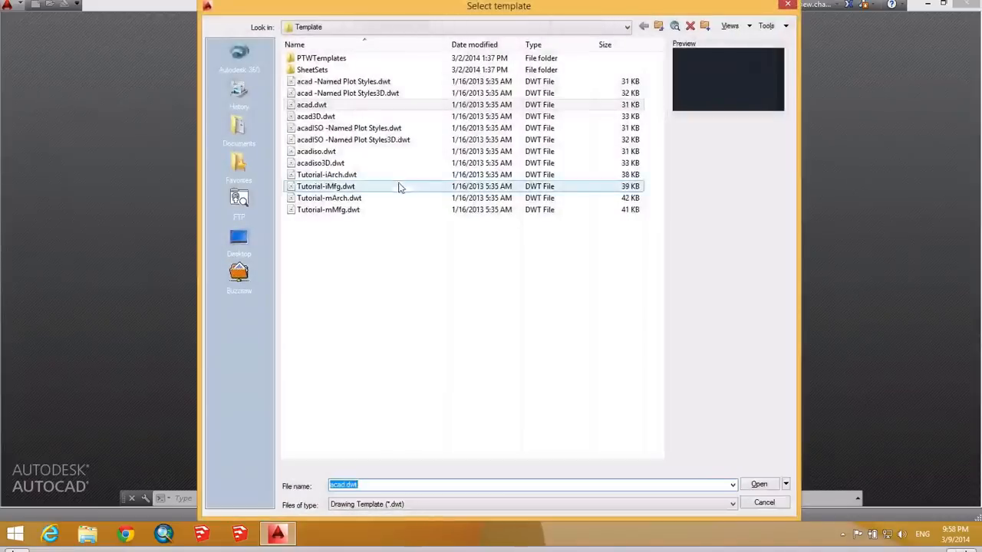
Step: Create a new drawing from the acad.dwt template
left_click(310, 107)
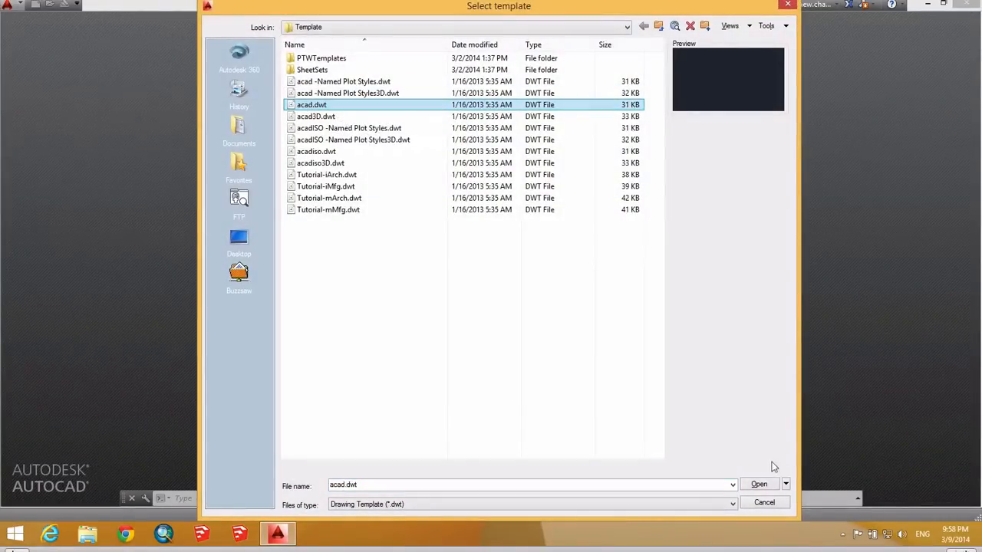
left_click(758, 484)
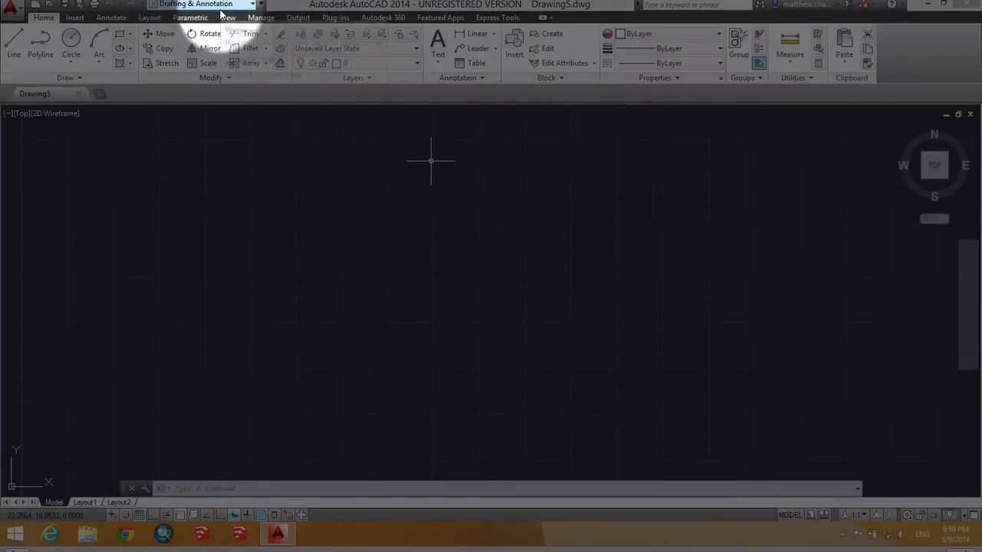
Step: Set the workspace to Drafting & Annotation and turn on Ortho mode
left_click(246, 4)
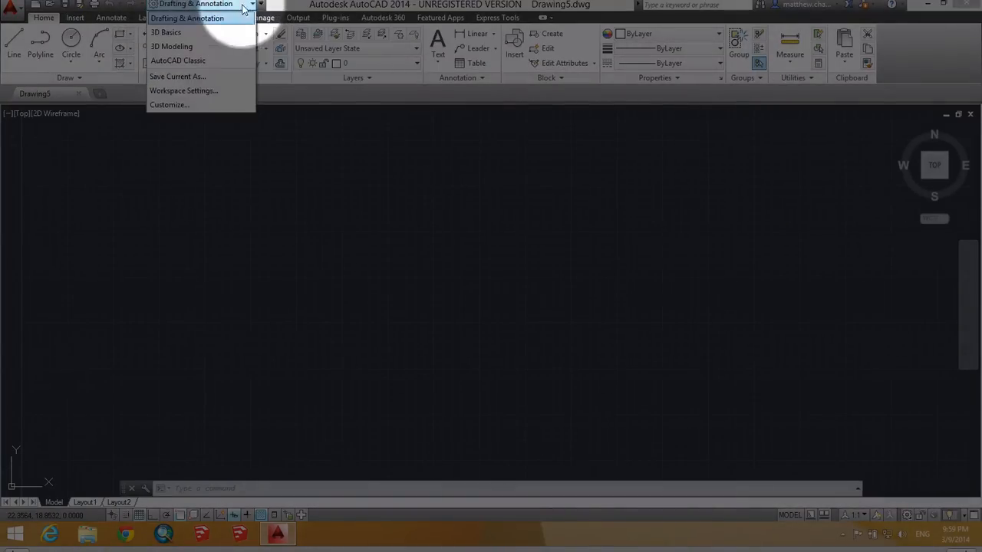
left_click(197, 18)
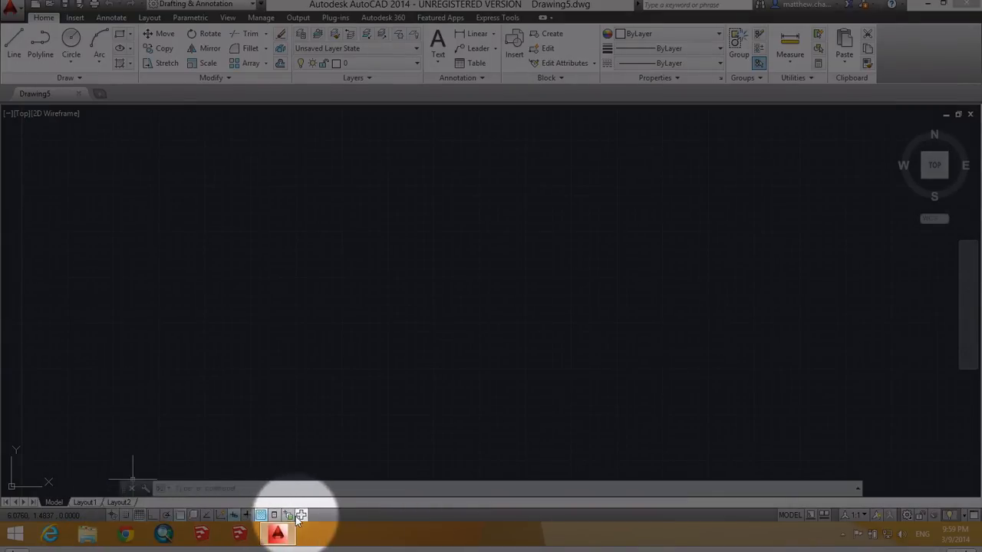
left_click(151, 516)
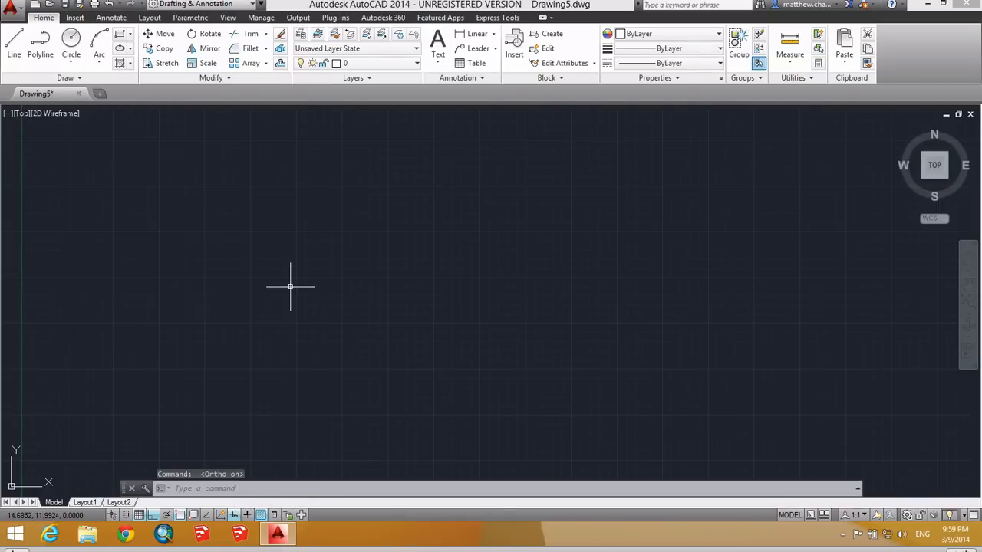
Step: Examine the Right-Click Customization settings in the user preferences opened with CONFIG, and close the dialogs without changing anything
type("co")
key("Return")
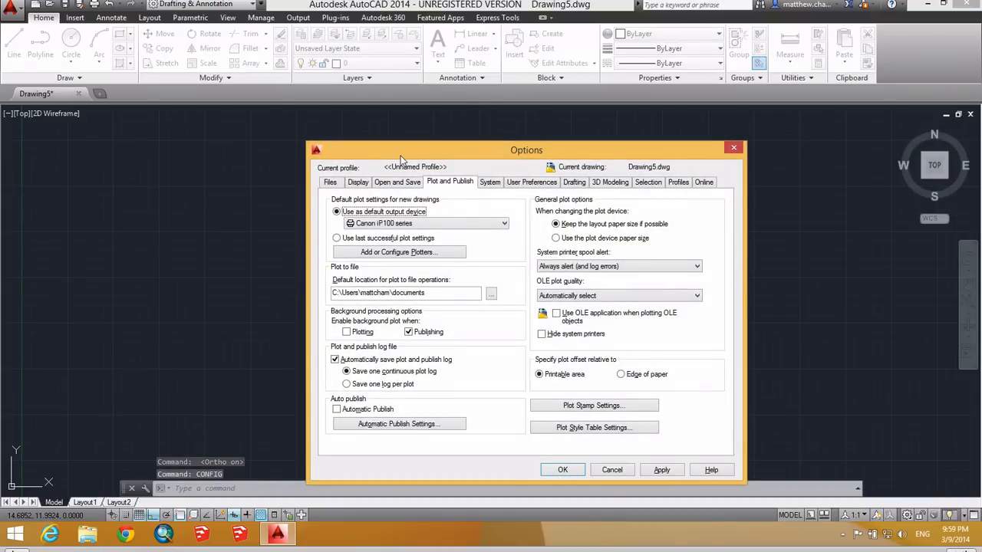
left_click_drag(401, 156, 329, 132)
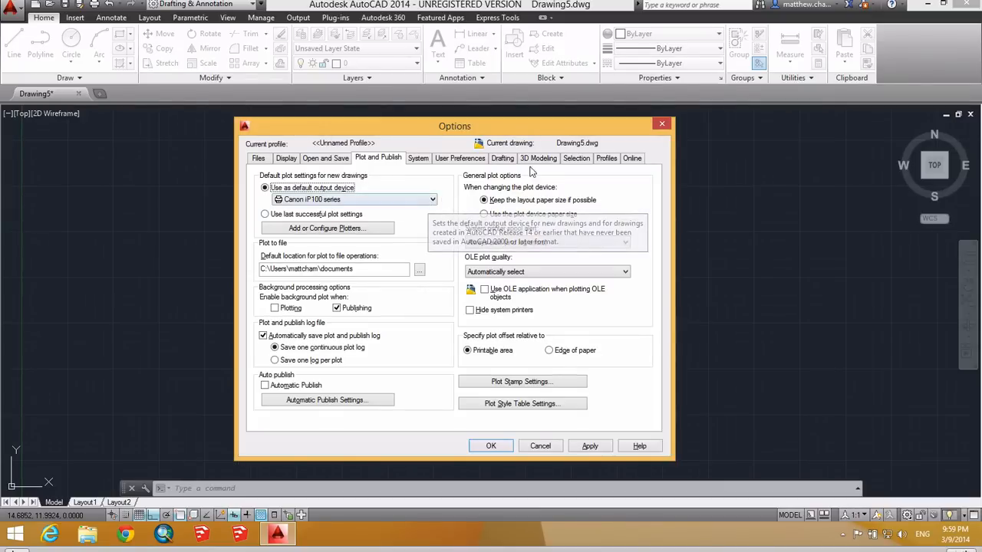
left_click(469, 160)
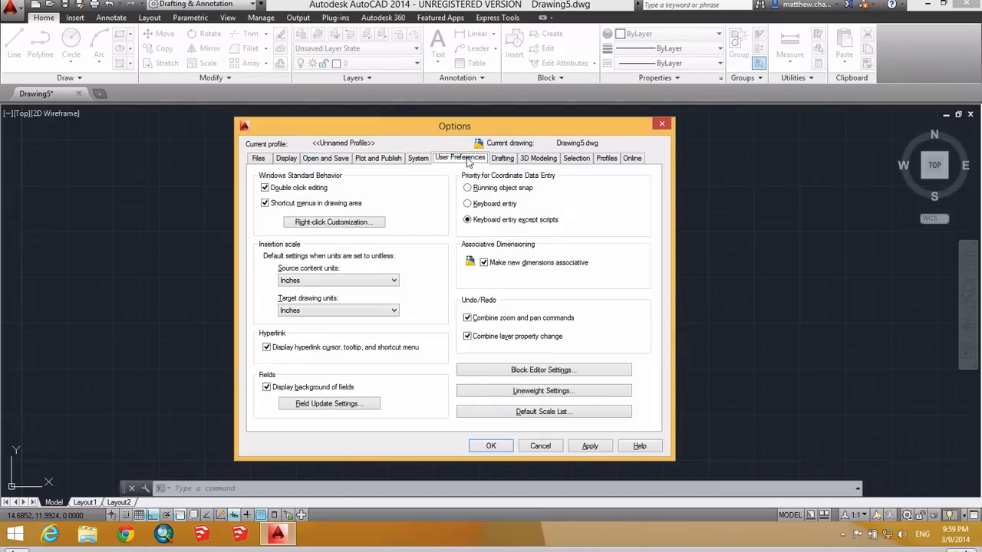
left_click(322, 226)
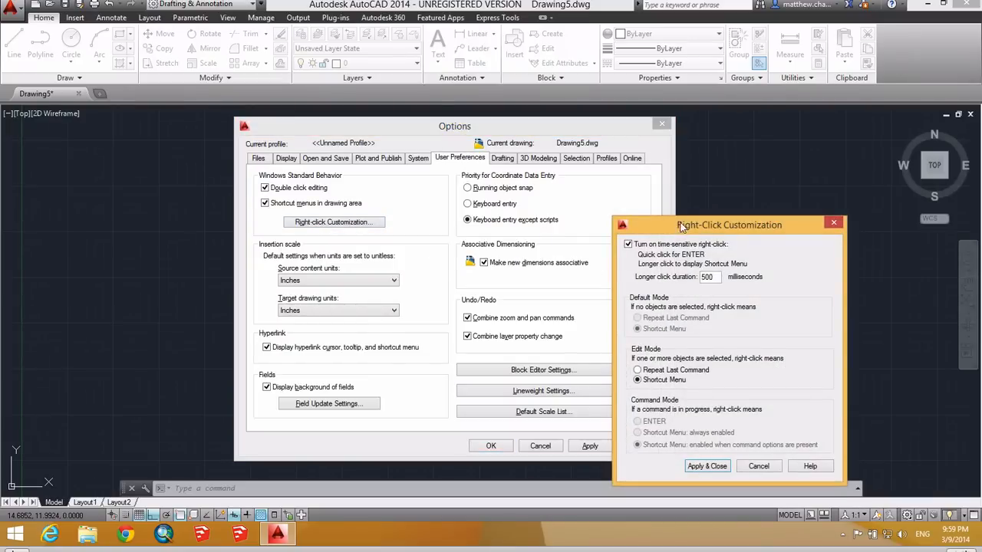
left_click_drag(679, 224, 479, 165)
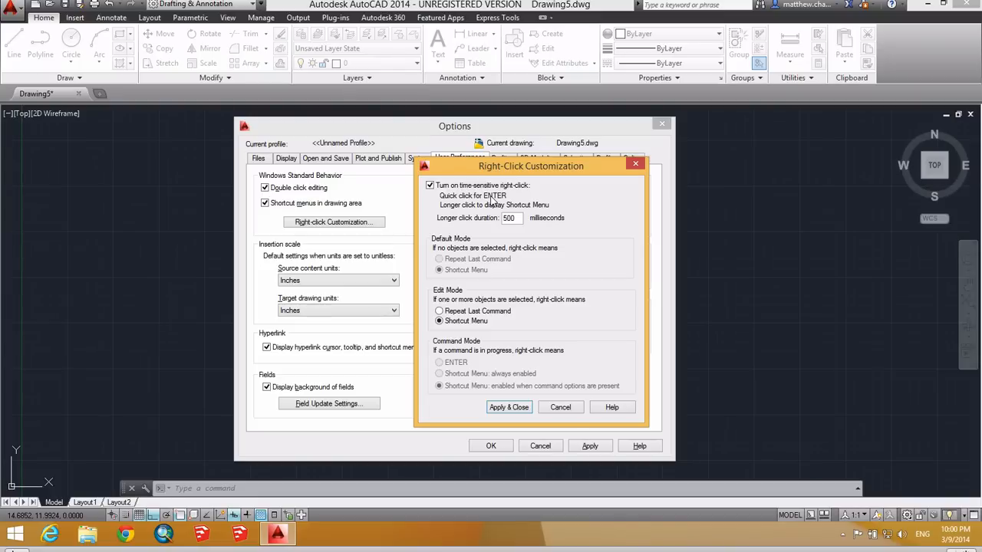
left_click_drag(494, 172, 507, 163)
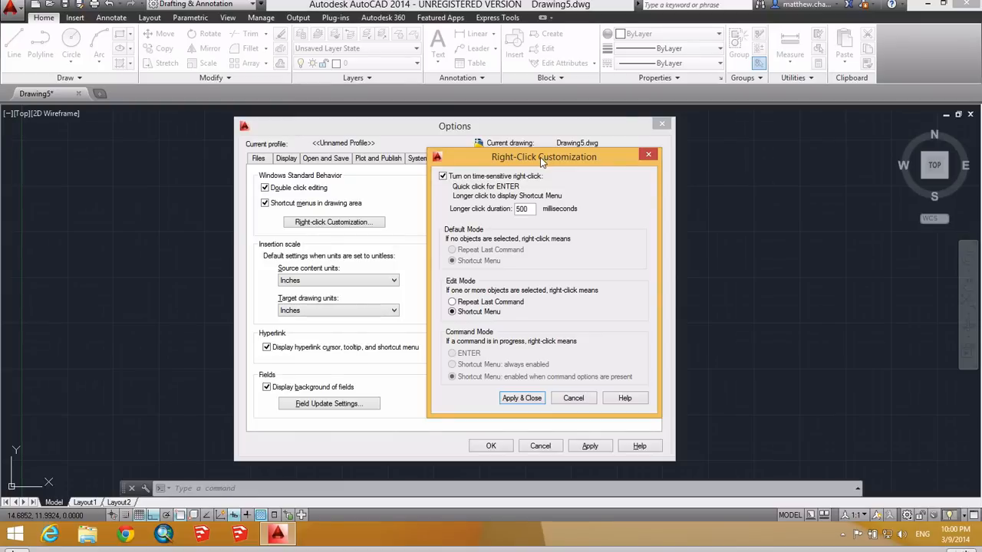
left_click(647, 156)
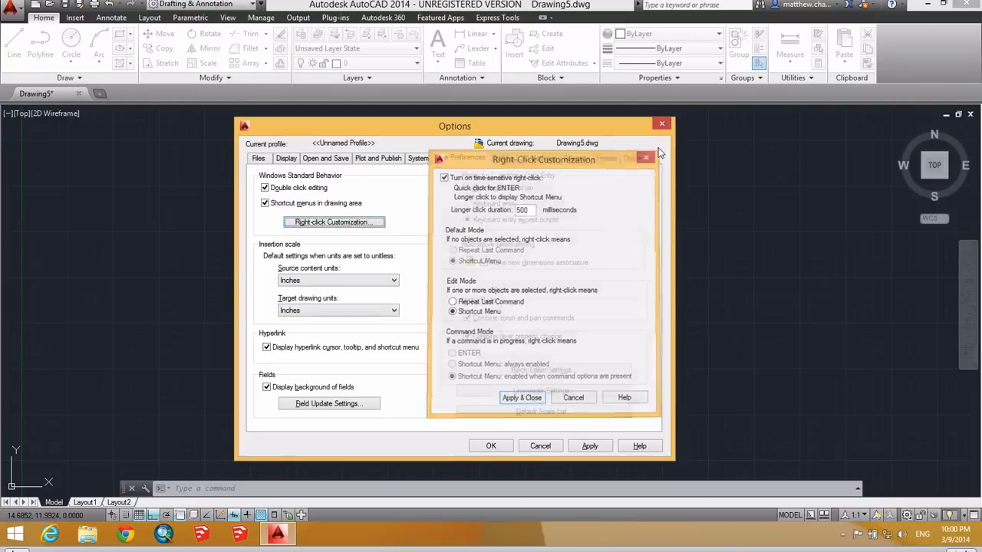
left_click(662, 126)
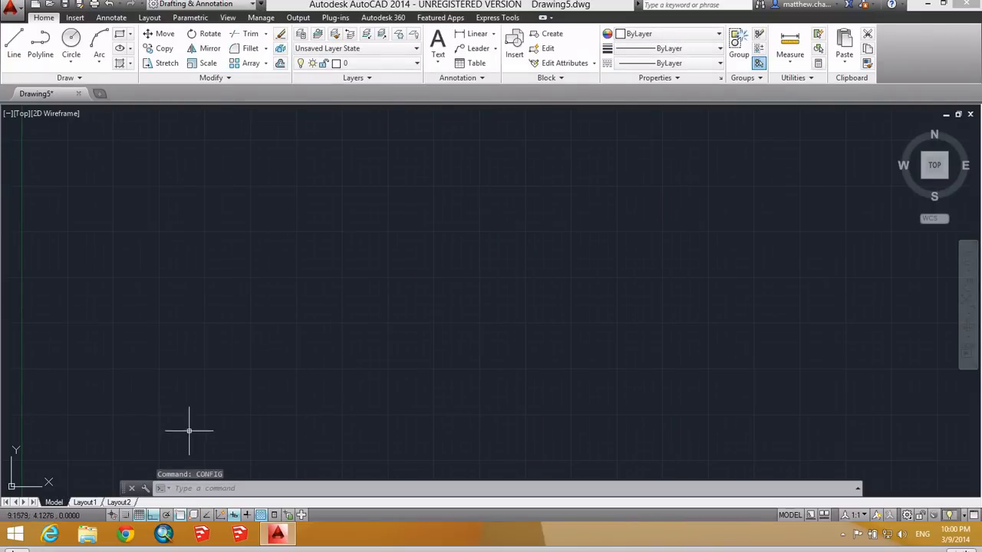
Step: Draw a vertical line 300 units long upward from a point near the origin
scroll(257, 407, "down", 4)
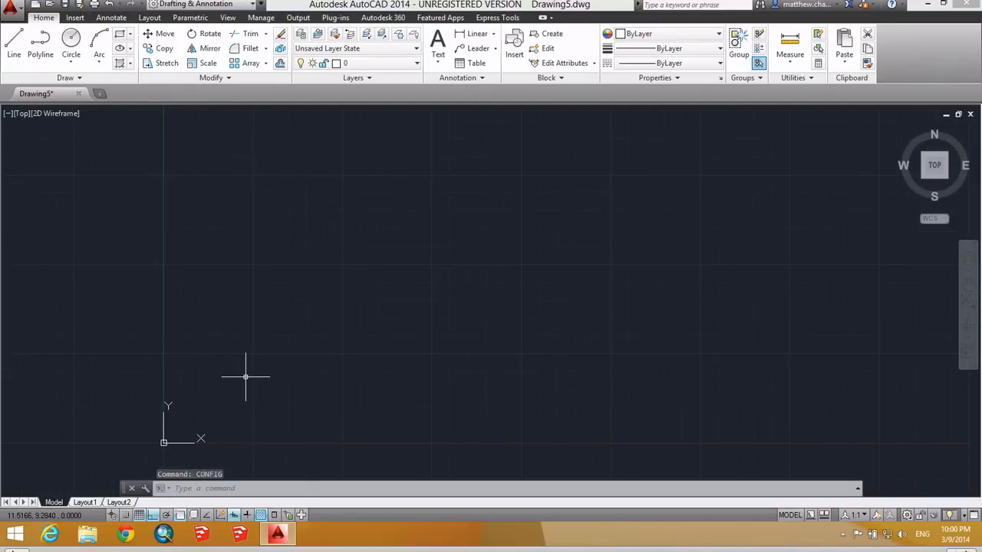
type("line")
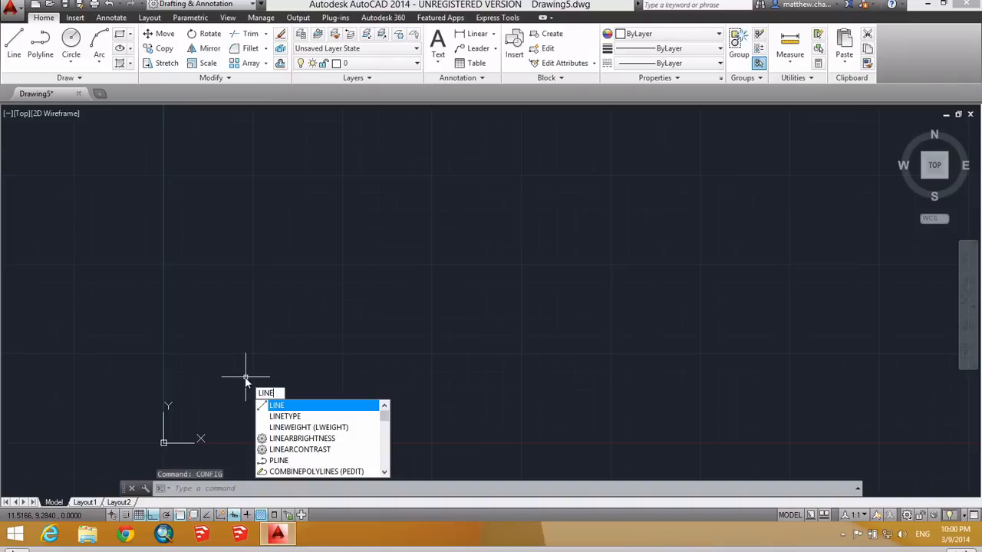
key("Return")
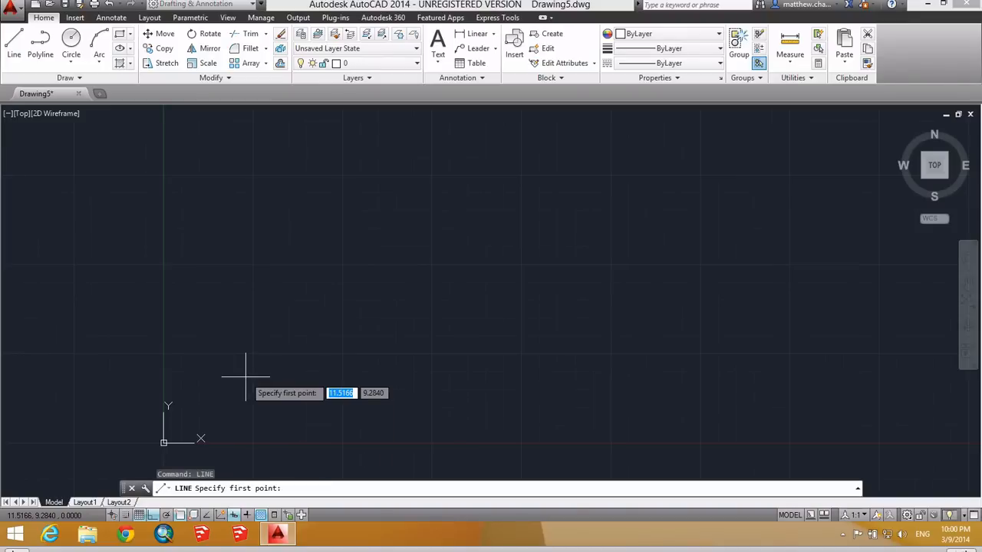
left_click(285, 351)
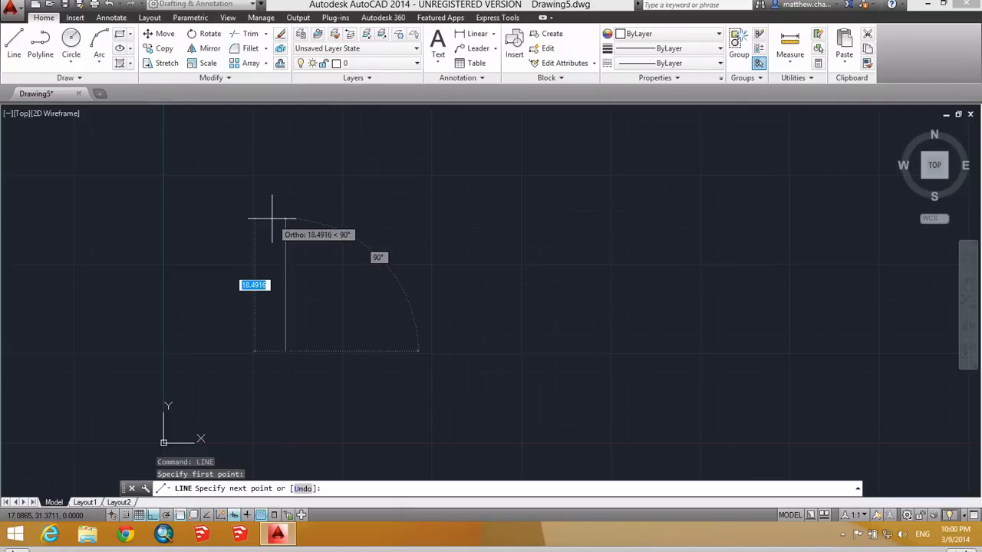
type("300")
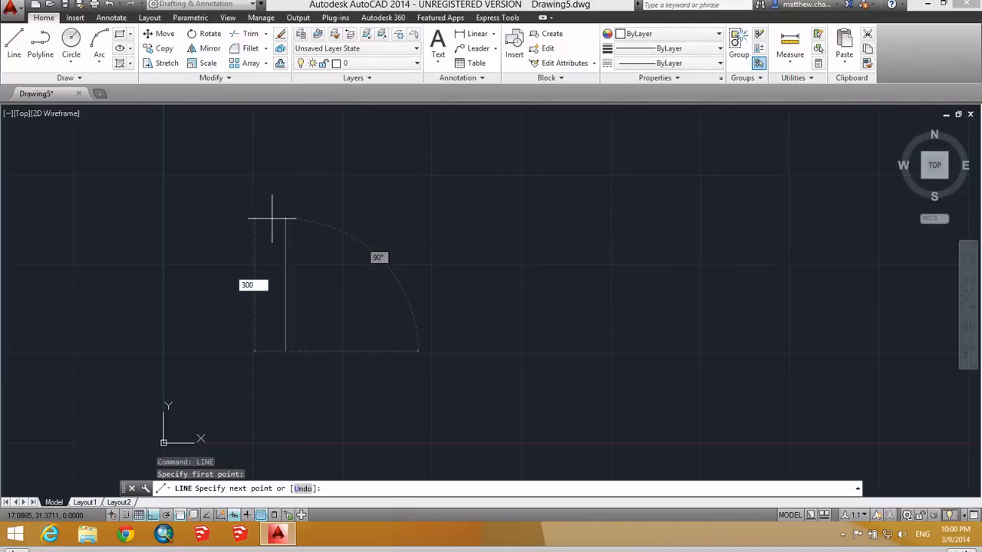
key("Return")
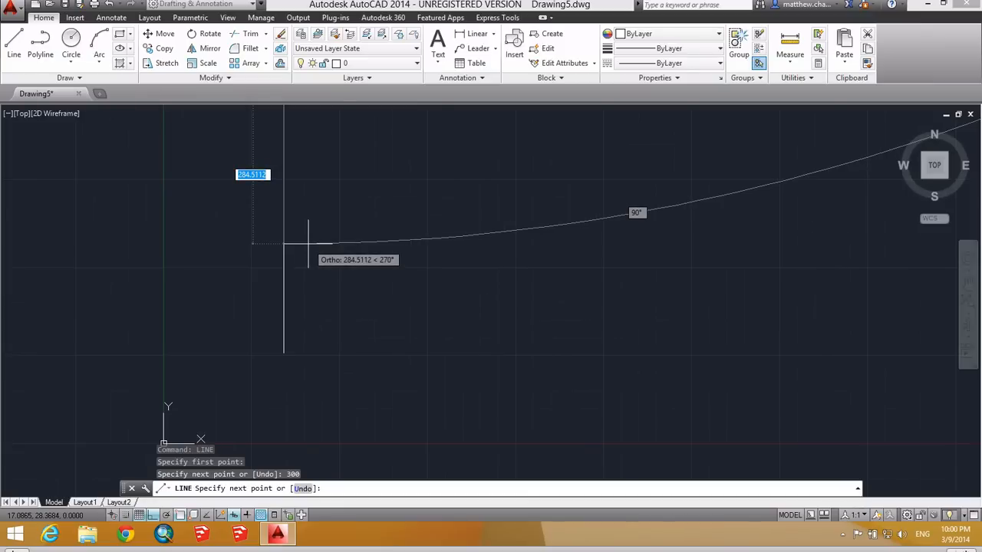
key("Escape")
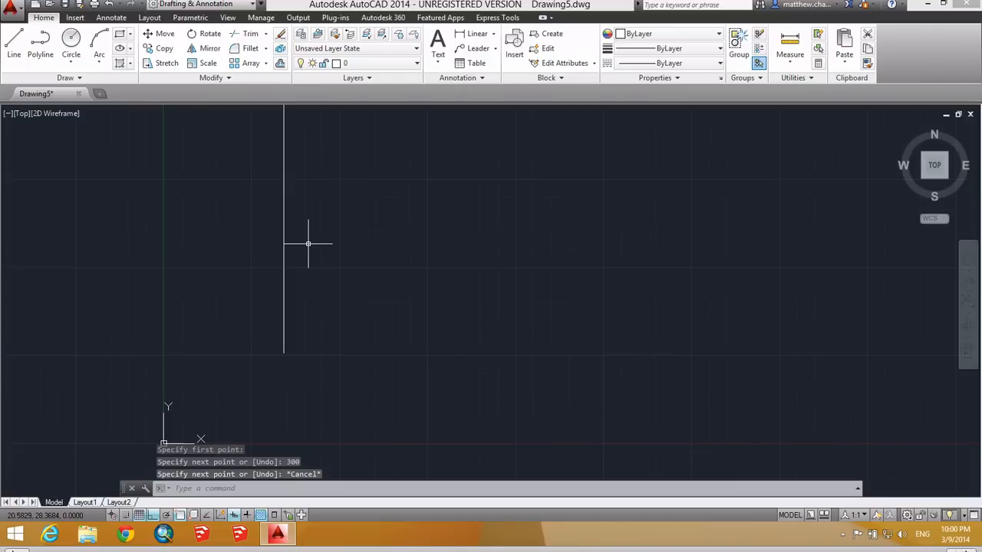
Step: Regenerate the model and fit the whole vertical line in view
type("l")
key("Return")
scroll(282, 256, "down", 4)
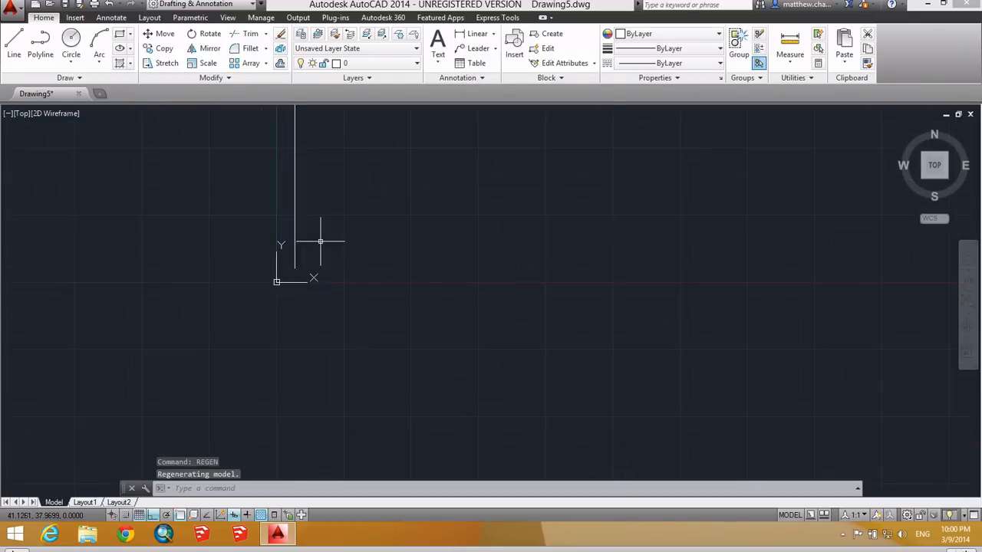
middle_click_drag(320, 241, 291, 391)
scroll(297, 377, "down", 4)
scroll(306, 332, "up", 4)
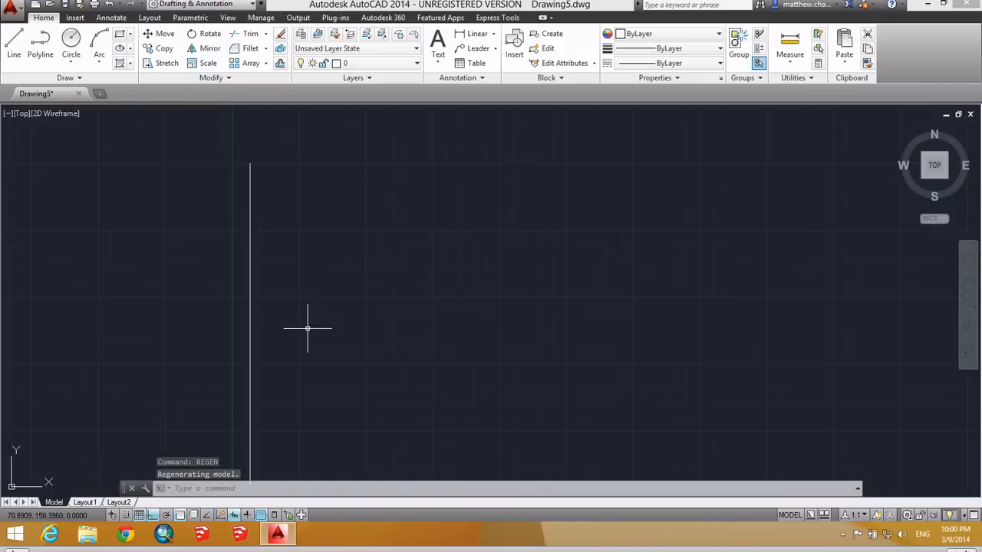
mouse_move(301, 321)
middle_mouse_down()
mouse_move(352, 271)
mouse_move(345, 283)
middle_mouse_up()
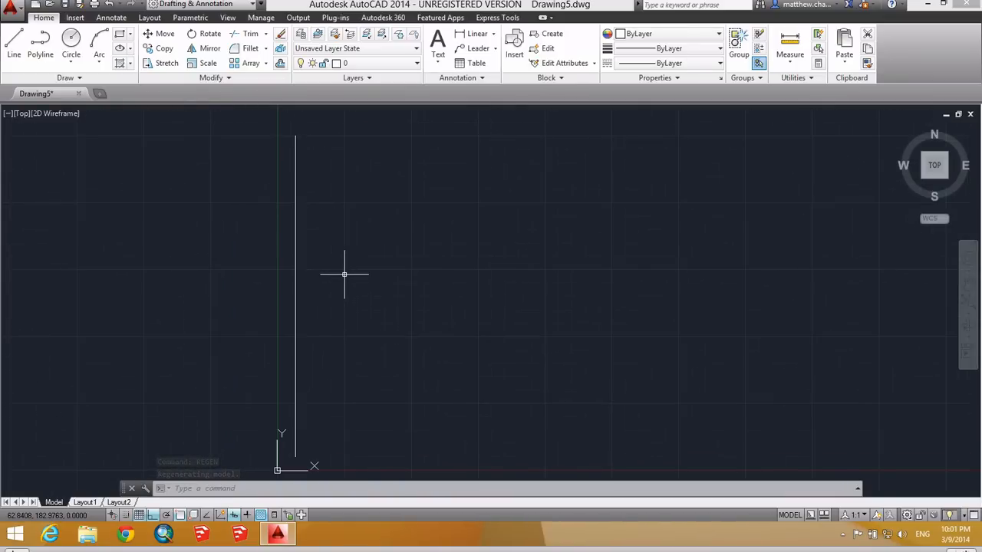
scroll(330, 280, "down", 2)
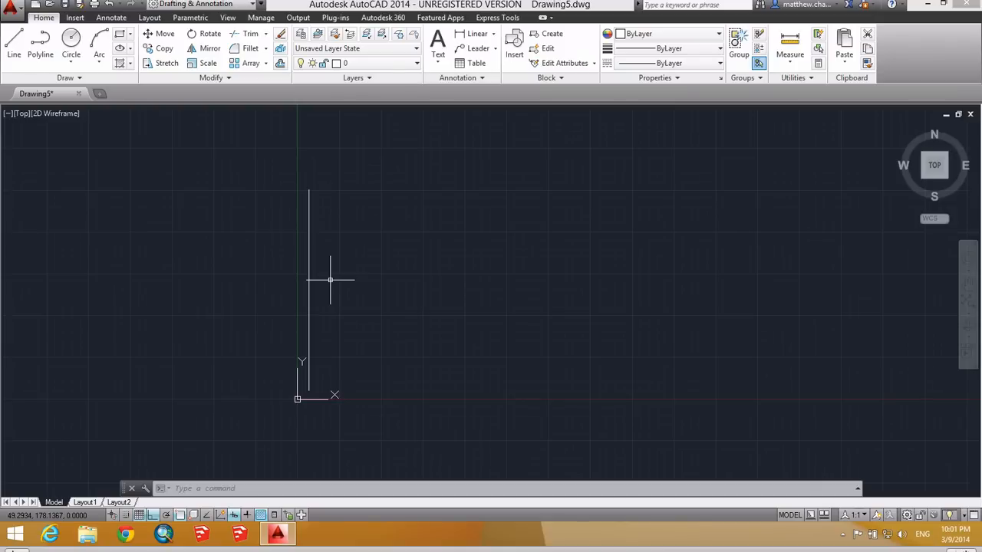
Step: Try to draw 300-unit lines rightward and downward from the vertical line's upper endpoint, closing the shape, and undo the attempt
type("lin")
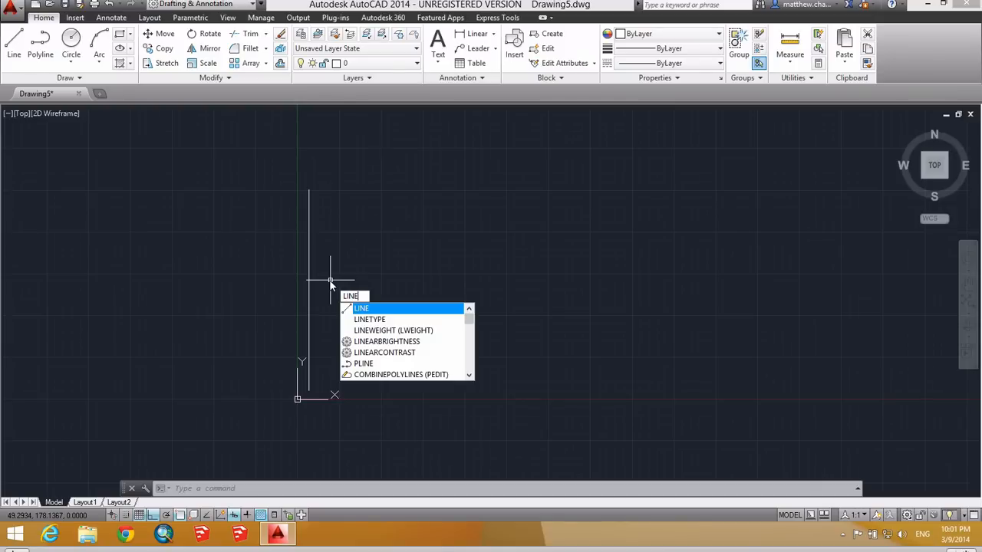
key("Return")
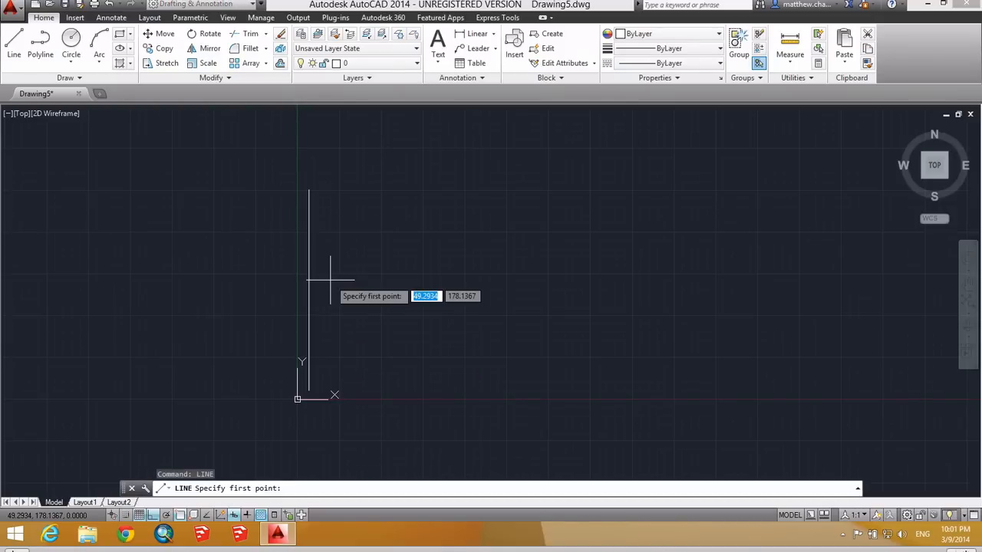
right_click(334, 199, "shift")
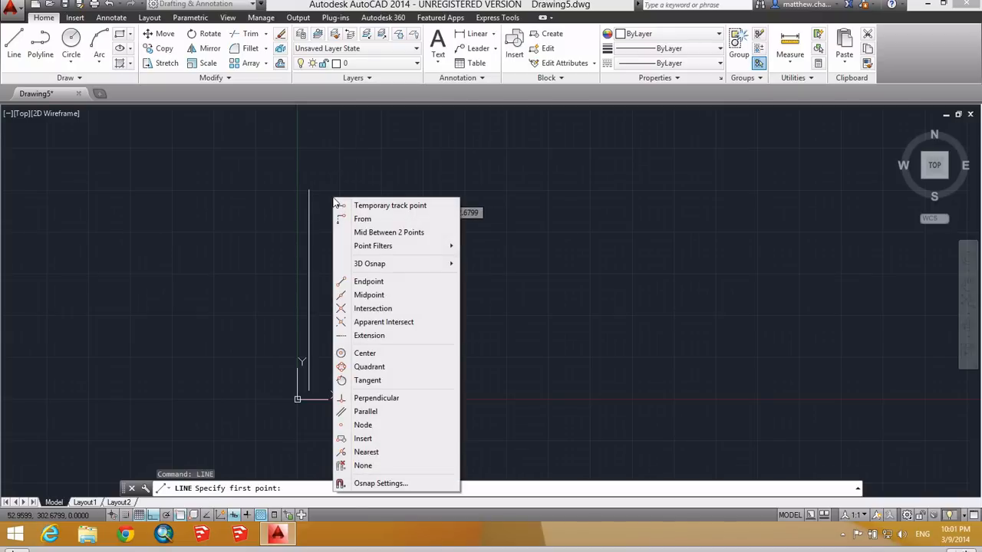
left_click(362, 281)
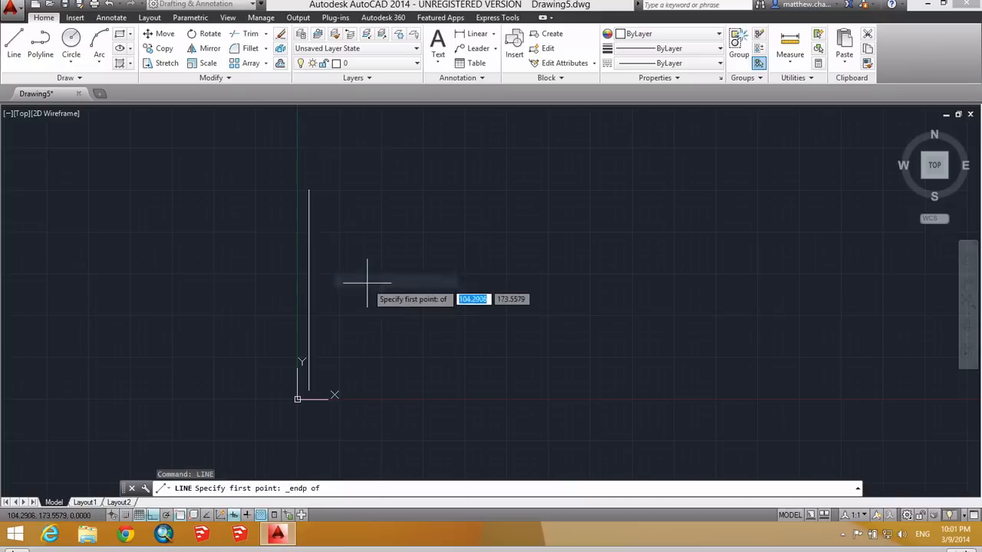
left_click(308, 189)
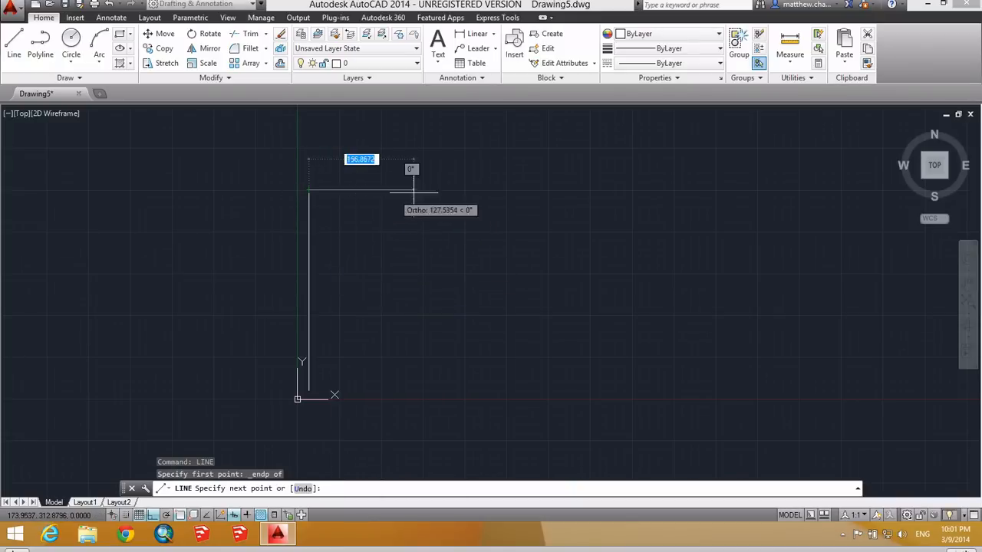
type("300")
key("Return")
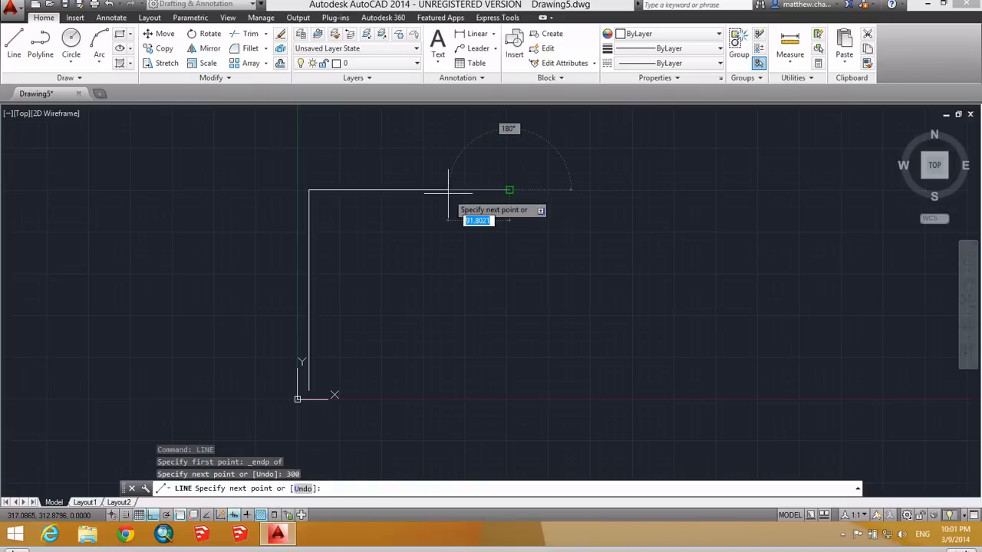
type("300")
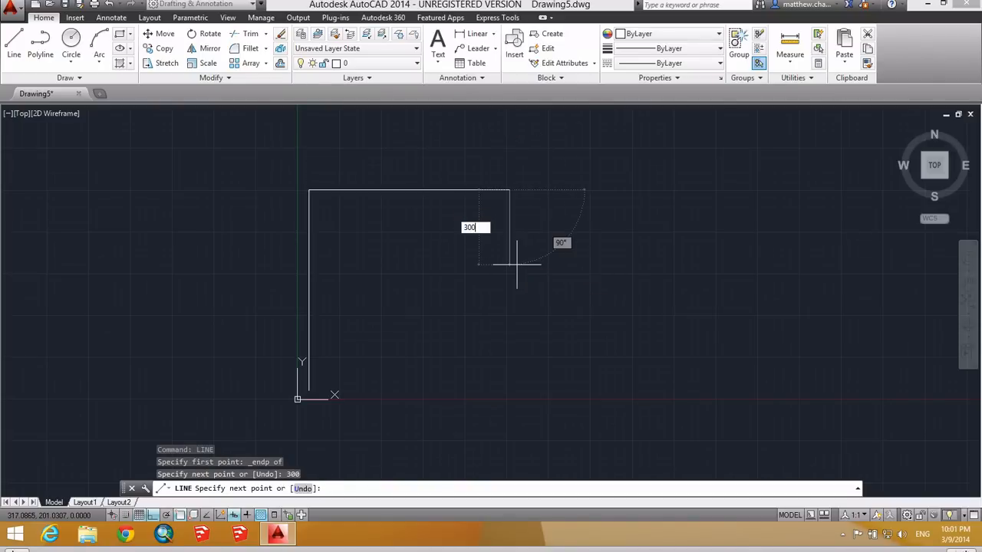
key("Return")
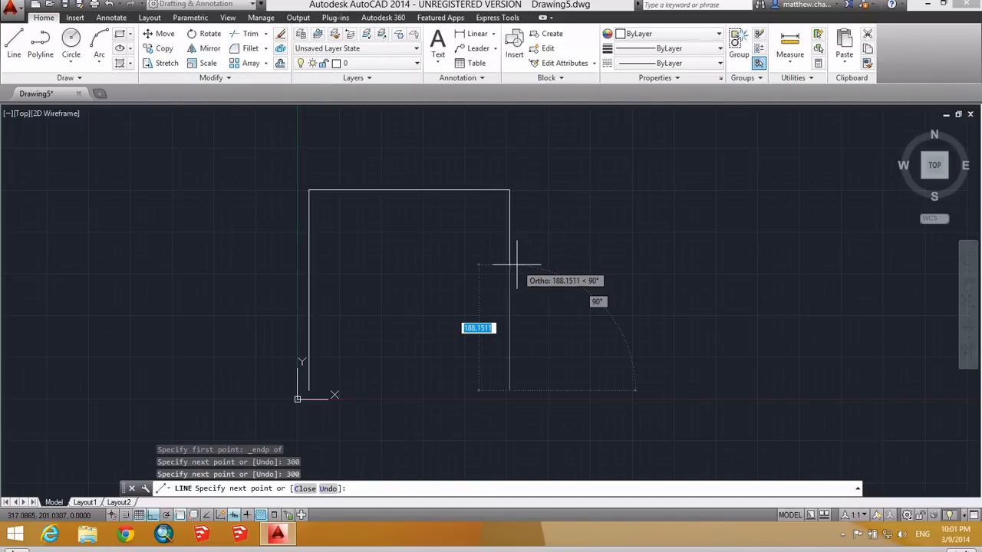
type("c")
key("Return")
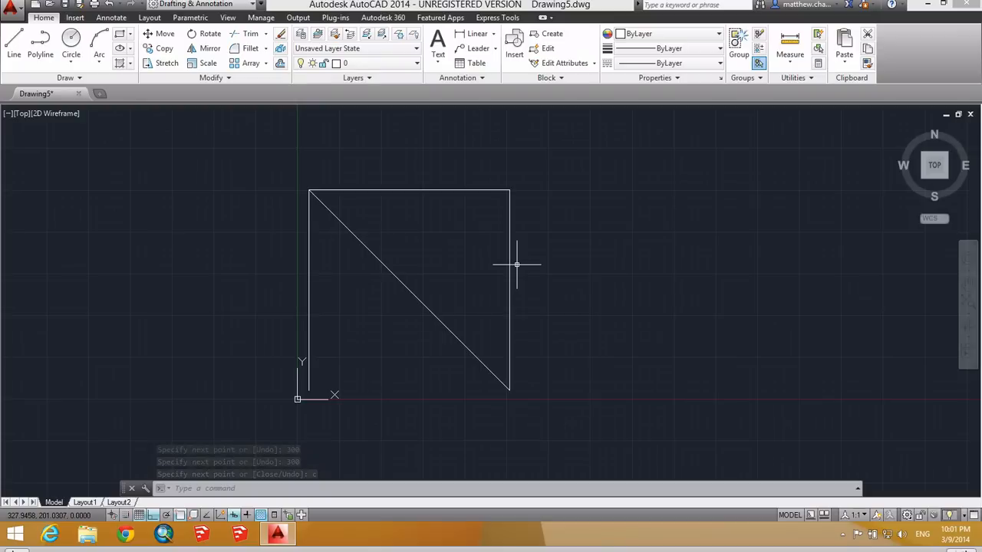
key("ctrl+z")
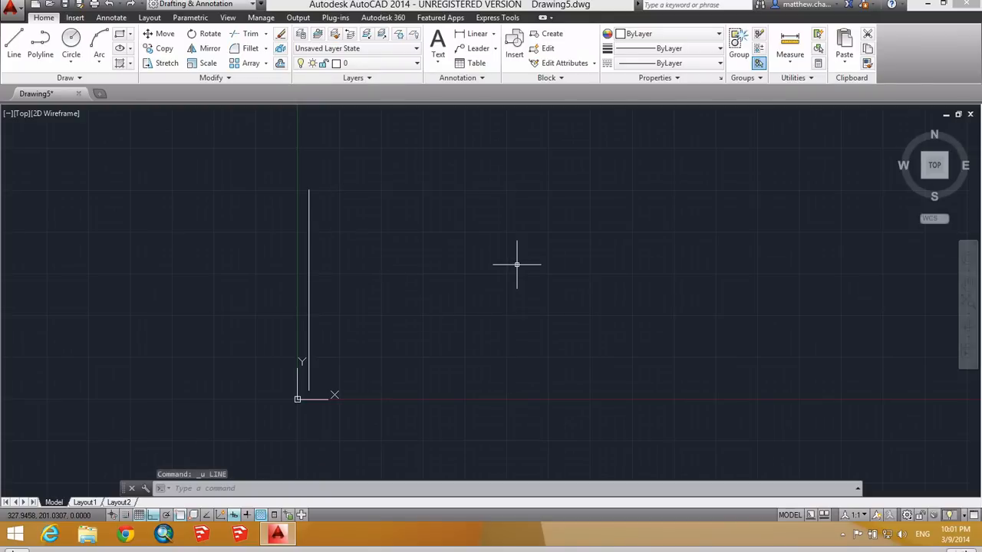
Step: Draw 300-unit lines rightward and downward from the vertical line's upper endpoint, and close the square at its lower endpoint
type("l")
key("Return")
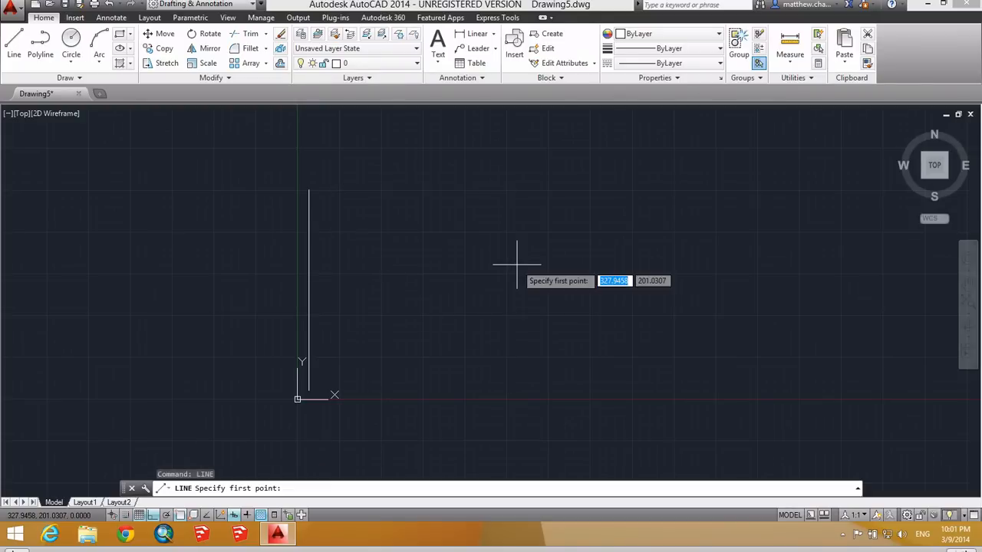
left_click(309, 191)
type("300")
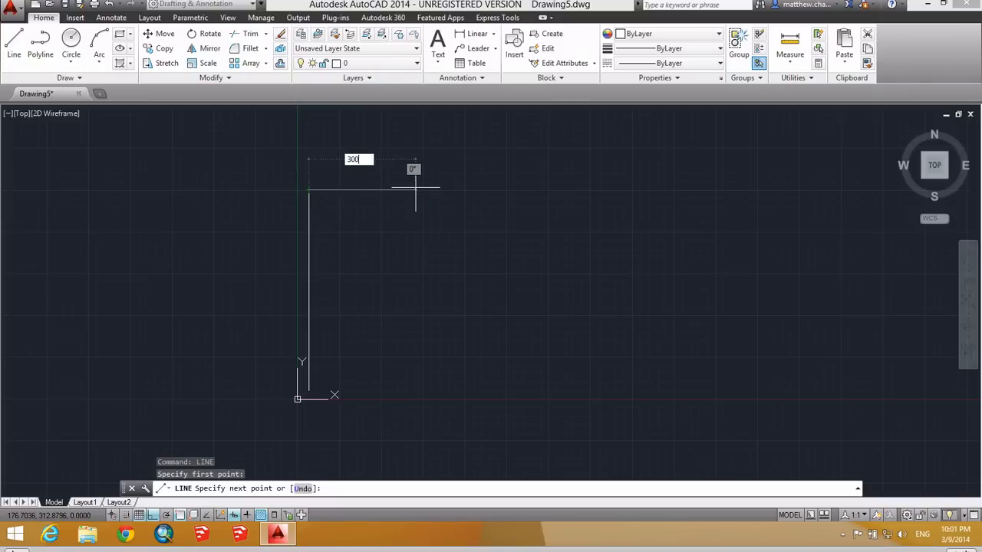
key("Return")
type("3")
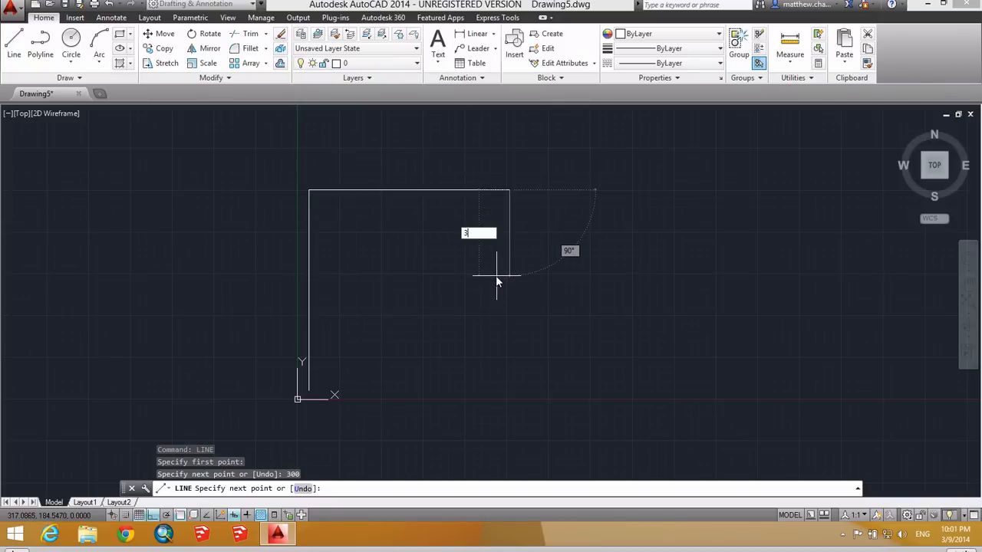
type("00")
key("Return")
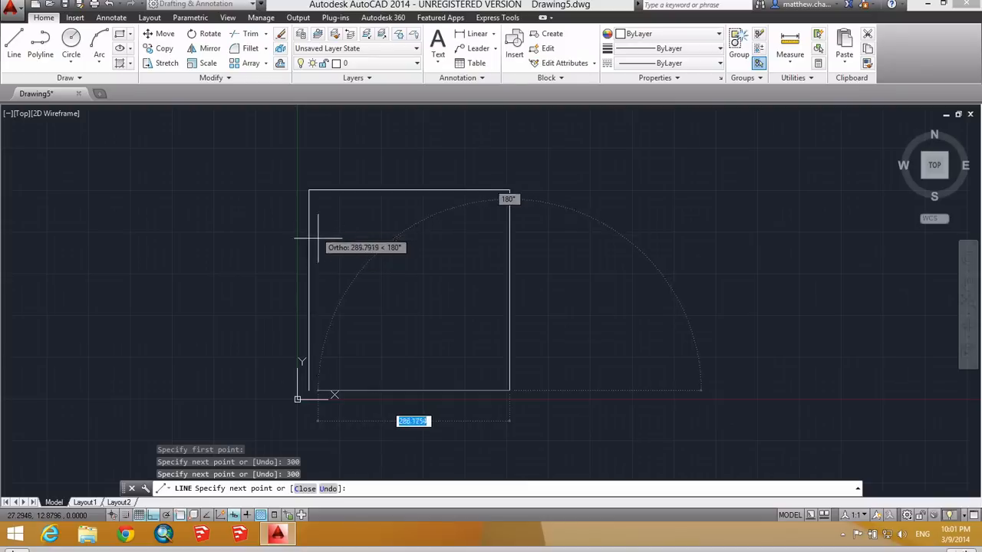
left_click(309, 390)
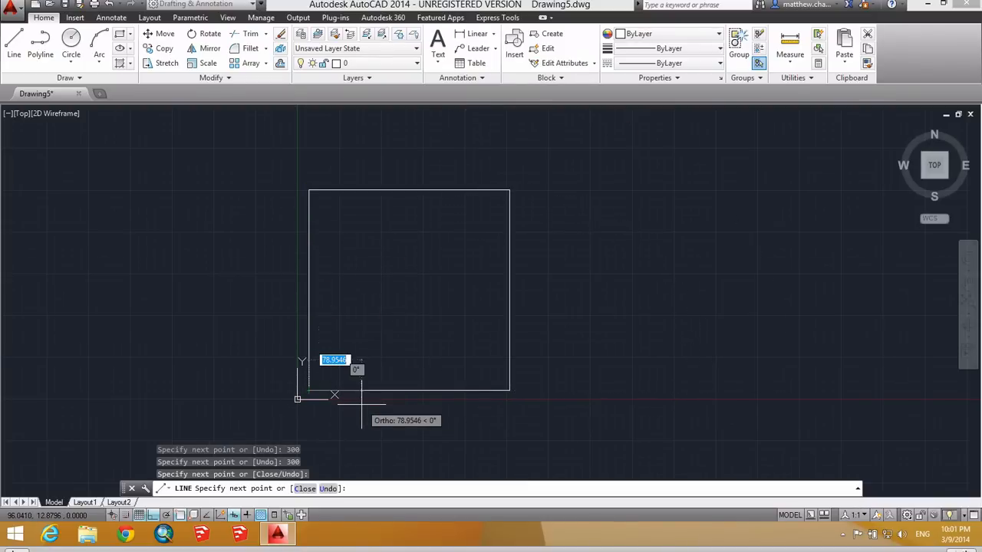
key("Return")
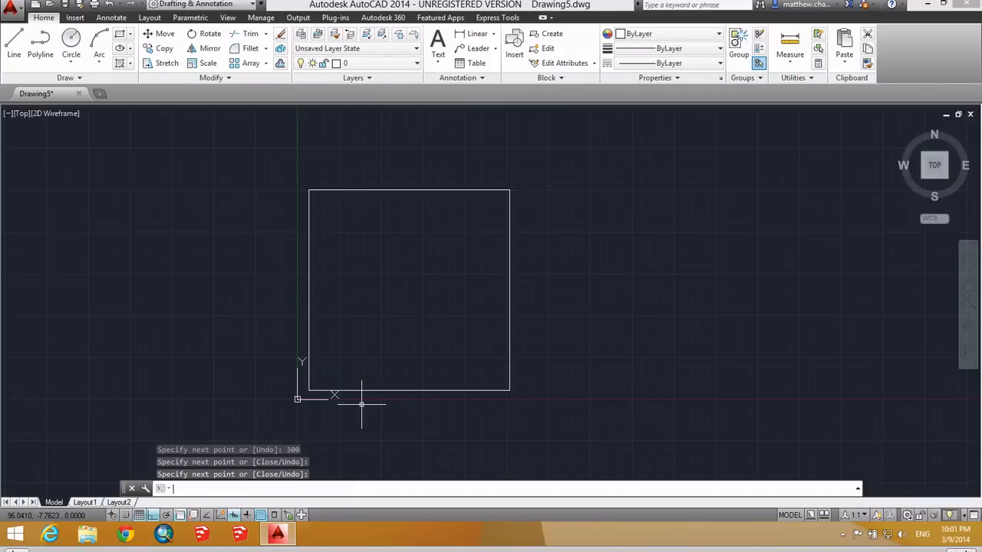
Step: Set the drawing units' insertion scale to Feet
type("UNIts")
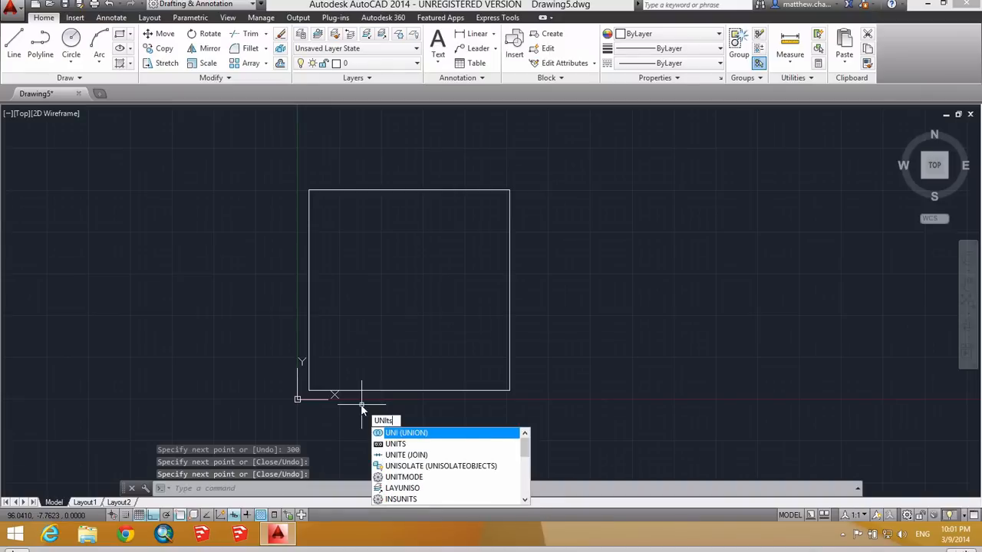
key("Return")
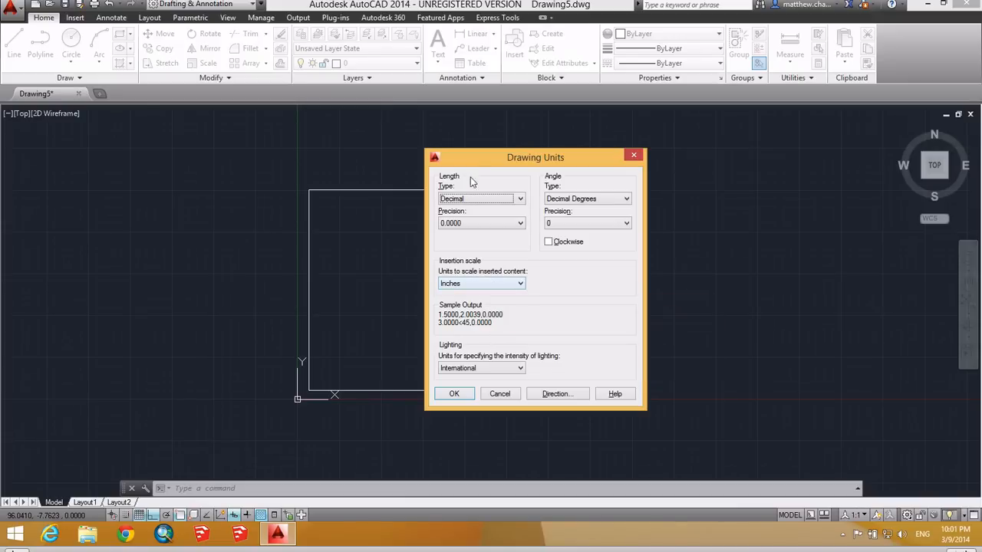
left_click_drag(490, 157, 643, 140)
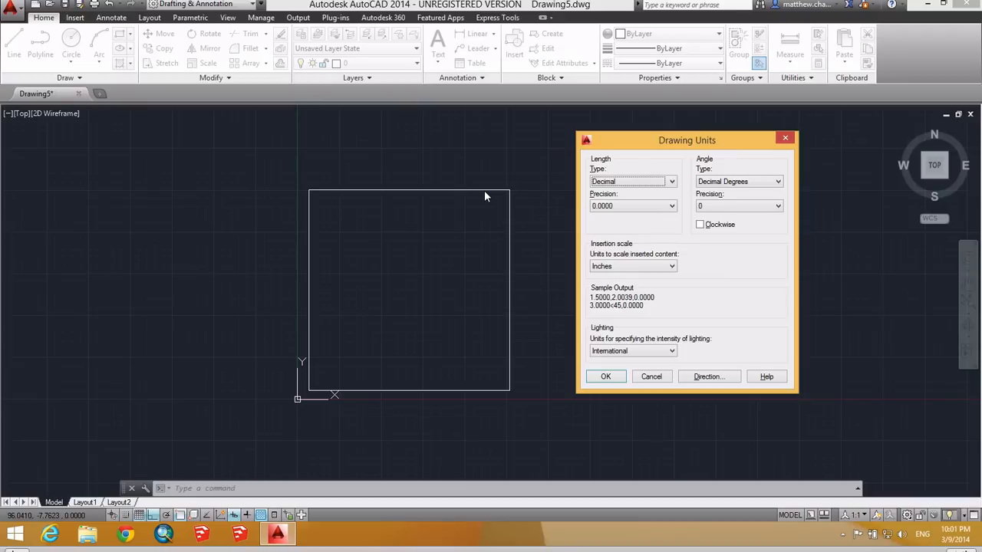
mouse_move(642, 146)
left_mouse_down()
mouse_move(627, 134)
mouse_move(620, 141)
left_mouse_up()
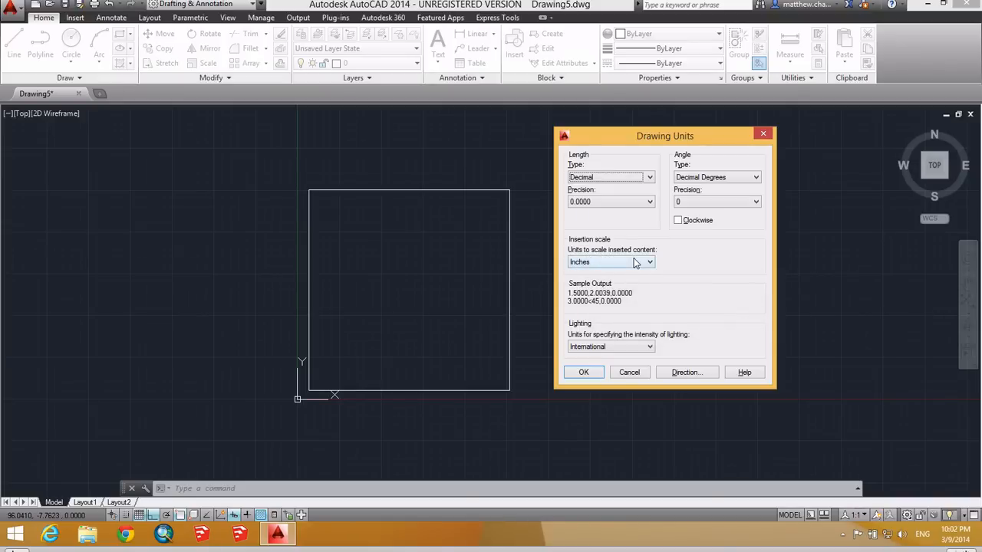
left_click(608, 263)
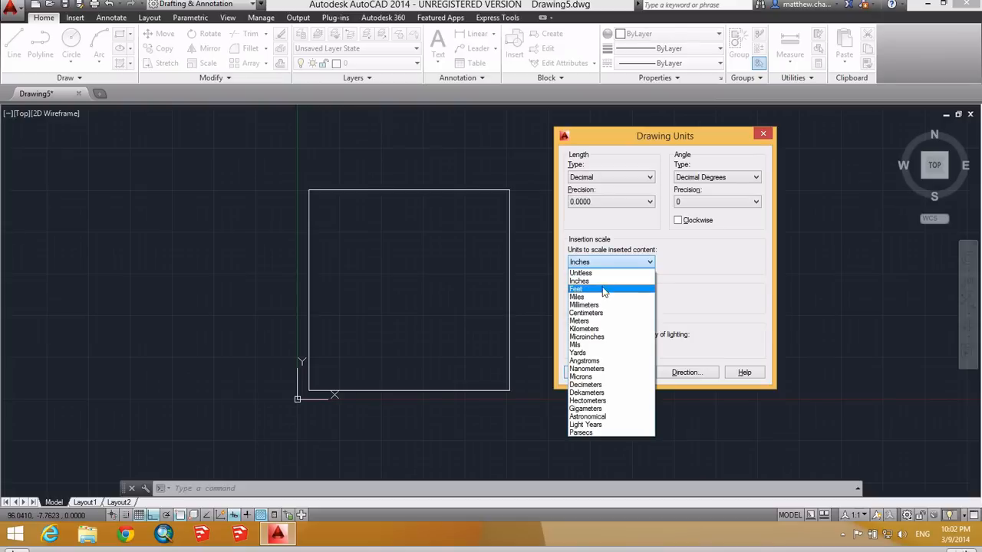
left_click(603, 289)
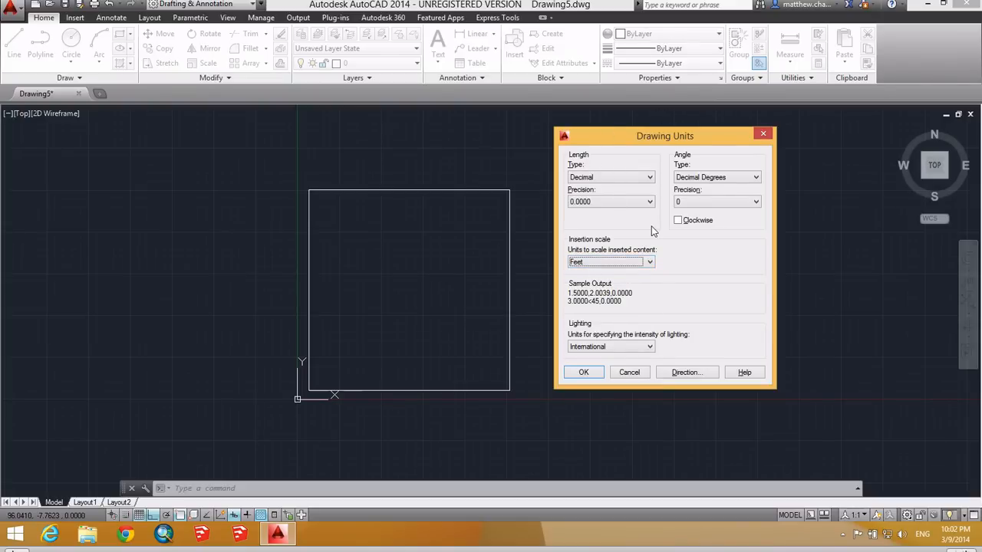
left_click(599, 371)
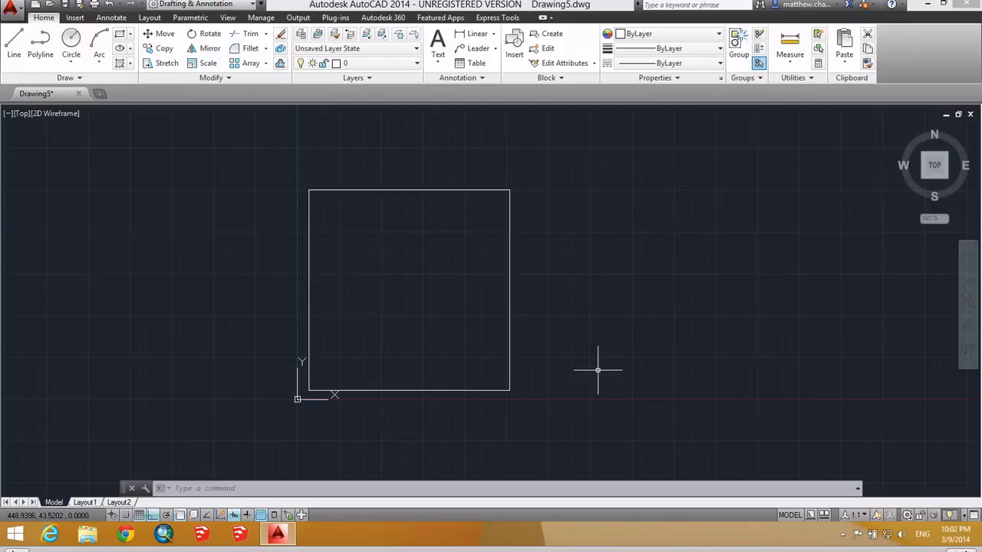
Step: Create a new layer named site in the Layer Properties Manager
type("la")
key("Return")
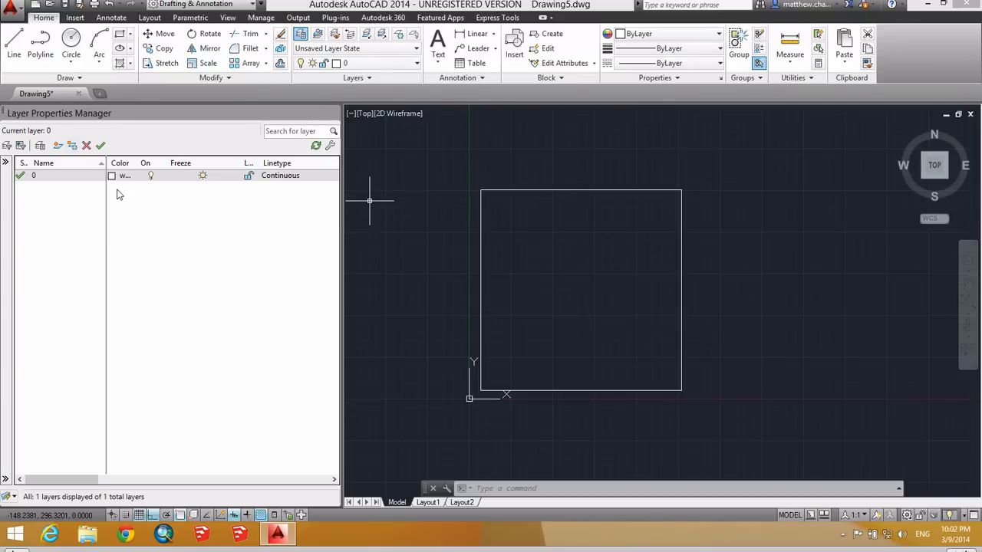
left_click(58, 147)
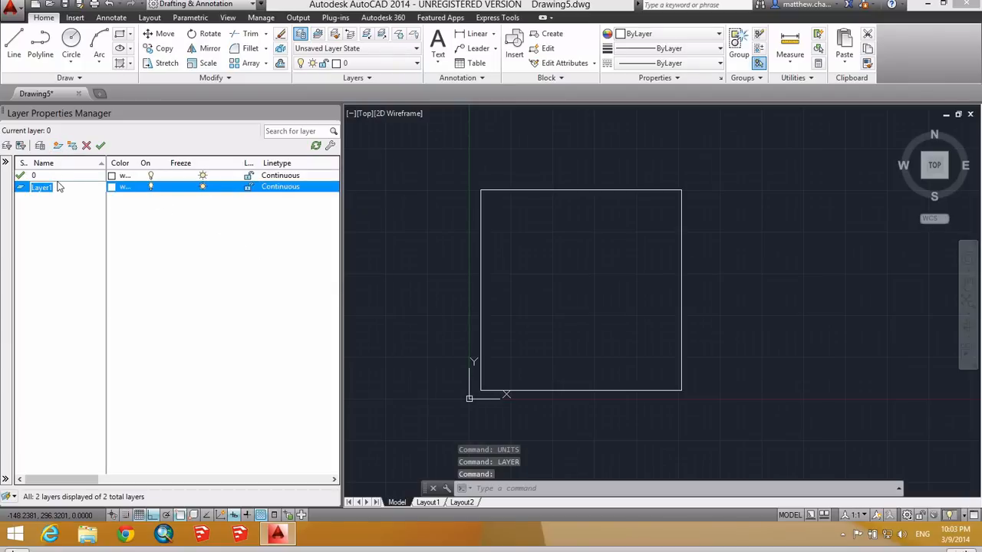
type("site")
key("Return")
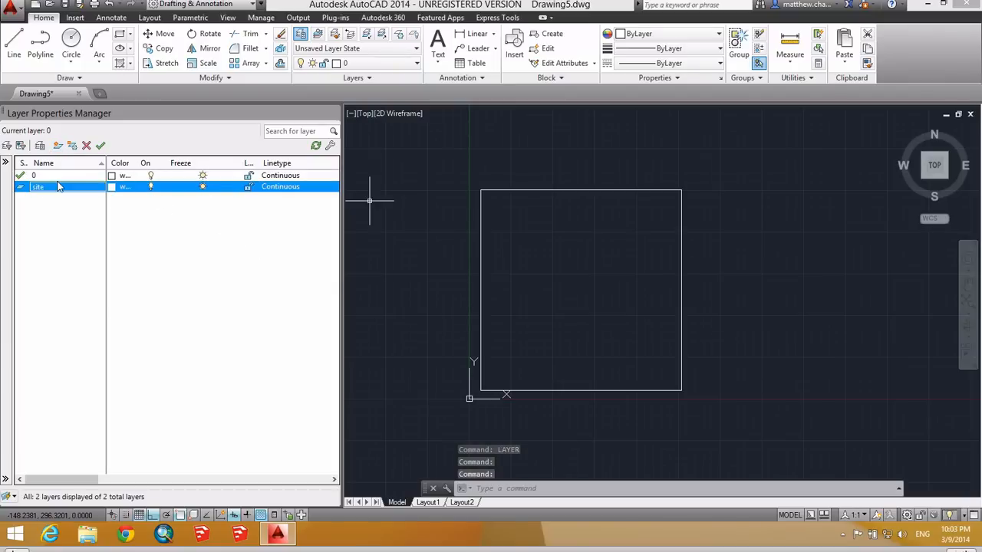
Step: Set the site layer's color to index color 122
left_click(116, 188)
left_click_drag(709, 301, 550, 215)
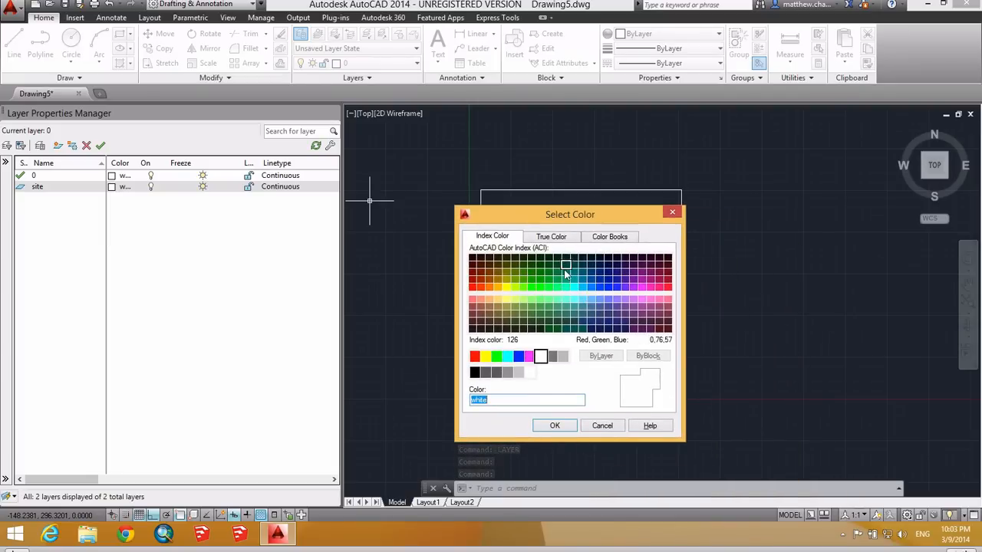
left_click(566, 281)
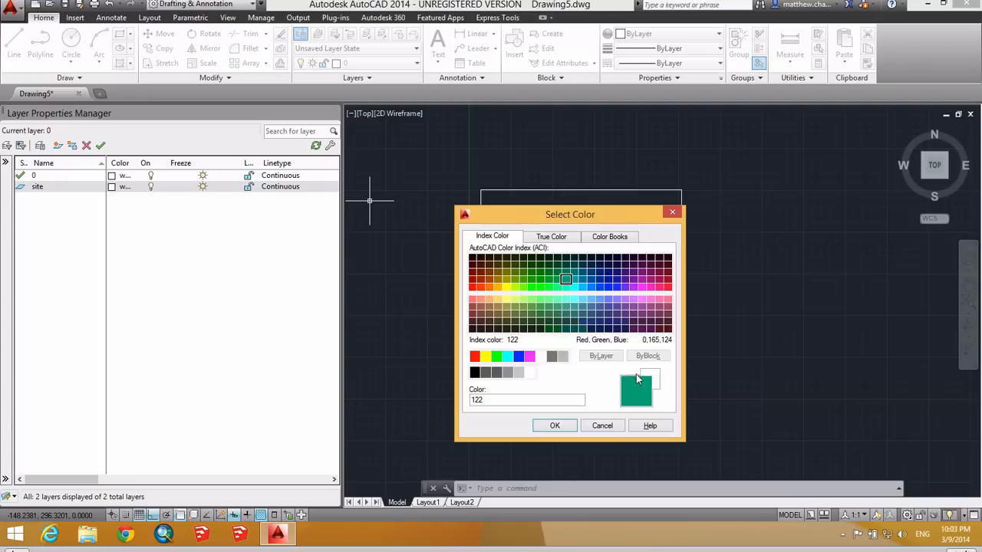
left_click(558, 427)
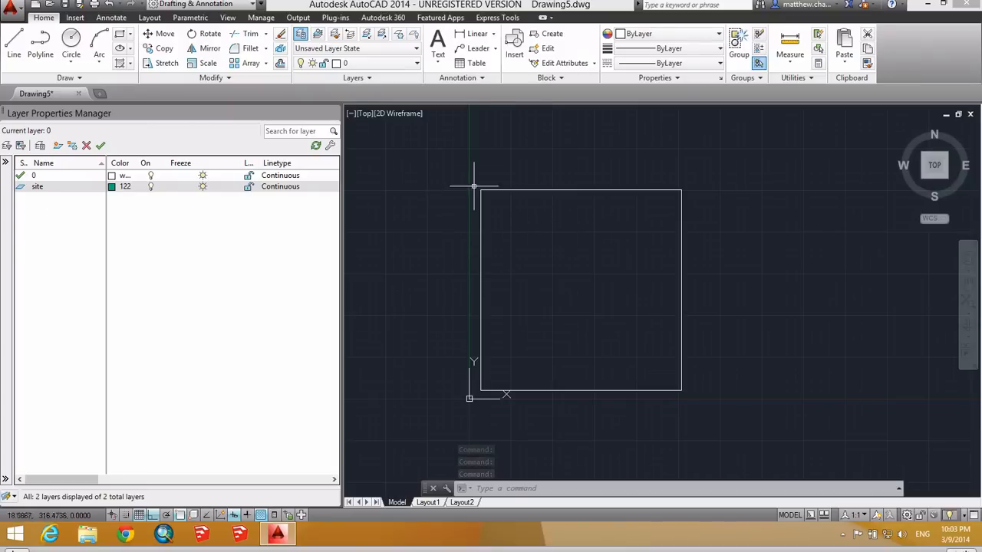
Step: Move all four lines of the square to the site layer and clear the selection
left_click(720, 169)
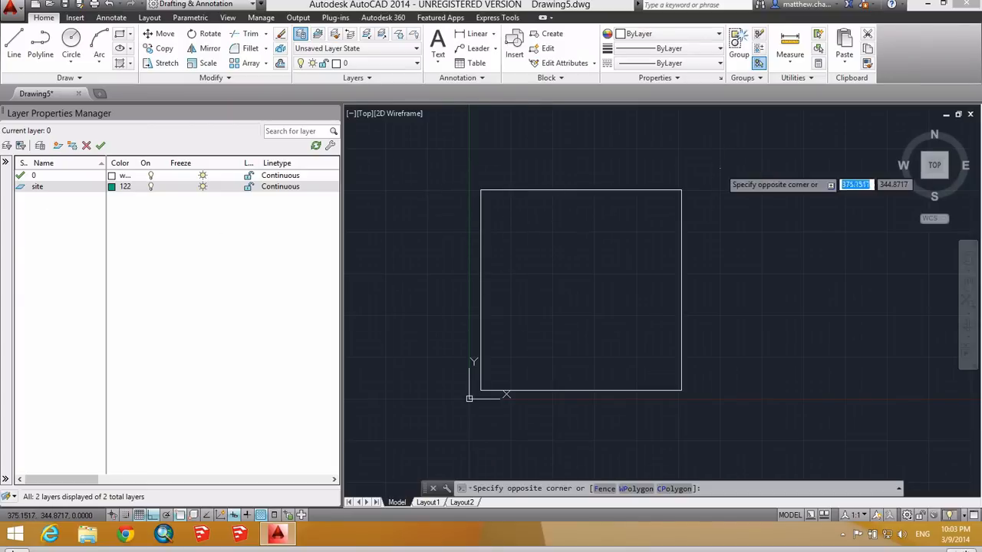
left_click(435, 424)
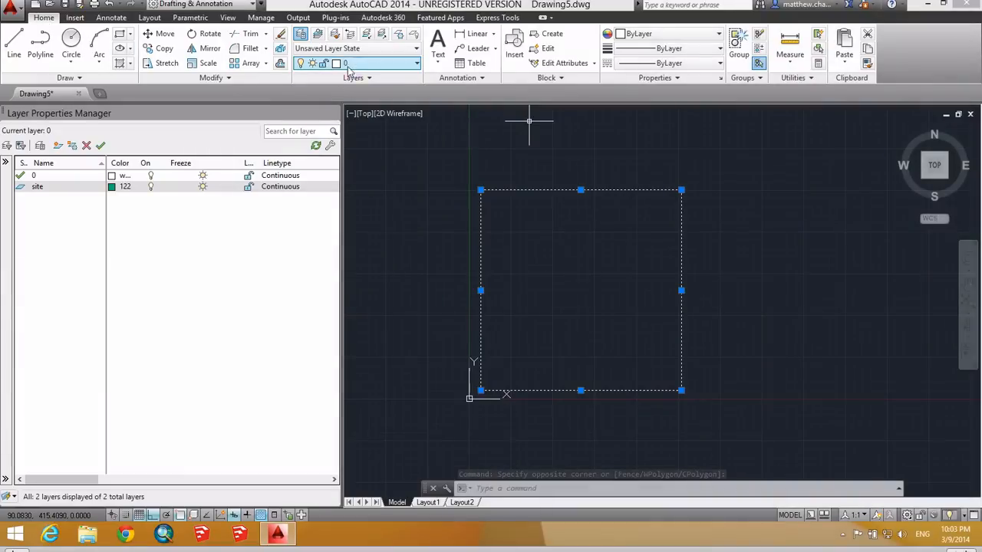
left_click(368, 63)
left_click(374, 93)
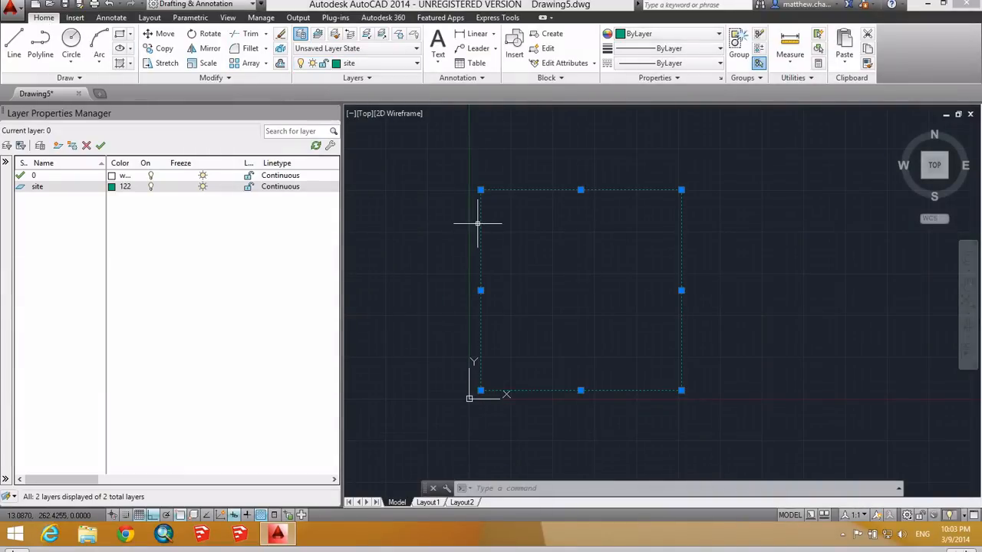
key("Escape")
key("Escape")
key("Escape")
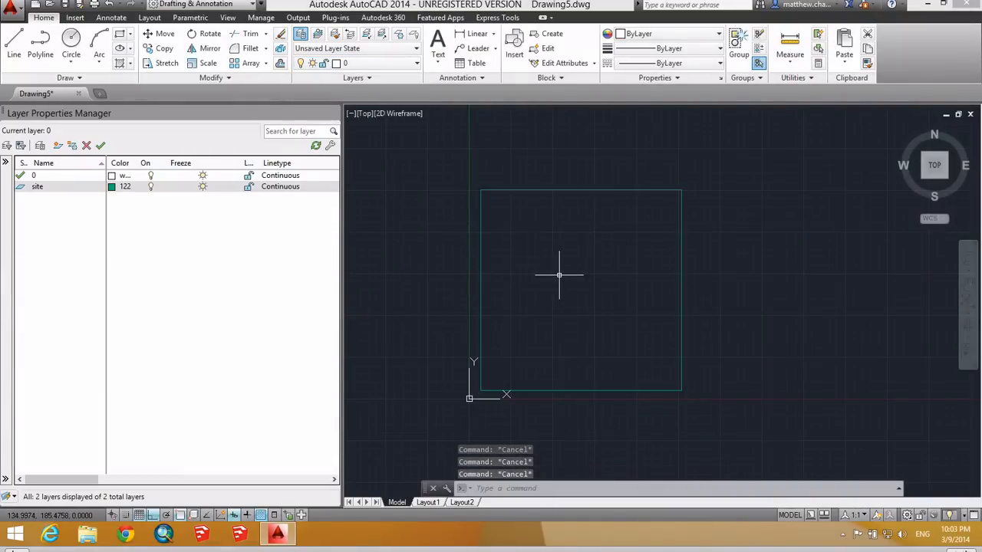
Step: Narrow the Layer Properties Manager and create a new layer named water_edge
scroll(574, 340, "up", 3)
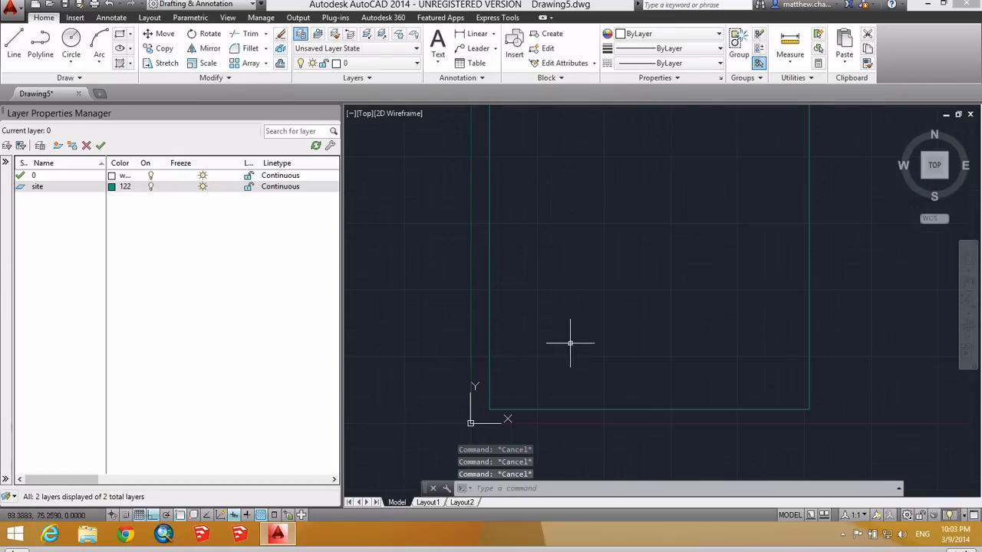
scroll(537, 338, "down", 3)
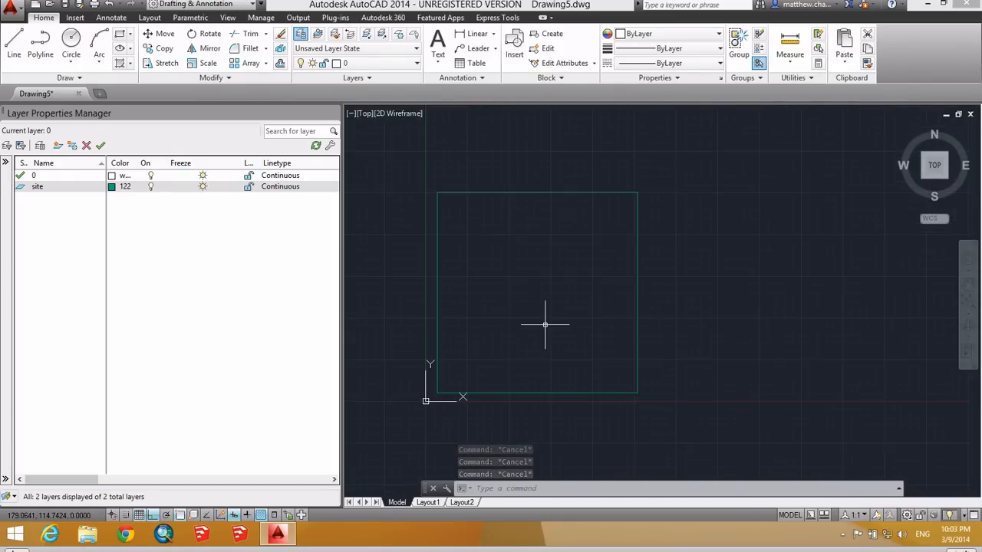
left_click_drag(342, 152, 256, 153)
mouse_move(483, 256)
middle_mouse_down()
mouse_move(460, 237)
mouse_move(473, 235)
middle_mouse_up()
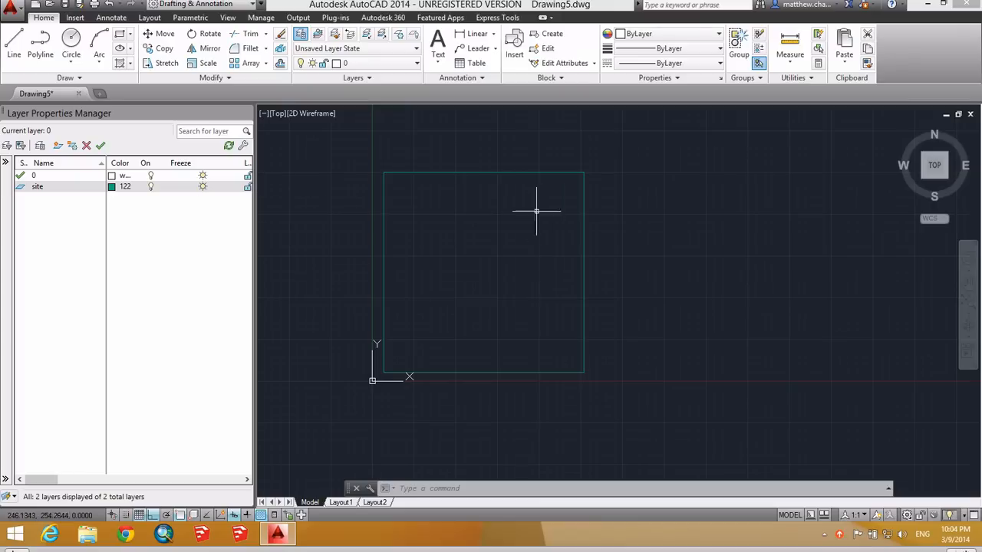
left_click(59, 146)
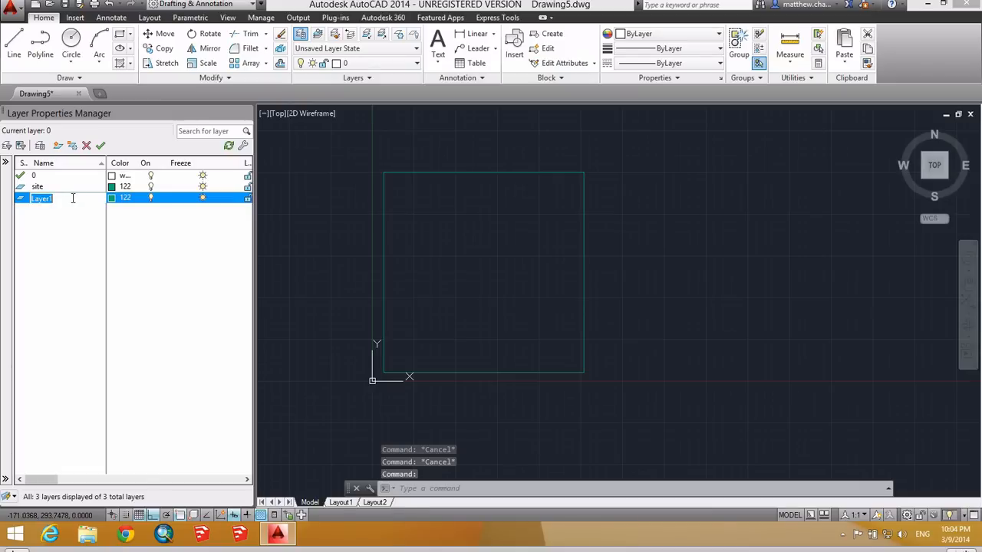
type("water")
key("Return")
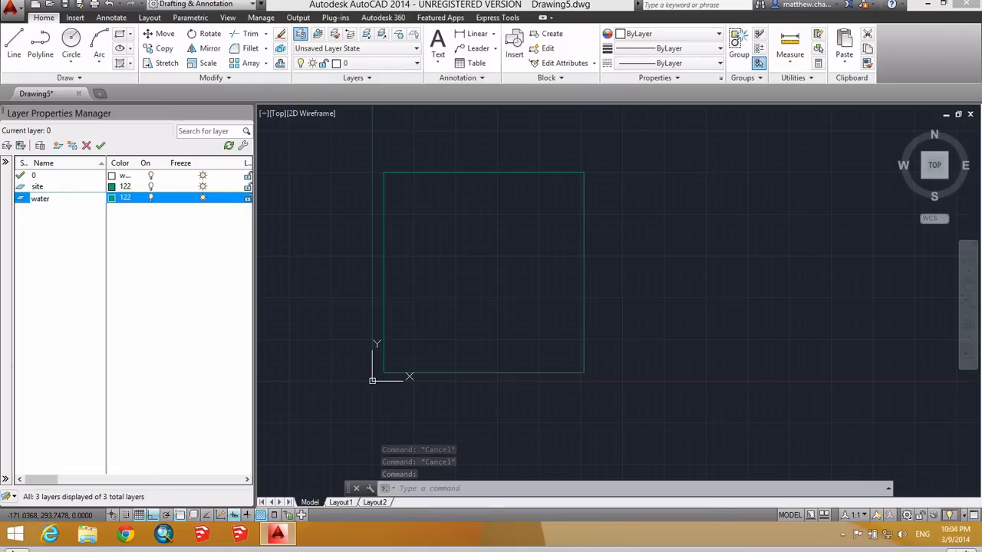
type("_edge")
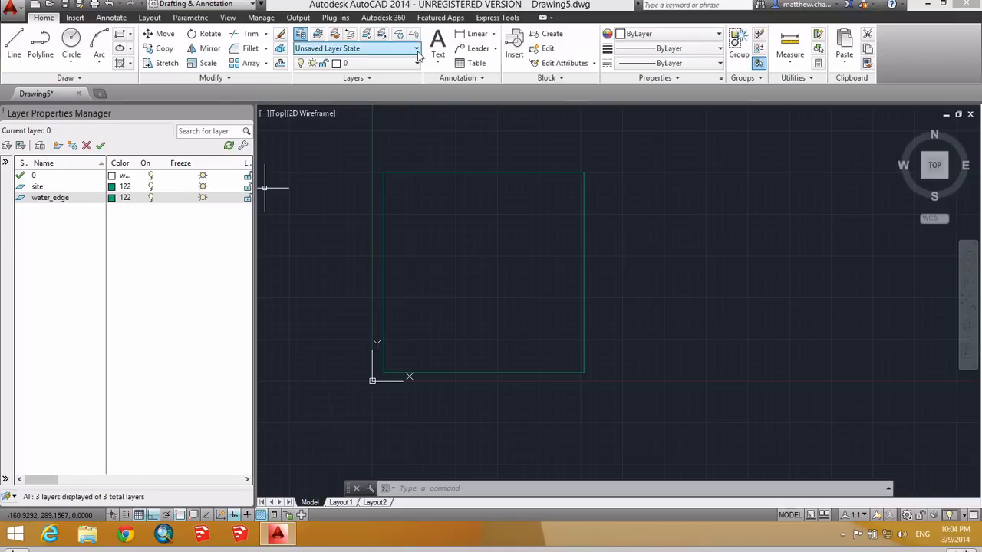
Step: Set the water_edge layer's color to index color 140 and make it the current layer
left_click(116, 198)
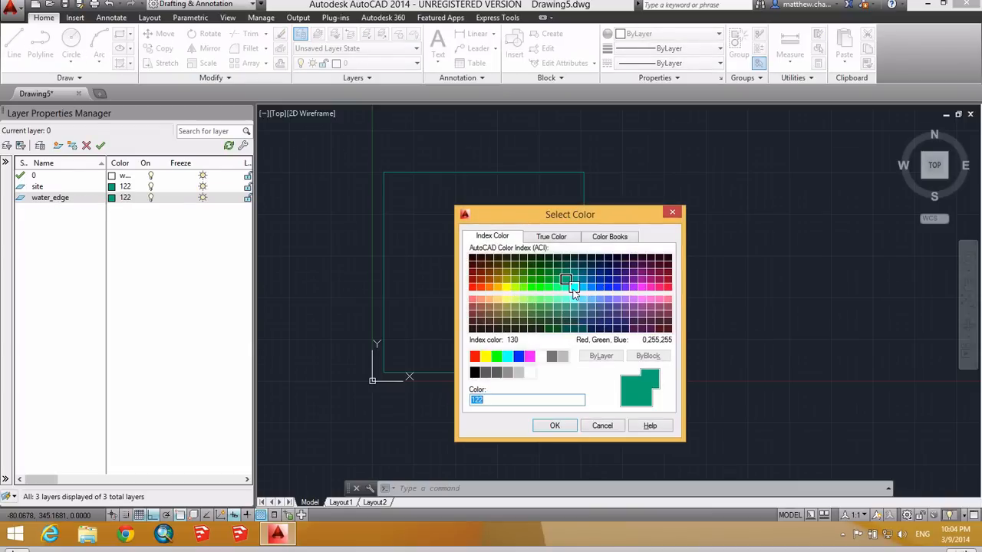
left_click(582, 287)
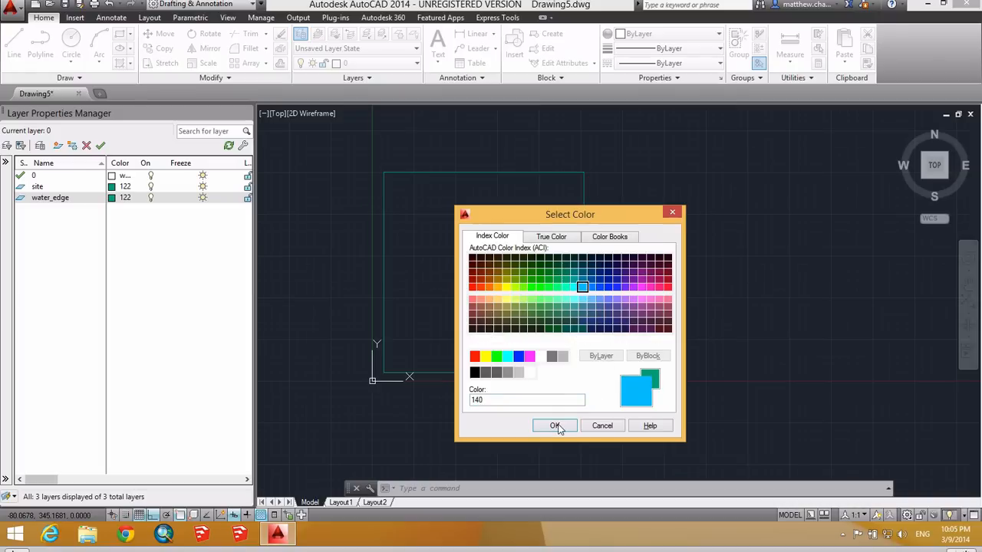
left_click(555, 426)
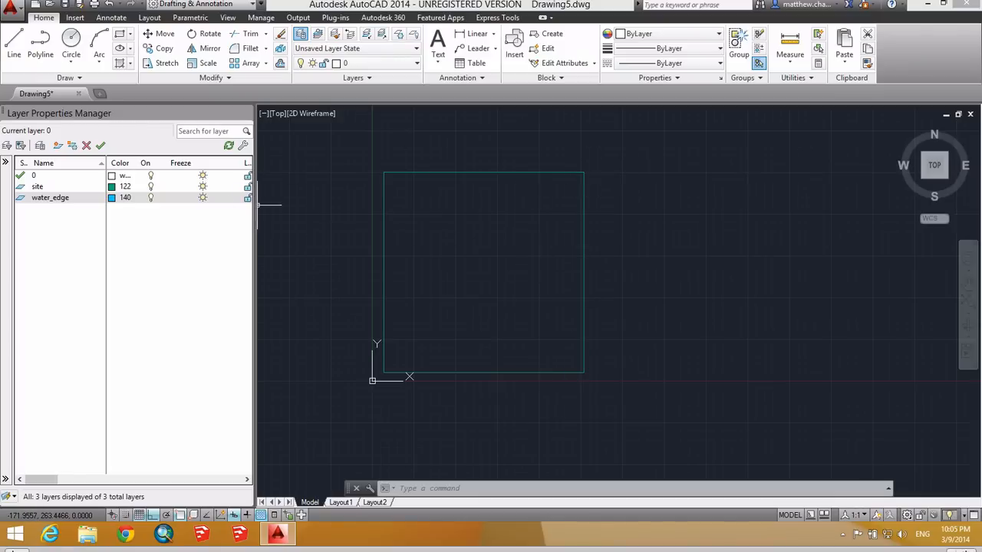
double_click(21, 199)
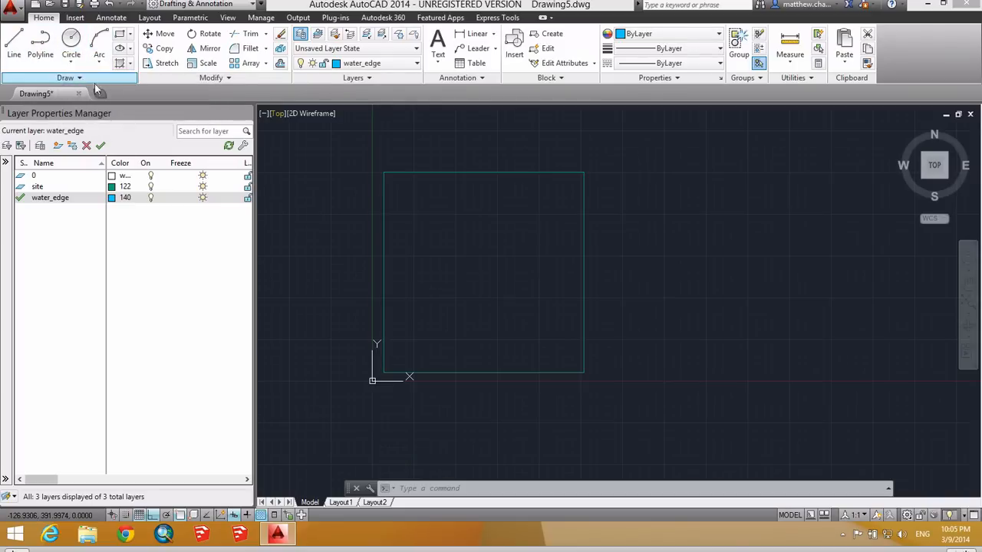
Step: With object snap and ortho off, draw a wavy five-point spline through the square, starting above its upper edge and ending beyond its lower right corner
type("SPLINE")
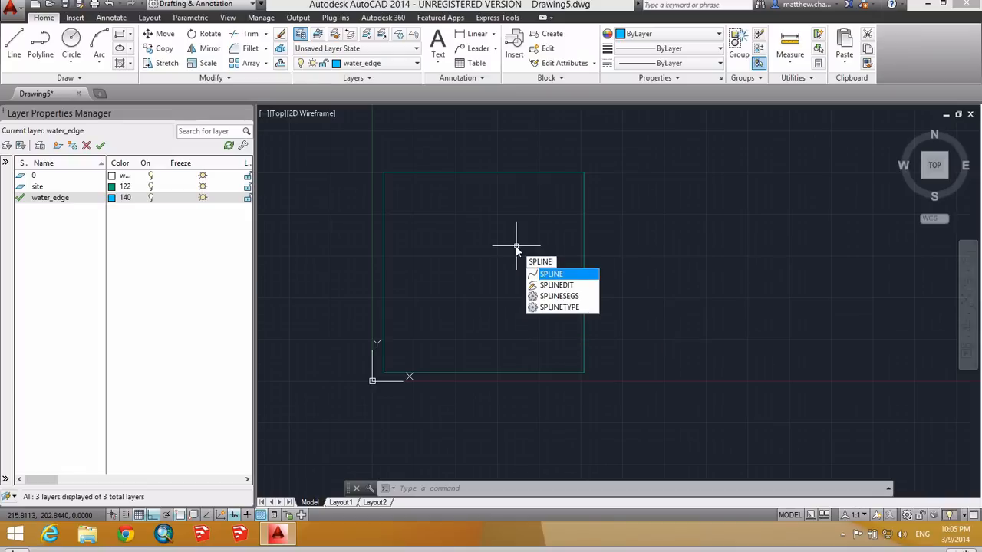
key("Return")
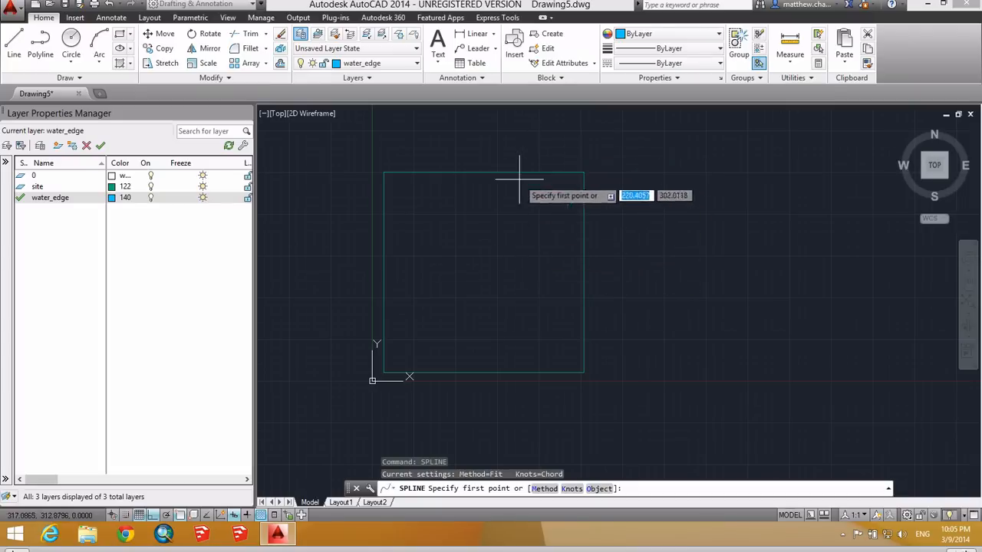
left_click(180, 515)
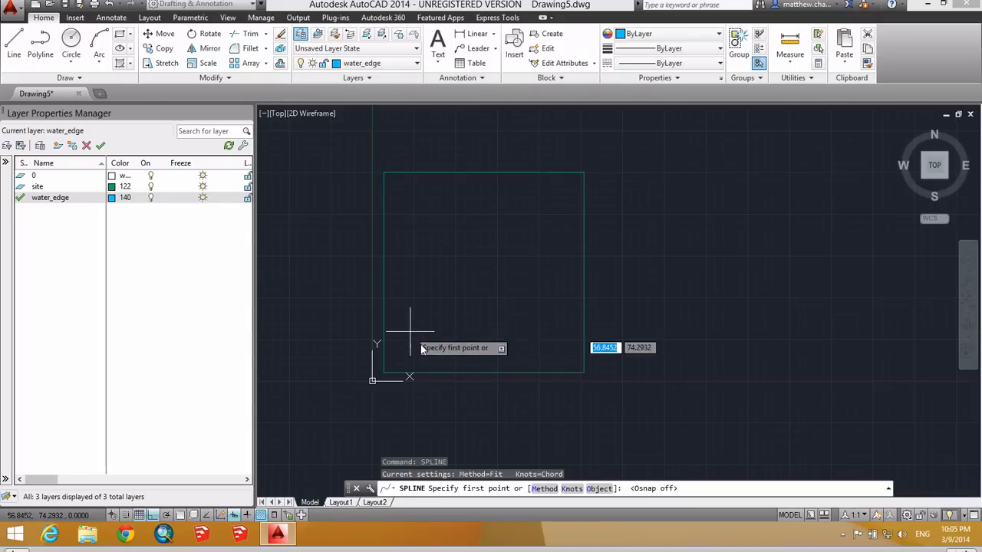
left_click(543, 140)
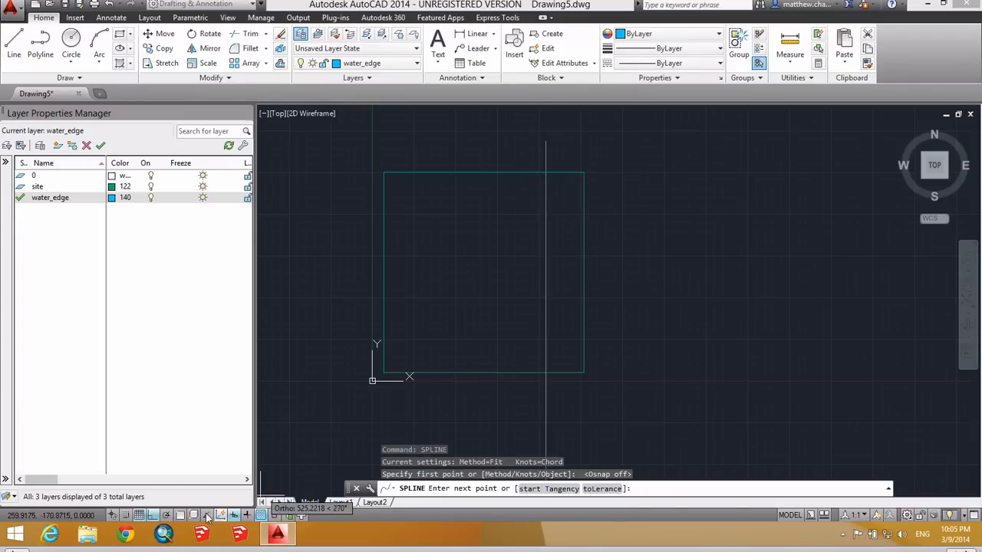
left_click(153, 515)
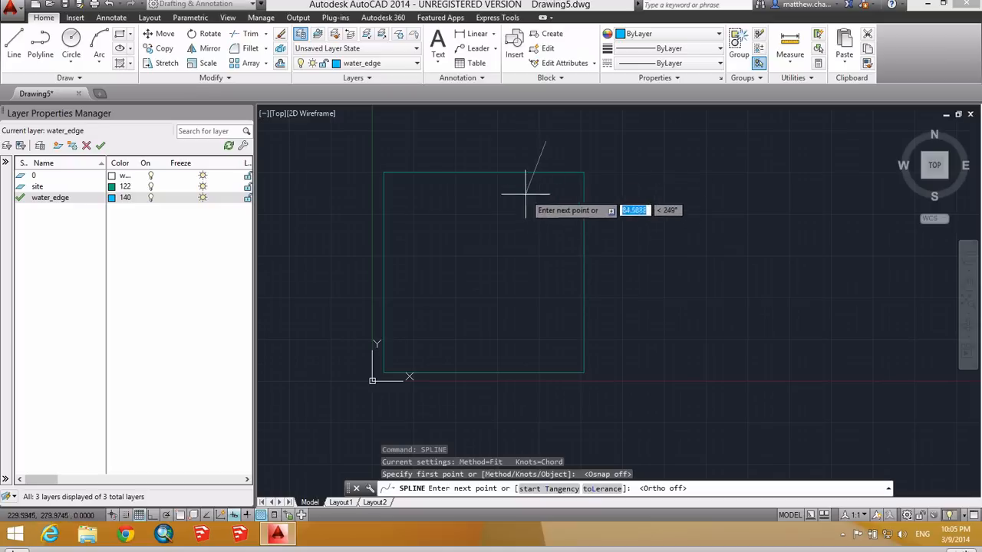
left_click(496, 239)
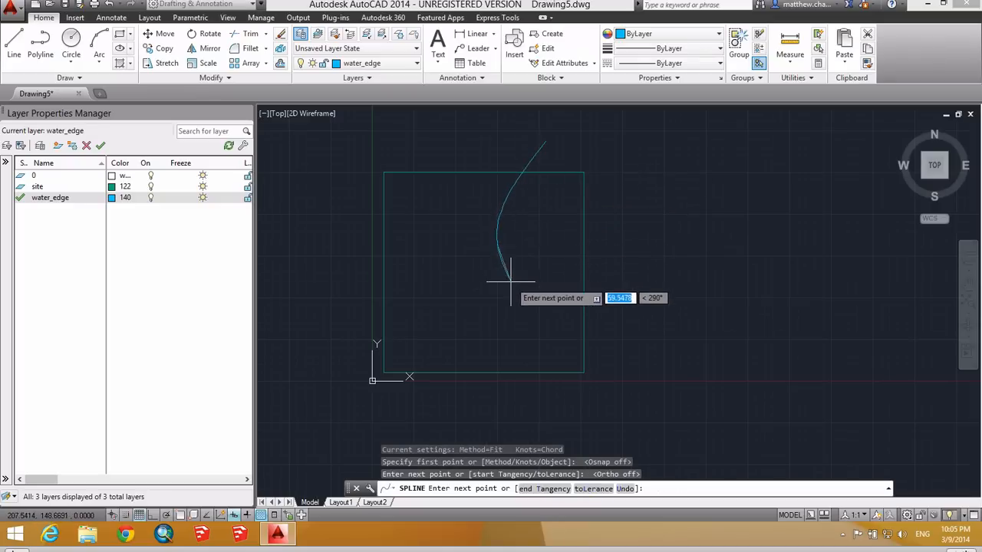
left_click(547, 303)
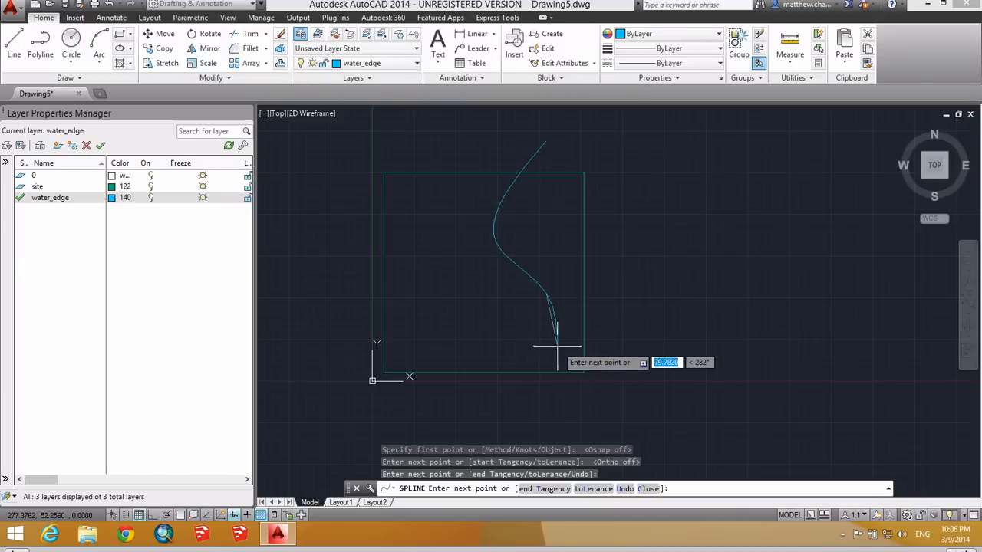
left_click(537, 341)
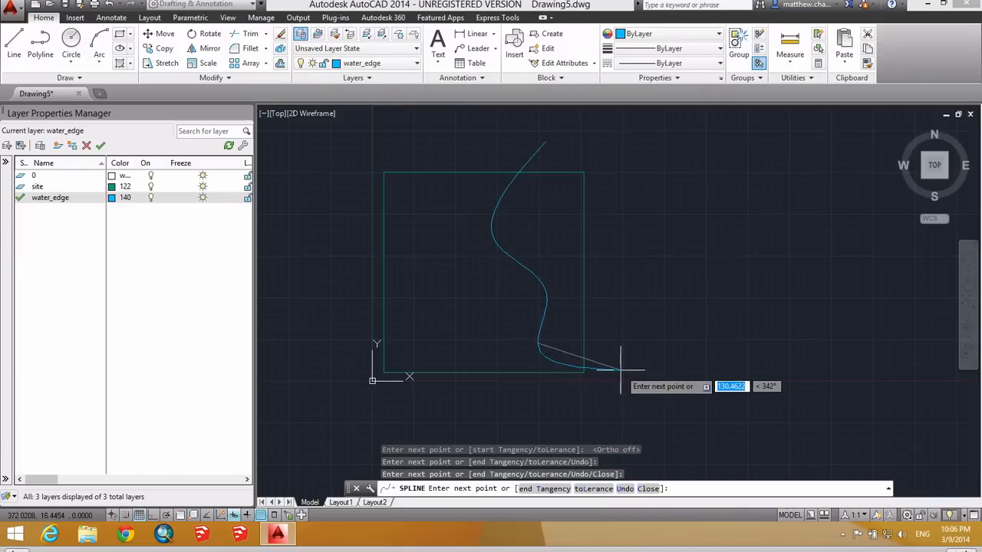
left_click(619, 402)
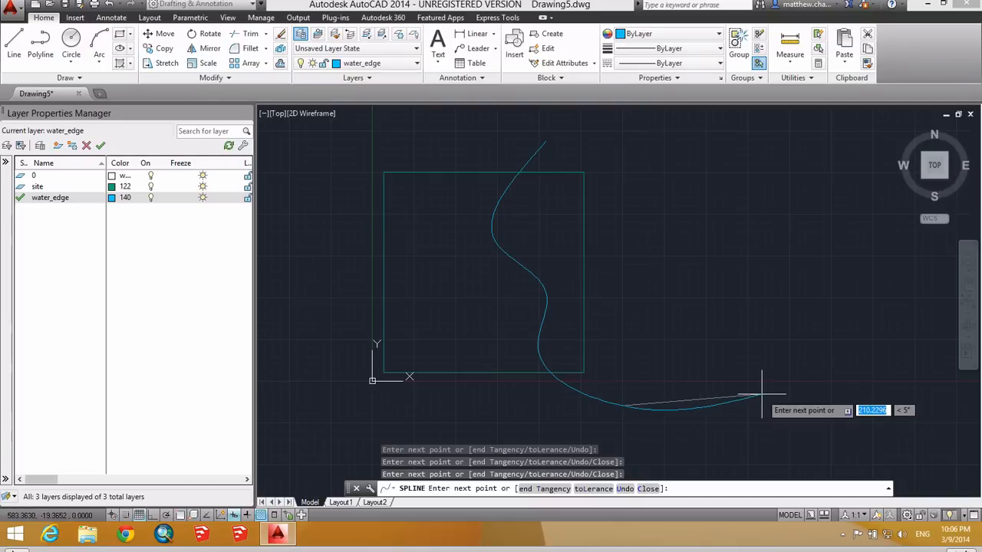
key("Return")
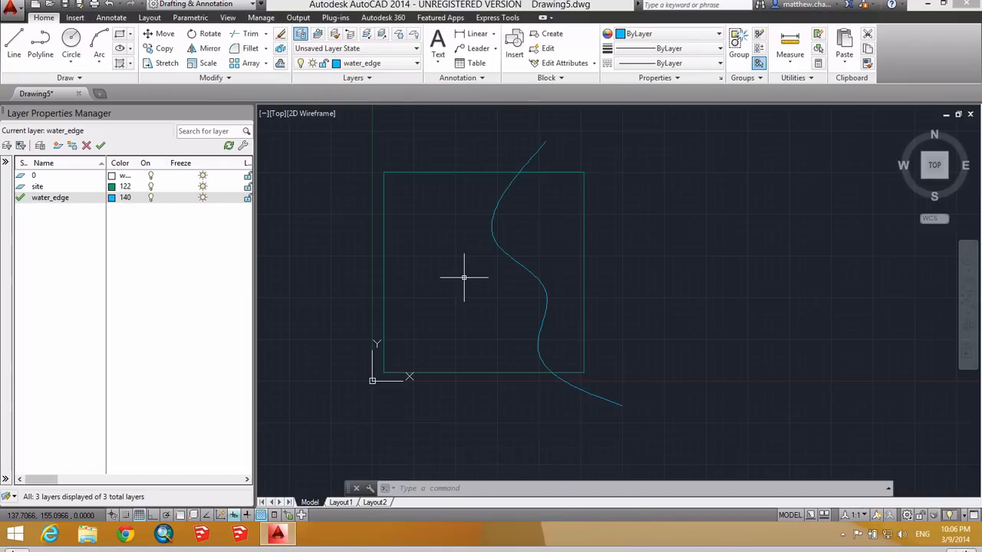
Step: Trim off the spline's upper end that sticks out above the square, using the square and spline as cutting edges
type("t")
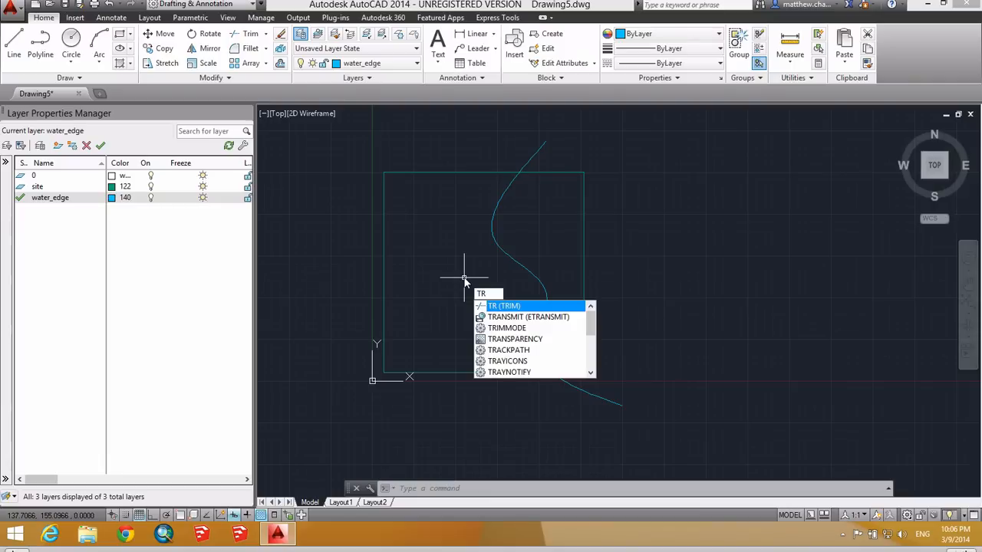
key("Return")
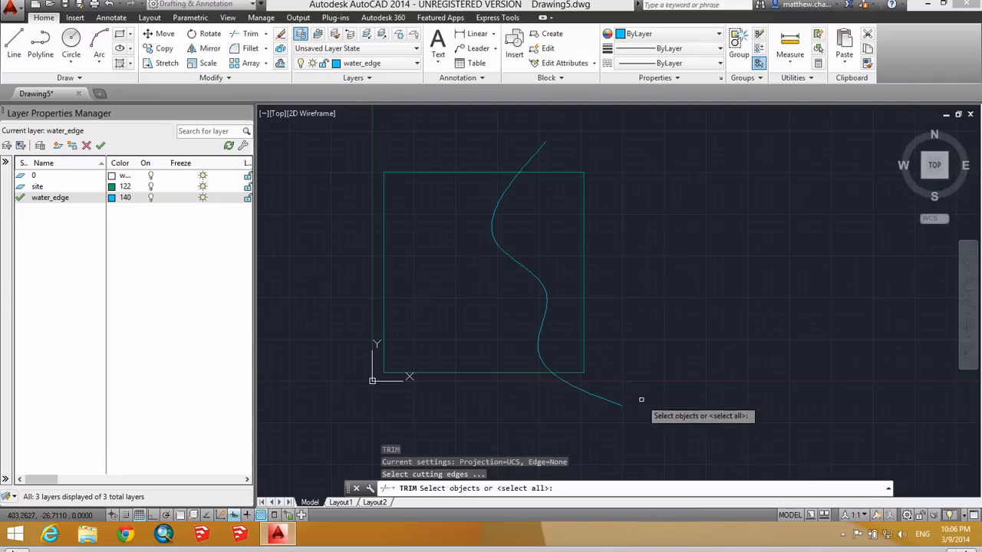
left_click(658, 424)
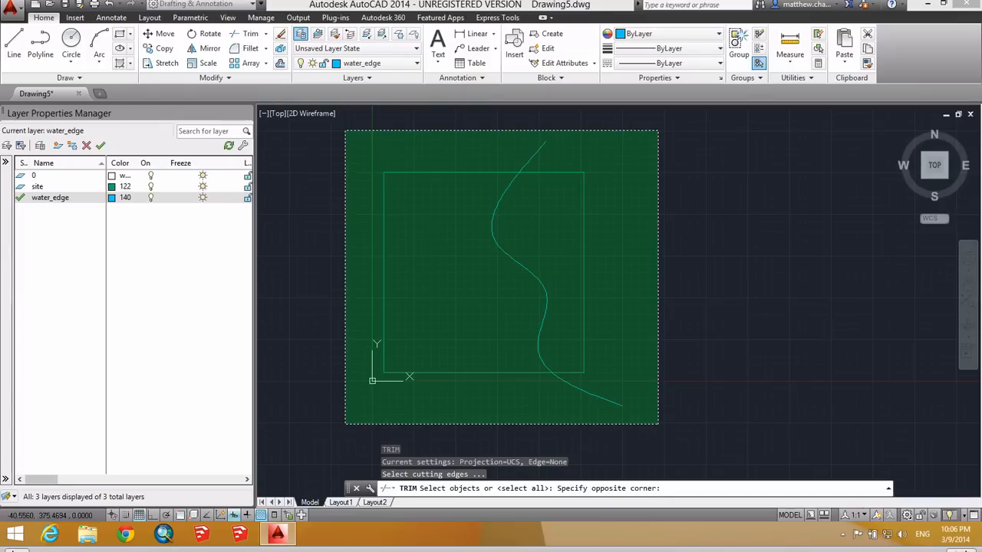
left_click(345, 131)
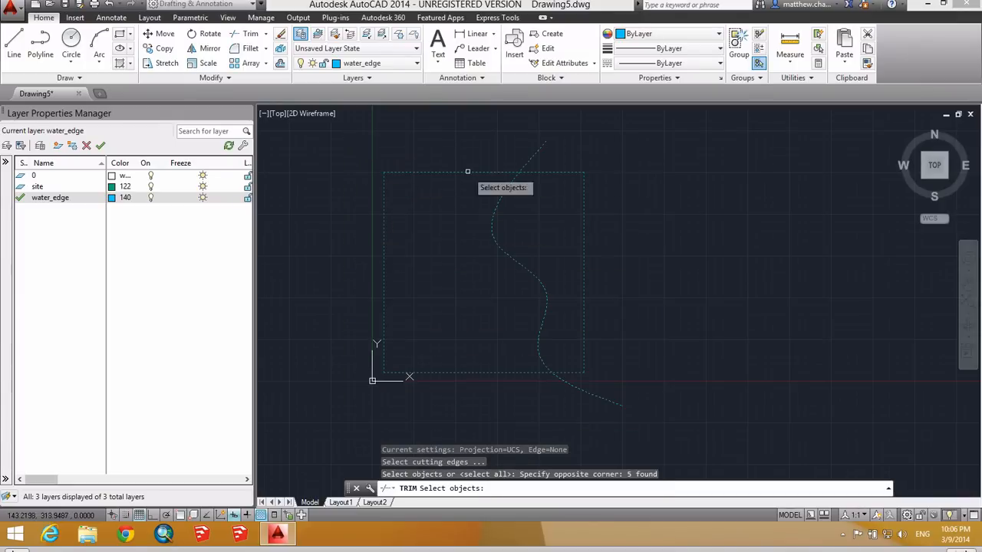
left_click(526, 161)
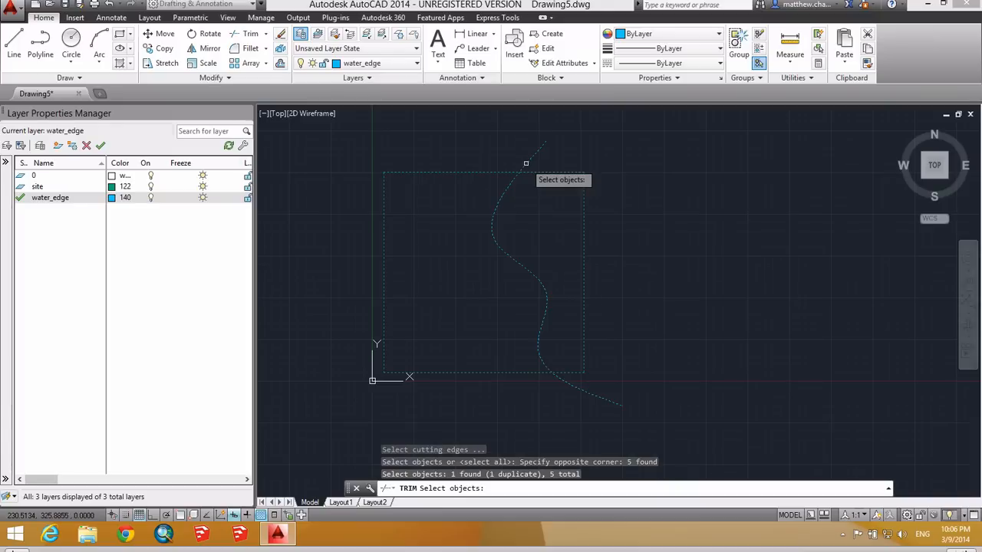
key("Return")
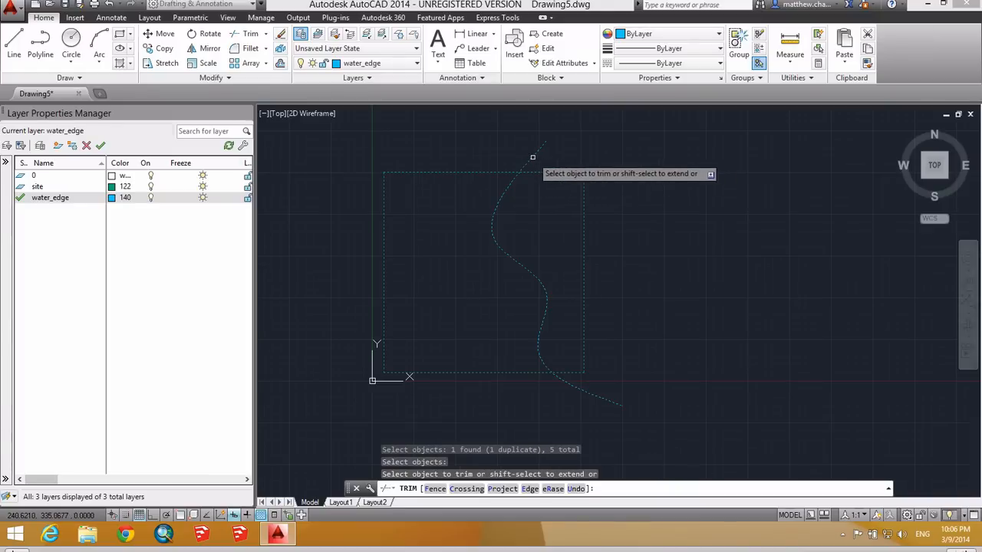
left_click(532, 157)
key("Return")
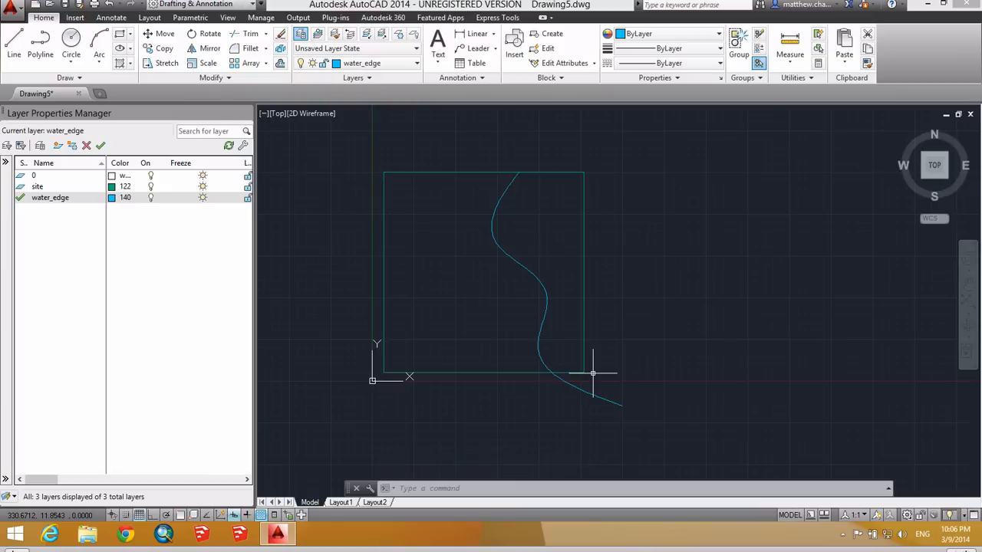
Step: Examine the right-click customization settings in the user preferences via CONFIG, then close the options without changing anything
type("config")
key("Return")
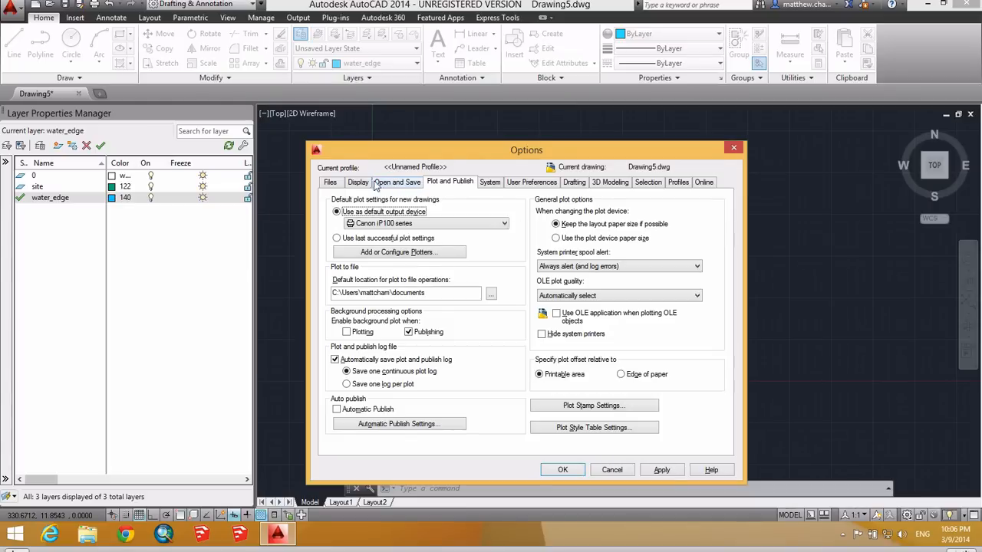
left_click(523, 184)
left_click(418, 245)
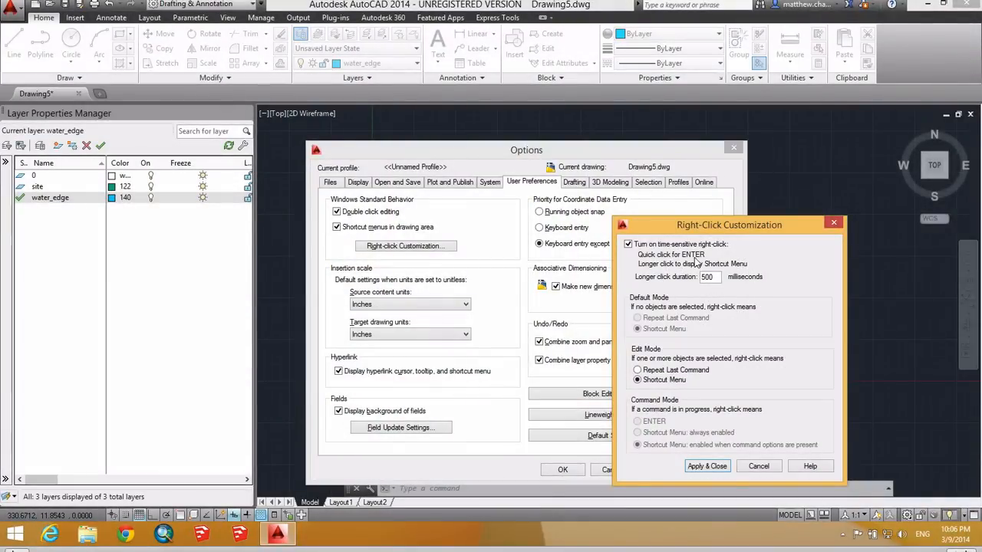
left_click(839, 222)
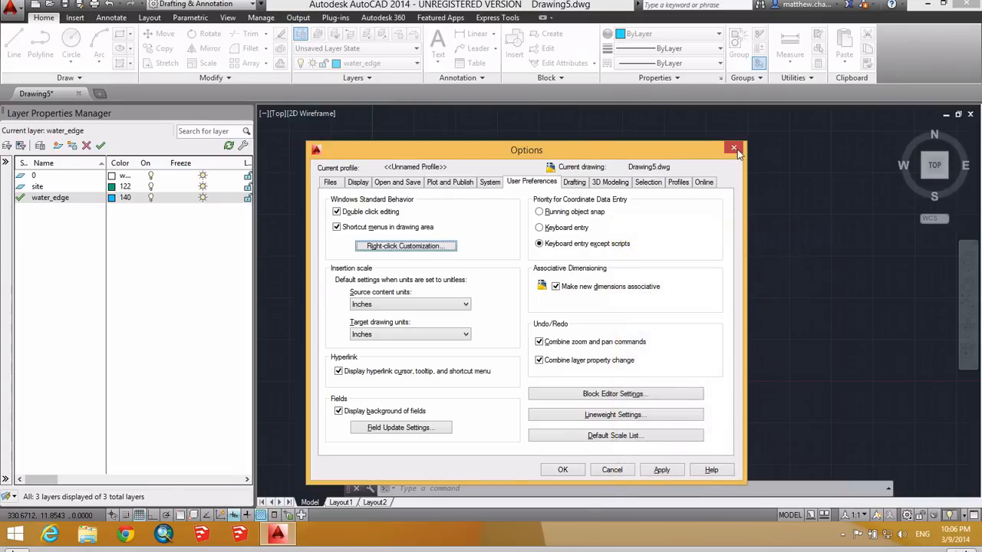
left_click(733, 147)
Step: Trim off the spline's lower end that extends below the square, using all objects as cutting edges
type("tr")
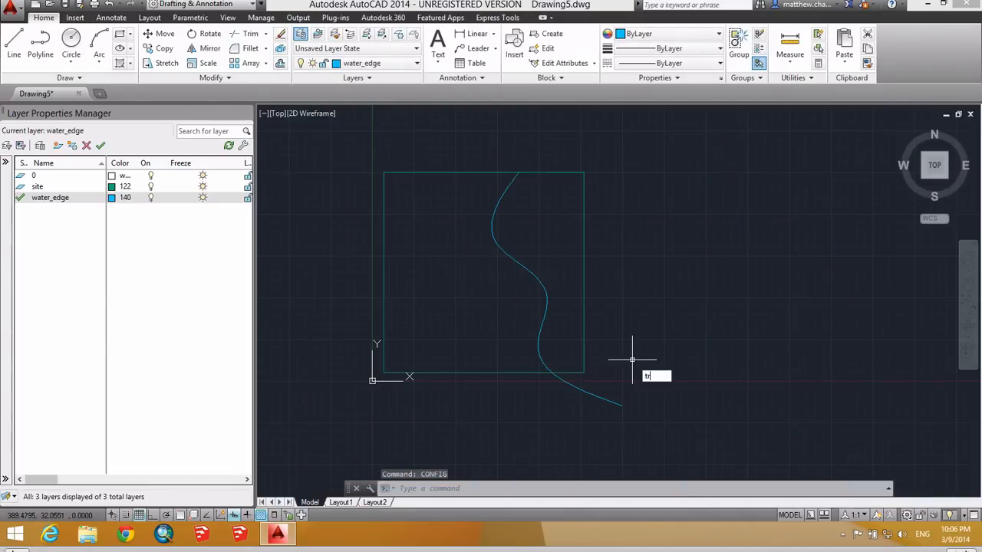
key("Return")
left_click(646, 417)
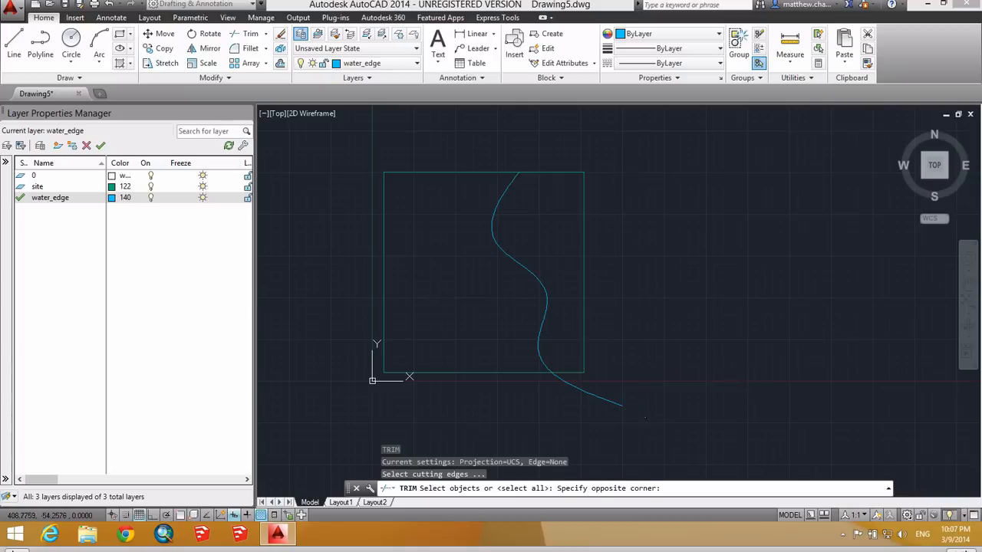
left_click(360, 142)
right_click(571, 376)
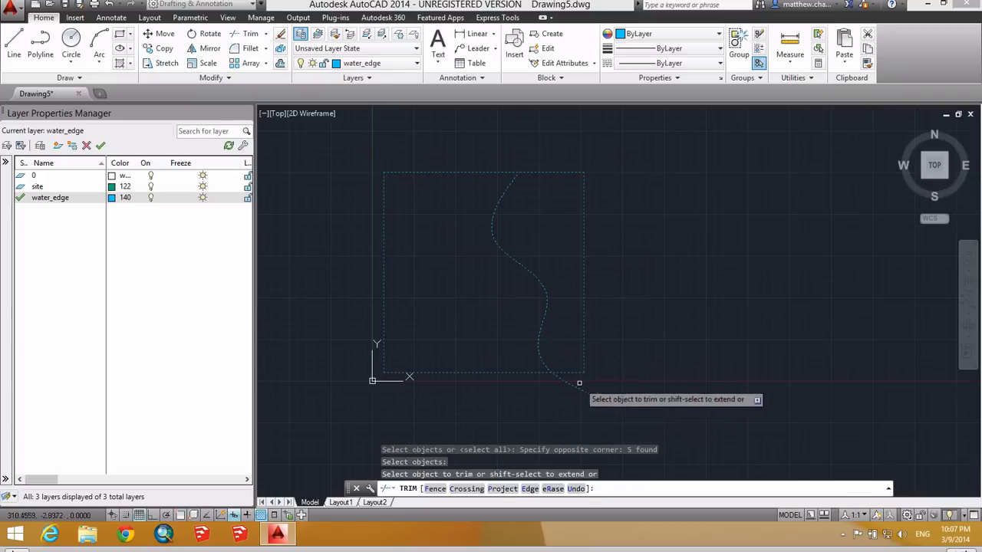
left_click(586, 390)
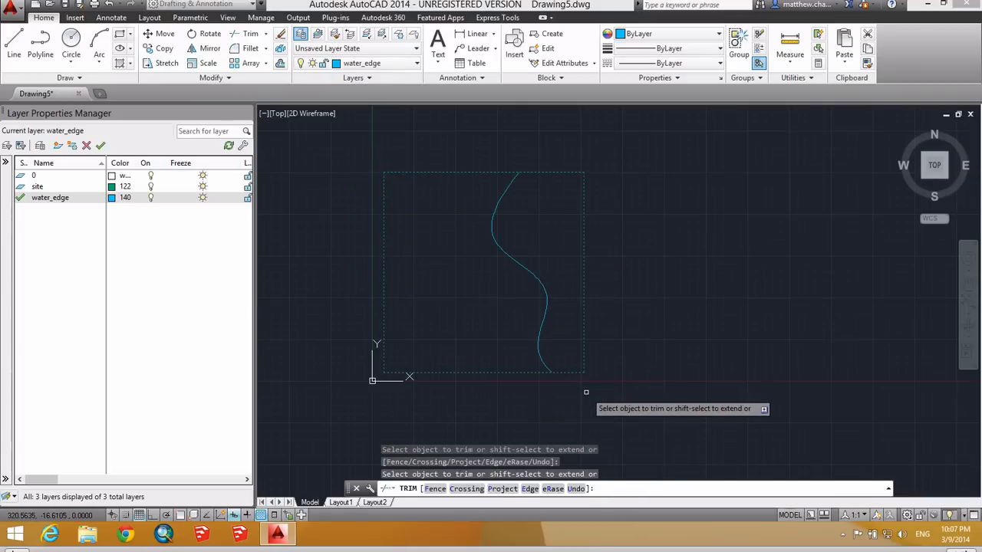
key("Escape")
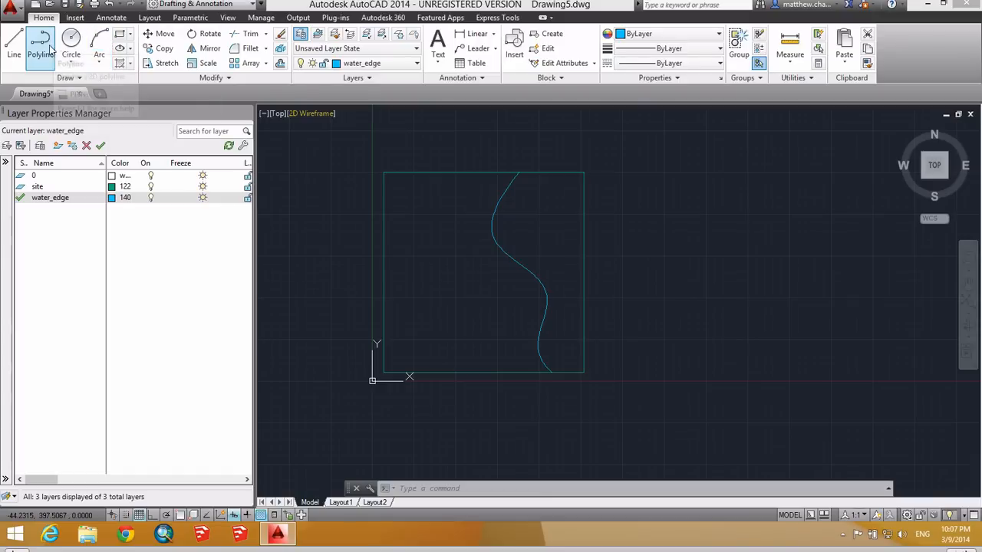
Step: Draw a three-point arc from above the square's upper edge, bulging right through its left half, to a point outside its lower left corner
left_click(94, 47)
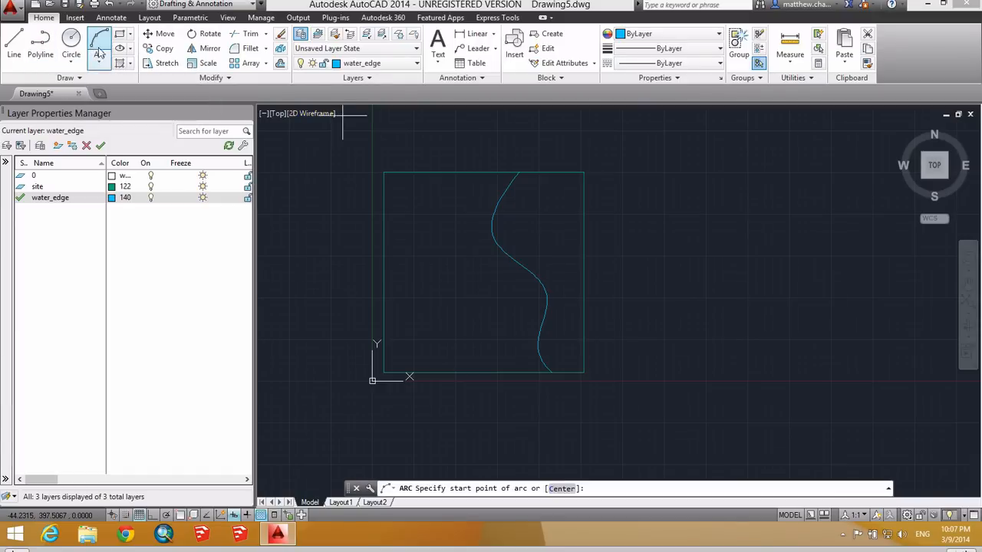
left_click(456, 156)
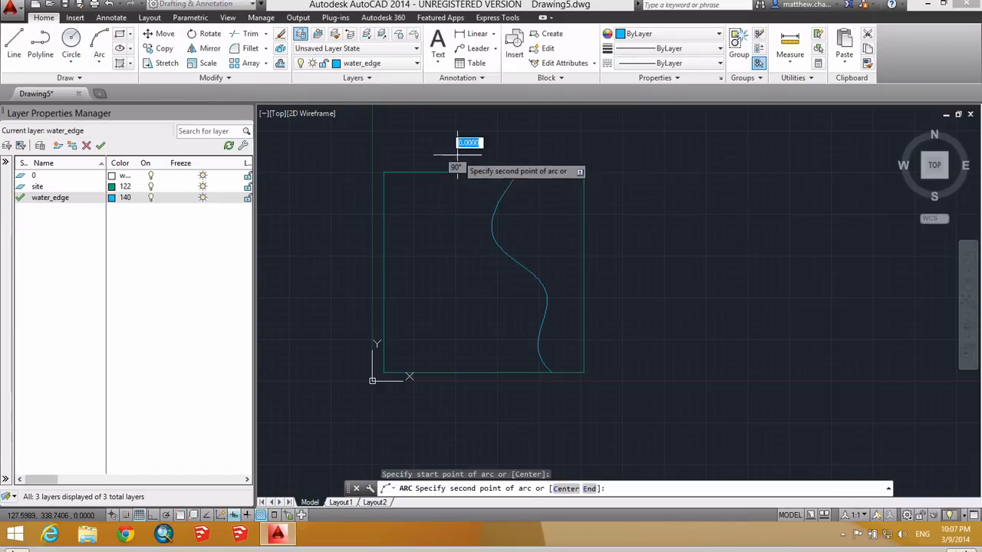
left_click(352, 351)
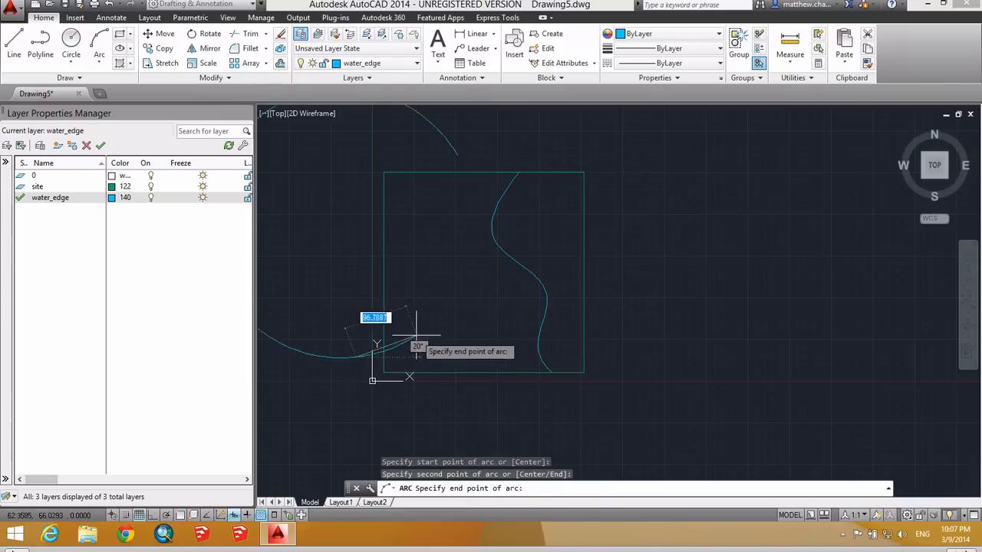
left_click(332, 366)
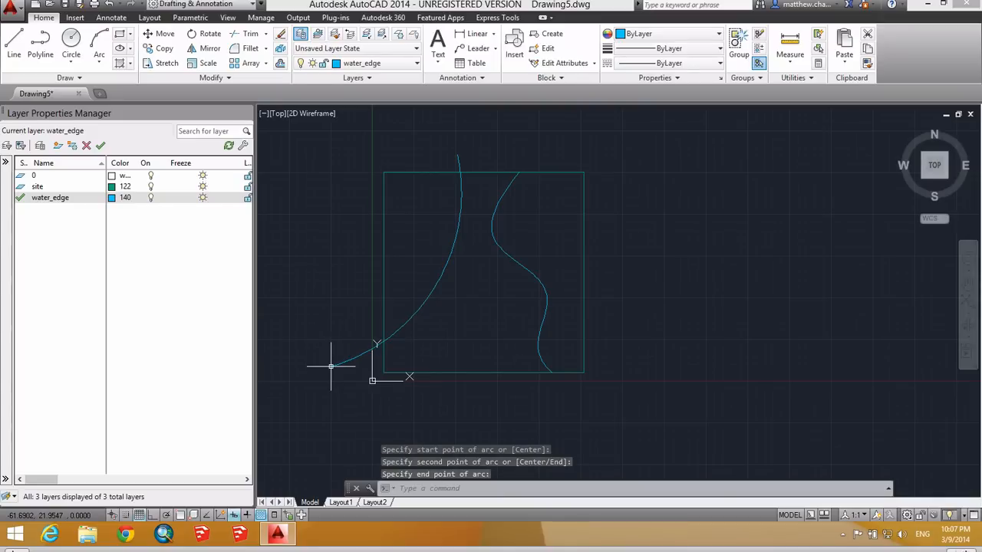
Step: Draw a second three-point arc from below the square's lower edge, crossing the first arc, to a point outside its left edge
key("Return")
left_click(513, 407)
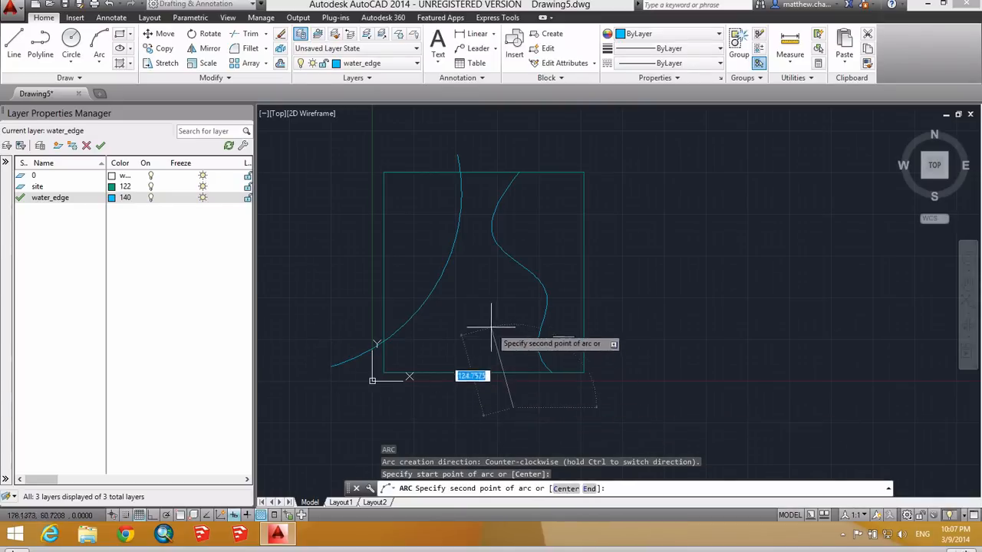
left_click(402, 284)
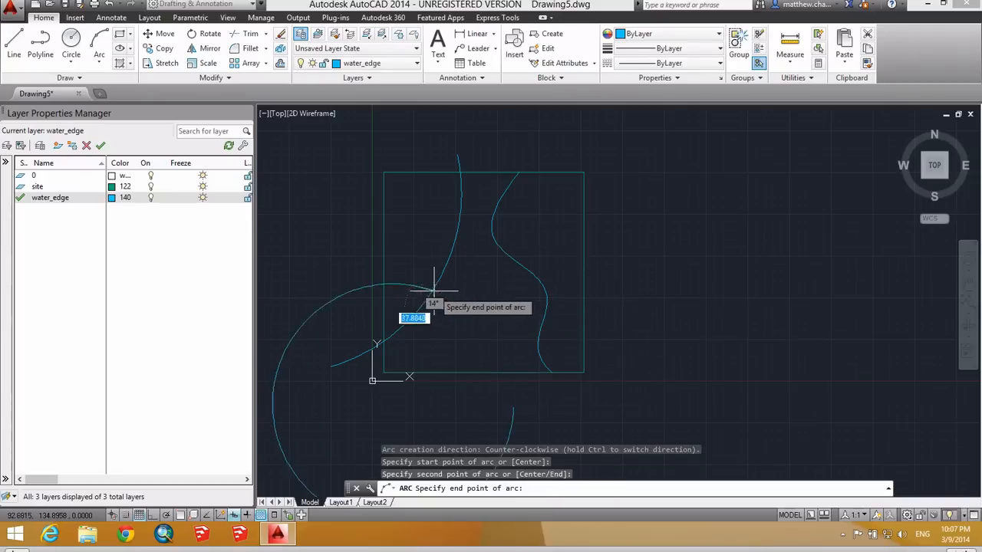
left_click(338, 274)
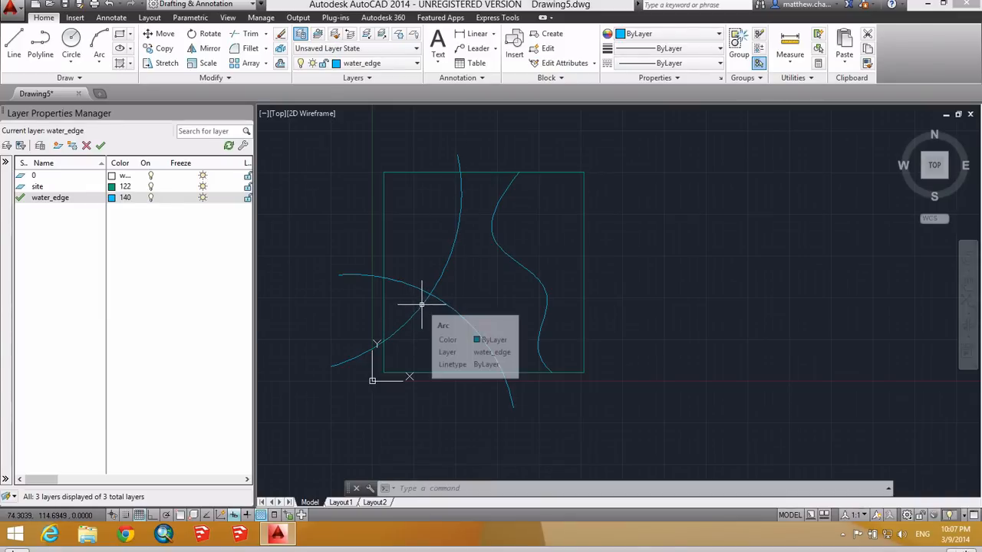
scroll(436, 299, "up", 8)
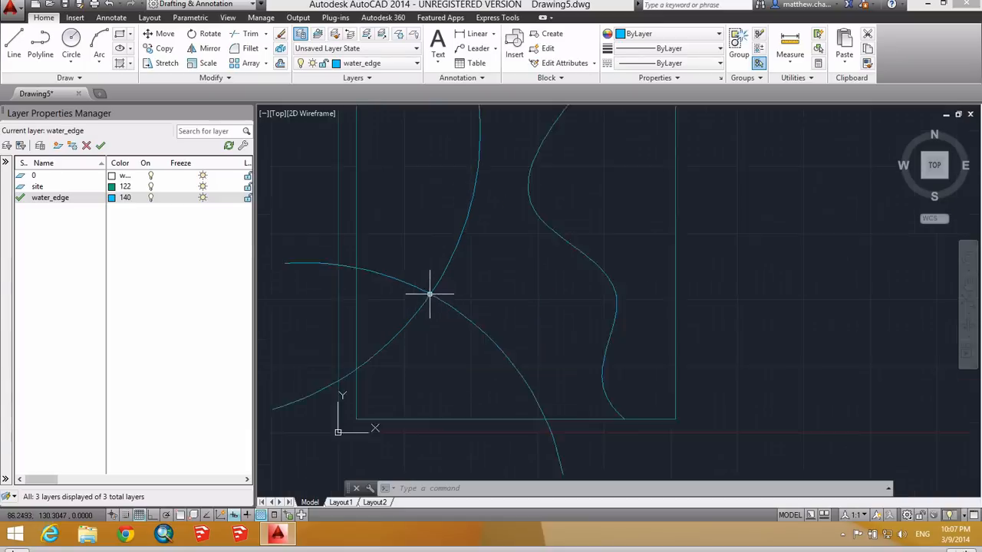
scroll(437, 299, "down", 5)
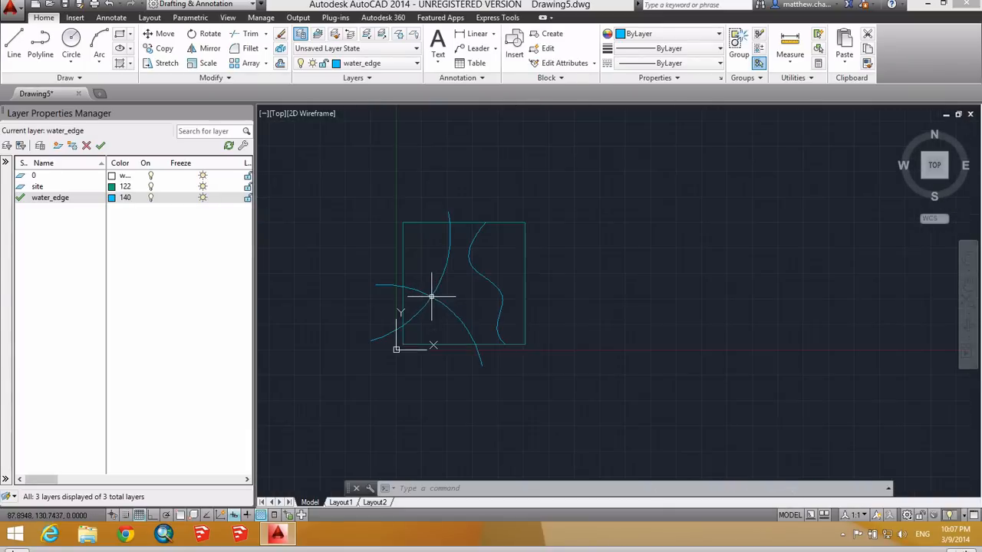
scroll(433, 298, "up", 3)
scroll(431, 297, "down", 1)
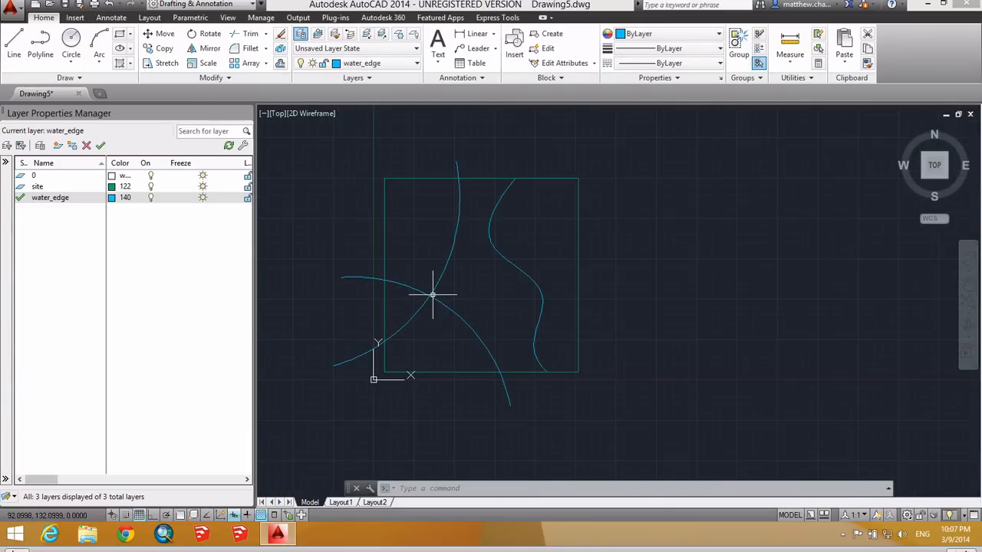
Step: Offset the first arc, which crosses the square's upper edge, by 8 toward its lower right side
type("offset")
key("Return")
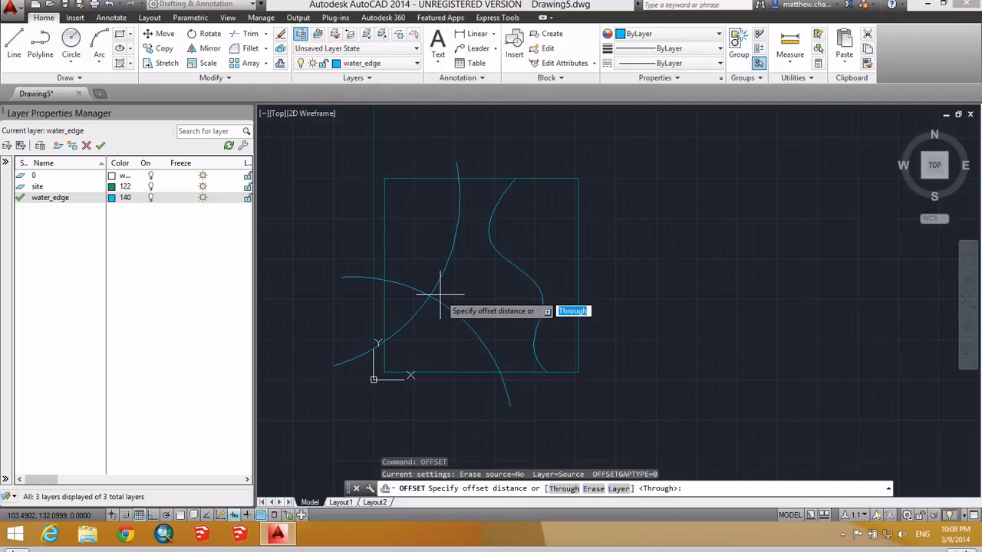
type("8")
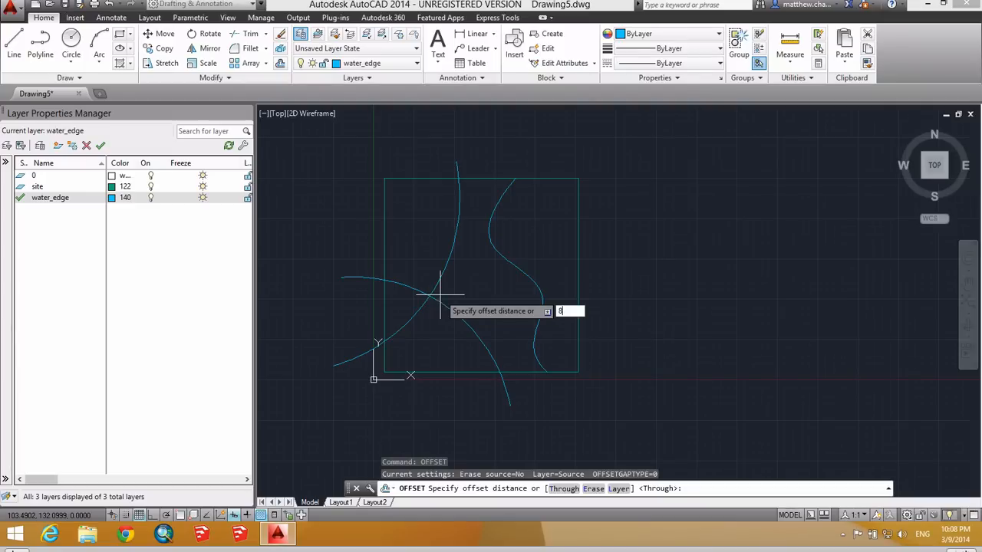
key("Return")
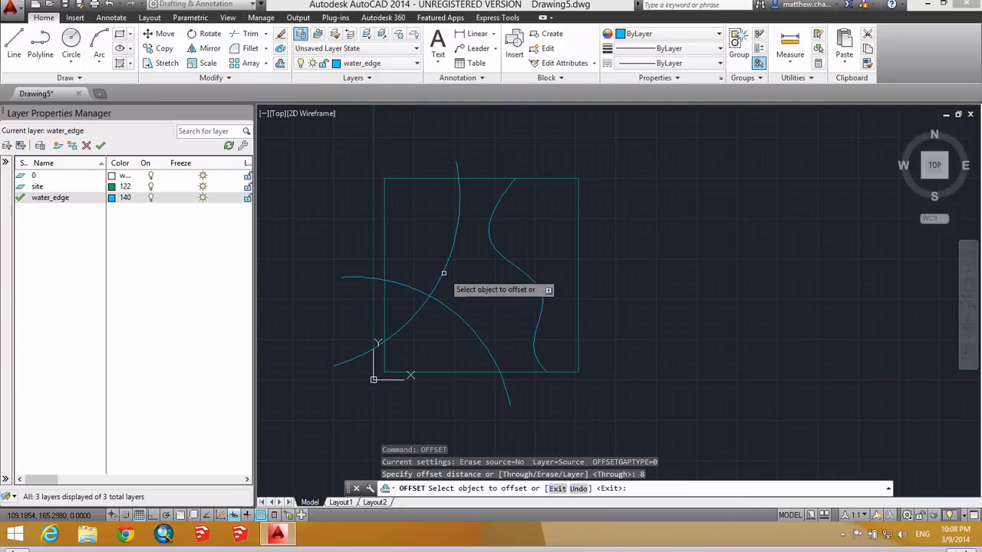
left_click(444, 274)
left_click(473, 294)
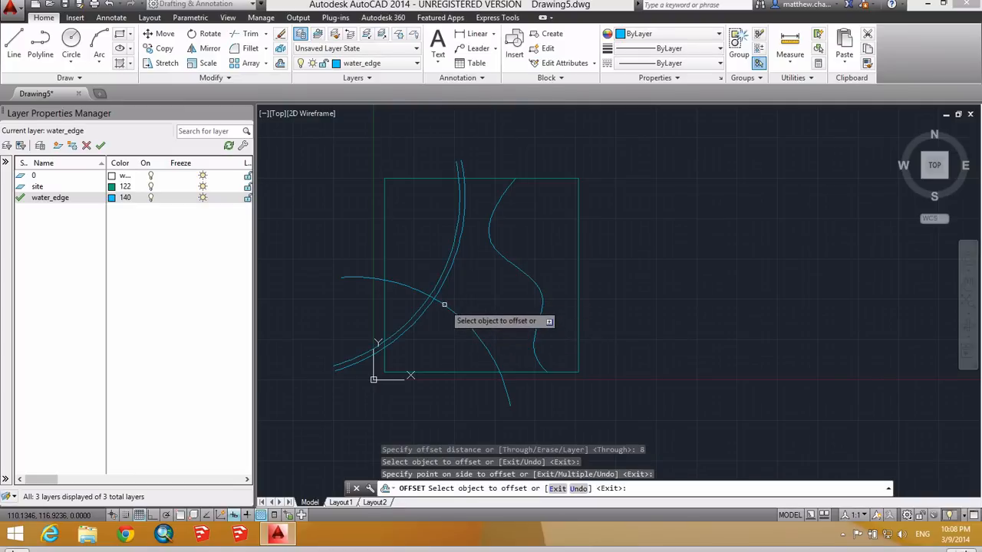
Step: Try to offset the second arc by 4 toward its upper right side
scroll(439, 305, "up", 6)
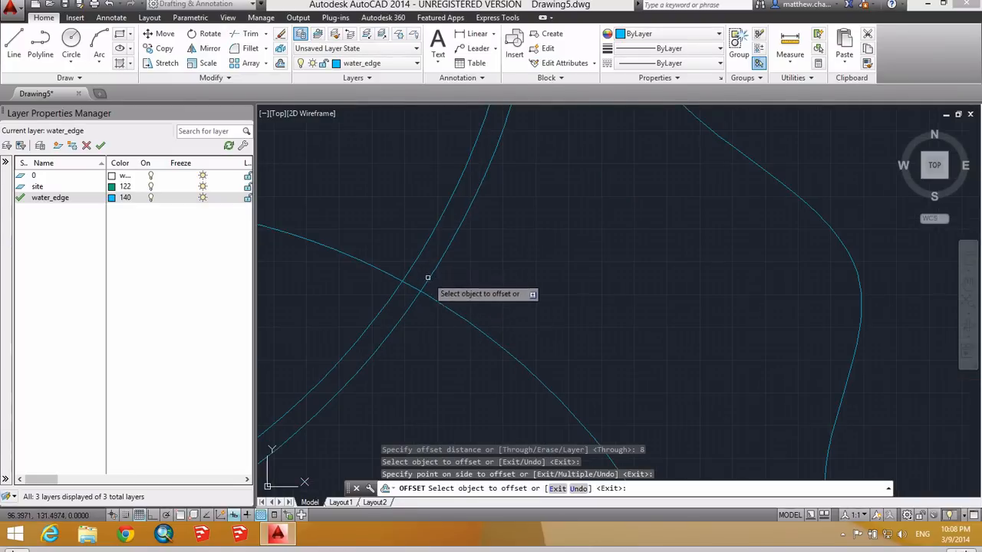
type("offset")
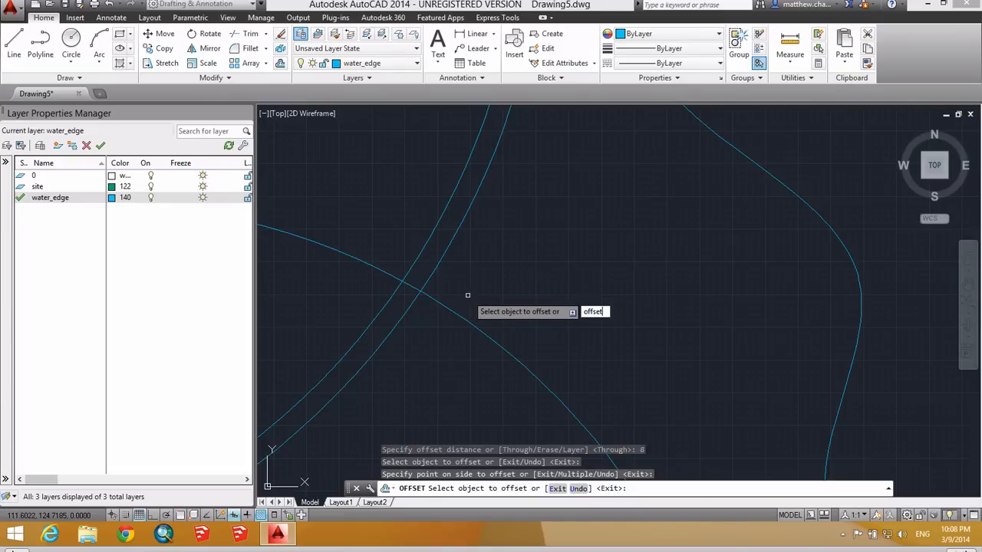
key("Return")
type("4")
key("Return")
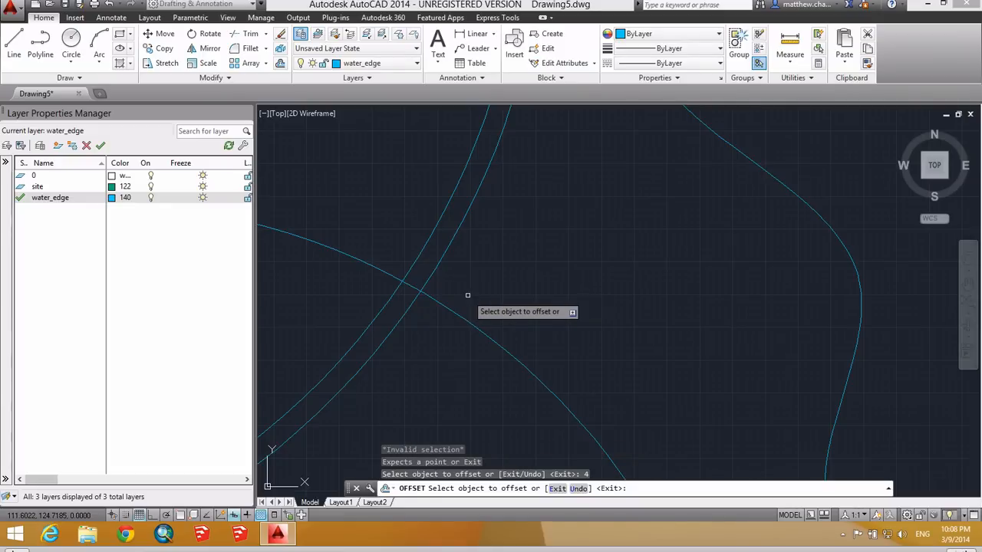
left_click(469, 324)
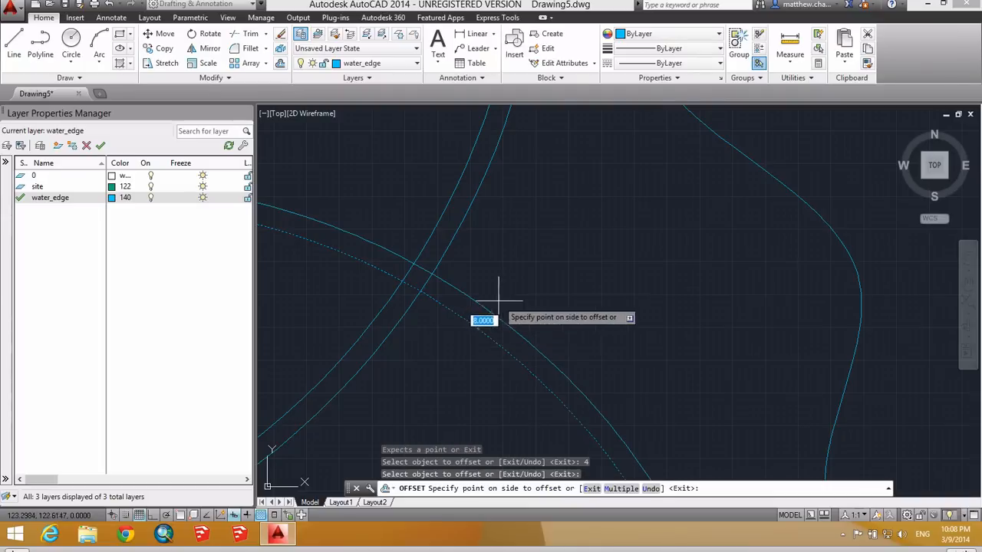
left_click(504, 292)
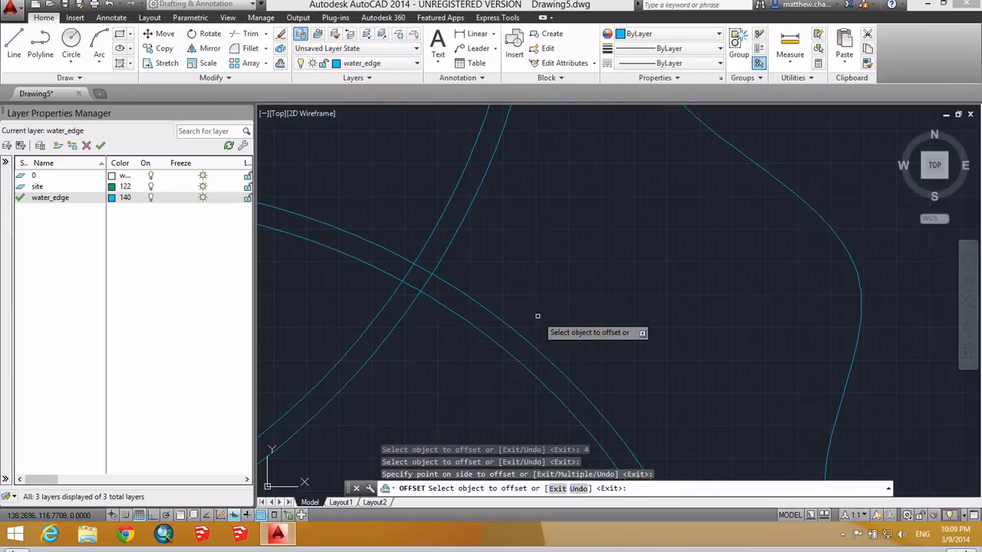
type("e")
key("Return")
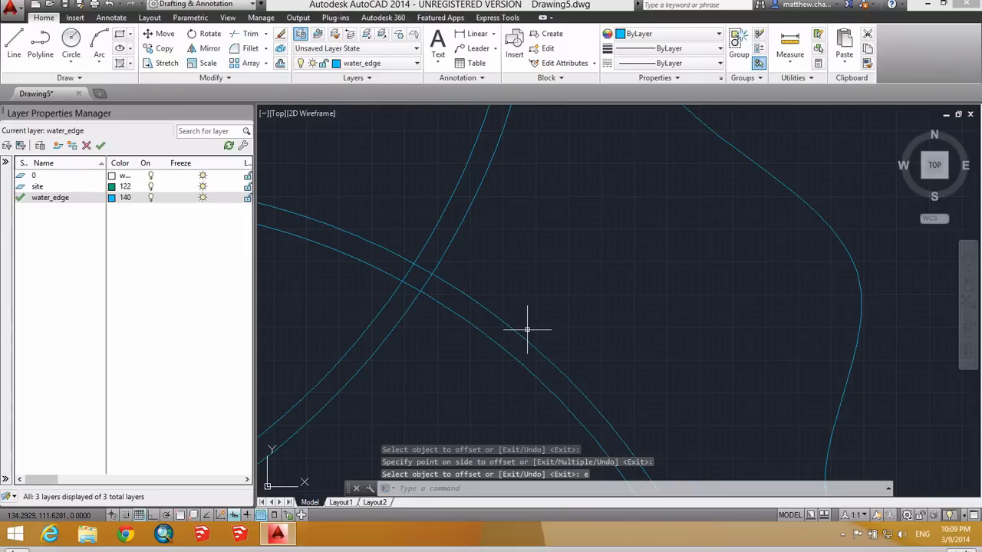
Step: Erase the offset copy on the upper right side of the second arc
type("e")
key("Return")
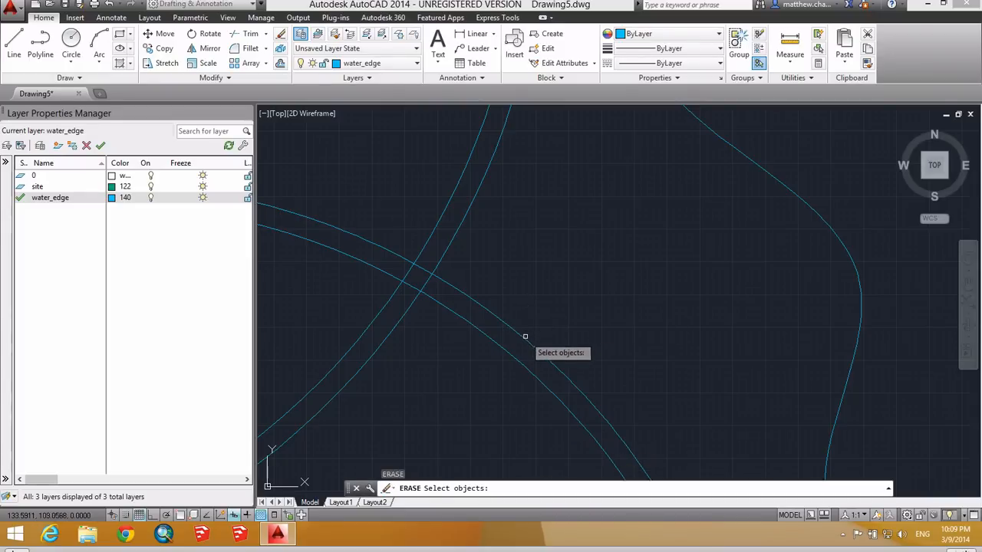
left_click(525, 337)
key("Return")
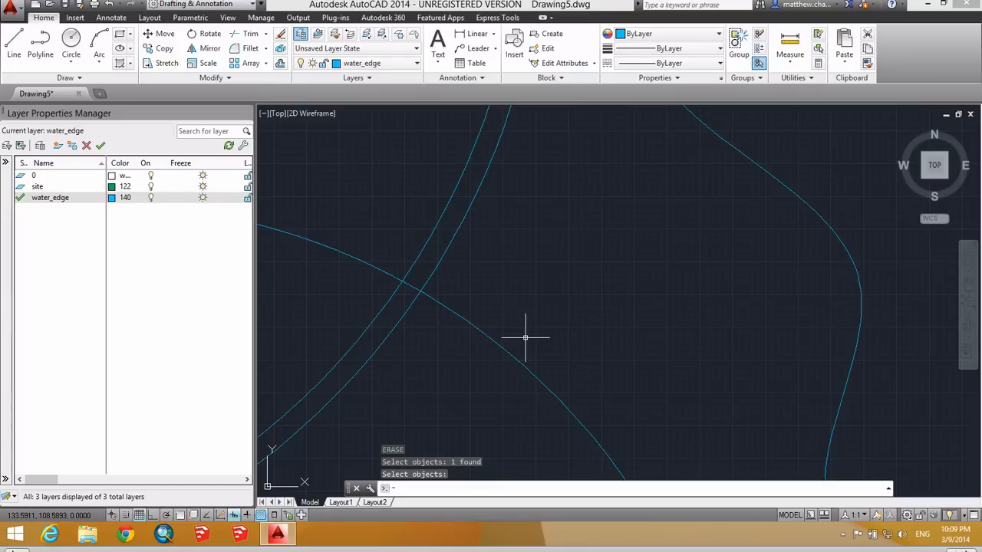
Step: Offset the second arc by 4 to both its upper right and lower left sides
type("offset")
key("Return")
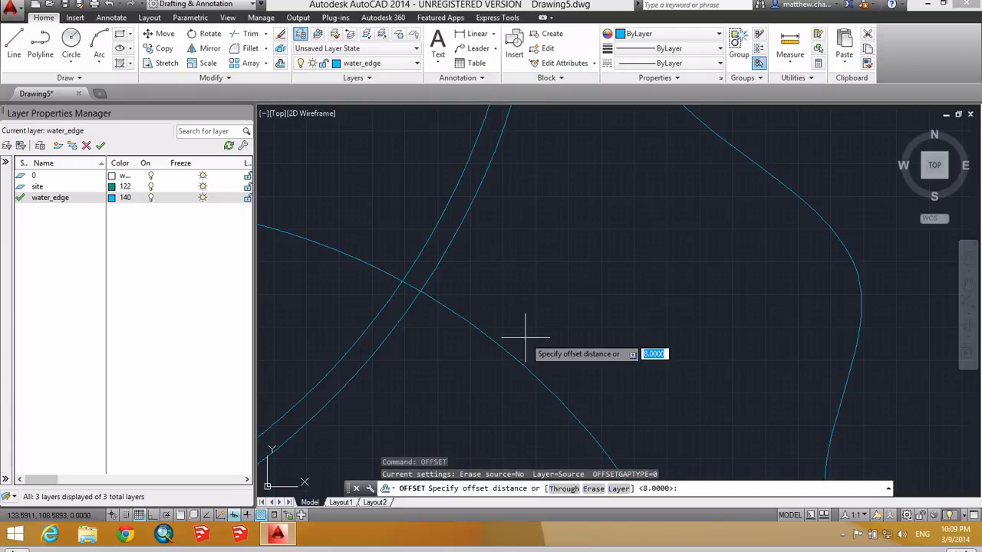
type("4")
key("Return")
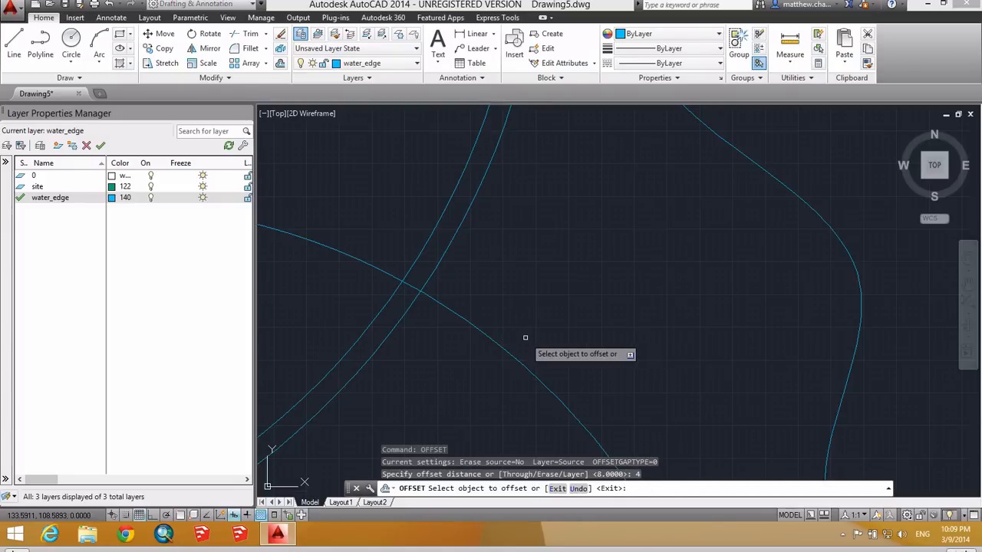
left_click(505, 345)
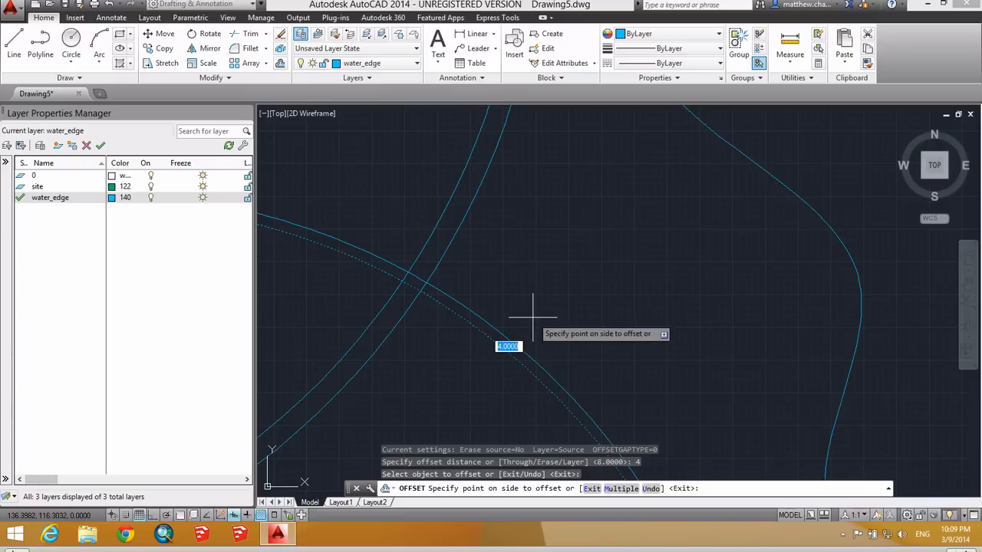
left_click(532, 316)
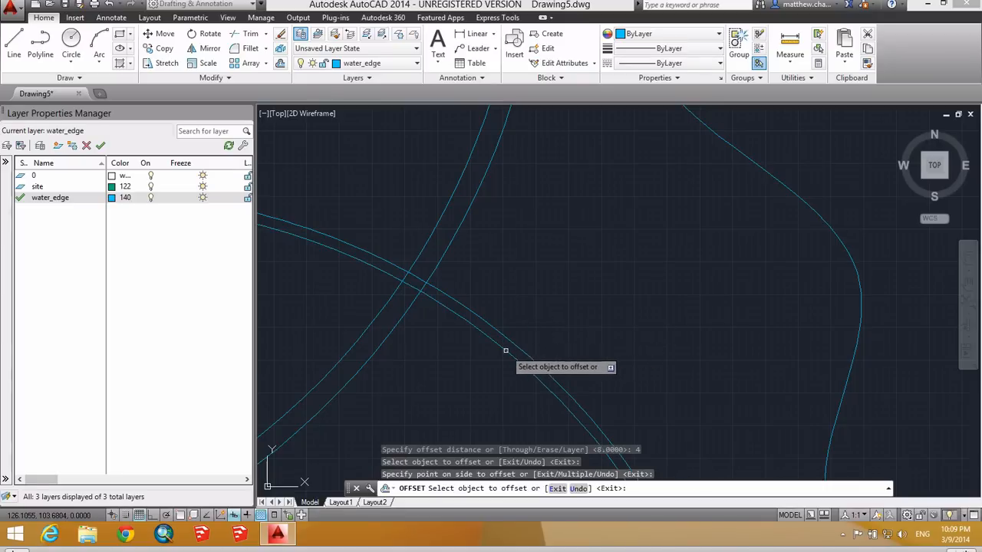
left_click(506, 351)
left_click(476, 381)
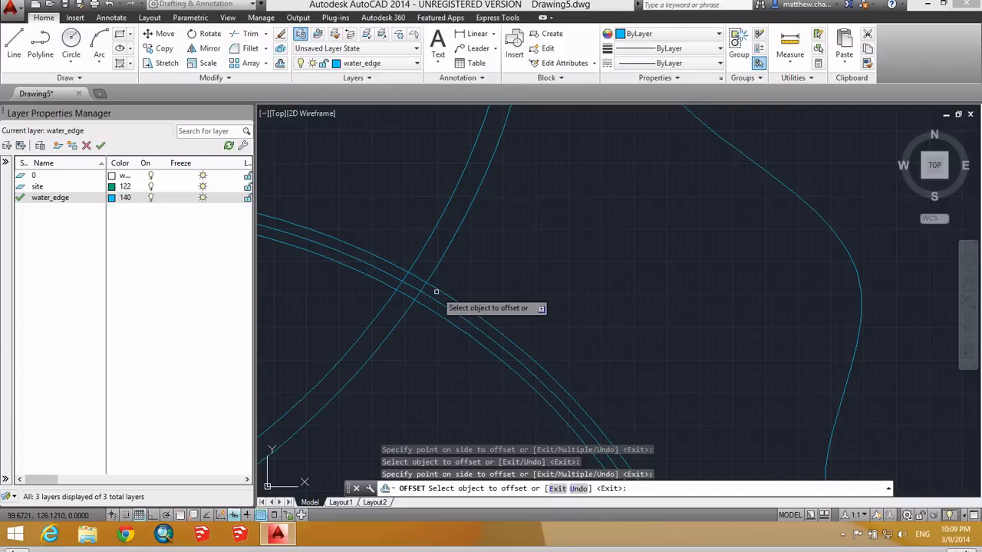
scroll(435, 291, "down", 5)
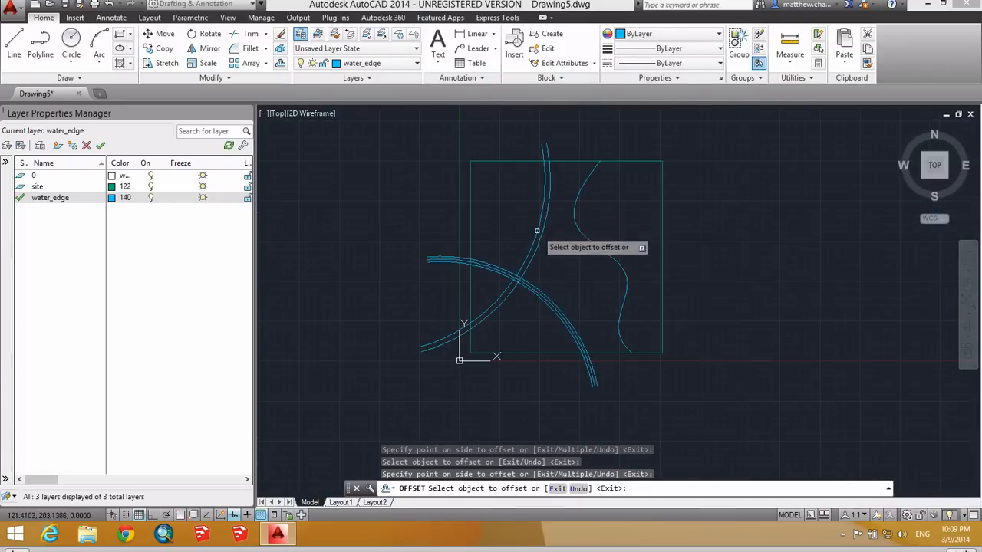
scroll(523, 286, "up", 2)
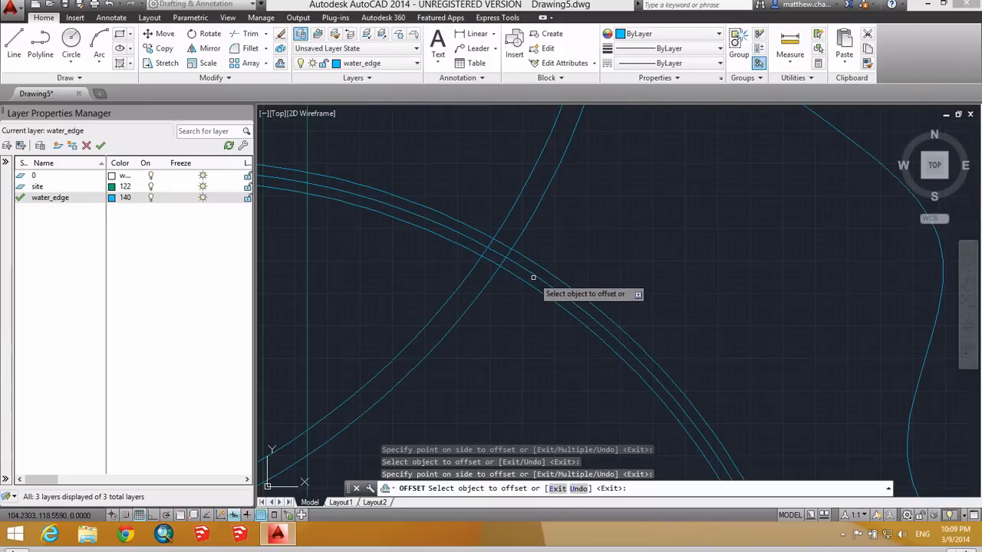
scroll(535, 279, "down", 3)
scroll(536, 280, "up", 2)
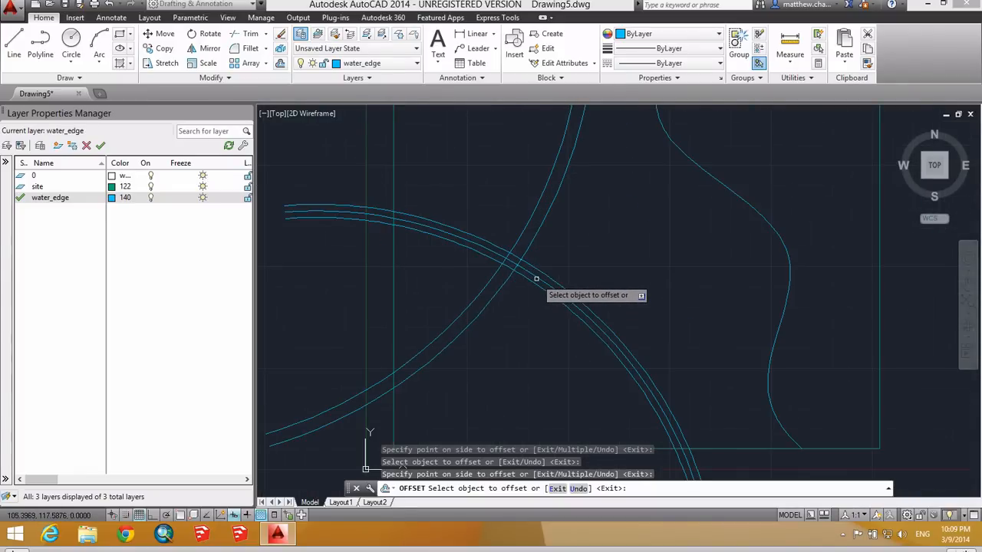
scroll(535, 277, "down", 2)
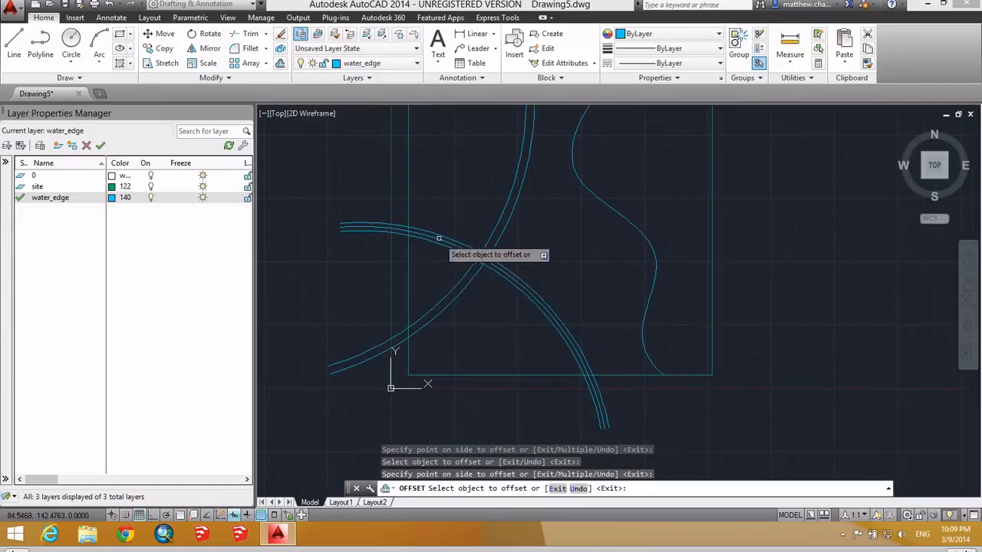
scroll(503, 286, "down", 1)
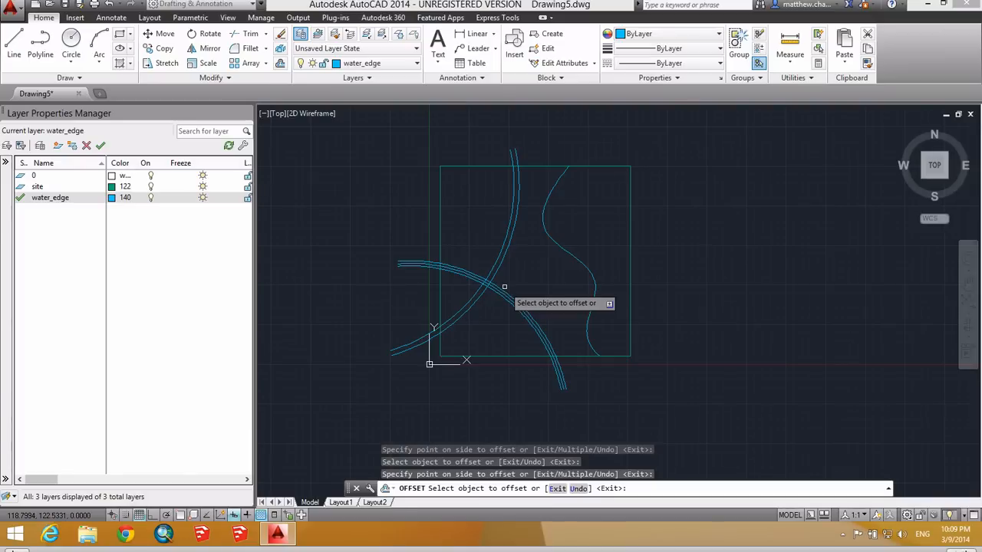
type("tr")
key("Return")
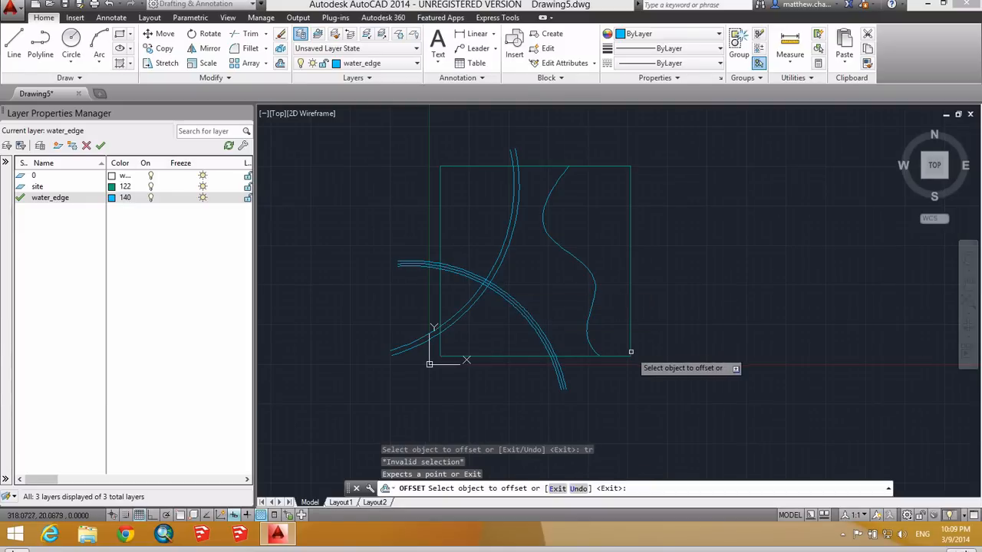
left_click(658, 391)
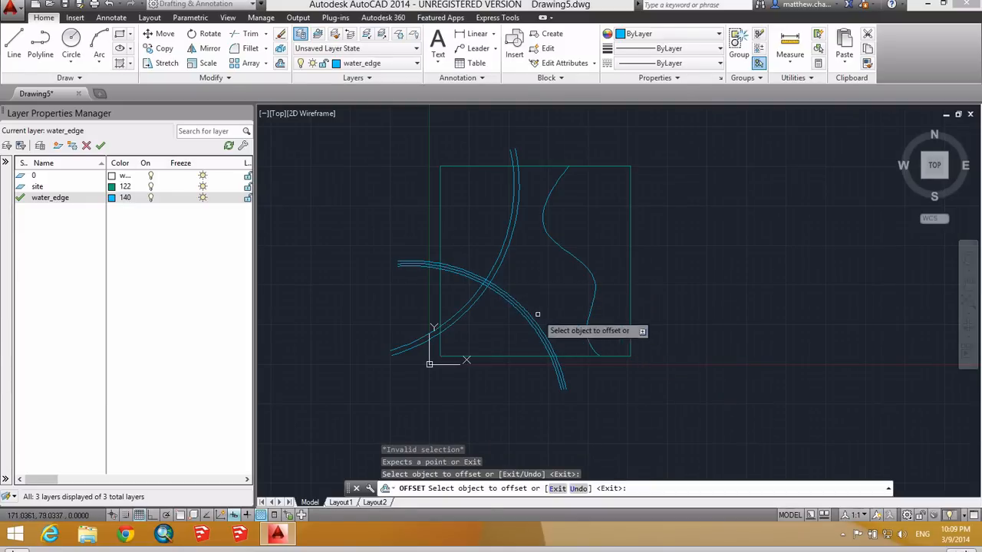
key("Escape")
key("Escape")
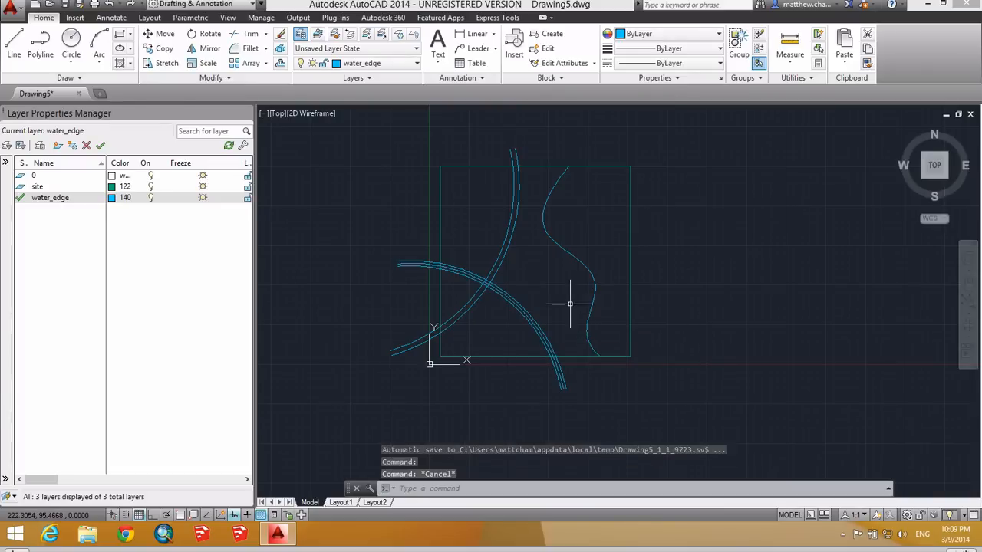
Step: Using all objects as cutting edges, trim off the arc ends that extend beyond the square's upper and left edges
type("tr")
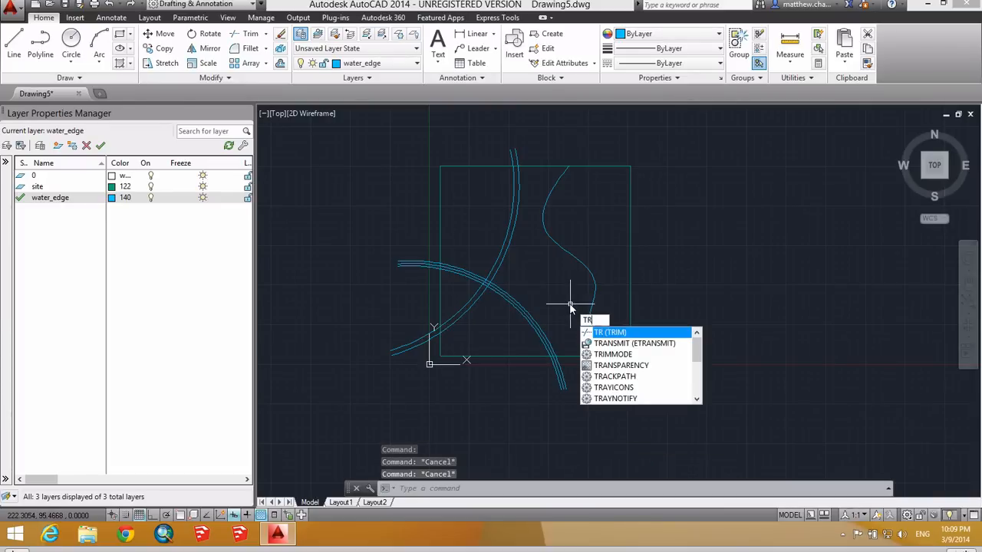
key("Return")
left_click(676, 392)
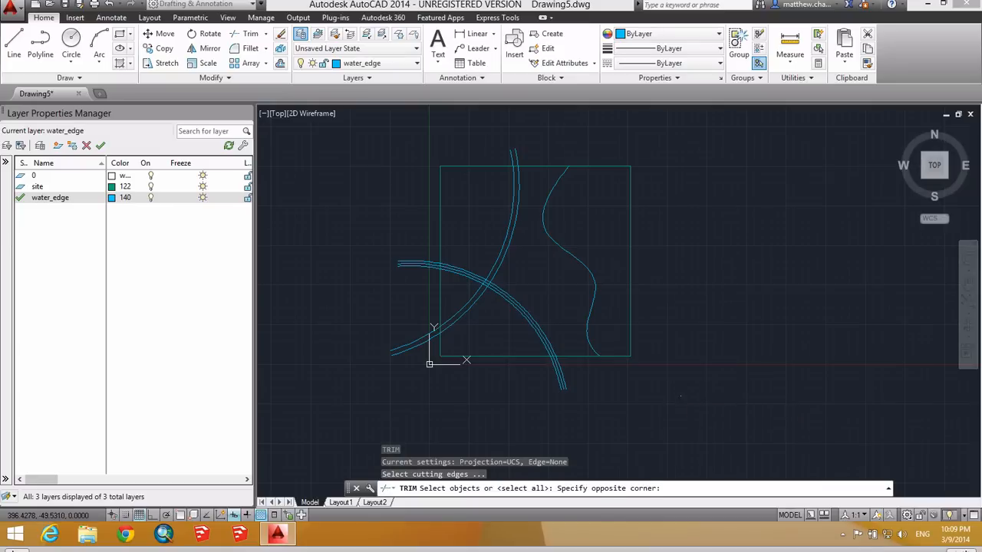
left_click(378, 150)
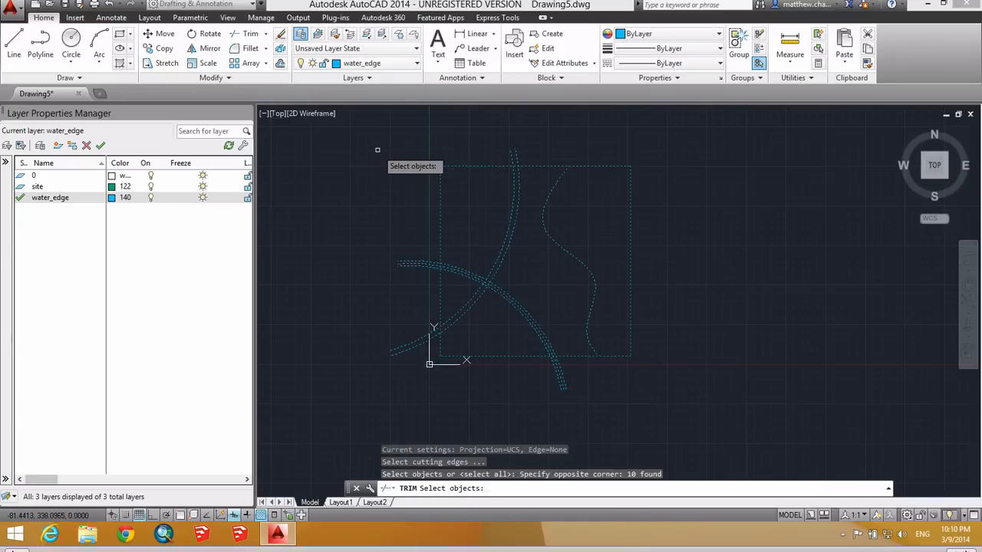
key("Return")
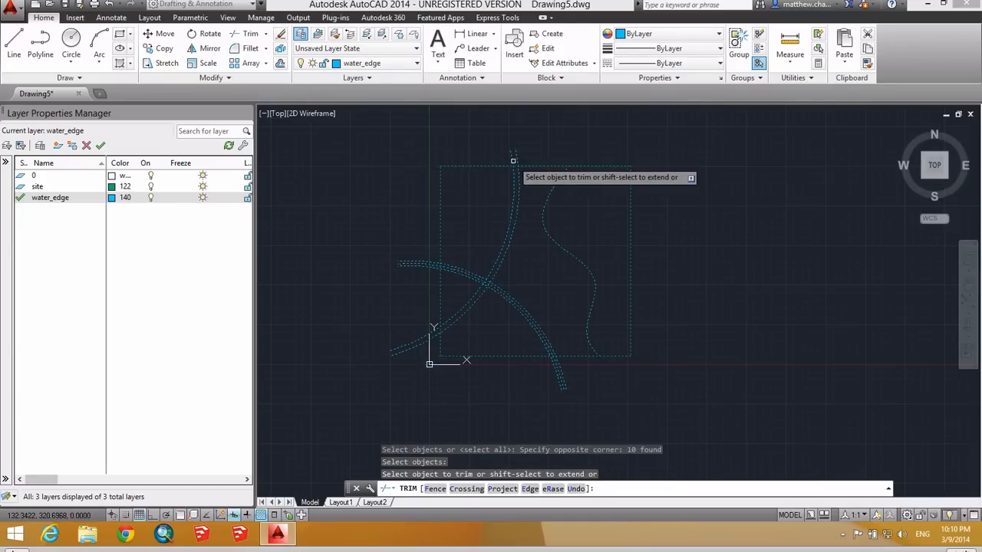
left_click(513, 161)
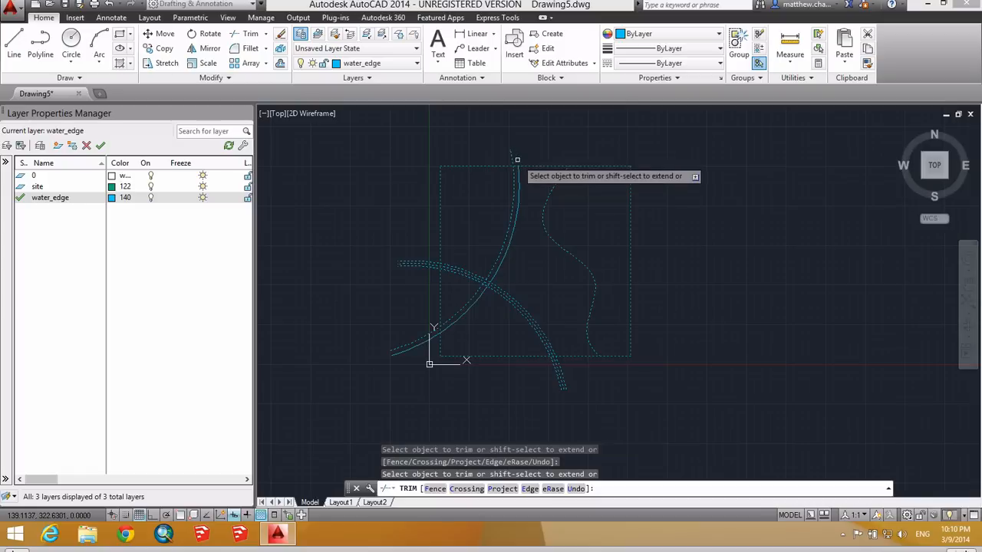
left_click(422, 265)
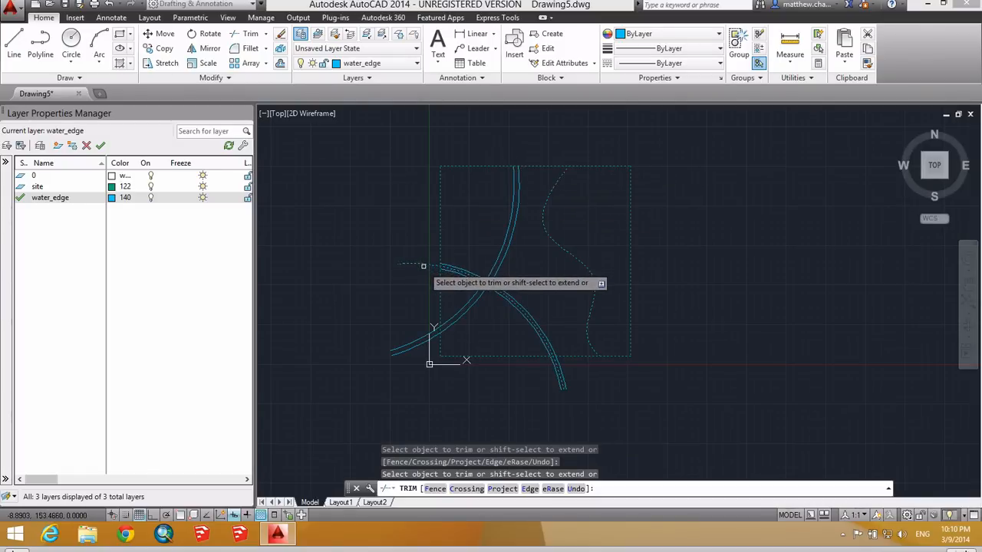
left_click(431, 335)
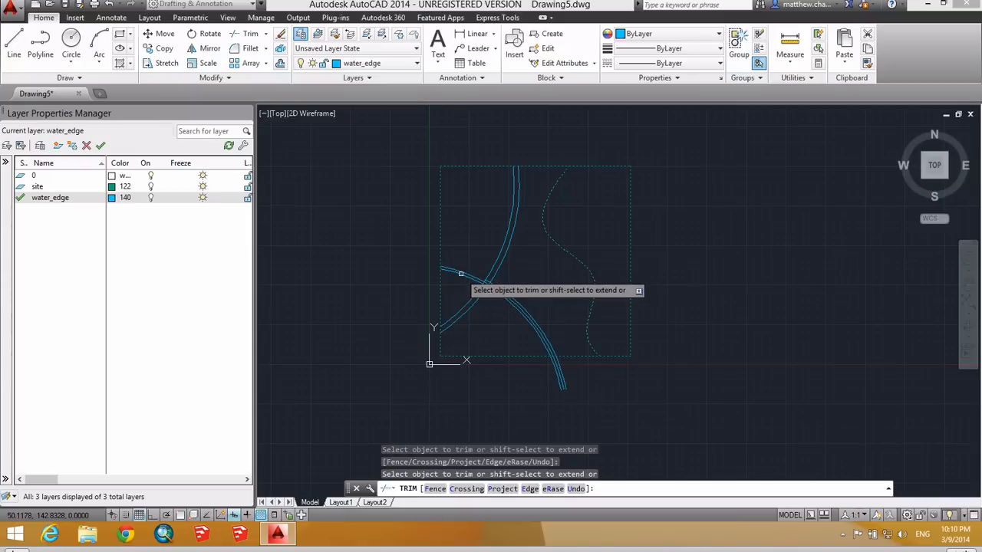
Step: Trim the second path's arc ends inside the first path band, and open the first band's right edge where they join
scroll(480, 272, "up", 4)
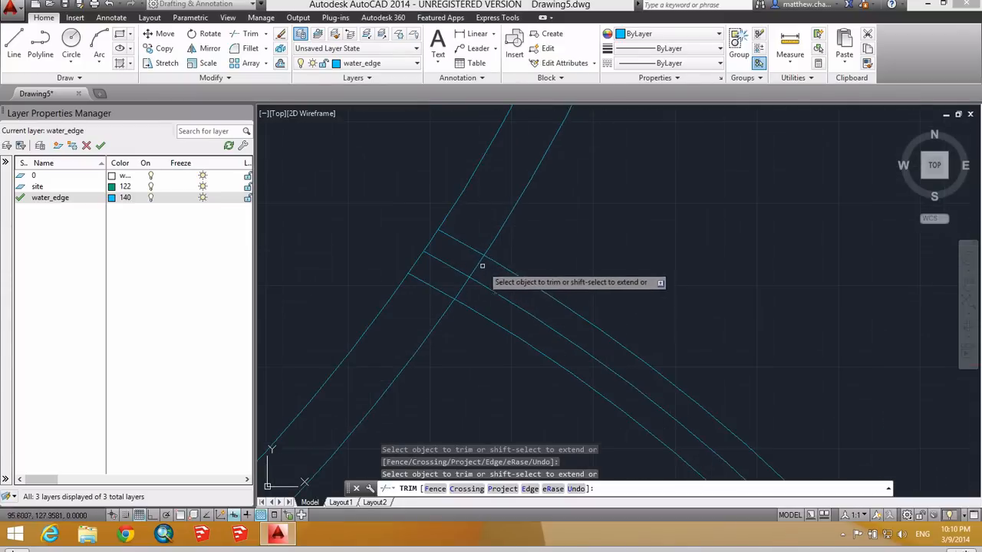
left_click(469, 247)
left_click(440, 292)
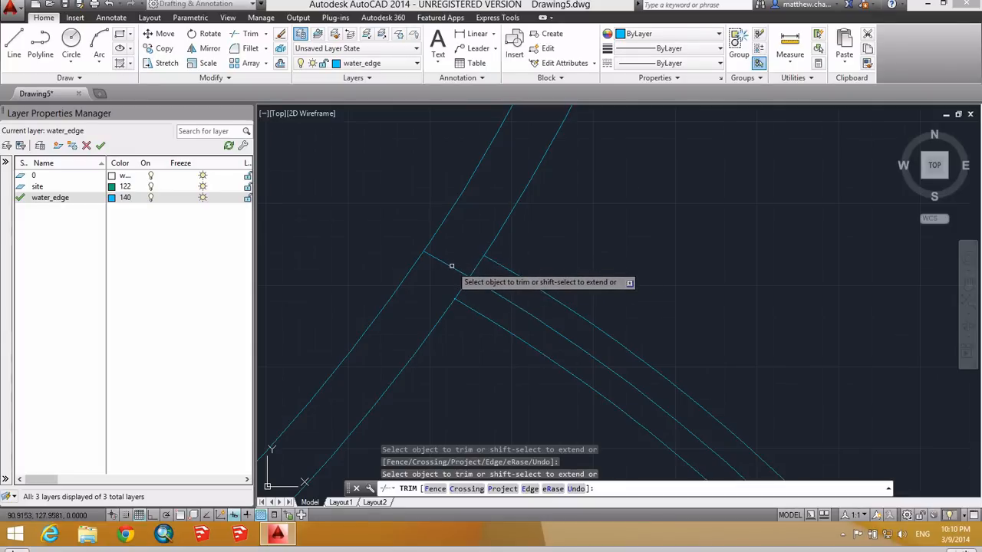
left_click(462, 285)
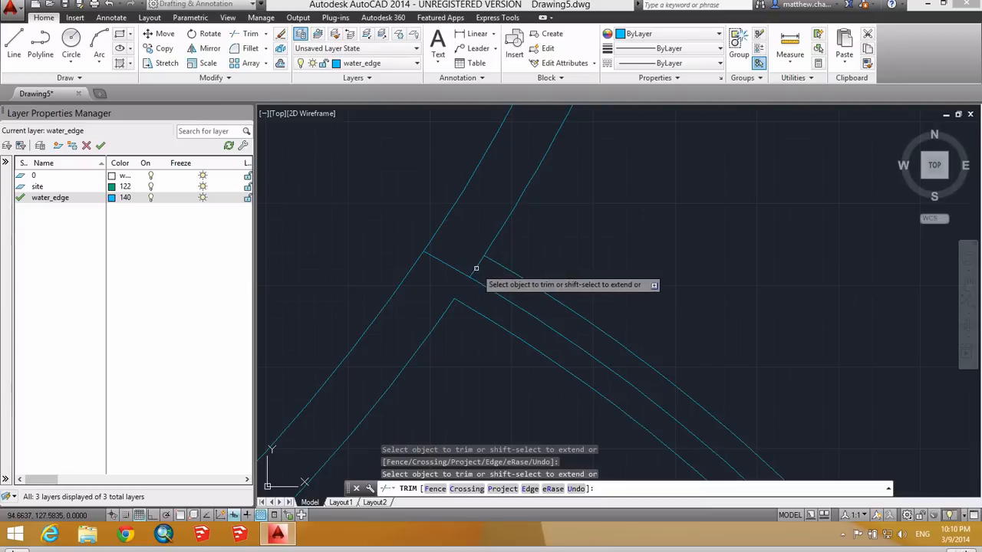
left_click(475, 269)
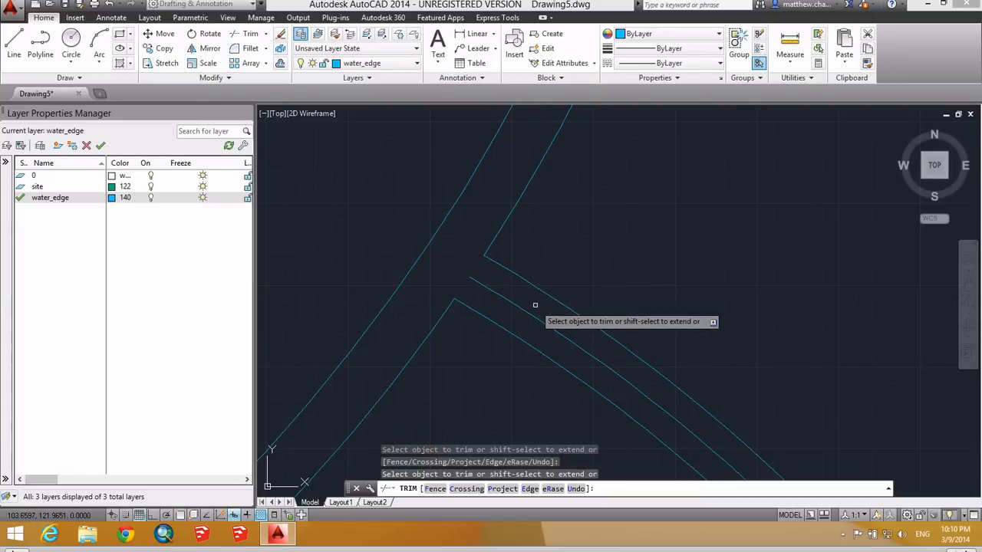
key("Escape")
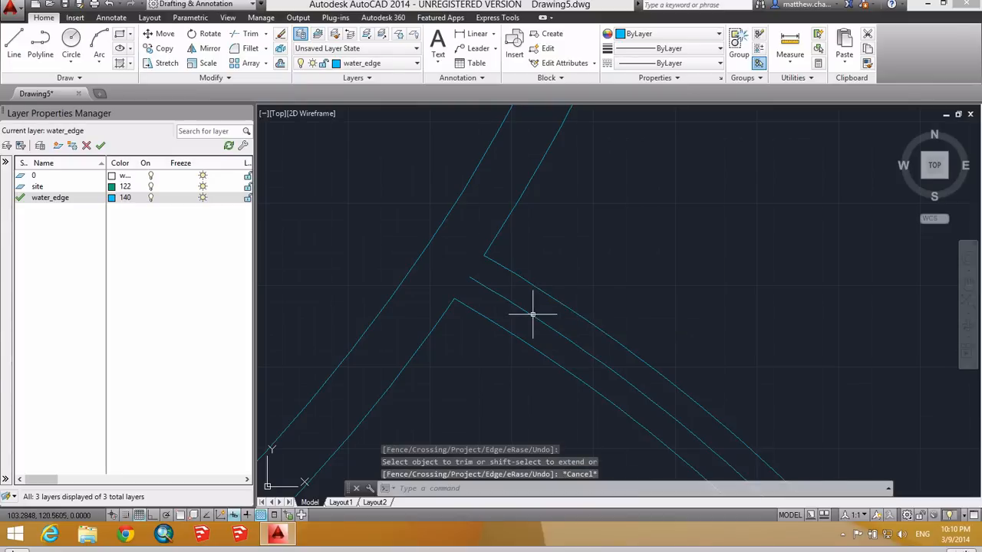
Step: Erase the second path's middle arc, leaving only its two offset edges
left_click(532, 313)
key("Delete")
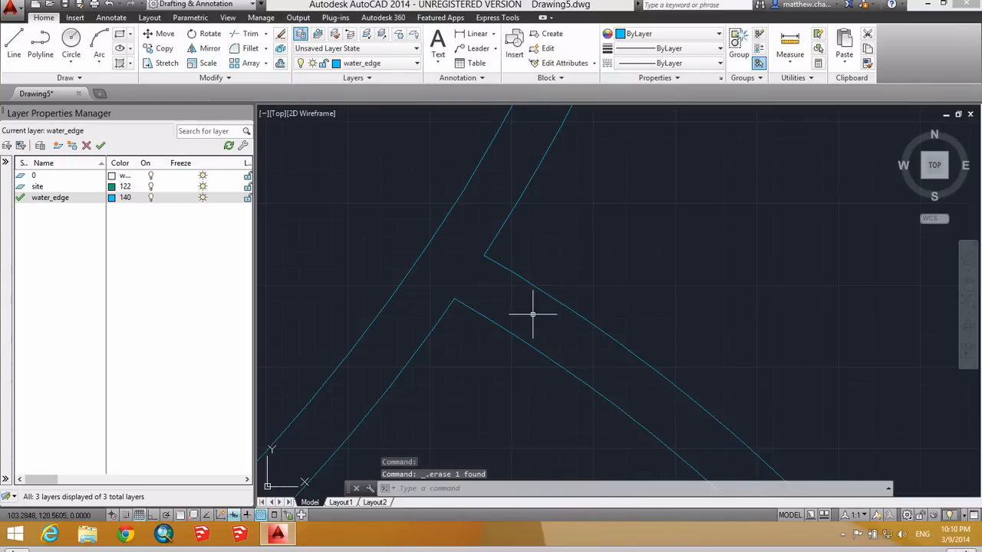
scroll(529, 311, "down", 6)
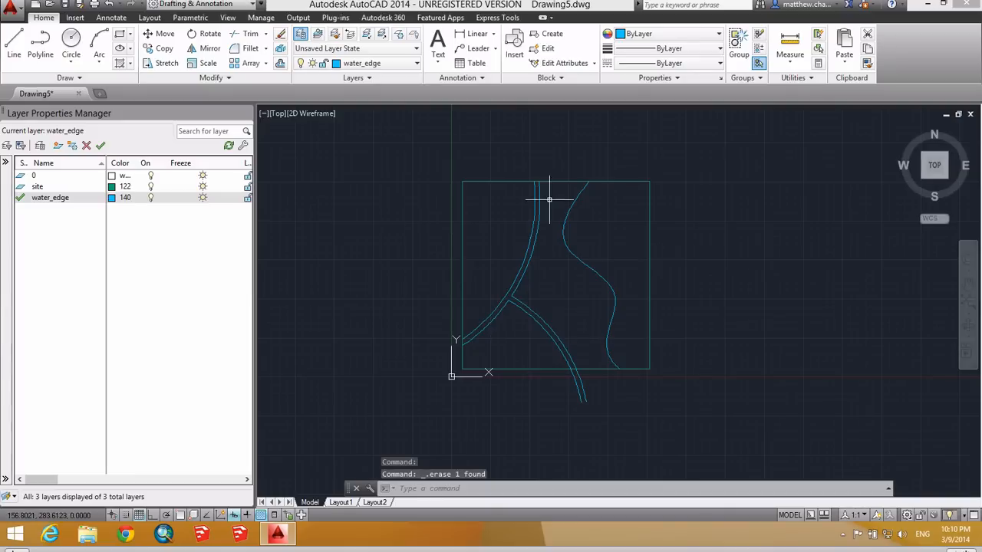
Step: Trim off the second path's two edges that extend below the square's bottom edge
scroll(591, 378, "up", 2)
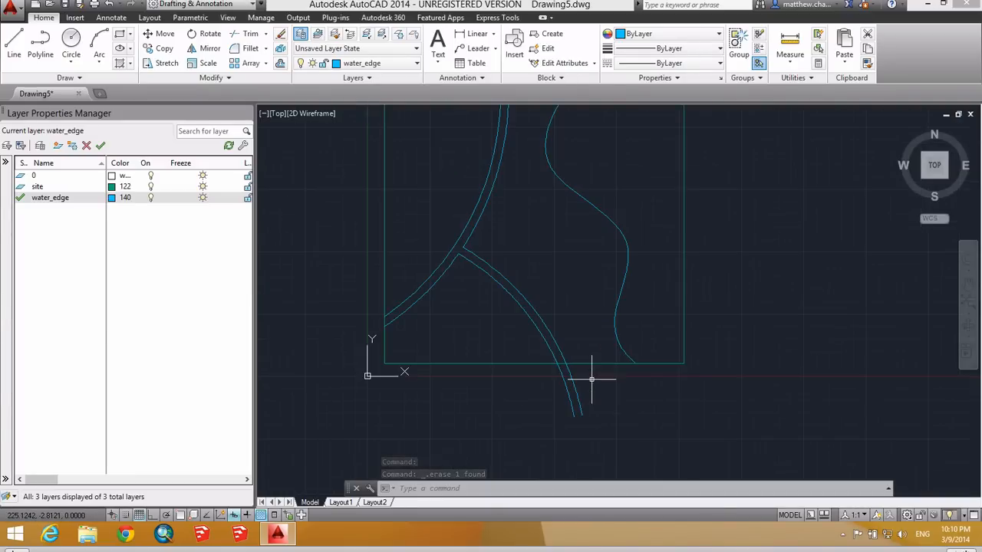
type("tr")
key("Return")
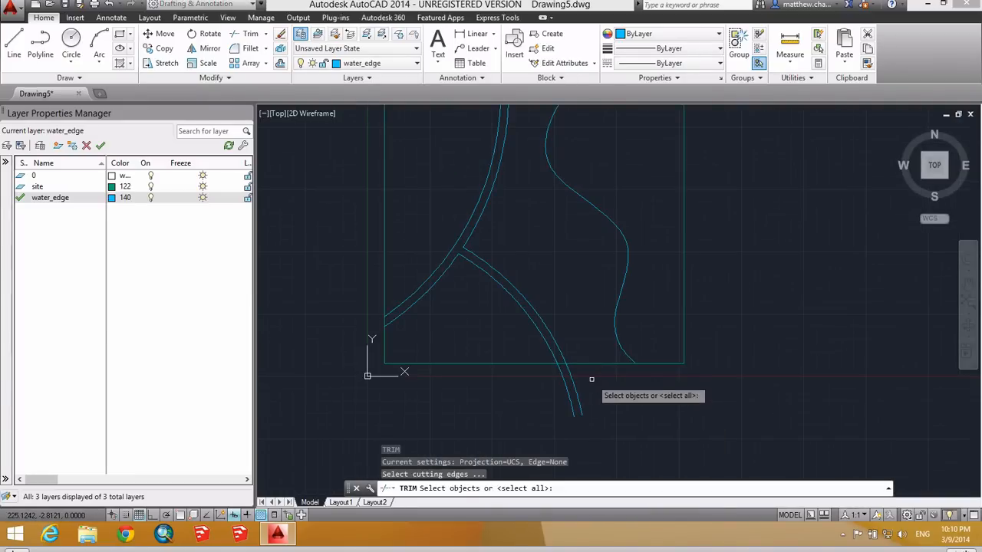
left_click(681, 419)
left_click(494, 317)
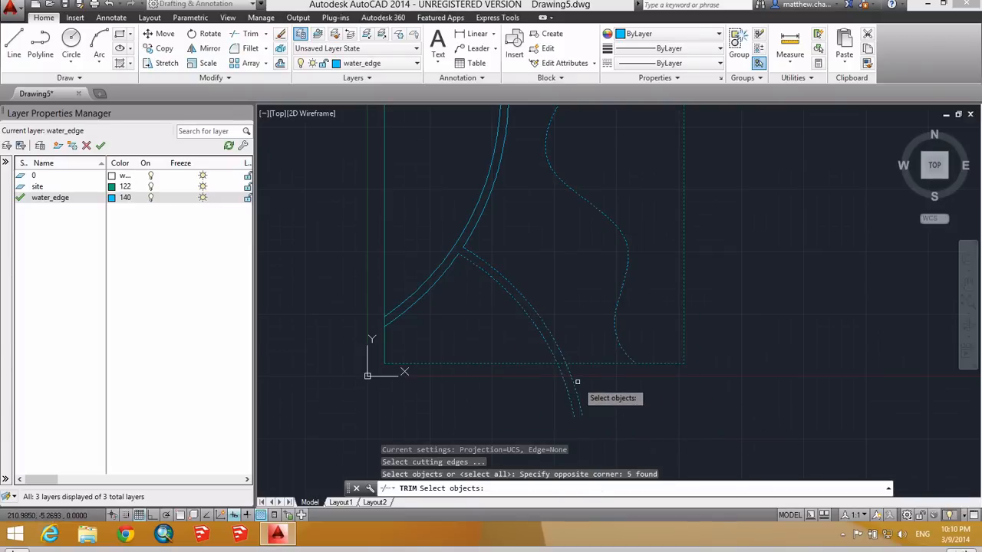
key("Return")
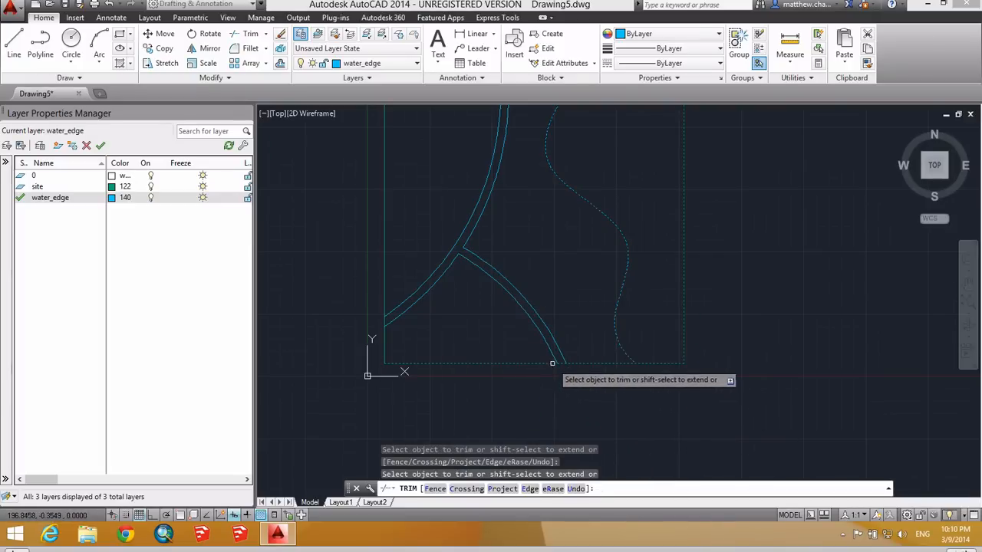
key("Escape")
Step: Examine the junction of the two path bands and how they sit within the square boundary
scroll(475, 307, "up", 2)
scroll(456, 322, "down", 4)
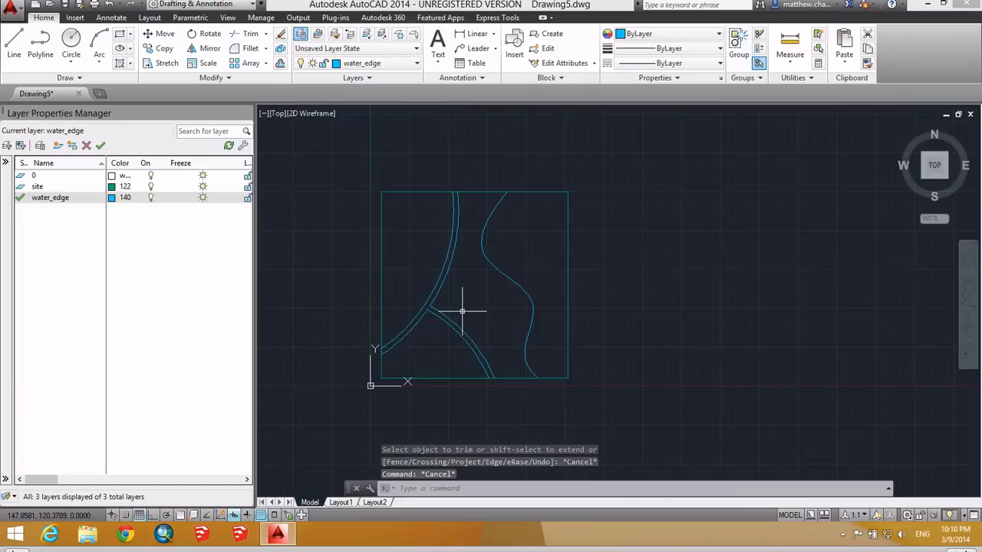
scroll(432, 305, "up", 4)
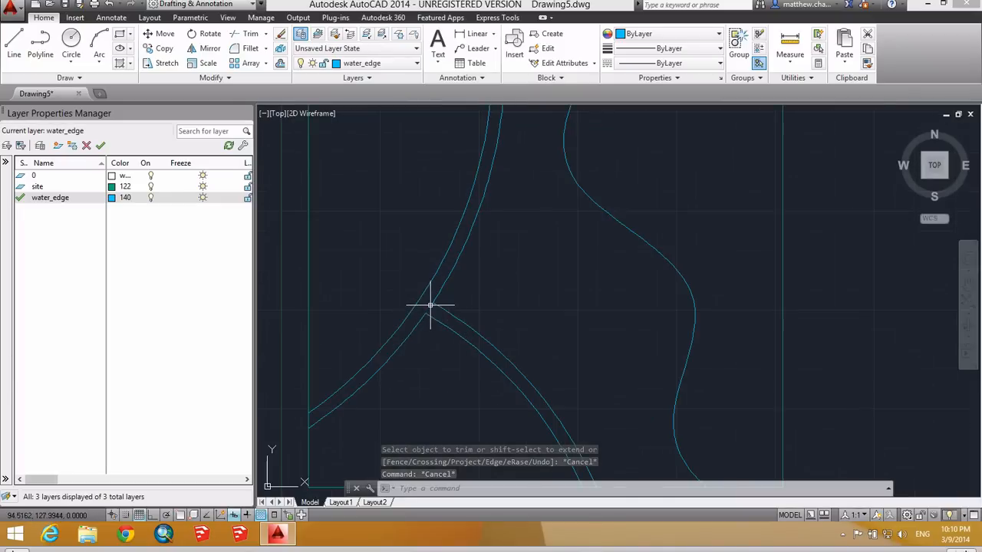
scroll(432, 305, "down", 3)
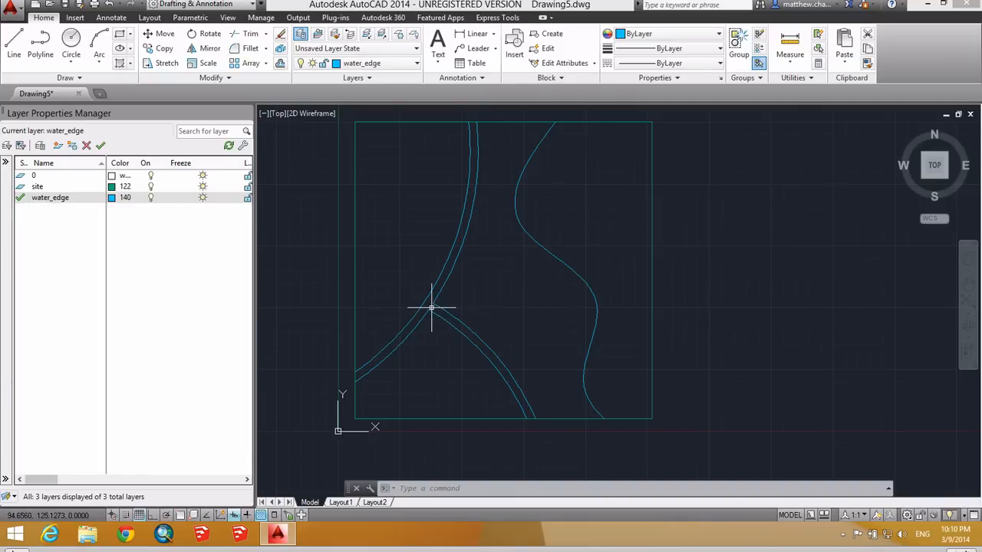
scroll(434, 303, "up", 3)
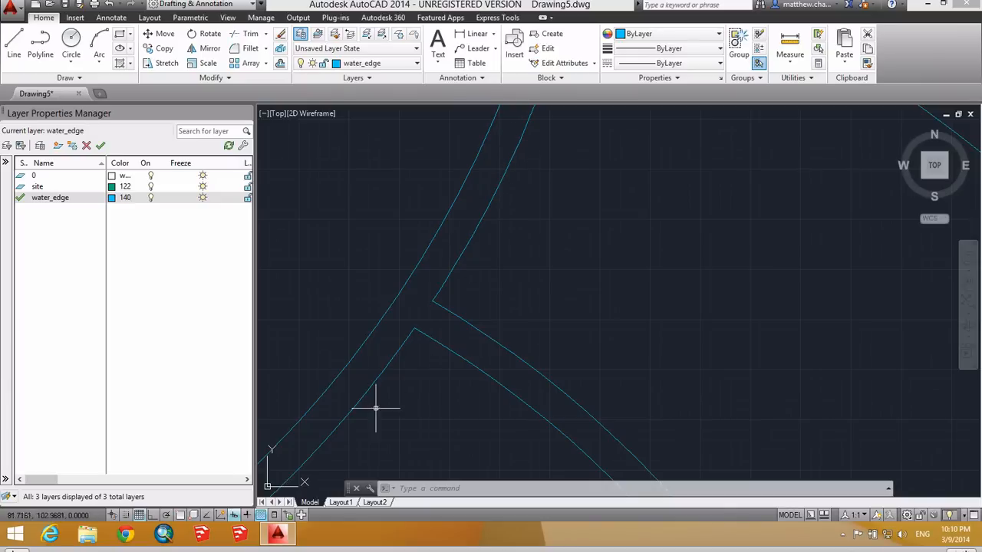
scroll(476, 391, "down", 3)
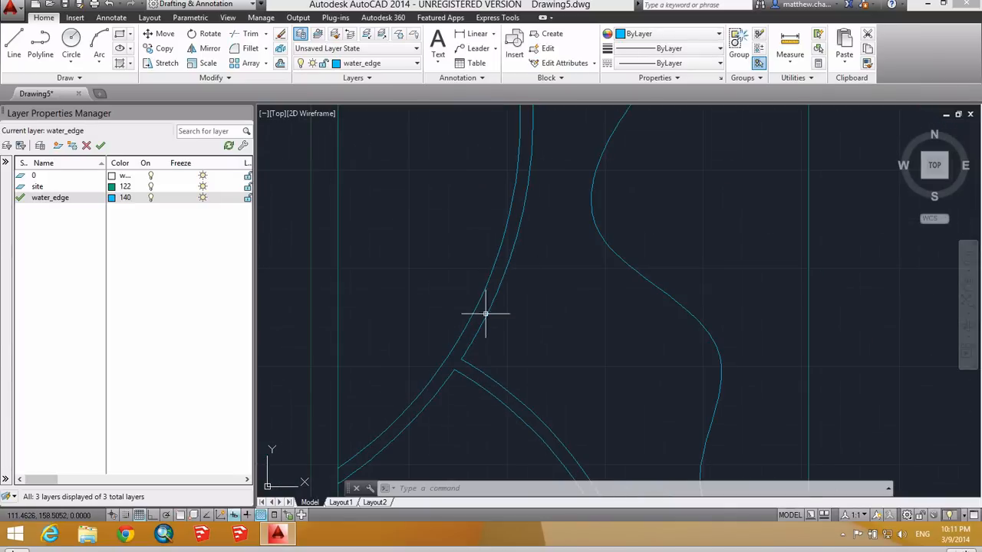
scroll(482, 230, "down", 2)
scroll(476, 384, "down", 3)
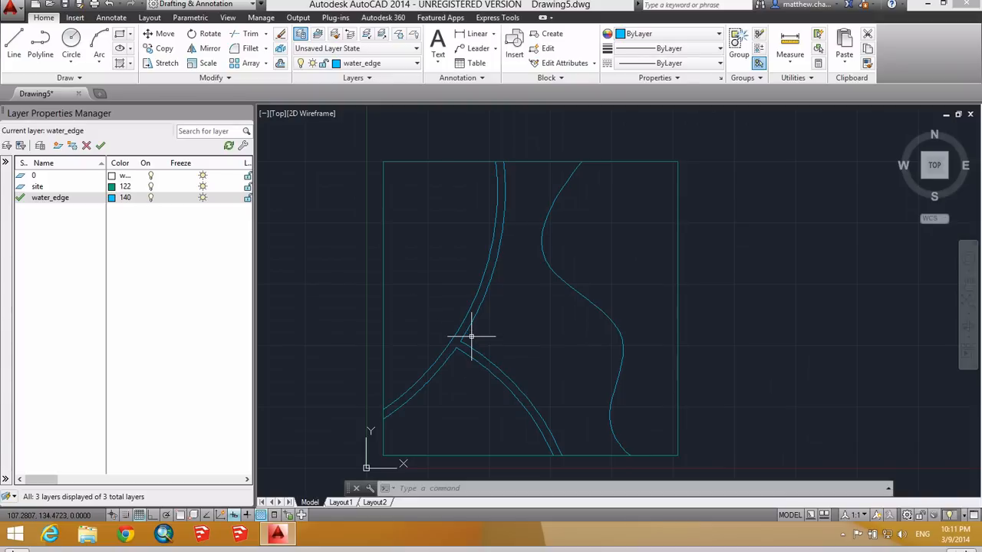
left_click(480, 356)
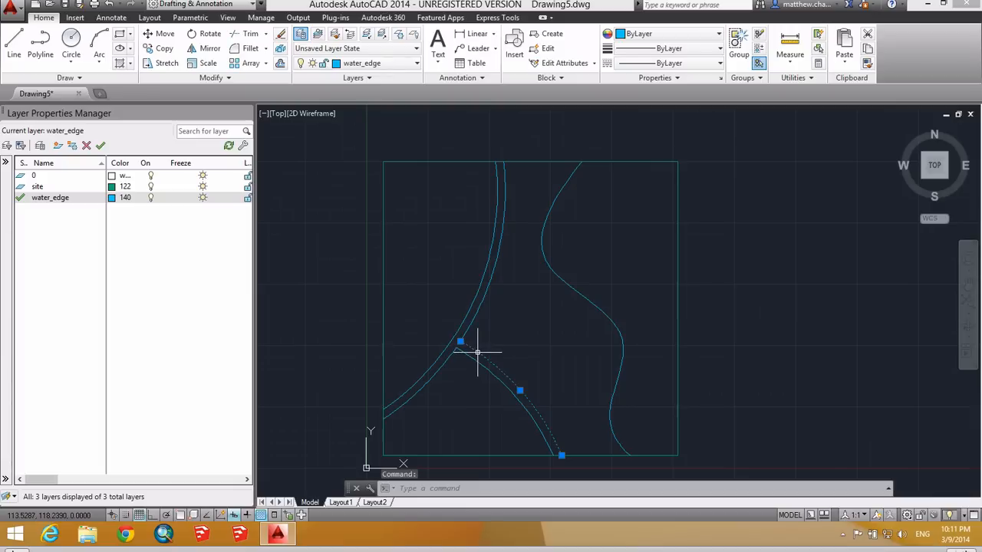
left_click(393, 63)
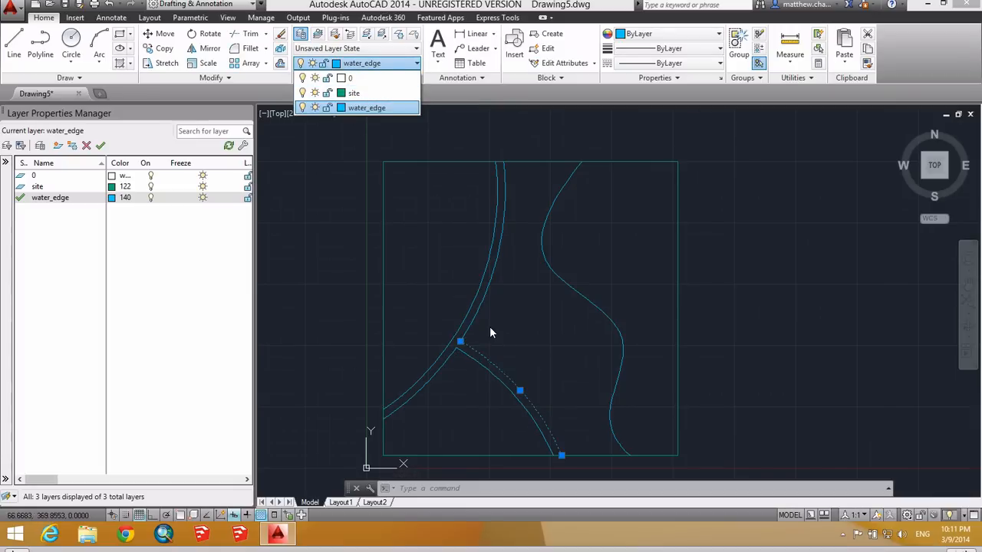
key("Escape")
key("Escape")
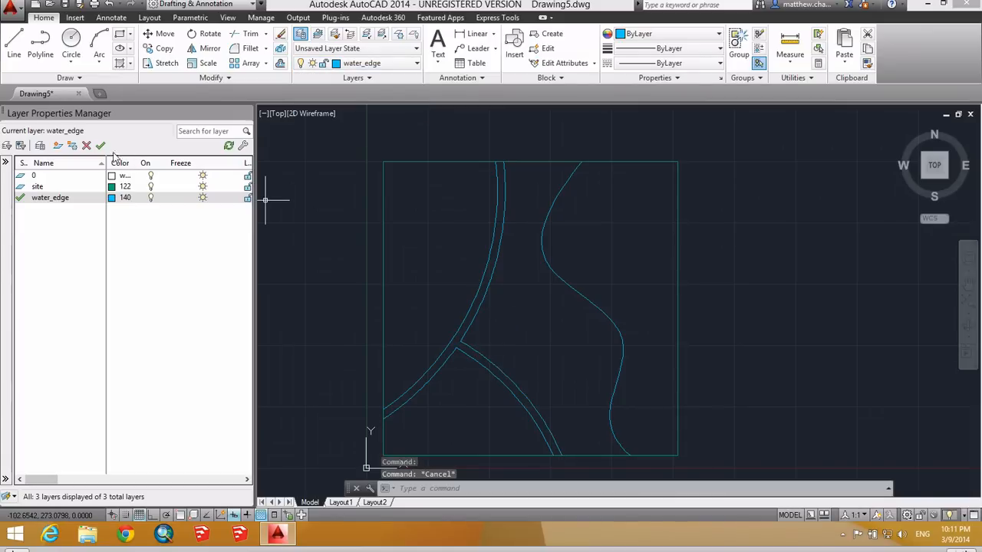
Step: Create a layer named path and give it index color 40
left_click(57, 146)
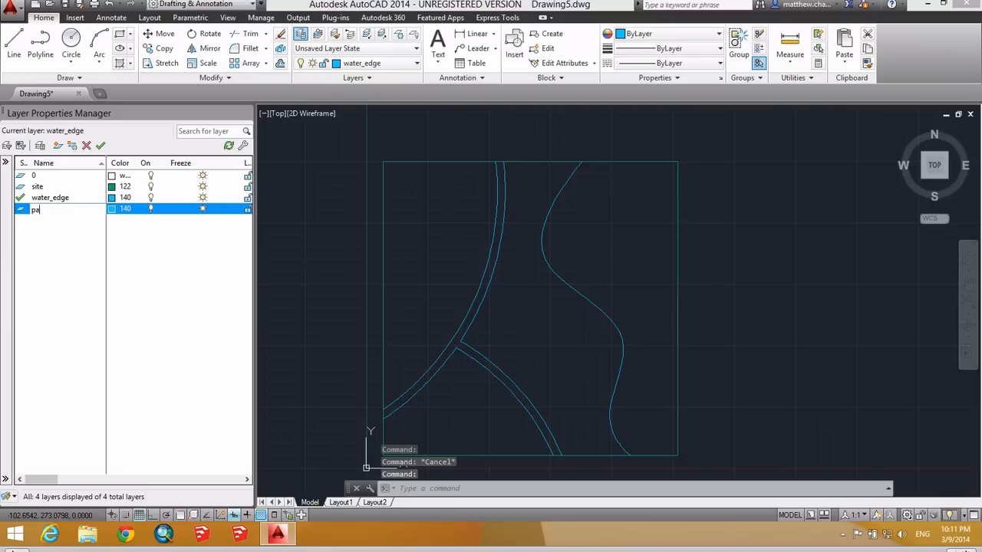
left_click(113, 208)
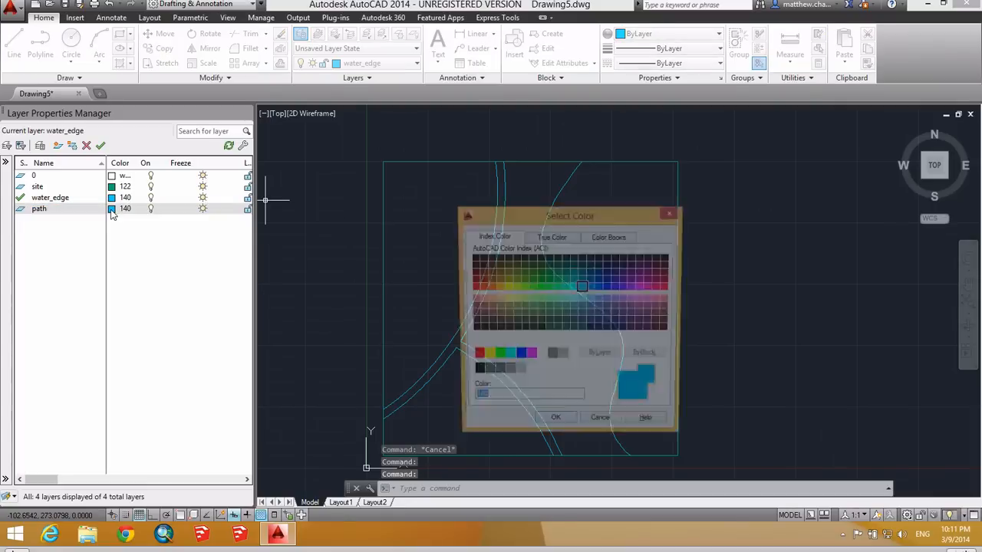
left_click(497, 289)
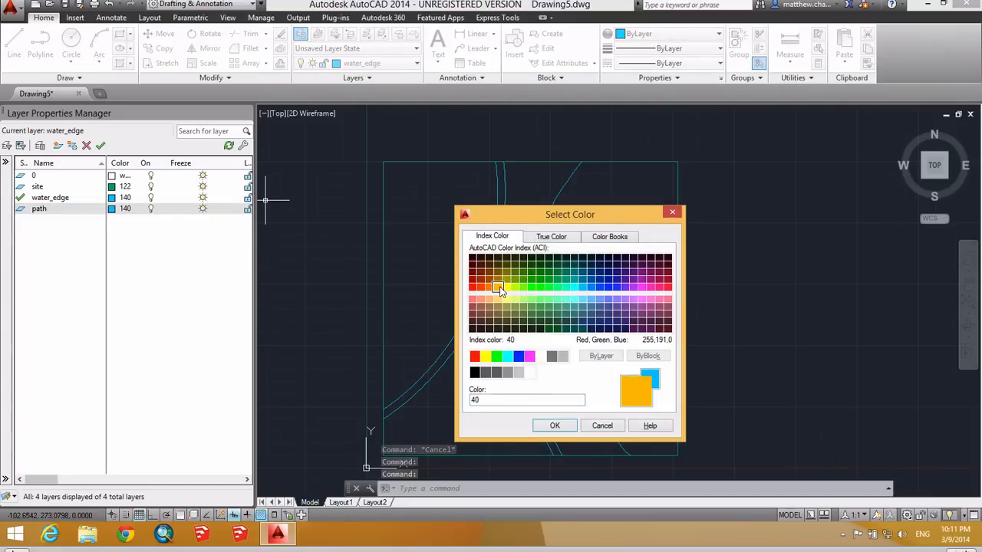
left_click(555, 427)
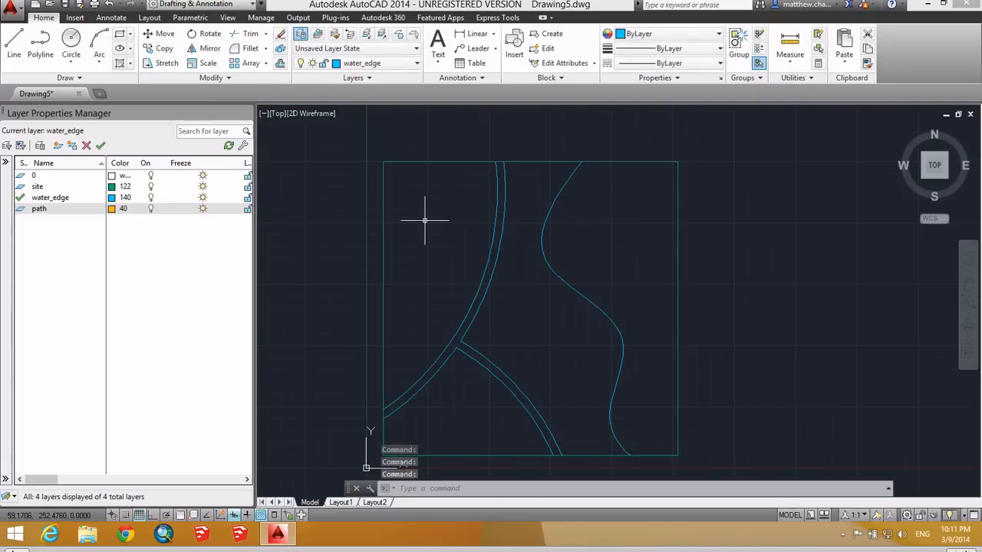
Step: Move the upper right edge of the second path to the path layer
left_click(490, 359)
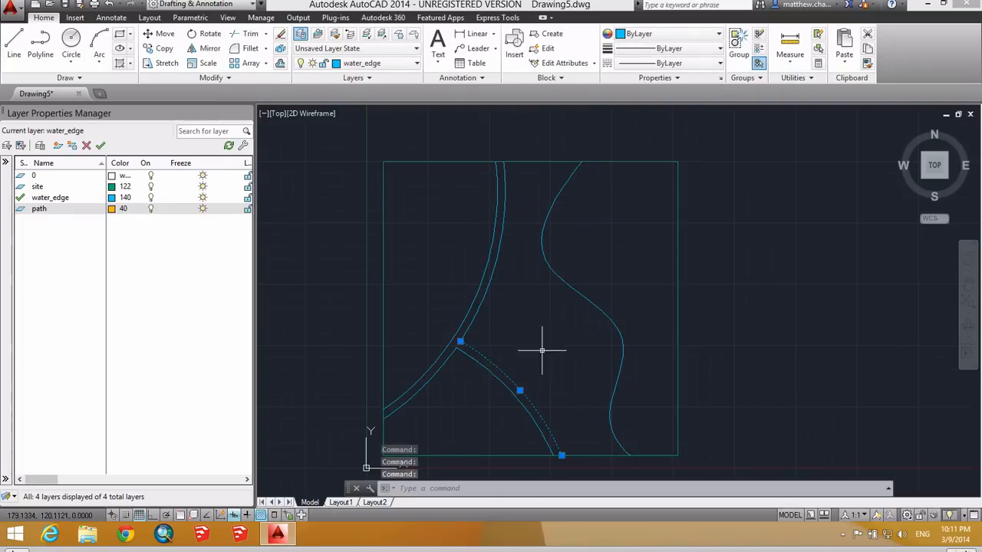
left_click(397, 64)
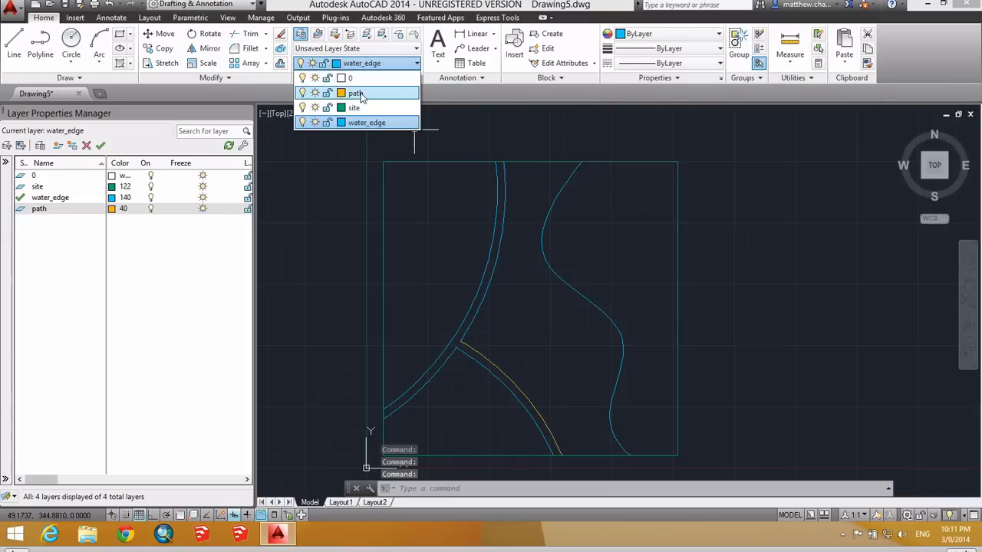
left_click(356, 78)
key("Escape")
key("Escape")
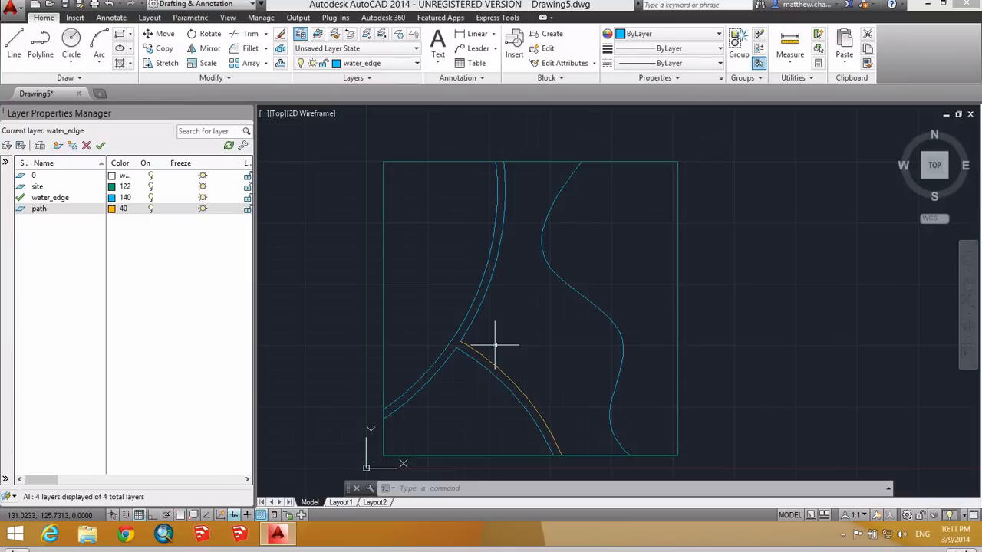
Step: Match the properties of the path-layer arc to all the remaining edges of both path bands
type("MA")
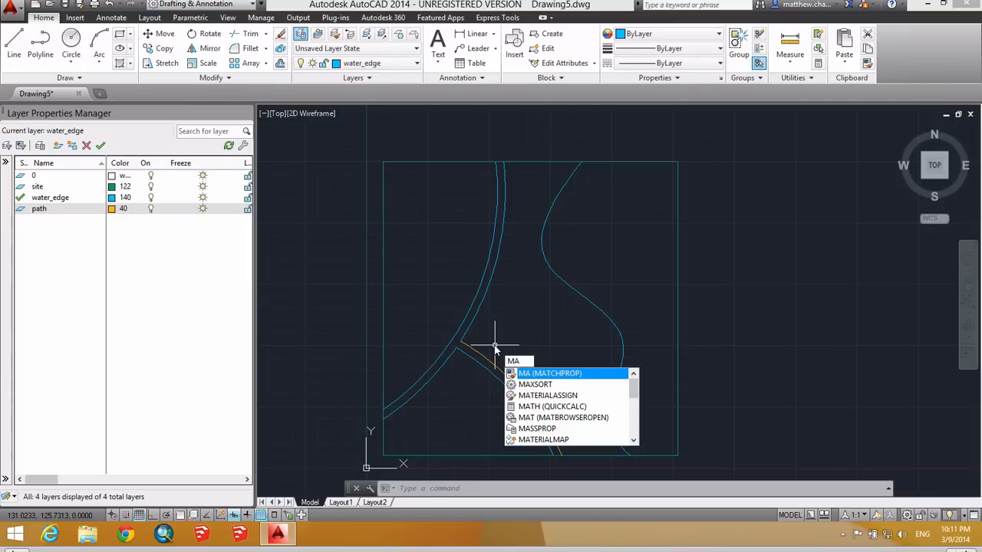
key("Return")
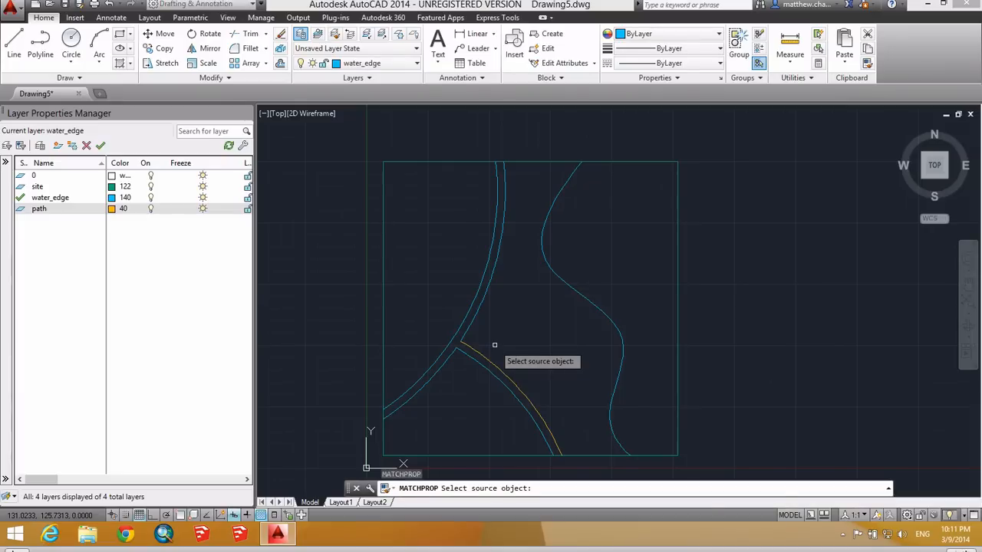
left_click(470, 346)
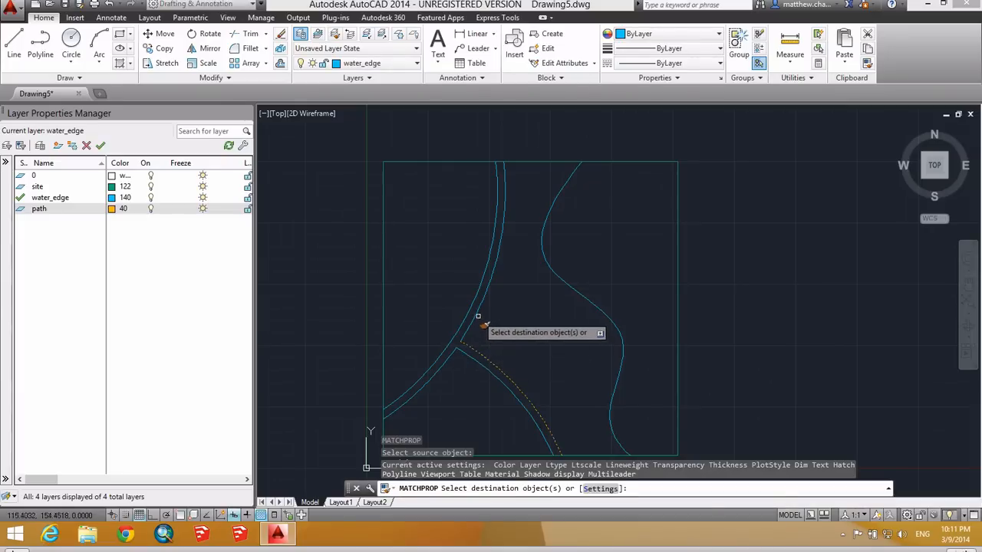
left_click(478, 316)
left_click(469, 326)
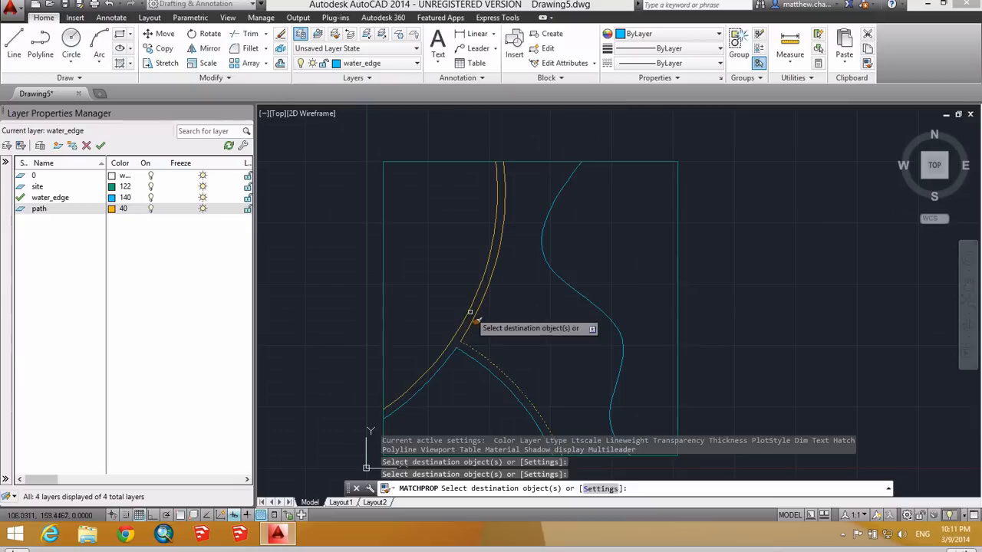
left_click(452, 355)
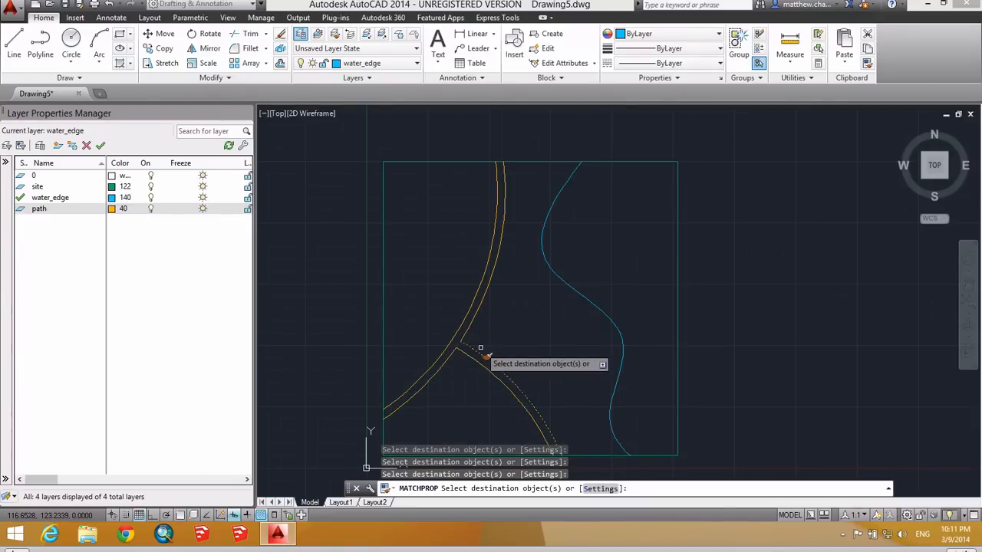
key("Escape")
key("Escape")
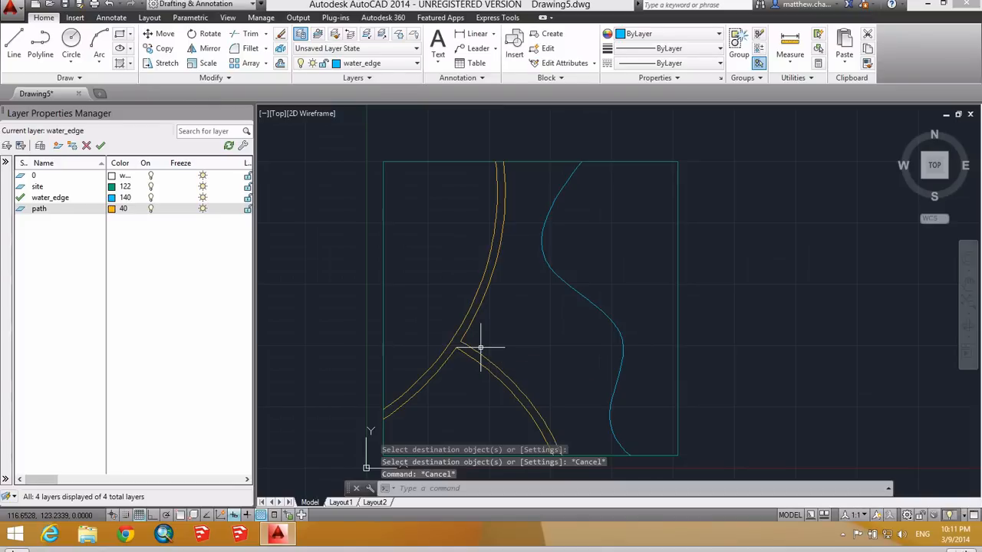
middle_click_drag(480, 347, 504, 307)
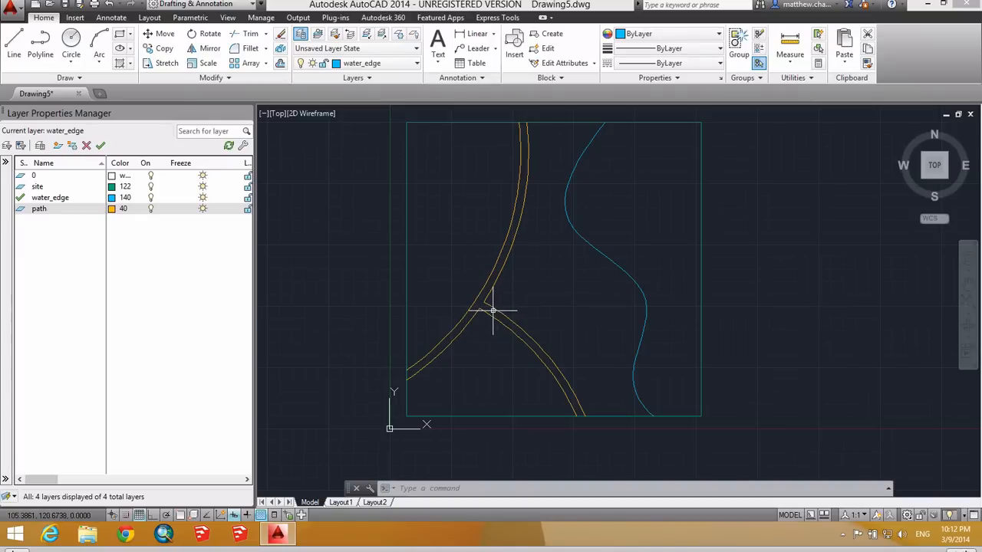
scroll(506, 314, "up", 2)
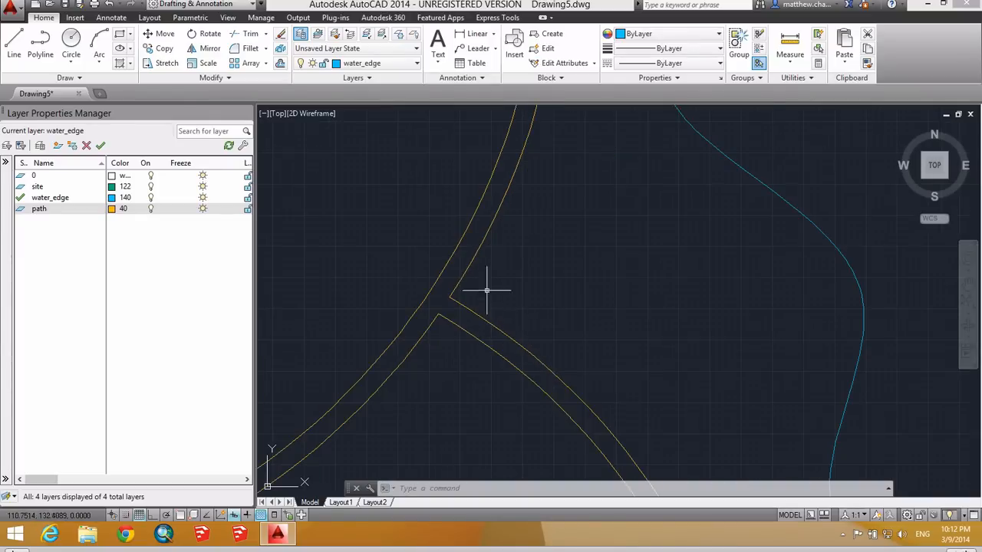
Step: Fillet the upper right corner of the path junction with a radius of 20
scroll(508, 320, "down", 2)
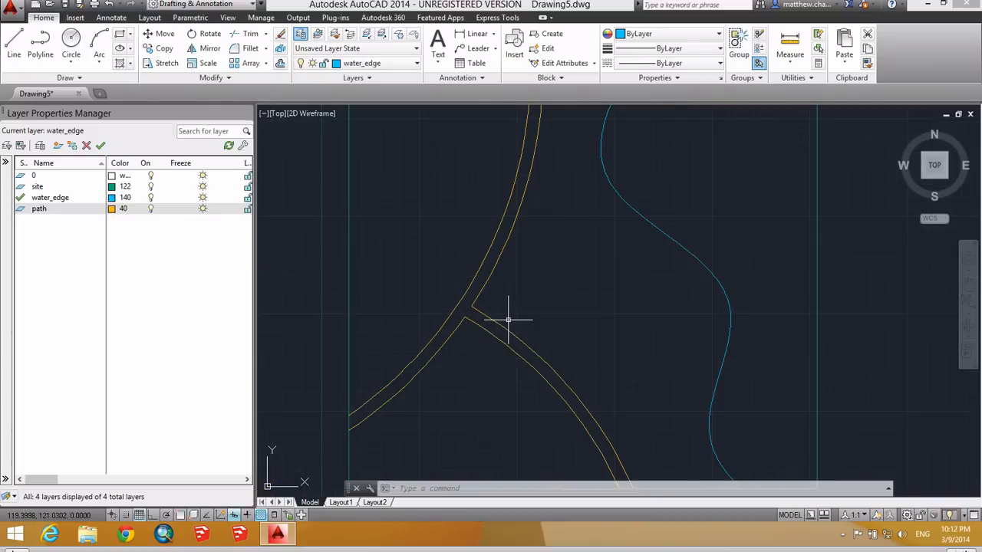
type("F")
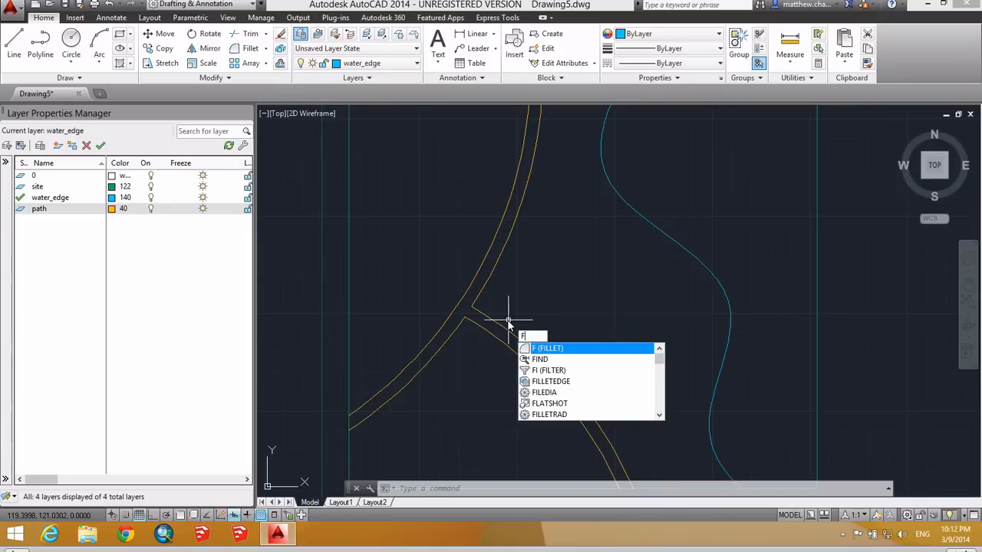
key("Return")
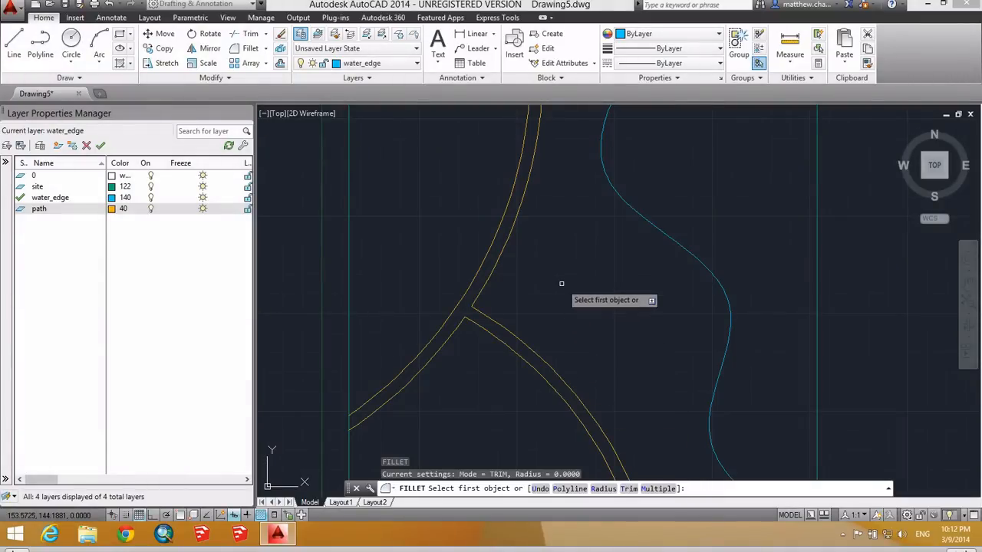
type("r")
key("Return")
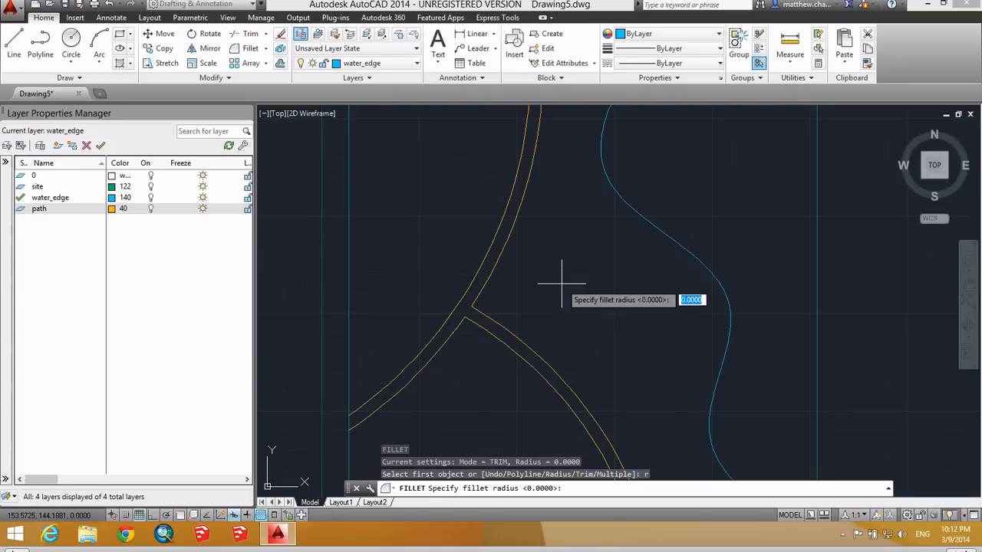
key("Return")
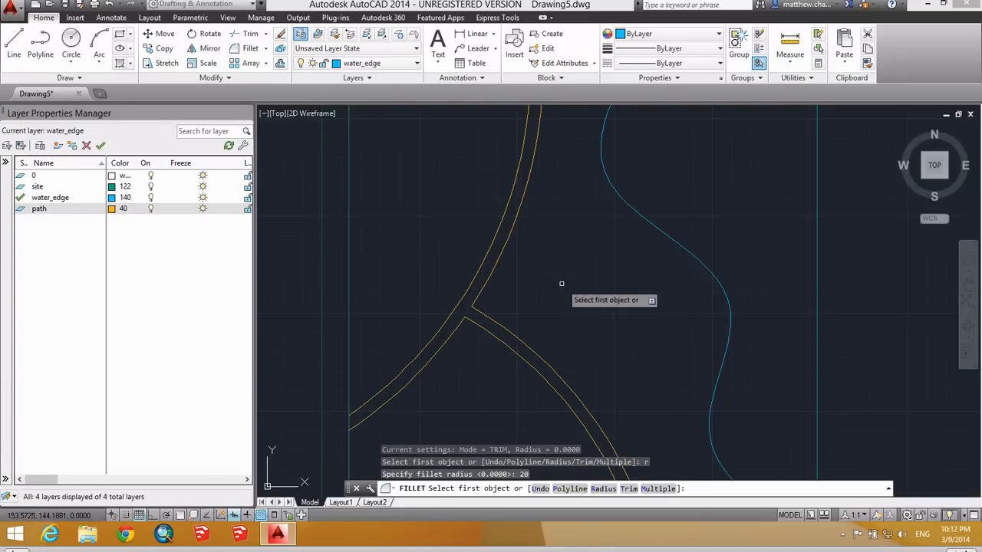
left_click(506, 329)
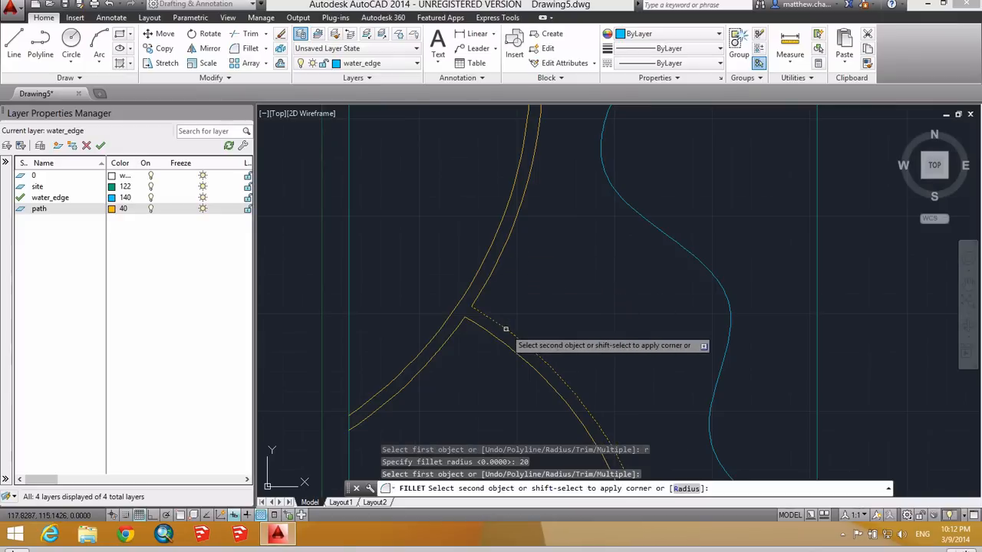
left_click(490, 282)
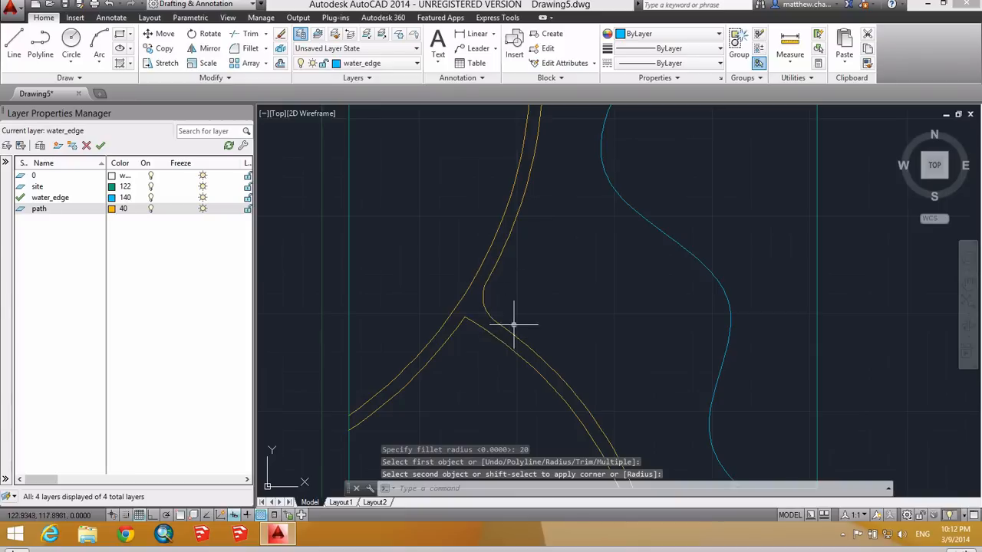
left_click(485, 307)
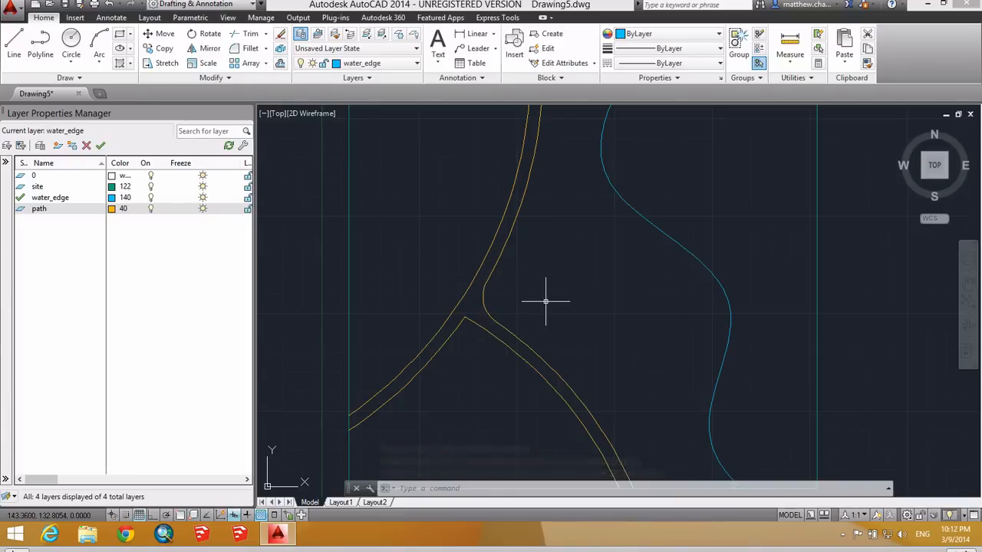
Step: Set the fillet radius to 30 and fillet the same two path edges at the upper right of the junction
type("f")
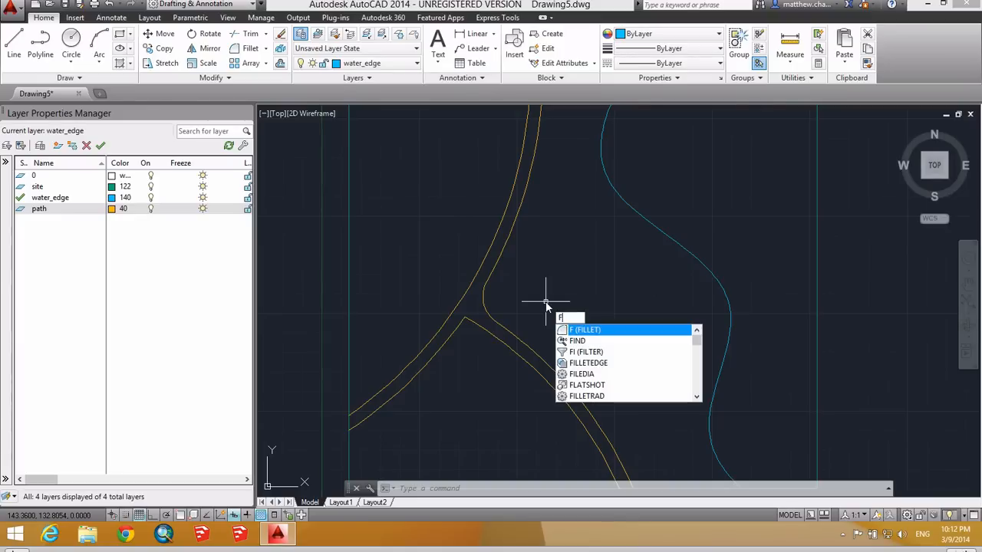
key("Return")
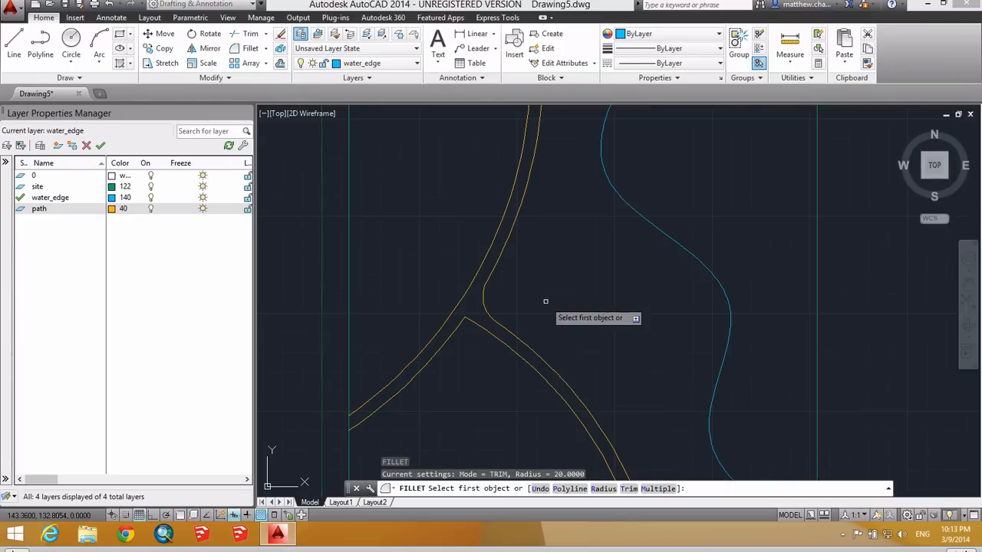
type("r")
key("Return")
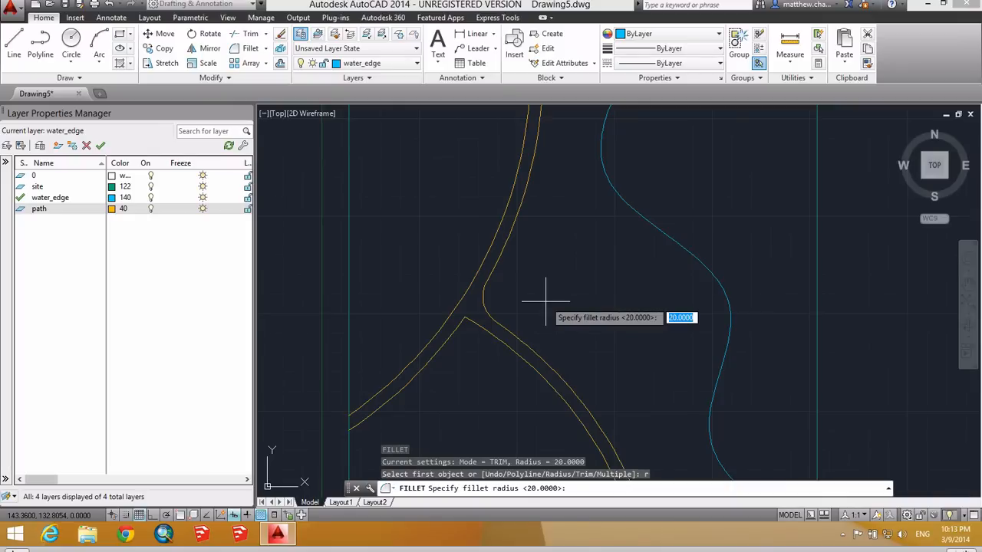
type("30")
key("Return")
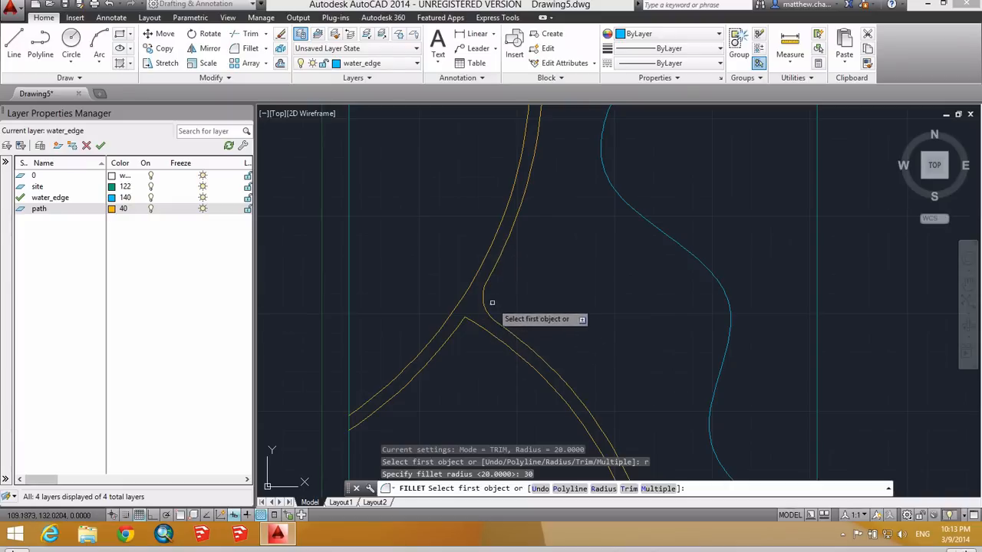
left_click(500, 250)
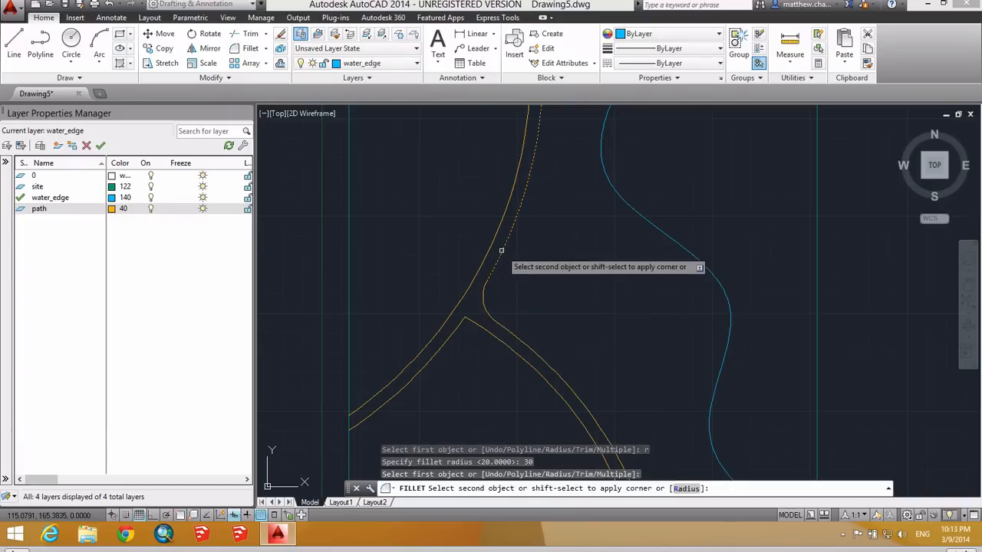
left_click(519, 336)
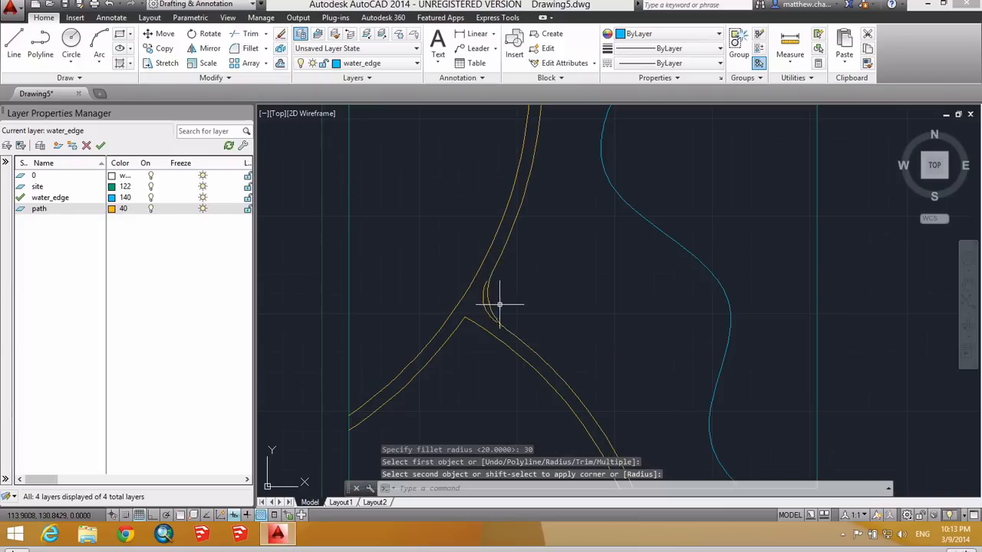
Step: Erase the leftover smaller fillet arc beside the new curve at the path junction
scroll(488, 303, "up", 3)
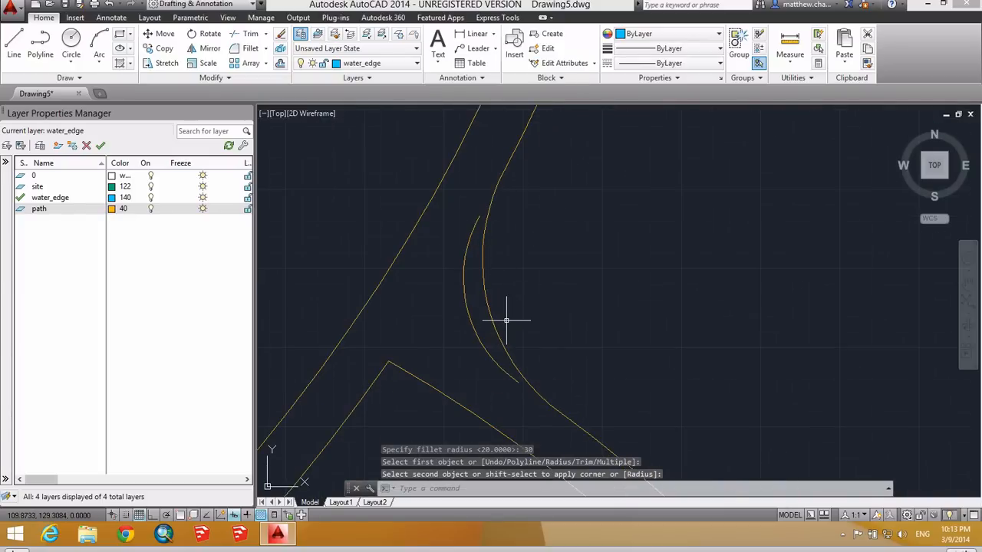
scroll(477, 297, "down", 4)
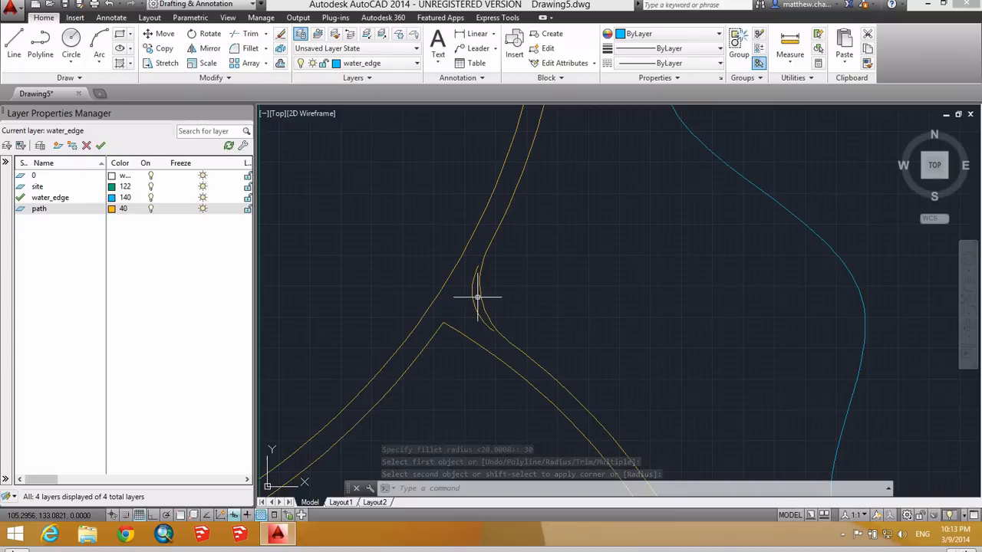
type("e")
key("Return")
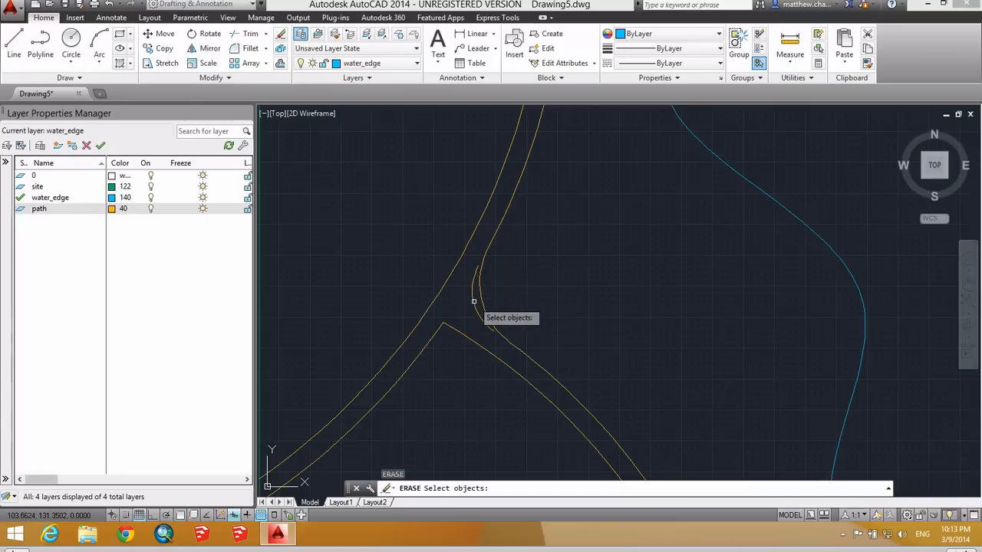
left_click(474, 301)
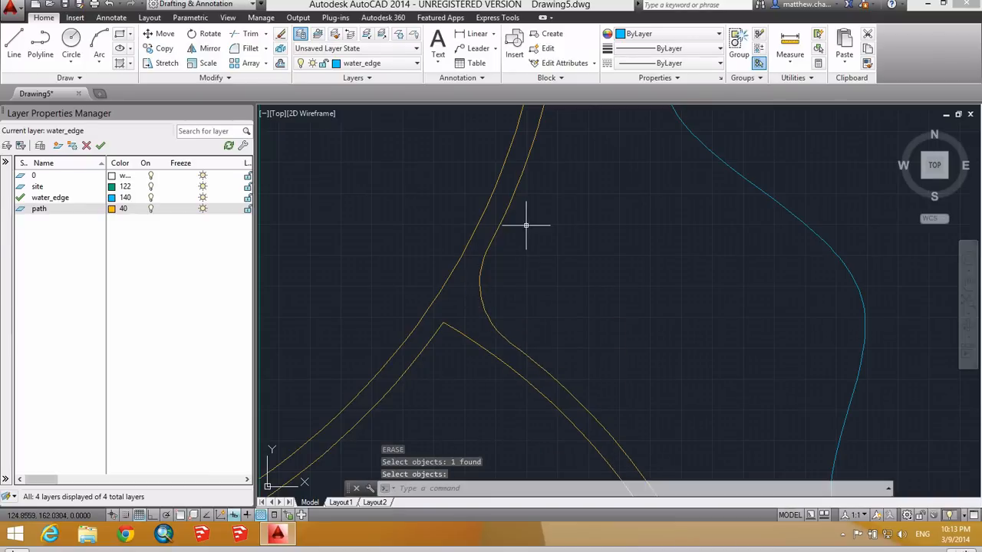
Step: Fillet the lower corner of the path junction with the 30-unit radius
middle_click_drag(533, 291, 616, 214)
type("f")
key("Return")
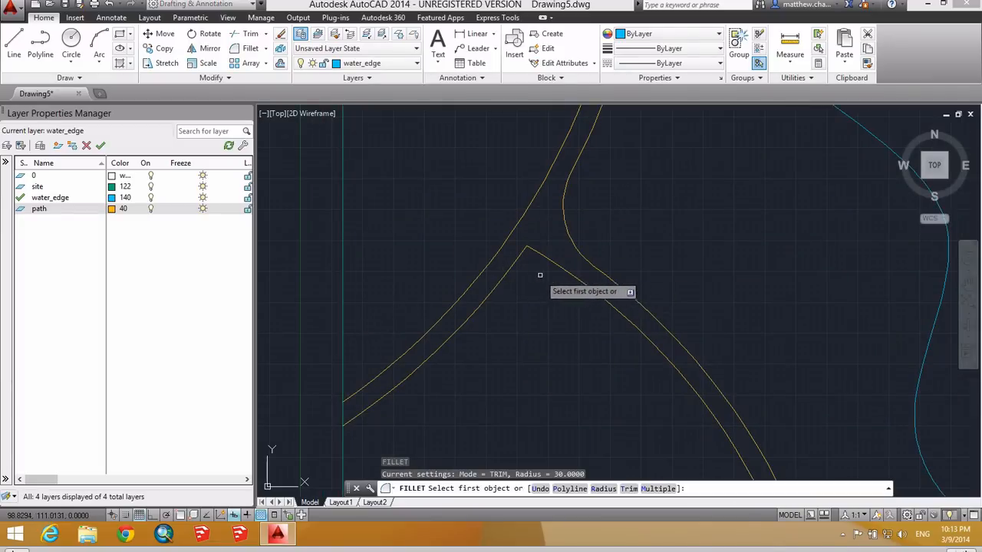
left_click(493, 289)
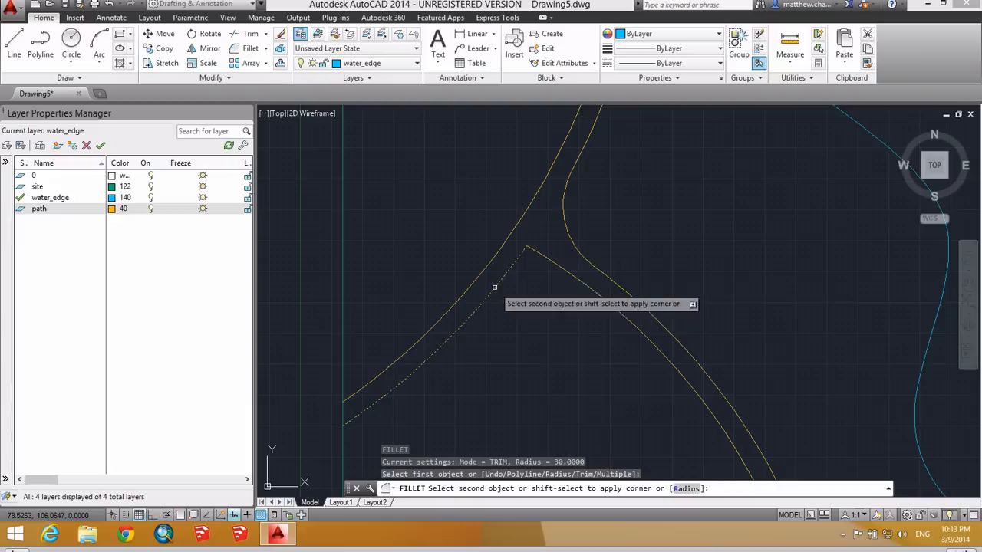
left_click(552, 261)
scroll(575, 330, "down", 4)
middle_click_drag(601, 322, 553, 315)
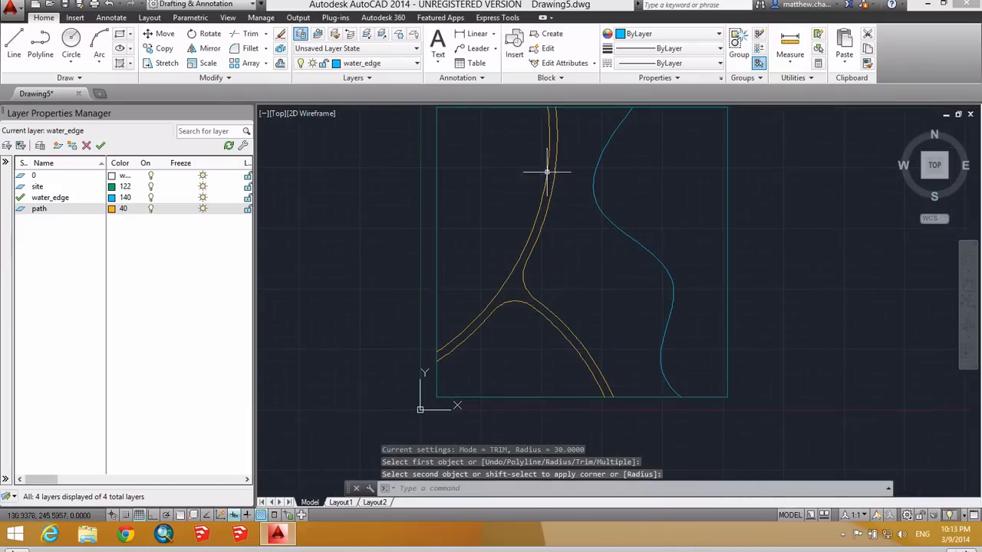
middle_click_drag(549, 264, 517, 301)
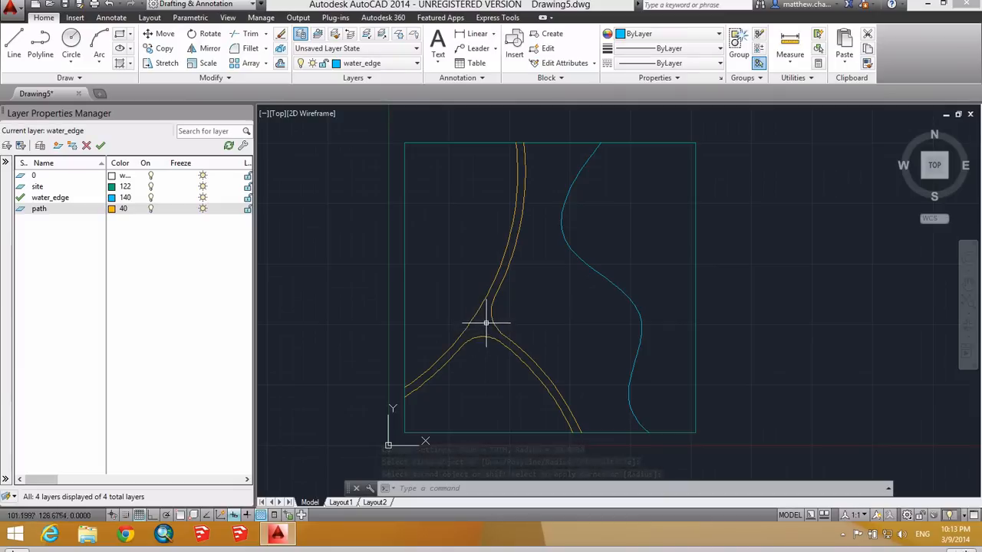
scroll(485, 325, "up", 4)
scroll(483, 326, "down", 4)
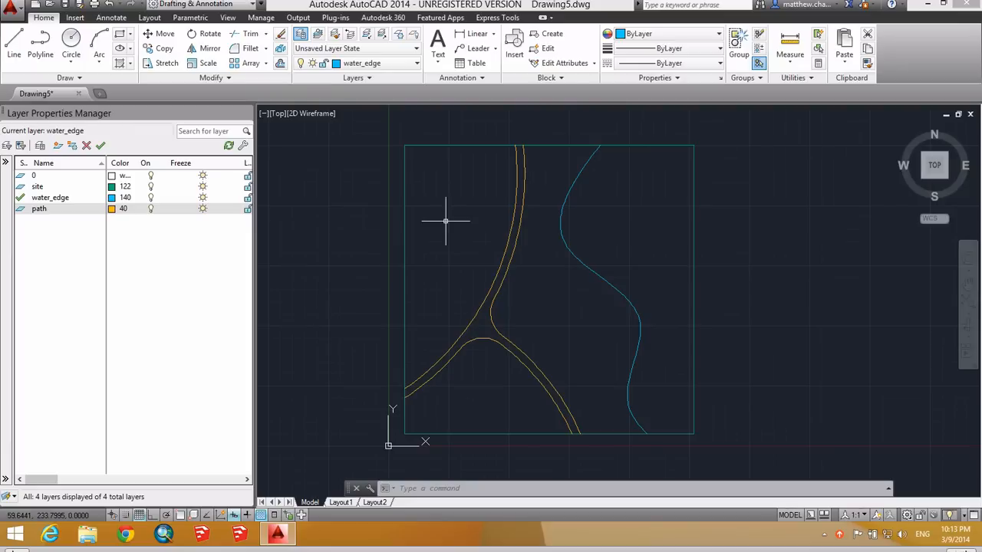
Step: Create a layer named structure and give it index color 210
left_click(59, 147)
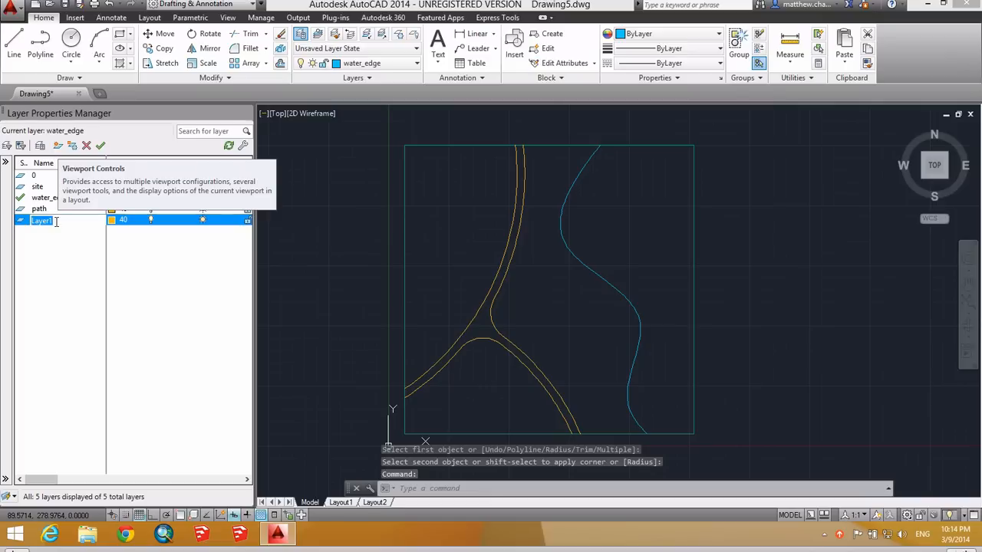
type("structure")
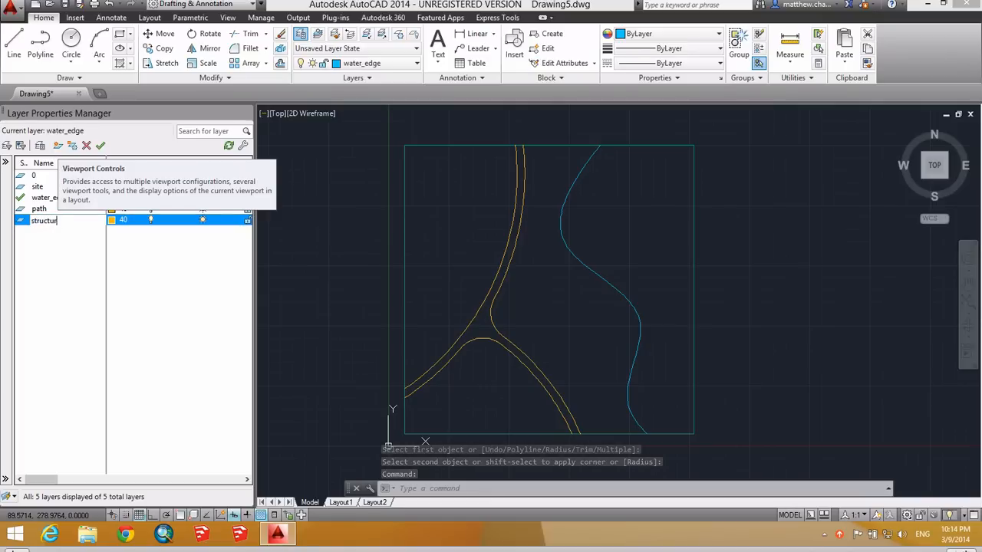
key("Return")
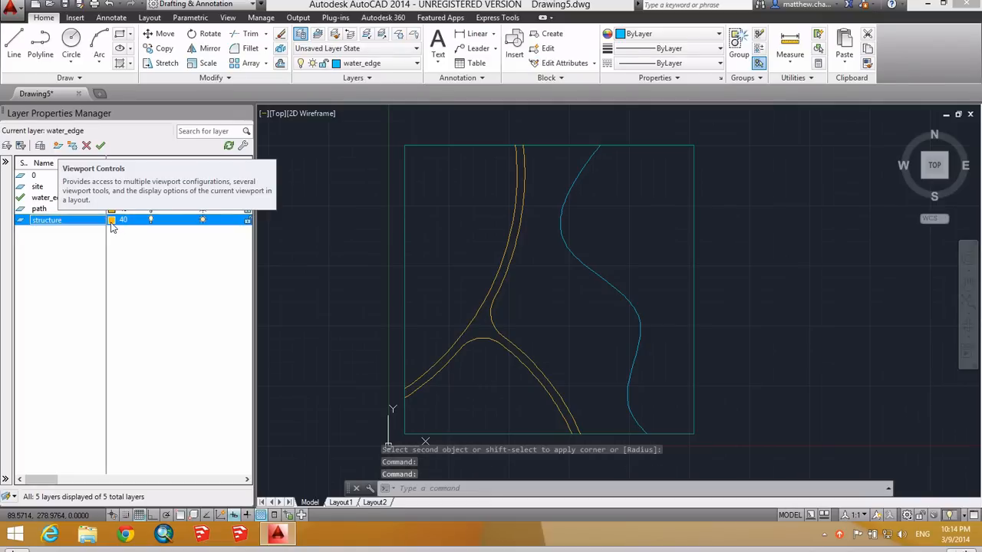
left_click(111, 220)
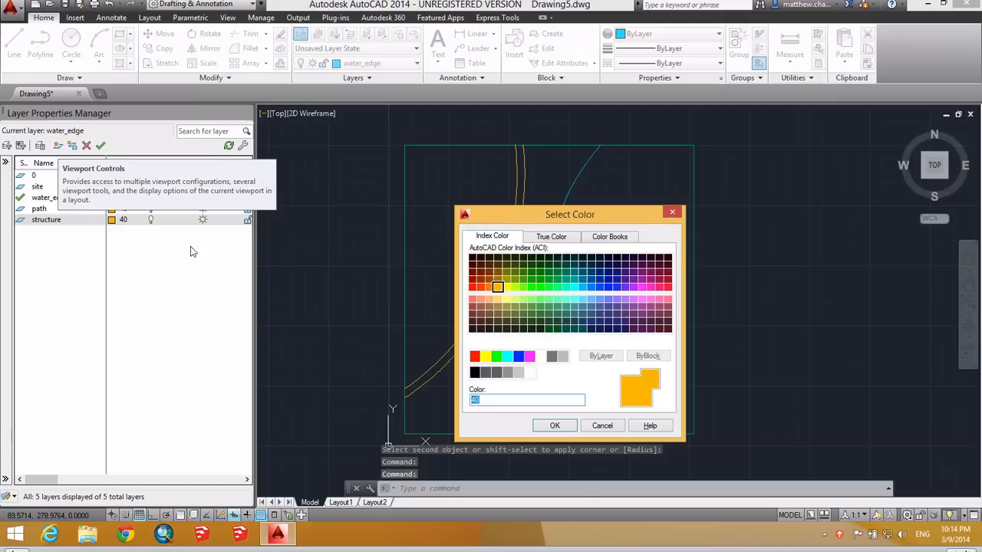
left_click(643, 288)
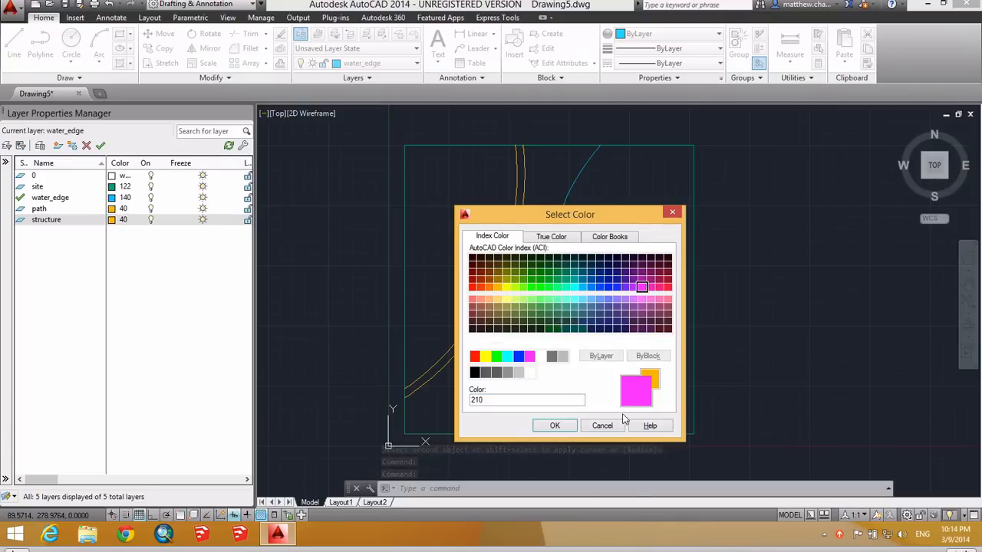
left_click(554, 426)
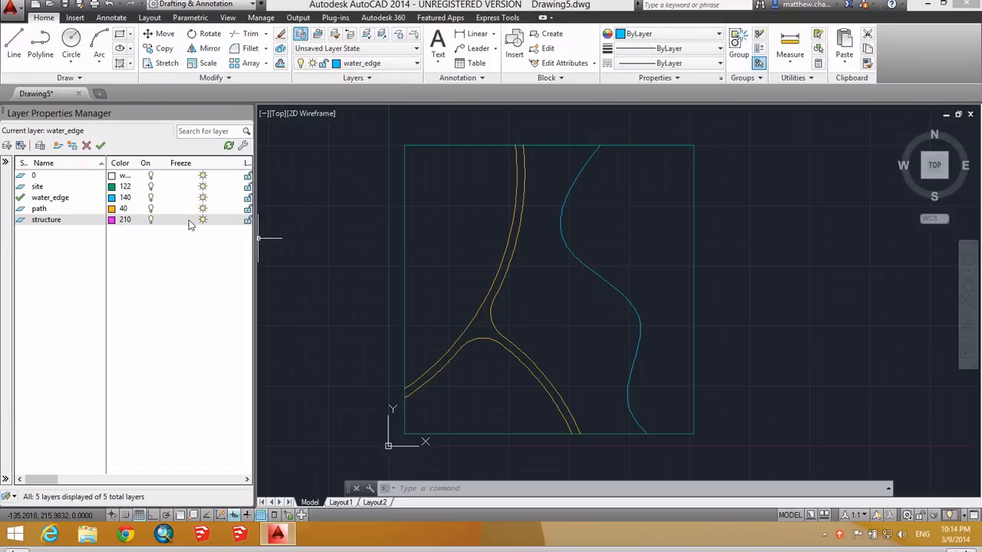
Step: Draw a rectangle about 64 by 41 units between the path junction and the water edge
middle_click_drag(521, 289, 438, 264)
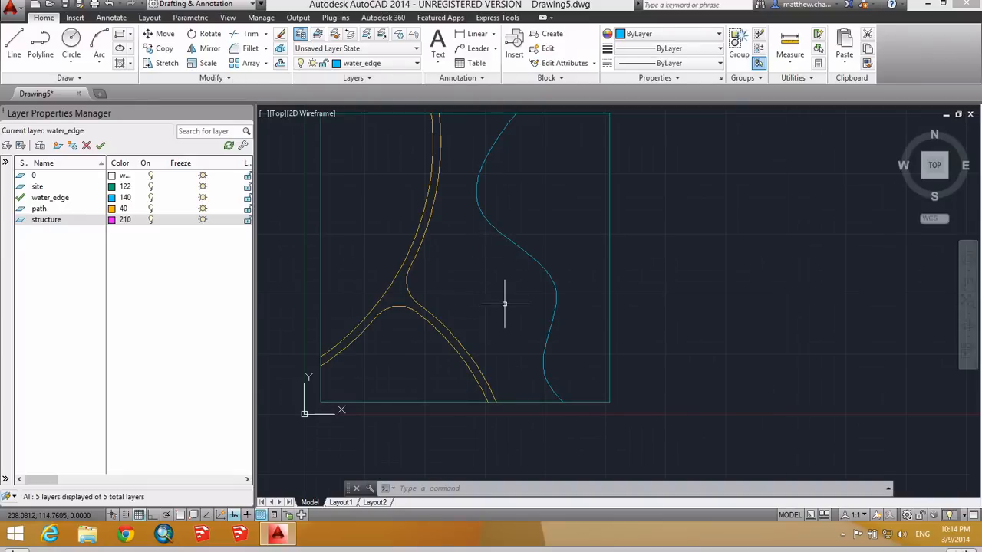
type("RE")
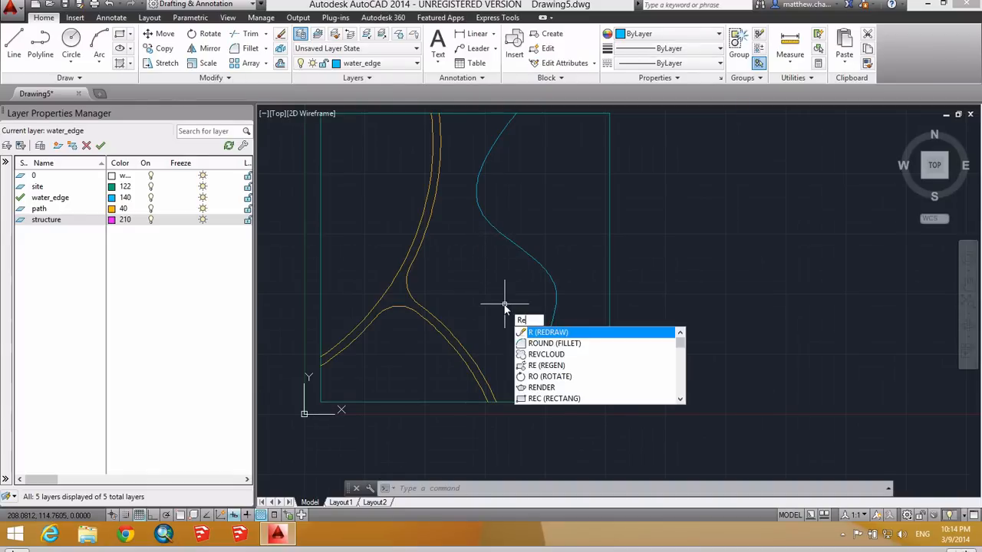
type("C")
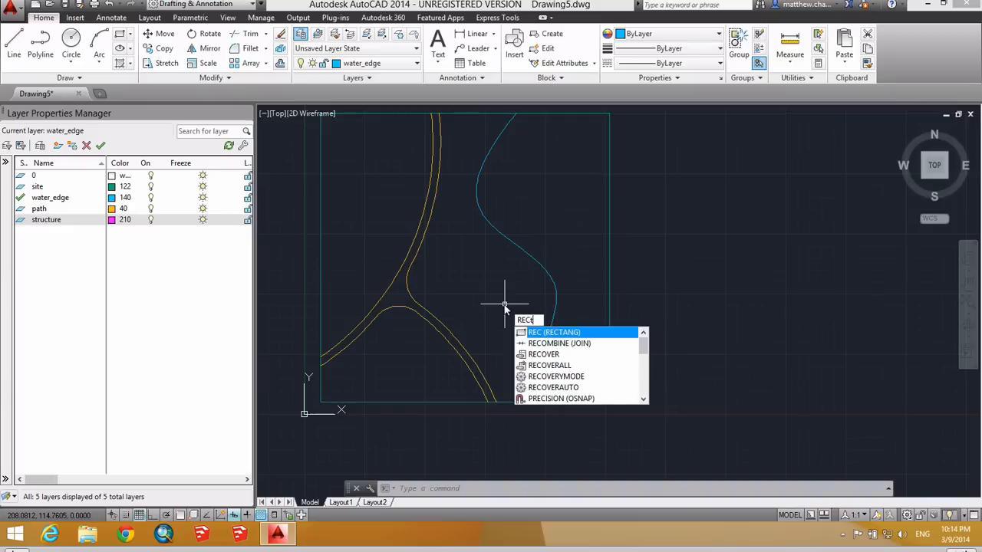
type("TANG")
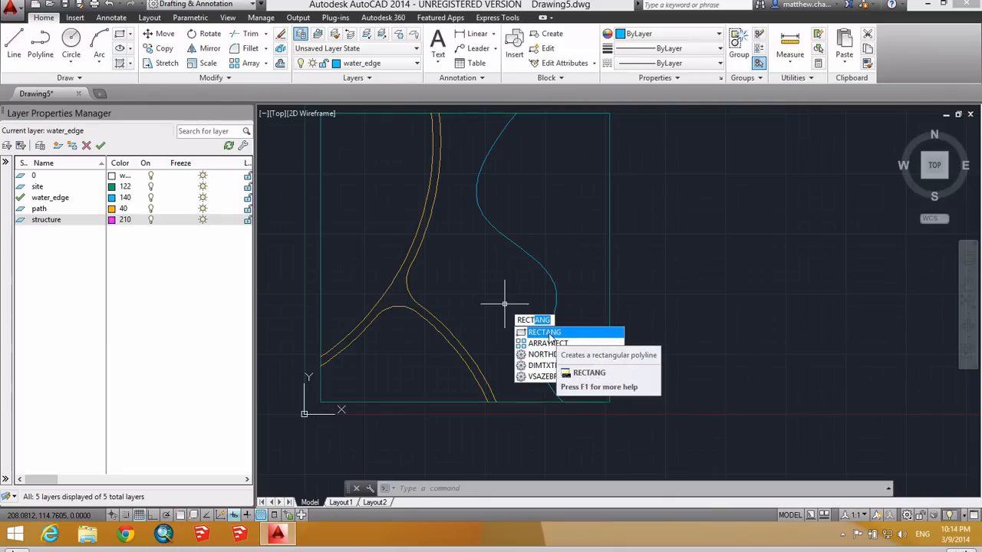
left_click(548, 333)
left_click(438, 264)
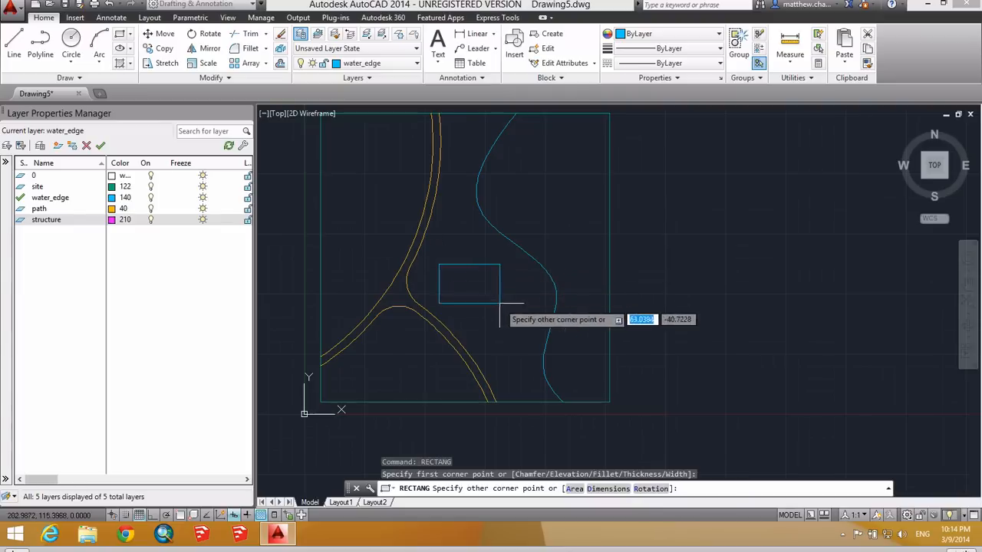
left_click(501, 303)
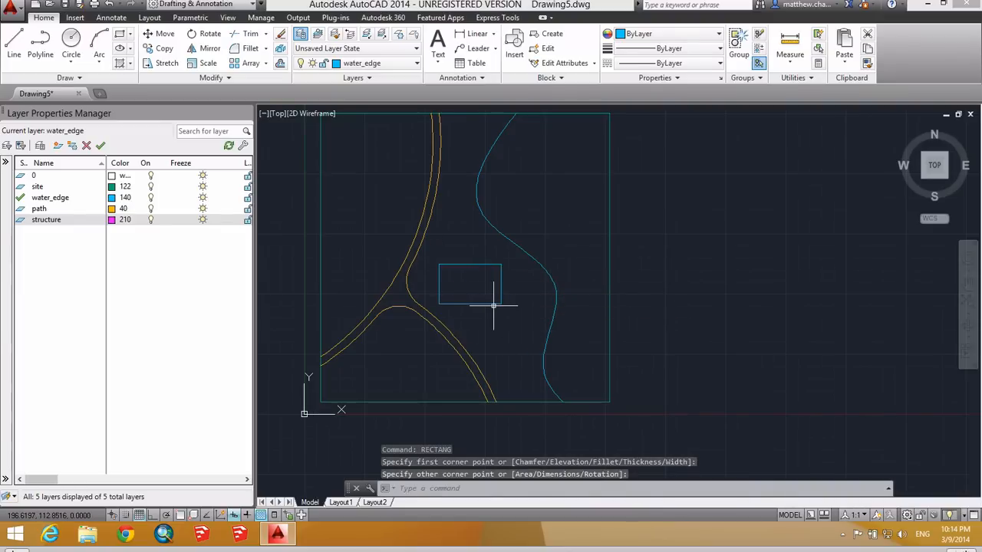
Step: Undo the last rectangle and start a new one east of the path junction, rotated to slope up toward the water edge
key("ctrl+z")
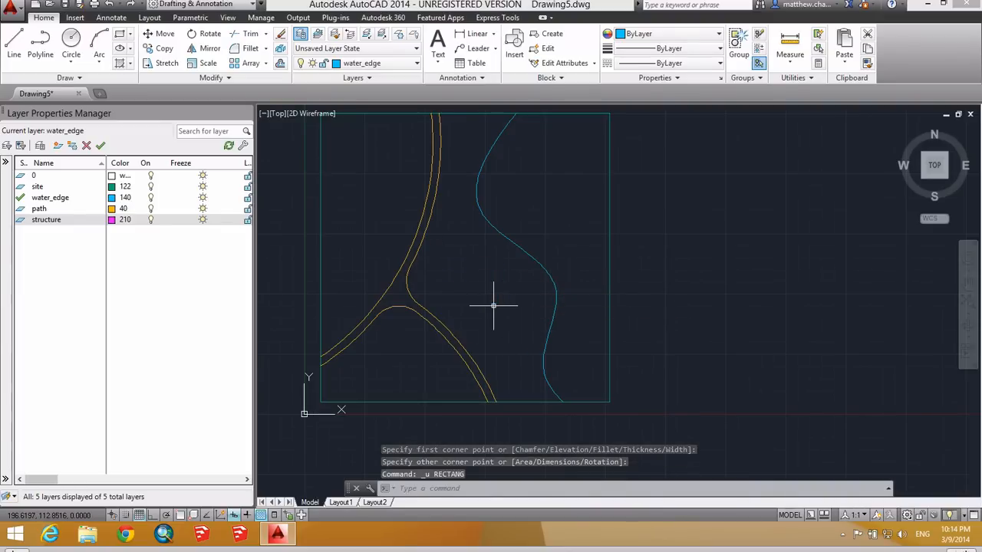
type("RECTANG")
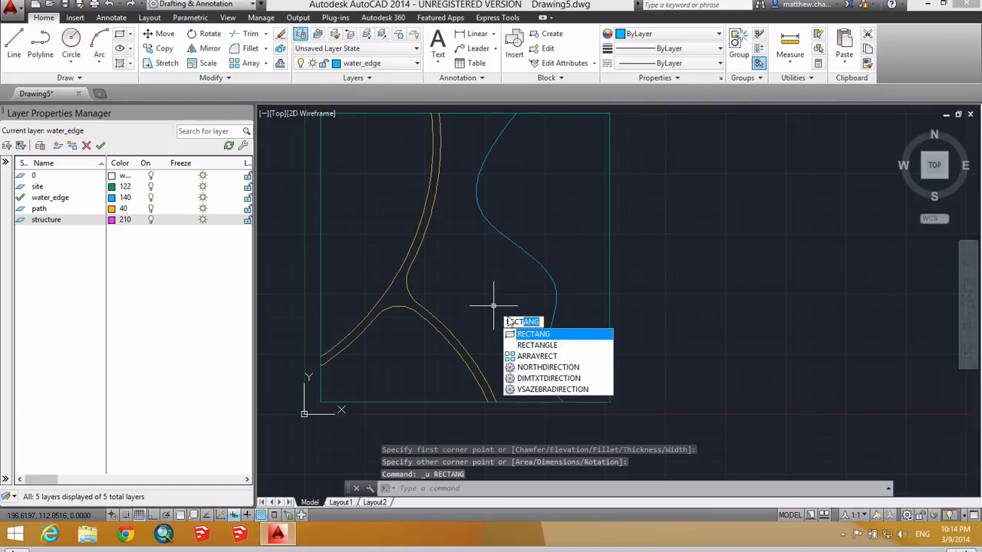
key("Return")
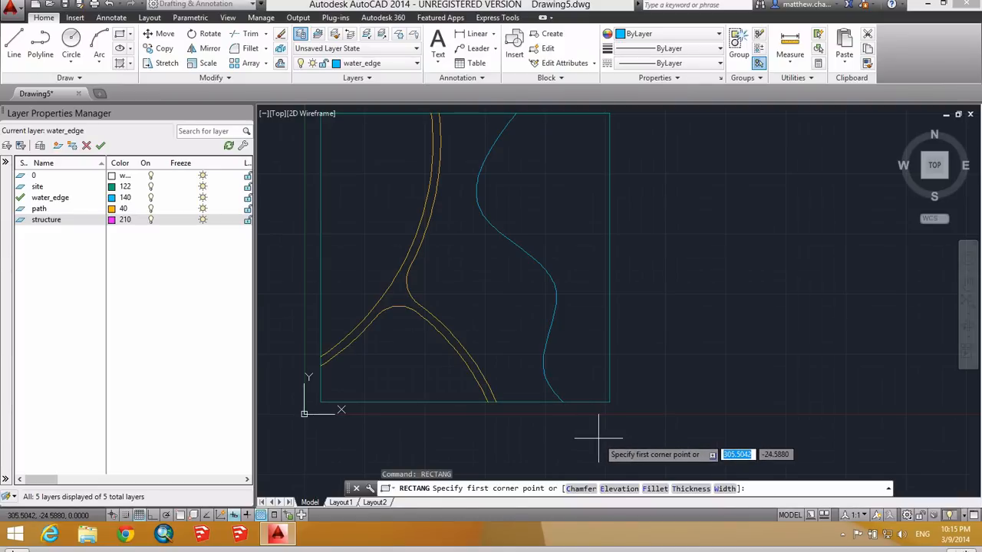
left_click(435, 281)
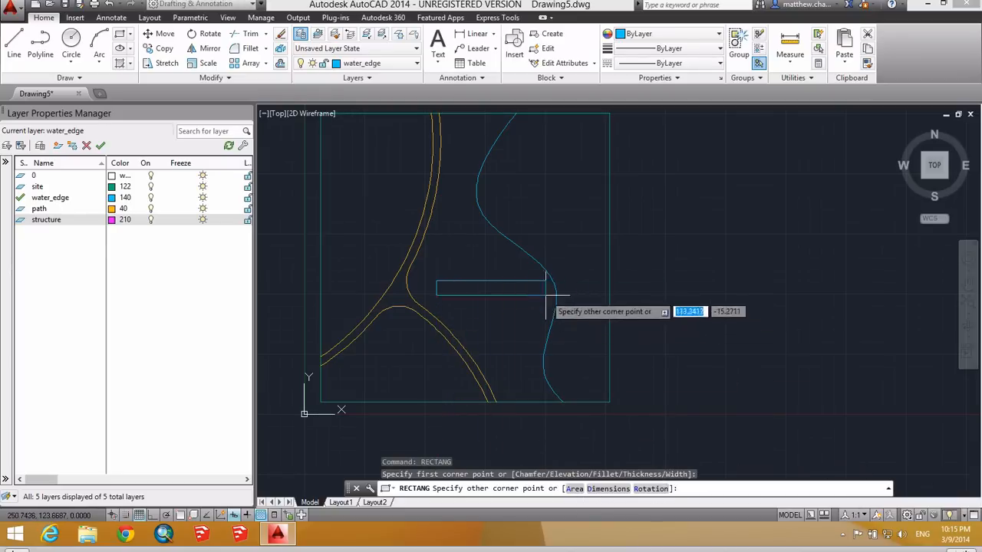
type("r")
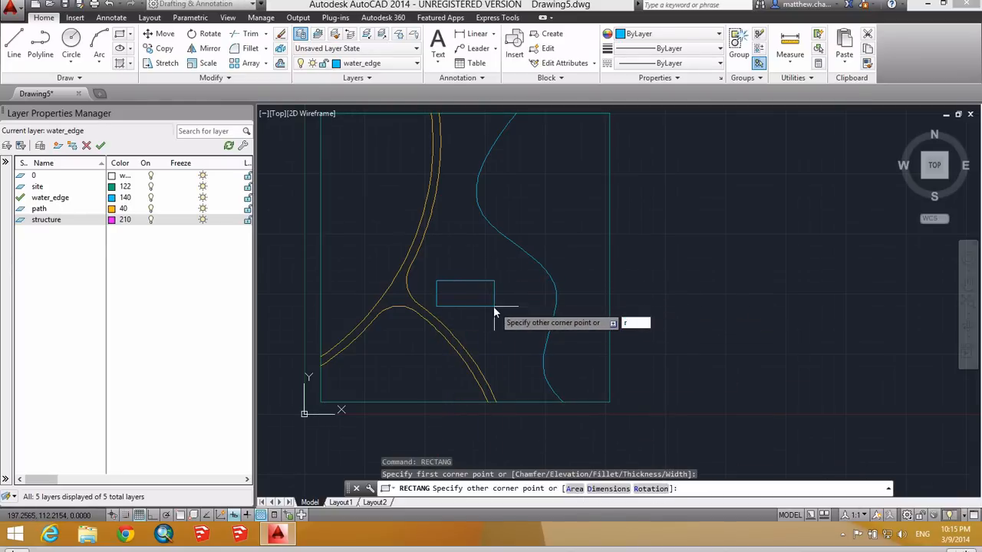
key("Return")
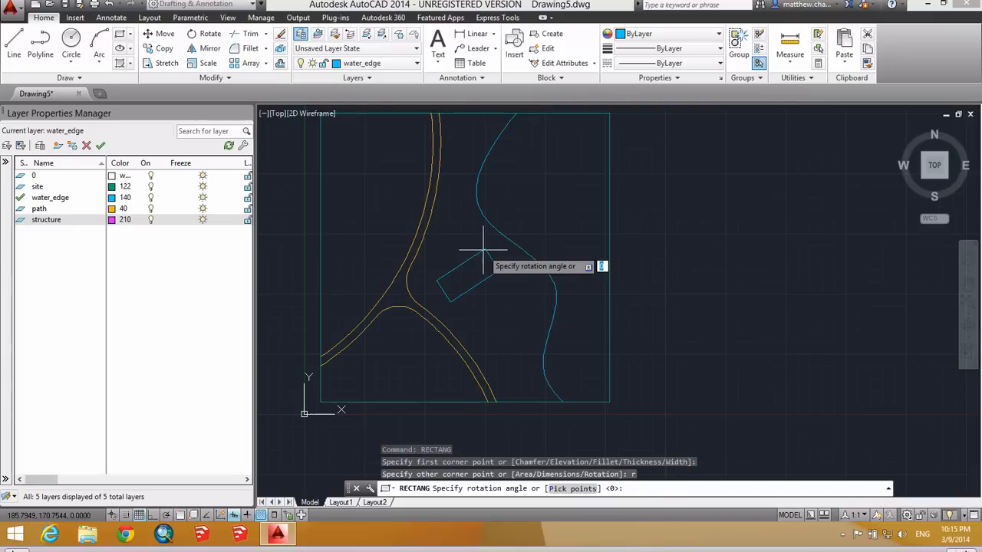
left_click(483, 249)
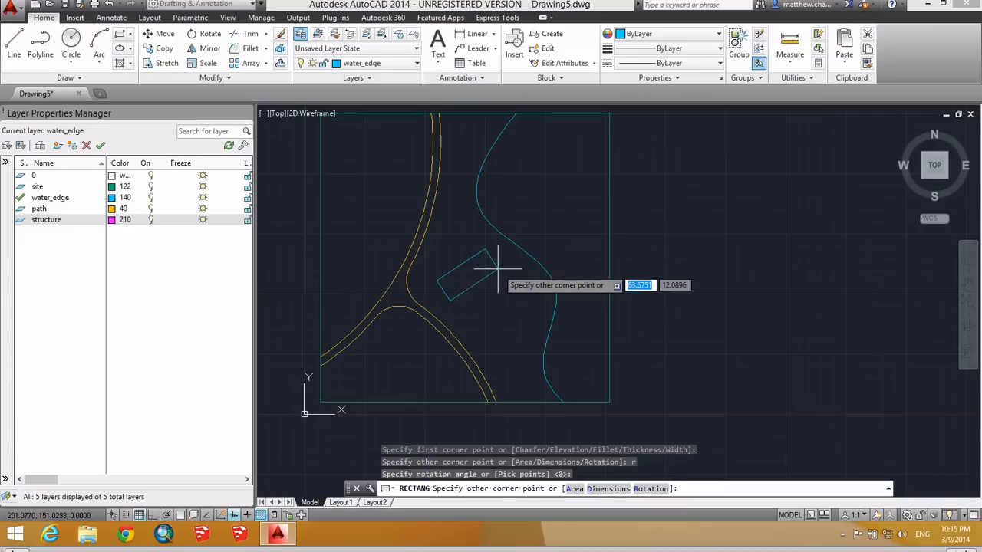
Step: Set the rotated rectangle's length to 20 and width to 35, and place it on the side toward the lower path
type("d")
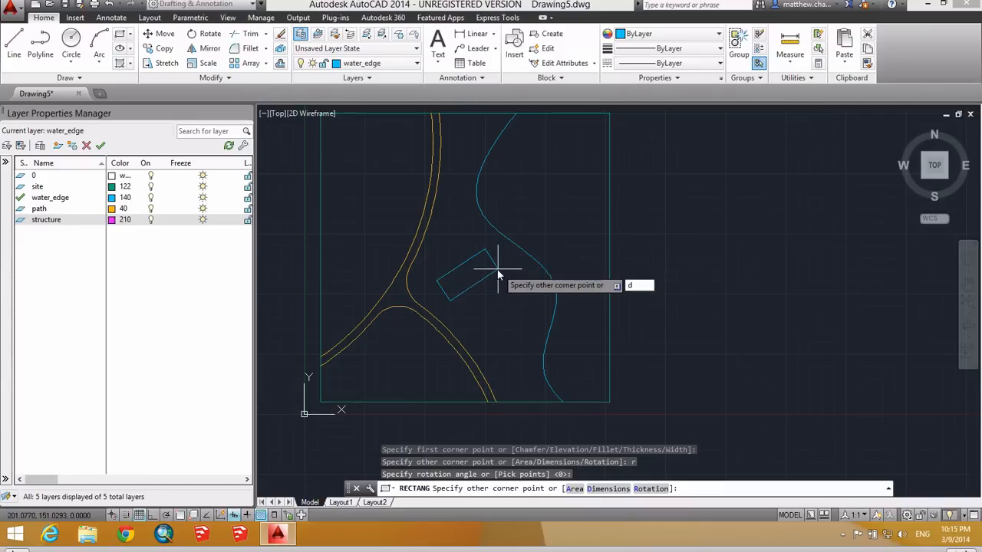
key("Return")
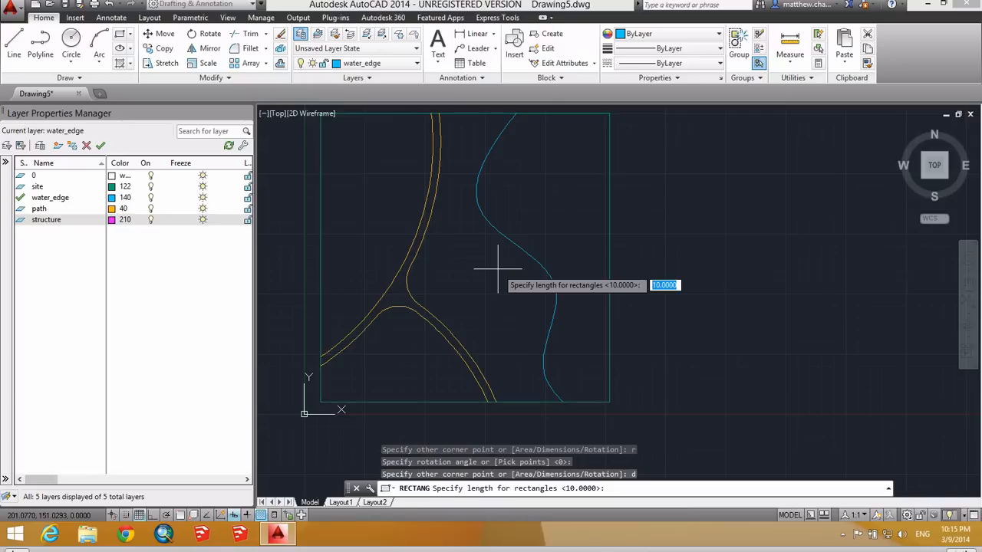
type("20")
key("Return")
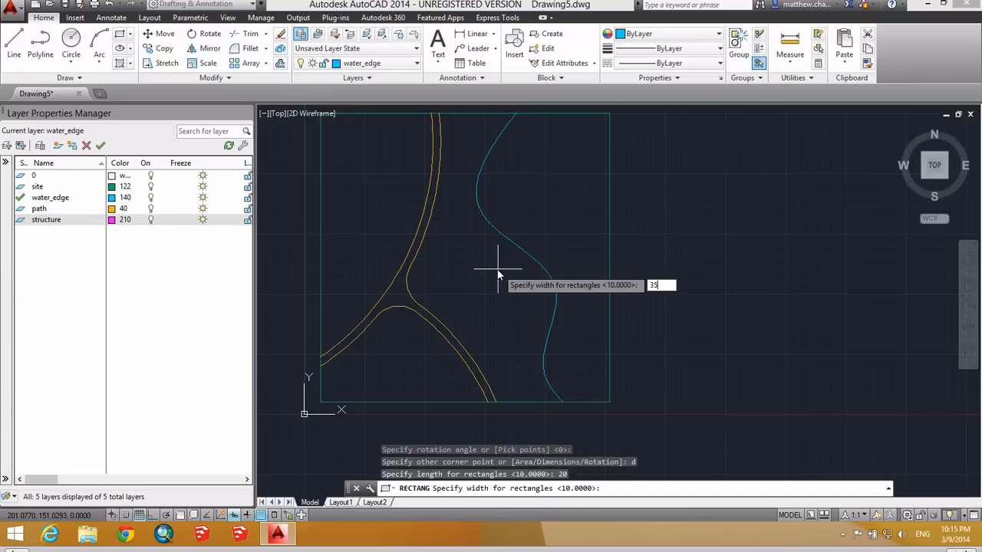
type("35")
key("Return")
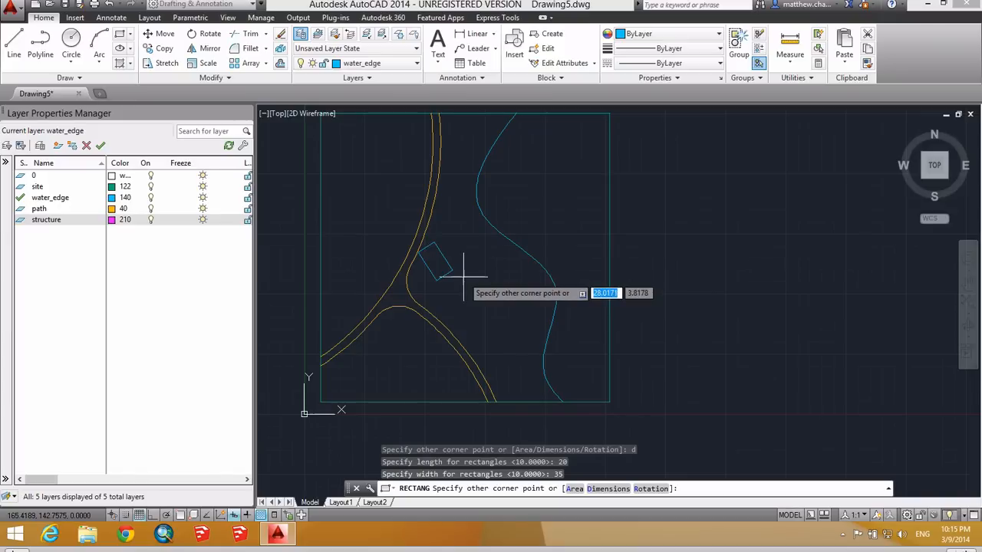
left_click(504, 314)
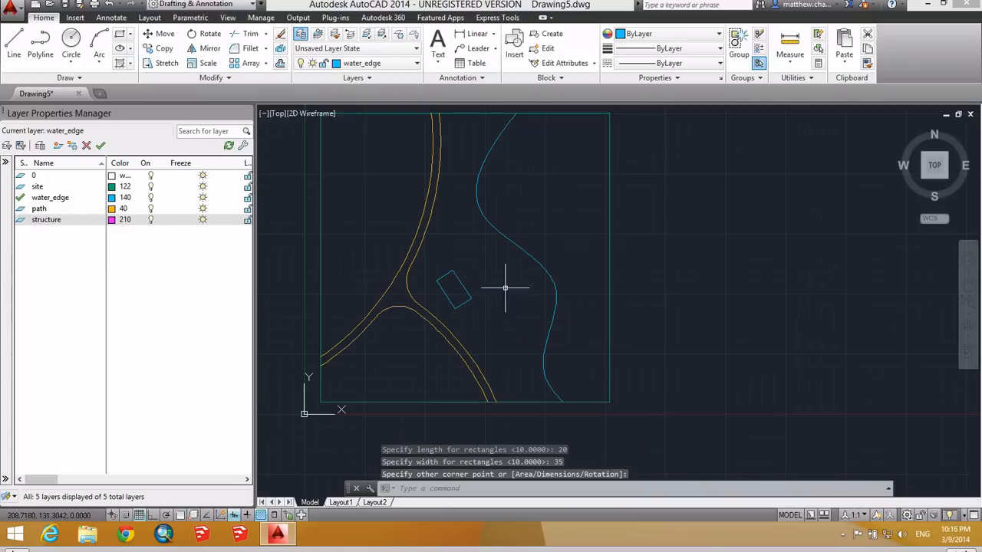
Step: Stretch the rectangle's east corner toward the water edge and its lowest corner down toward the path
scroll(462, 307, "up", 4)
left_click(466, 298)
left_click(483, 288)
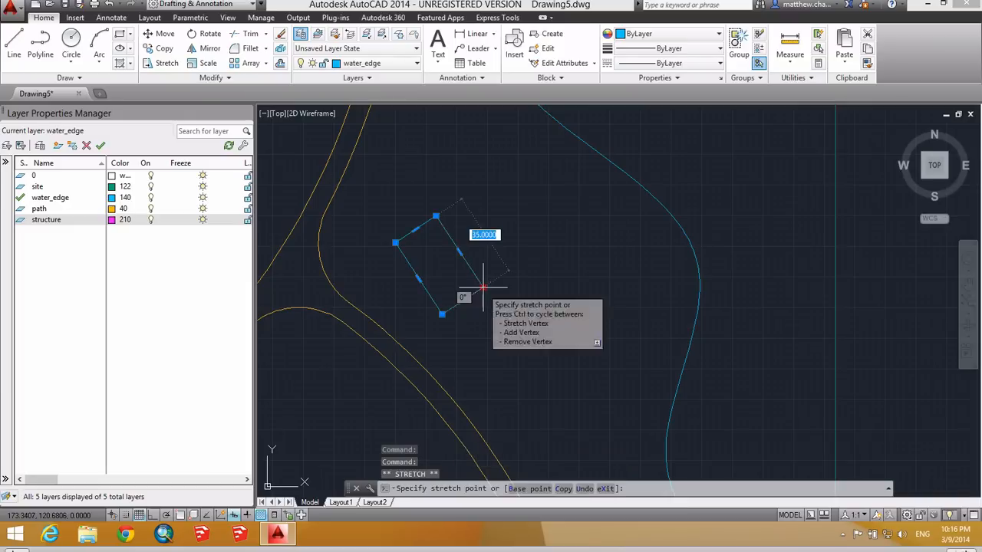
left_click(566, 304)
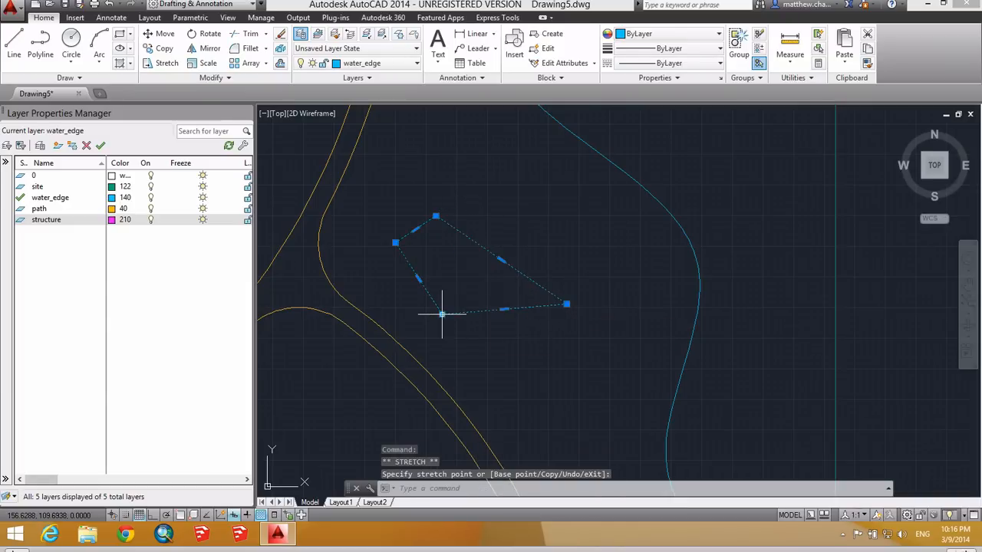
left_click(441, 314)
left_click(466, 346)
Step: Stretch the top and west corners slightly upward and the east corner further toward the water edge, forming an irregular quadrilateral
left_click(435, 216)
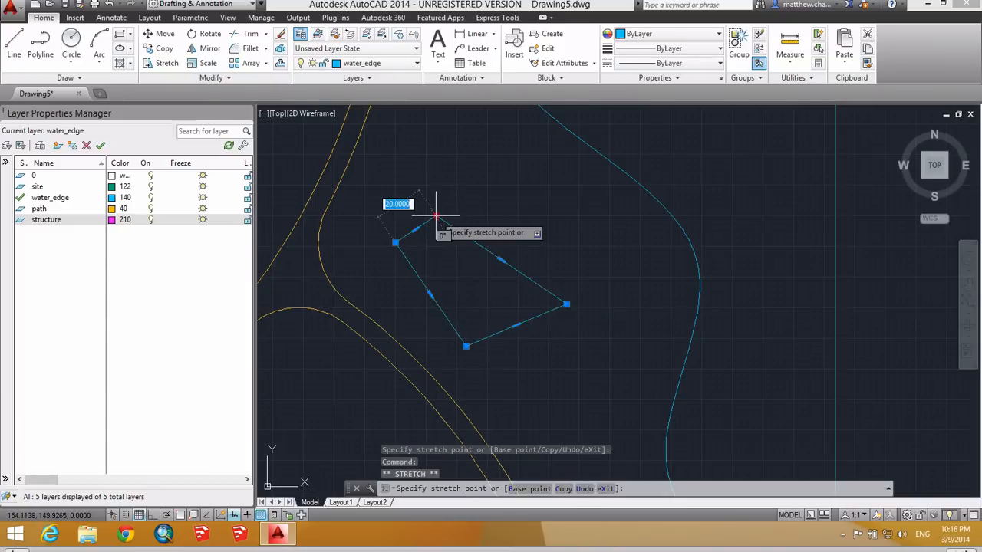
left_click(434, 202)
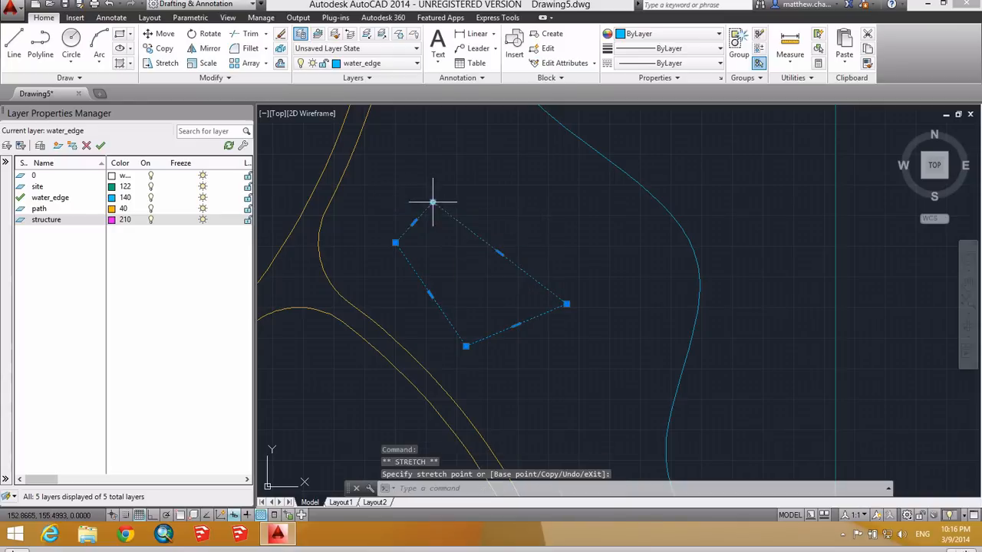
left_click(395, 243)
left_click(400, 233)
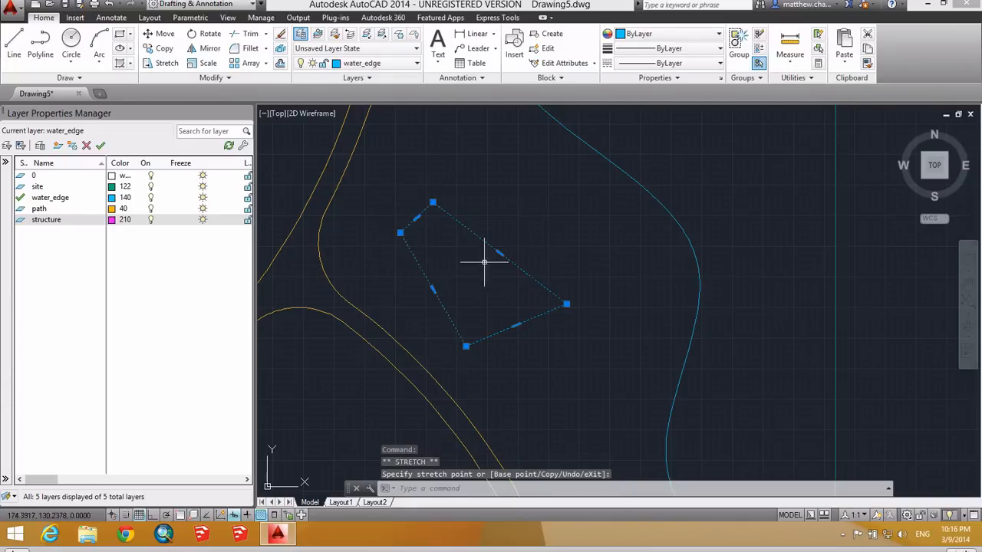
left_click(566, 303)
left_click(585, 287)
scroll(548, 325, "down", 3)
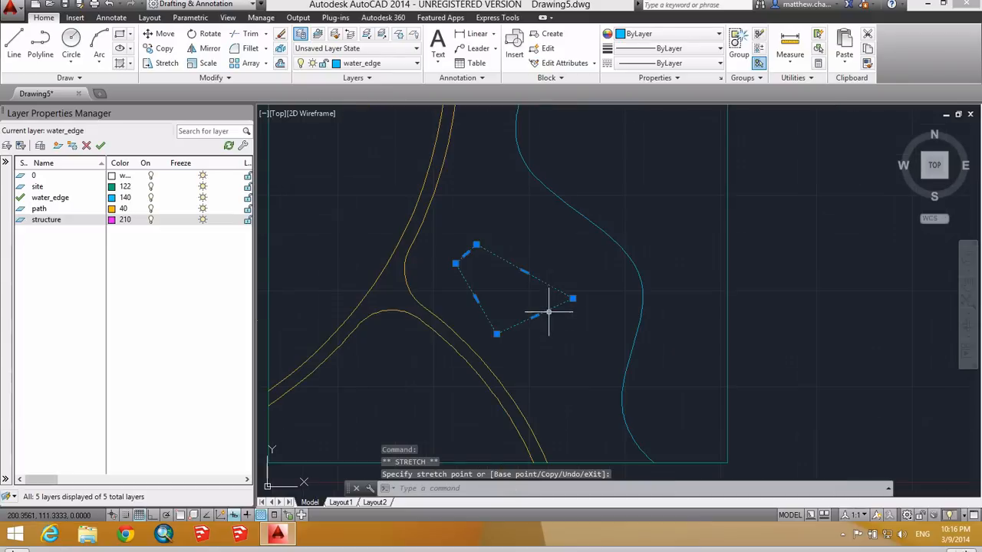
key("Escape")
key("Escape")
middle_click_drag(561, 324, 572, 357)
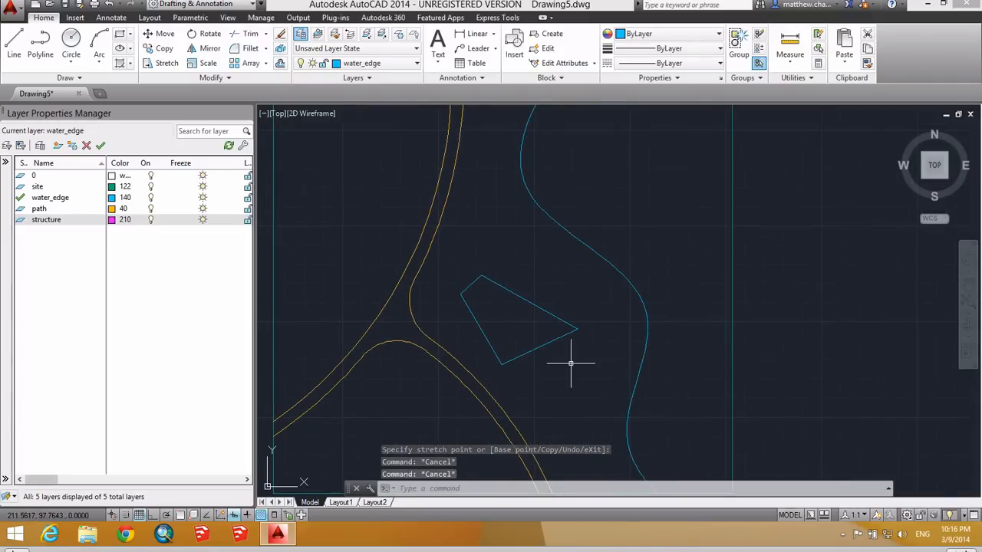
Step: Move the quadrilateral to the structure layer and make structure the current layer
left_click(565, 361)
left_click(451, 250)
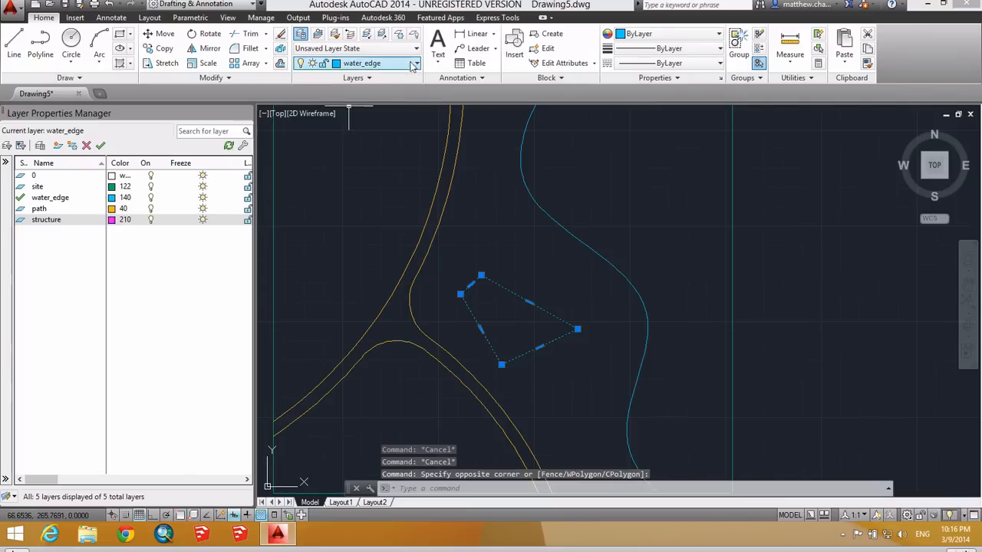
left_click(361, 63)
left_click(365, 123)
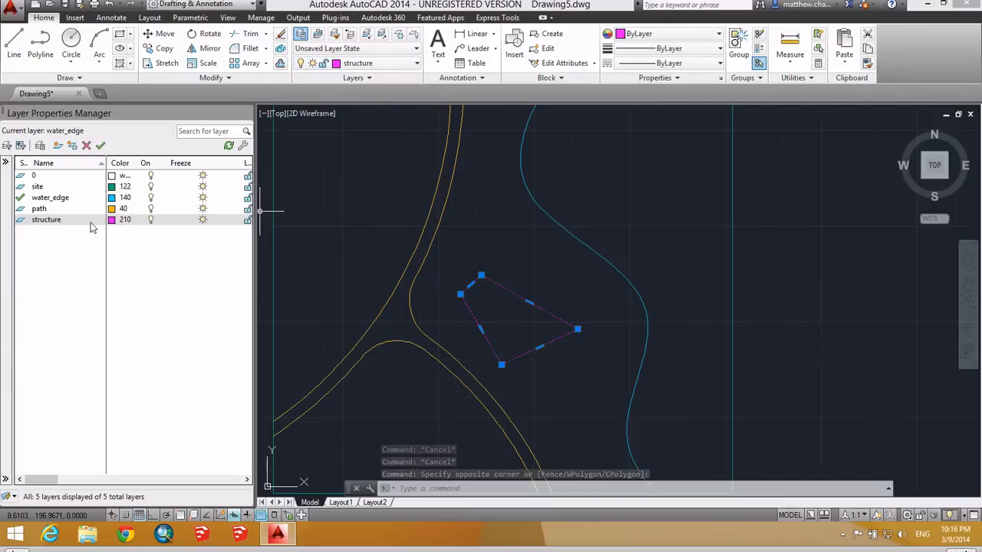
double_click(45, 220)
scroll(537, 330, "down", 3)
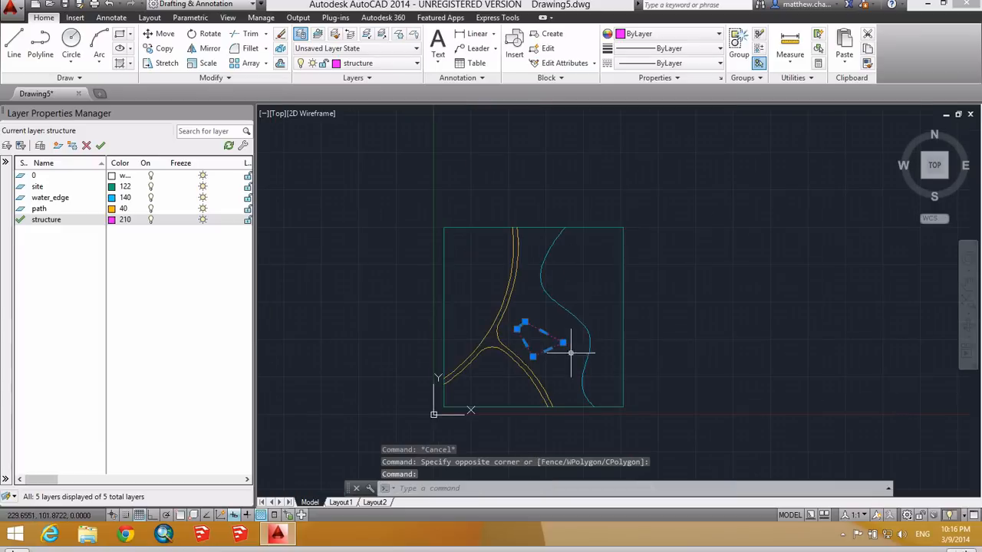
key("Escape")
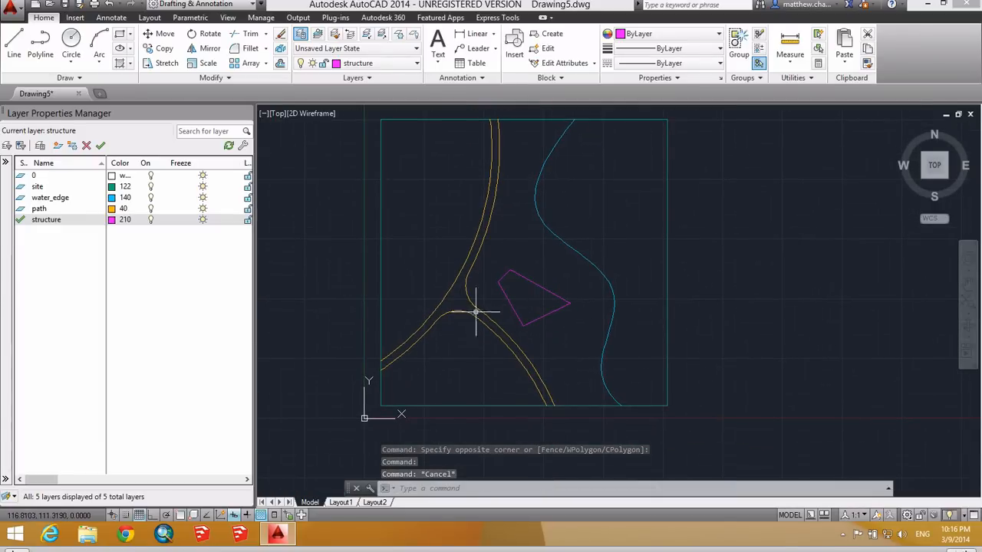
Step: Draw a six-sided polygon inscribed in a circle of radius 4 at the center of the path junction
scroll(476, 290, "up", 2)
scroll(447, 301, "up", 2)
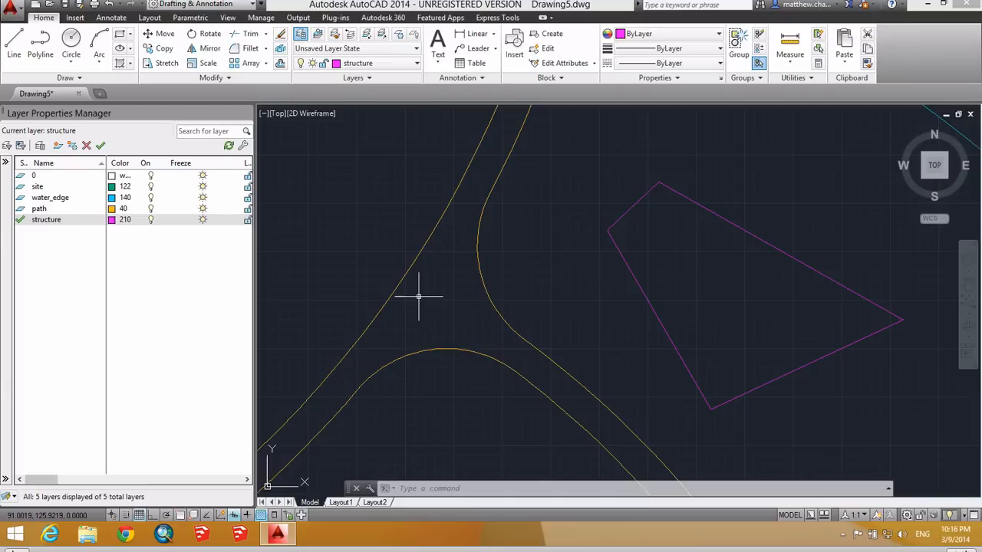
type("po")
key("Down")
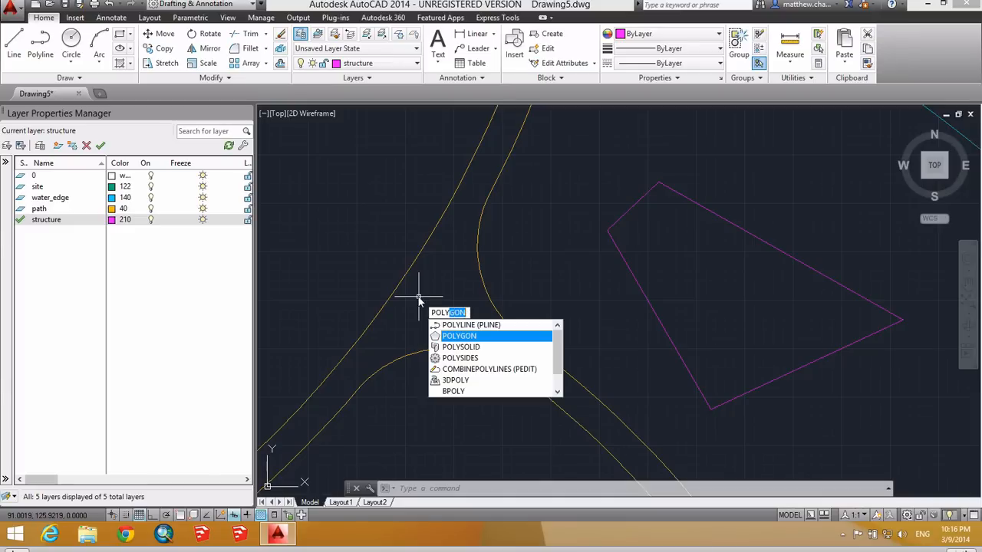
key("Return")
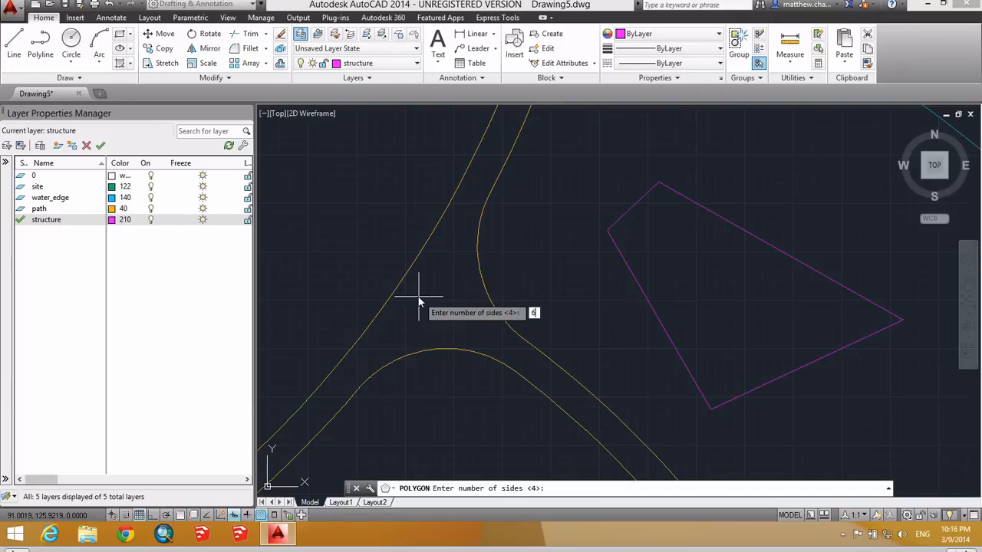
type("6")
key("Return")
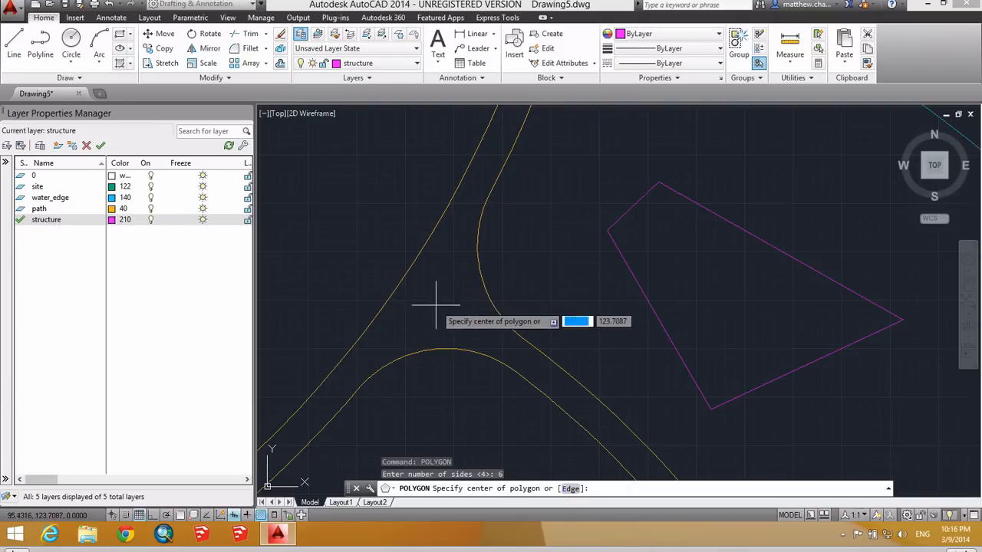
left_click(437, 304)
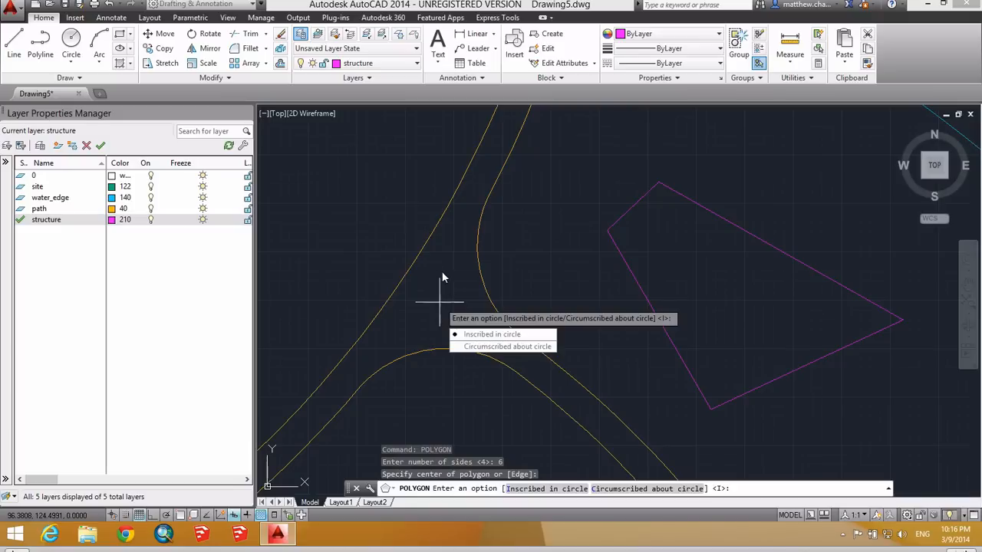
left_click(494, 339)
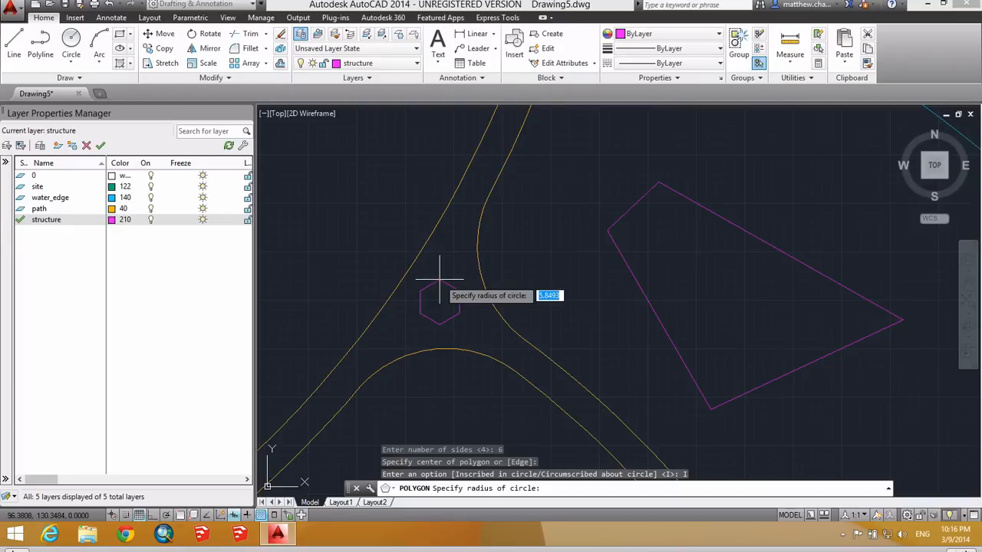
key("Return")
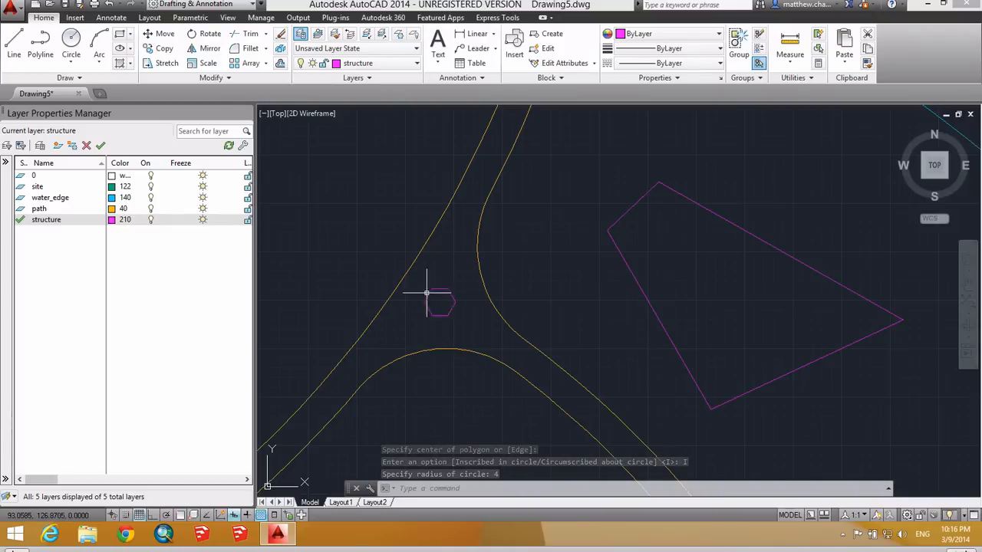
scroll(440, 305, "down", 6)
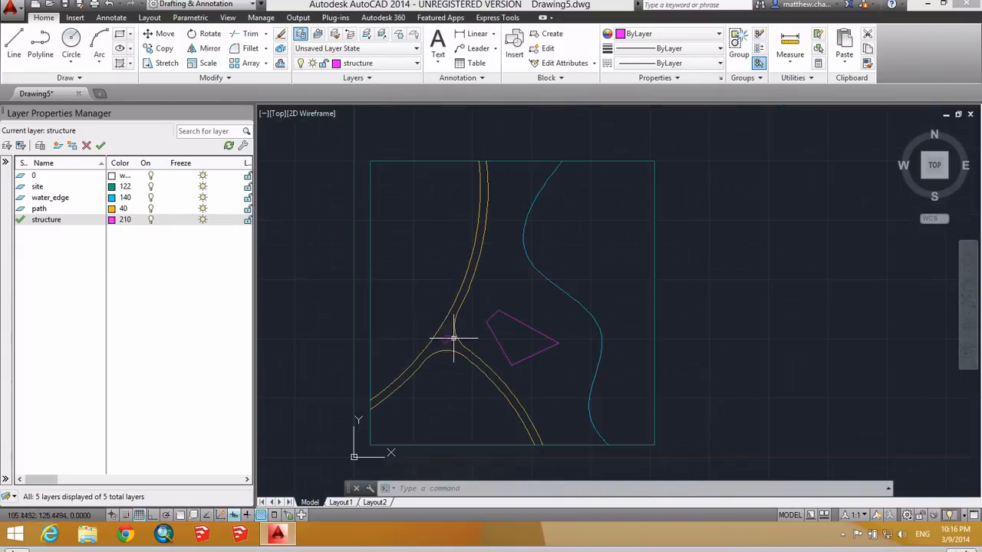
middle_click_drag(453, 337, 476, 343)
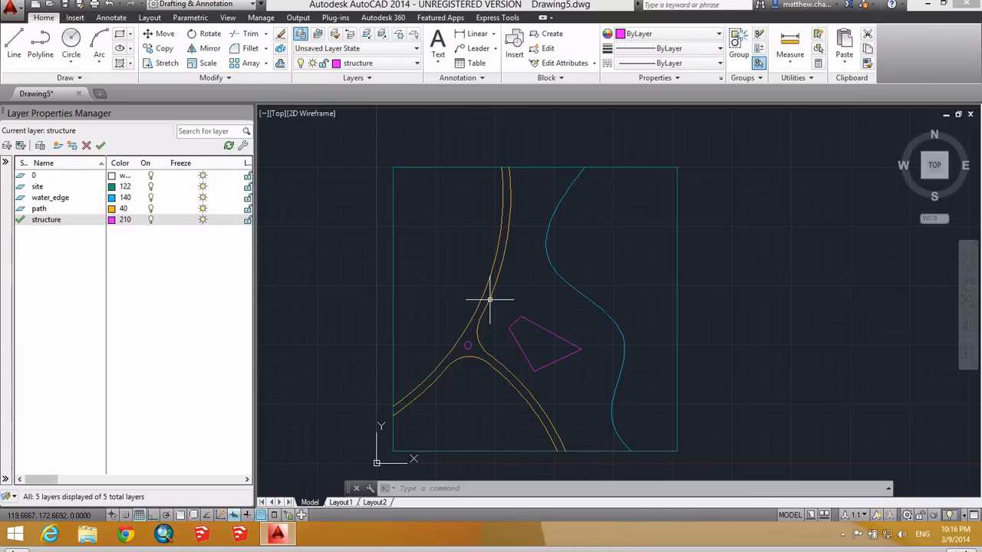
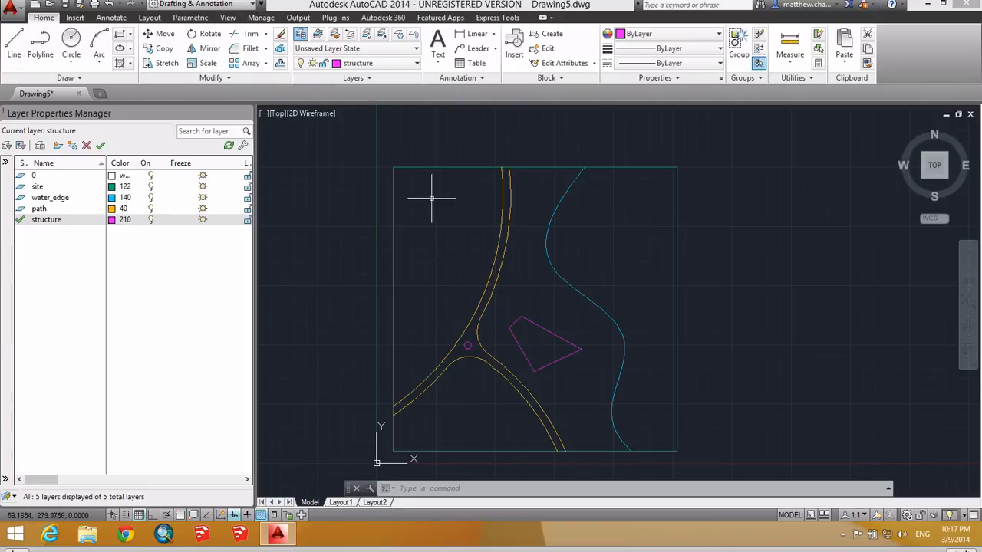
Step: Try an eight-sided polygon inscribed in a circle of radius 8 in the site's northwest area, and undo it
scroll(420, 204, "up", 2)
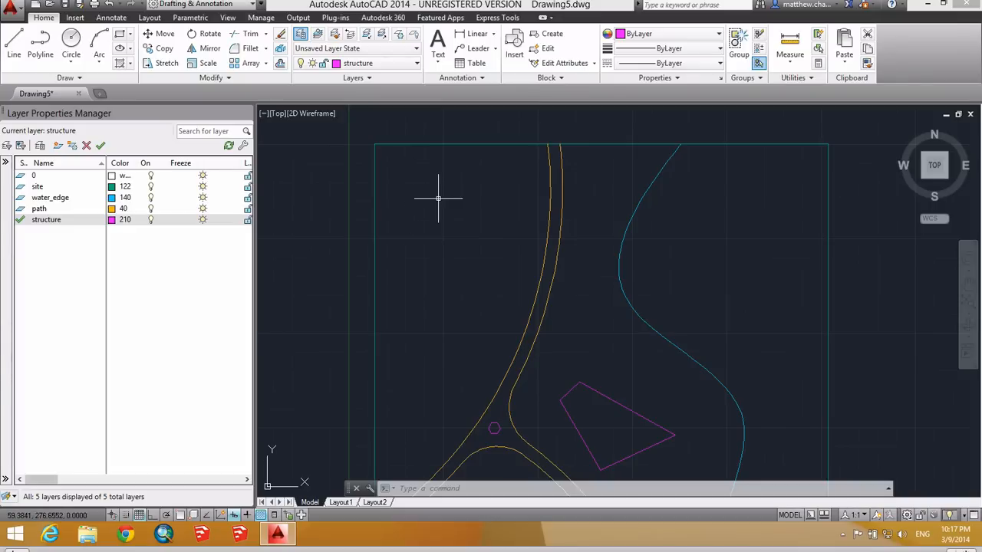
type("Poly")
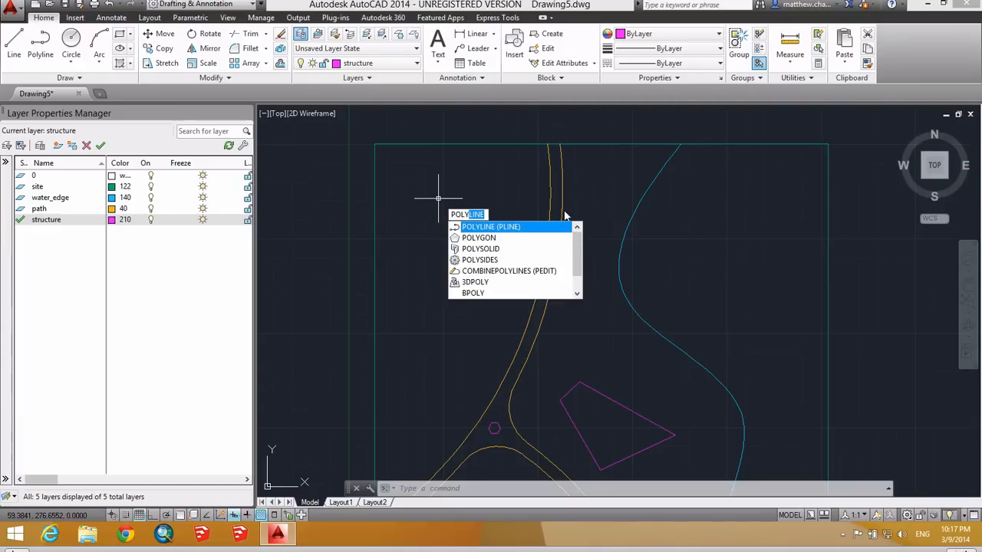
key("Down")
key("Return")
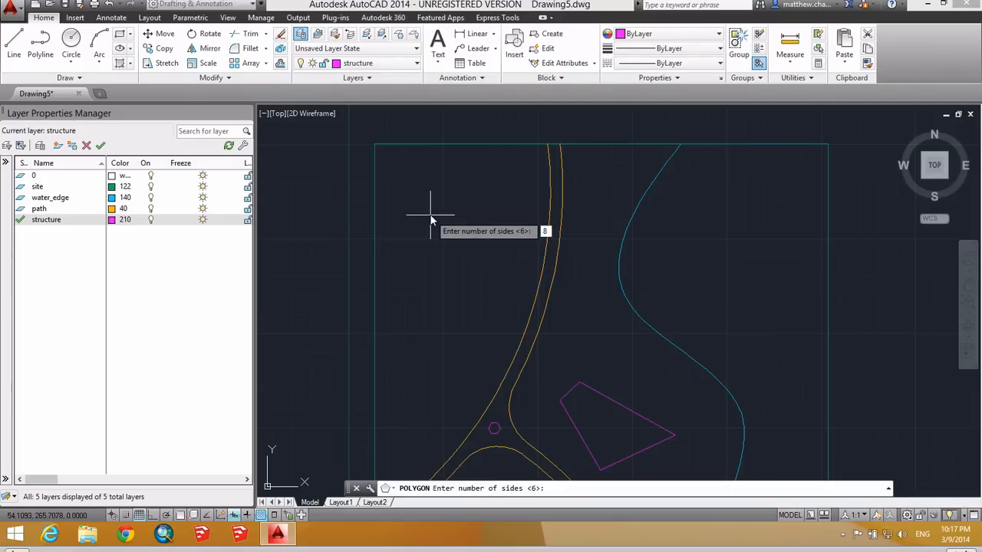
key("Return")
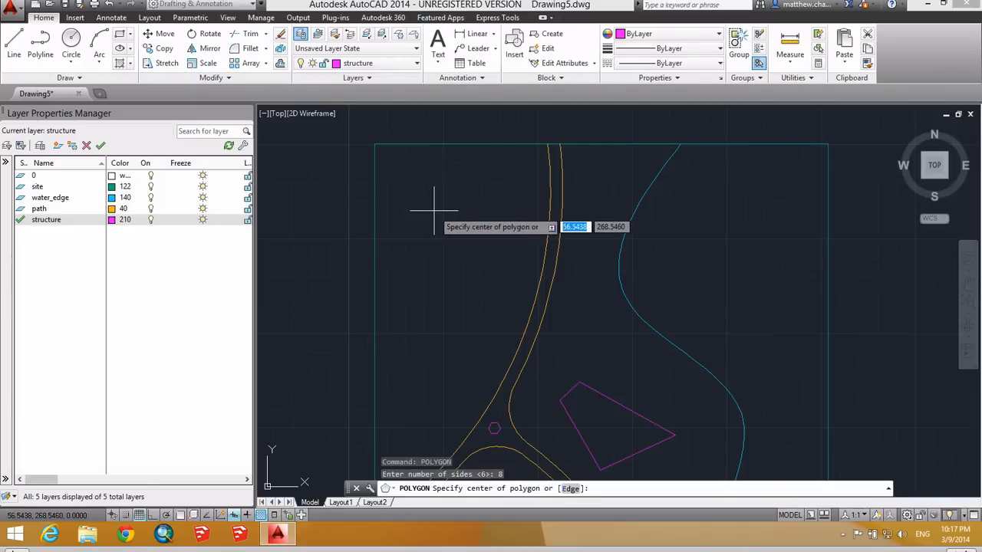
left_click(434, 209)
left_click(475, 241)
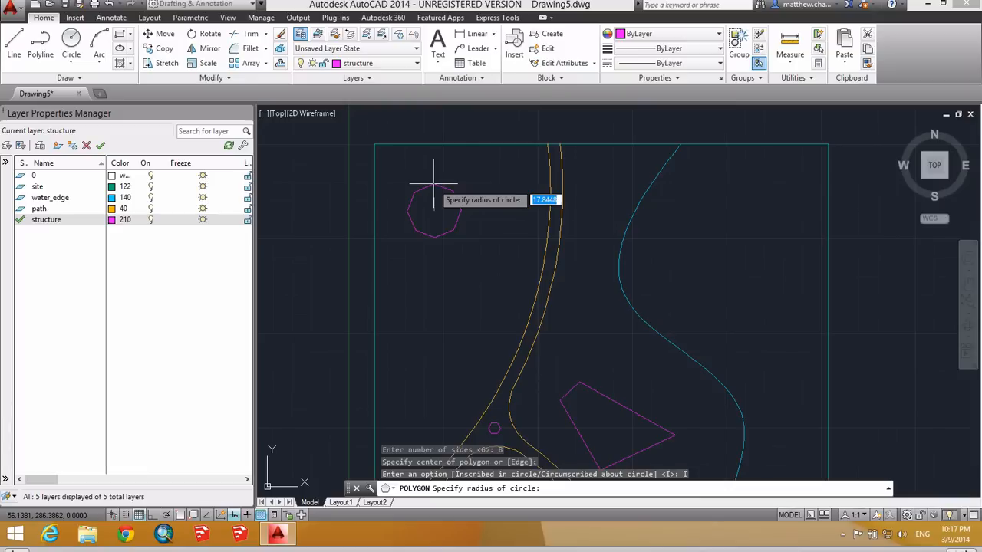
type("8")
key("Return")
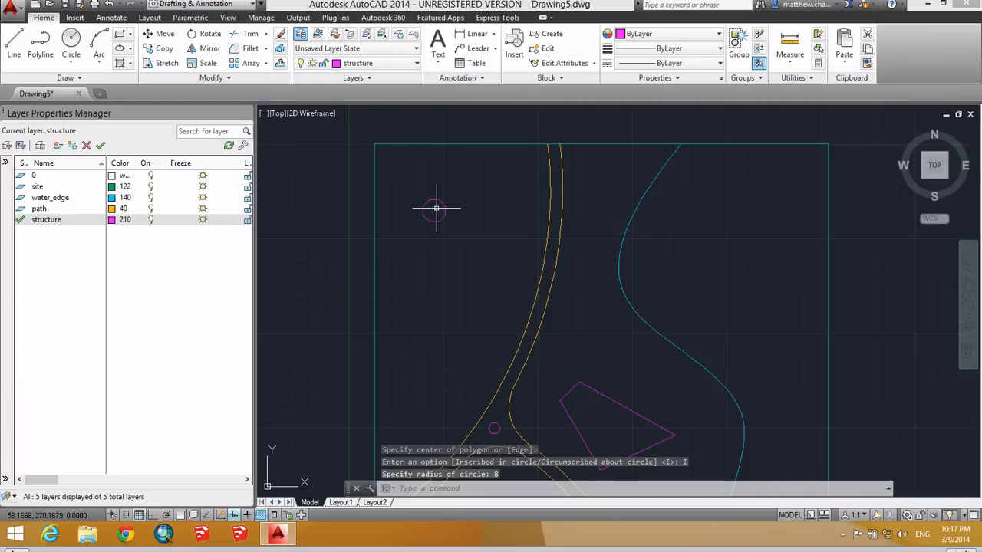
type("u POLYGON")
key("Return")
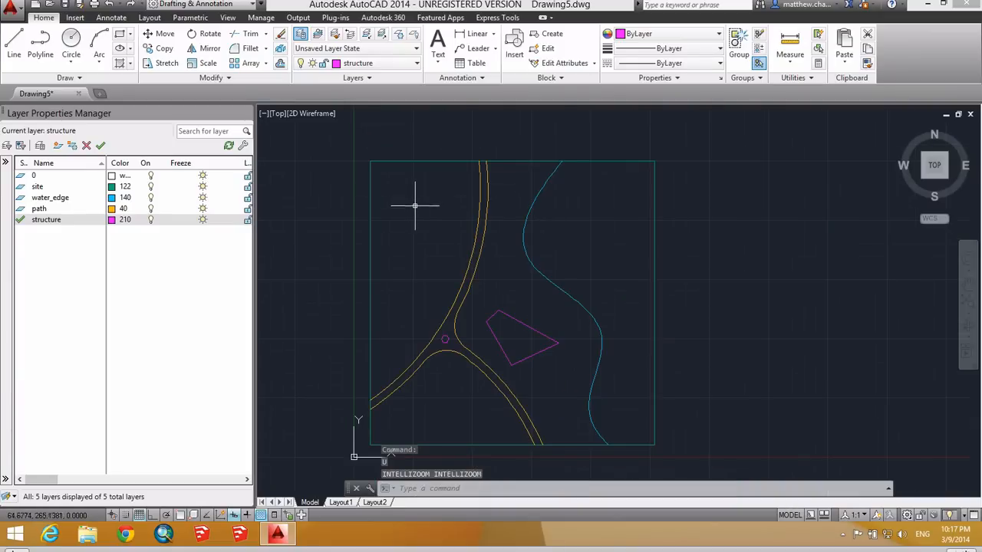
Step: Draw an eight-sided polygon inscribed in a circle of radius 12 near the site's northwest corner
type("polygon")
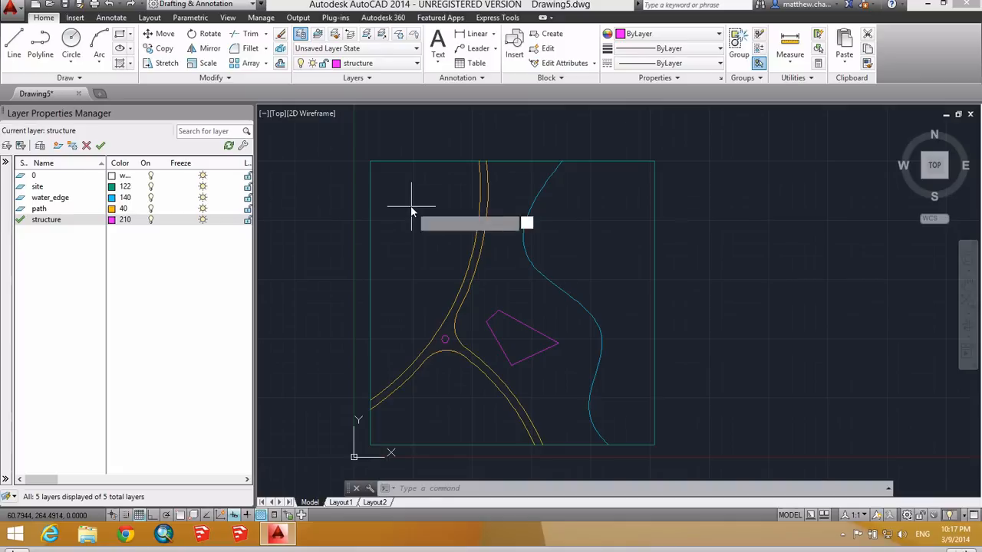
key("Return")
type("8")
key("Return")
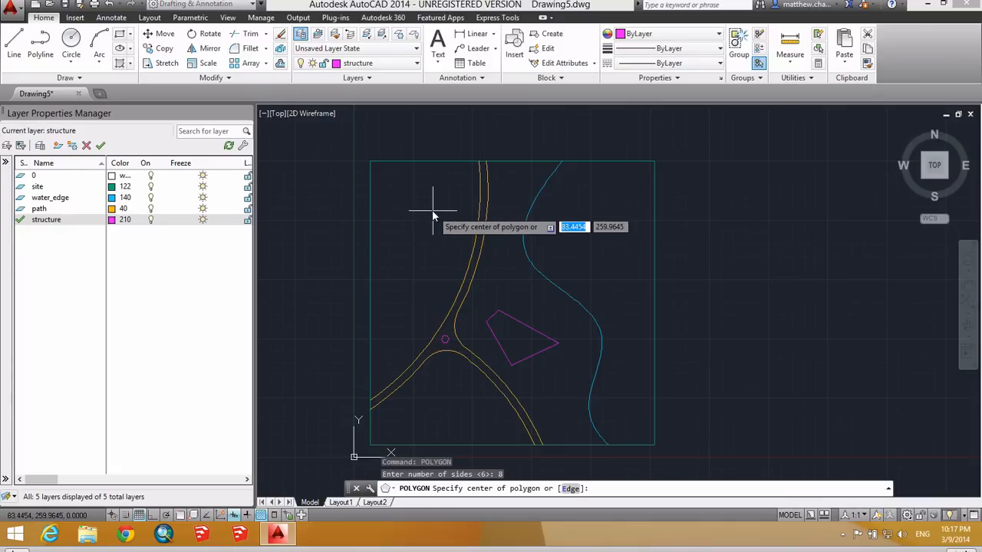
left_click(403, 197)
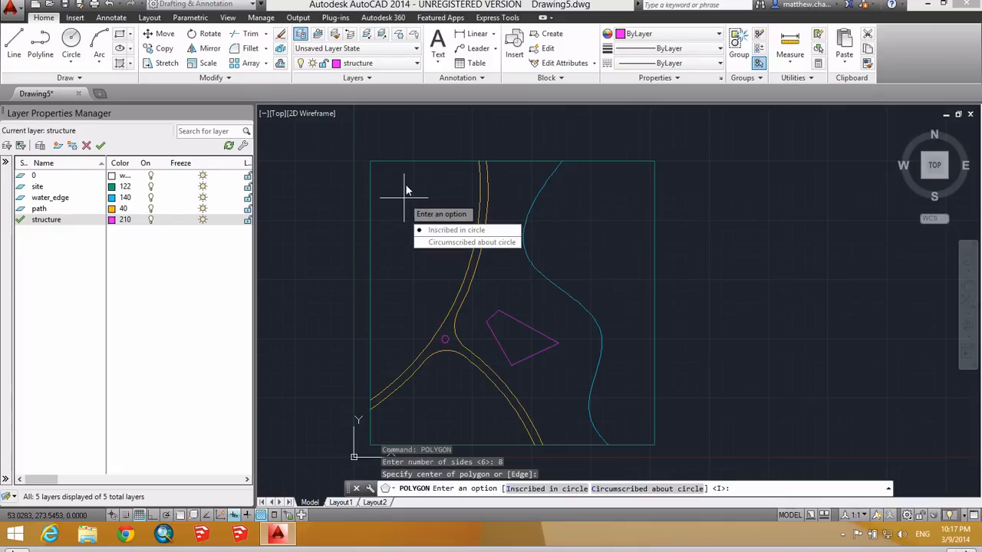
left_click(433, 230)
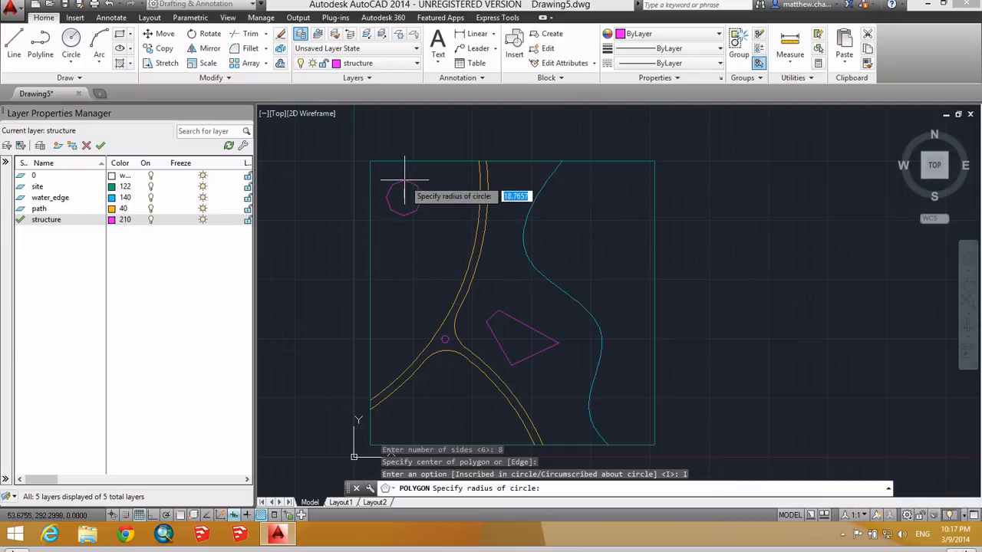
type("12")
key("Return")
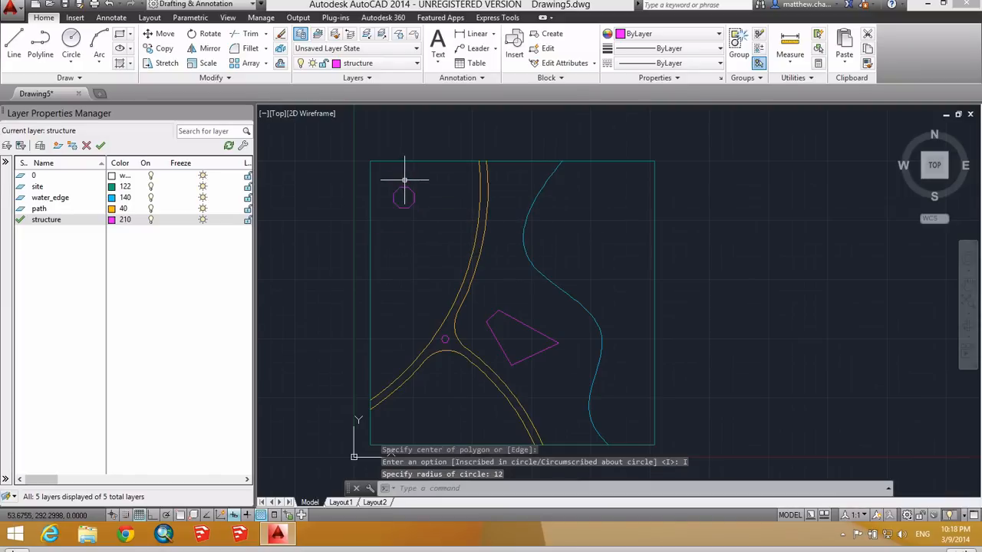
Step: Draw a line across the octagon from its upper-left vertex to the opposite lower-right vertex, using one-time endpoint snaps
scroll(396, 193, "up", 5)
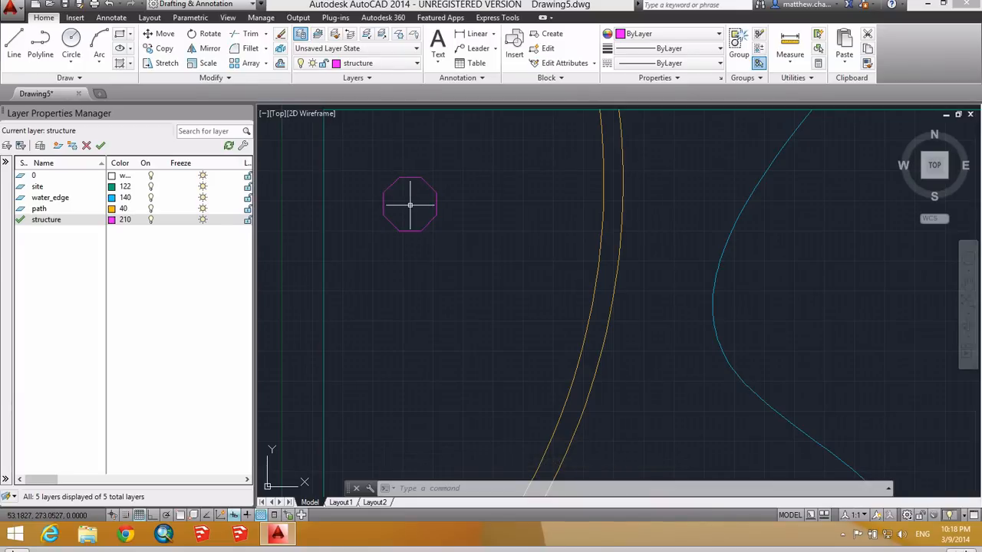
type("l")
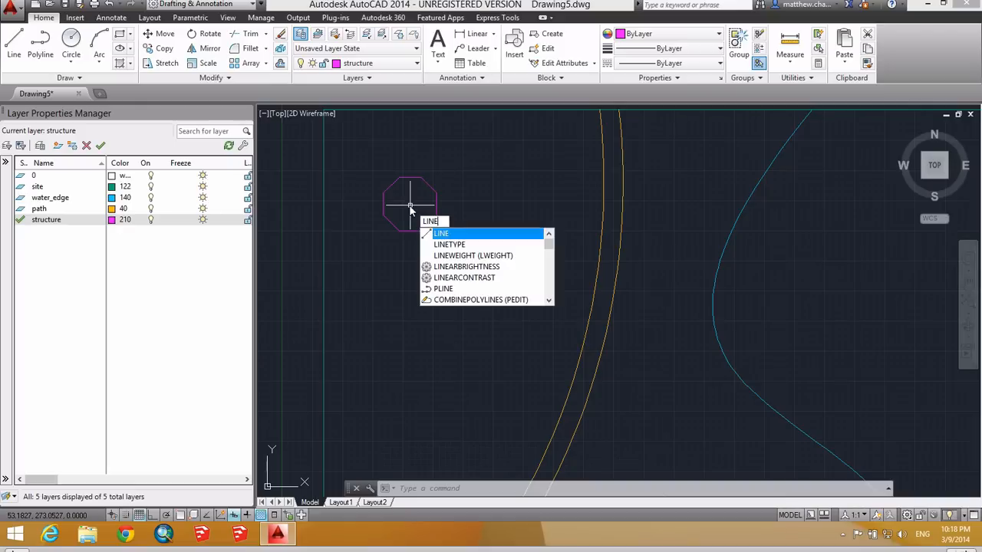
key("Return")
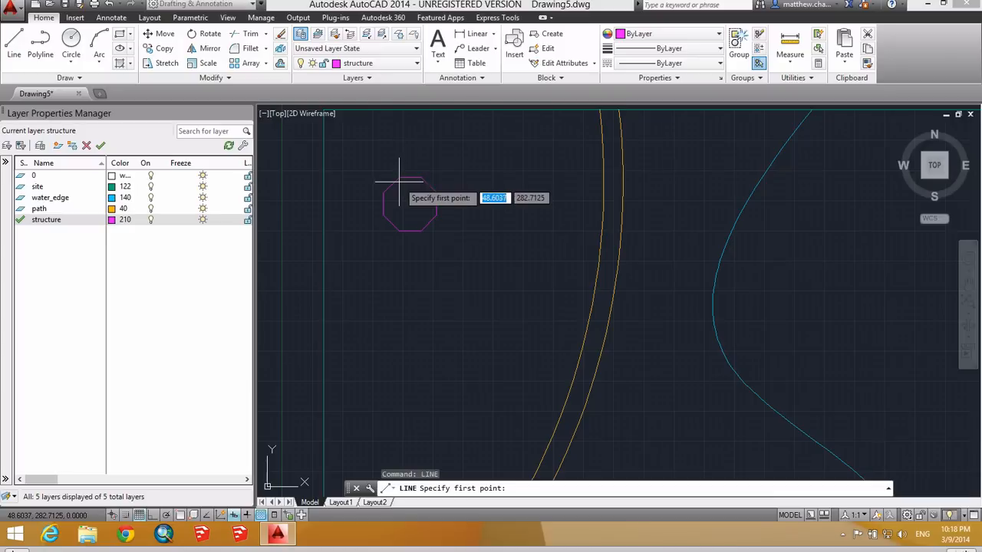
right_click(400, 185, "shift")
left_click(440, 267)
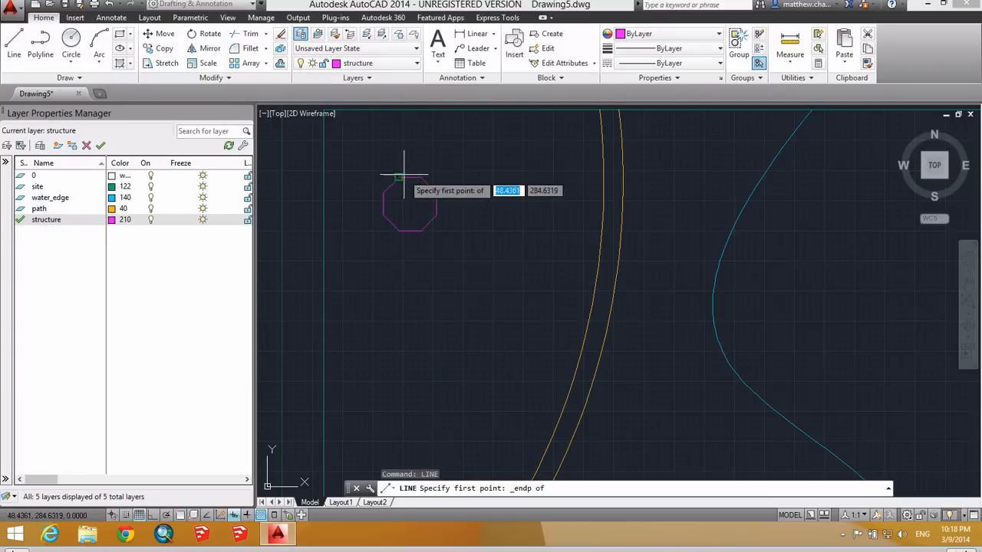
left_click(398, 178)
right_click(421, 226, "shift")
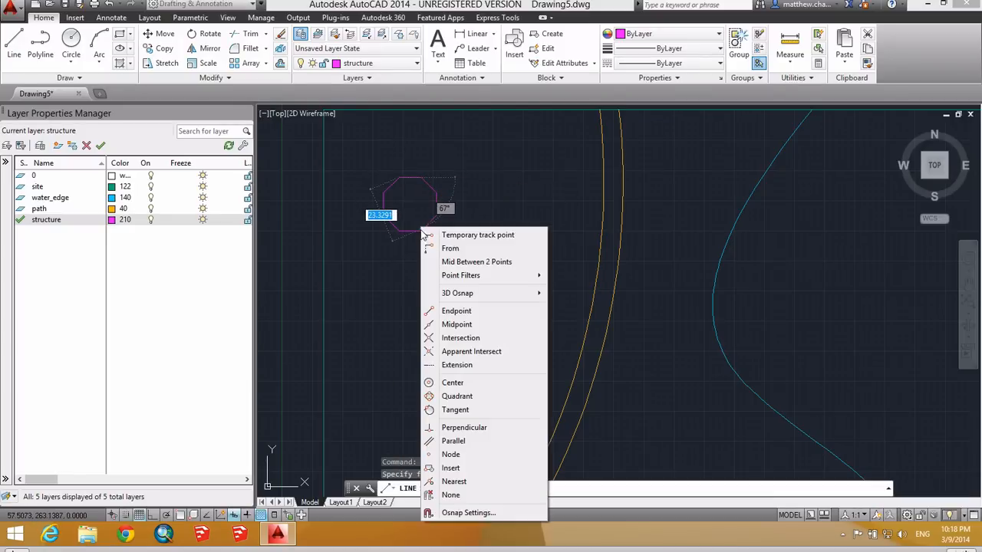
left_click(460, 312)
left_click(414, 230)
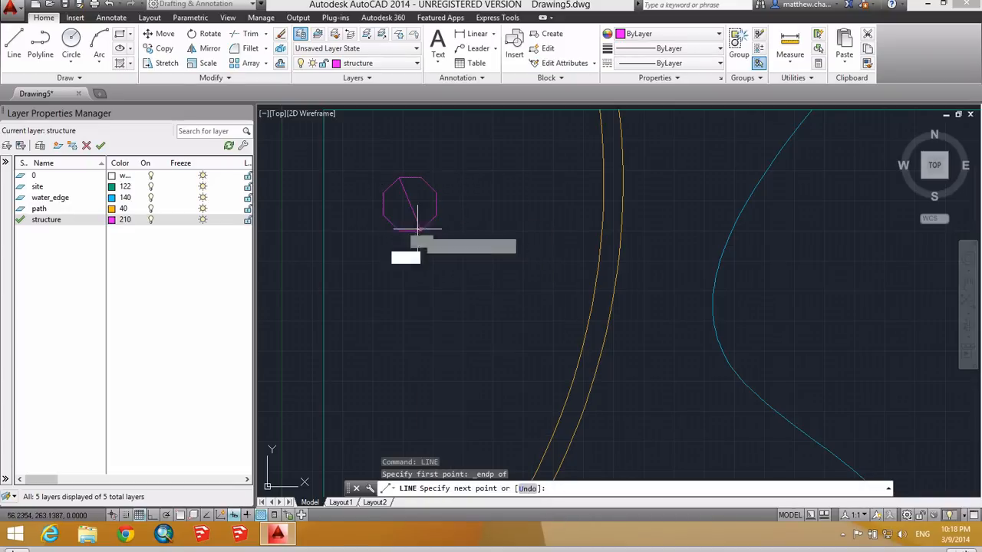
key("Escape")
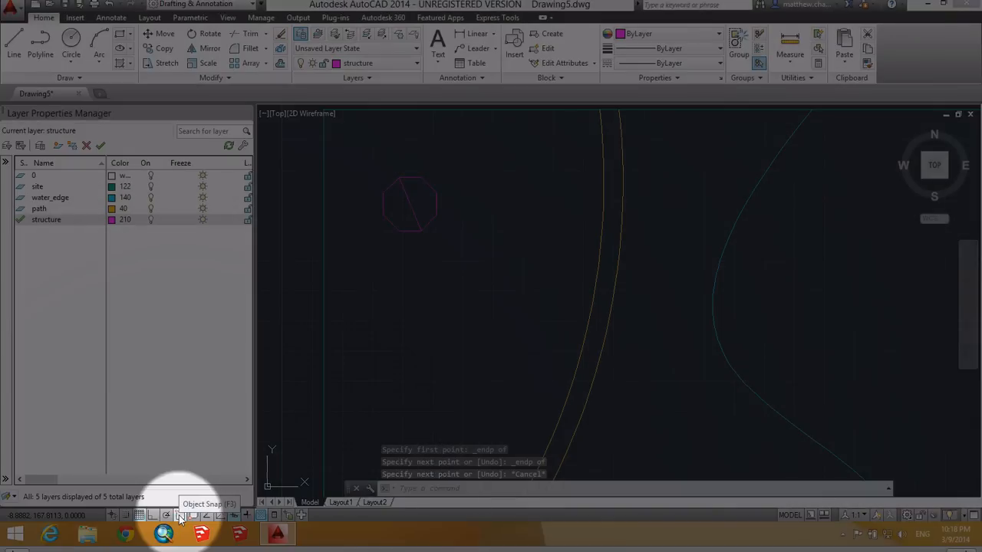
Step: Turn on running object snap and review its snap modes in the drafting settings
left_click(181, 517)
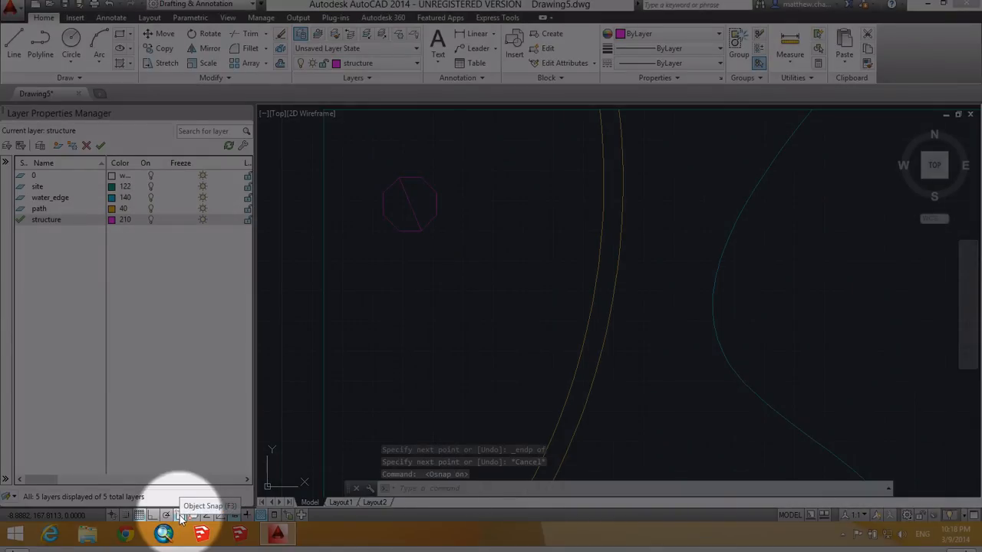
right_click(180, 518)
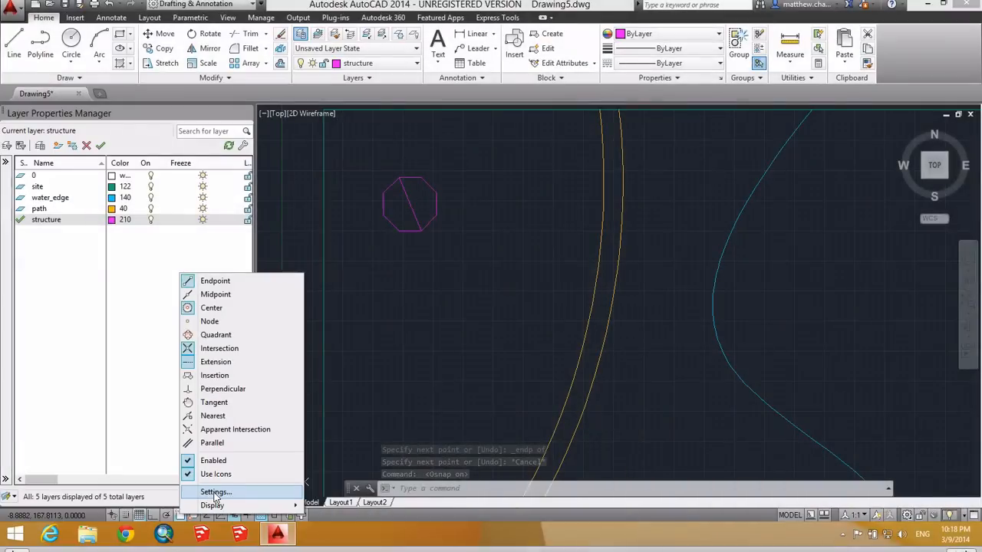
left_click(215, 492)
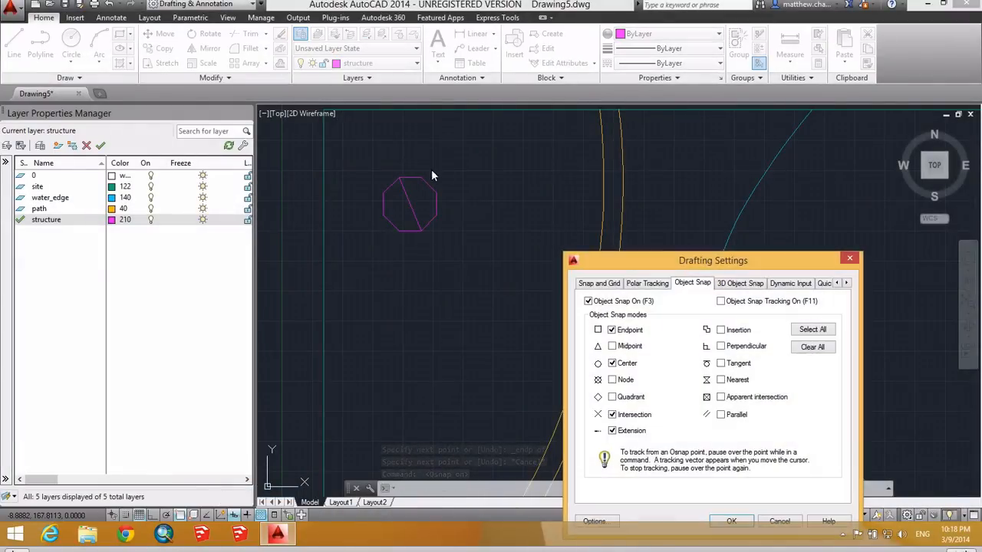
left_click_drag(621, 263, 472, 134)
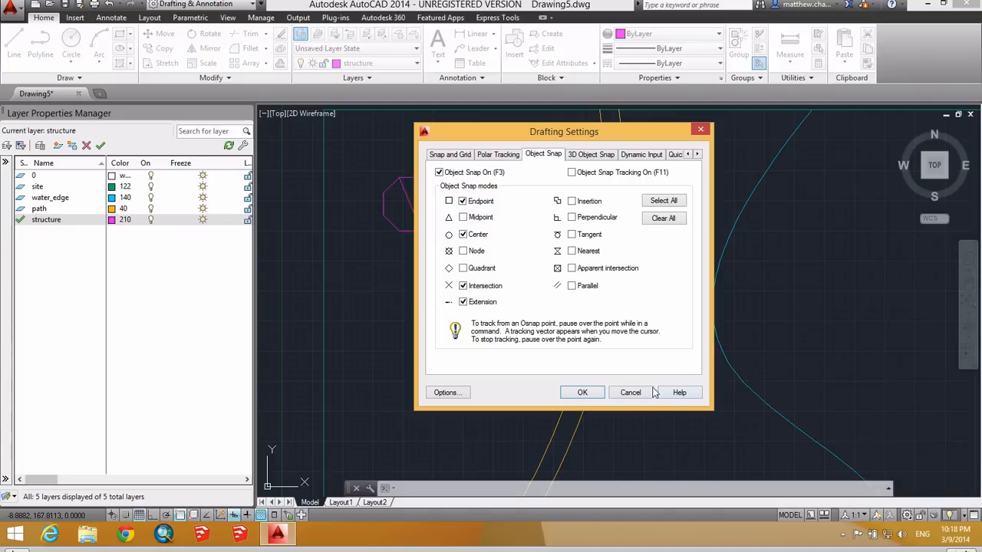
left_click(599, 392)
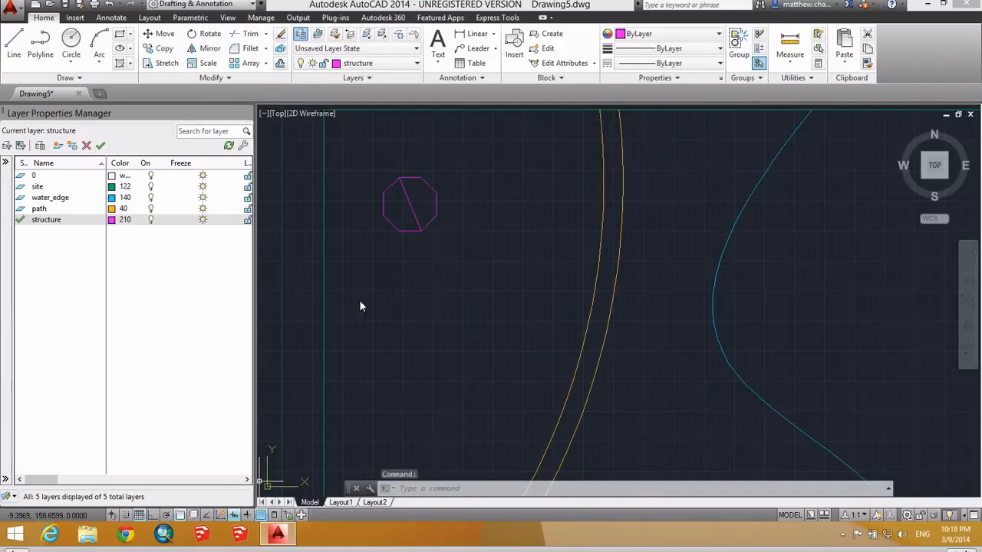
Step: Draw three more lines joining the remaining pairs of opposite octagon vertices, snapping to the endpoints
type("lin")
key("Return")
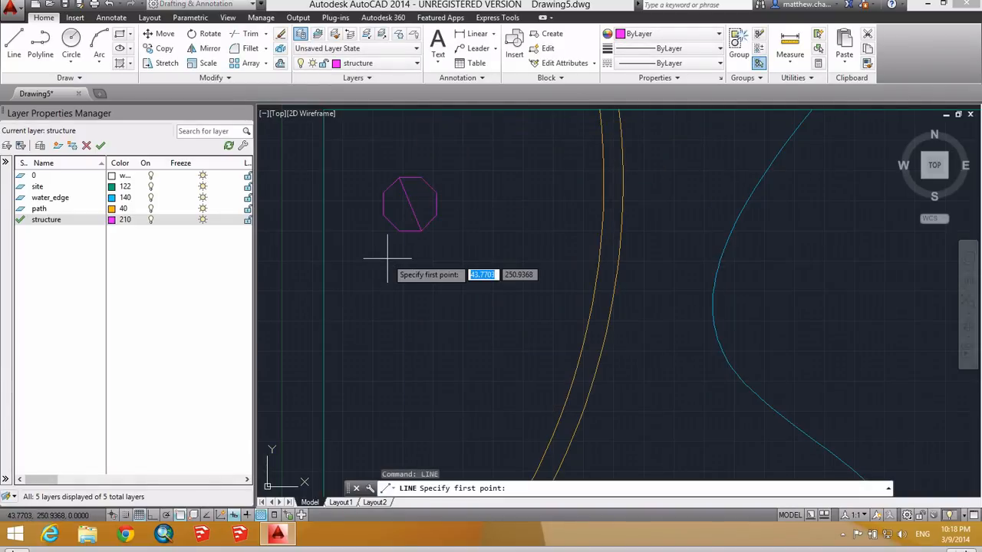
left_click(383, 193)
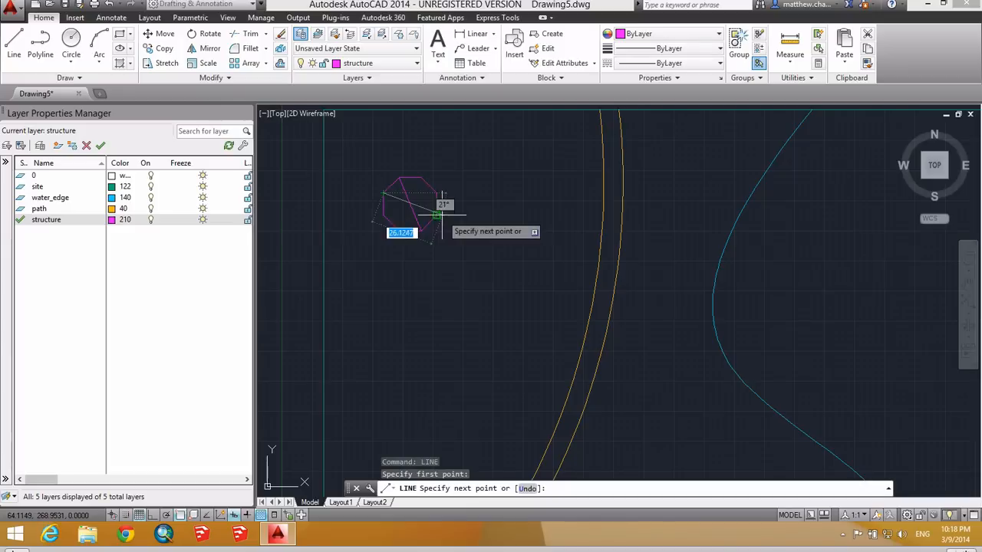
left_click(436, 215)
key("Return")
key("Return")
left_click(437, 193)
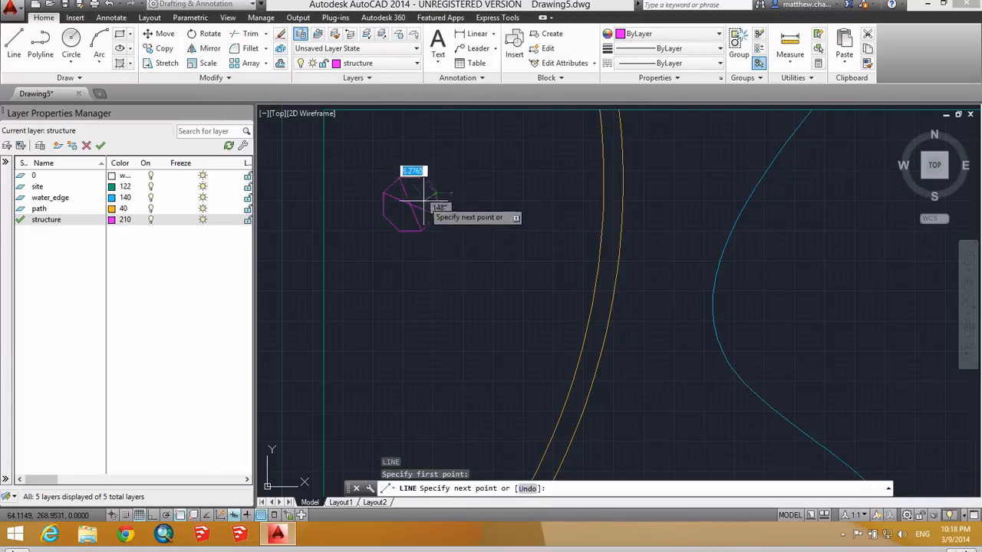
left_click(383, 213)
key("Return")
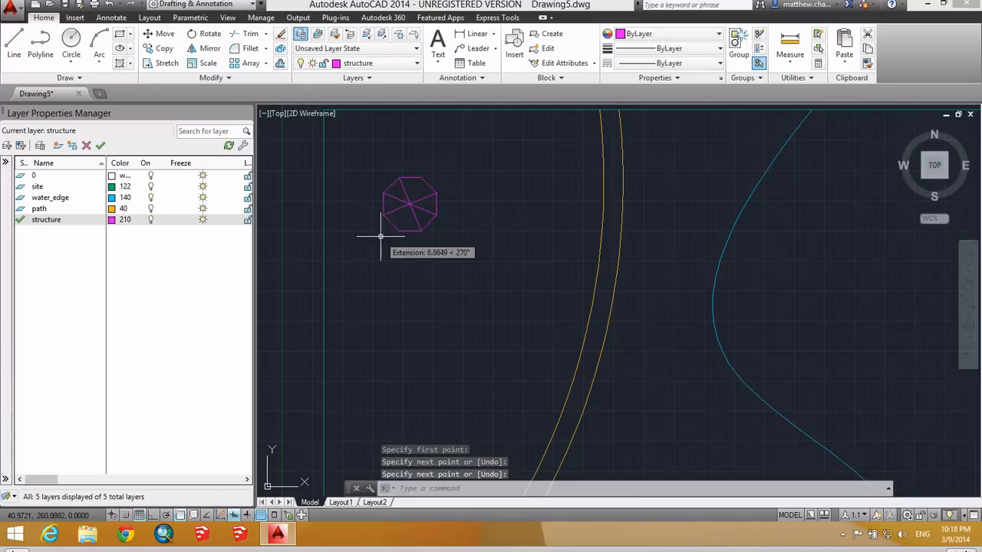
key("Return")
left_click(399, 231)
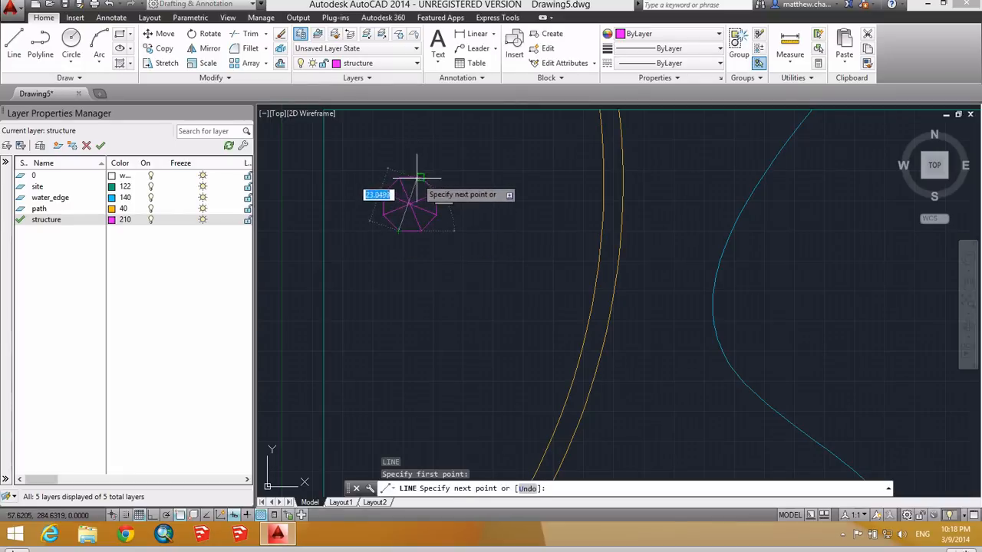
left_click(422, 179)
key("Escape")
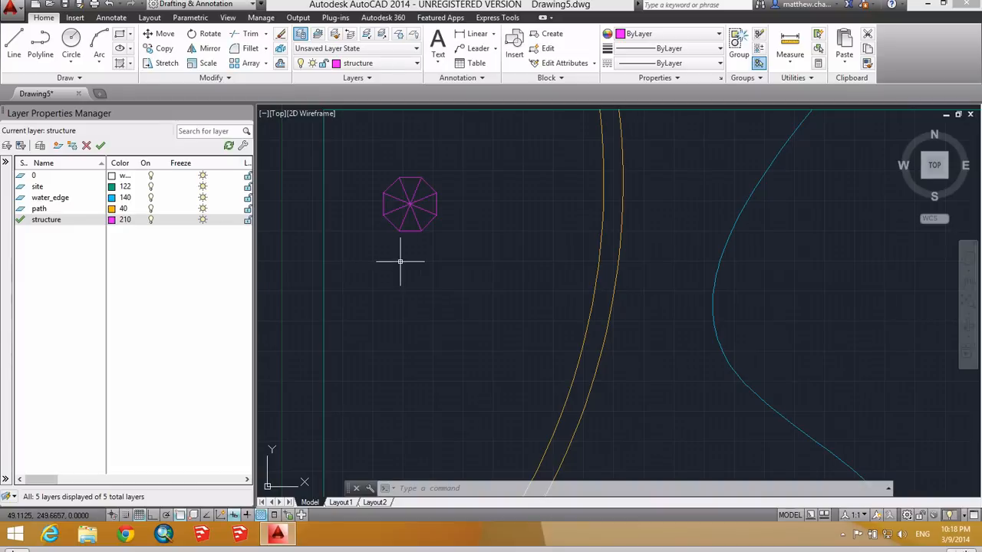
Step: Create a layer named sand and set its color to index 51
scroll(400, 262, "down", 4)
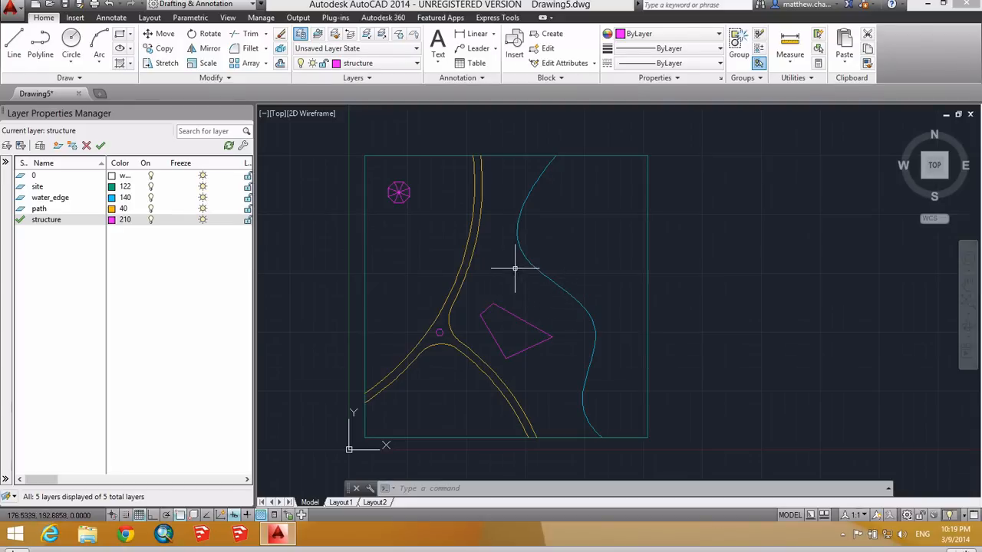
scroll(512, 246, "up", 3)
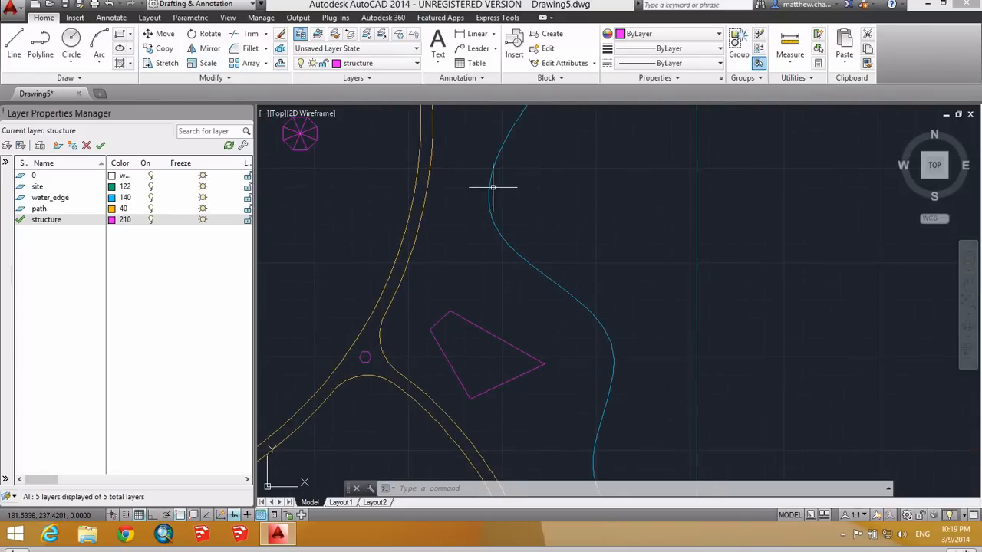
left_click(59, 146)
type("san")
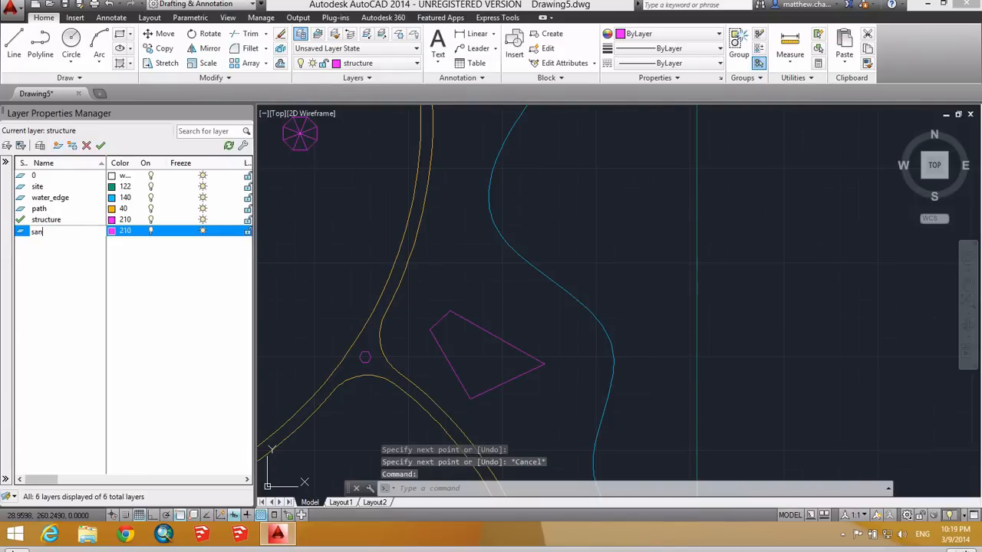
type("d")
key("Return")
left_click(114, 232)
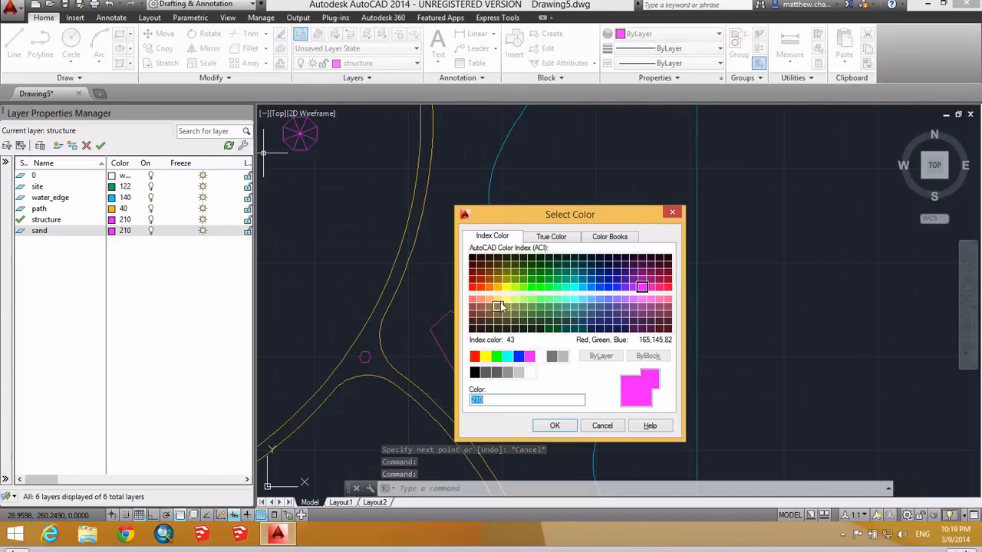
left_click(507, 300)
left_click(555, 426)
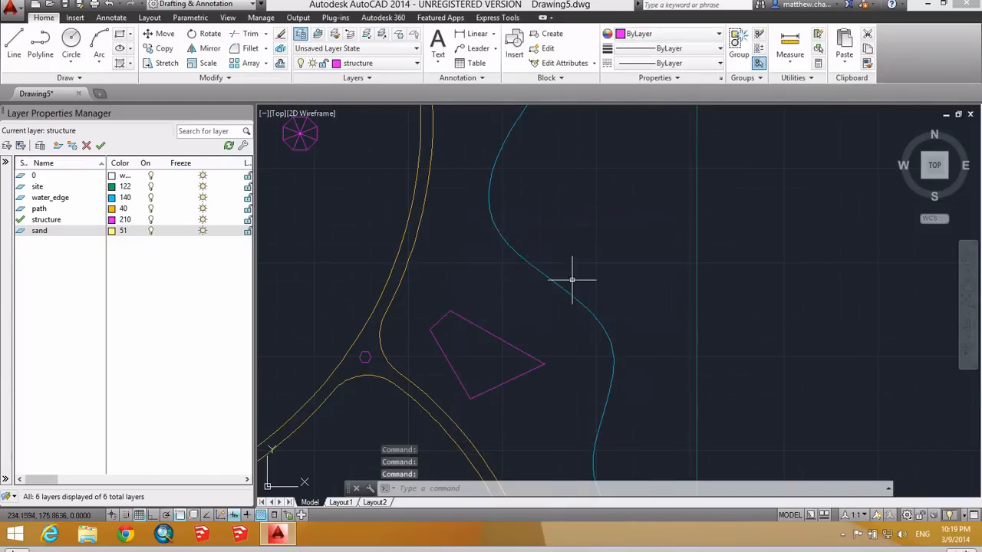
Step: Start a spline, turn off running object snap, and review the object snap modes in the drafting settings
type("SPLINE")
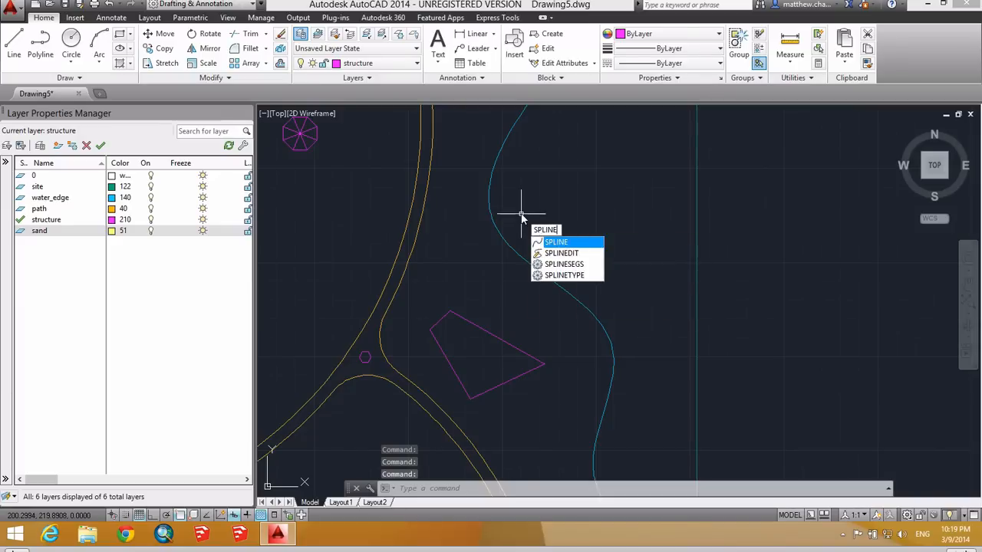
key("Return")
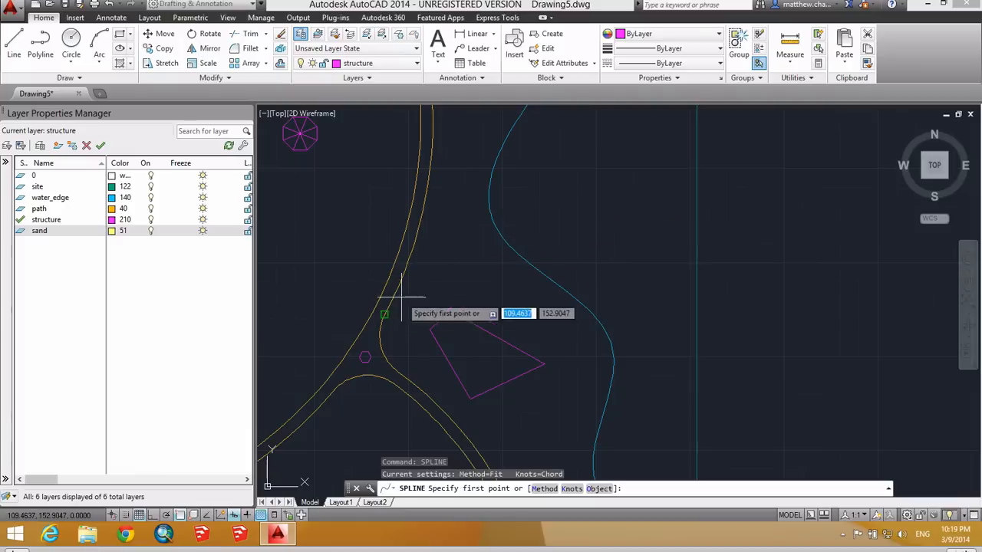
left_click(178, 517)
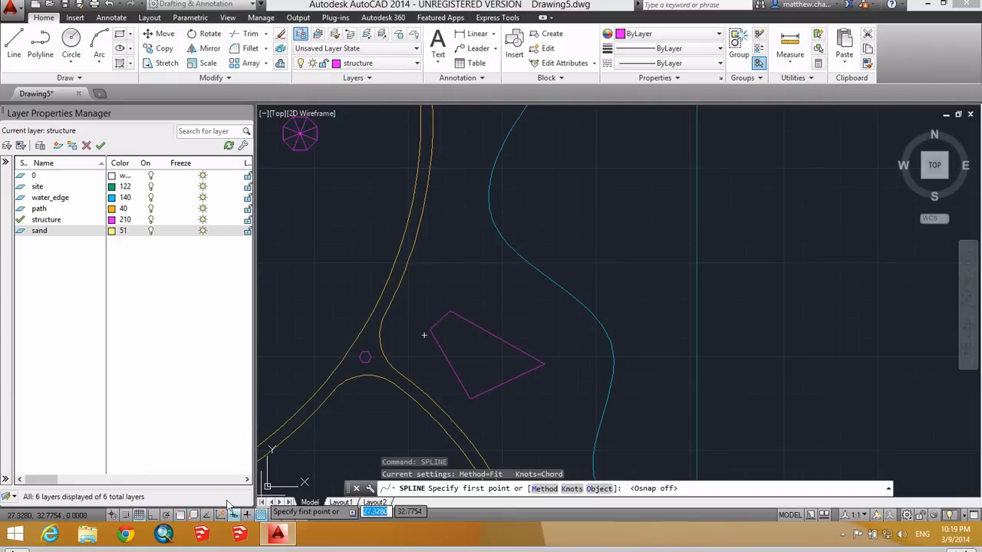
right_click(181, 514)
left_click(218, 492)
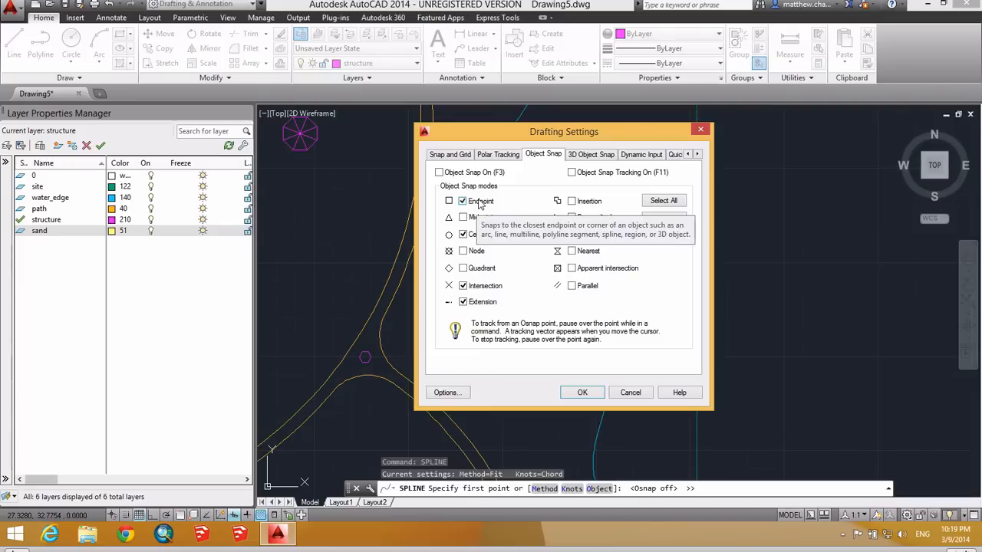
left_click(701, 130)
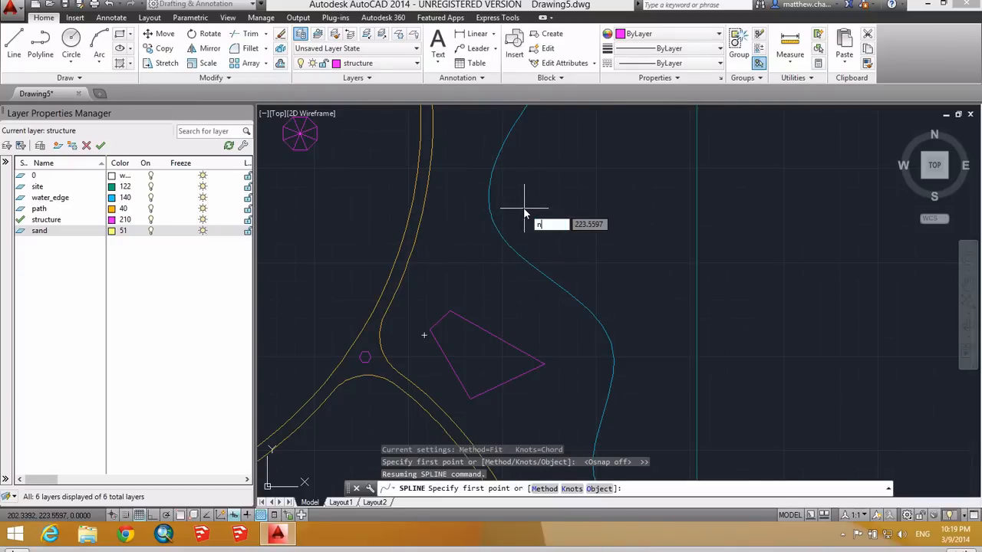
key("Return")
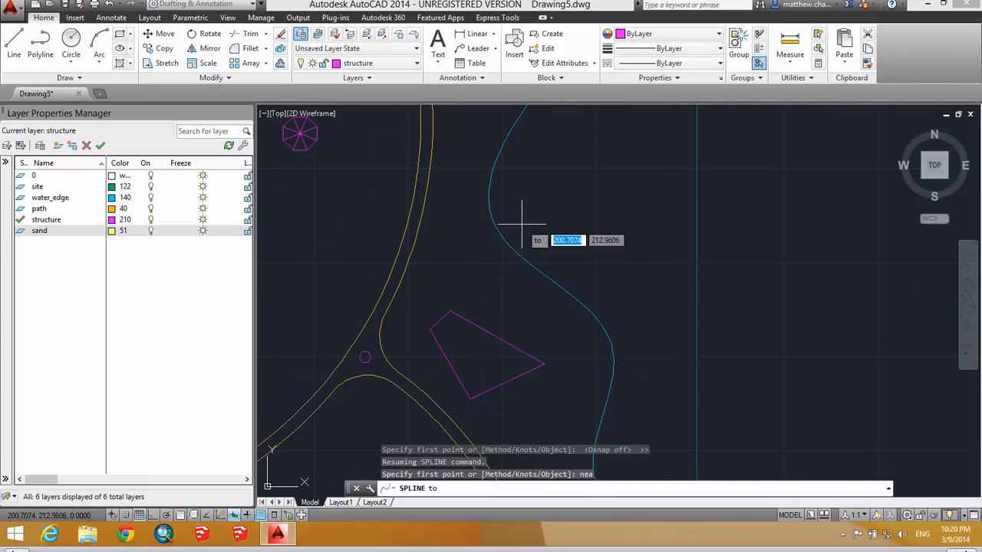
left_click(488, 204)
left_click(448, 234)
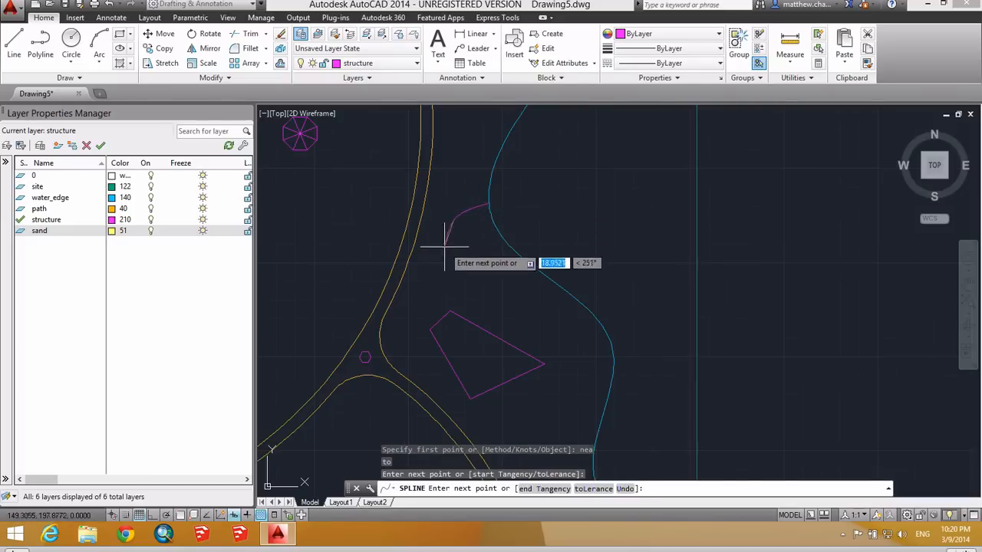
left_click(451, 261)
left_click(476, 282)
left_click(506, 292)
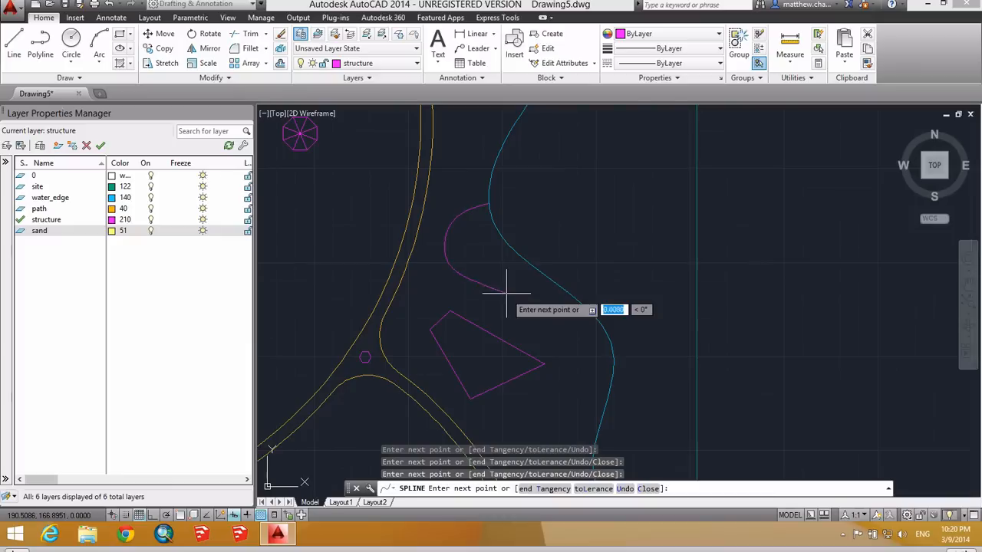
left_click(519, 320)
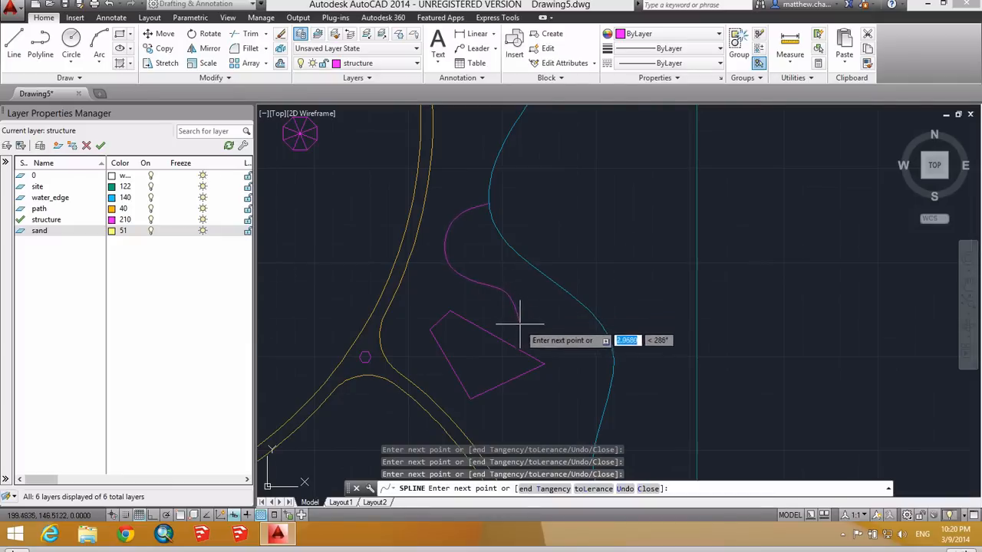
left_click(552, 346)
left_click(570, 340)
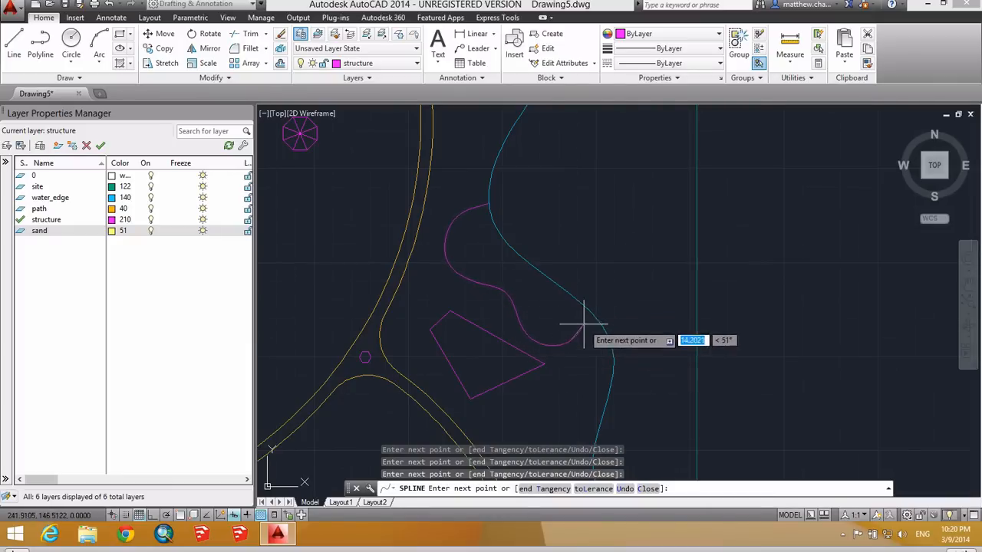
type("ne")
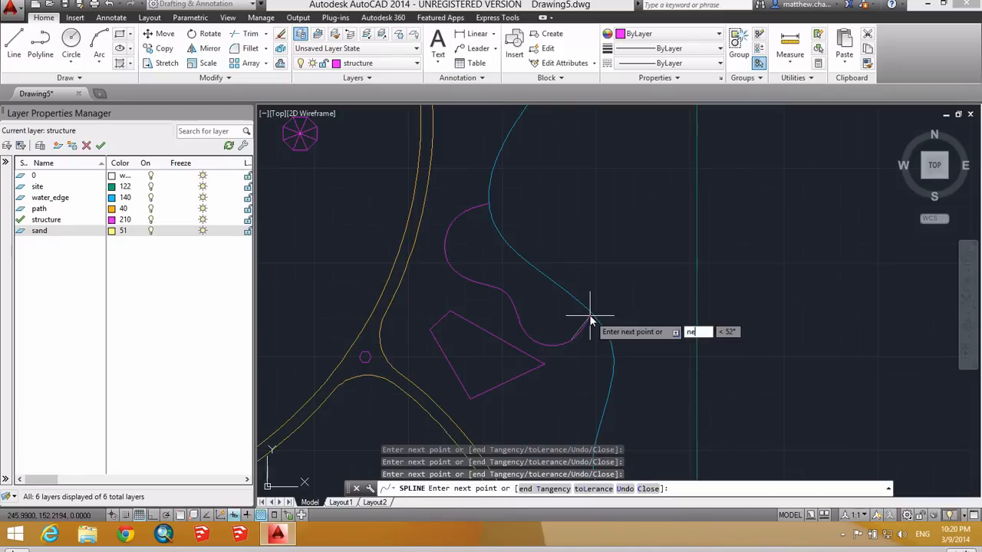
type("a")
key("Return")
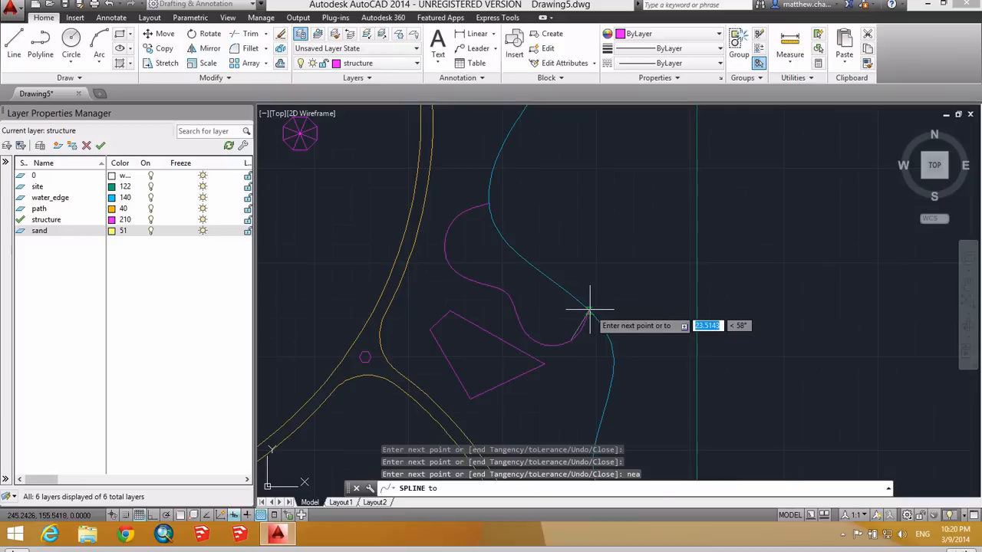
left_click(588, 312)
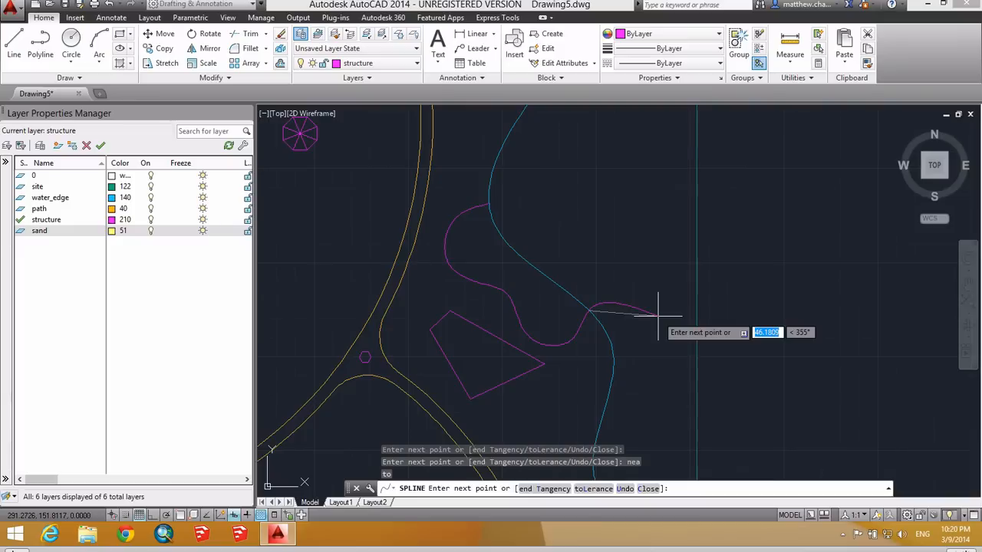
key("Escape")
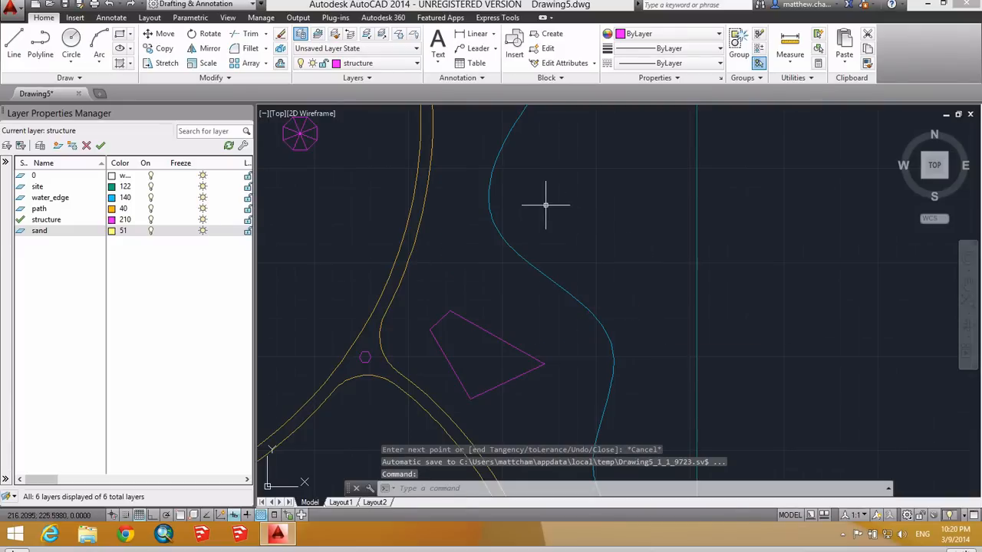
Step: Draw a curving spline on the land side of the water edge, starting and ending on that edge with one-time nearest snaps
type("spline")
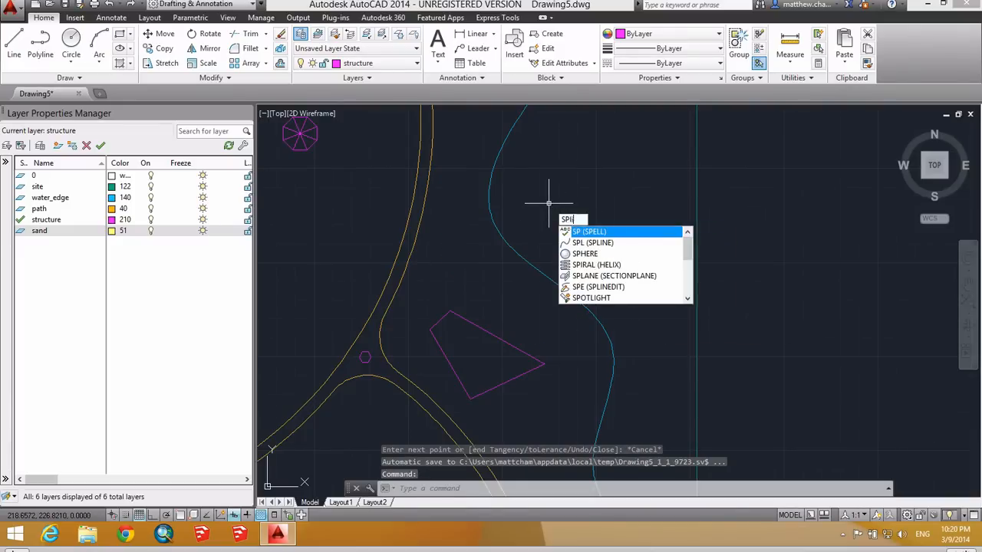
key("Return")
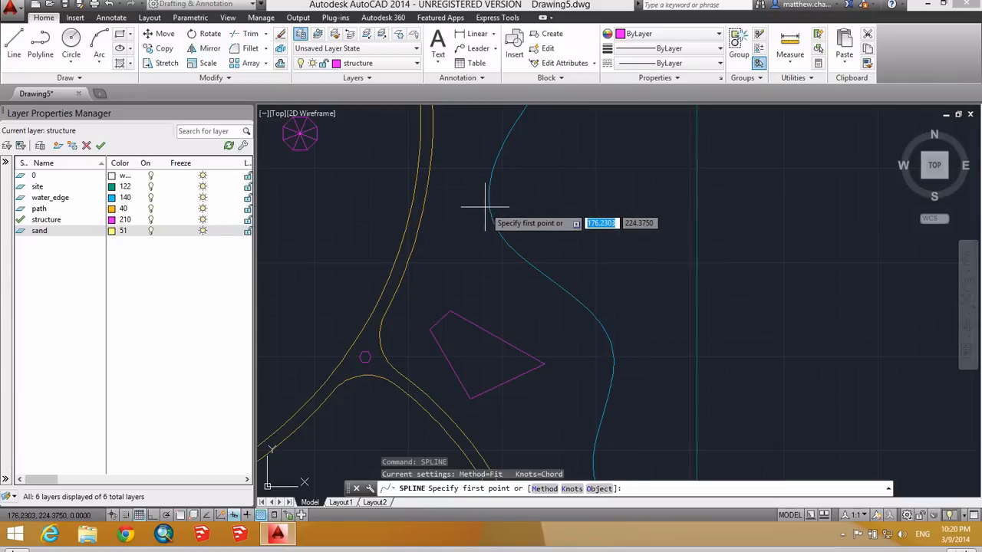
type("nea")
key("Return")
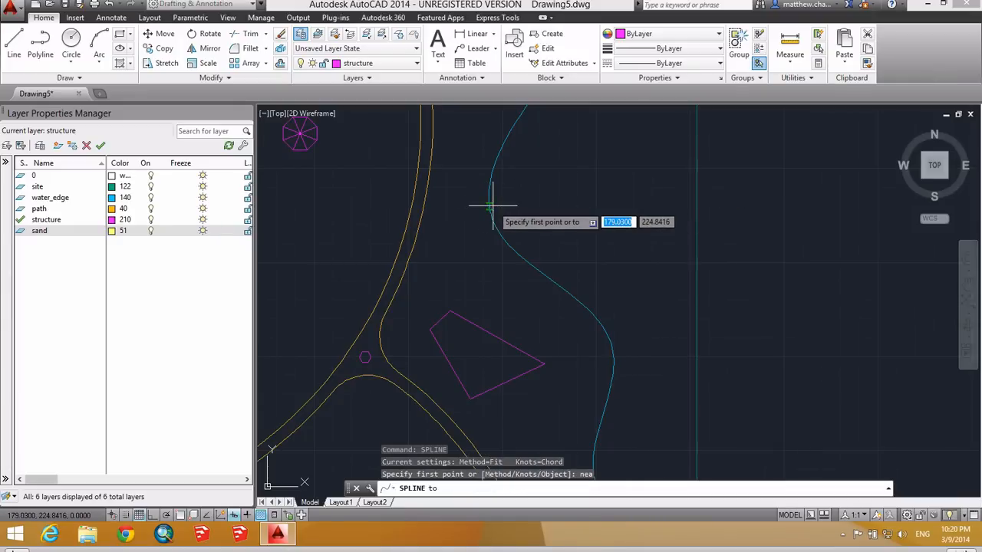
left_click(480, 209)
left_click(452, 224)
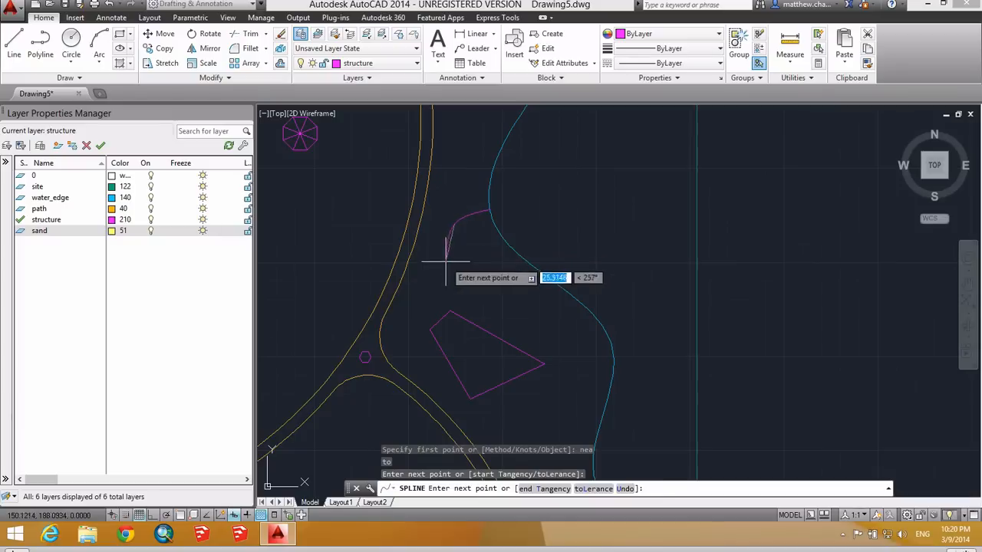
left_click(445, 262)
left_click(461, 289)
left_click(490, 297)
left_click(522, 311)
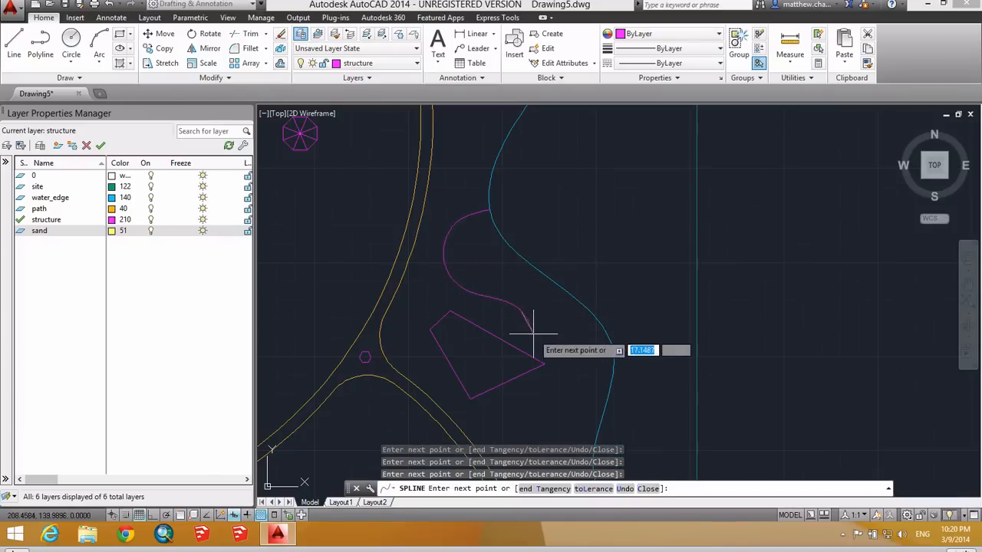
left_click(554, 342)
type("nea")
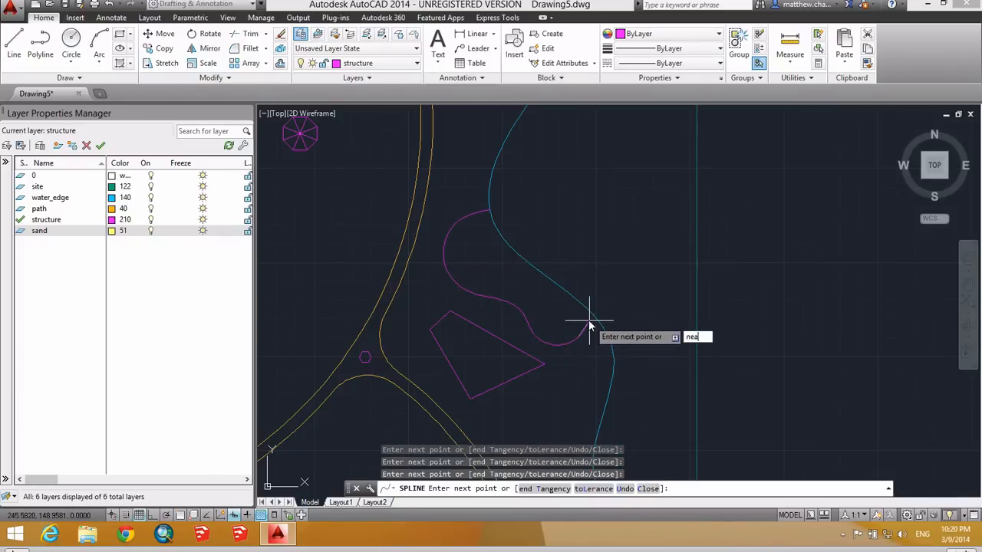
key("Return")
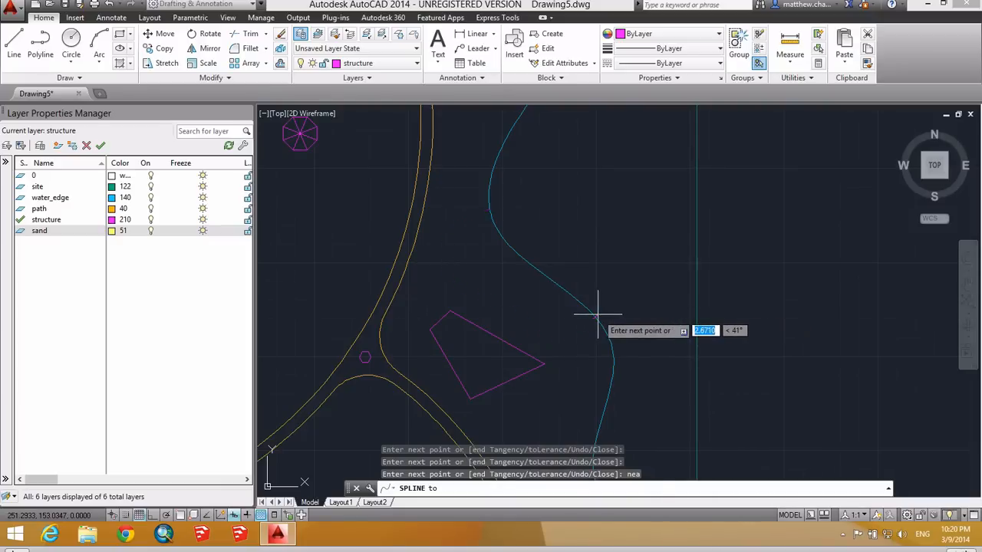
left_click(597, 316)
key("Return")
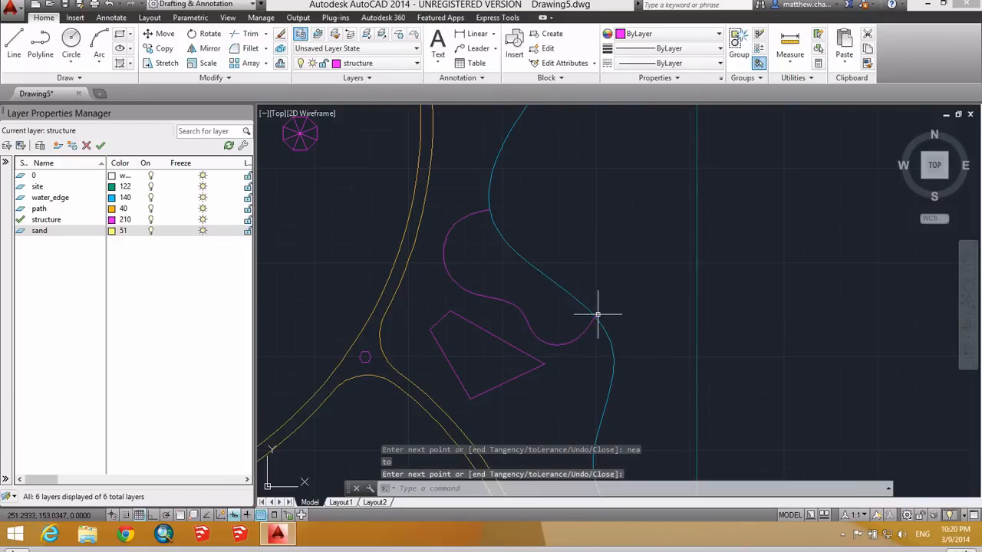
Step: Move the new spline beside the water edge to the sand layer and clear the selection
left_click(476, 278)
left_click(458, 245)
left_click(389, 64)
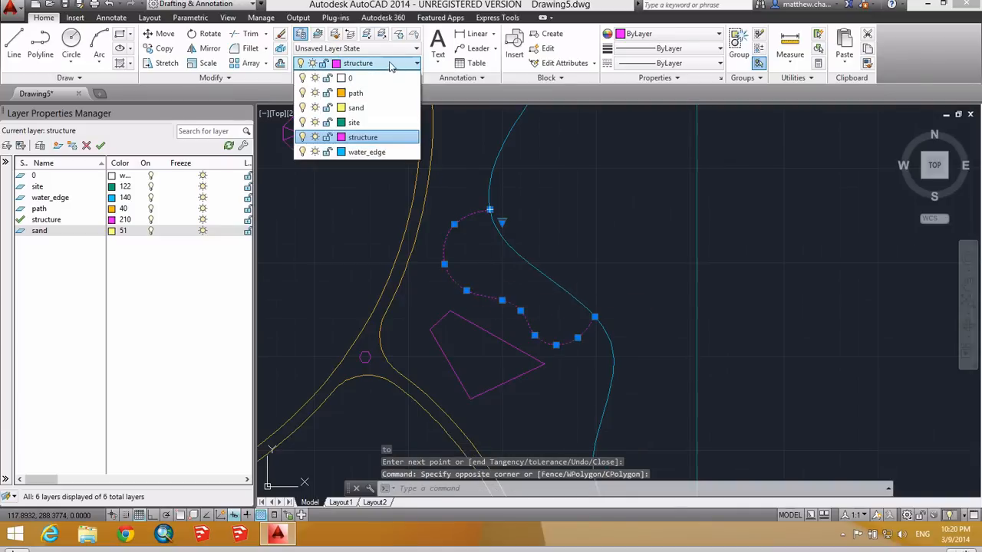
left_click(356, 107)
key("Escape")
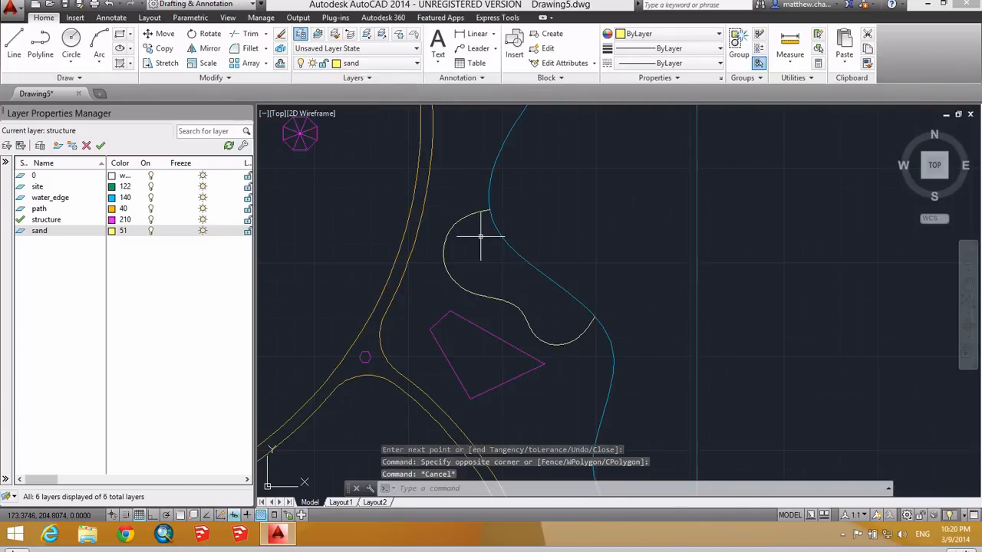
key("Escape")
scroll(481, 236, "down", 4)
scroll(515, 259, "up", 4)
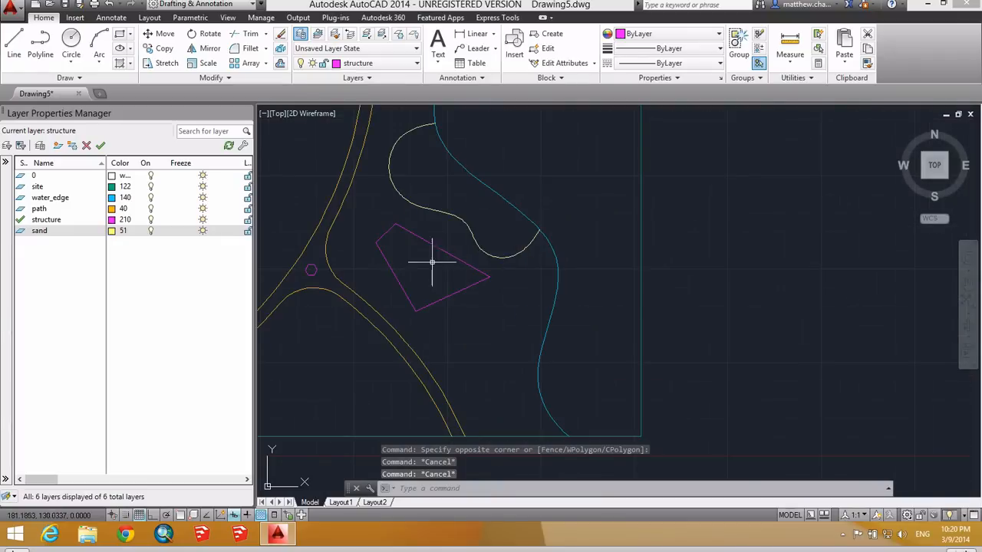
middle_click_drag(459, 290, 508, 286)
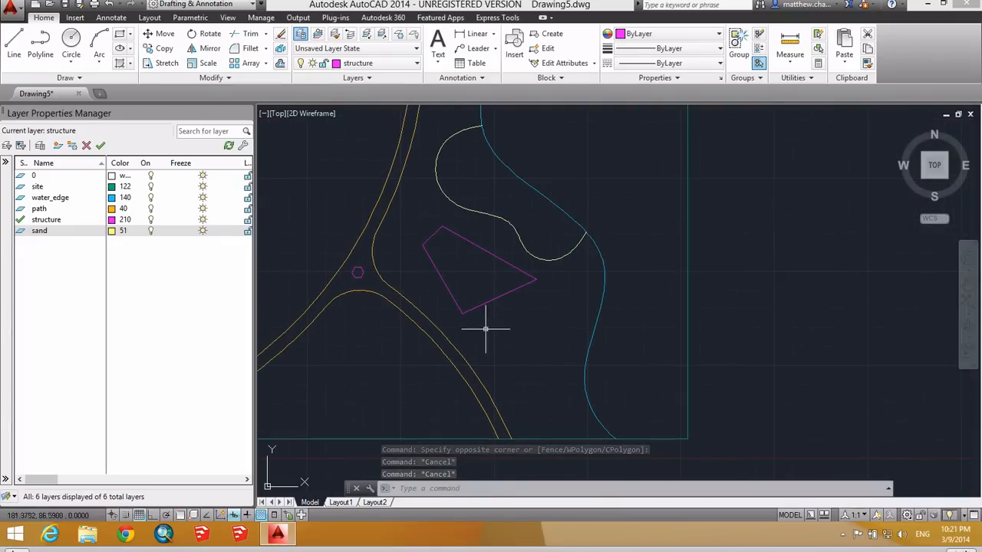
scroll(581, 281, "down", 4)
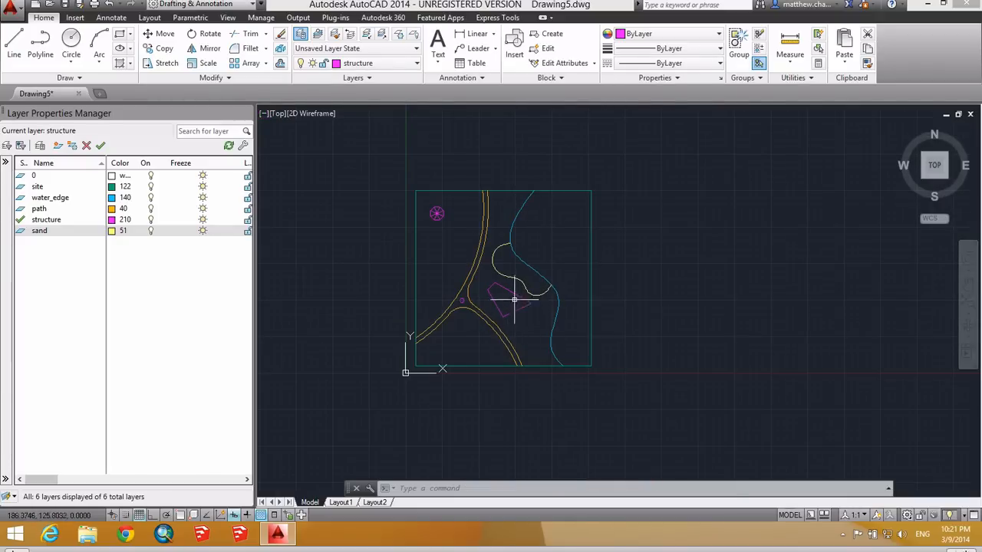
scroll(514, 305, "up", 4)
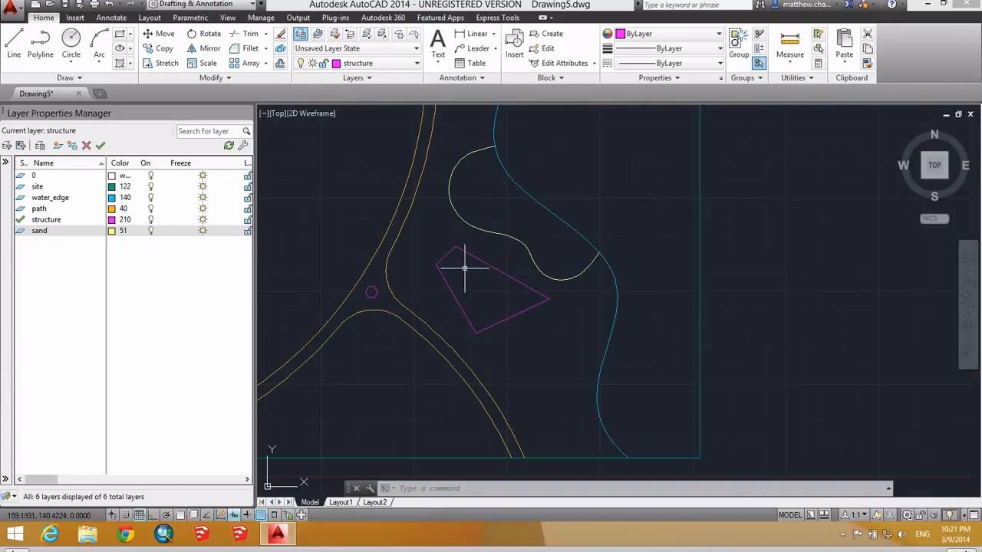
middle_click_drag(570, 320, 523, 304)
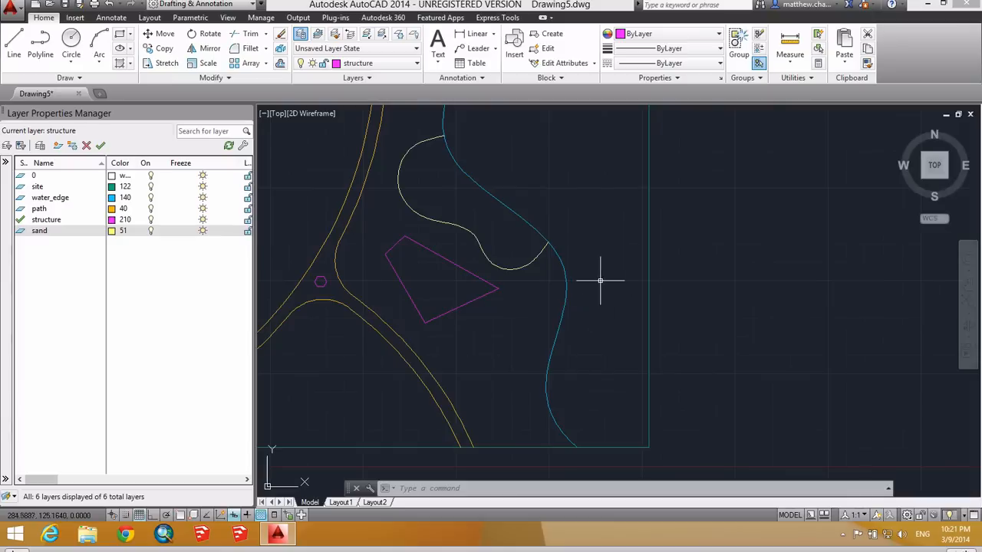
mouse_move(586, 304)
middle_mouse_down()
mouse_move(604, 353)
mouse_move(615, 310)
middle_mouse_up()
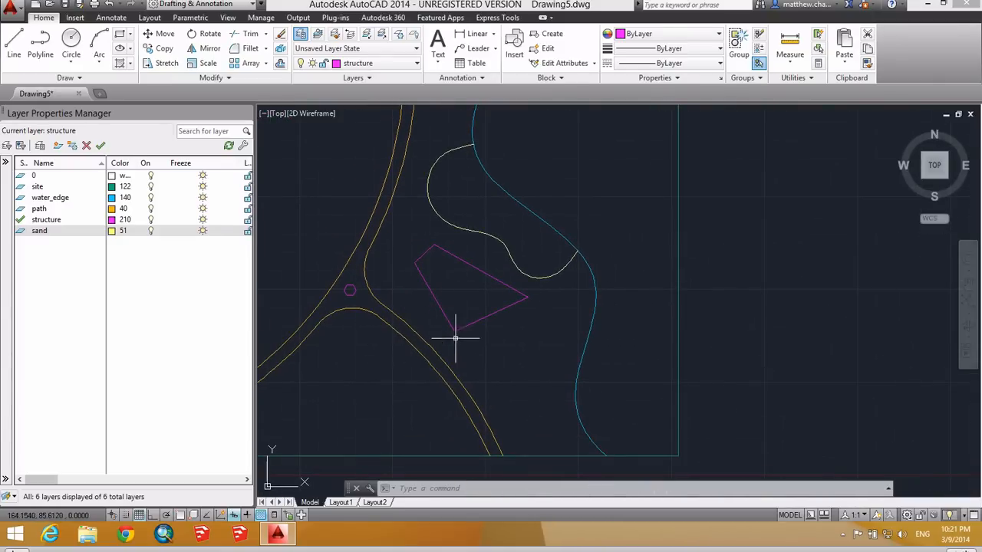
Step: Create a new layer named boardwalk
left_click(58, 145)
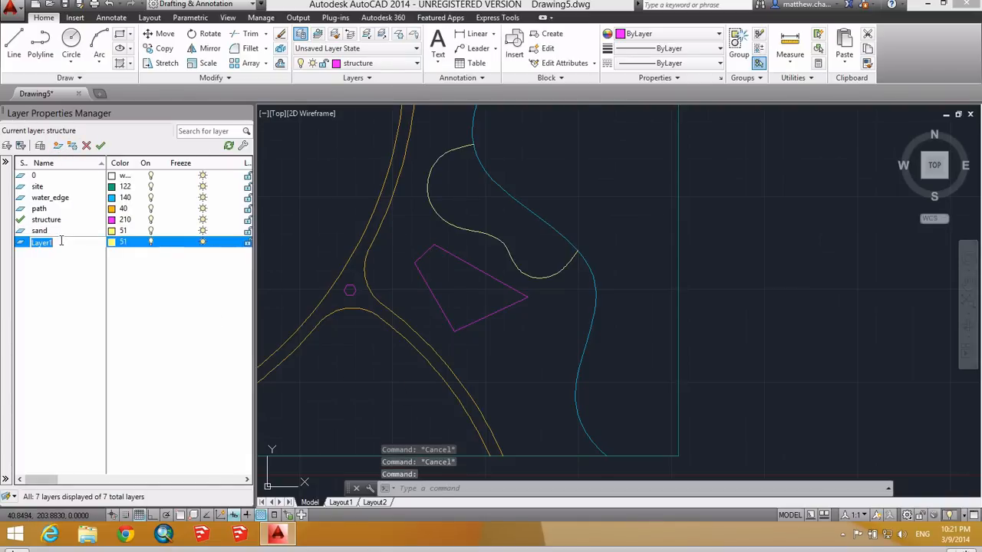
type("boardwalk")
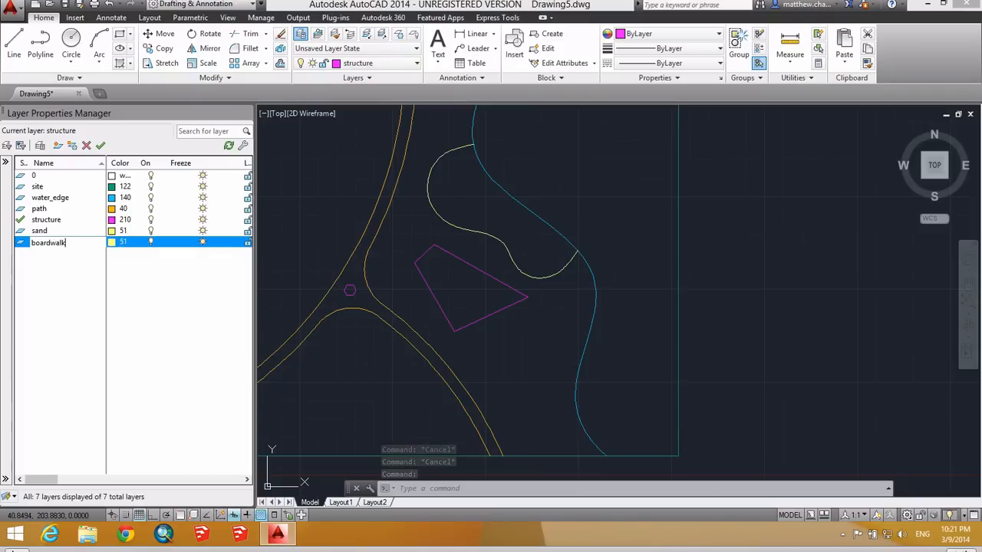
key("Return")
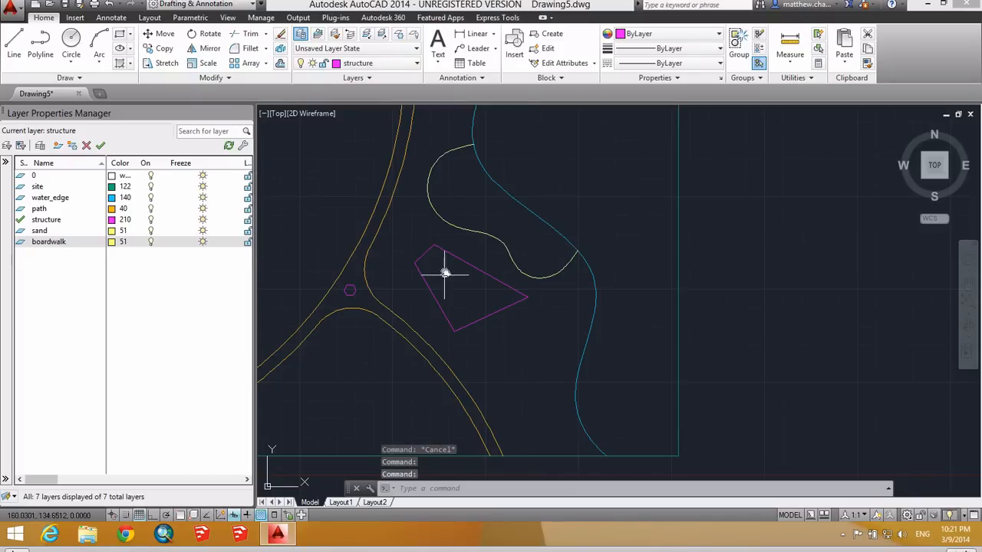
Step: Begin a polyline below the path junction and run it across the lower-right path into the quadrilateral structure
middle_click_drag(445, 272, 454, 239)
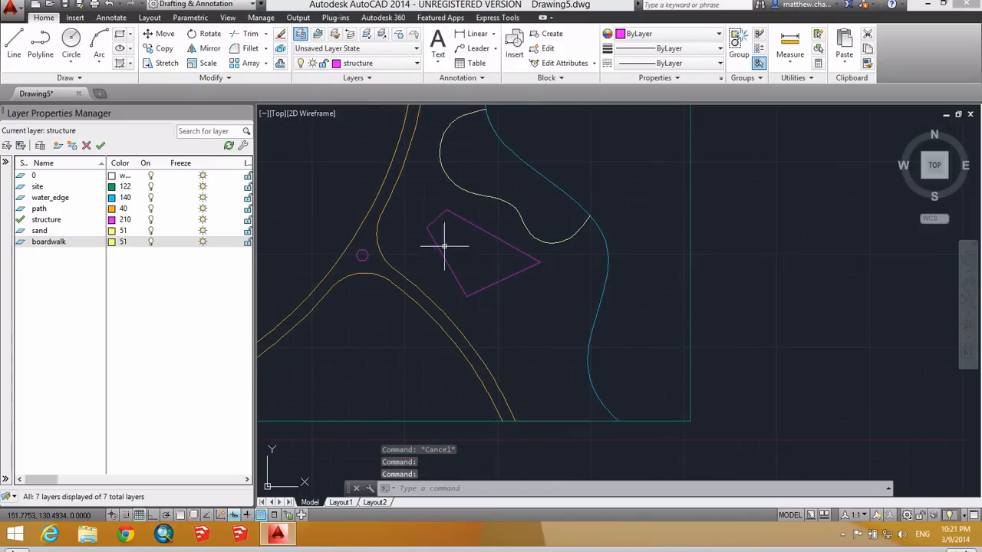
left_click(31, 46)
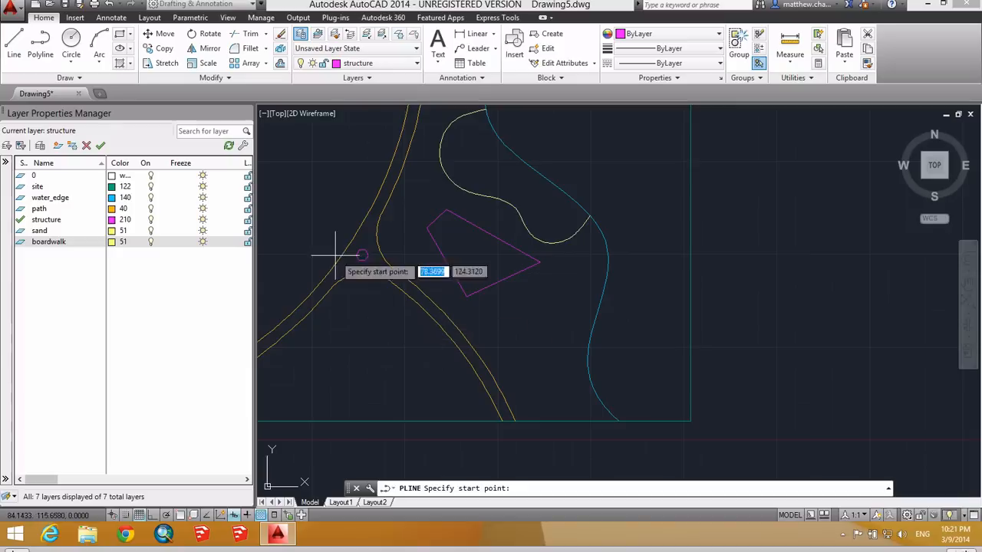
left_click(376, 317)
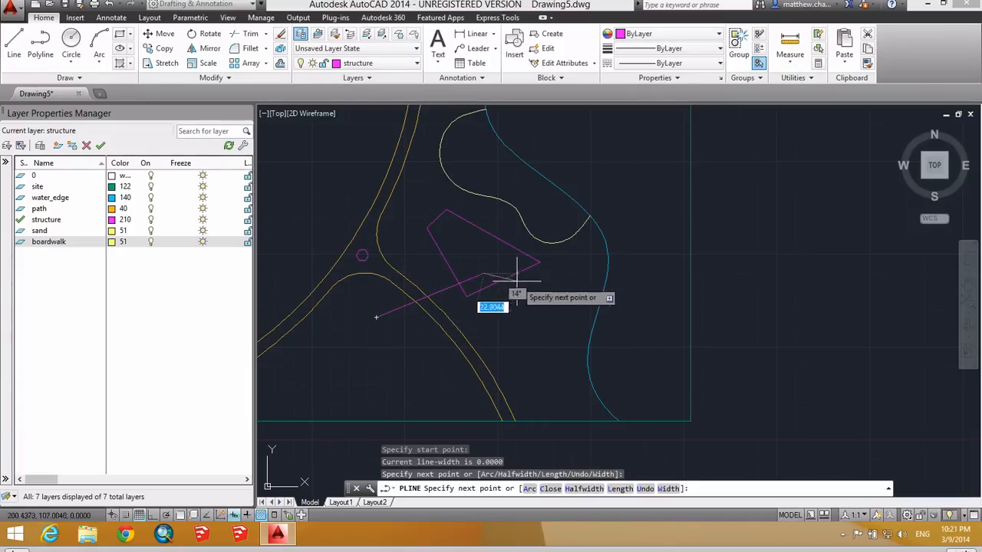
Step: Complete the boardwalk polyline across the water edge with a widened angular end, return it roughly parallel over the path, and close it
left_click(545, 287)
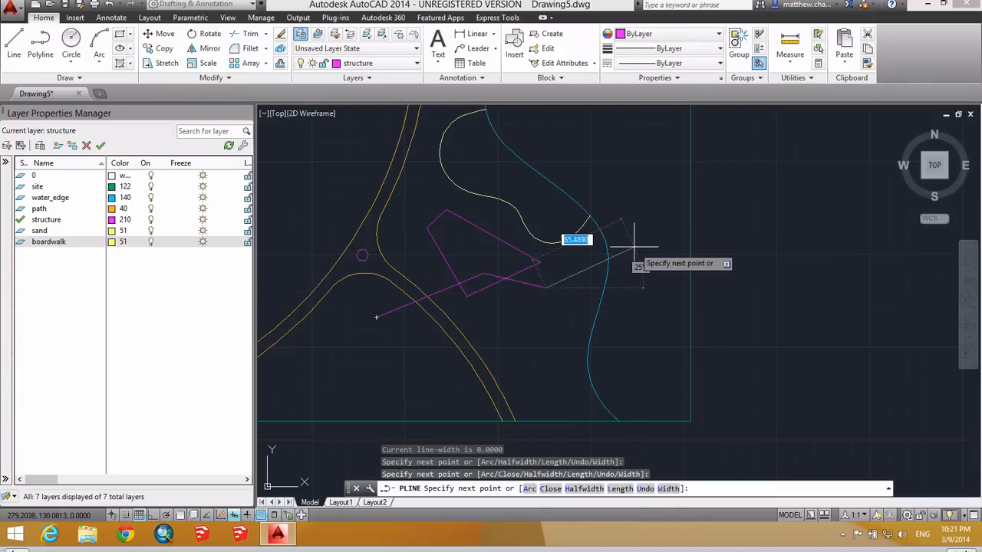
left_click(633, 247)
left_click(658, 253)
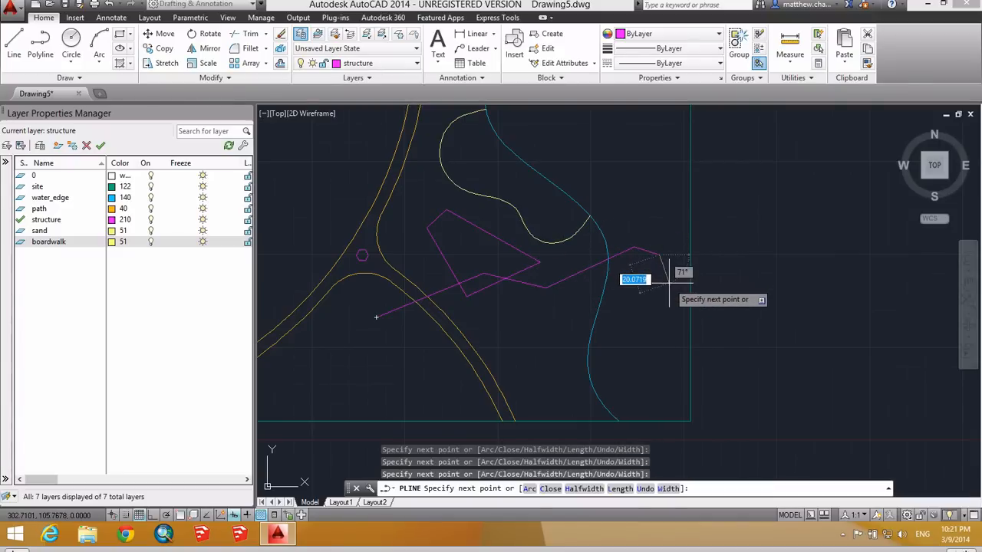
left_click(669, 280)
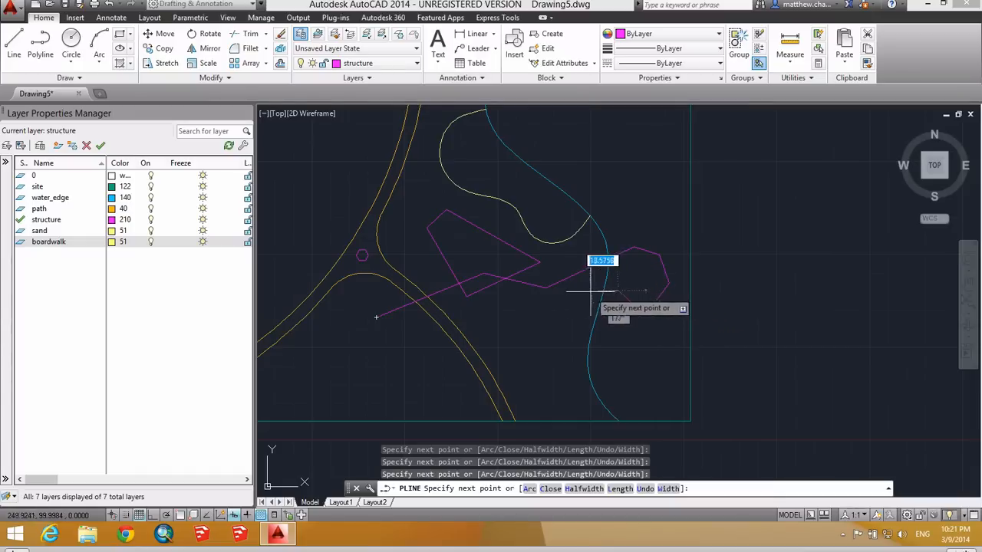
left_click(654, 303)
left_click(591, 308)
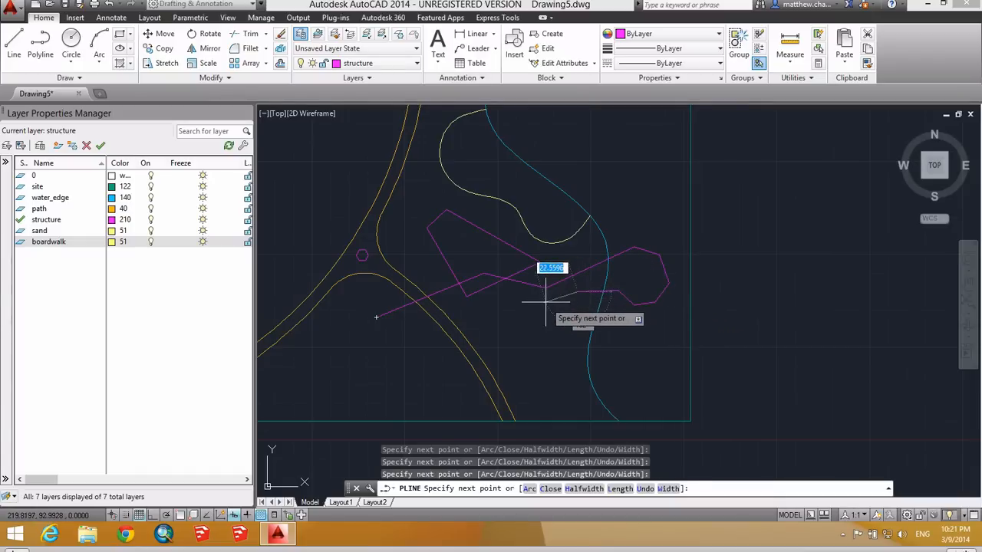
left_click(502, 291)
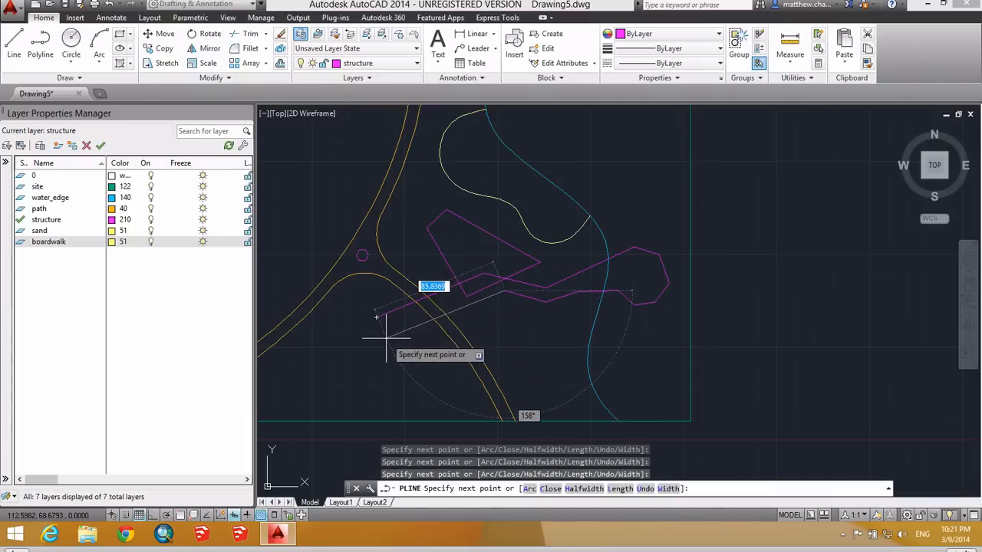
left_click(380, 317)
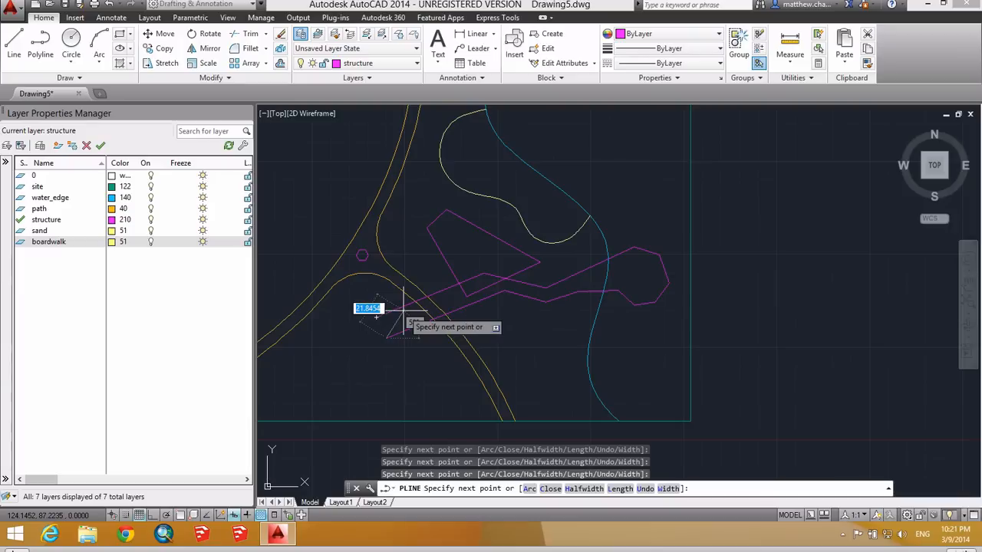
type("c")
key("Return")
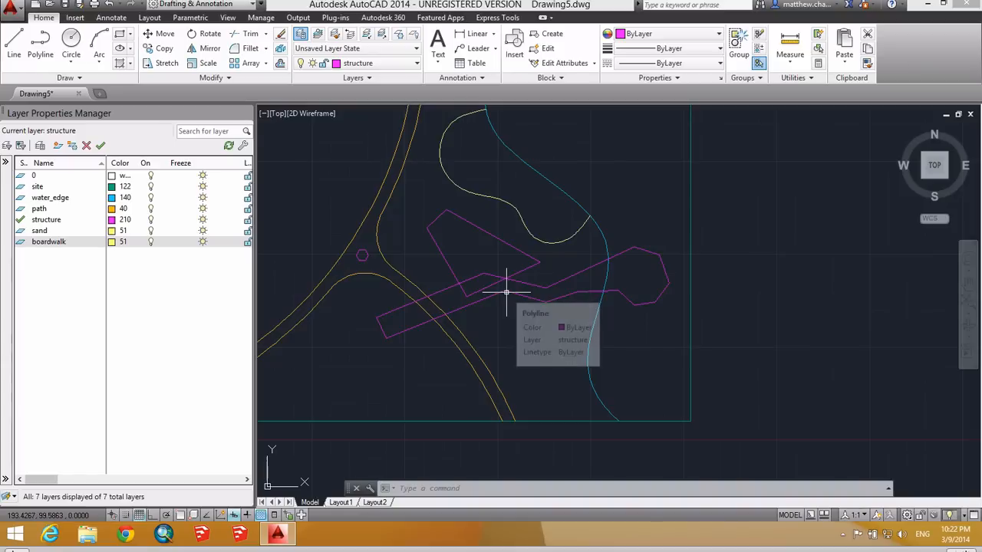
Step: Trim the boardwalk outline where it crosses the path and the four-sided structure, and trim the water edge inside the boardwalk
type("tr")
key("Return")
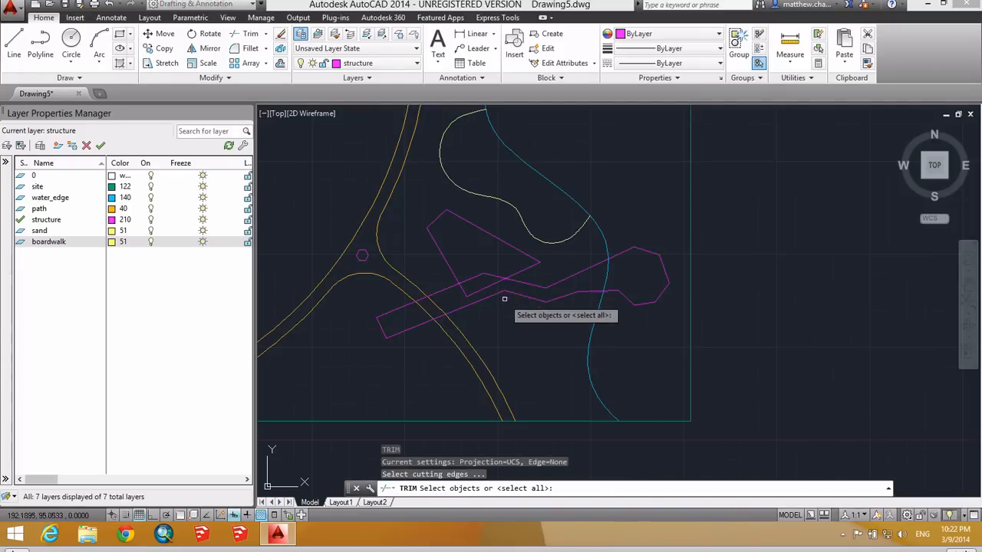
left_click(543, 338)
left_click(398, 250)
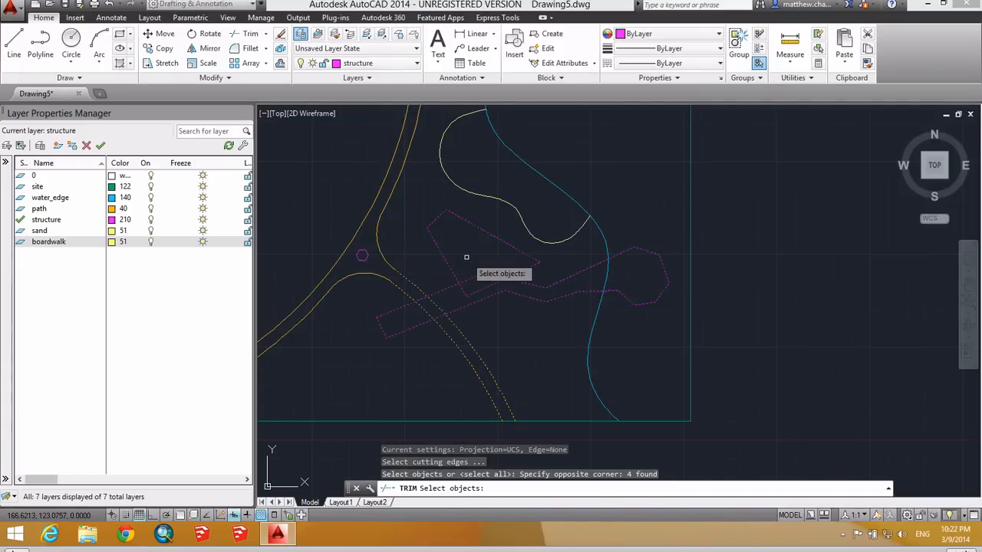
key("Return")
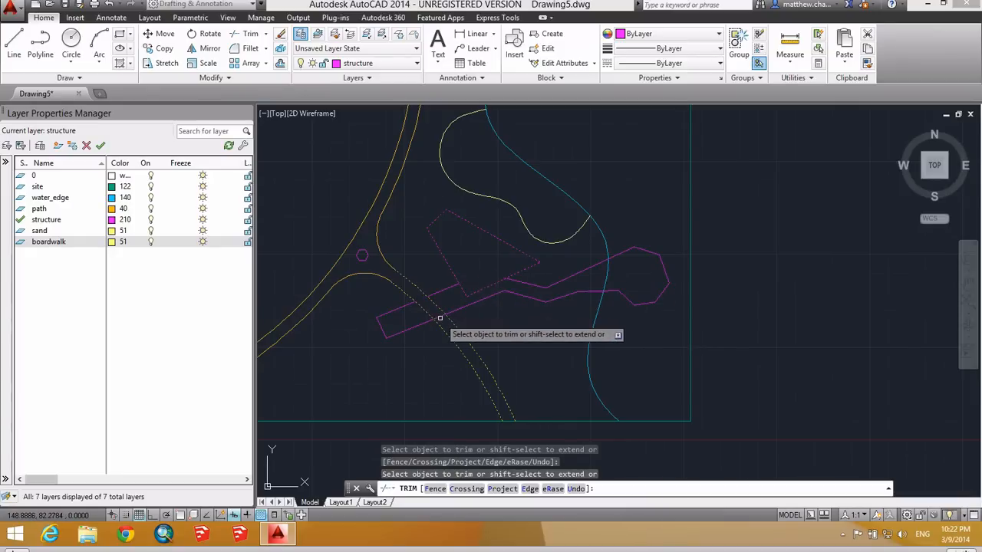
left_click(609, 275)
left_click(616, 292)
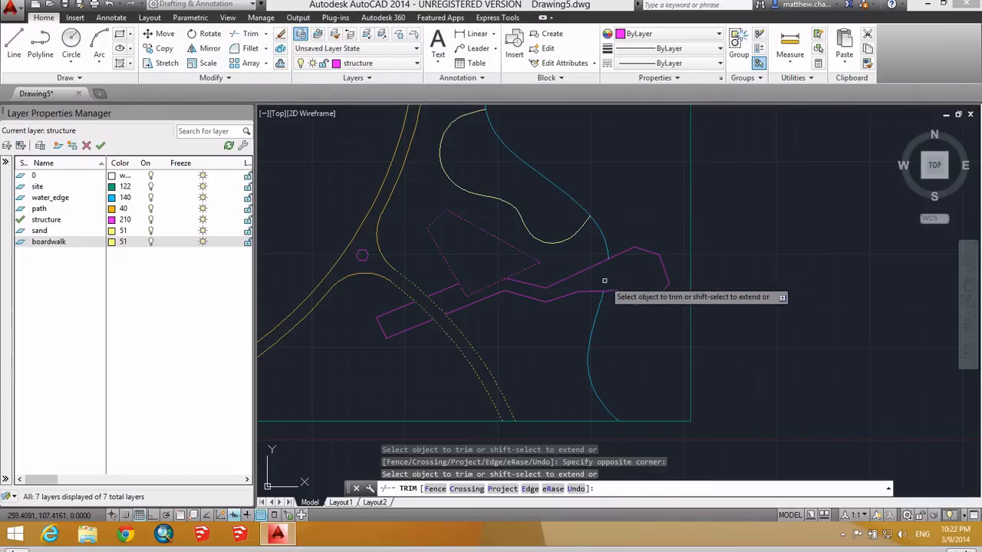
key("Escape")
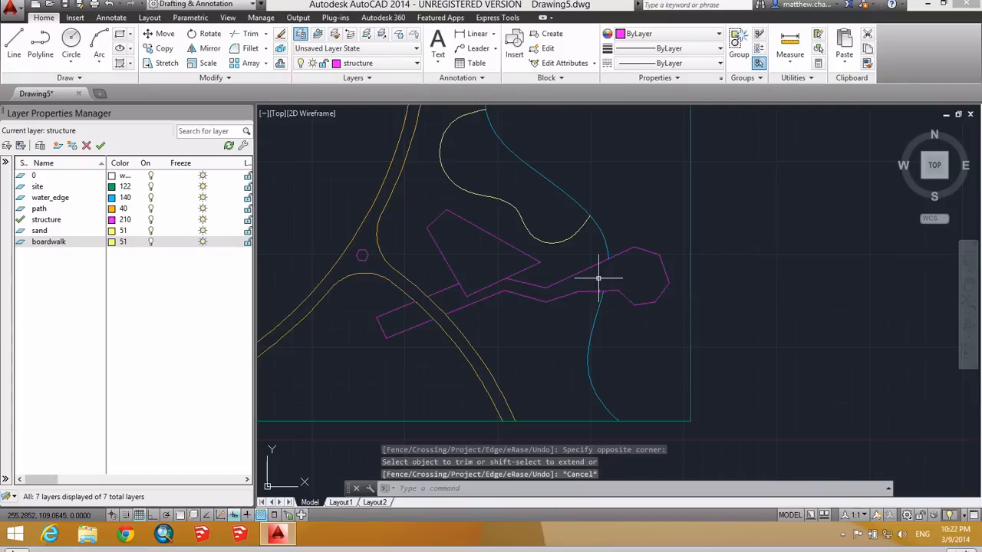
Step: Assign all the trimmed boardwalk outline pieces on both sides of the path to the boardwalk layer
left_click(639, 304)
left_click(447, 289)
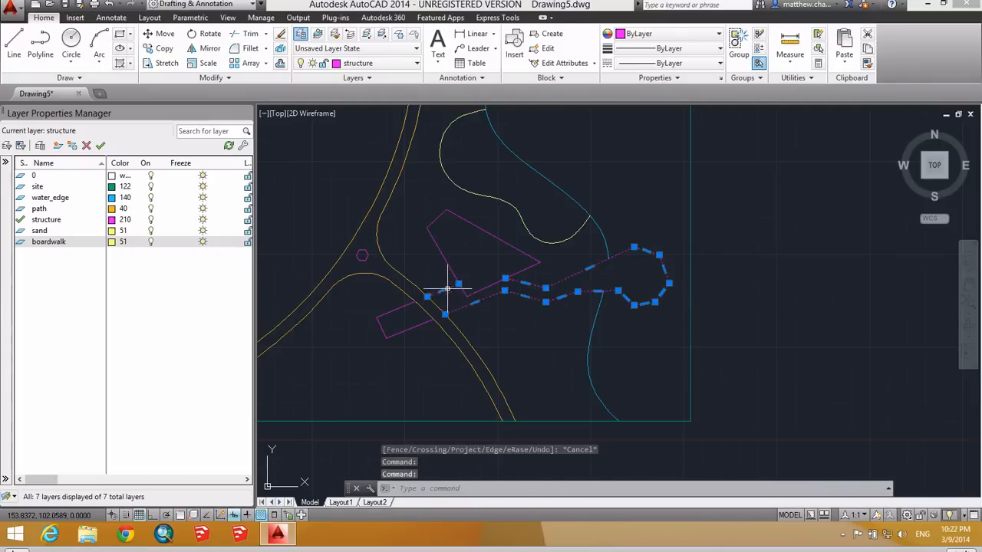
left_click(403, 349)
left_click(349, 288)
left_click(355, 63)
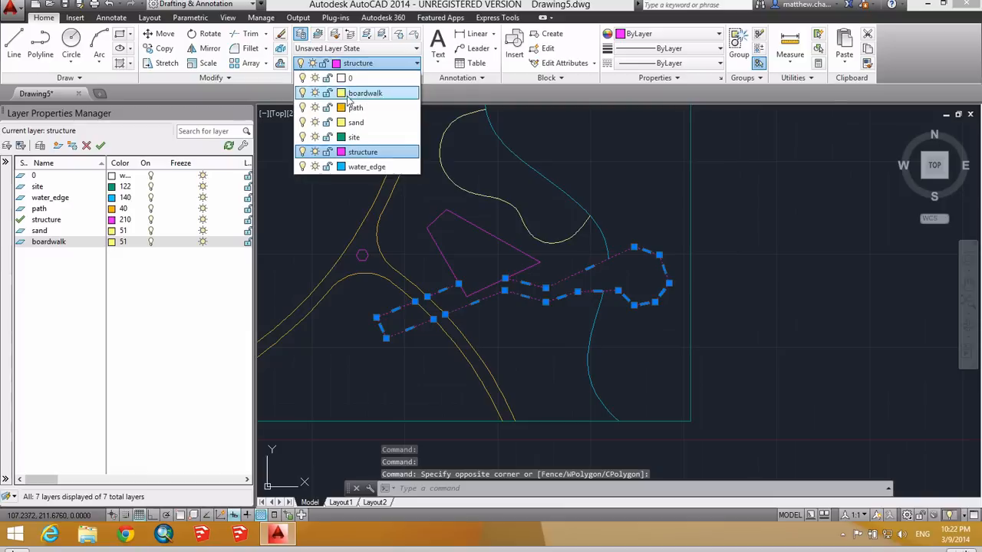
left_click(354, 93)
key("Escape")
key("Escape")
Step: Set the boardwalk layer's colour to index colour 53
scroll(559, 306, "down", 2)
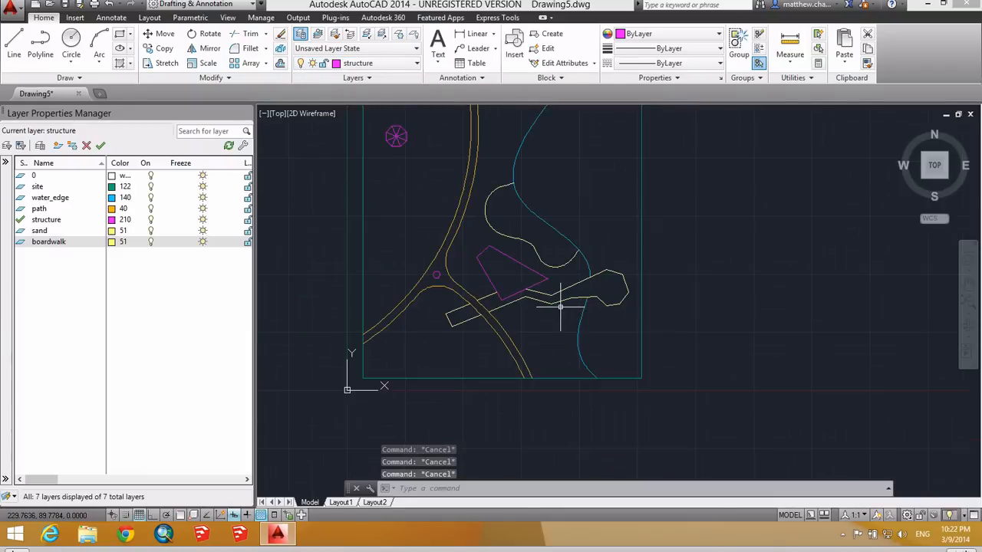
middle_click_drag(560, 307, 560, 356)
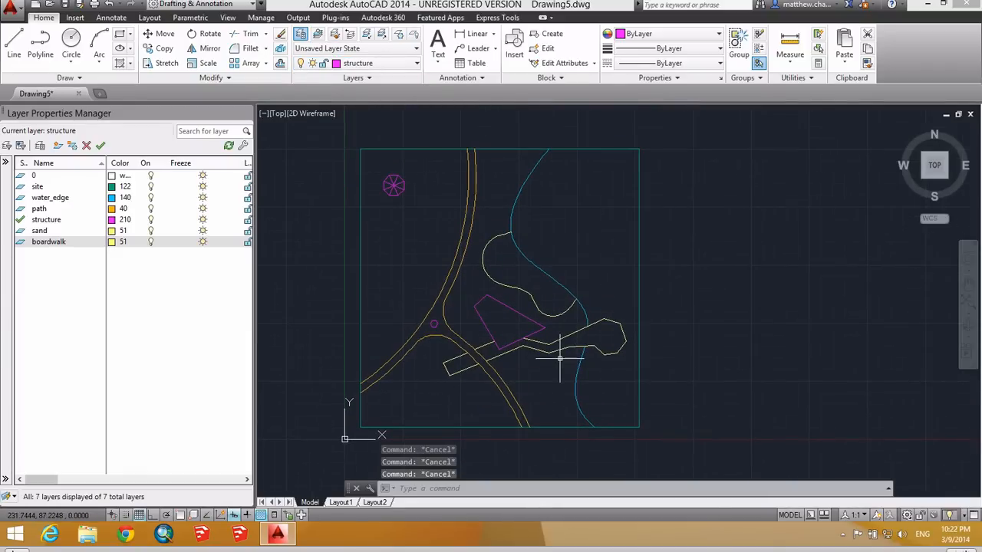
left_click(113, 242)
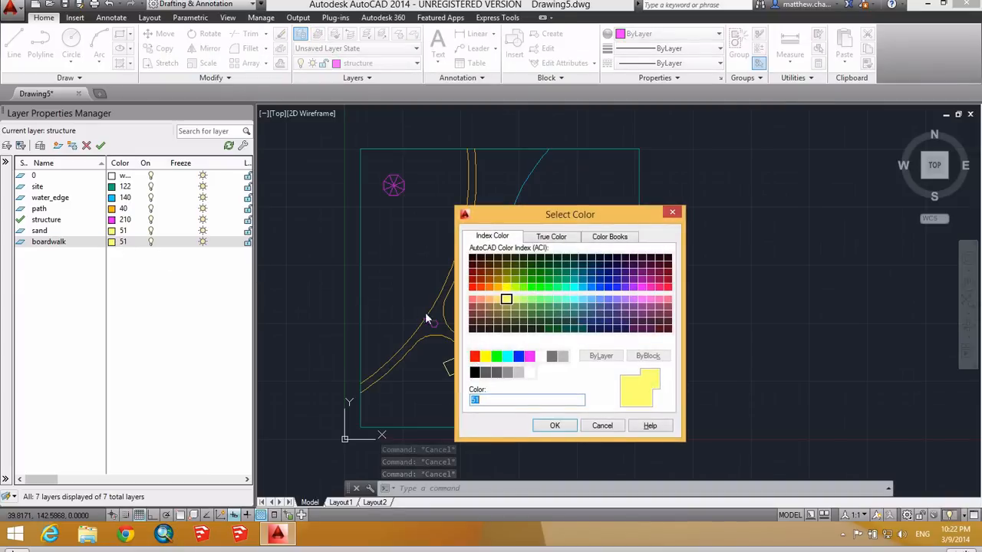
left_click(507, 301)
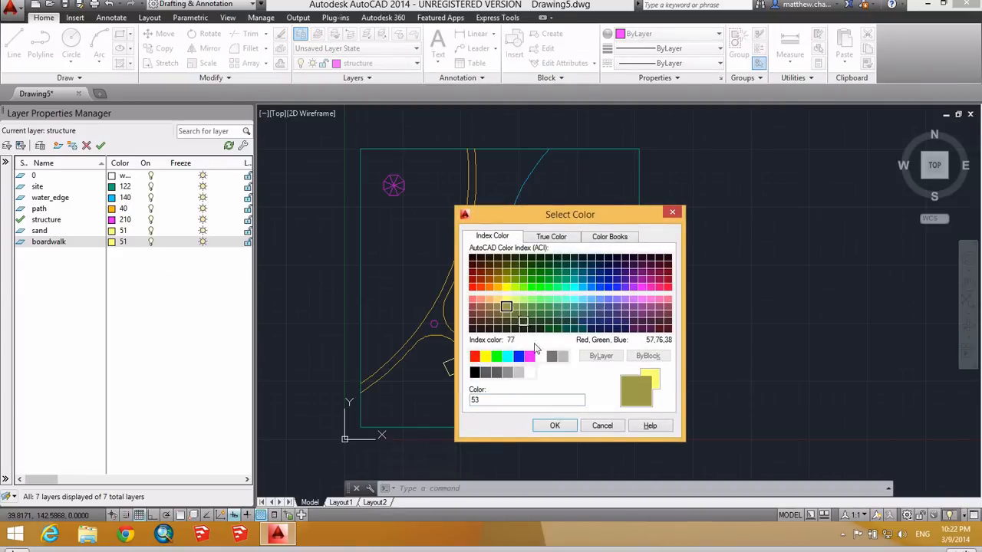
left_click(554, 426)
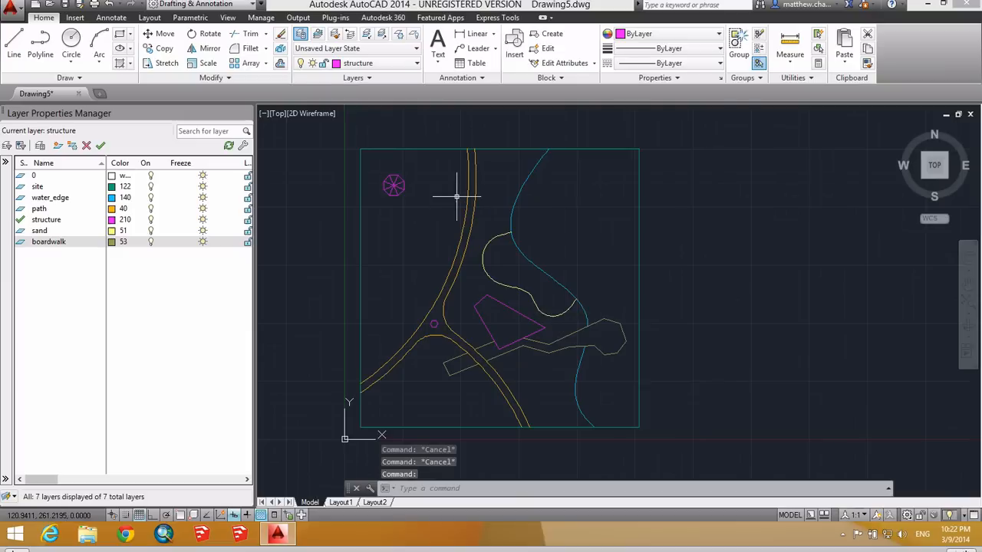
Step: Make layer 0 the current layer
mouse_move(503, 235)
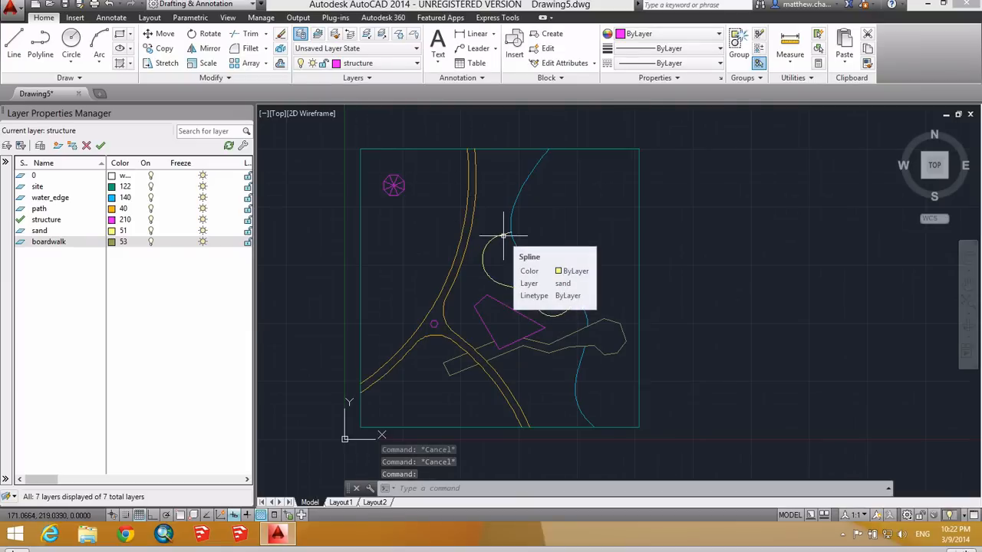
middle_click_drag(503, 235, 462, 231)
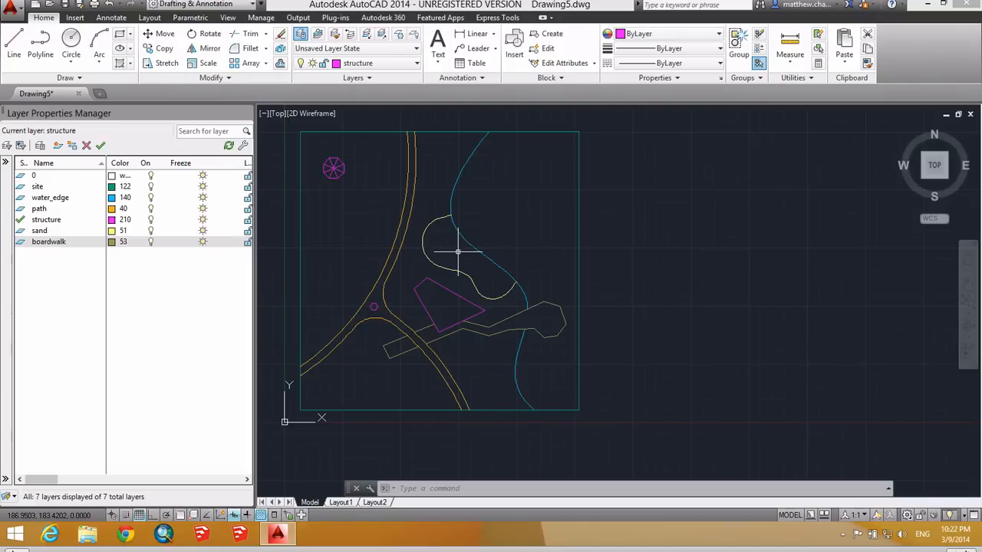
middle_click_drag(458, 251, 430, 265)
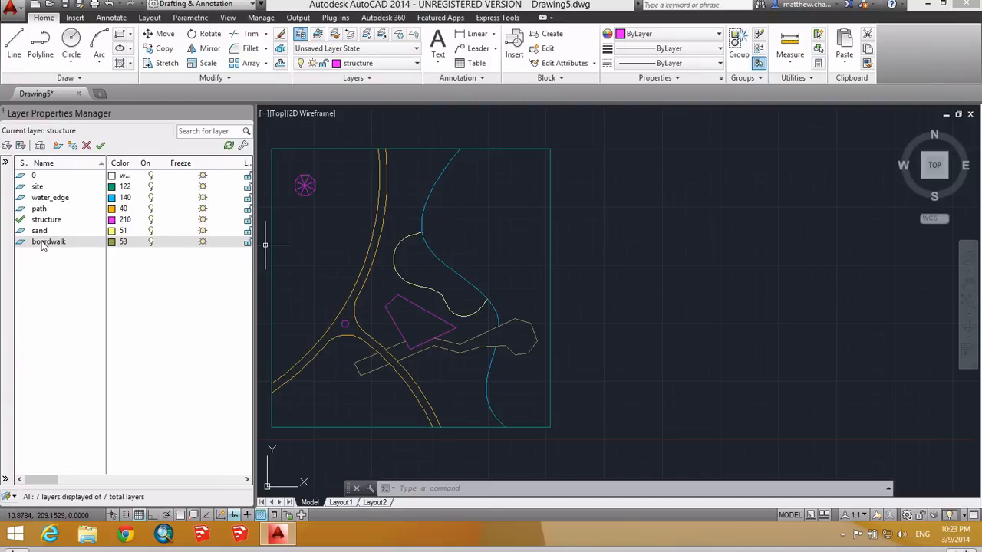
double_click(49, 177)
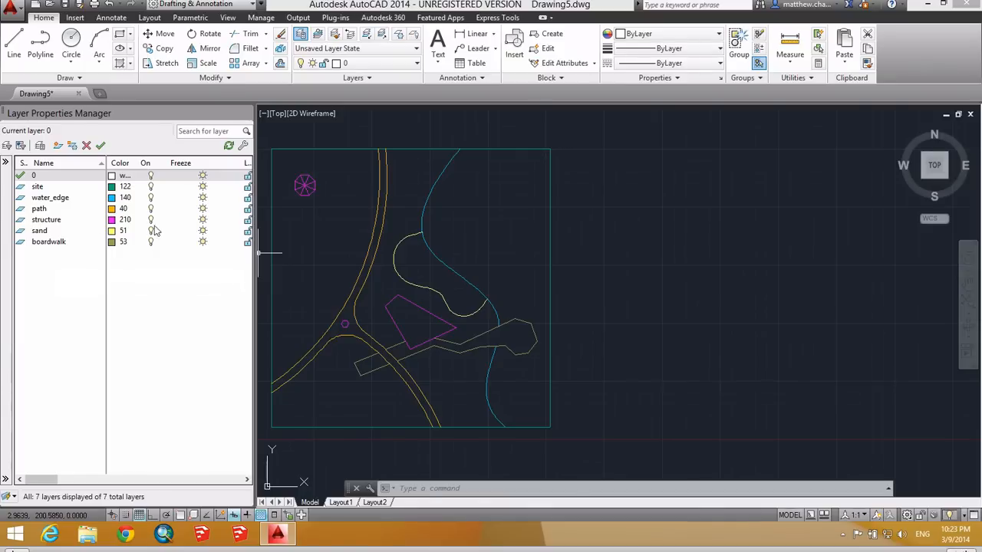
Step: Draw a circle with a radius of 15 in the empty area east of the site boundary
middle_click_drag(638, 268, 627, 255)
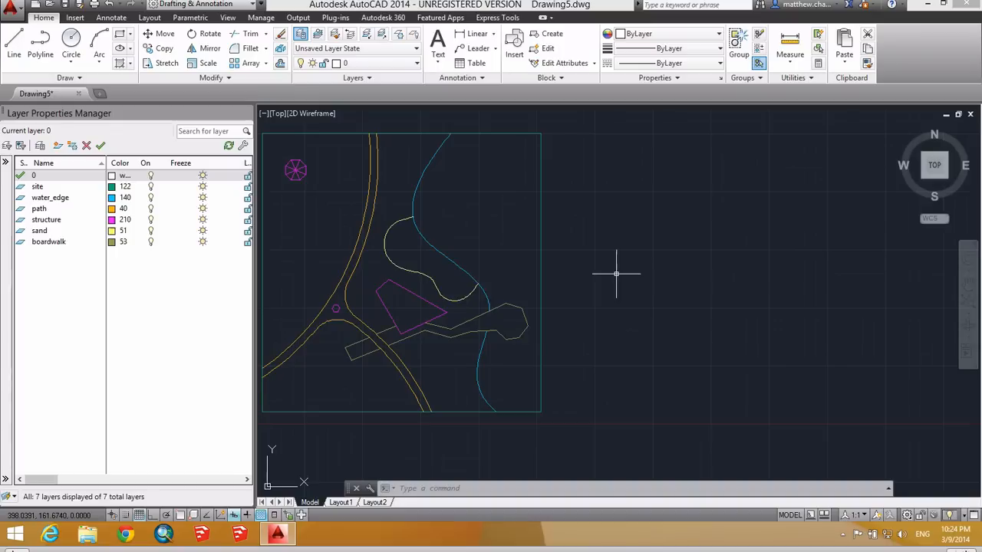
middle_click_drag(647, 274, 585, 274)
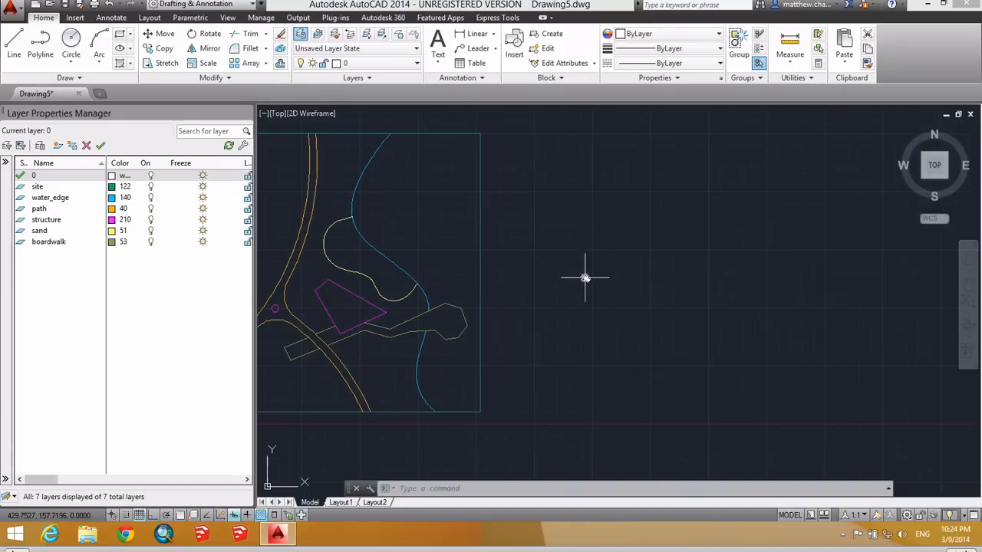
scroll(569, 259, "up", 2)
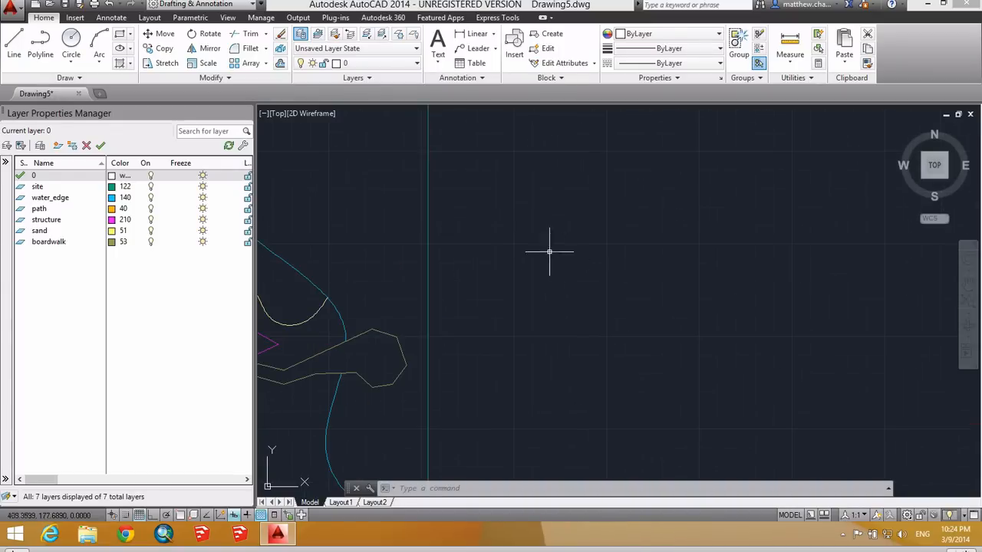
left_click(70, 45)
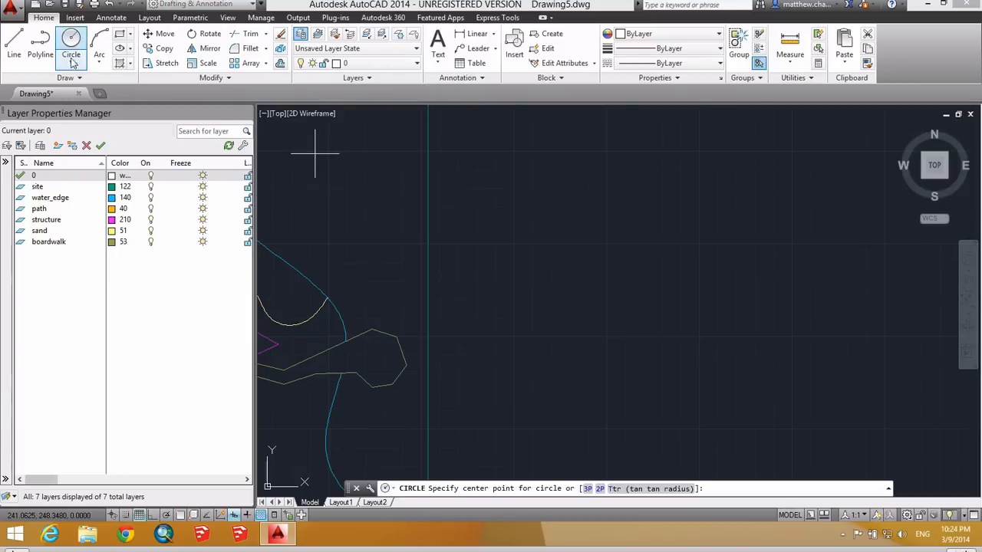
left_click(563, 270)
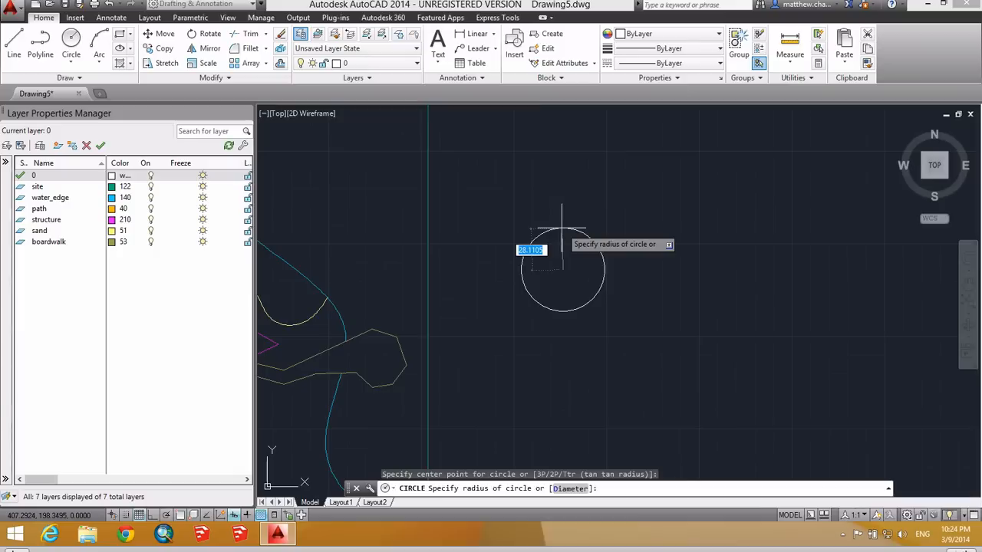
type("15")
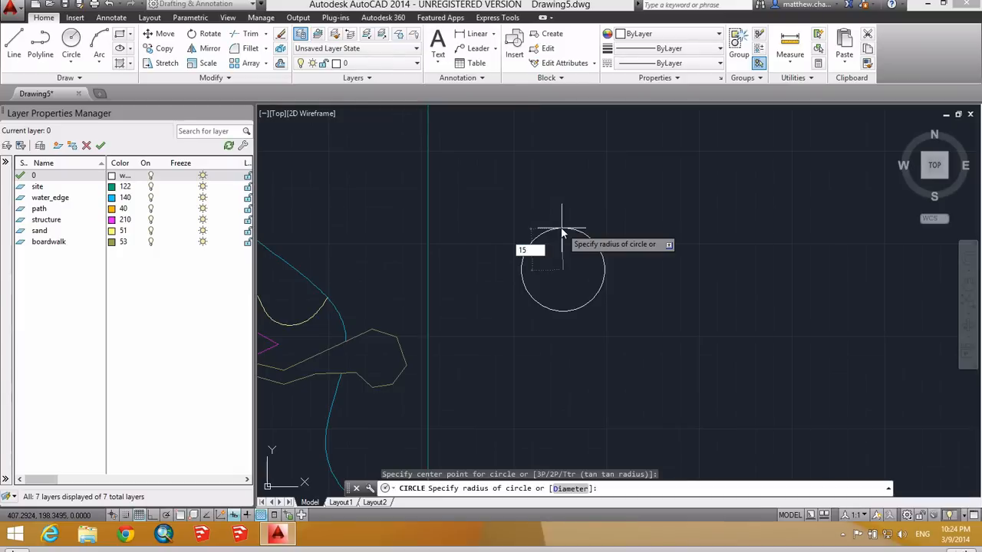
key("Return")
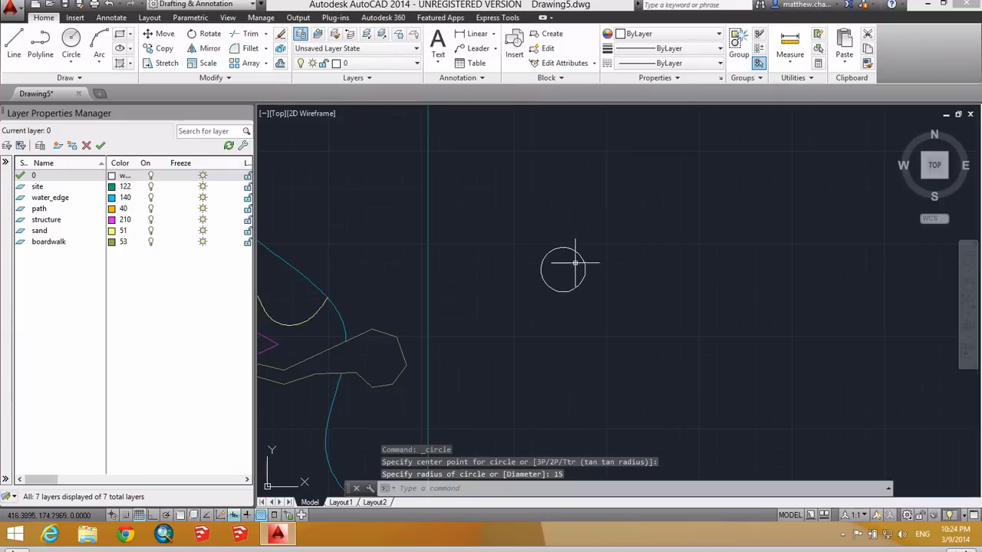
Step: Draw a circle with a radius of 8 to the east of the 15-radius circle
mouse_move(571, 298)
middle_mouse_down()
mouse_move(631, 296)
mouse_move(504, 309)
middle_mouse_up()
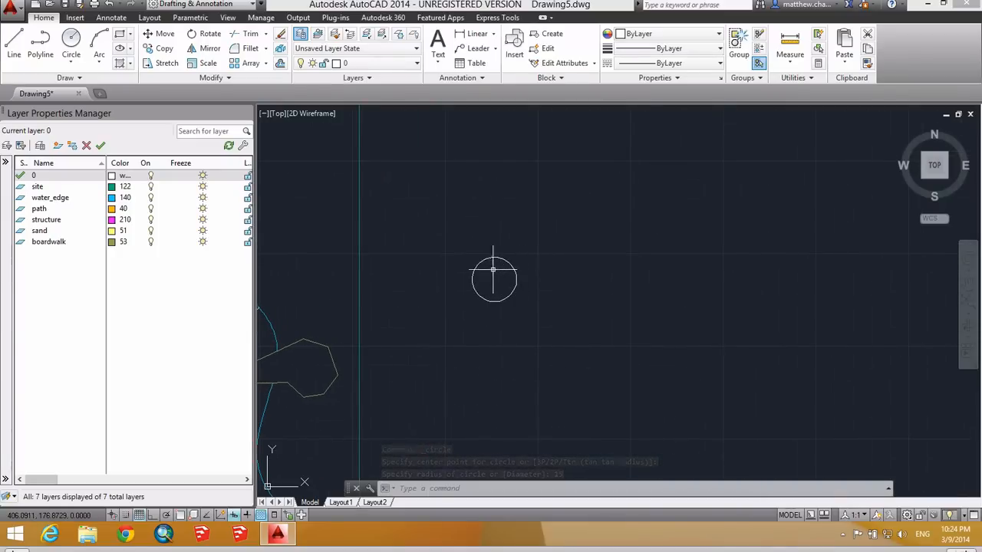
middle_click_drag(525, 274, 493, 274)
scroll(493, 274, "up", 5)
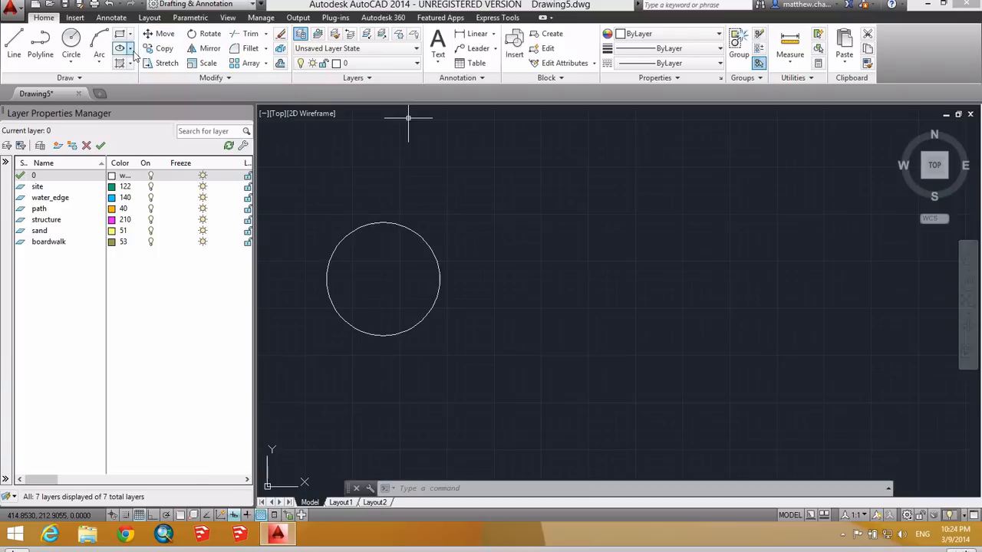
left_click(71, 42)
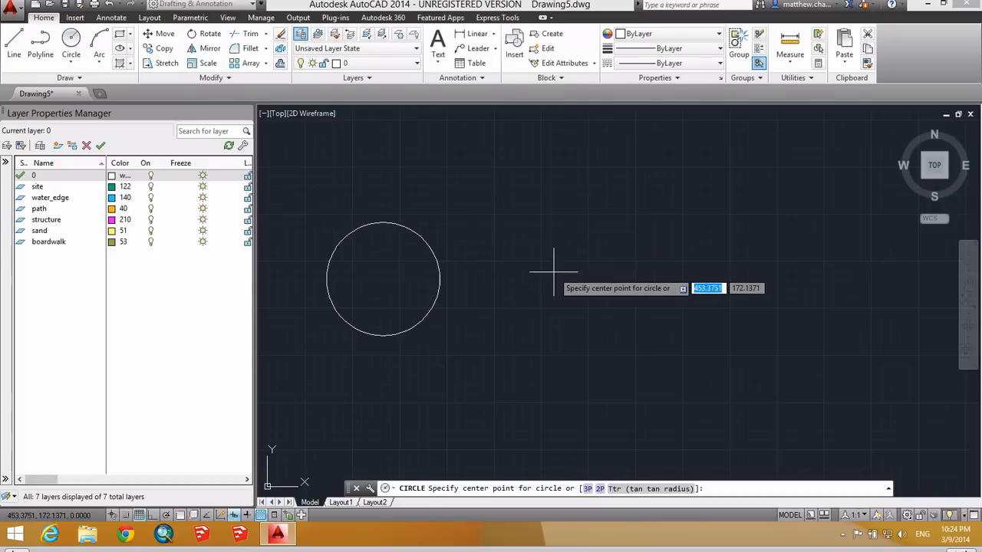
left_click(550, 277)
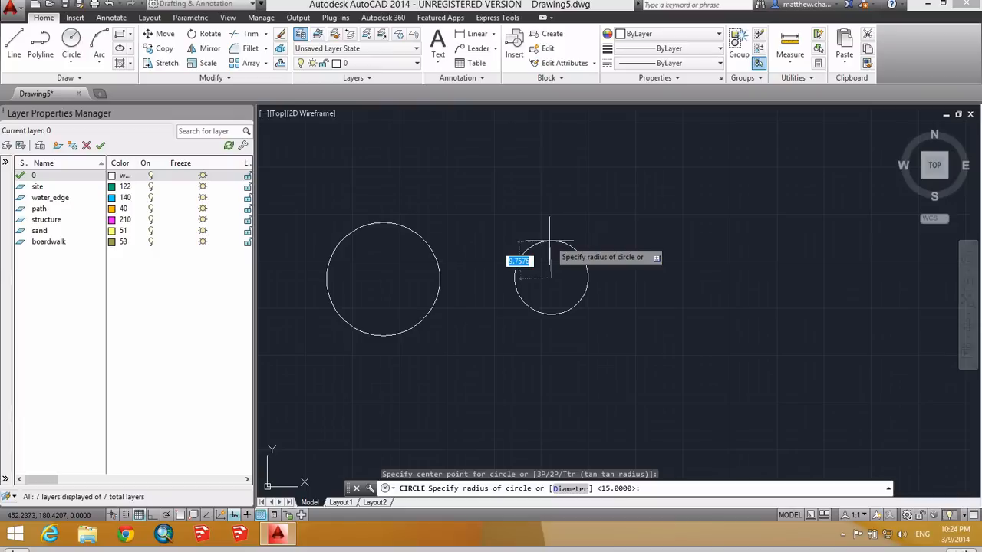
type("8")
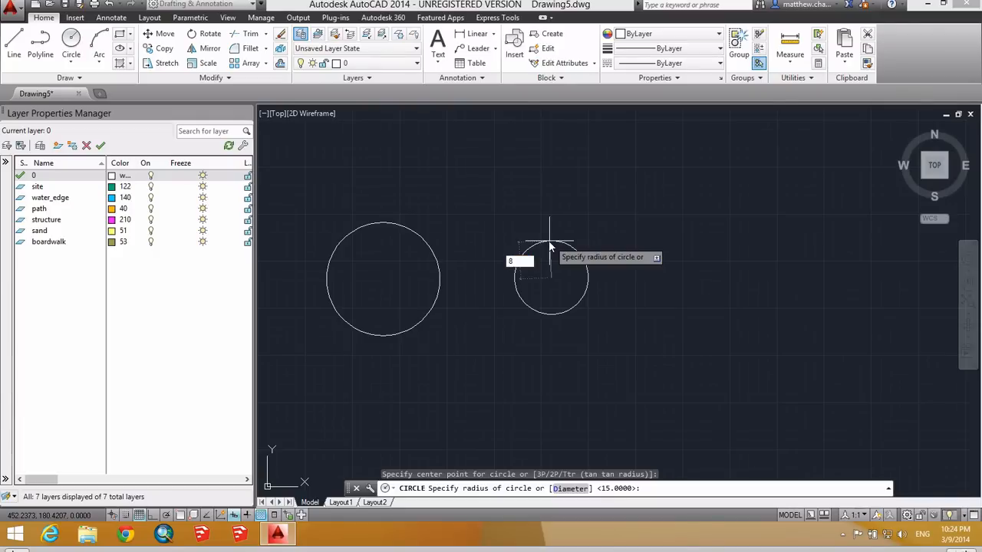
key("Return")
Step: Draw a circle with a radius of 3 to the east of the 8-radius circle
mouse_move(585, 227)
middle_mouse_down()
mouse_move(565, 259)
mouse_move(534, 261)
middle_mouse_up()
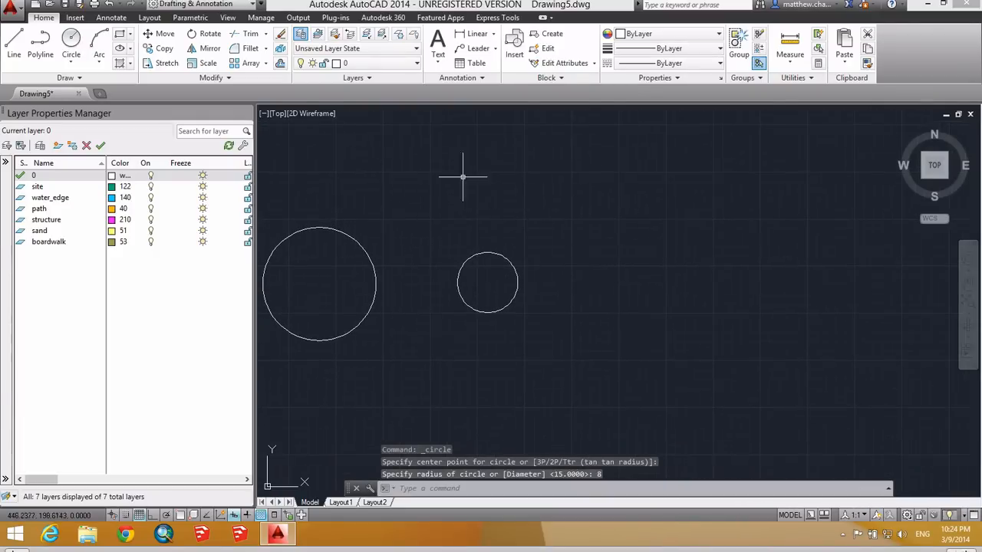
left_click(70, 43)
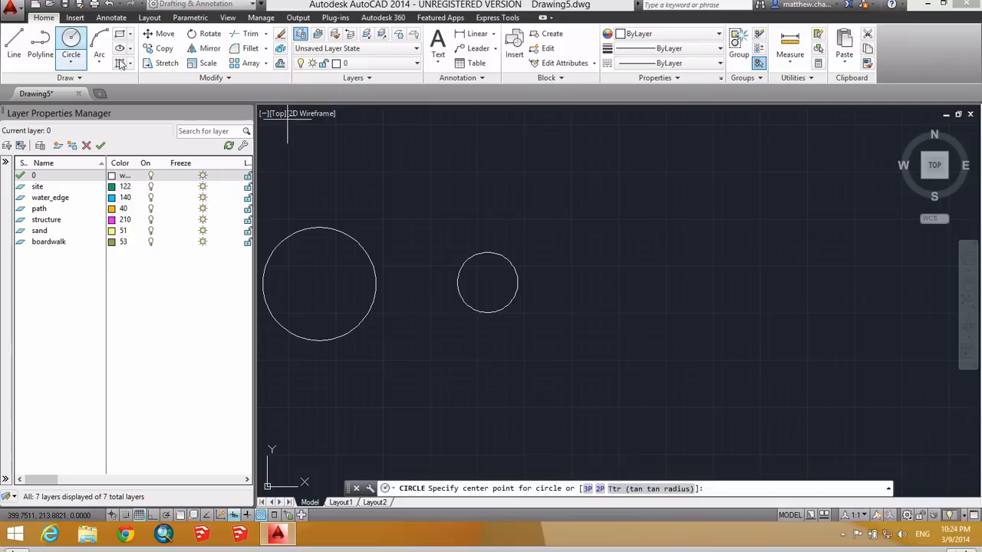
left_click(612, 278)
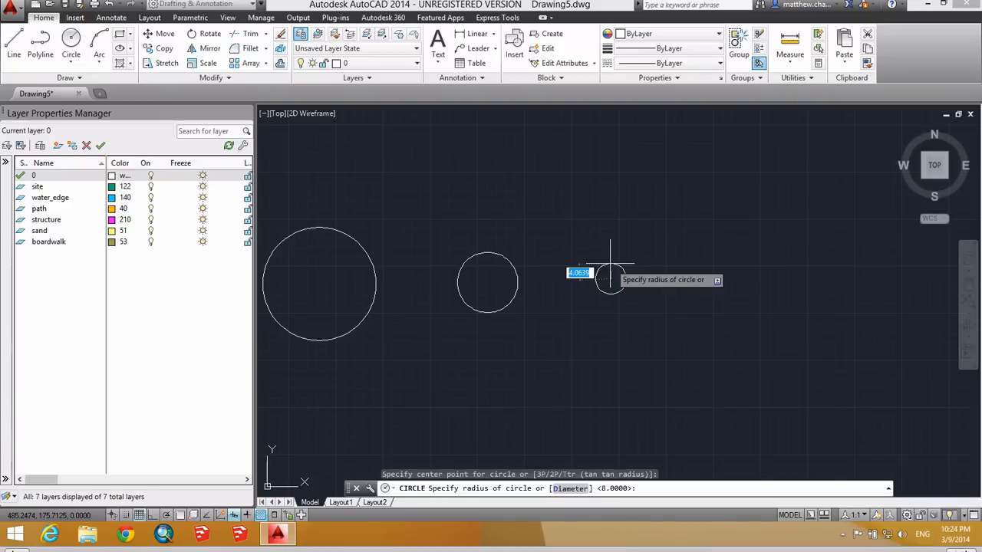
type("3")
key("Return")
Step: Copy the largest circle a very small distance to the southeast so the two outlines nearly overlap
middle_click_drag(613, 283, 696, 270)
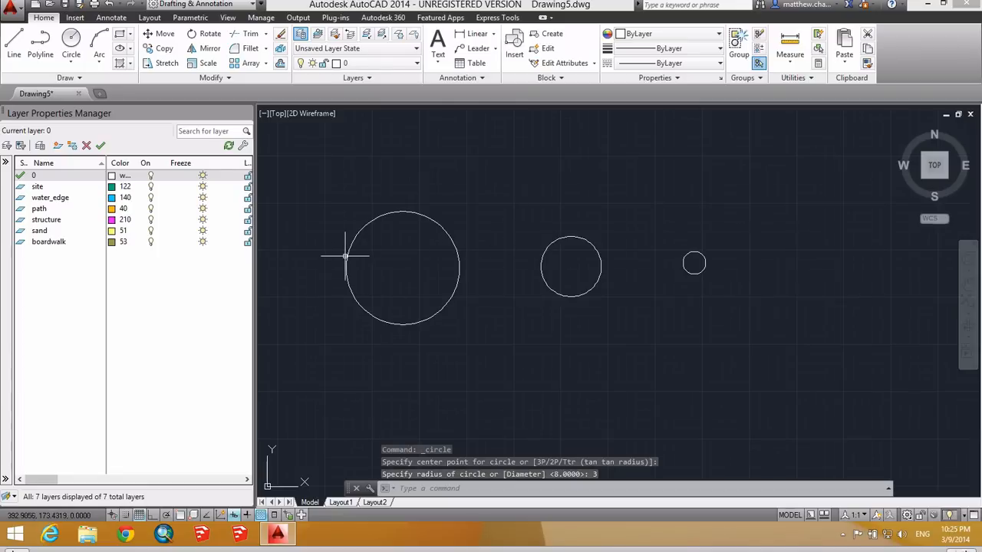
scroll(422, 263, "up", 3)
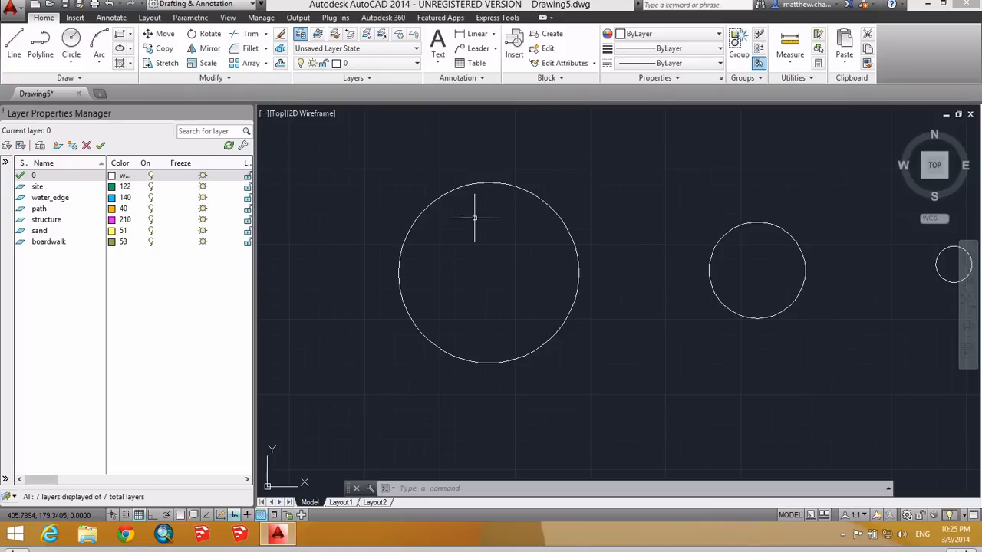
type("copy")
key("Return")
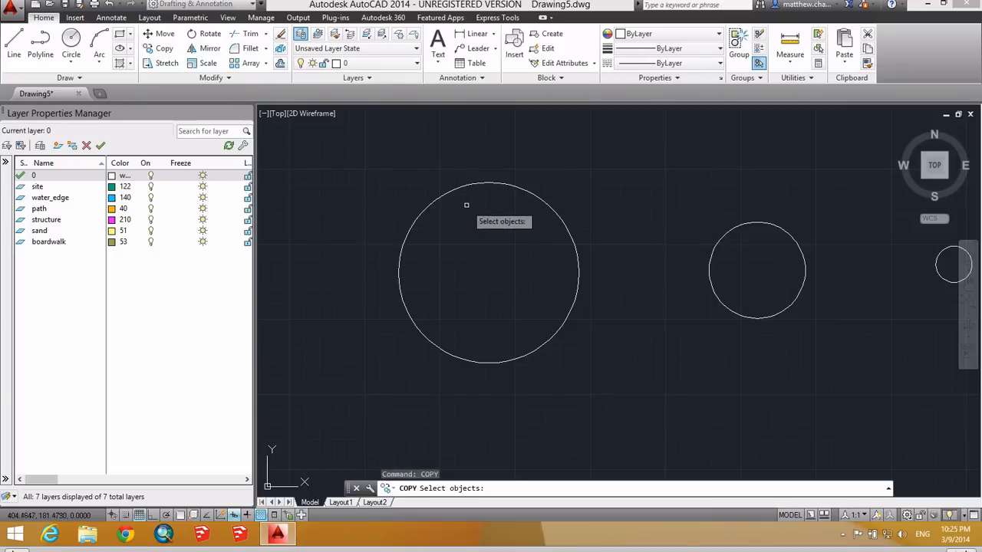
left_click(463, 187)
key("Return")
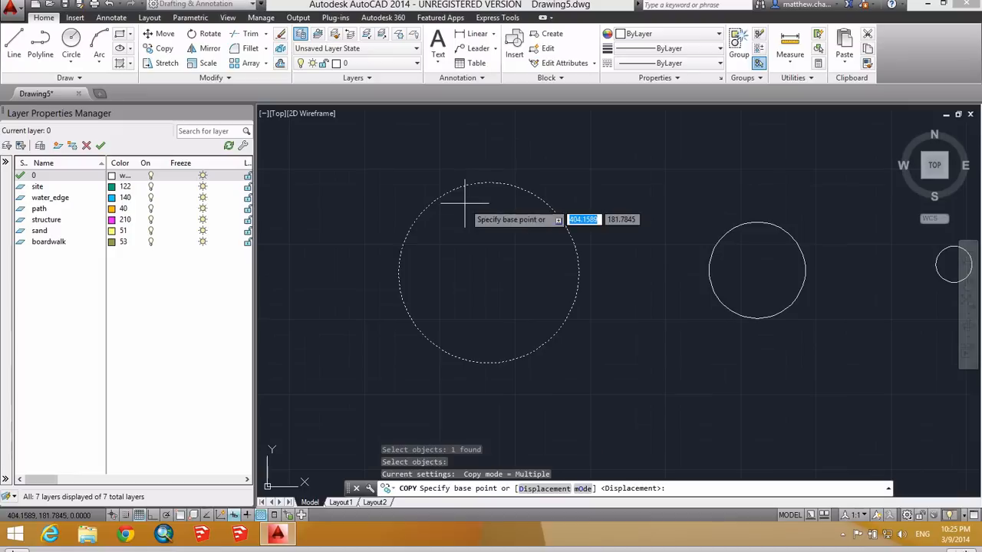
left_click(463, 194)
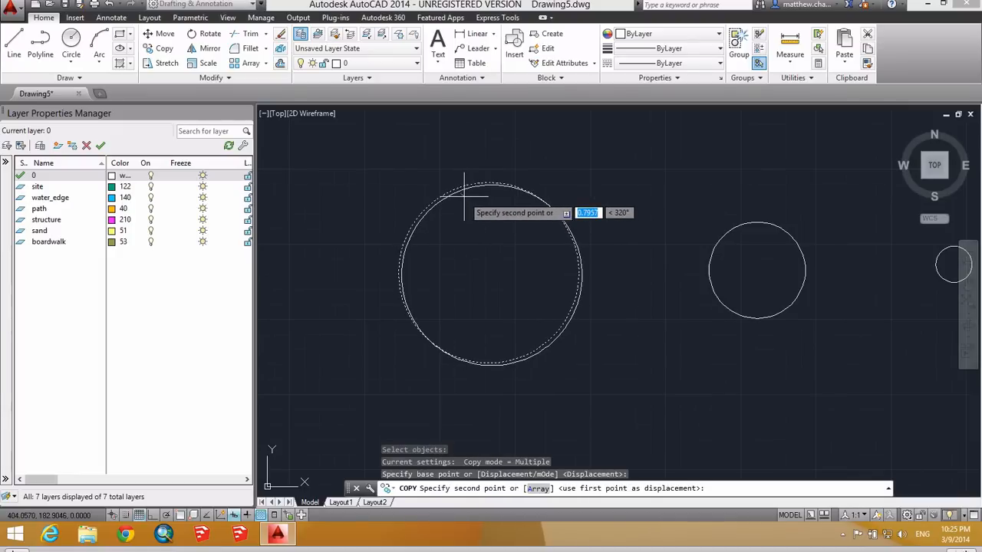
left_click(465, 196)
key("Escape")
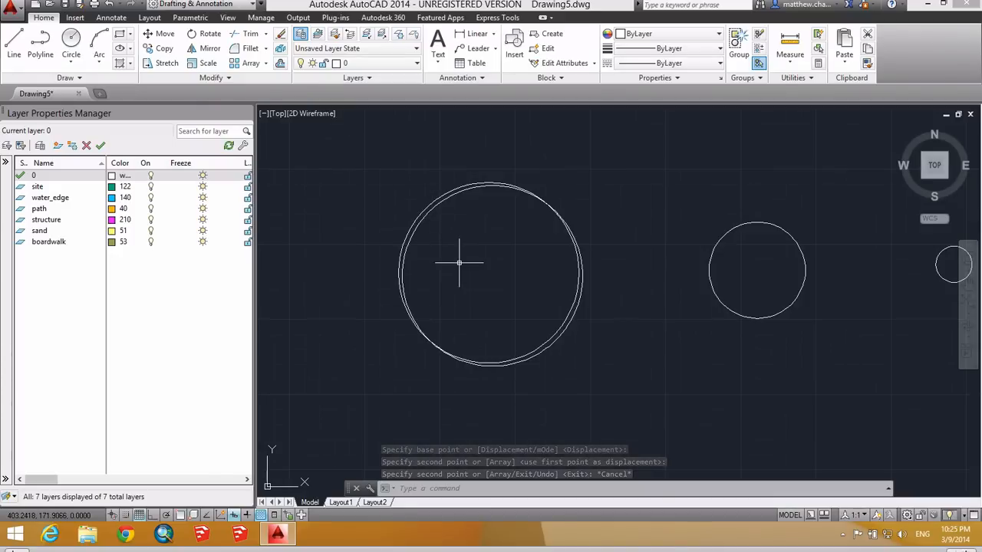
Step: Draw a polyline from the copied circle's centre, using a centre snap, to just beyond the northeast edge of the doubled circles
type("plin")
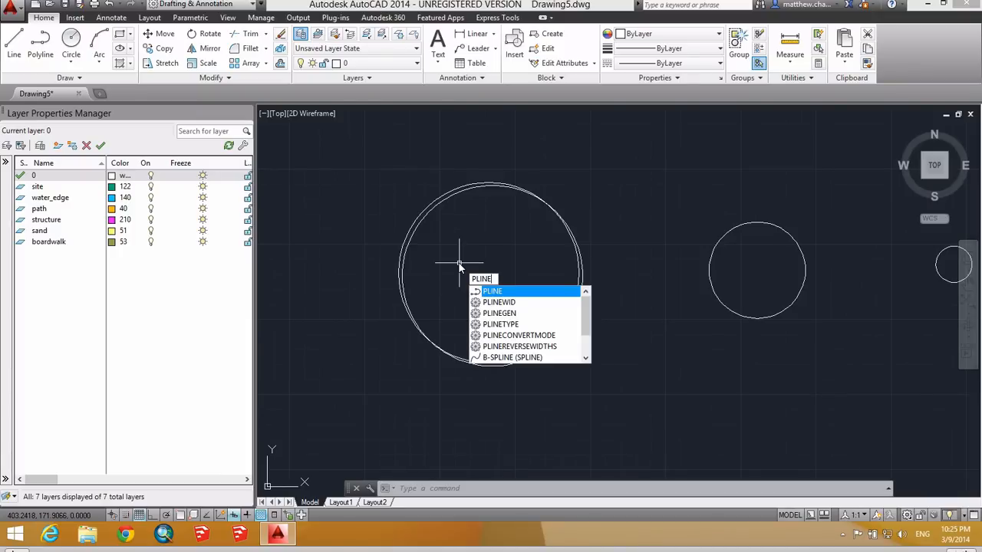
key("Return")
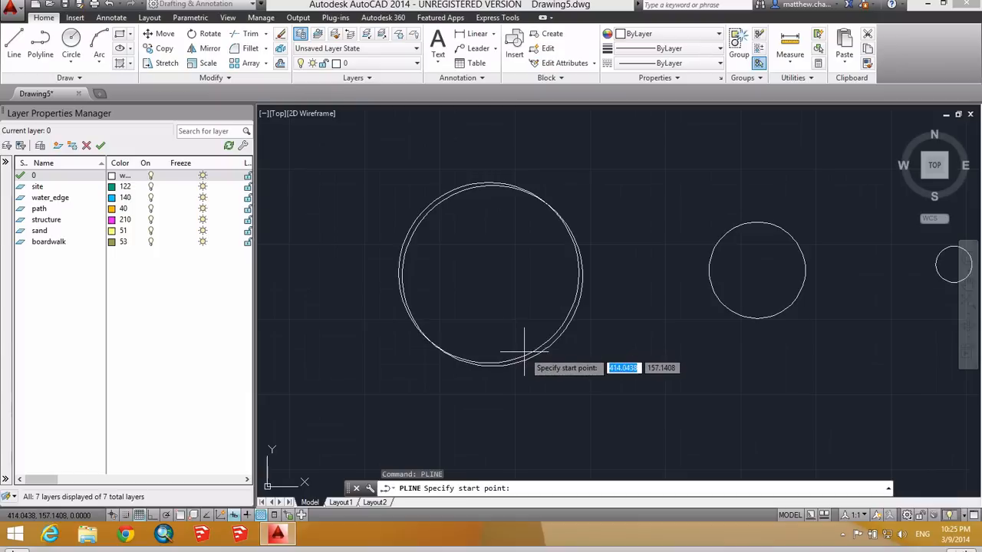
type("cen")
key("Return")
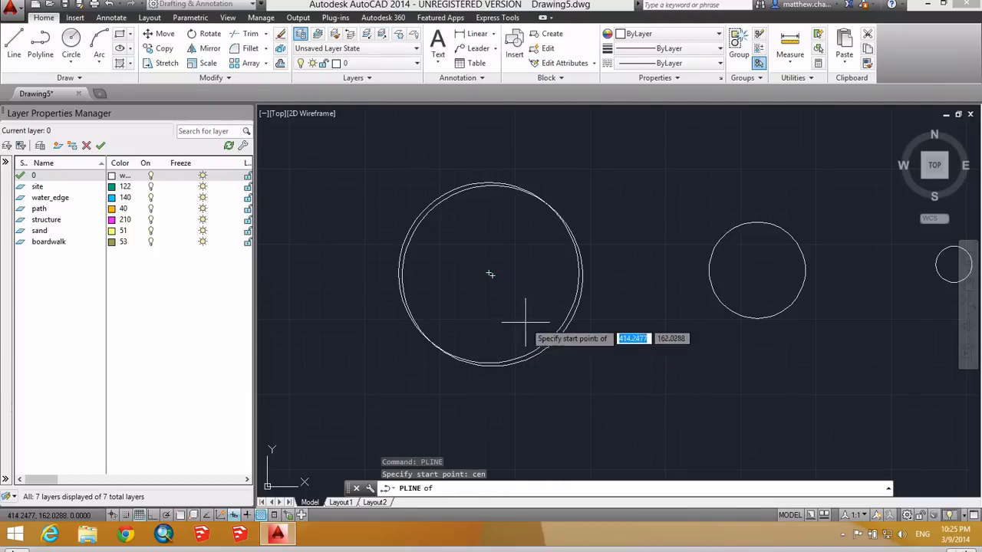
left_click(532, 338)
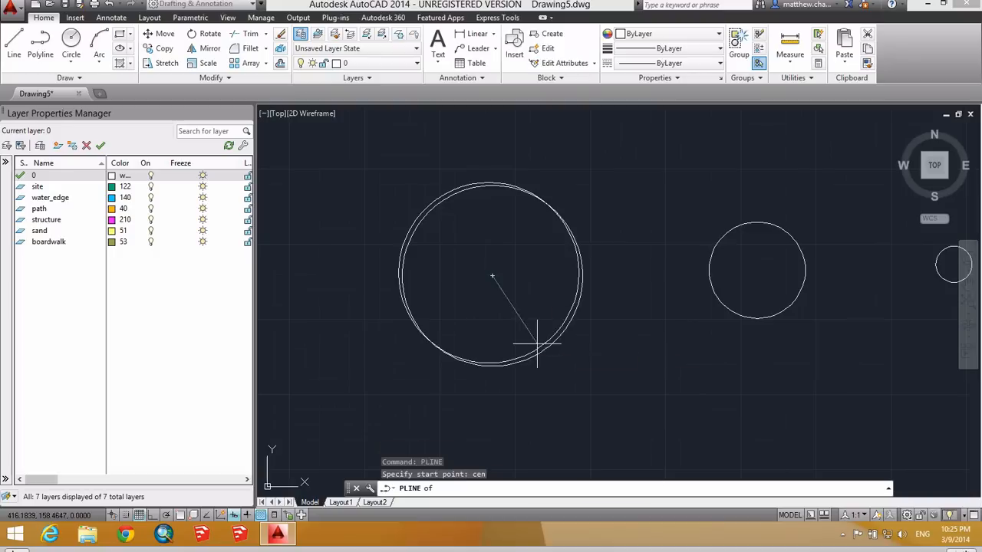
left_click(554, 200)
key("Return")
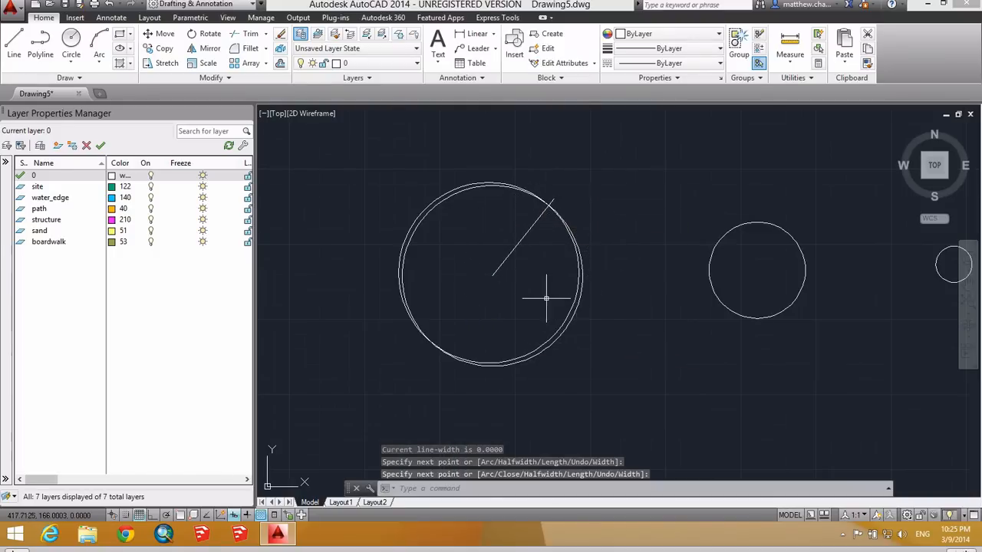
Step: Draw a second polyline from the copied circle's centre, using a centre snap, to just beyond the southeast edge
key("Return")
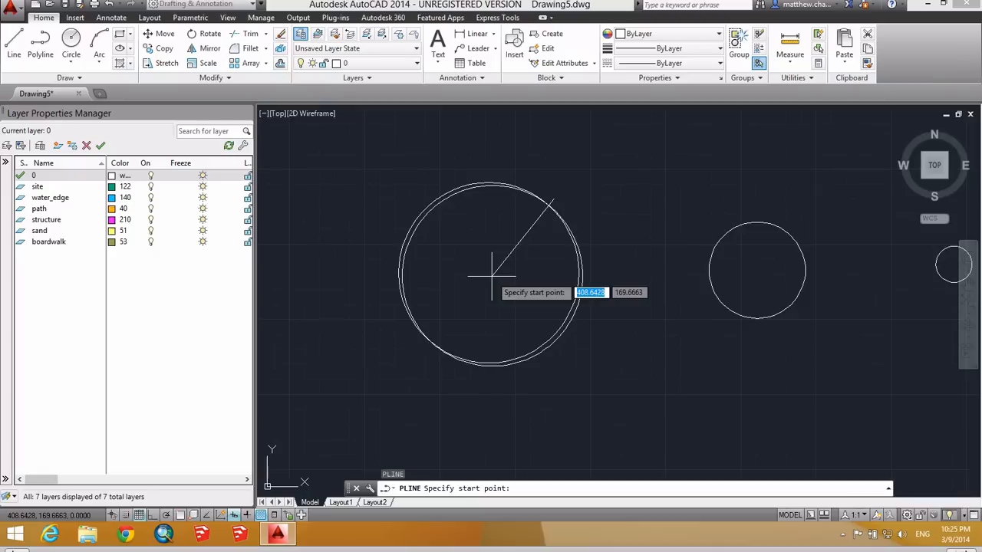
type("en")
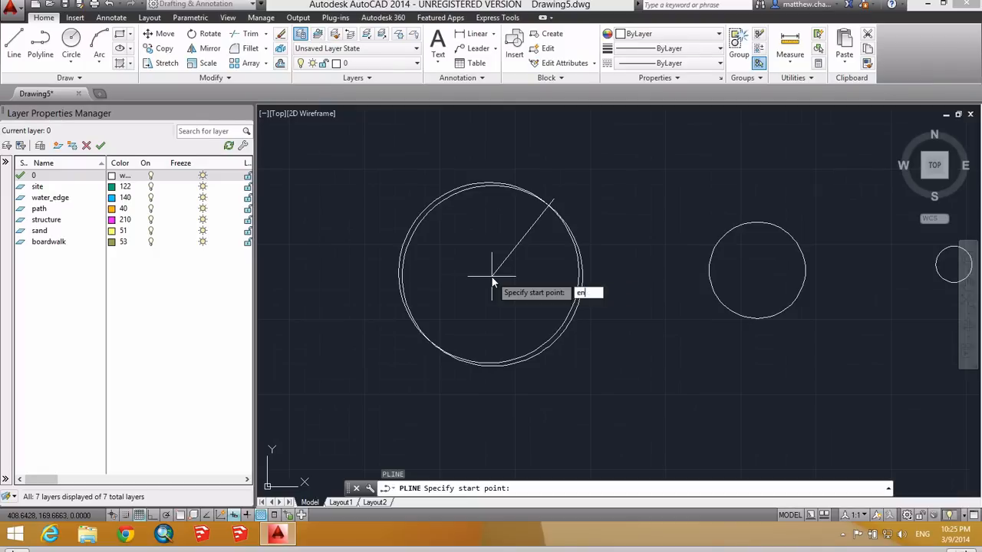
type("en")
key("Return")
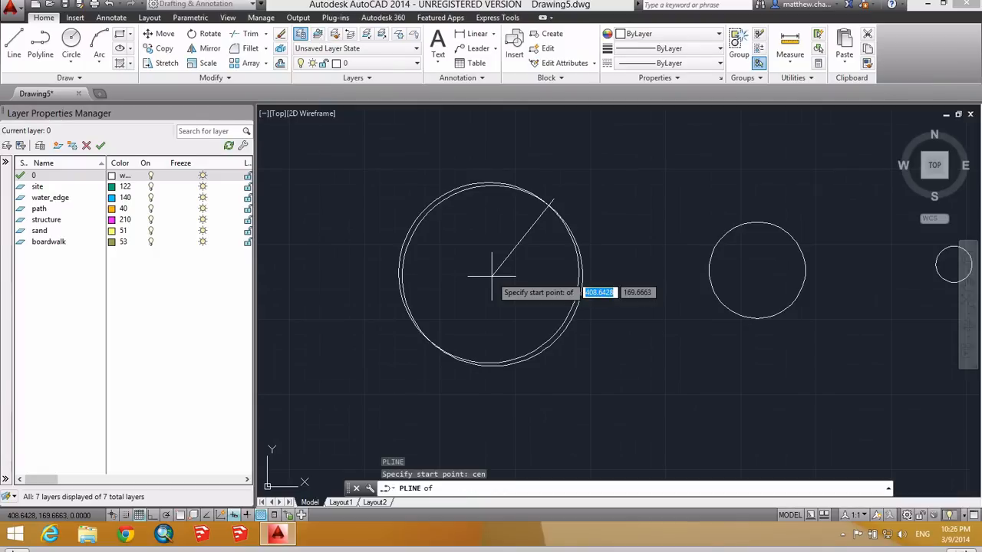
left_click(537, 336)
left_click(560, 349)
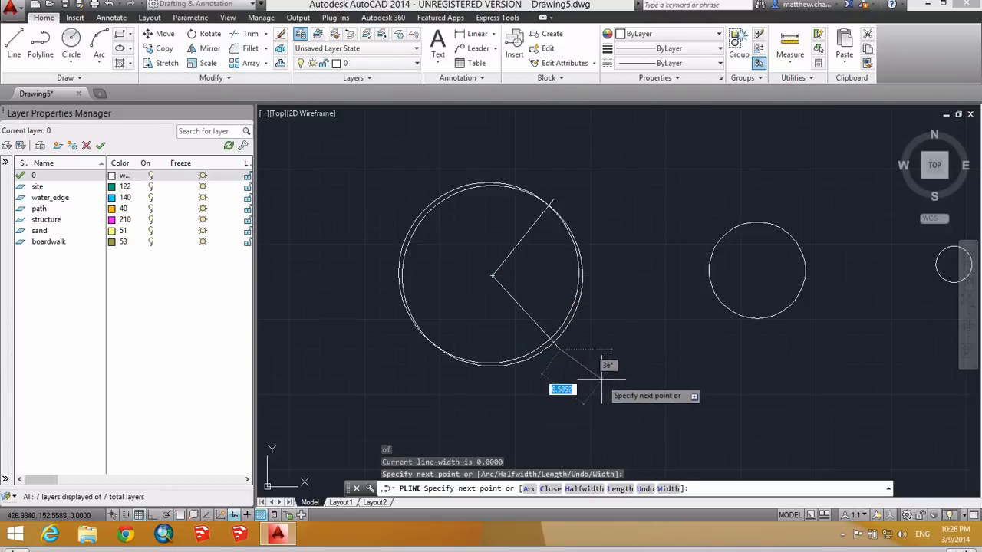
key("Return")
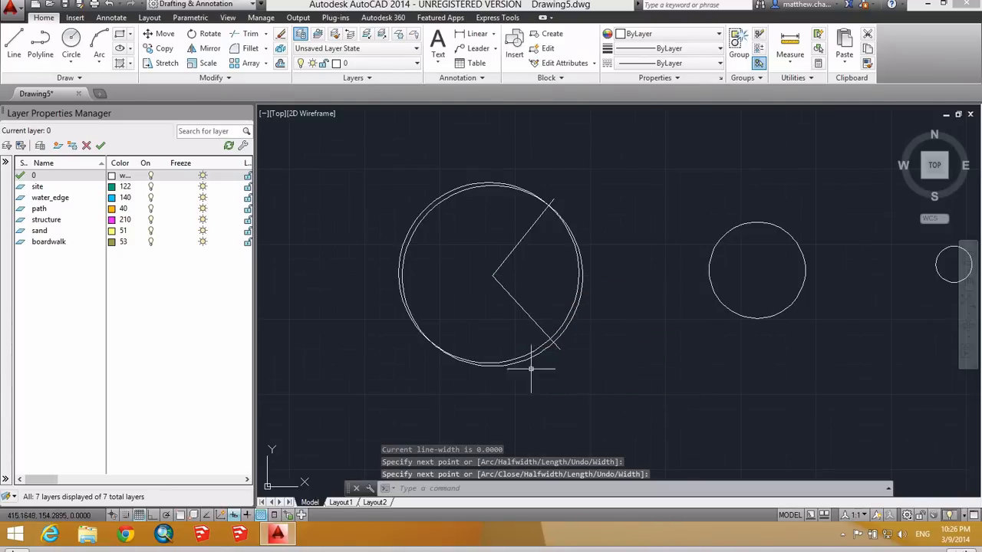
Step: Turn on running object snap and draw a polyline from the doubled circles' centre to their southwest intersection
left_click(182, 519)
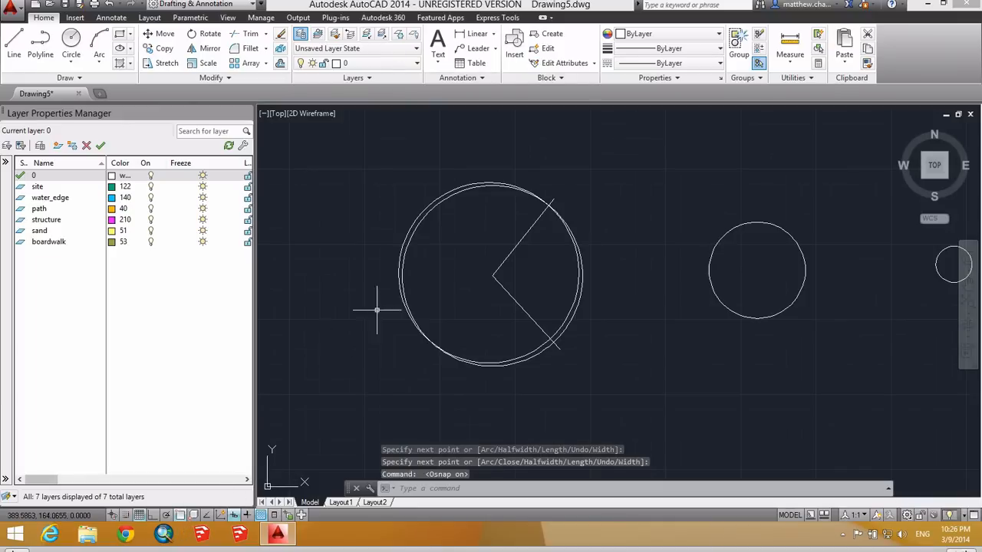
type("pl")
key("Return")
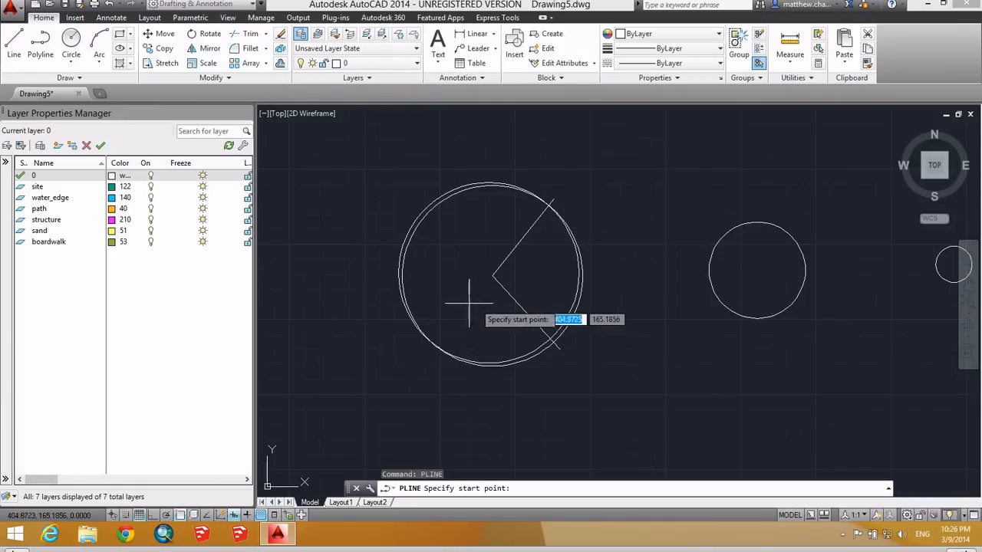
left_click(491, 273)
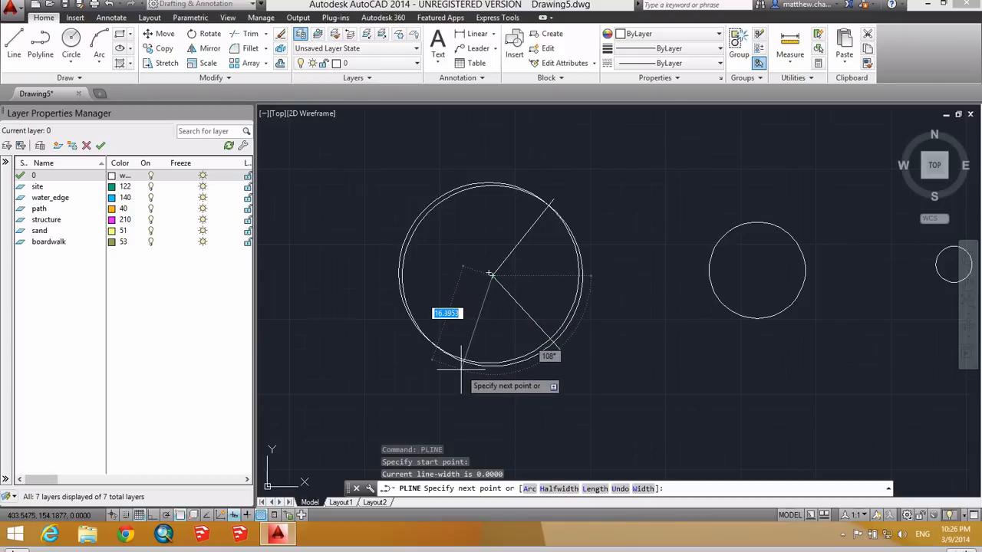
left_click(461, 367)
left_click(433, 343)
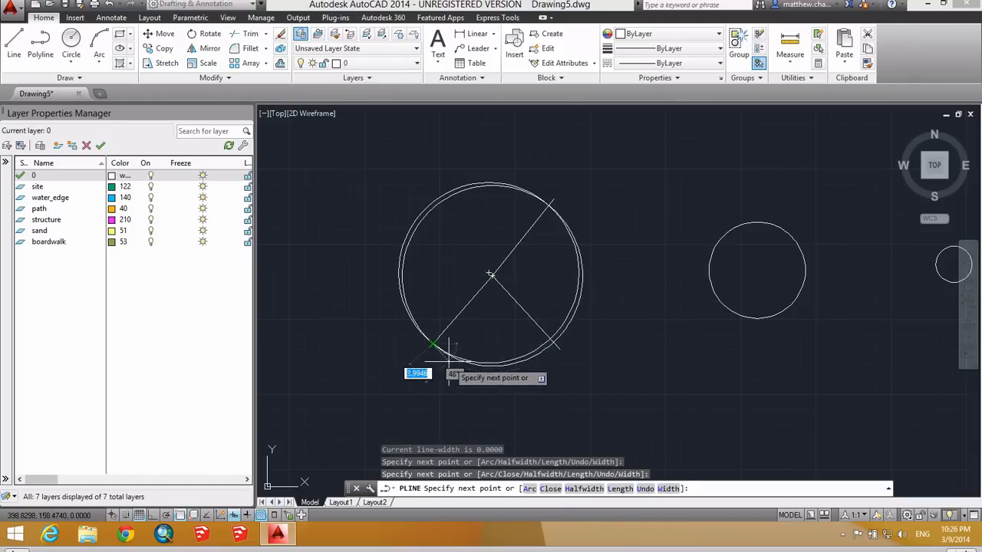
key("Escape")
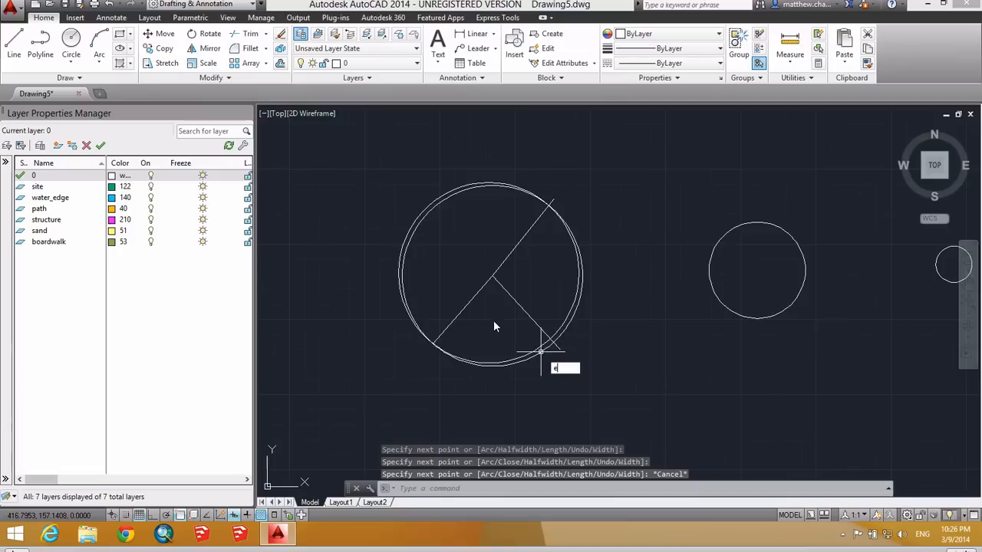
Step: Erase the southwest polyline inside the doubled circles and turn running object snap off
left_click(493, 319)
left_click(464, 307)
right_click(464, 307)
key("Escape")
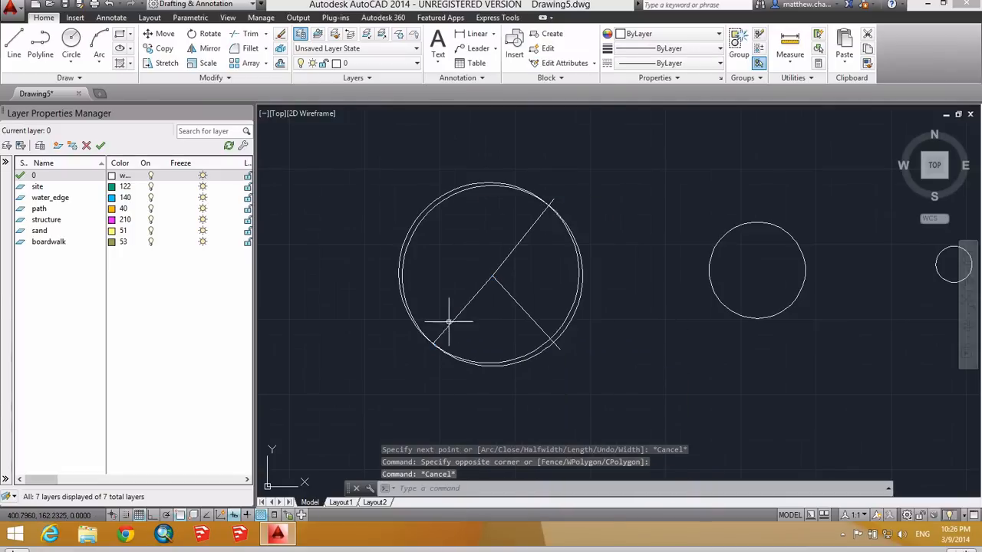
type("e")
key("Return")
left_click(462, 311)
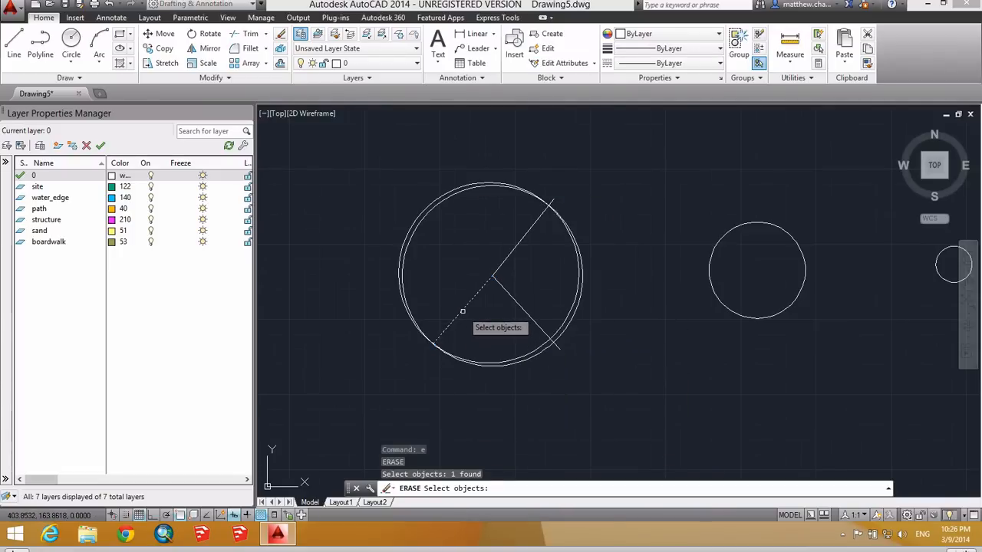
key("Return")
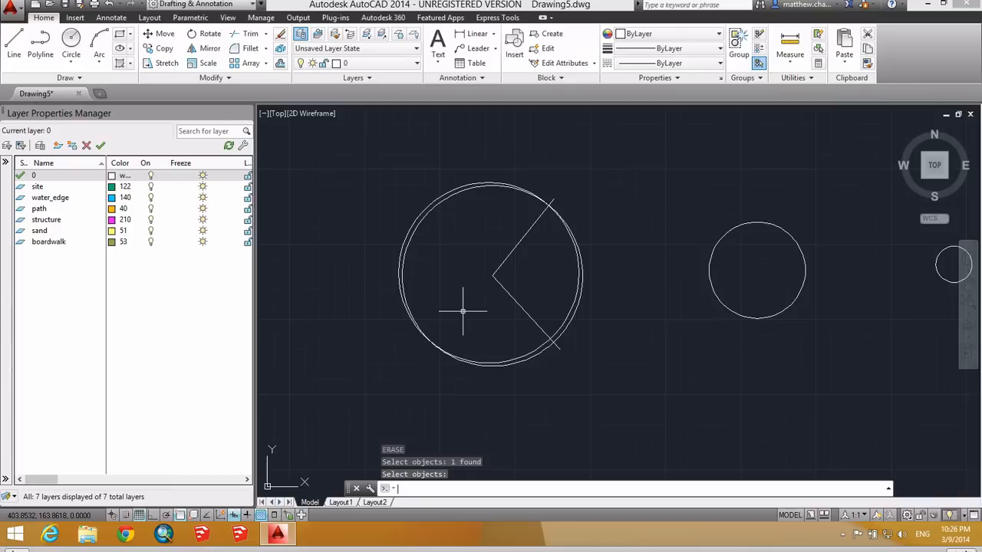
left_click(180, 516)
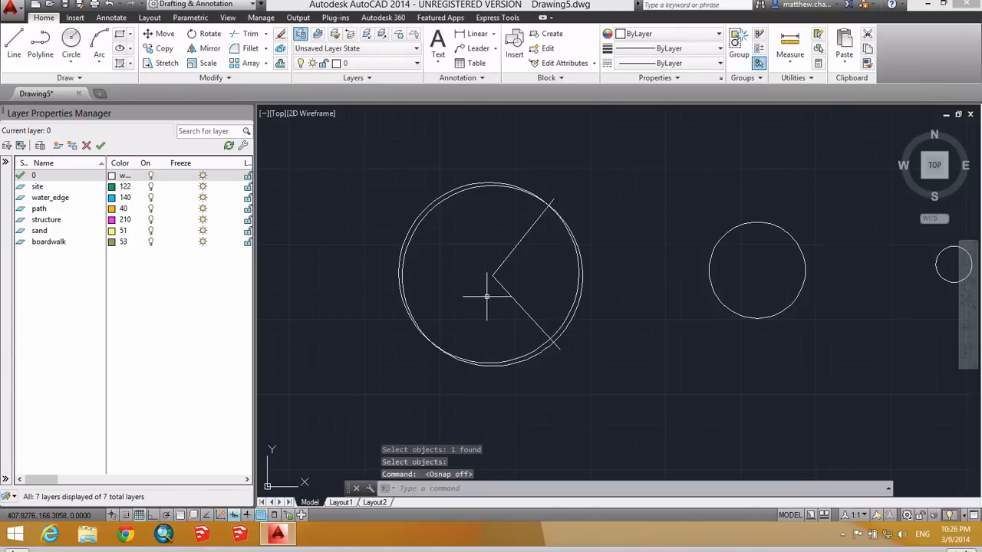
Step: Draw a polyline from the radial lines' shared endpoint, using an endpoint snap, to just beyond the doubled circles' southwest edge
type("pl")
key("Return")
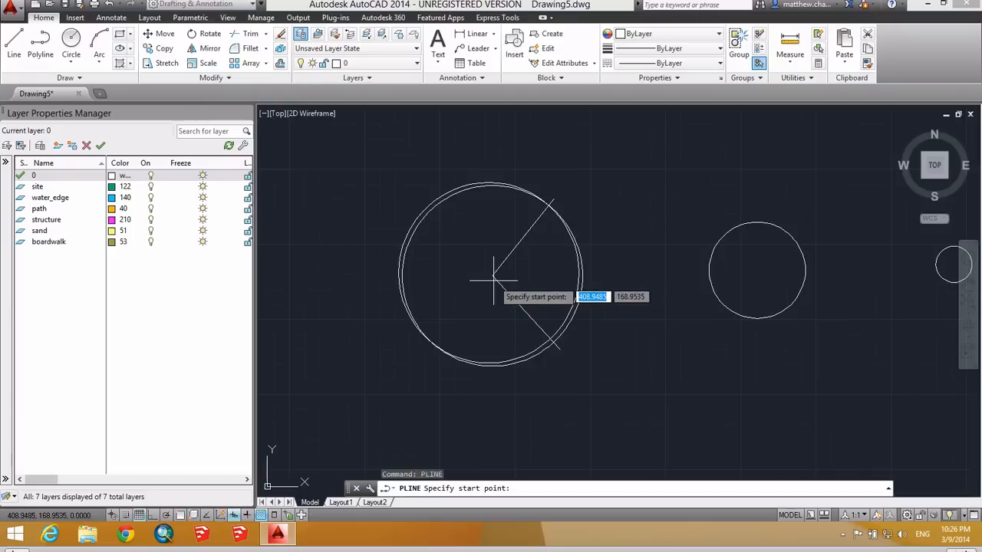
type("end")
key("Return")
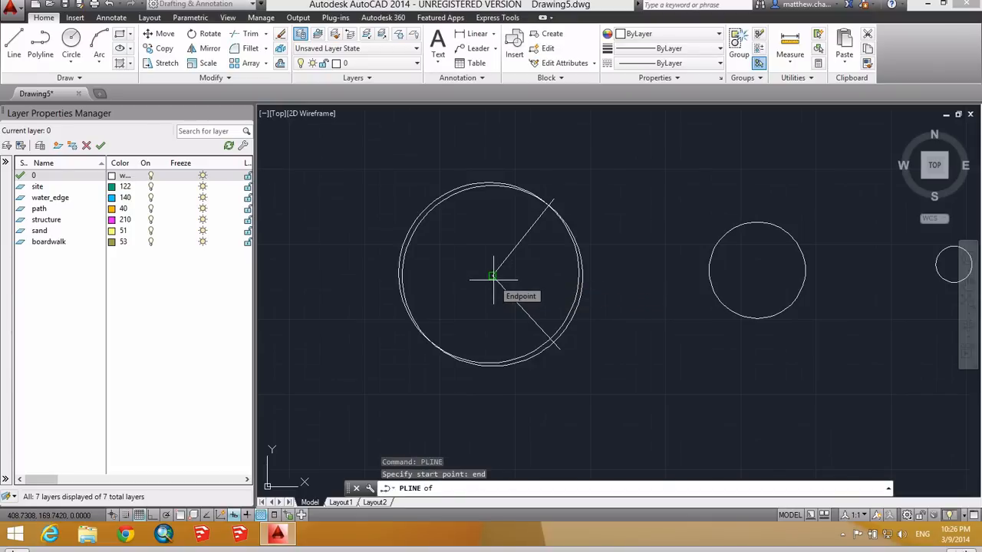
left_click(492, 276)
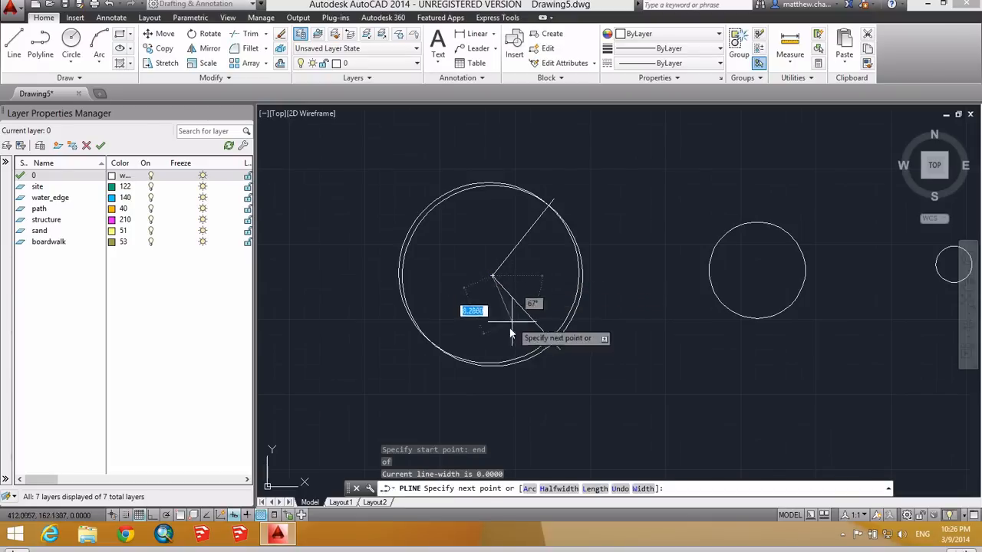
left_click(445, 353)
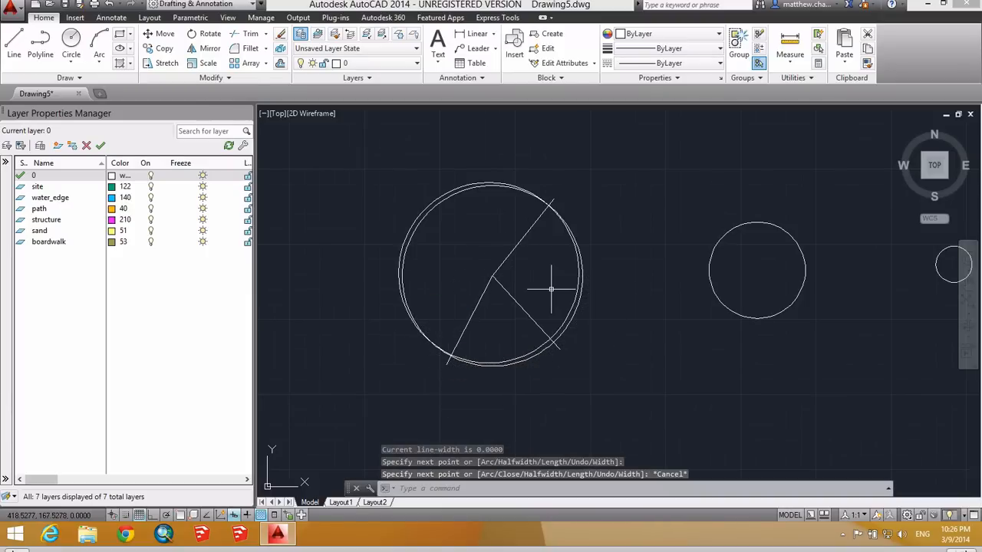
Step: Draw a small circle centred just outside the doubled circles' northwest edge so that it overlaps both outlines
middle_click_drag(551, 289, 532, 258)
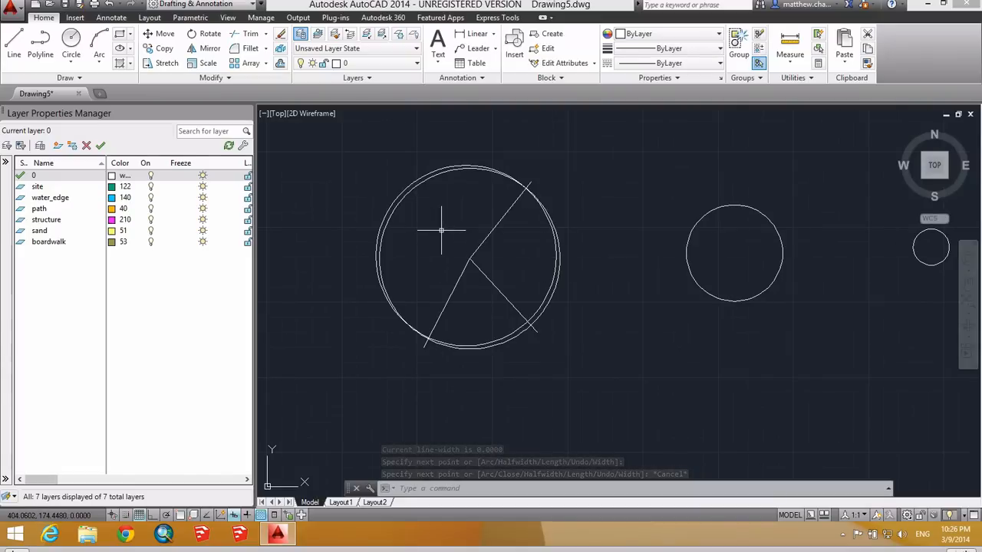
type("circle")
key("Return")
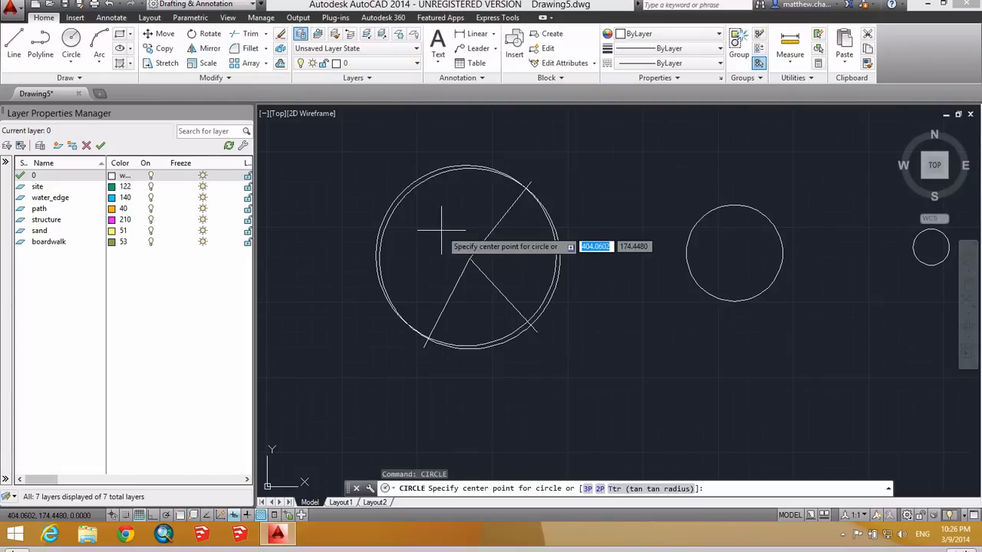
left_click(414, 157)
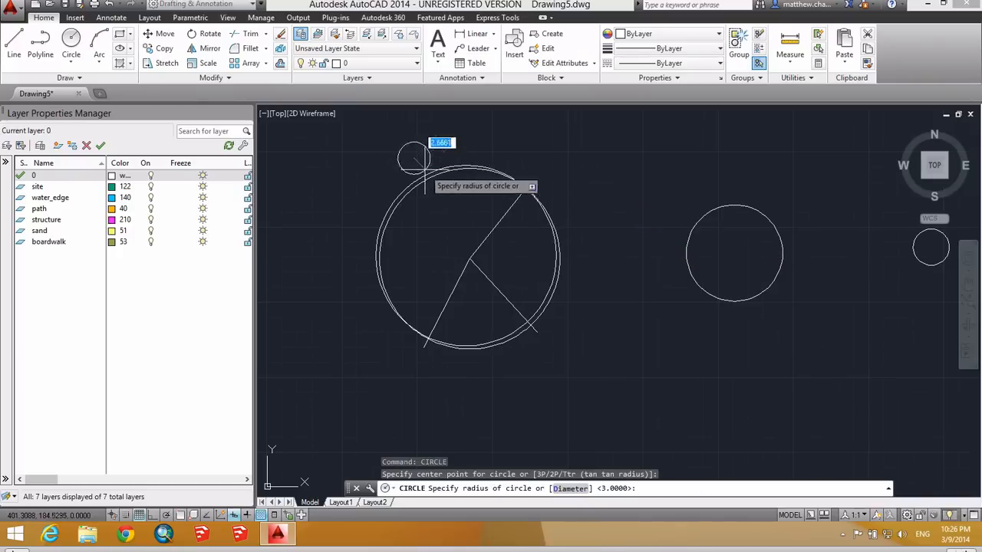
left_click(434, 183)
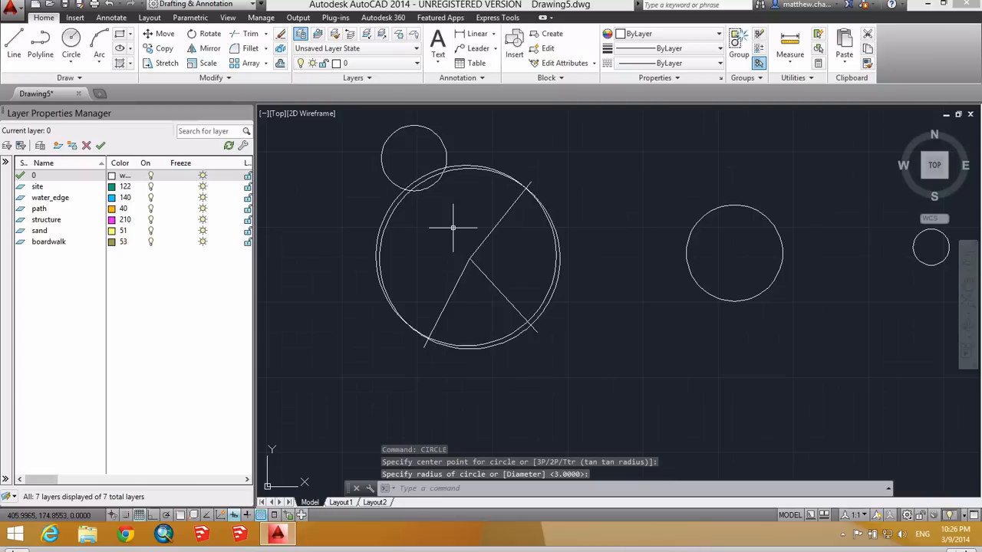
Step: Draw a narrow ellipse crossing the doubled circles' east edge, with its long axis pointing slightly inward
type("ellipse")
key("Return")
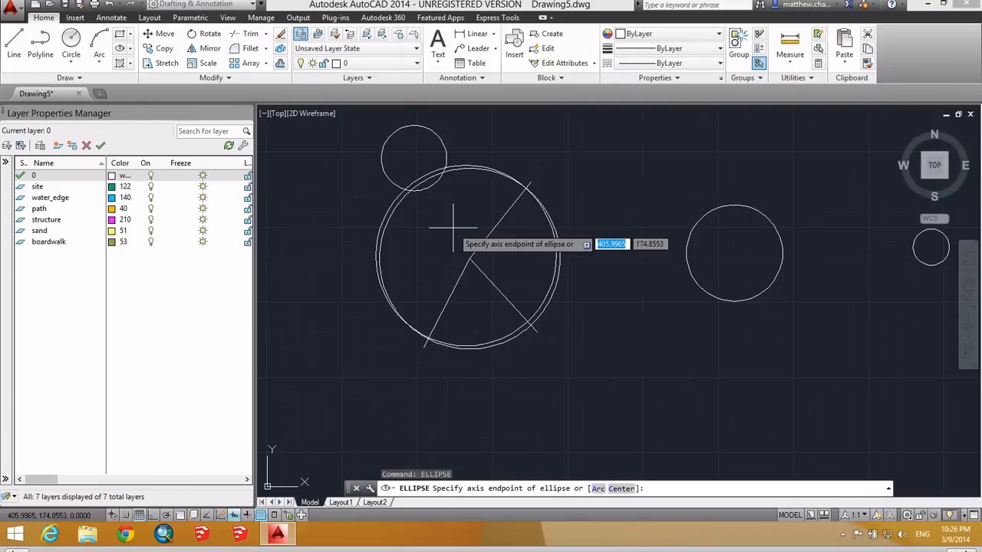
left_click(564, 264)
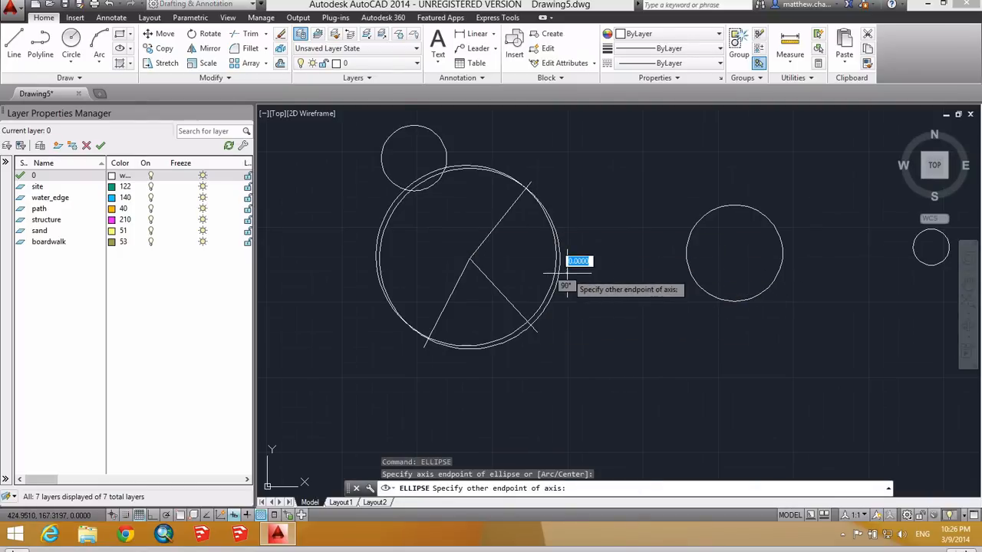
left_click(537, 266)
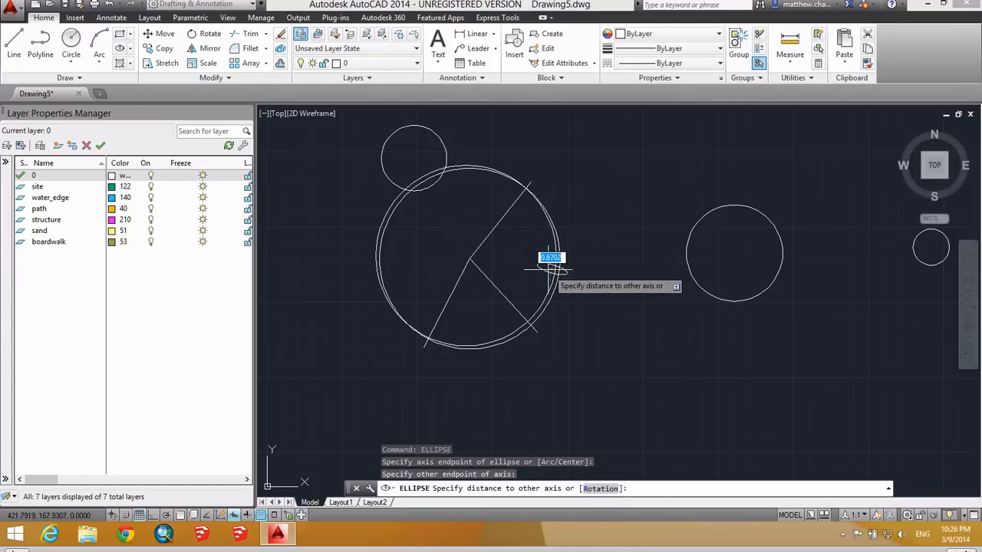
left_click(551, 264)
key("Escape")
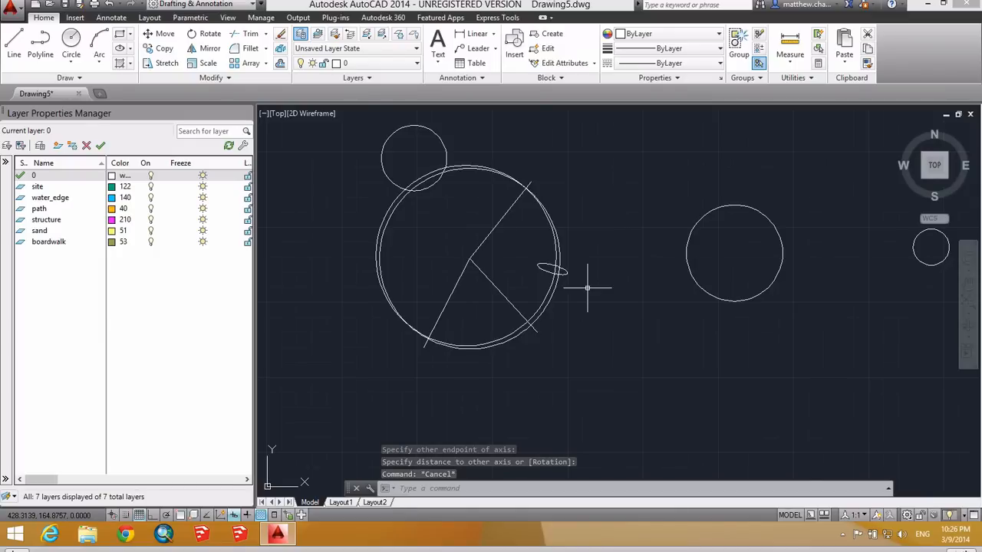
Step: Using the whole large tree symbol as cutting edges, trim the small circle's outer part and the doubled arcs inside it to form a notch
type("TR")
key("Return")
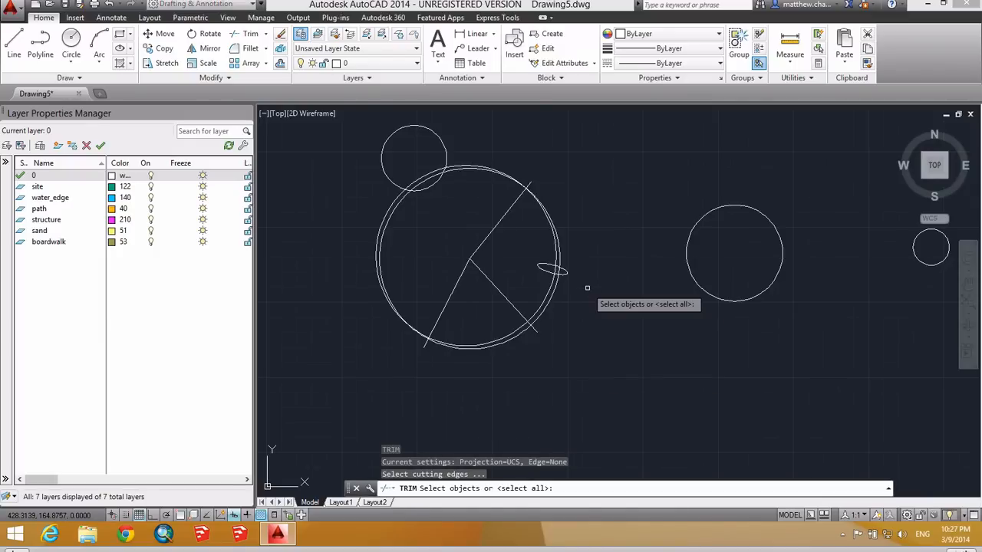
left_click(585, 351)
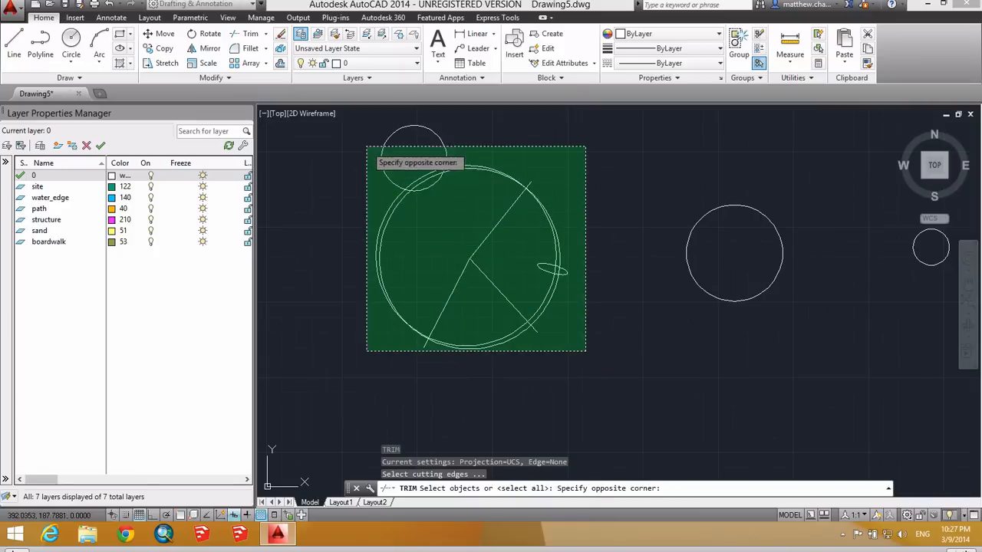
left_click(345, 120)
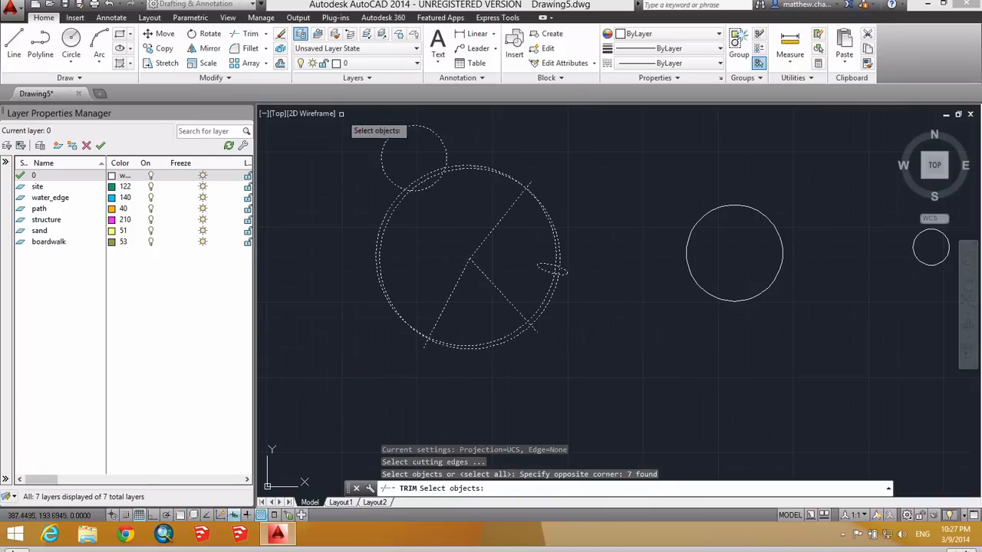
key("Return")
left_click(403, 128)
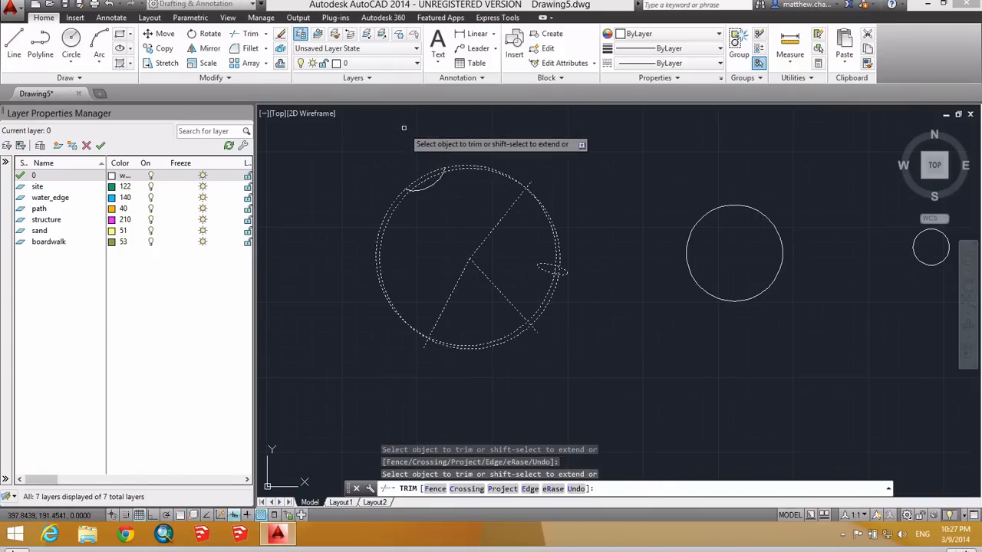
left_click(425, 179)
left_click(427, 173)
Step: Trim the ellipse's outer end and the doubled arcs inside it to open a narrow notch on the east edge
left_click(557, 271)
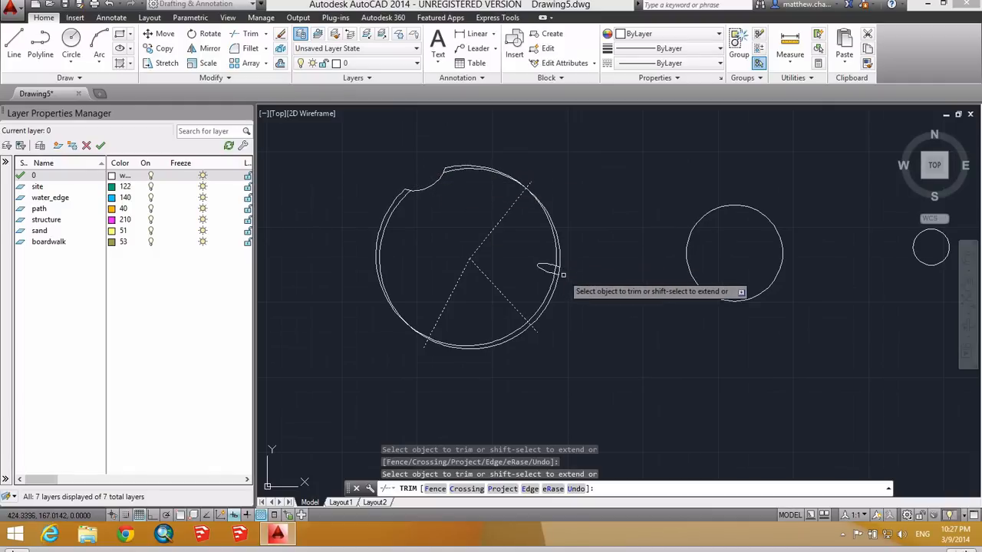
left_click(557, 270)
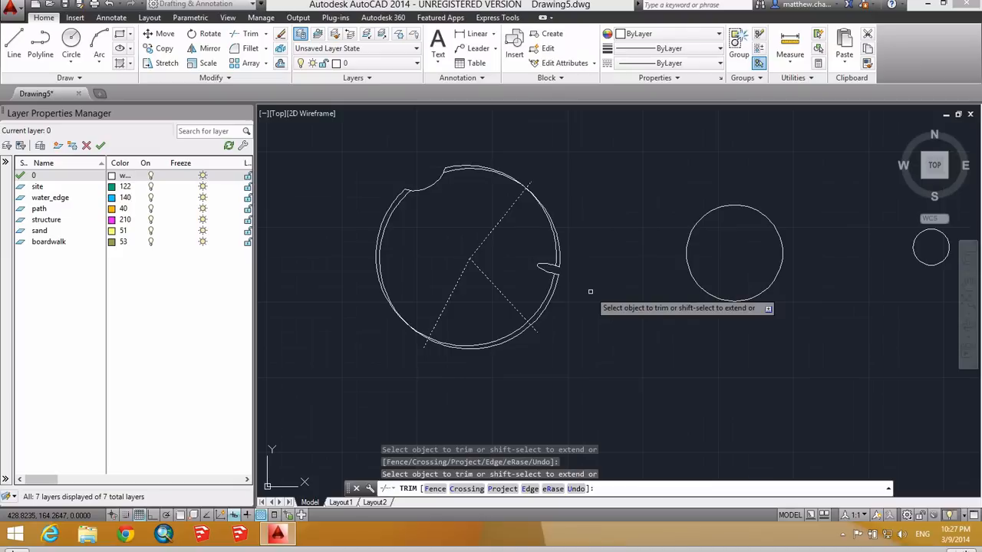
key("Escape")
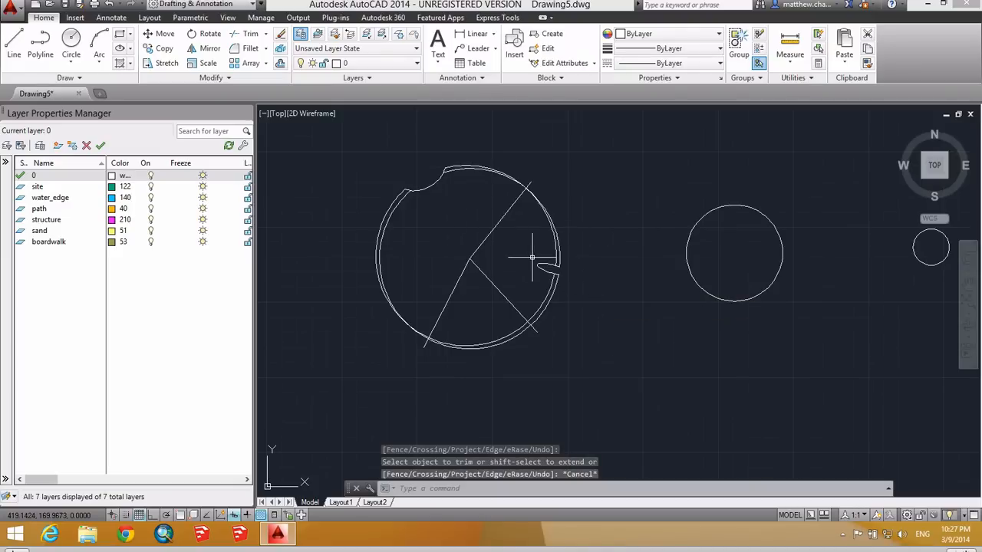
Step: Draw a line from the medium circle's centre, using a centre snap, to just beyond its north edge
mouse_move(498, 268)
middle_mouse_down()
mouse_move(436, 254)
mouse_move(445, 273)
middle_mouse_up()
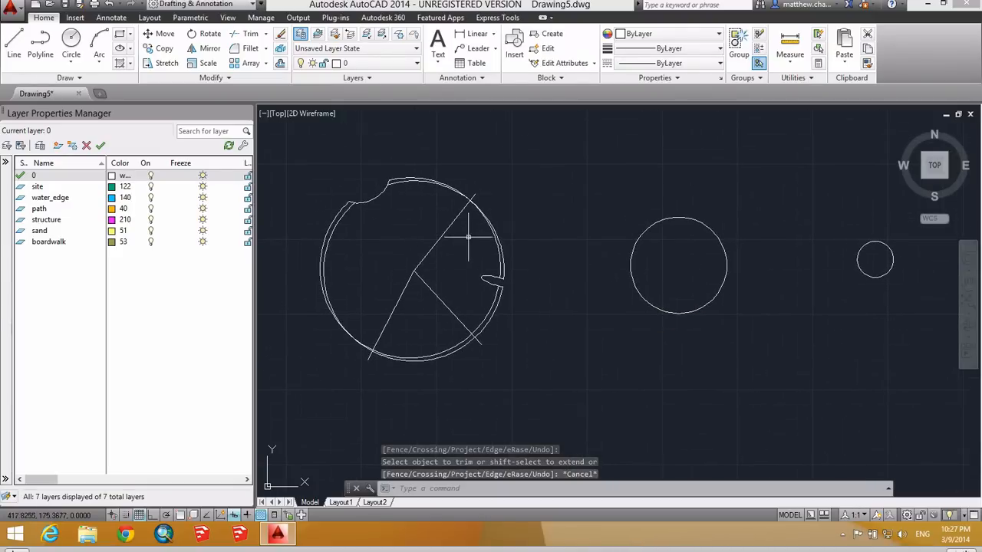
middle_click_drag(672, 278, 552, 273)
scroll(569, 263, "up", 2)
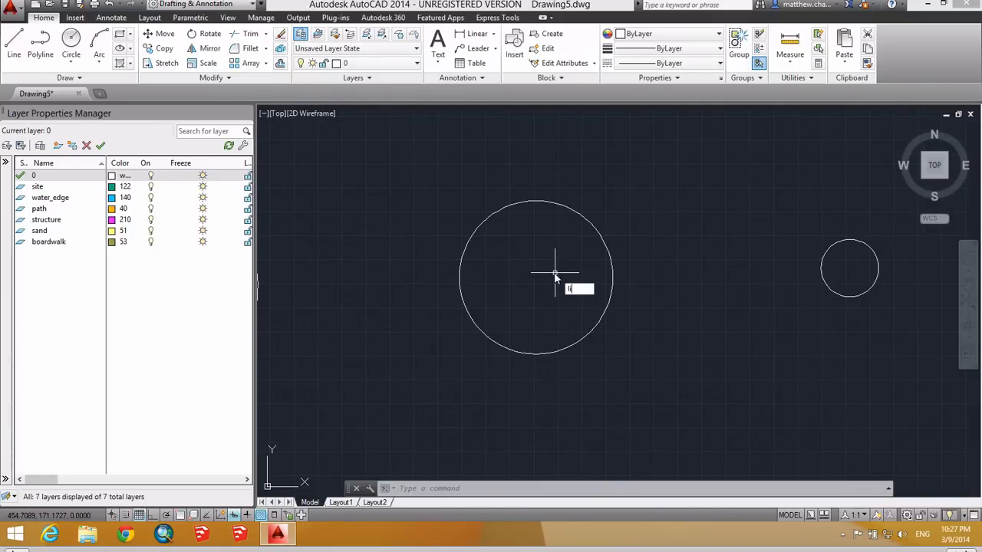
type("ine")
key("Return")
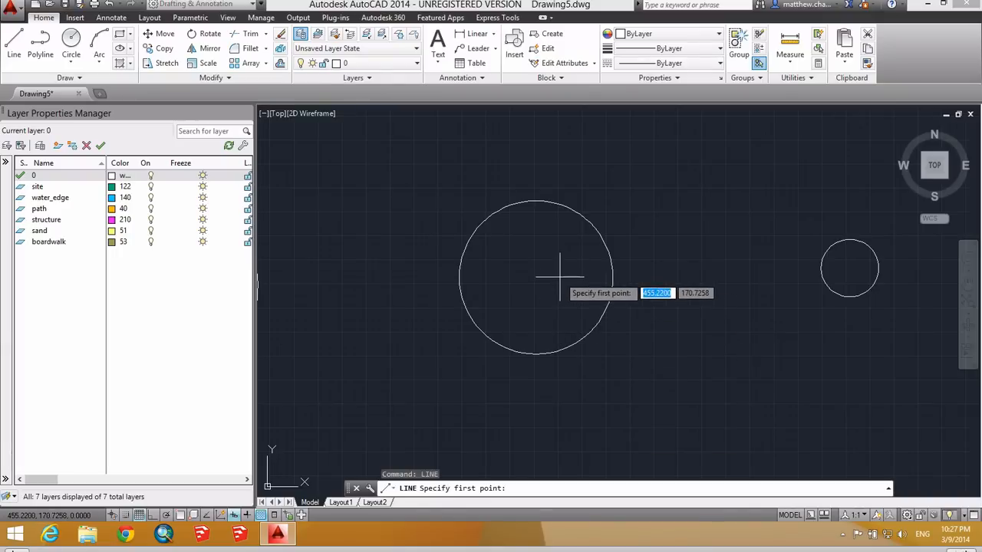
right_click(559, 276, "shift")
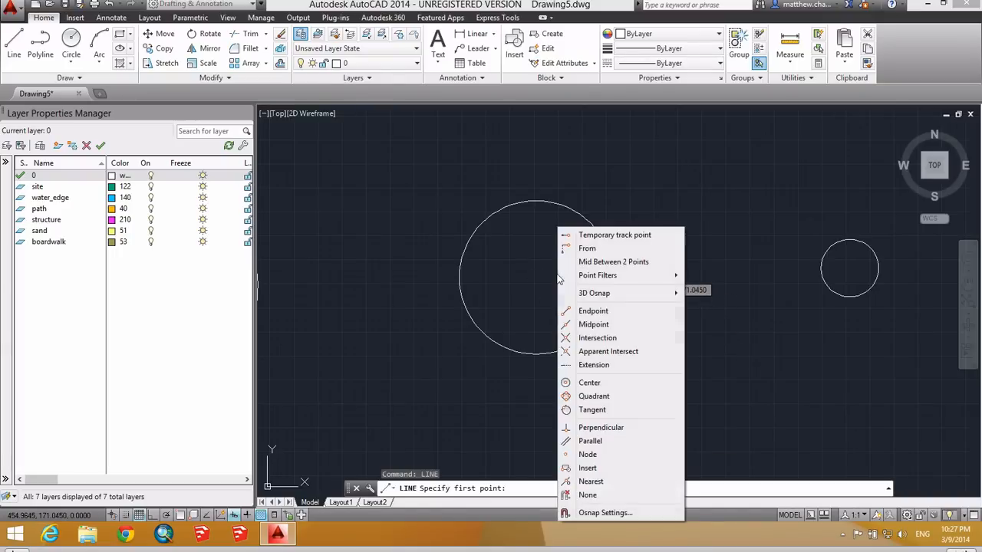
left_click(589, 382)
left_click(569, 349)
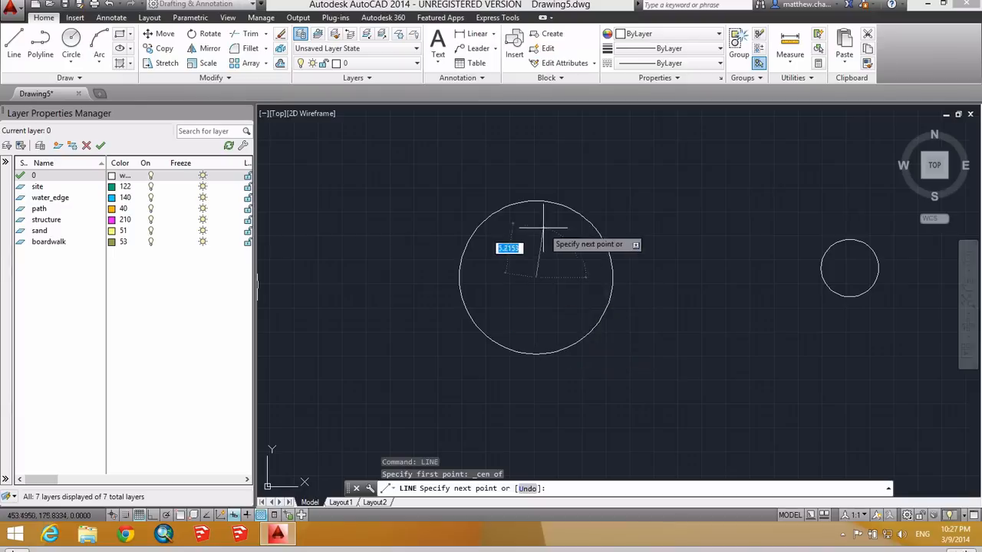
left_click(535, 199)
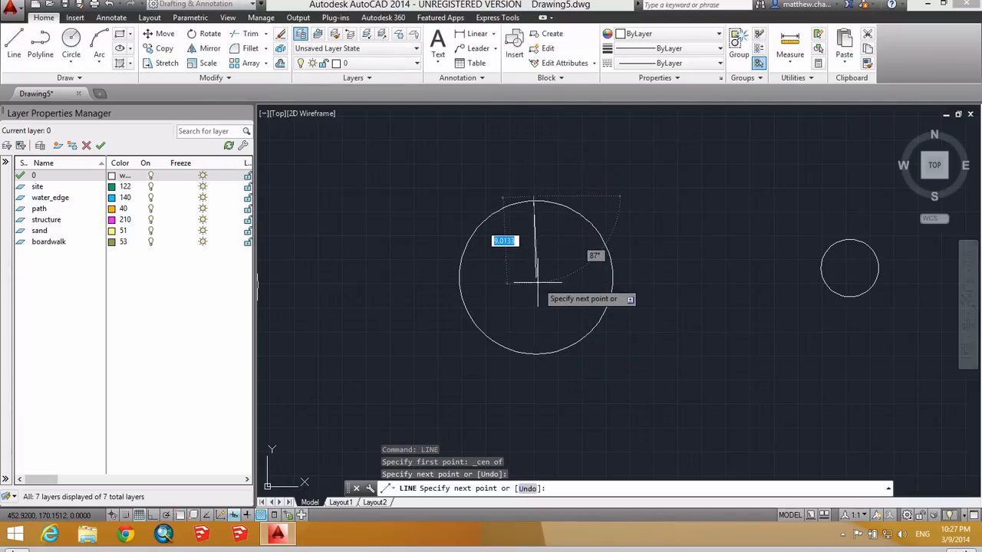
key("Escape")
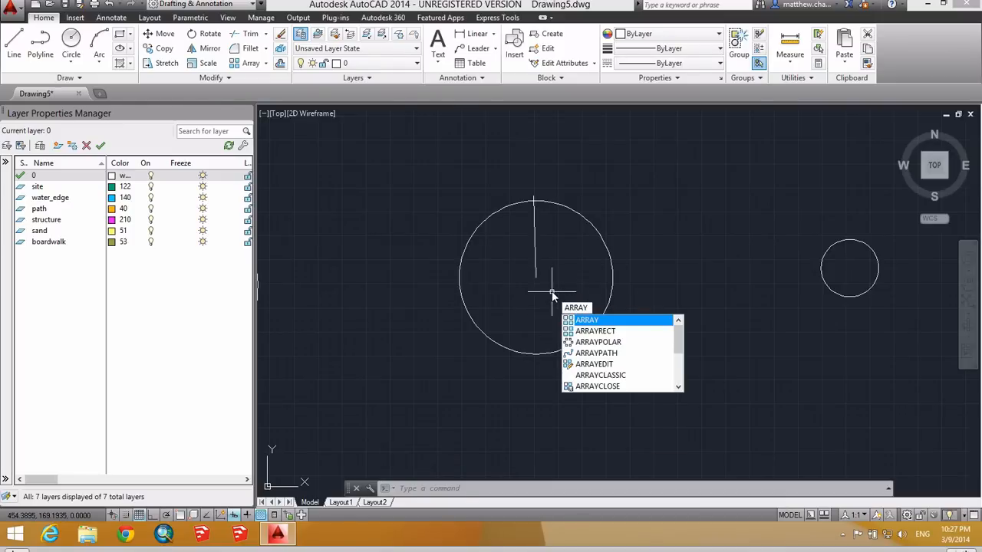
Step: Create a polar array of the radial line around its inner endpoint at the medium circle's centre
key("Return")
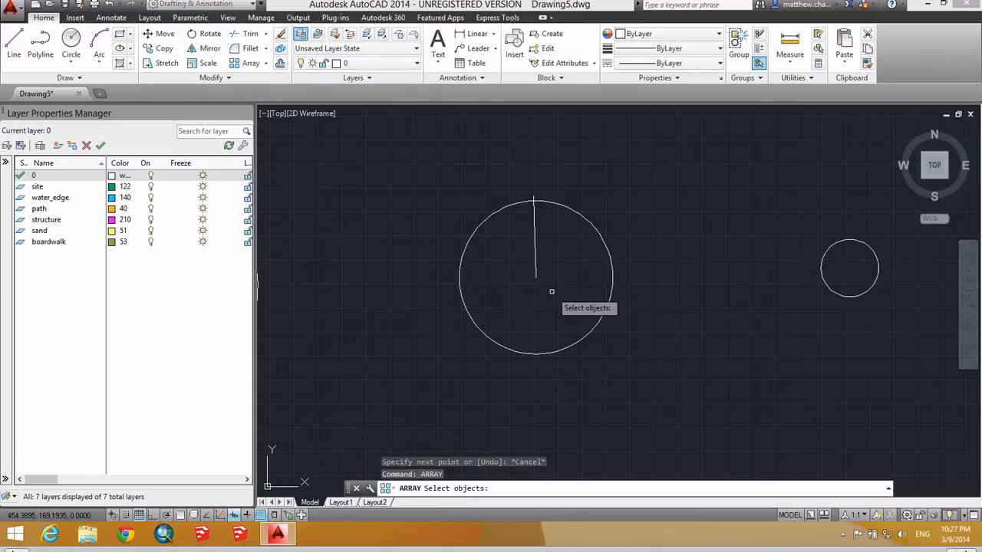
left_click(534, 254)
key("Return")
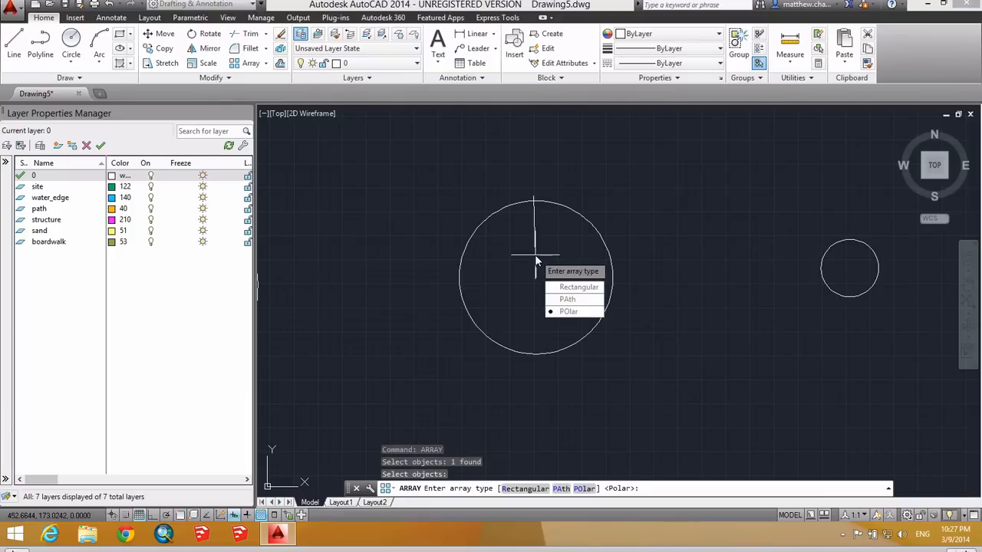
left_click(583, 313)
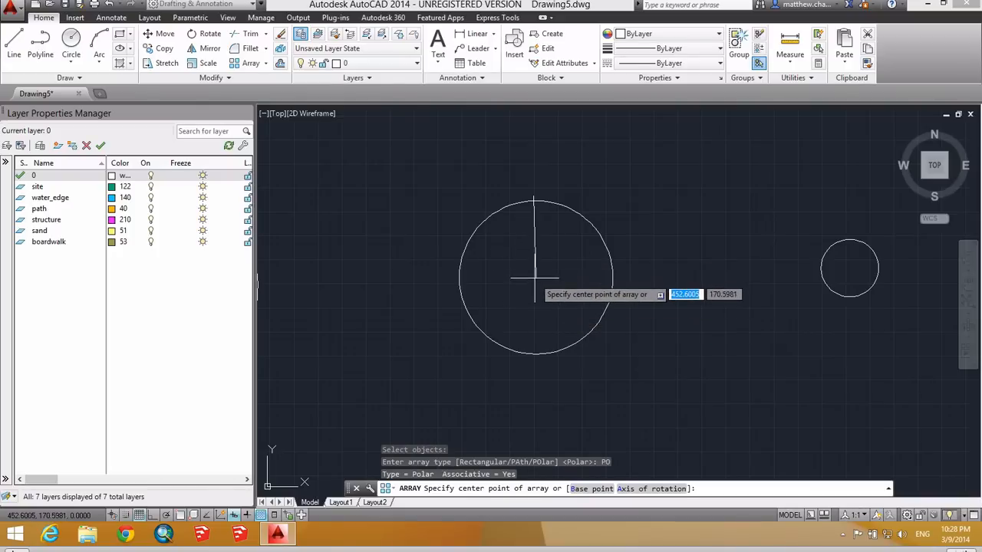
type("end")
key("Return")
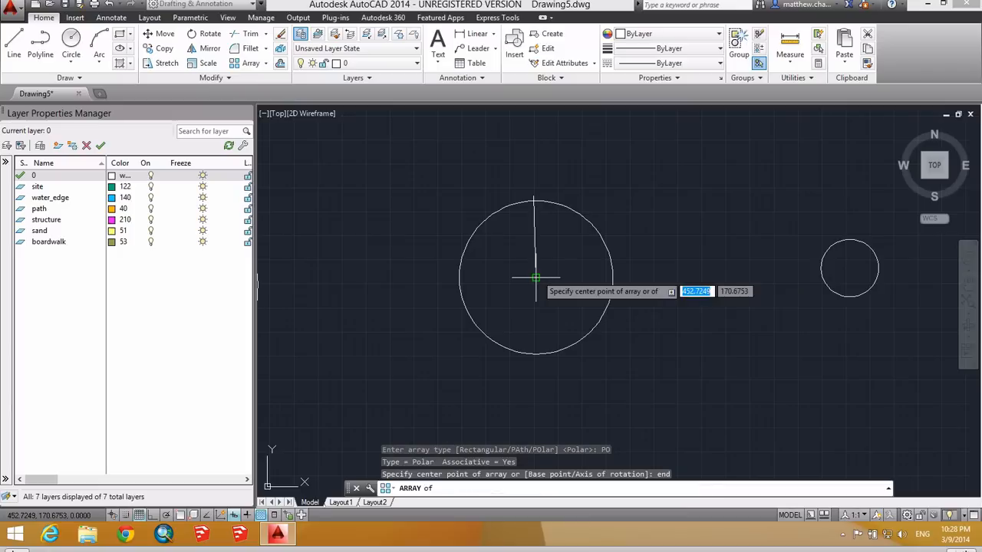
left_click(536, 278)
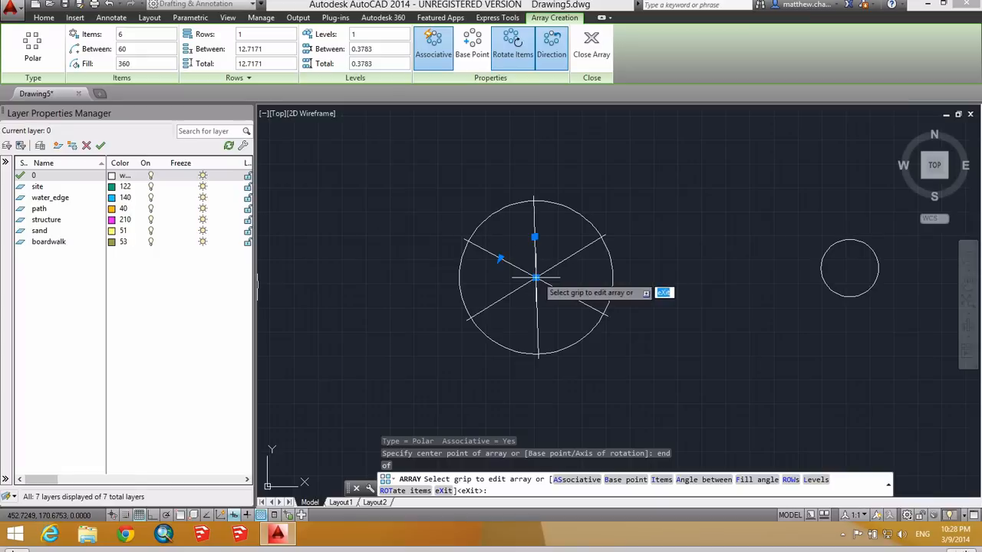
Step: Try stretching the polar array's radius, and set the angle between its items to 12 degrees
left_click(535, 237)
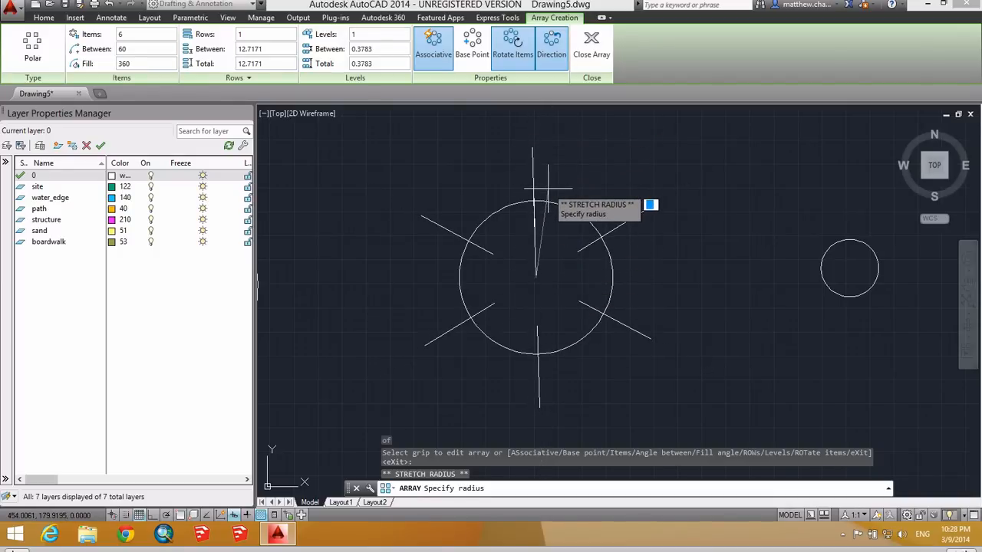
key("Escape")
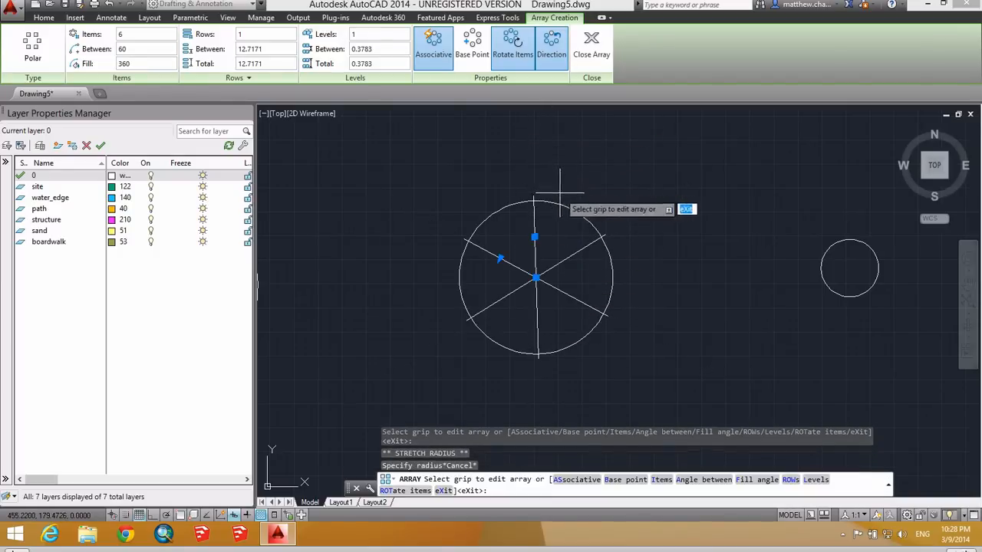
left_click(500, 258)
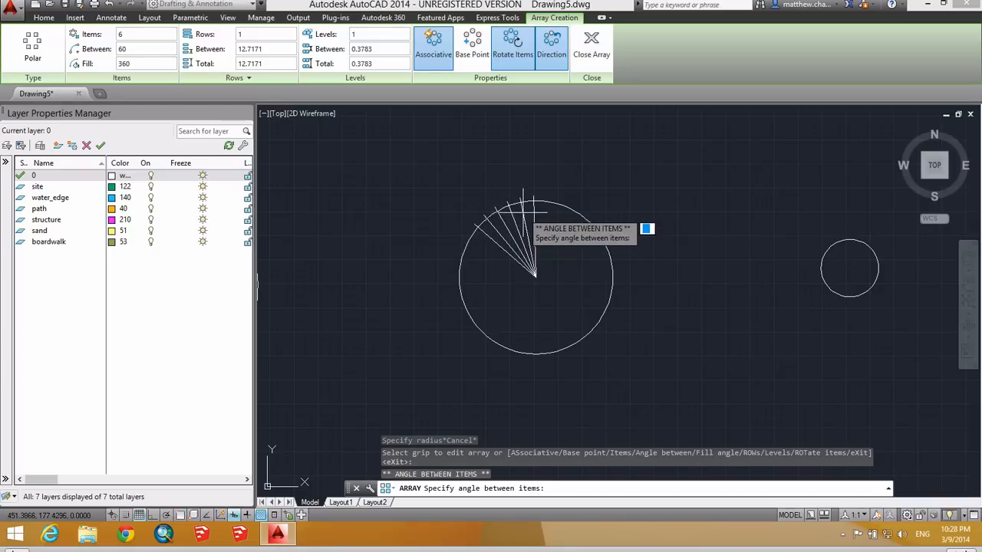
left_click(534, 214)
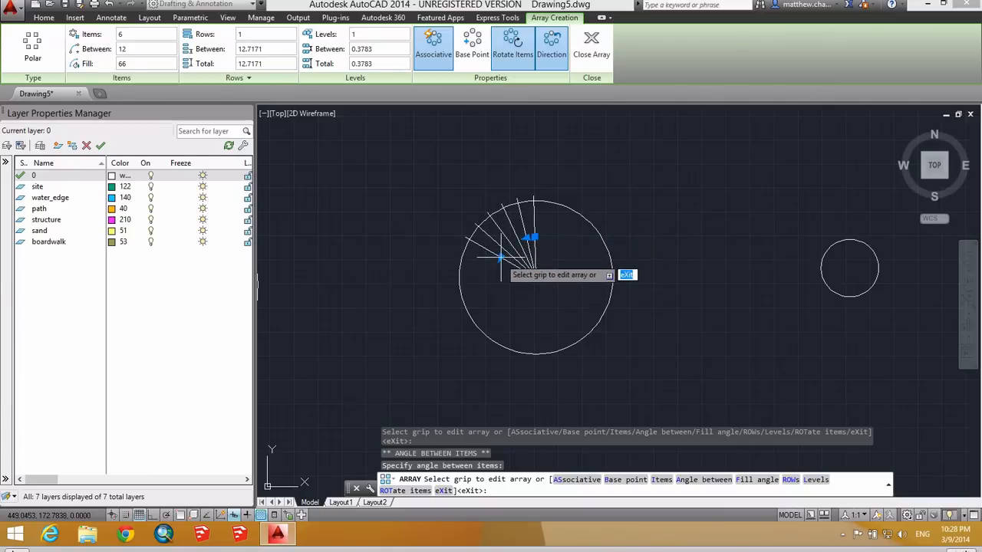
Step: Increase the polar array to 31 items so the radial lines fill the whole medium circle, and finish the array
left_click(500, 259)
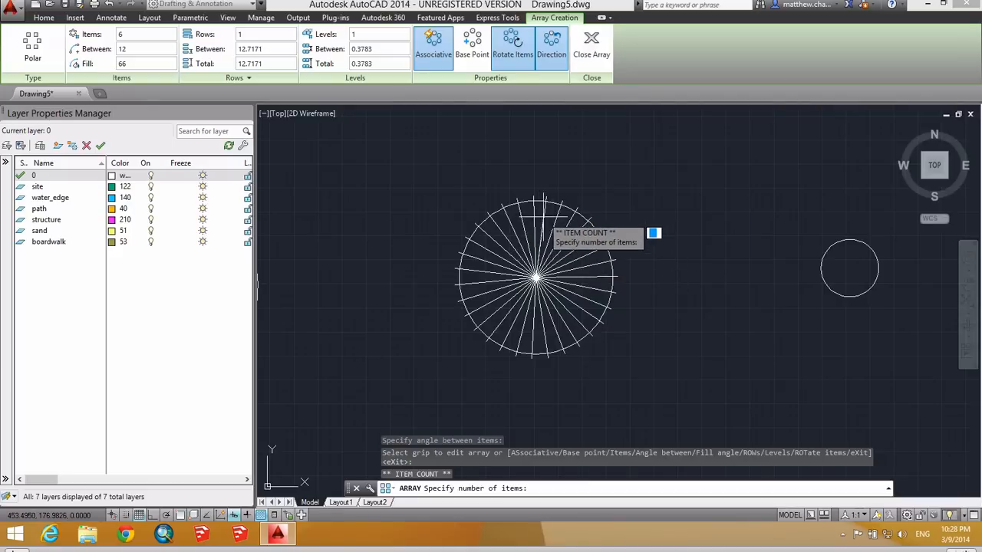
left_click(543, 217)
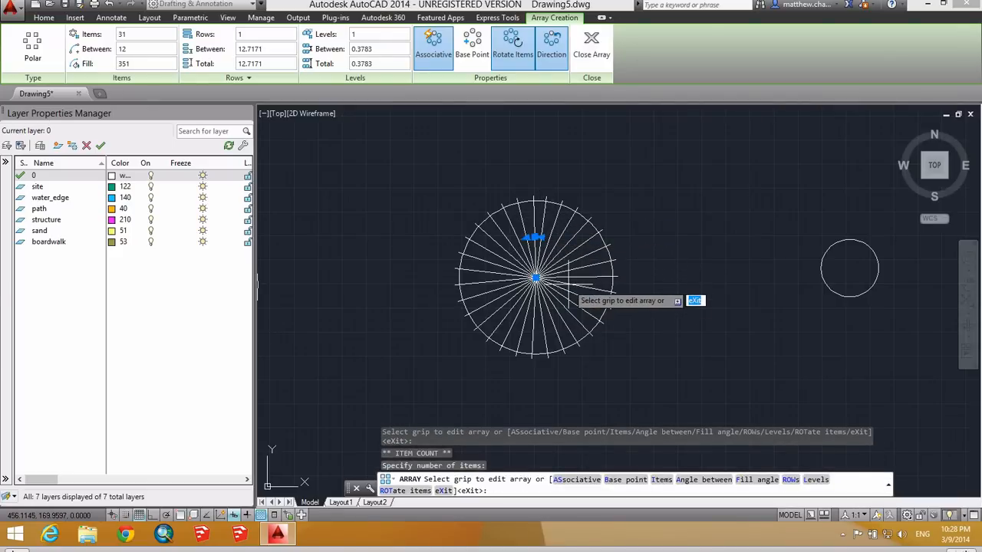
key("Escape")
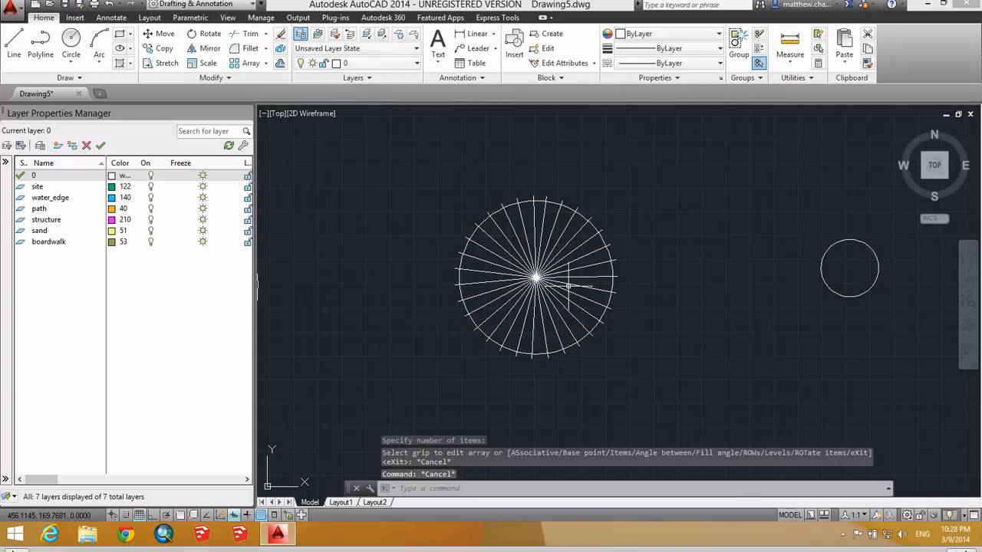
Step: Try item counts of 24 and 30 on the finished polar array, and return it to 31 items
left_click(568, 284)
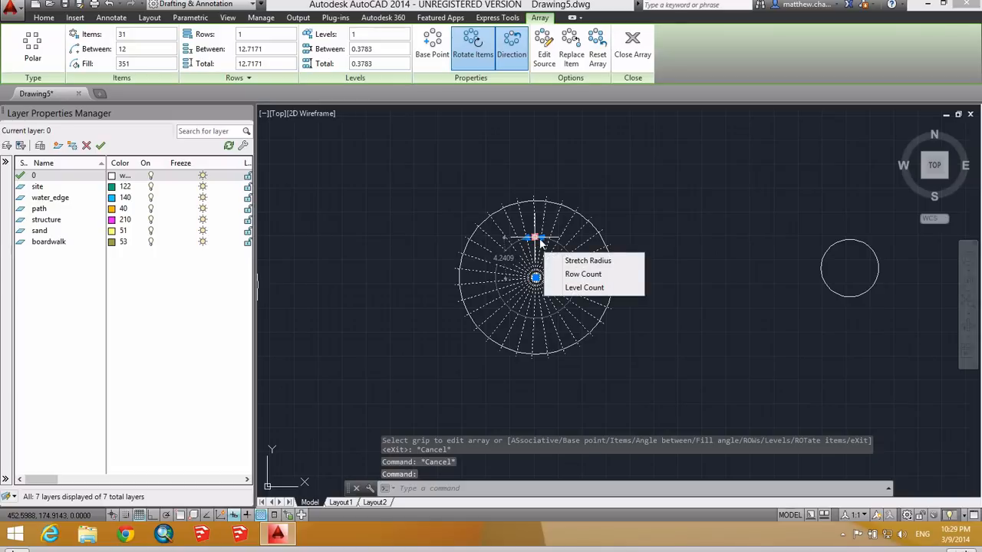
mouse_move(535, 238)
left_click(563, 259)
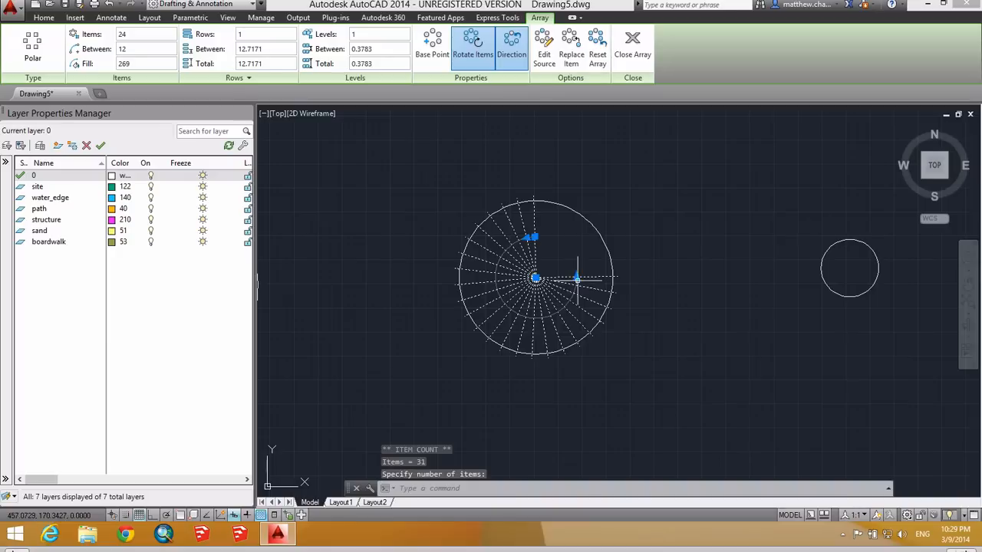
mouse_move(576, 277)
left_click(595, 301)
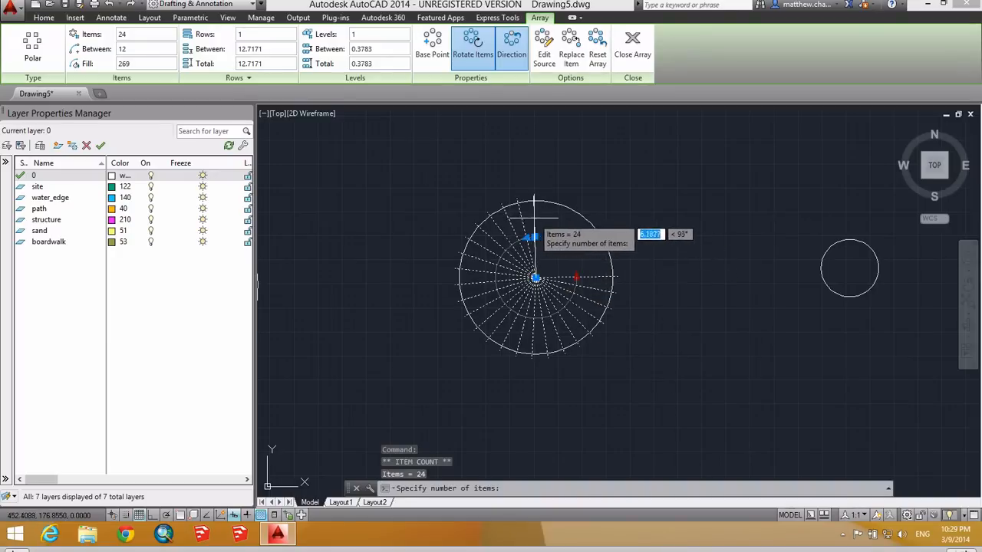
left_click(565, 242)
left_click(549, 239)
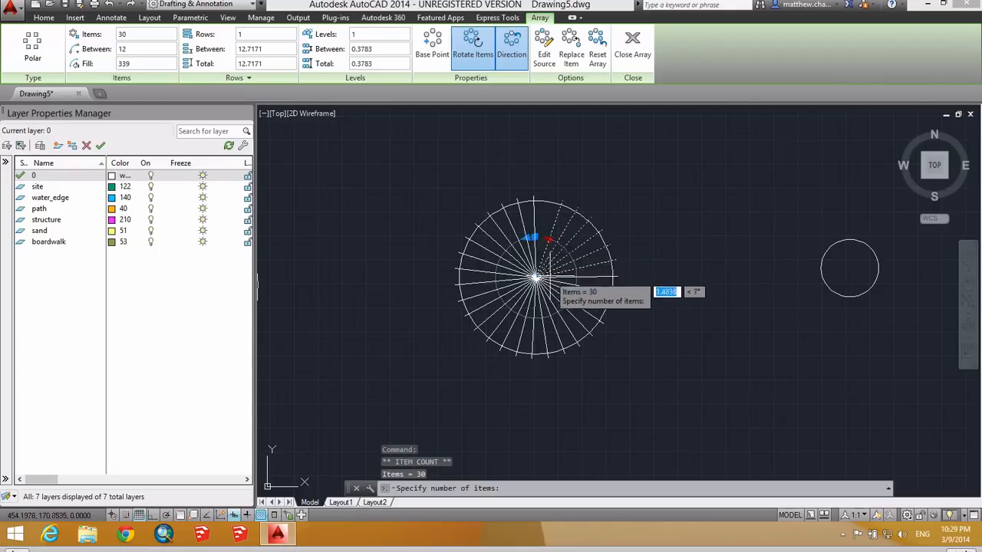
left_click(543, 261)
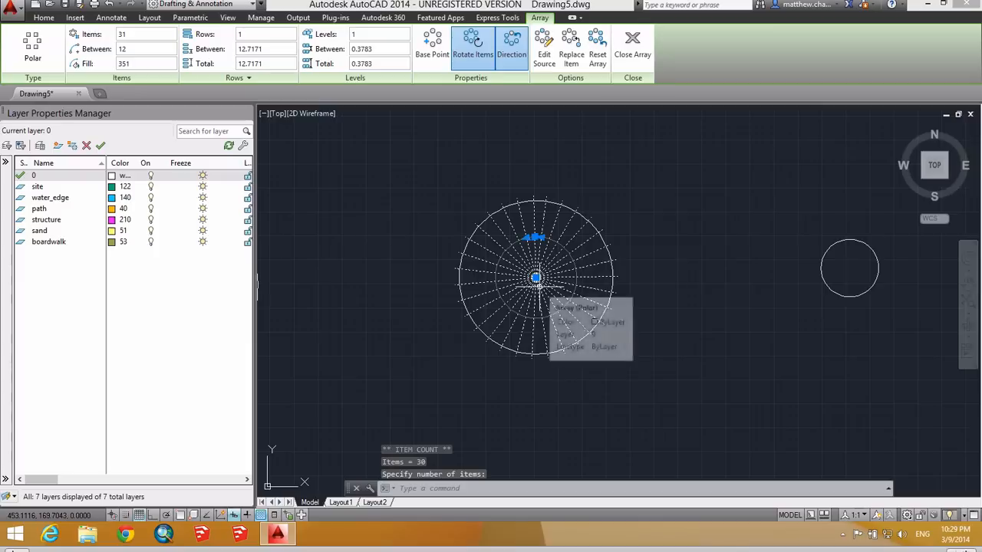
key("Escape")
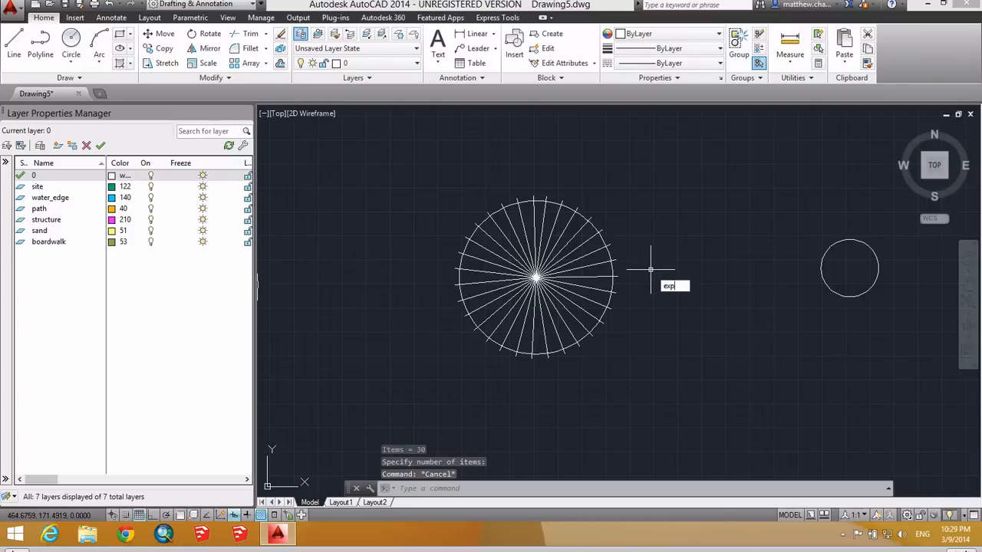
Step: Explode the polar array in the medium circle into individual radial lines
type("de")
key("Return")
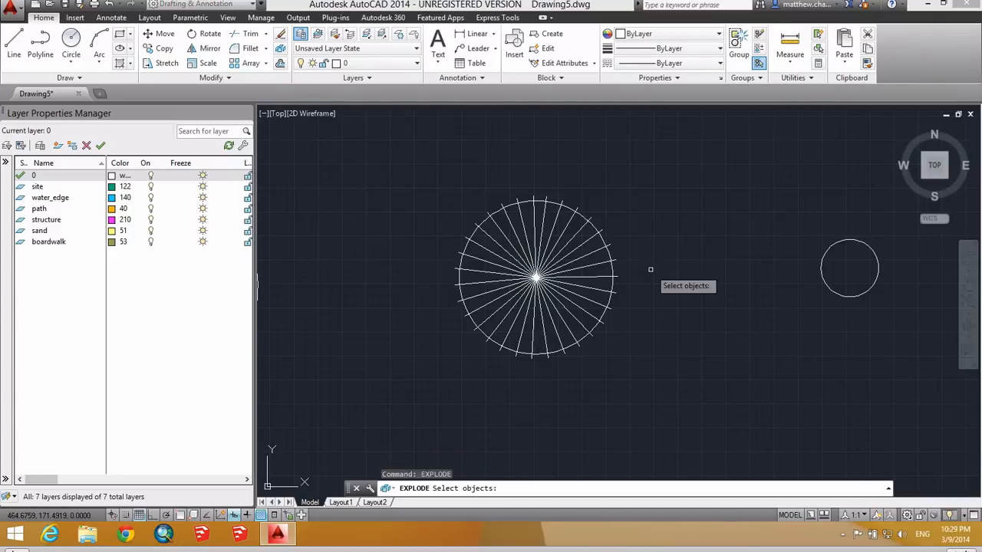
left_click(537, 278)
key("Return")
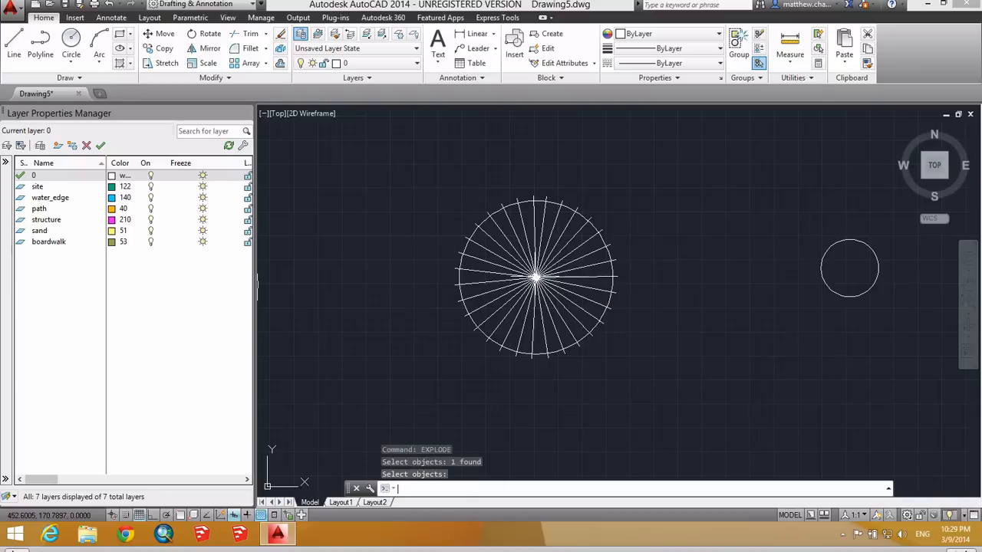
left_click(552, 242)
left_click(540, 231)
left_click(514, 250)
left_click(498, 269)
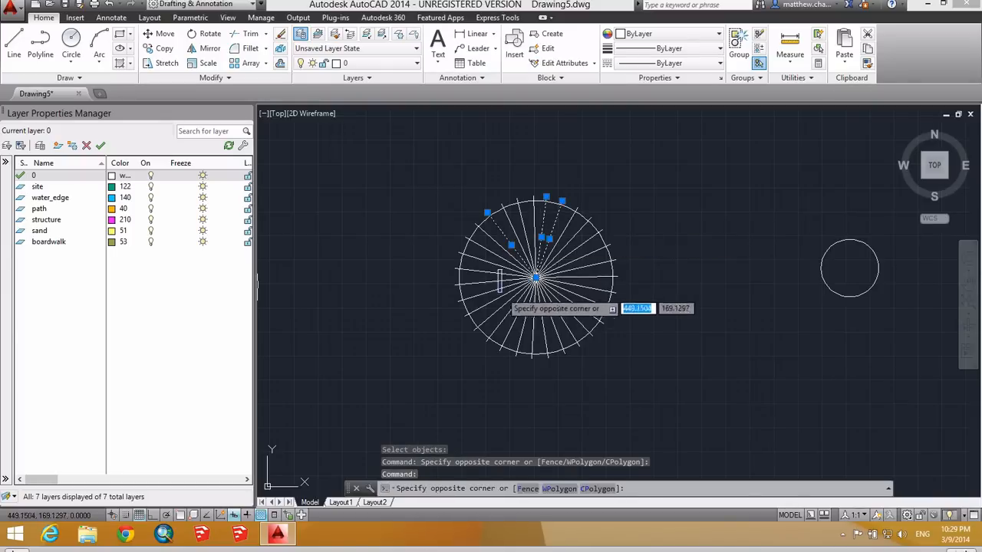
left_click(502, 292)
left_click(519, 313)
left_click(577, 304)
left_click(586, 296)
left_click(582, 271)
left_click(575, 256)
key("Escape")
key("Escape")
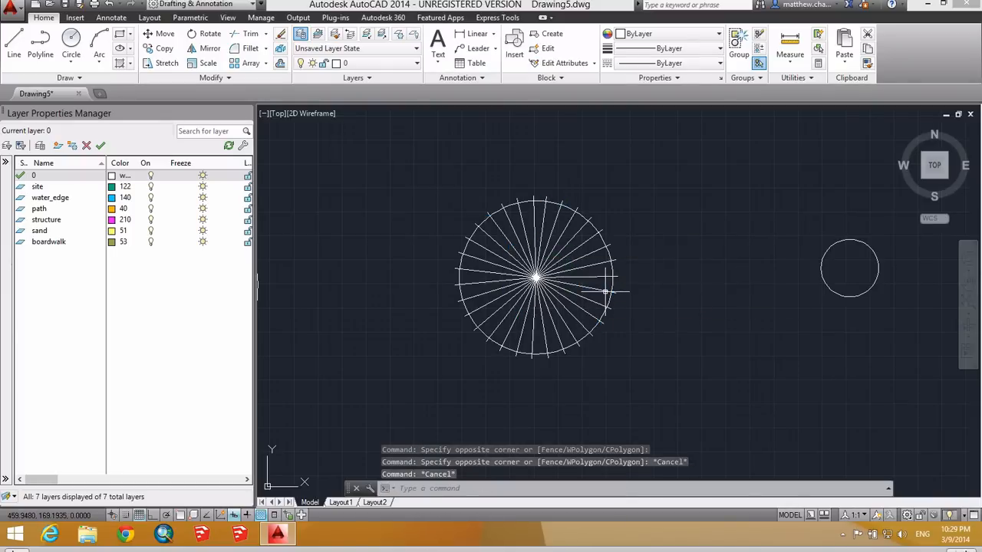
key("Escape")
key("Escape")
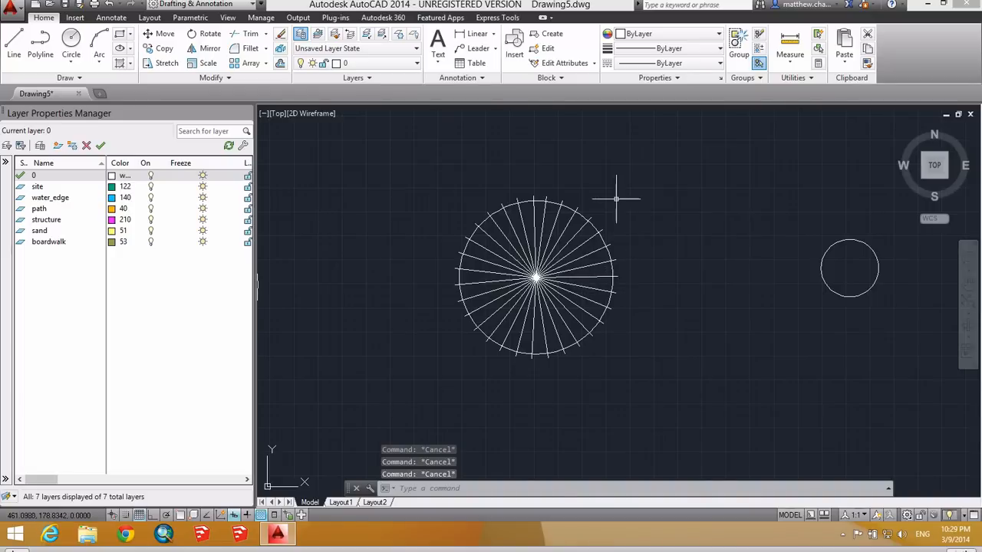
Step: Erase twelve irregularly spaced radial lines from the medium circle, mostly in its northern half
type("e")
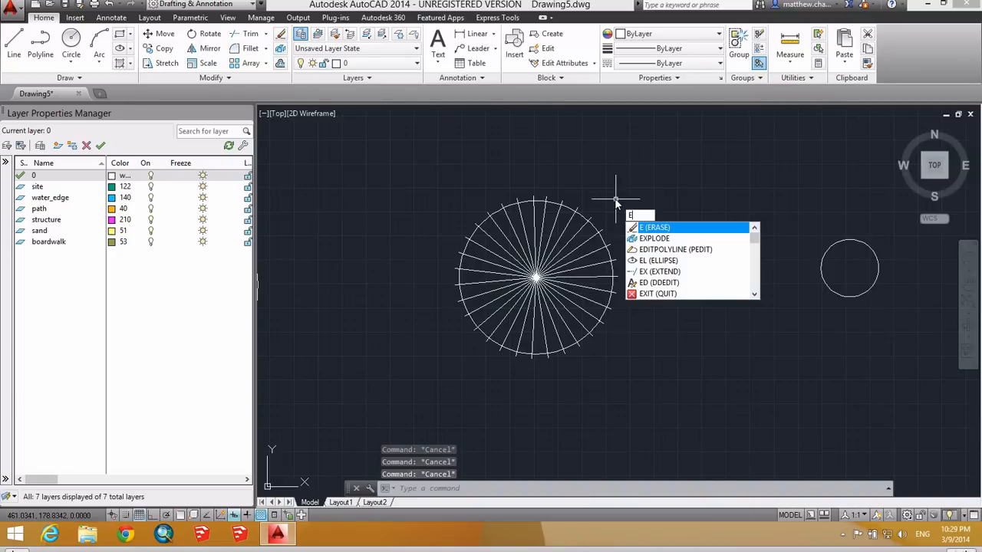
key("Return")
left_click(555, 220)
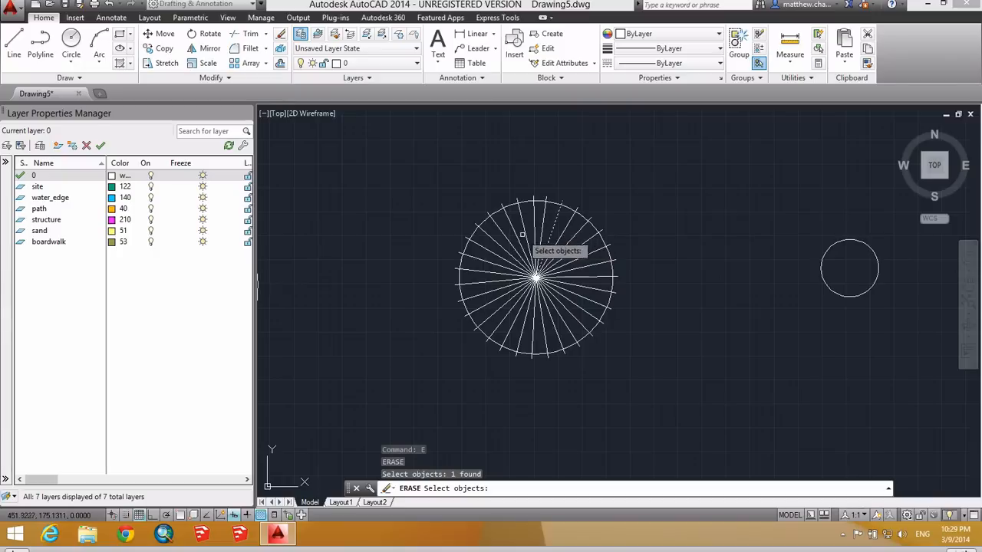
left_click(521, 227)
left_click(499, 241)
left_click(497, 244)
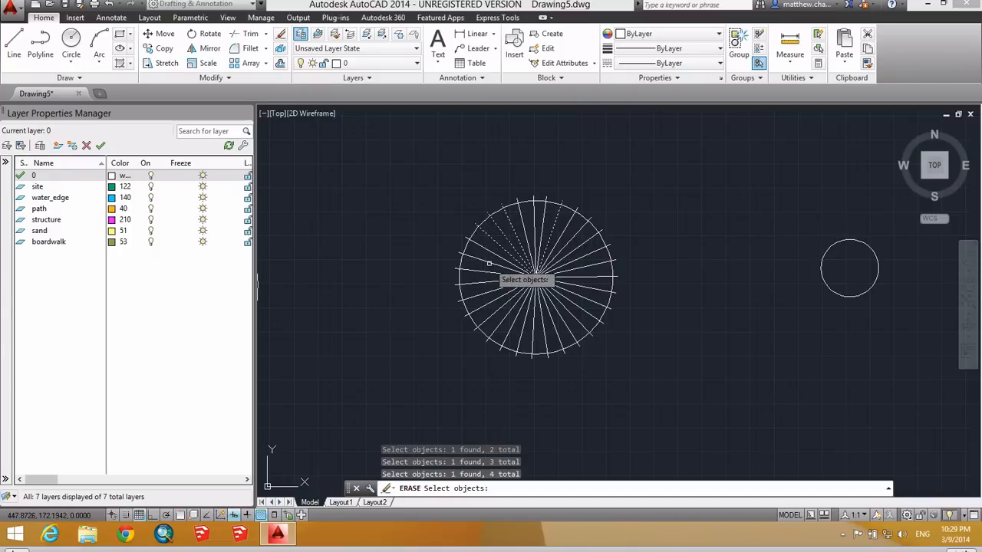
left_click(489, 263)
left_click(484, 284)
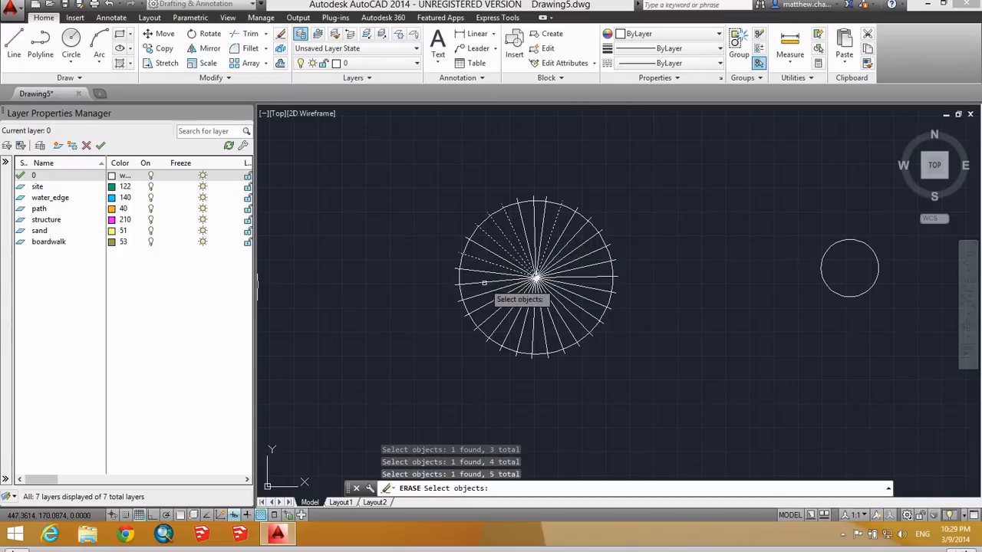
left_click(572, 316)
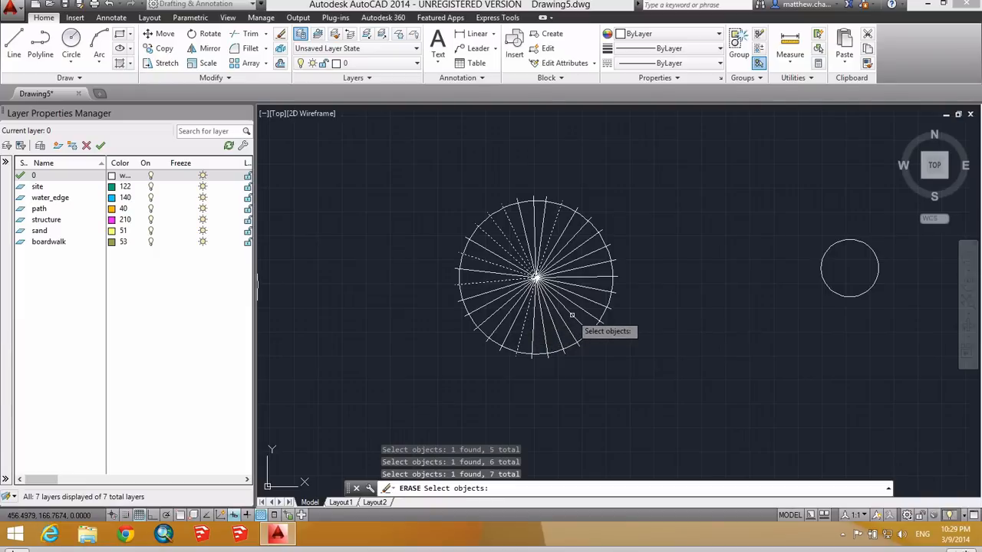
left_click(583, 236)
left_click(554, 228)
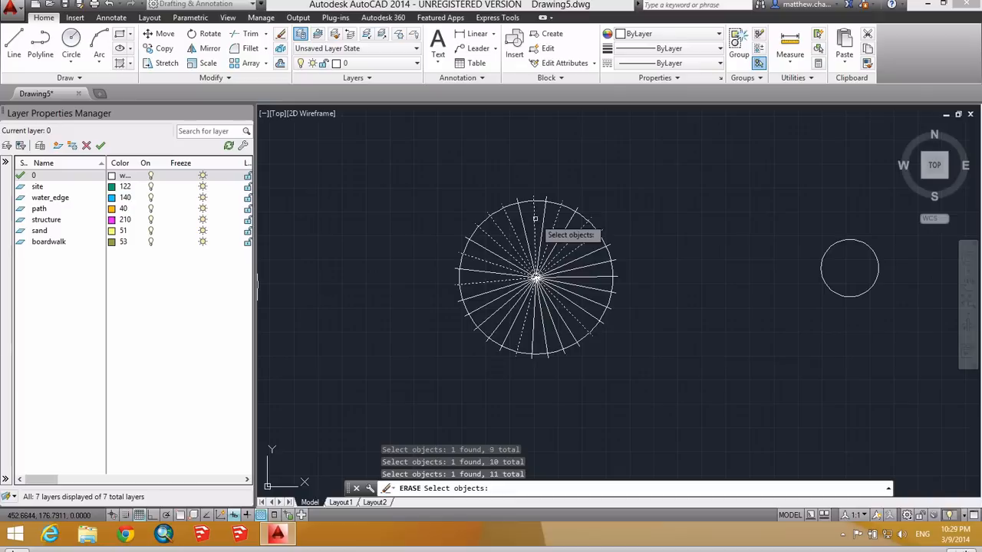
left_click(532, 234)
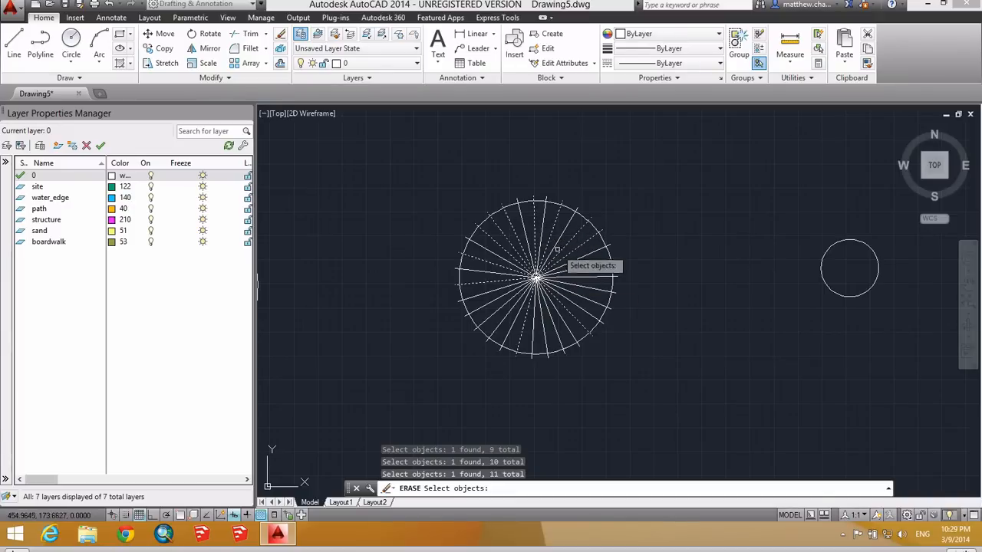
left_click(604, 274)
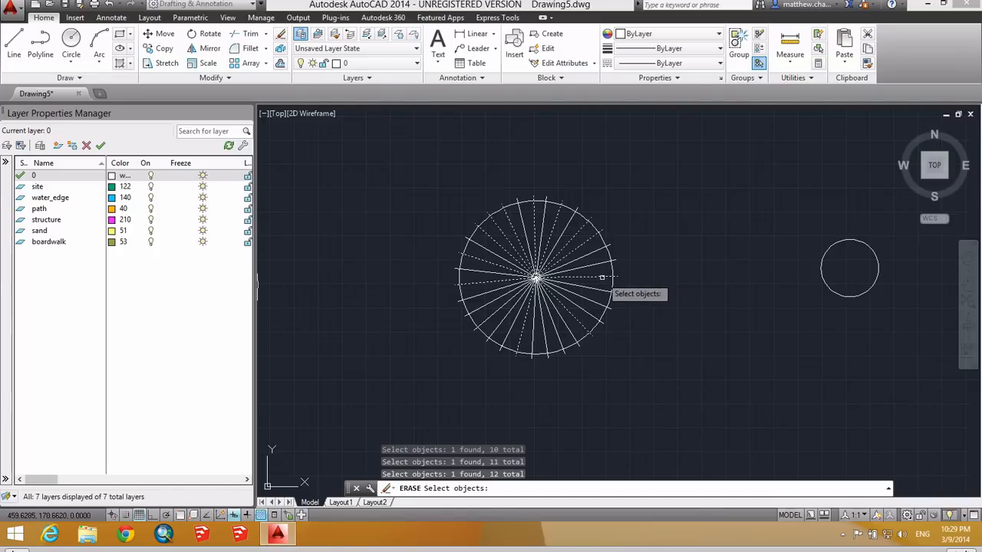
key("Return")
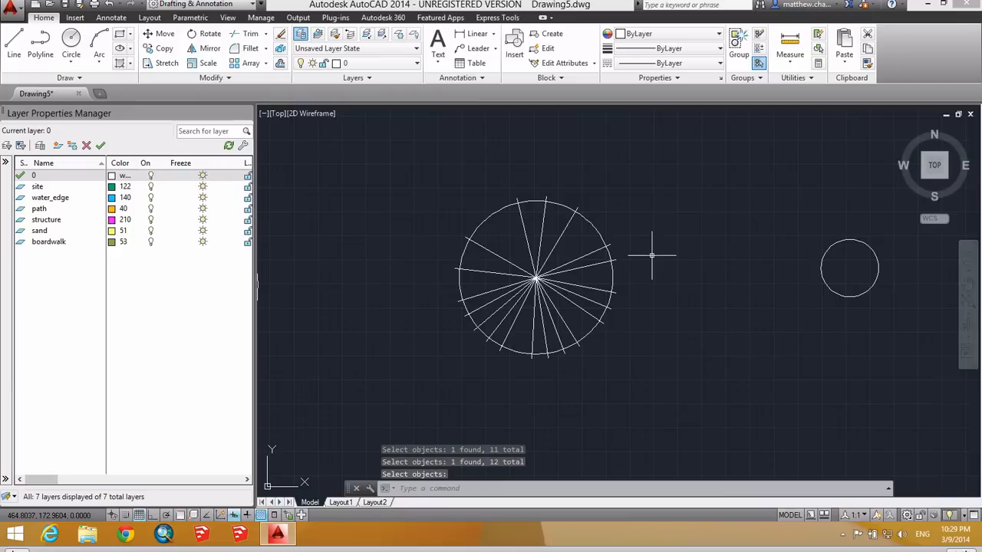
Step: Erase three more radial lines from the medium circle, one each on its east-northeast, west and southeast sides
type("e")
key("Return")
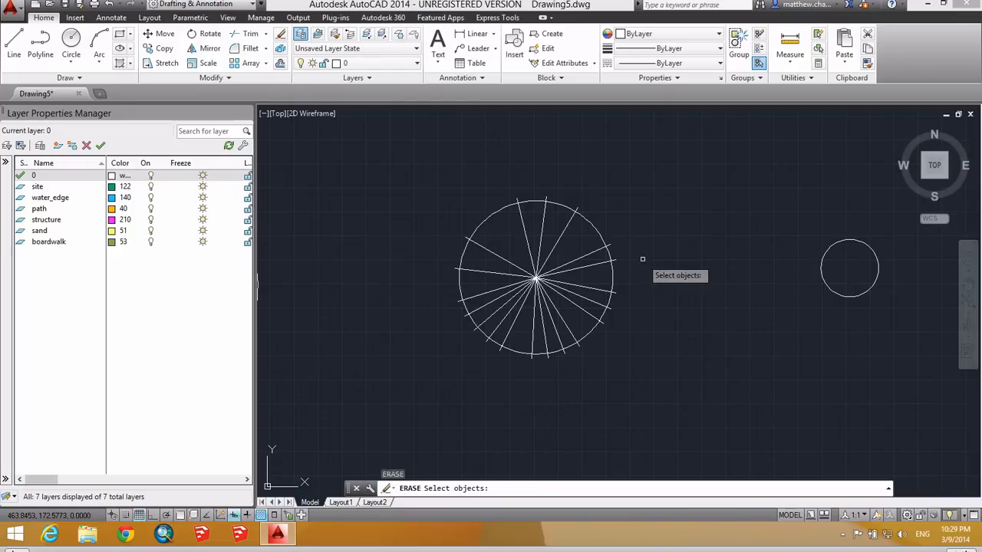
left_click(569, 264)
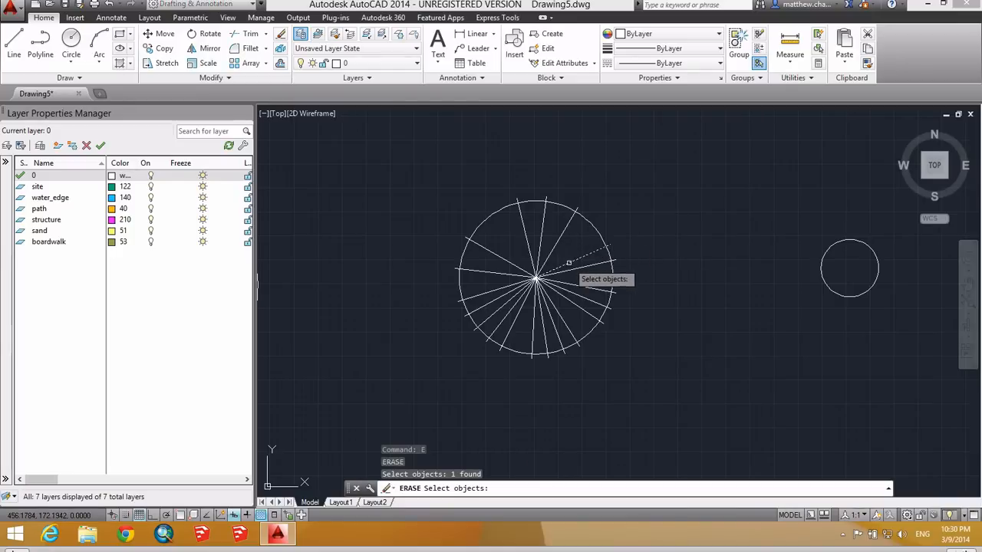
left_click(511, 276)
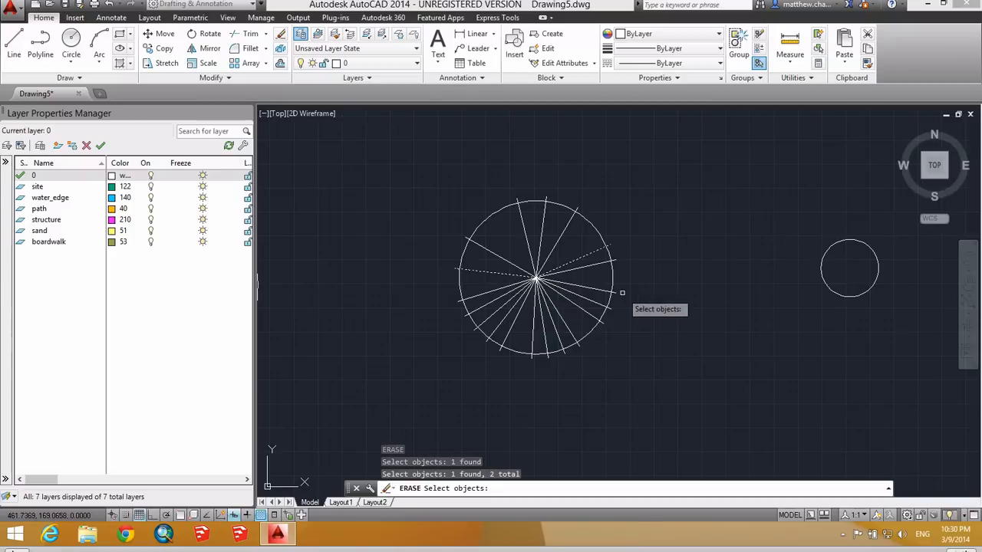
left_click(592, 313)
key("Return")
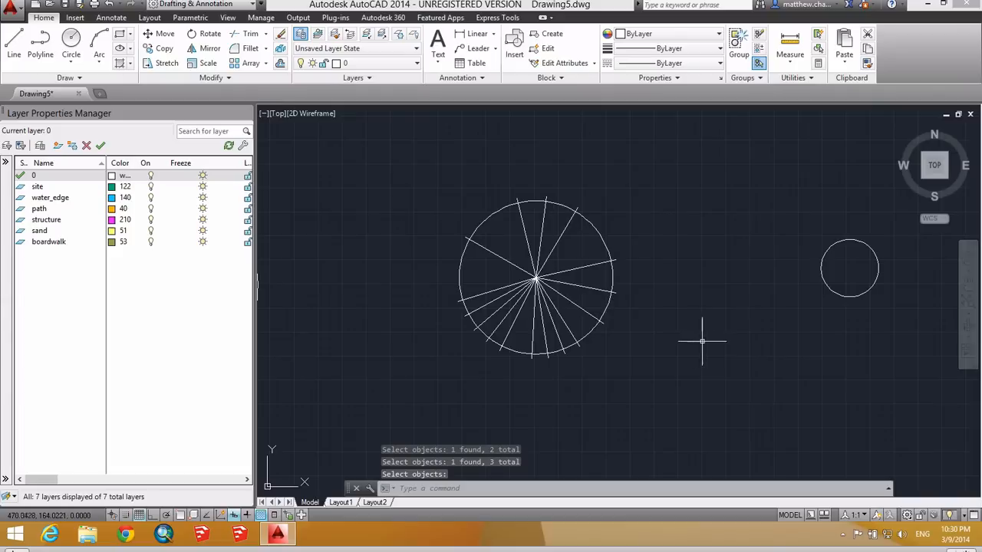
Step: Draw a large closed freehand revision cloud that encloses the small circle and bulges out again to the north
mouse_move(701, 340)
middle_mouse_down()
mouse_move(696, 324)
mouse_move(526, 309)
mouse_move(447, 326)
middle_mouse_up()
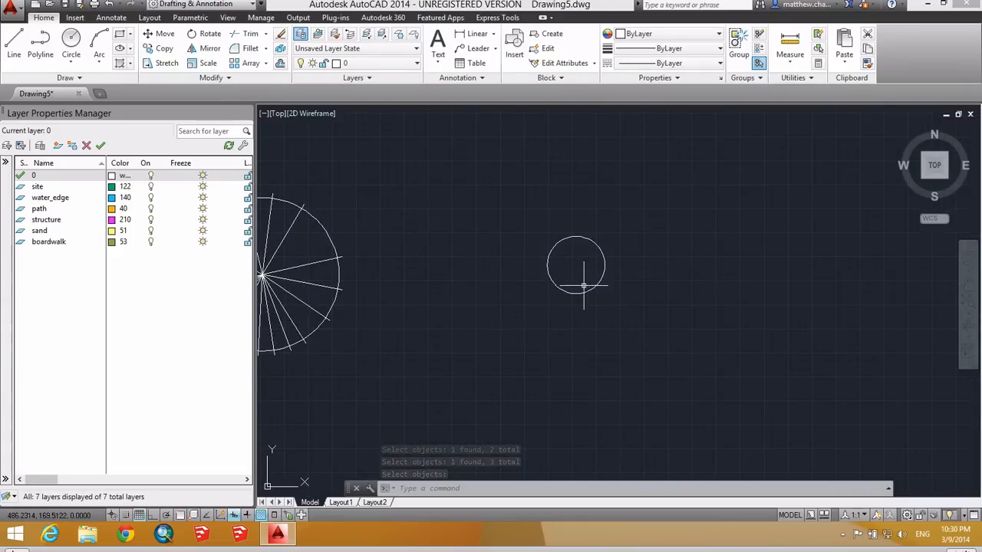
scroll(592, 287, "up", 1)
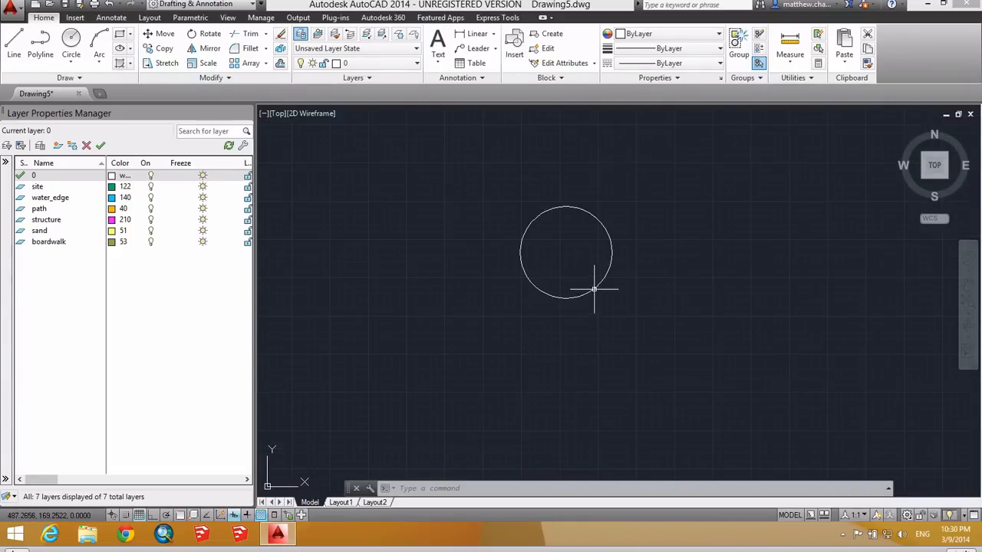
scroll(594, 289, "down", 2)
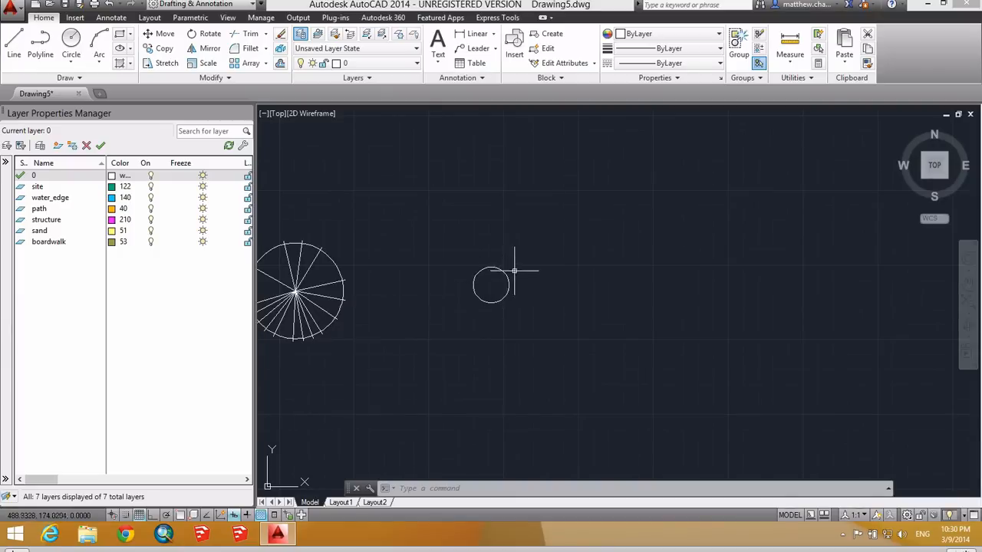
scroll(465, 289, "down", 2)
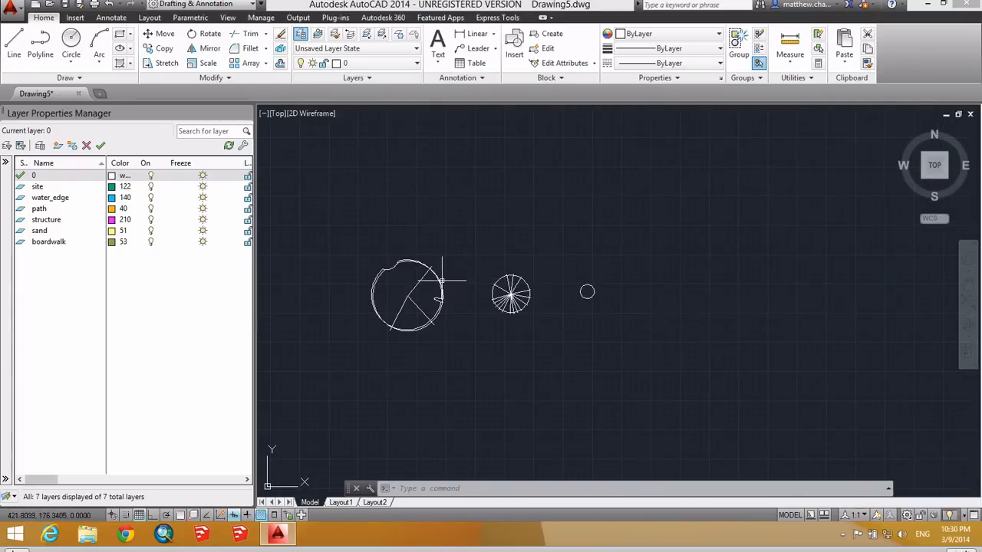
scroll(583, 293, "up", 4)
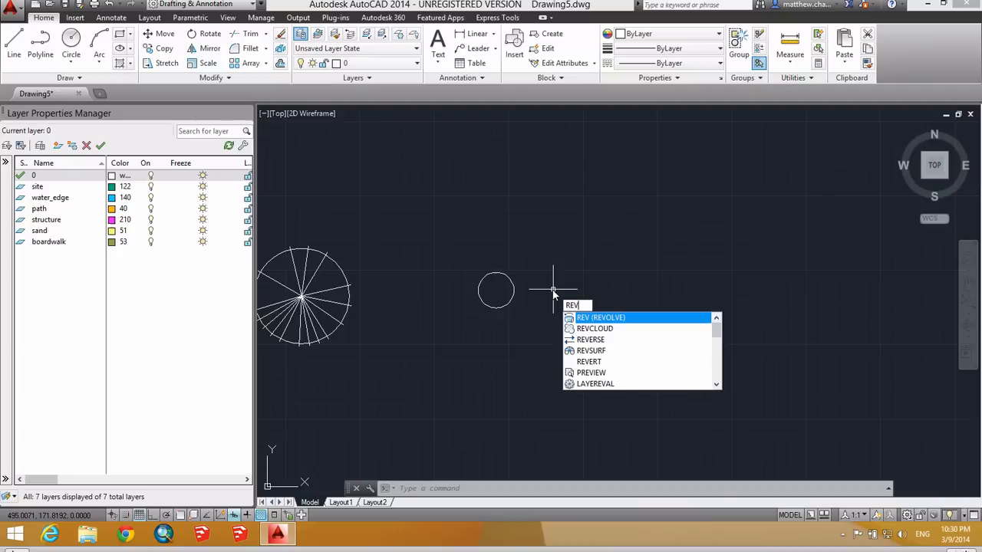
type("c")
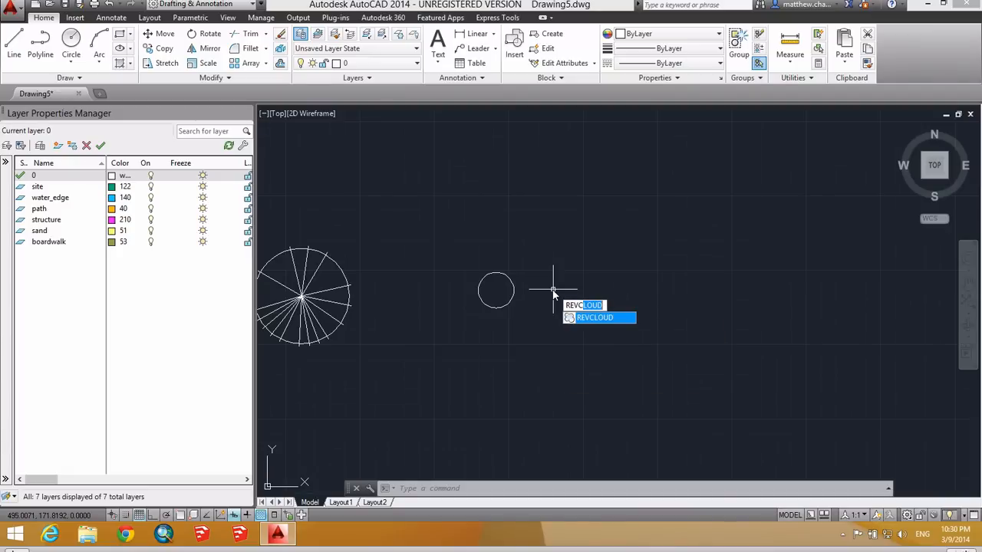
left_click(604, 320)
left_click(588, 253)
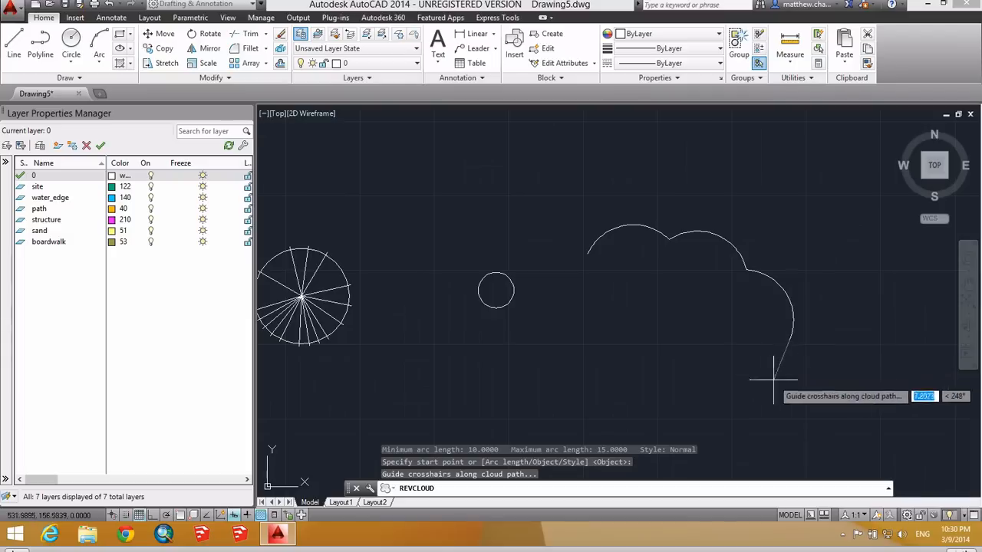
scroll(773, 379, "down", 5)
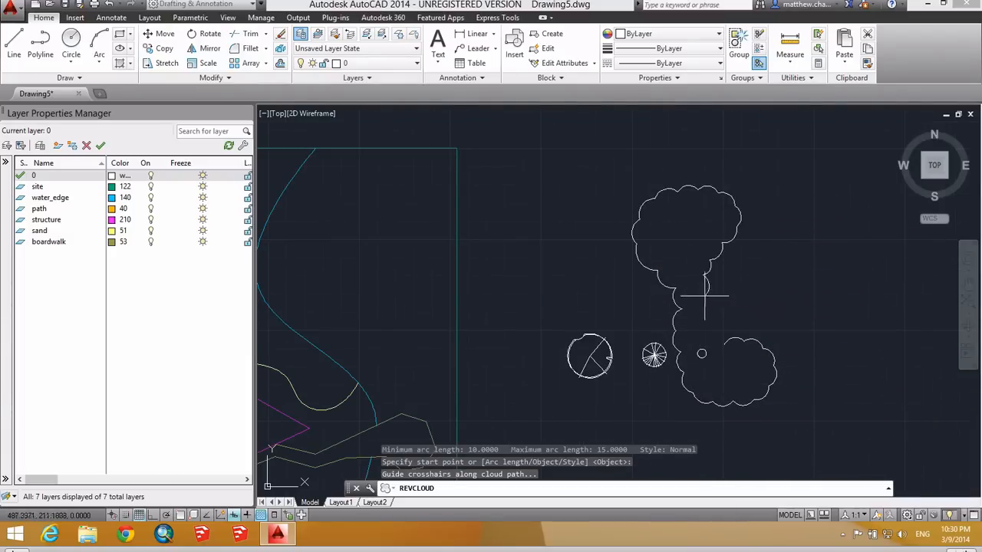
left_click(772, 358)
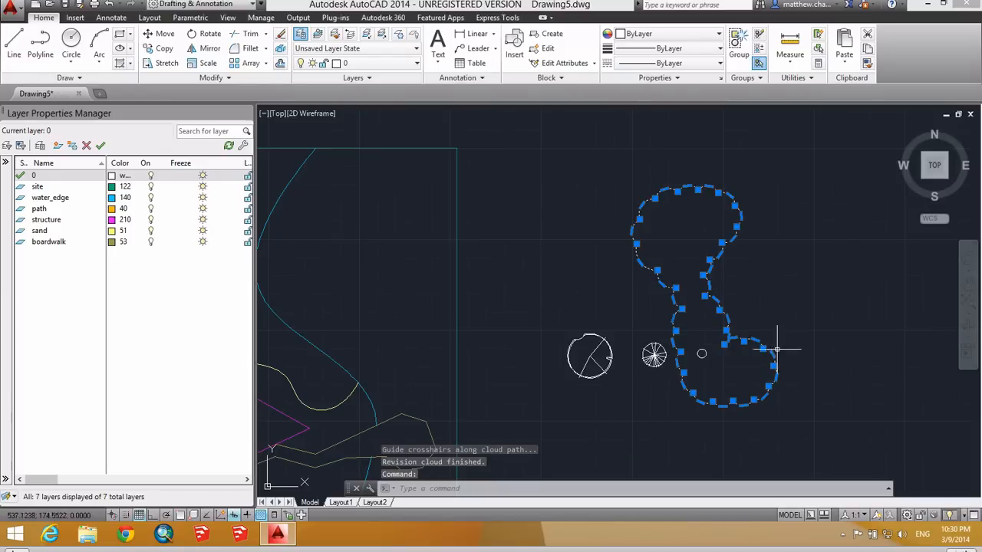
middle_click_drag(776, 350, 706, 337)
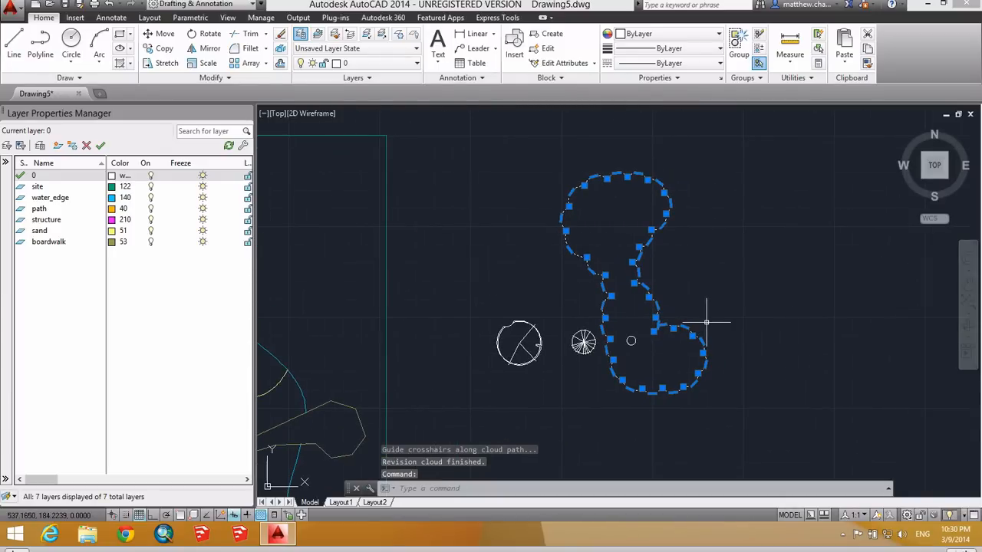
key("Escape")
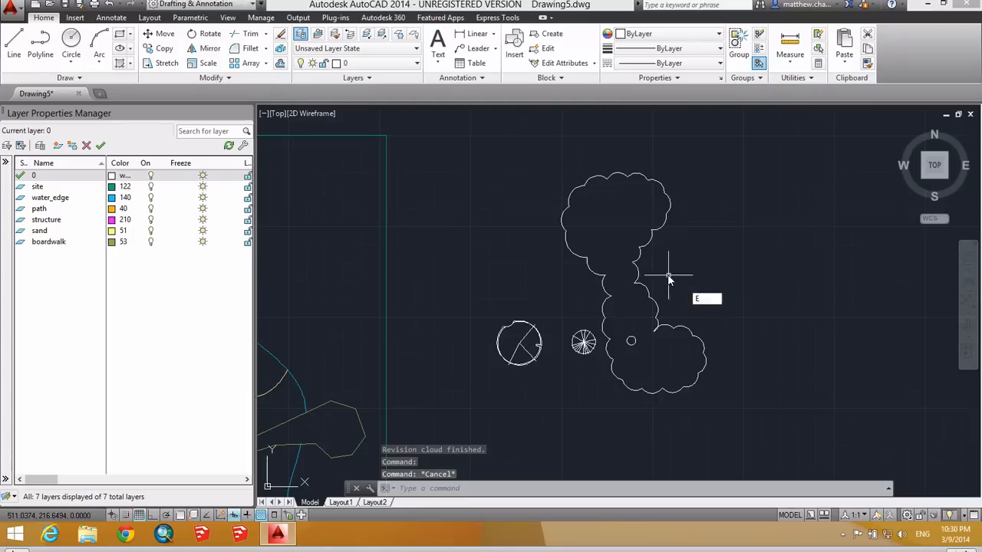
Step: Erase the large revision cloud surrounding the small circle
key("Return")
left_click(667, 272)
left_click(618, 237)
key("Return")
Step: Draw a freehand revision cloud around the eastern end of the boardwalk
middle_click_drag(541, 303, 692, 251)
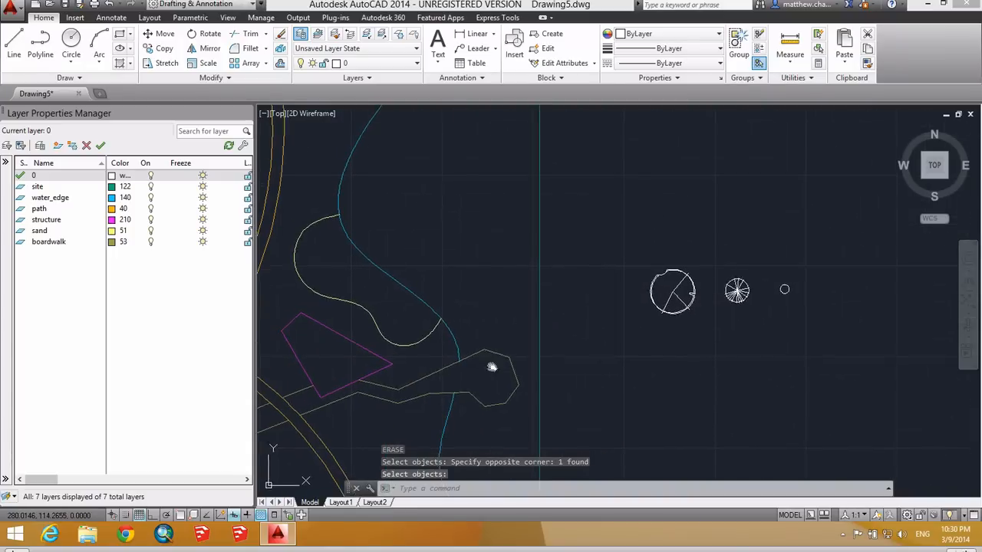
middle_click_drag(470, 376, 547, 316)
scroll(571, 318, "up", 2)
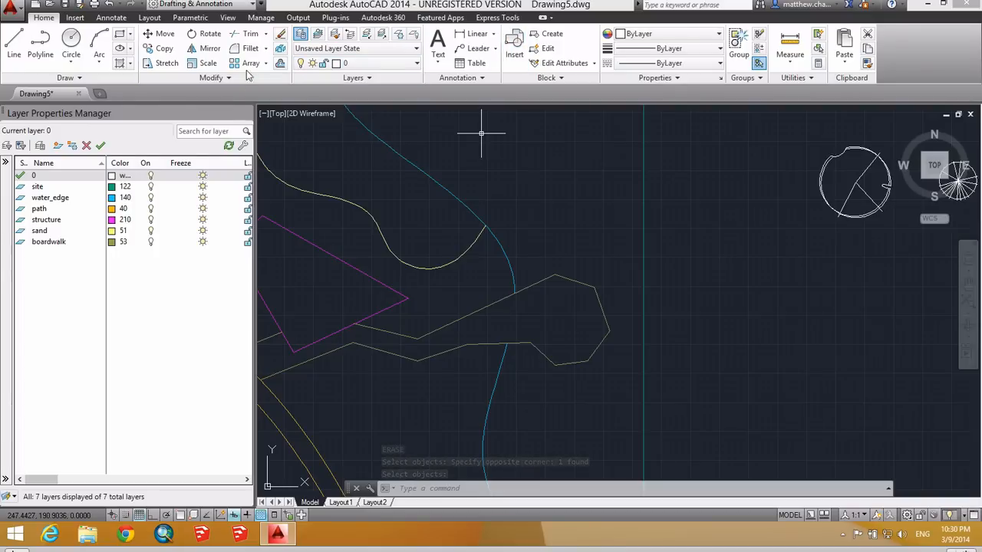
type("rev")
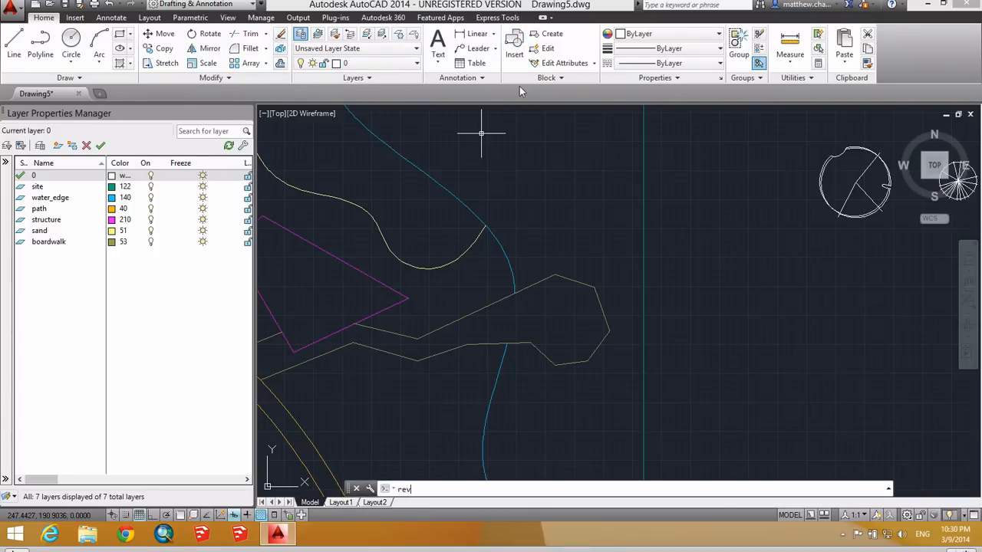
key("Escape")
type("re")
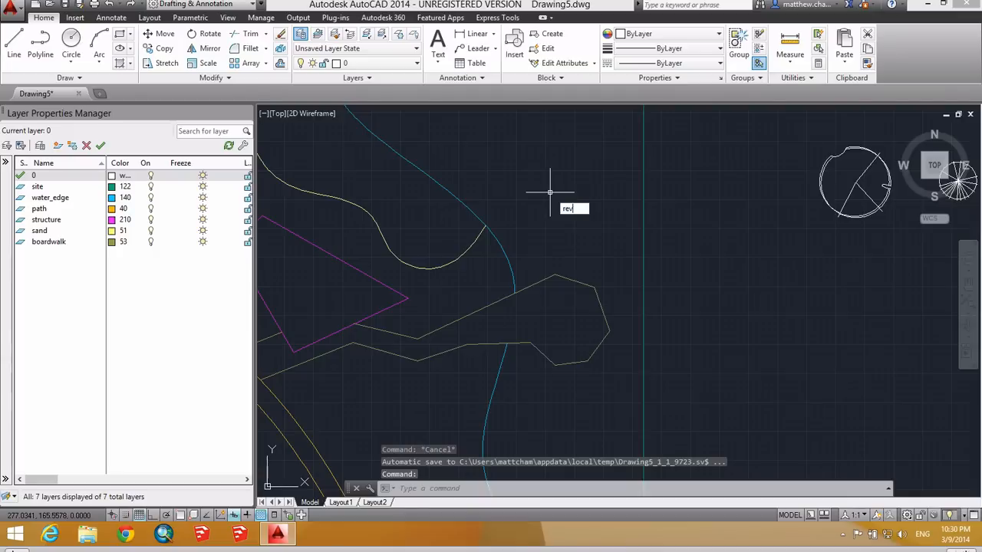
left_click(581, 231)
left_click(572, 228)
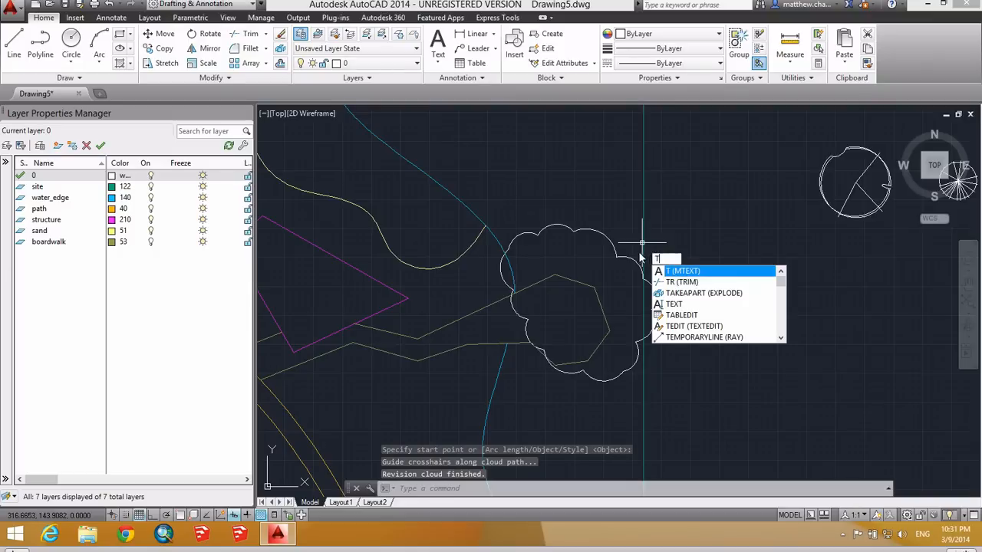
Step: Add the multiline text "what???" at the eastern edge of the boardwalk's revision cloud
left_click(673, 271)
left_click(641, 253)
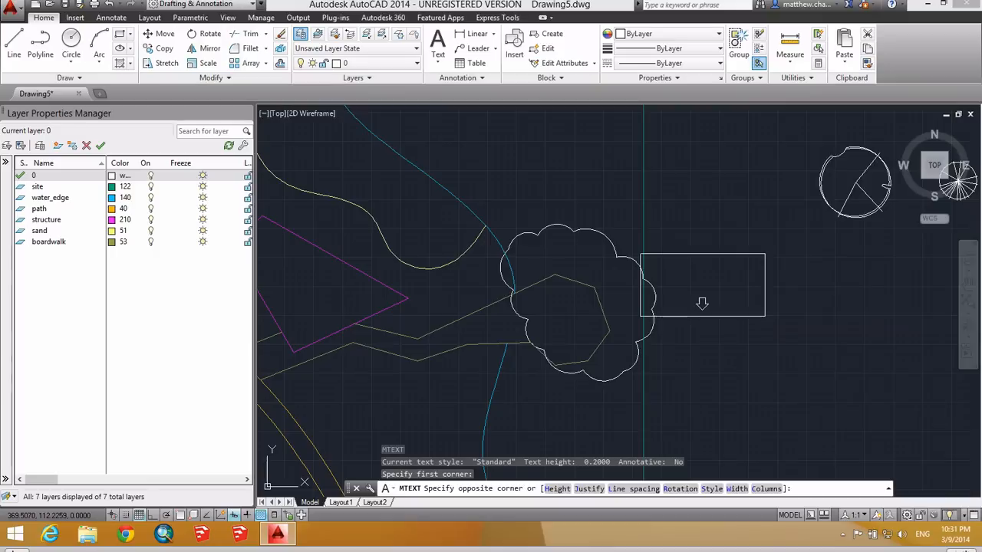
left_click(770, 316)
type("what???")
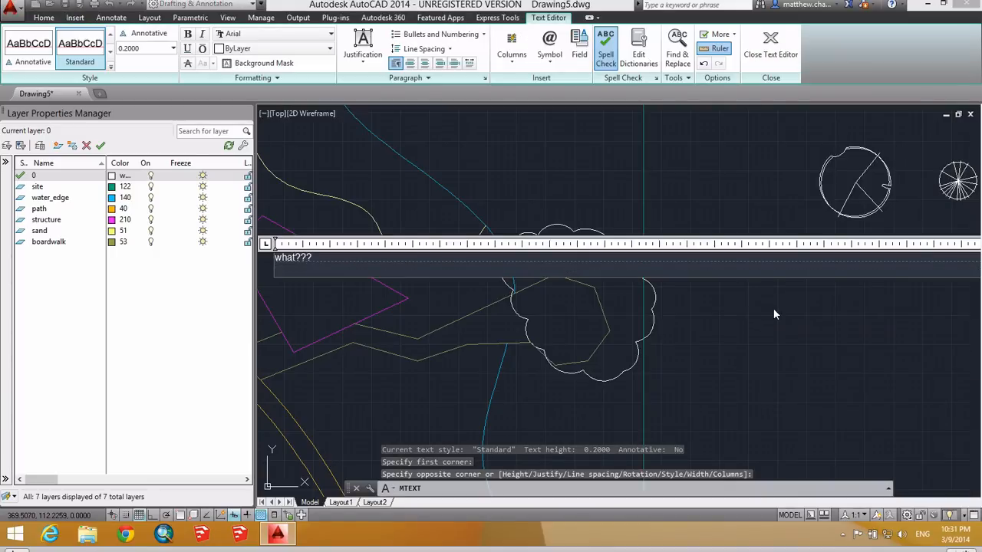
key("Escape")
Step: Erase the boardwalk's revision cloud, its text and the site boundary with one crossing selection
type("e")
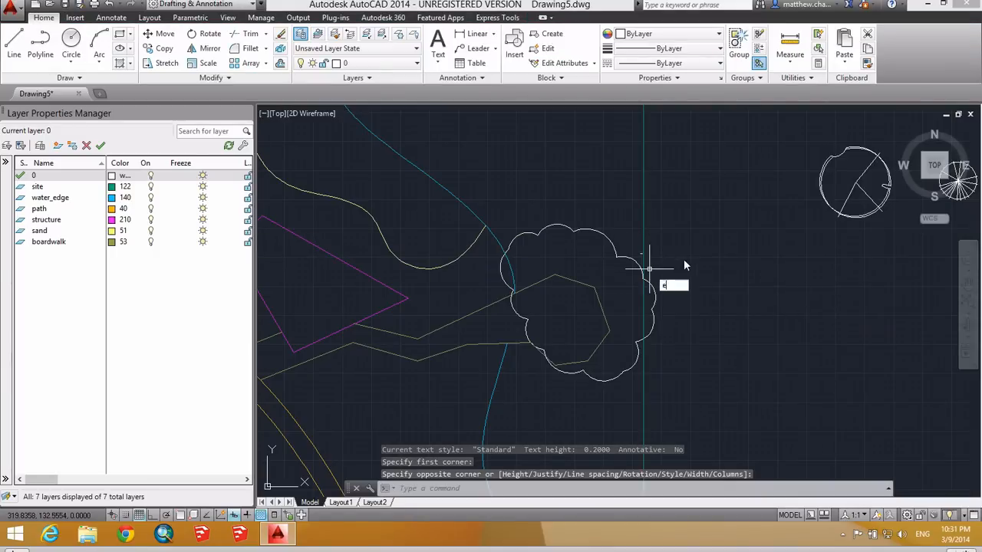
key("Return")
left_click(681, 237)
left_click(643, 254)
key("Return")
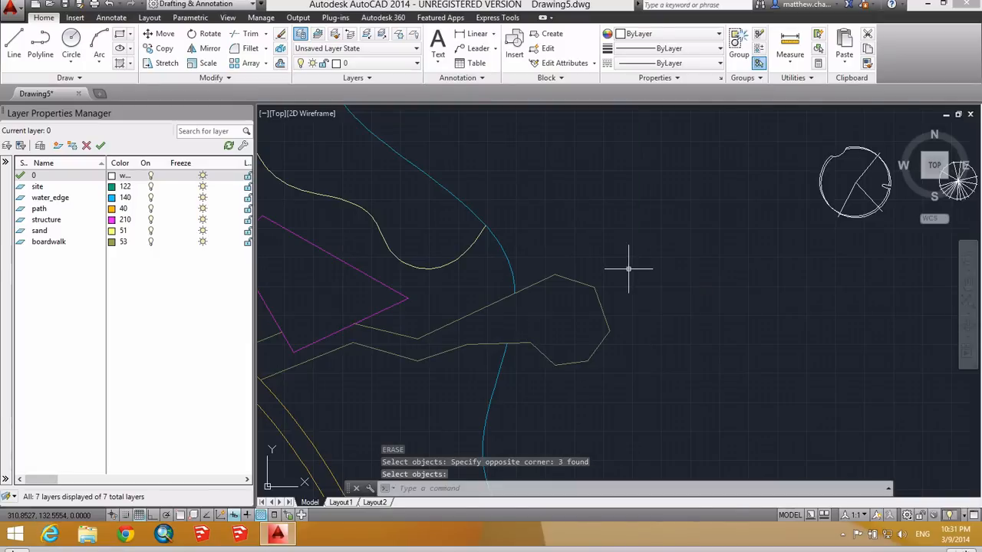
Step: Undo the last erase, the text and the boardwalk's revision cloud
key("ctrl+z")
key("ctrl+z")
key("ctrl+z")
Step: Draw a closed freehand revision cloud with a southern lobe as a shrub mass east of the small circle
middle_click_drag(653, 268, 404, 267)
middle_click_drag(697, 223, 606, 252)
scroll(710, 188, "up", 2)
middle_click_drag(670, 216, 507, 273)
scroll(547, 227, "down", 1)
scroll(547, 227, "down", 2)
key("Escape")
type("r")
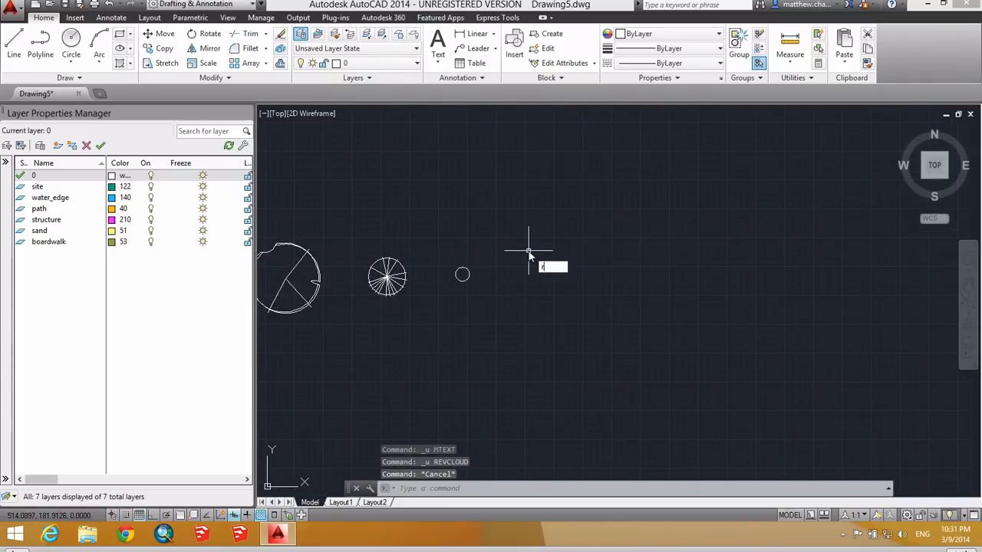
type("ev")
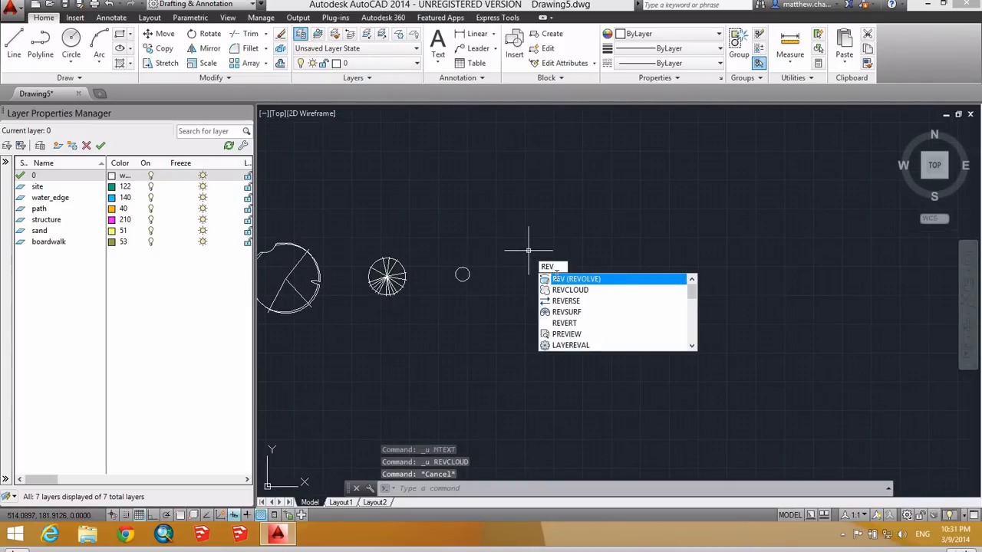
key("Down")
key("Return")
left_click(543, 295)
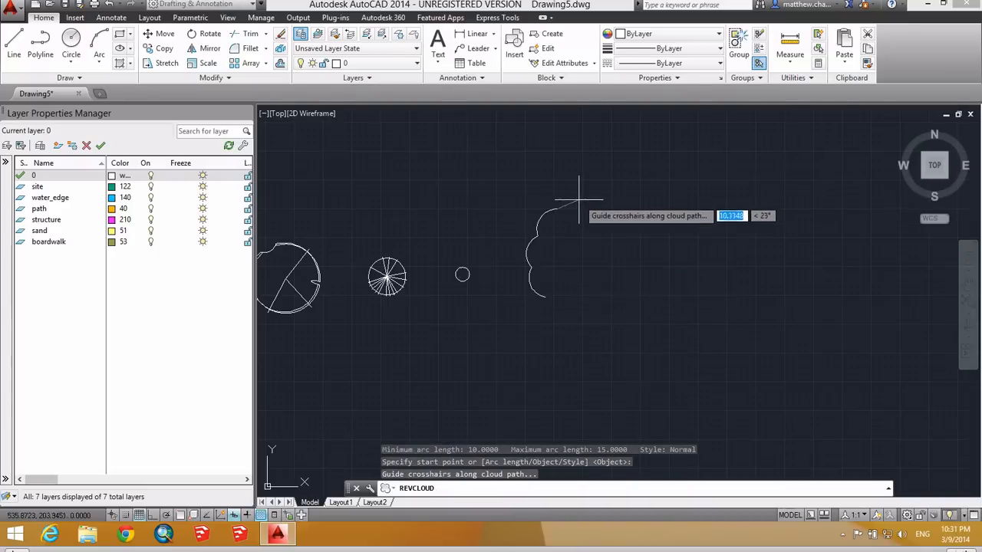
scroll(580, 201, "down", 1)
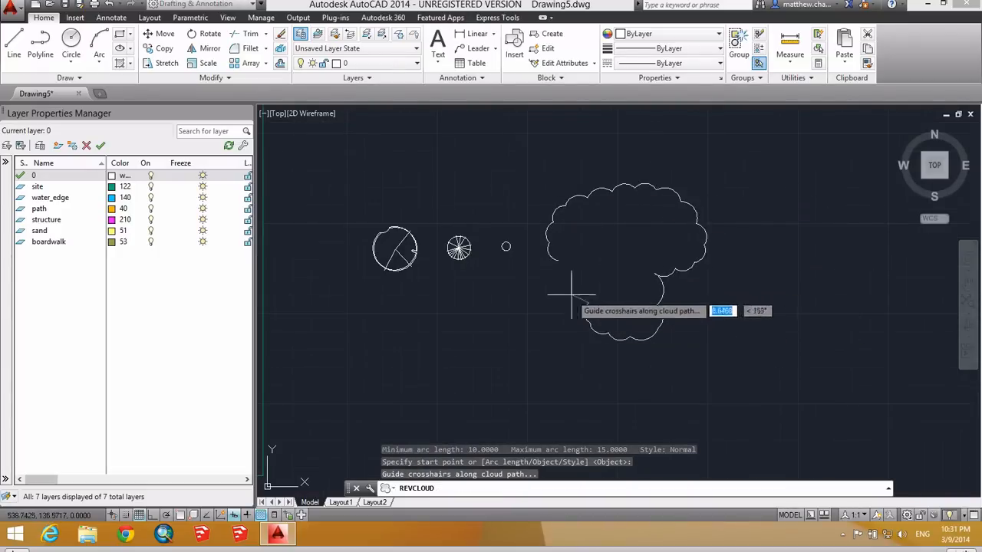
left_click(556, 264)
middle_click_drag(666, 276, 687, 280)
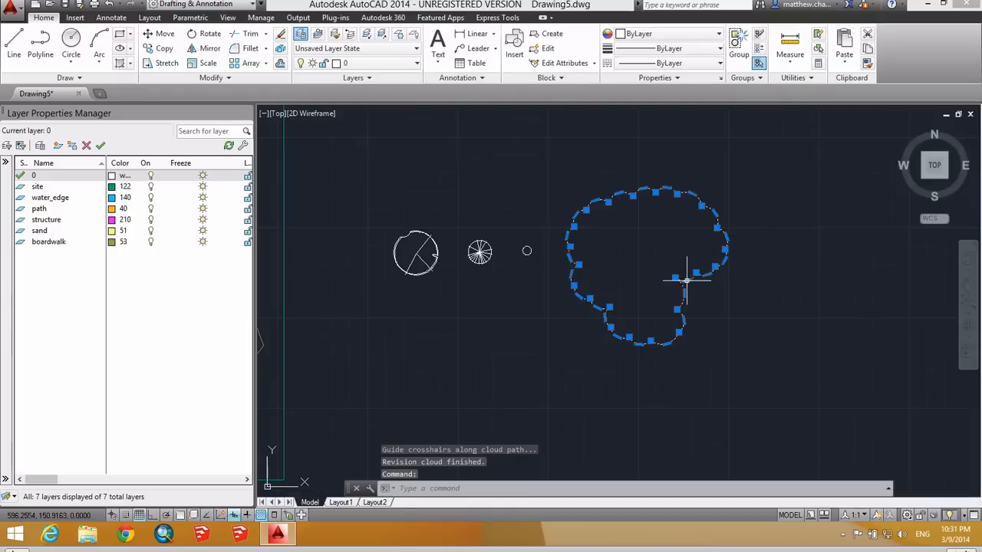
key("Escape")
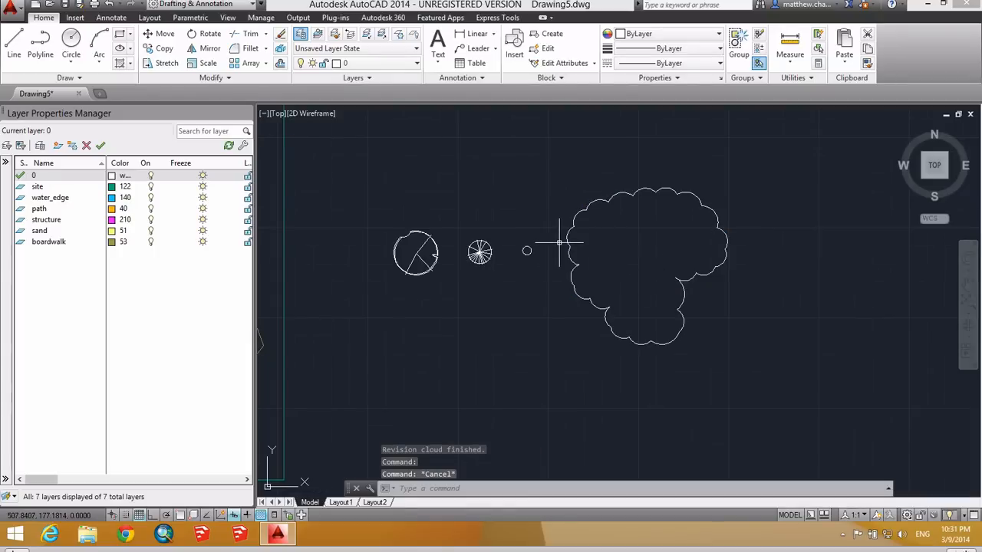
Step: Erase the shrub-mass revision cloud east of the small circle
type("e")
key("Return")
left_click(582, 218)
left_click(564, 209)
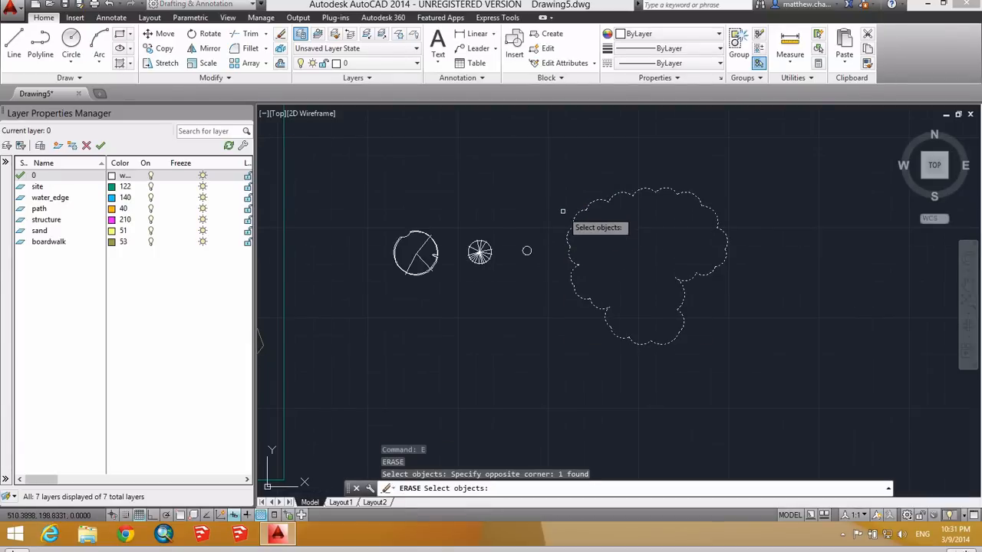
key("Return")
Step: Draw a much smaller freehand revision cloud of only a few arcs southeast of the small circle
scroll(522, 230, "up", 5)
middle_click_drag(518, 220, 542, 255)
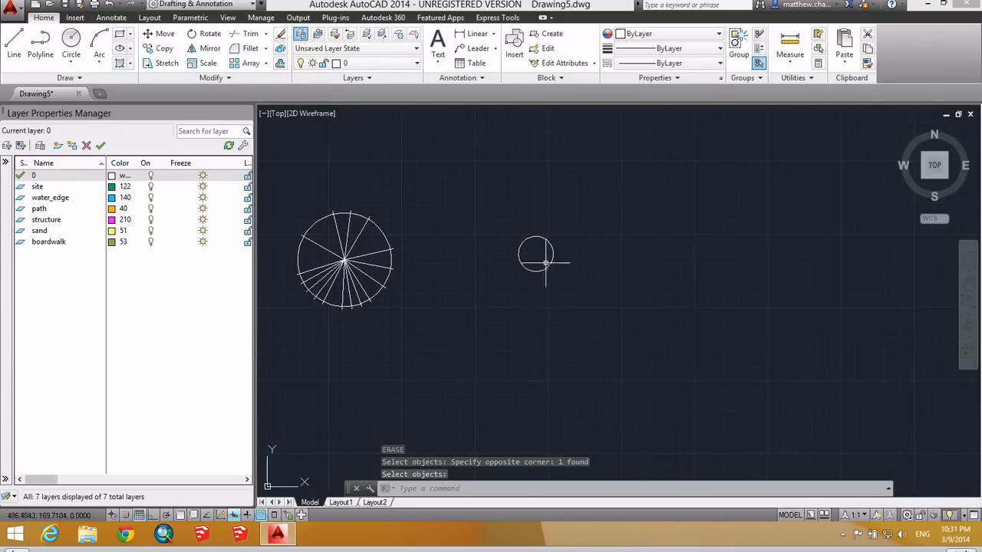
scroll(581, 252, "up", 2)
type("ev")
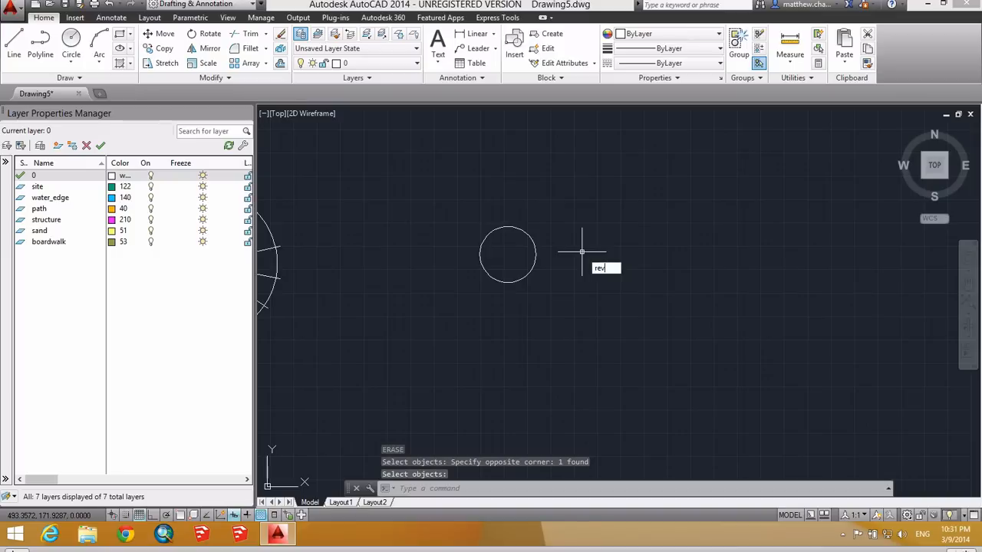
key("Down")
key("Return")
left_click(611, 268)
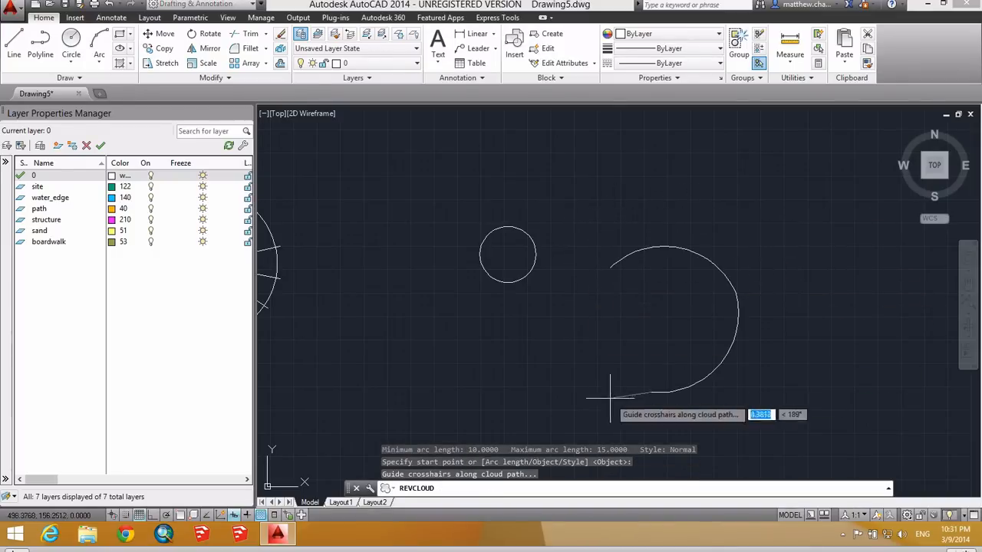
key("Escape")
Step: Erase the nearly round revision cloud southeast of the small circle
type("e")
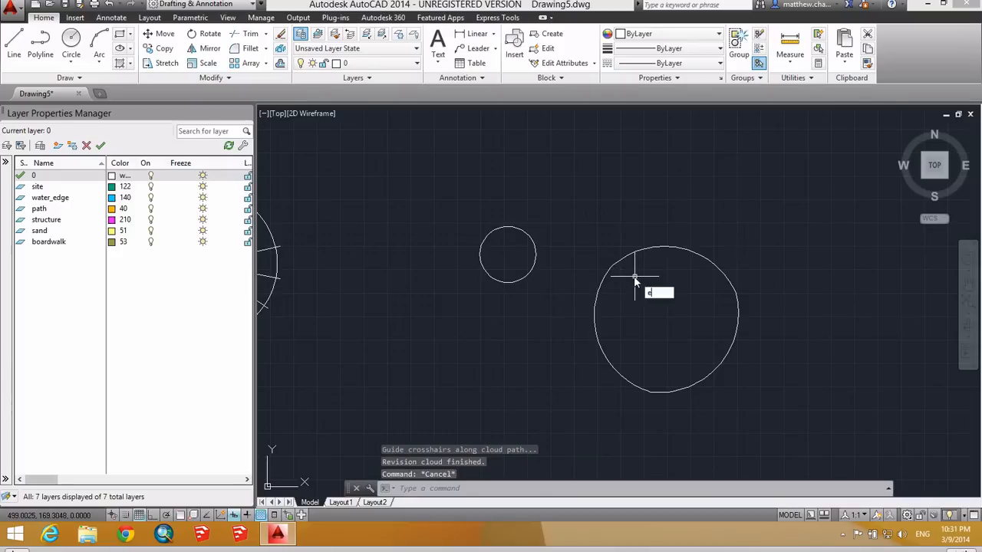
key("Return")
left_click(636, 277)
left_click(631, 258)
key("Return")
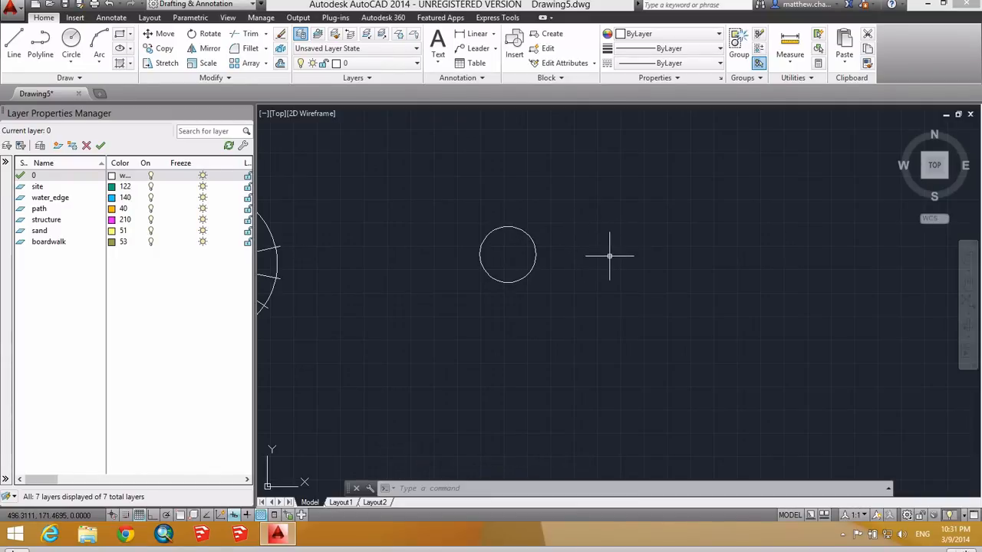
Step: Draw a closed, roughly round freehand revision cloud east of the small circle with minimum arc length 1 and maximum arc length 2
type("rev")
key("Down")
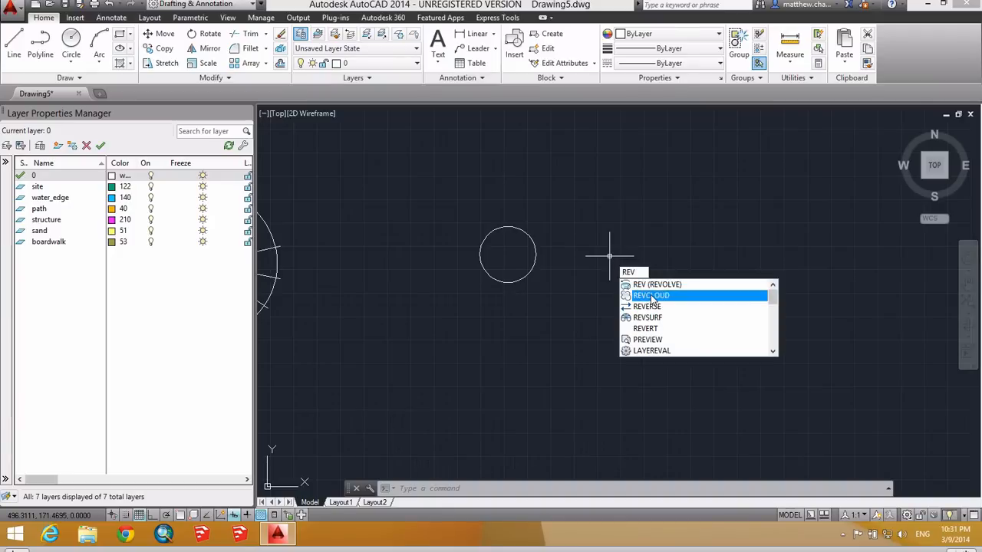
key("Return")
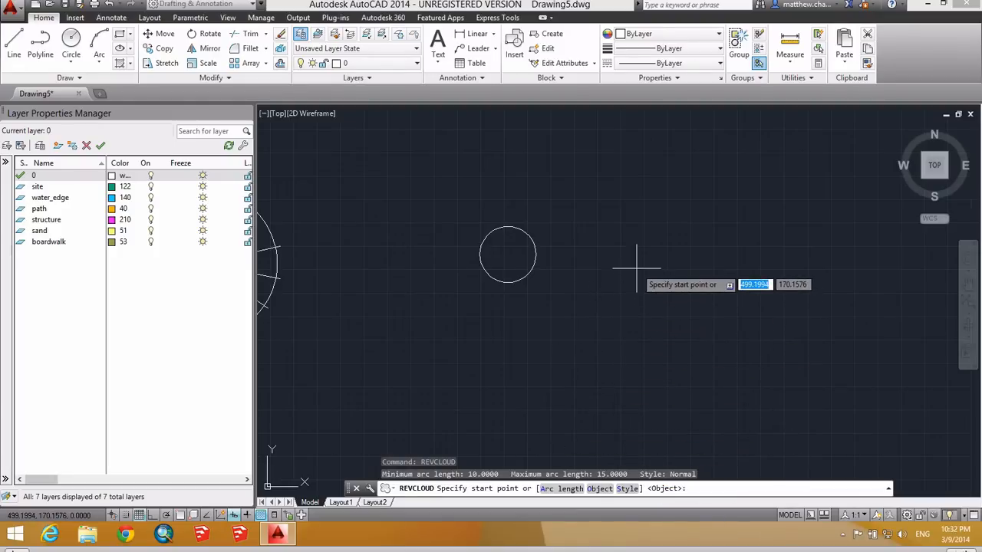
type("a")
key("Return")
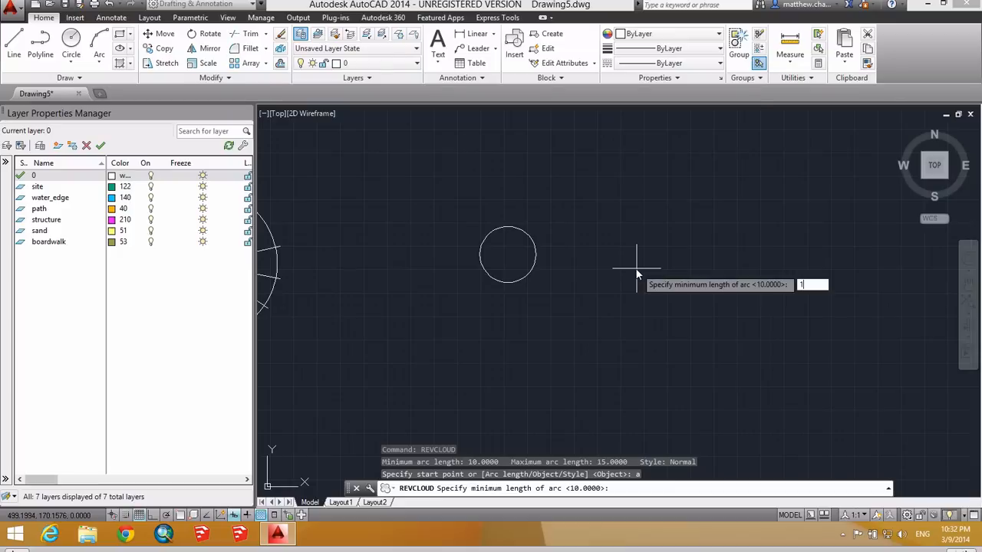
key("Return")
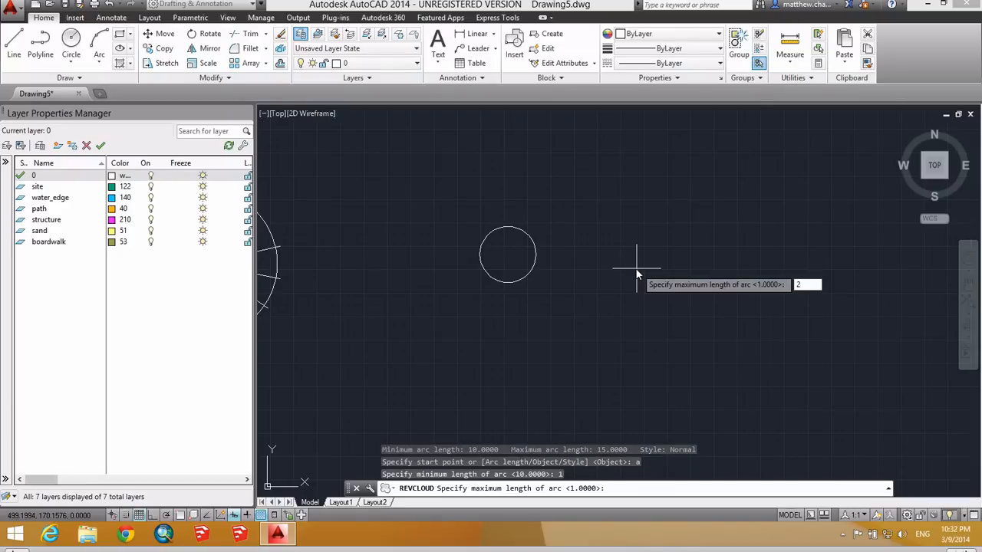
type("2")
key("Return")
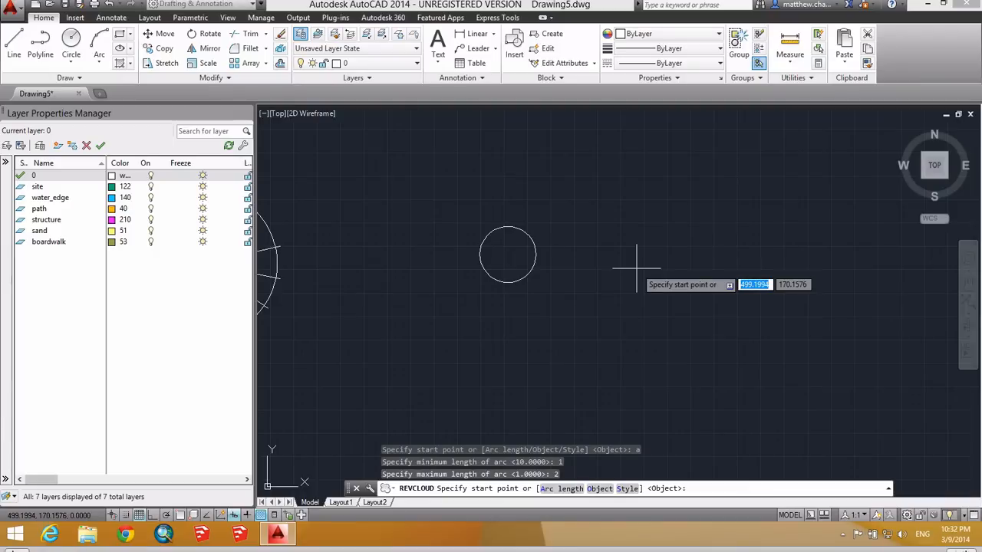
left_click(587, 265)
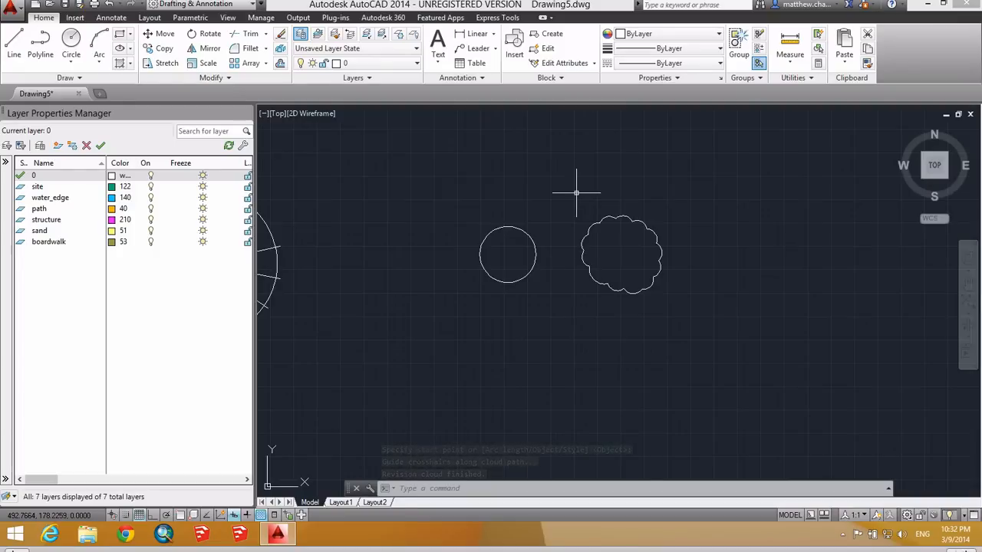
Step: Convert the small circle into a revision cloud with its arc direction reversed so the arcs curve inward
type("rev")
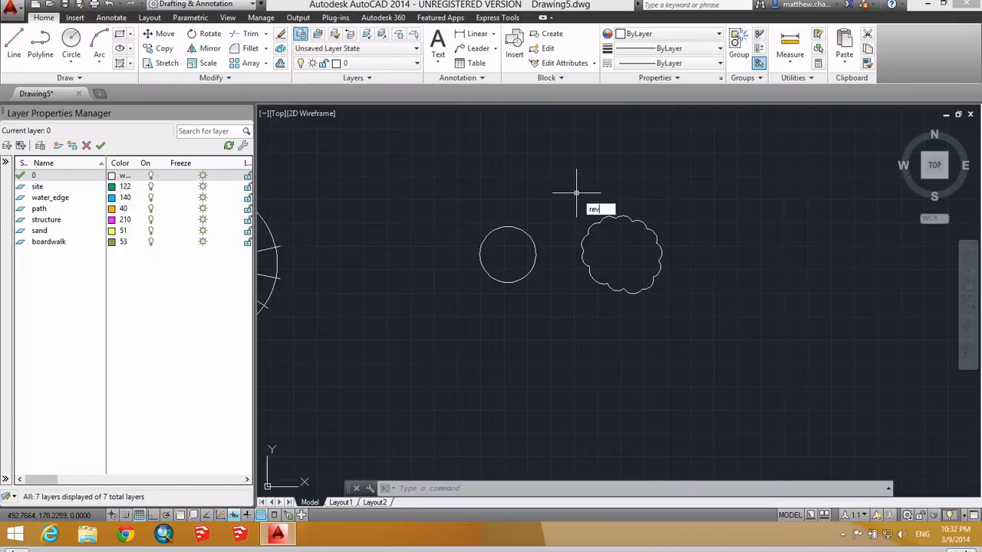
left_click(628, 233)
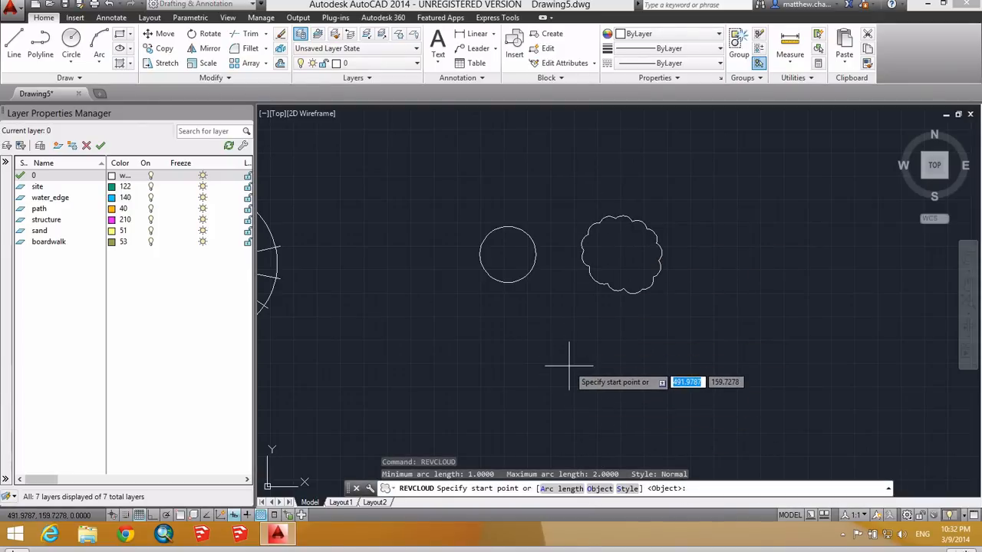
type("o")
key("Return")
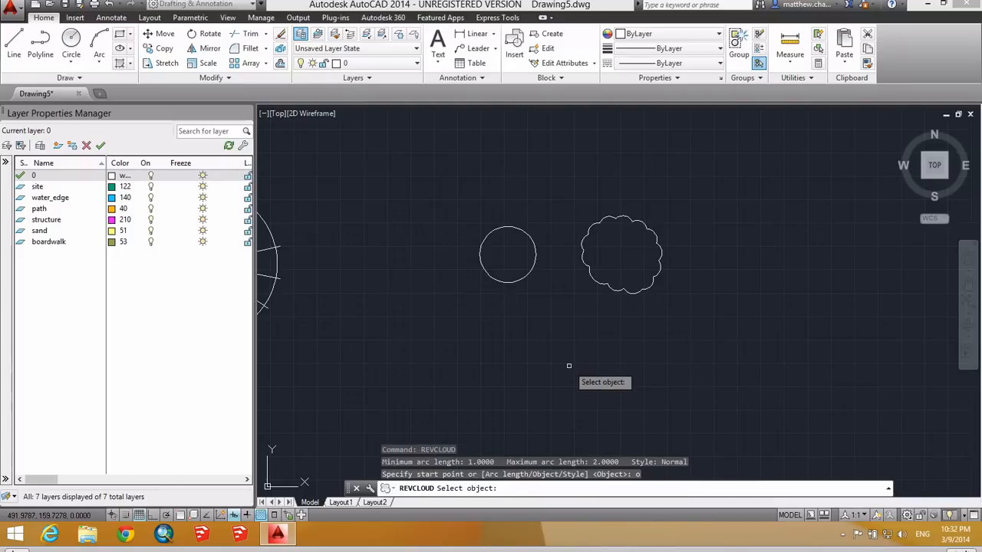
left_click(518, 281)
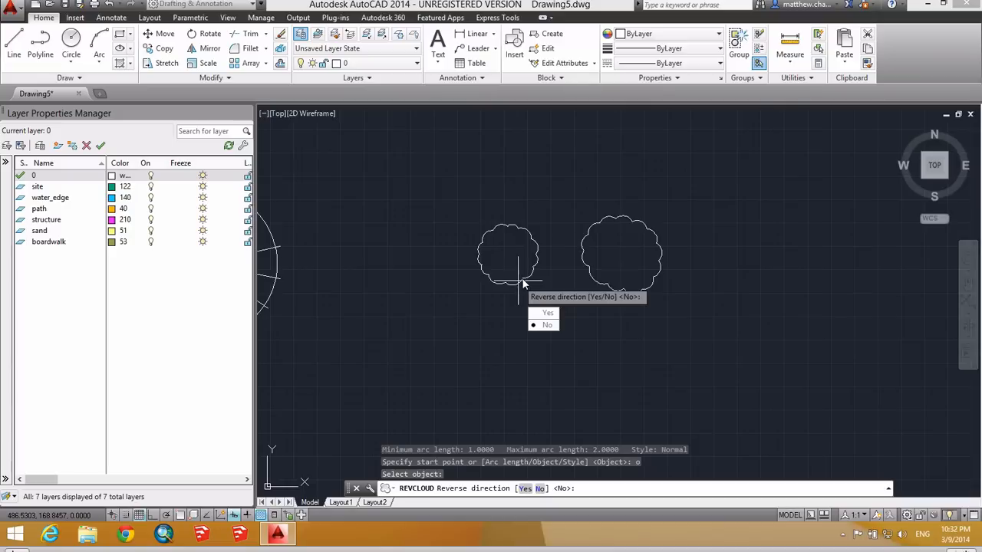
left_click(546, 315)
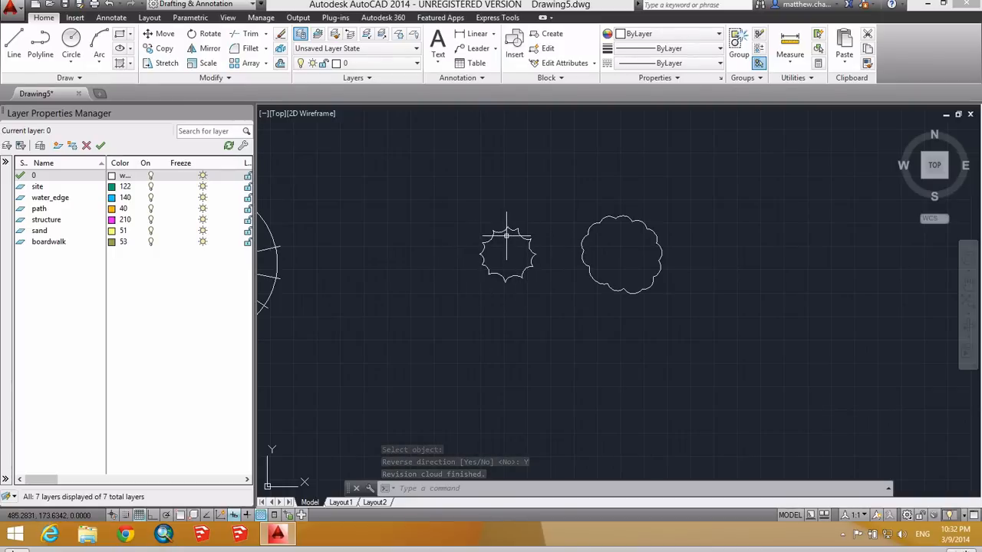
Step: Erase the freehand revision cloud east of the spiky shrub symbol
key("Return")
left_click(621, 279)
left_click(609, 289)
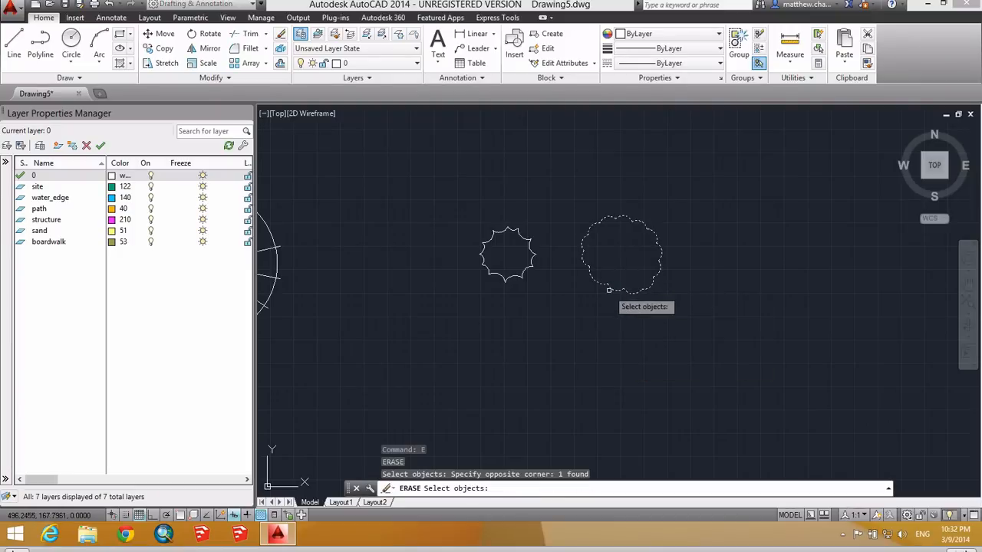
key("Return")
scroll(608, 291, "down", 6)
middle_click_drag(606, 289, 648, 273)
scroll(557, 272, "up", 3)
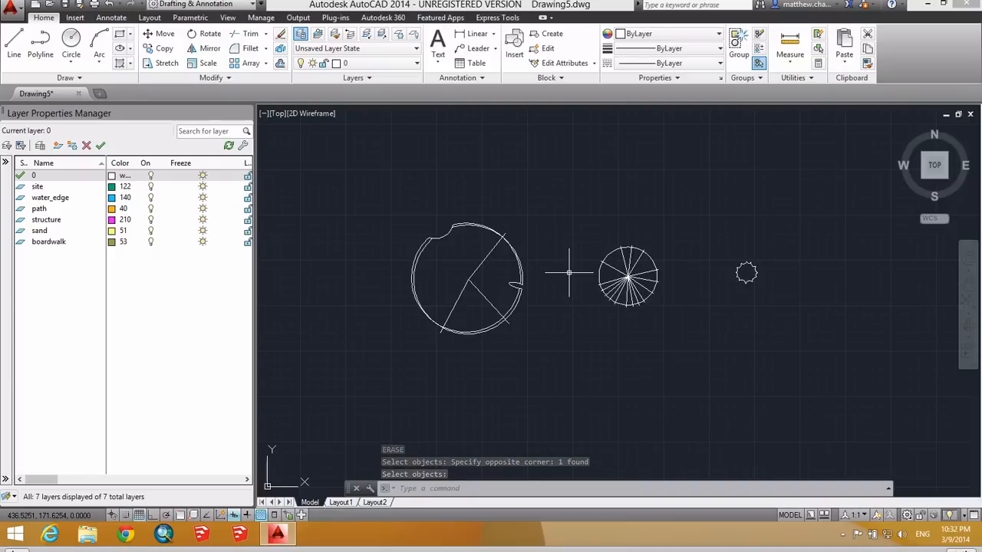
scroll(448, 230, "up", 3)
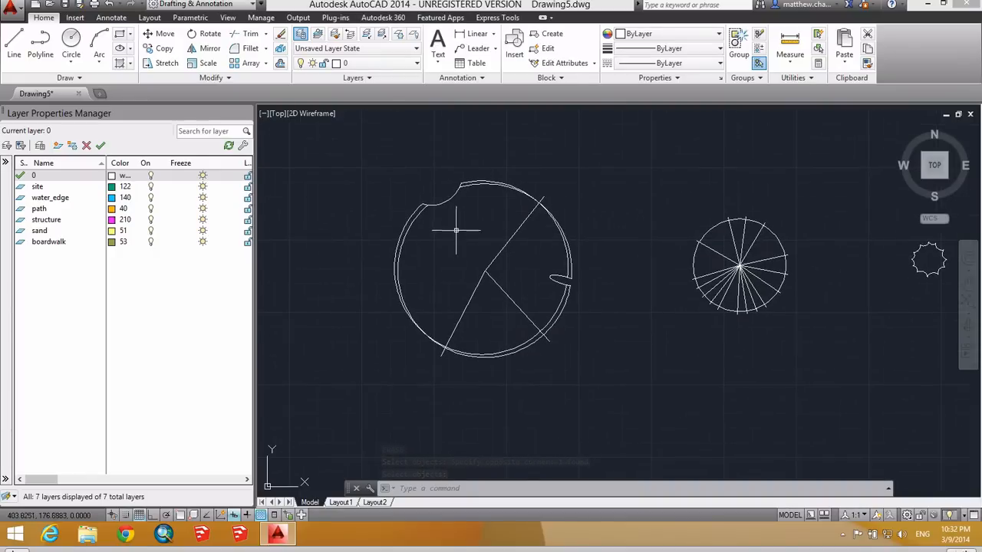
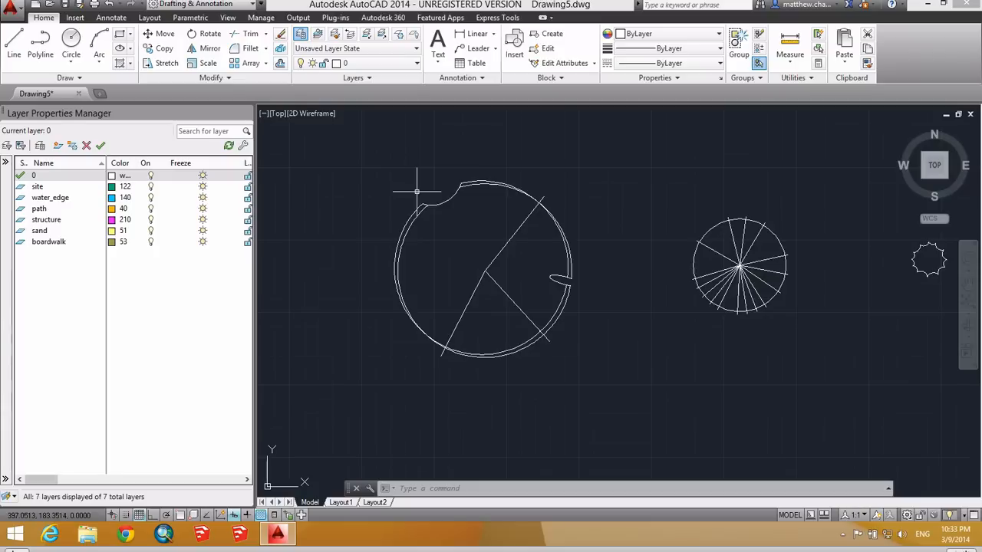
type("pedit")
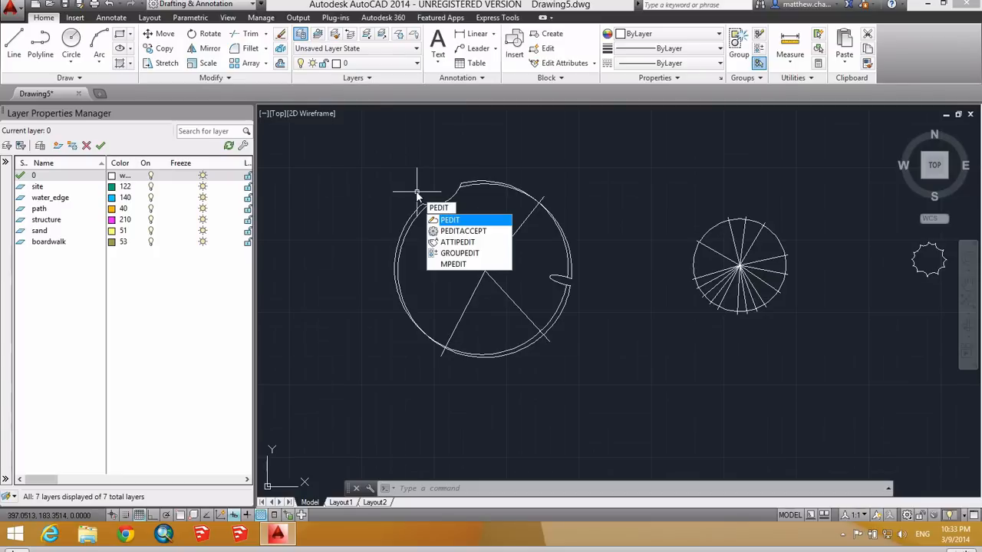
key("Return")
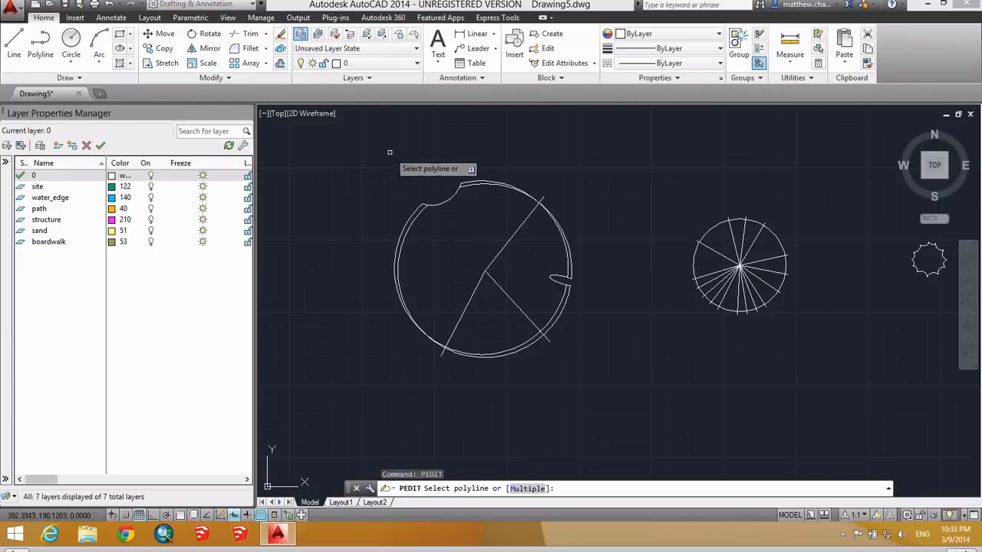
left_click(573, 368)
left_click(606, 395)
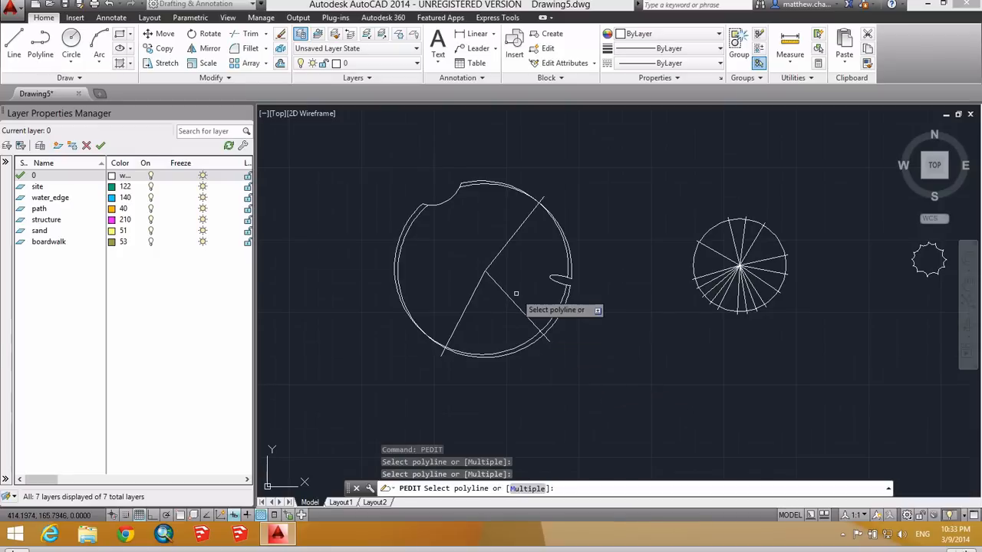
key("Escape")
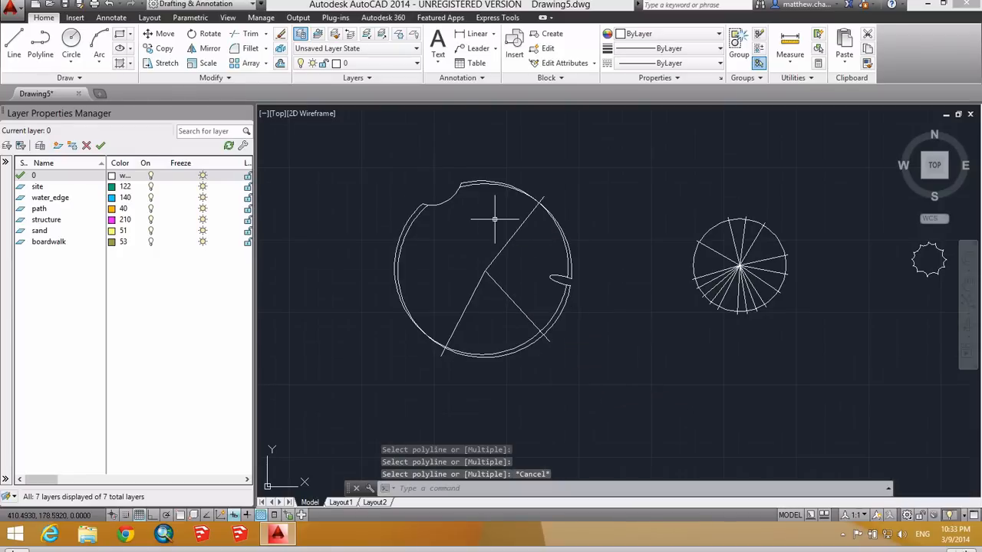
Step: Convert all lines and arcs of the large tree symbol to polylines with a width of .125, and undo that edit
type("PEDIT")
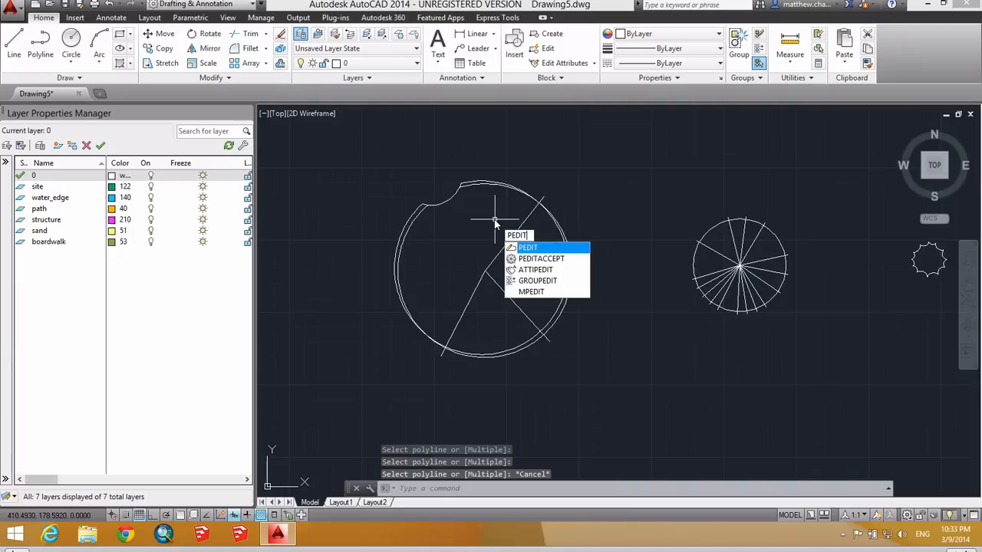
key("Return")
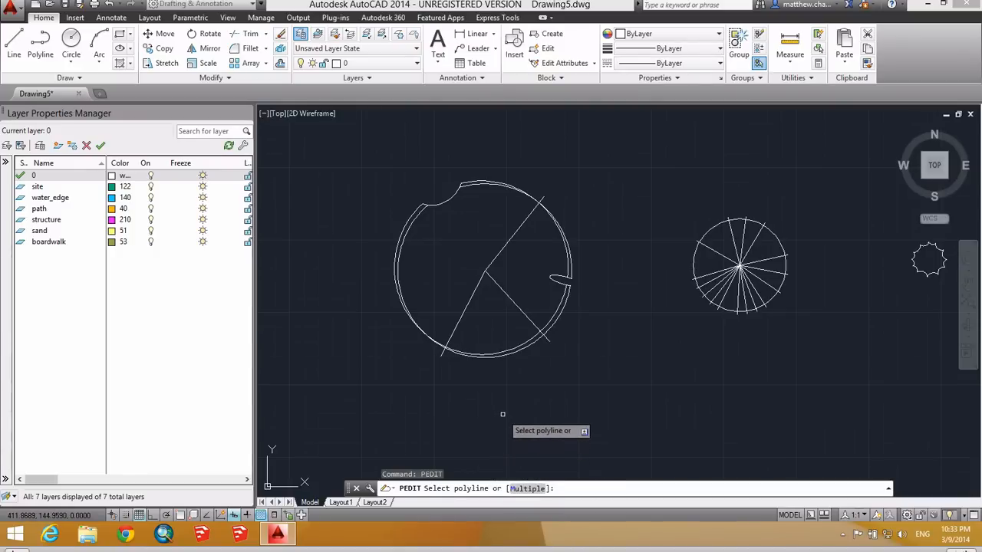
type("m")
key("Return")
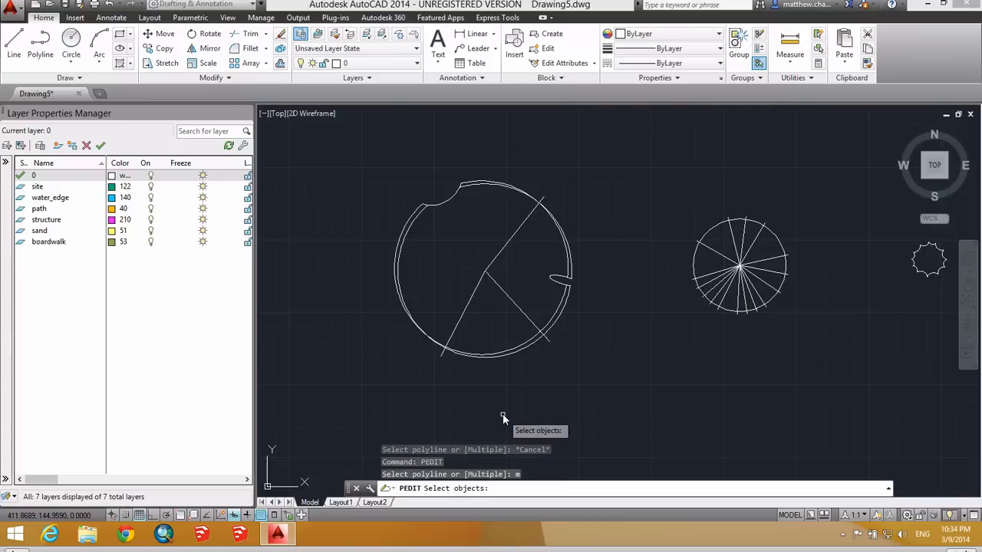
left_click(582, 370)
left_click(370, 177)
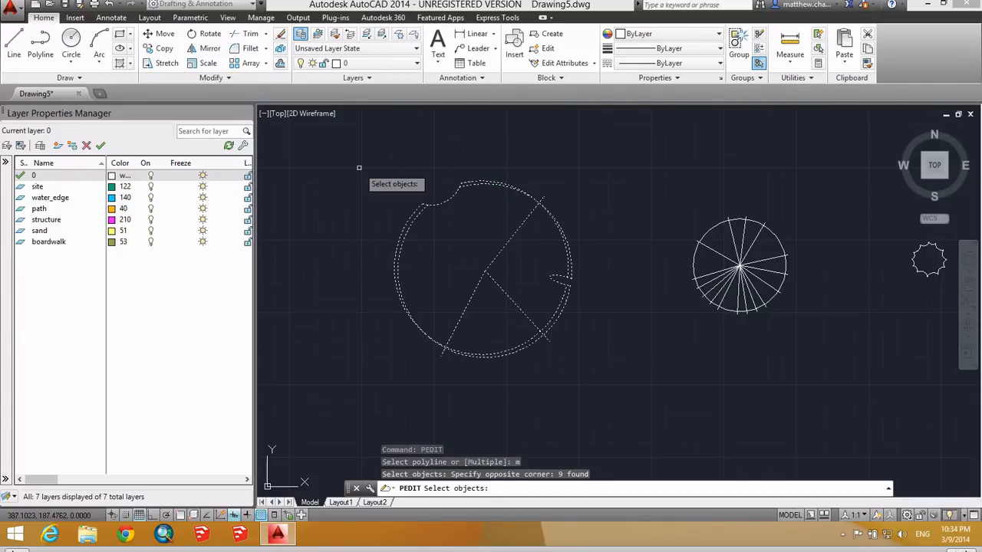
key("Return")
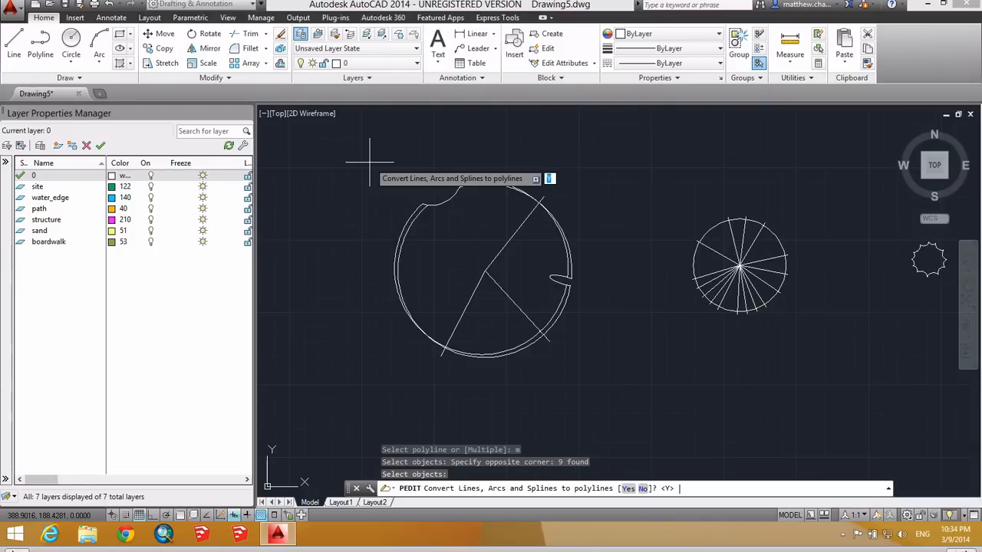
key("Return")
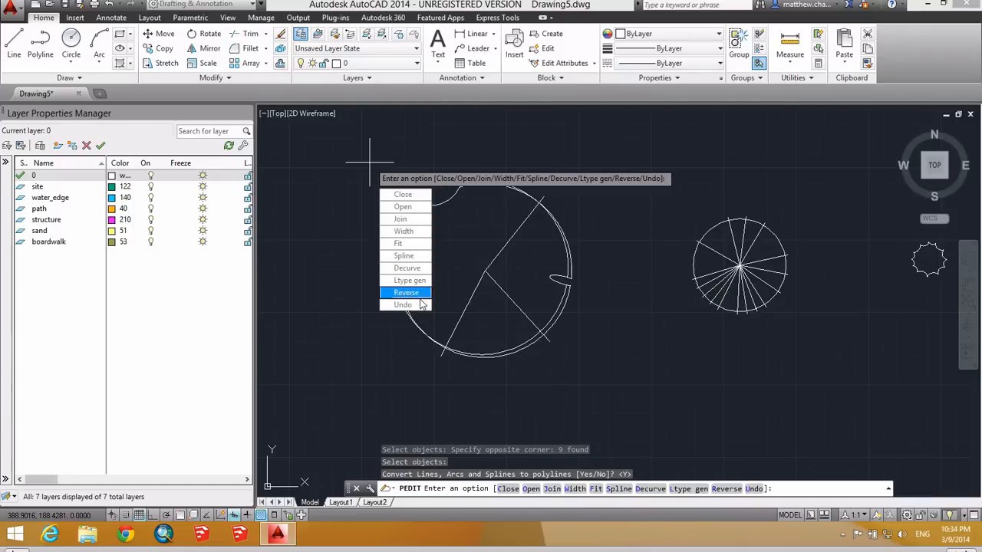
left_click(410, 236)
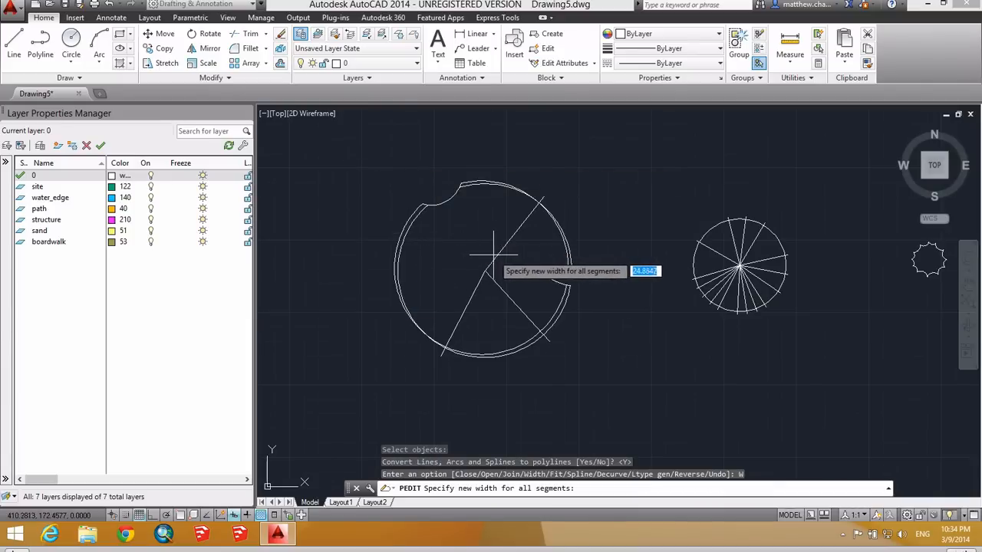
type(".125")
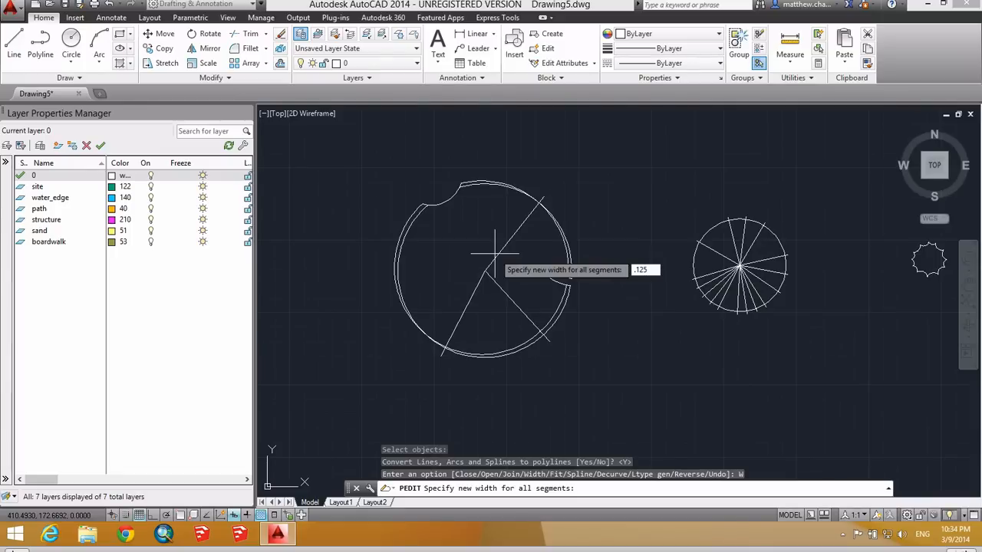
key("Return")
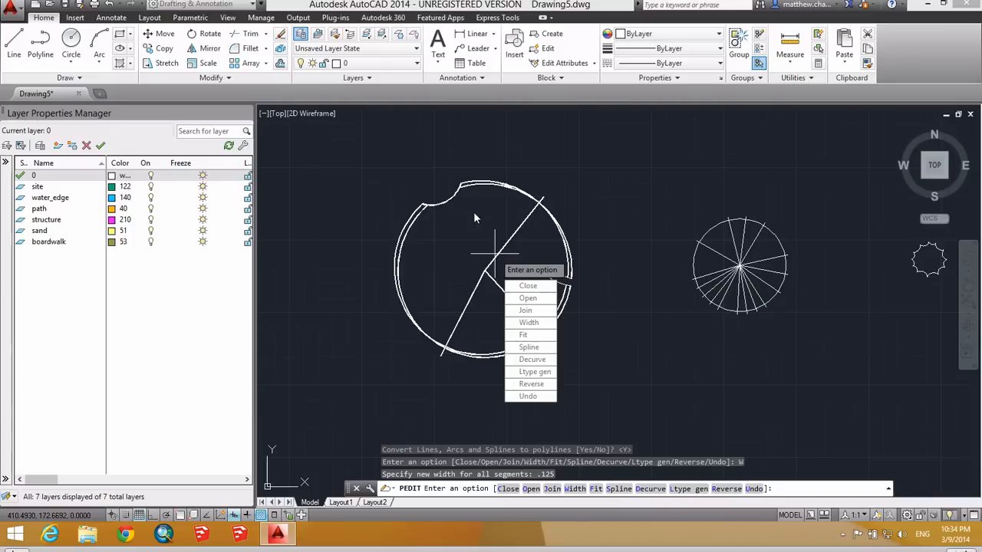
key("Escape")
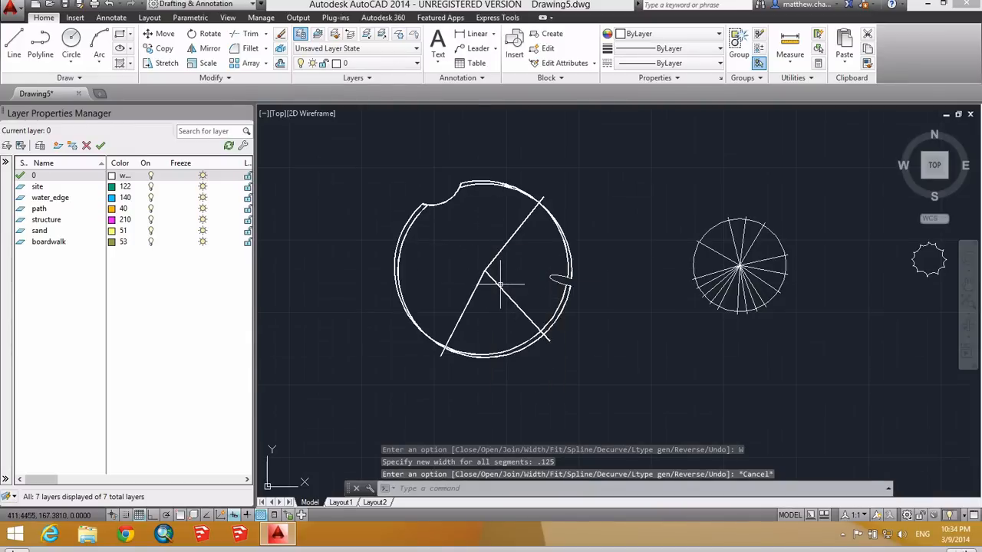
key("ctrl+z")
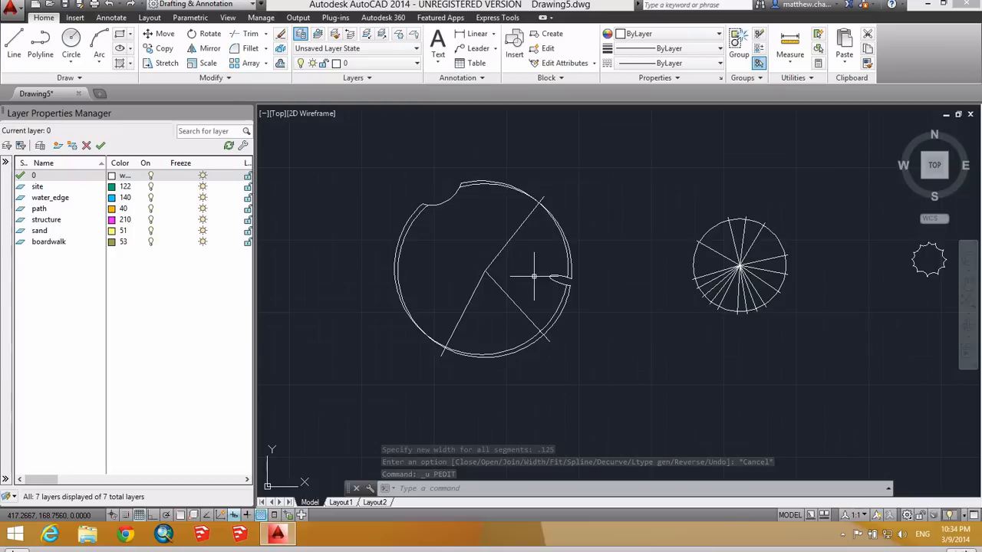
Step: Convert the large tree symbol's northeast radial line, northwest notch arc and two adjoining outline arcs to polylines with a width of .125
type("PEDIT")
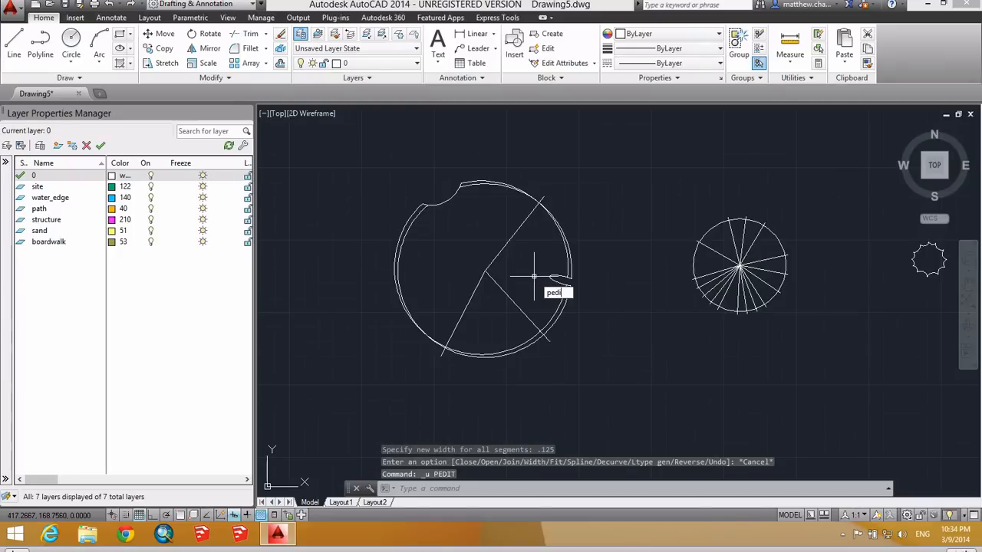
key("Return")
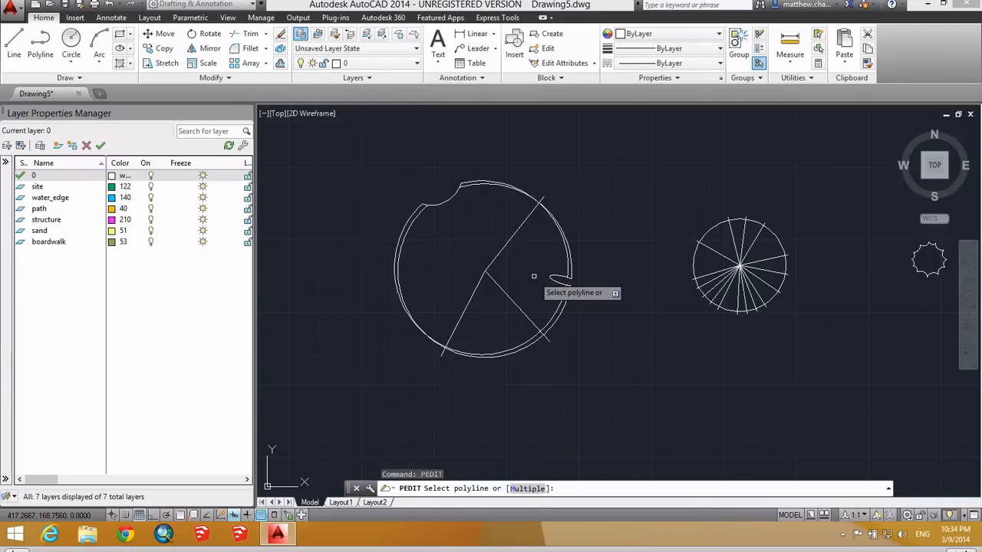
type("m")
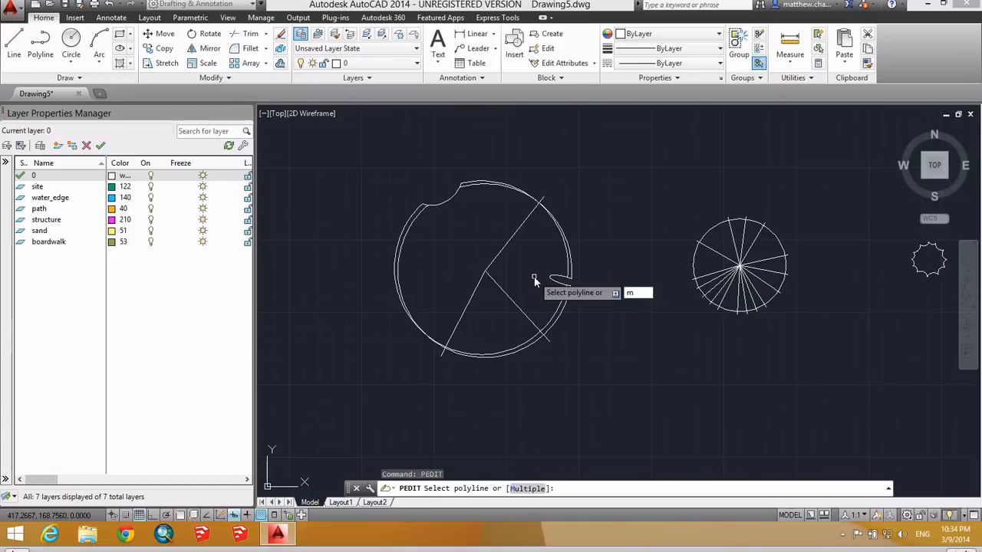
key("Return")
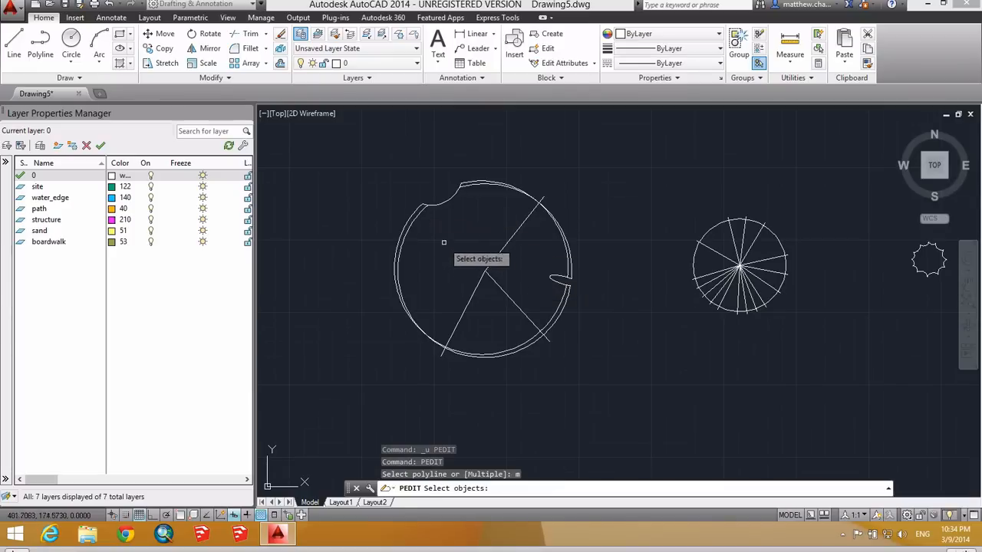
left_click(492, 266)
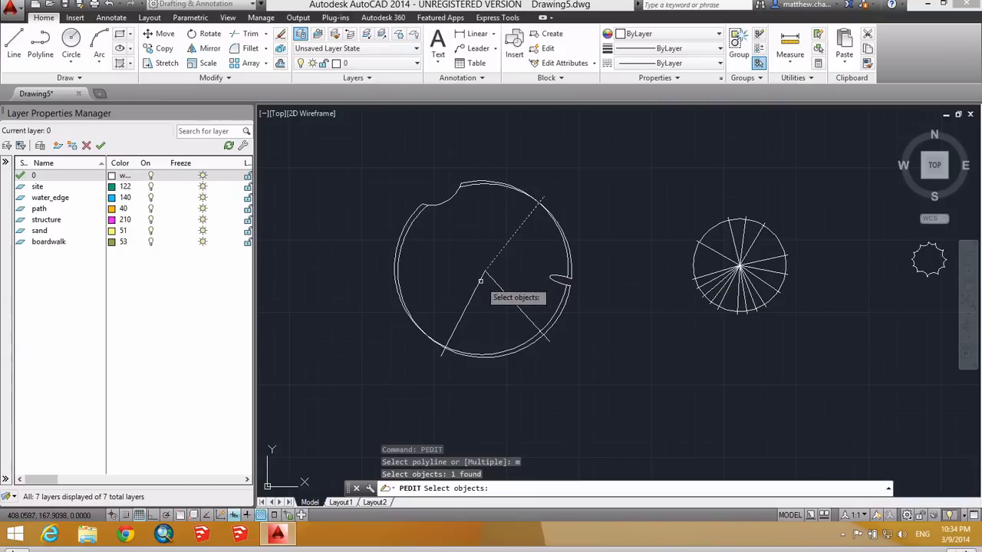
scroll(412, 219, "up", 4)
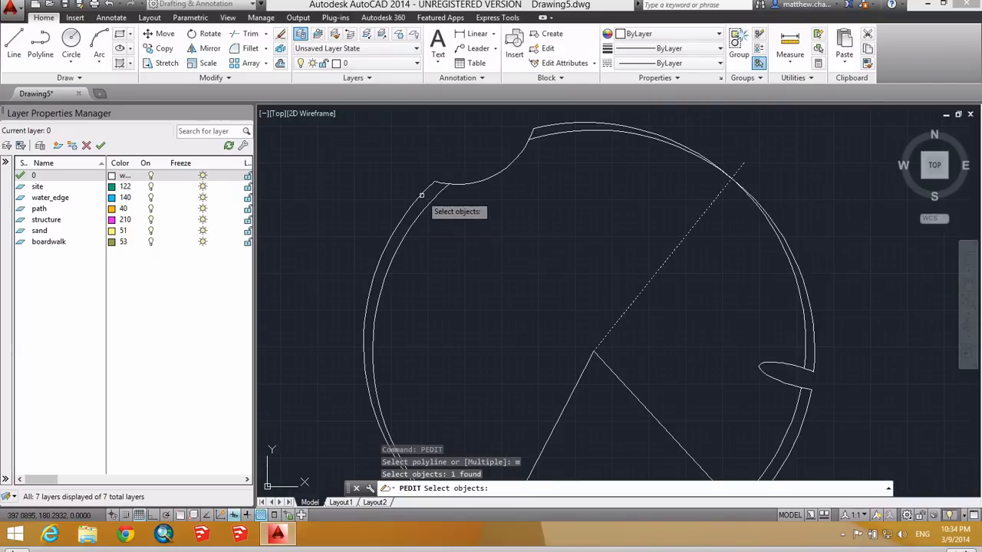
left_click(428, 204)
left_click(466, 185)
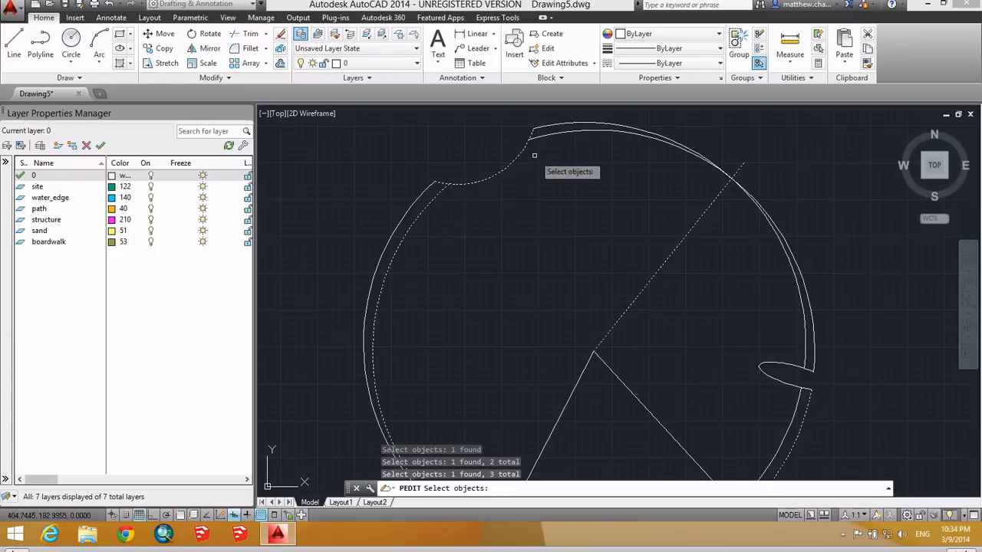
left_click(549, 136)
scroll(671, 244, "down", 4)
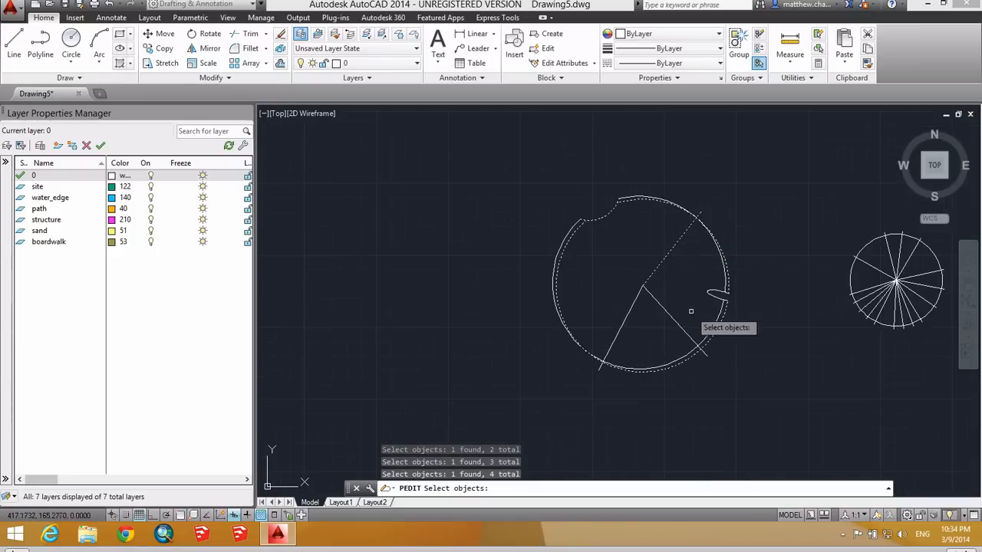
key("Return")
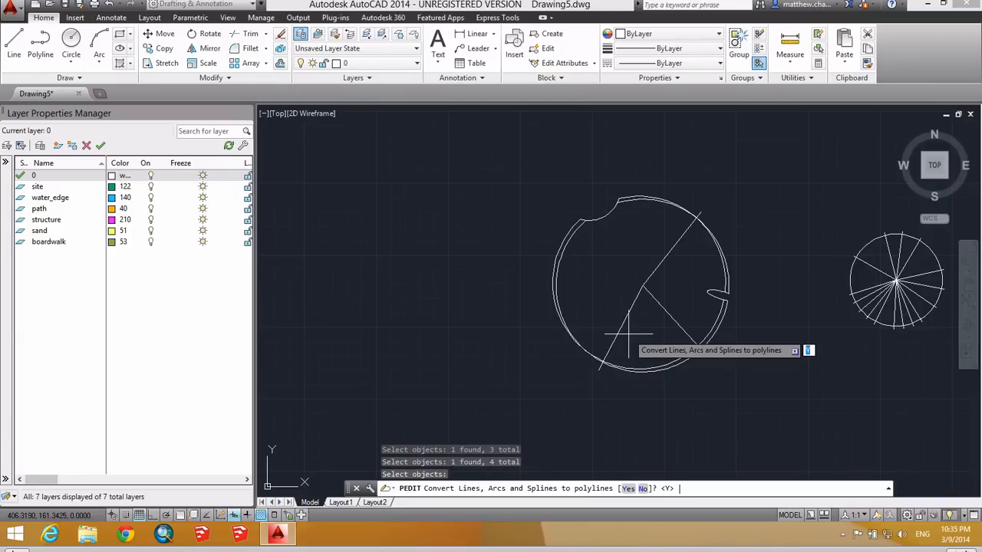
key("Return")
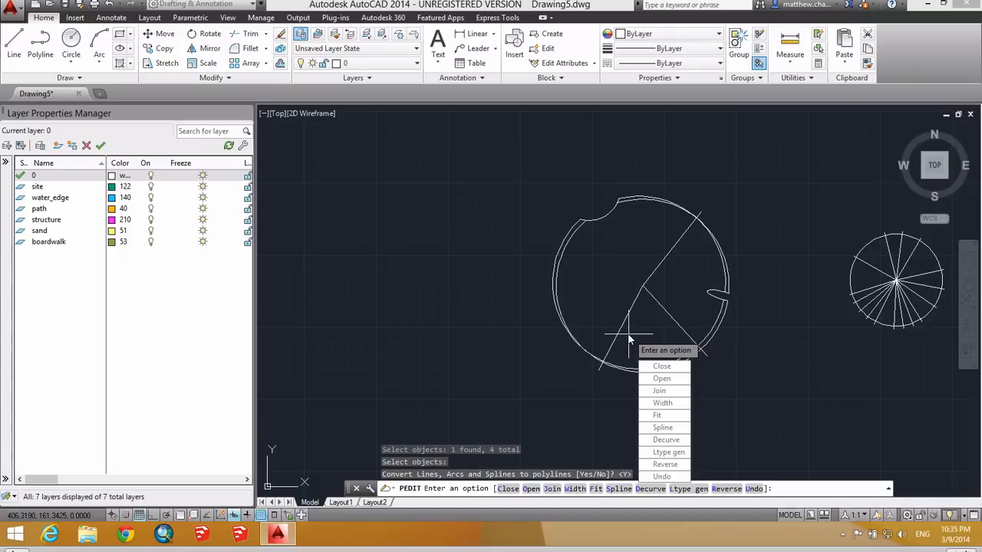
key("Down")
key("Down")
key("Down")
key("Return")
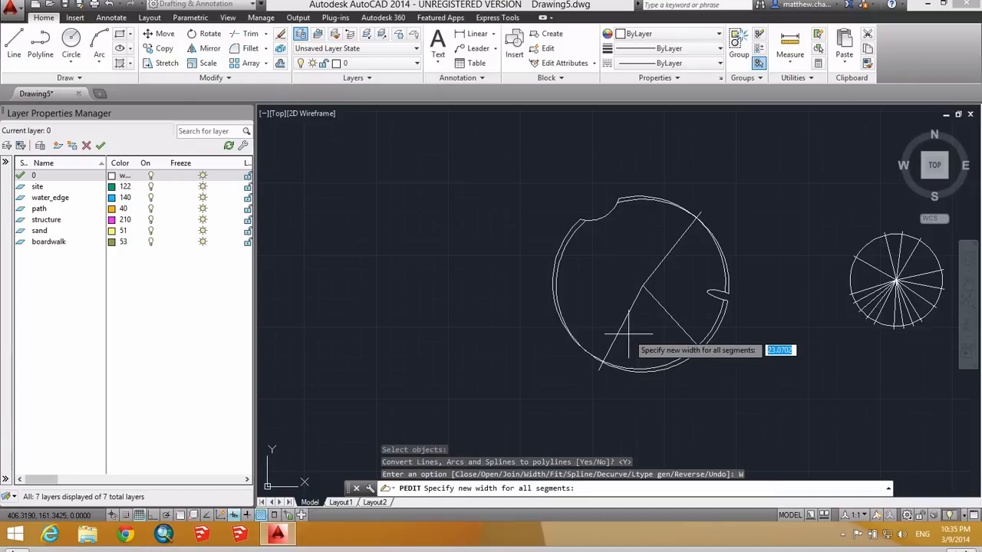
type(".125")
key("Return")
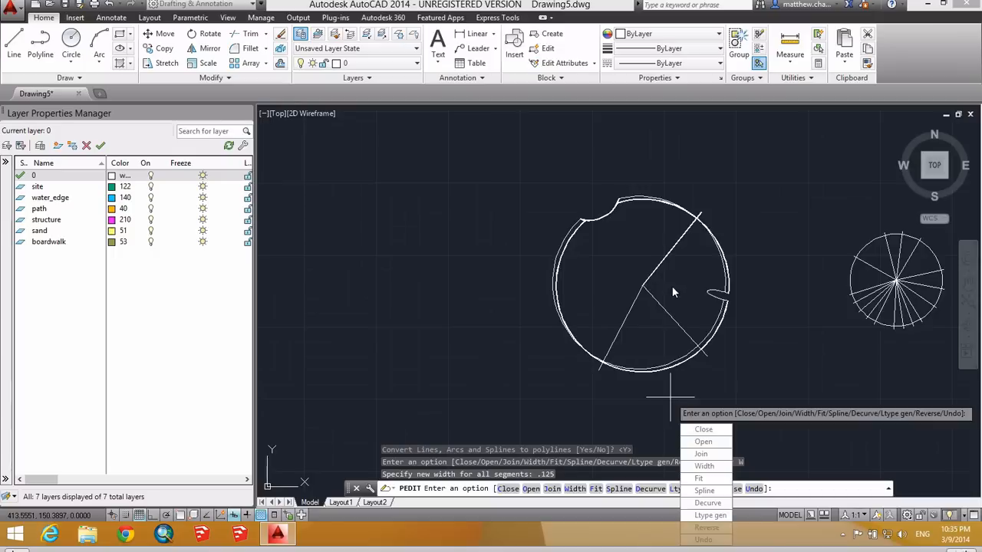
middle_click_drag(672, 293, 596, 258)
key("Escape")
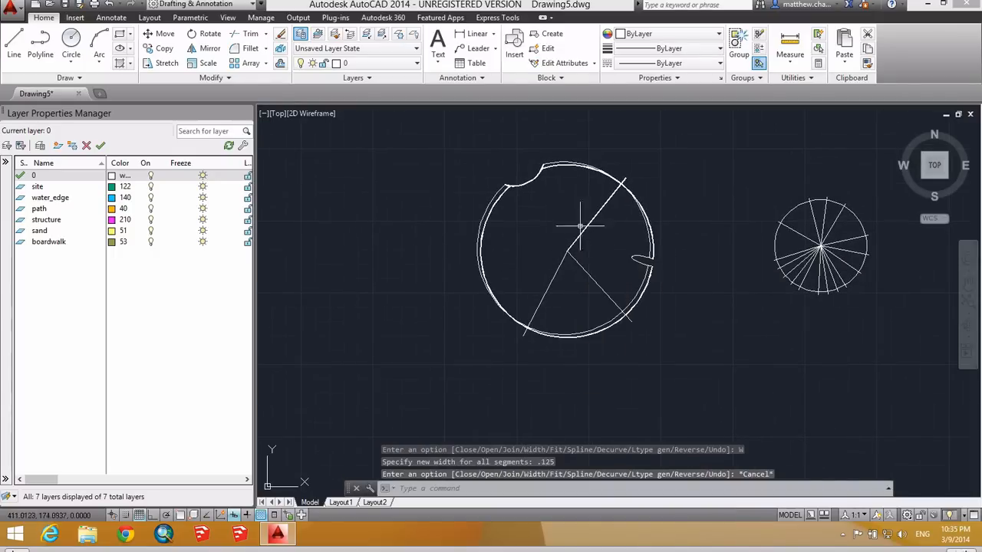
Step: Try to match the properties of the large tree's thick radial line onto two radial lines of the spoked tree symbol
scroll(580, 227, "up", 5)
scroll(509, 241, "down", 4)
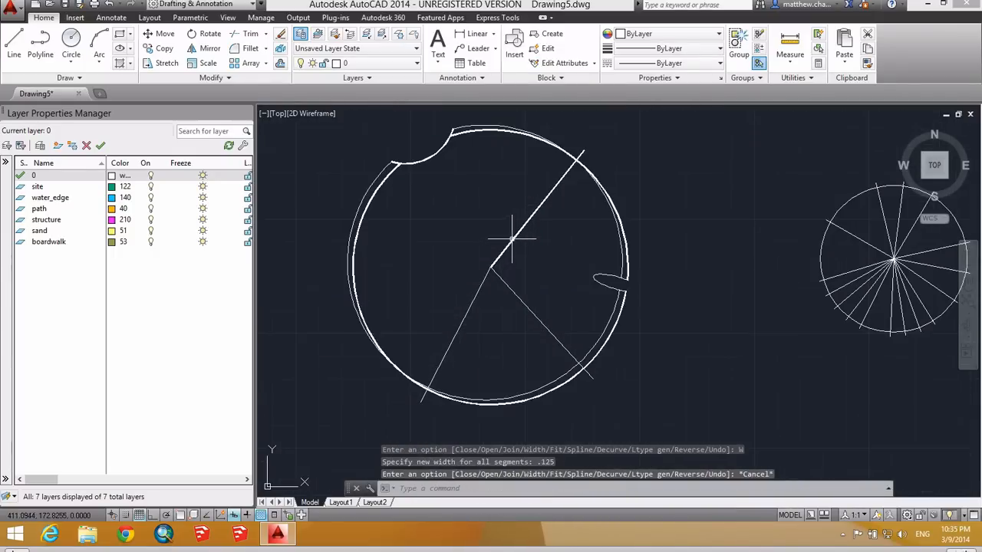
scroll(511, 239, "down", 2)
middle_click_drag(624, 263, 556, 259)
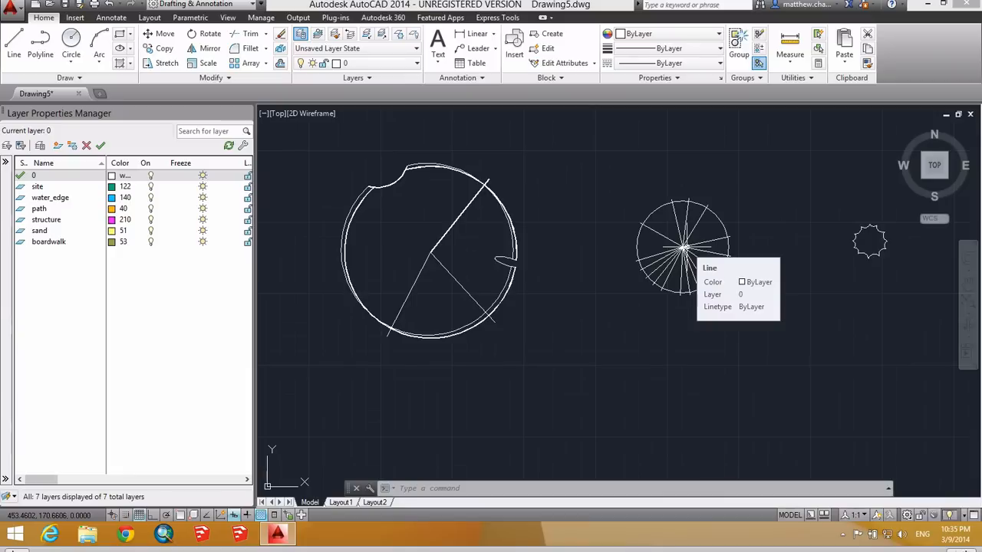
type("MA")
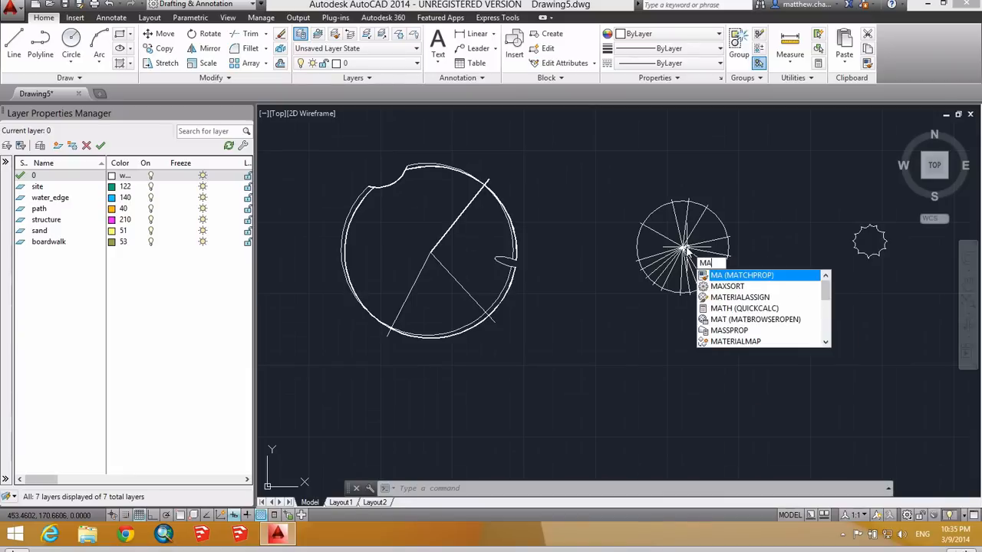
key("Return")
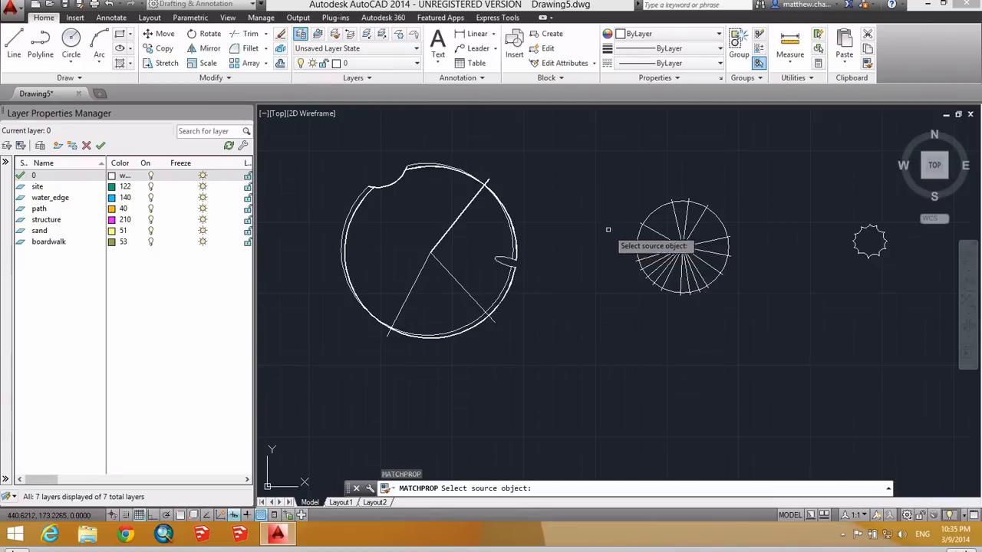
left_click(453, 224)
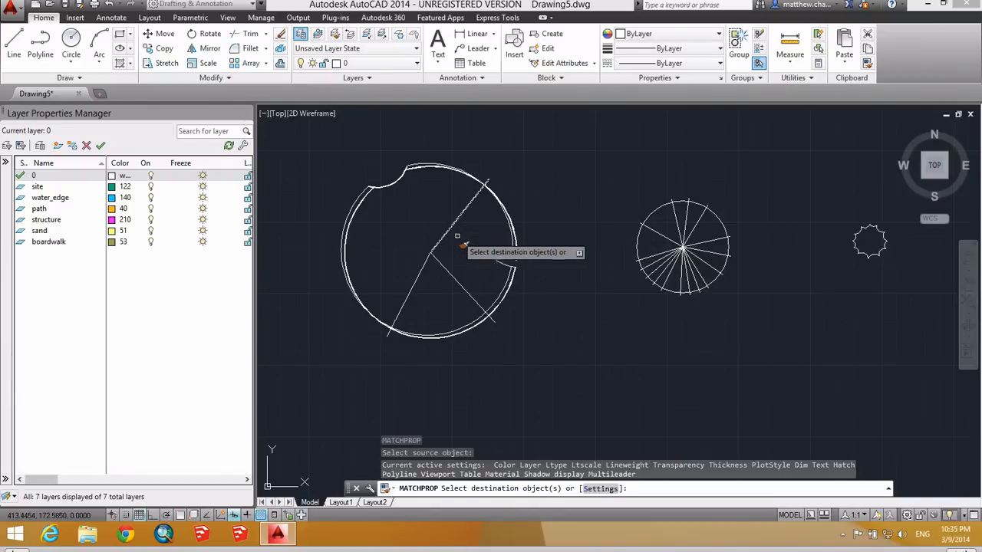
left_click(666, 266)
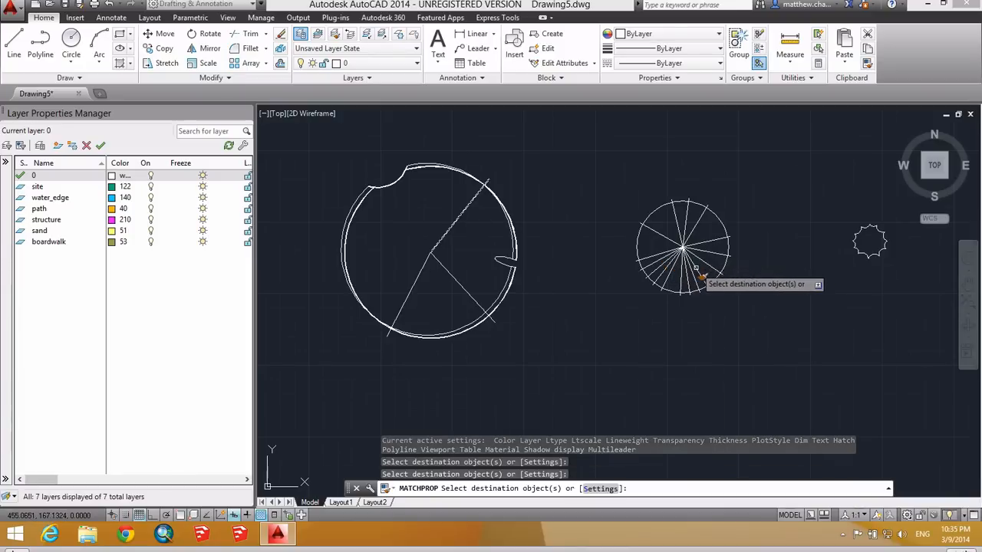
left_click(702, 269)
scroll(721, 261, "up", 2)
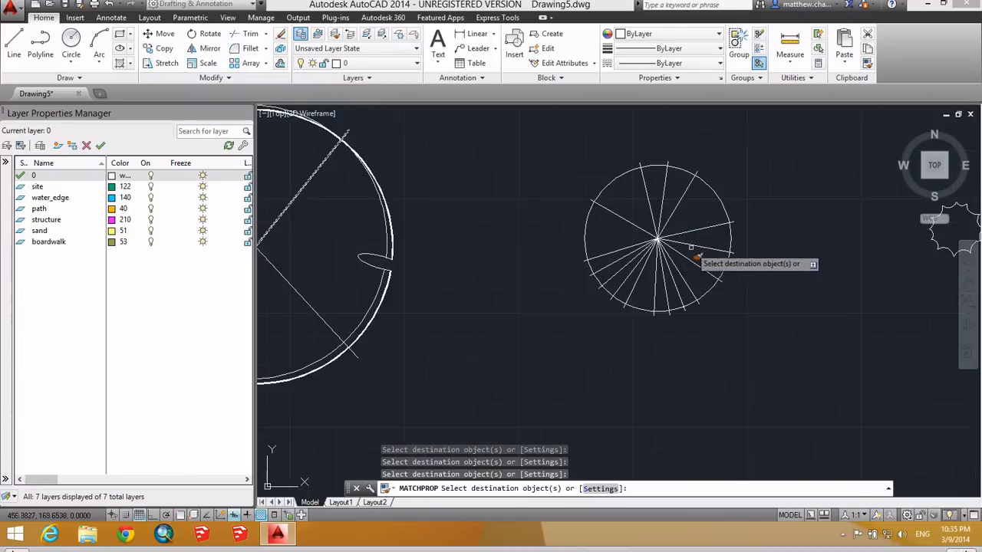
key("Escape")
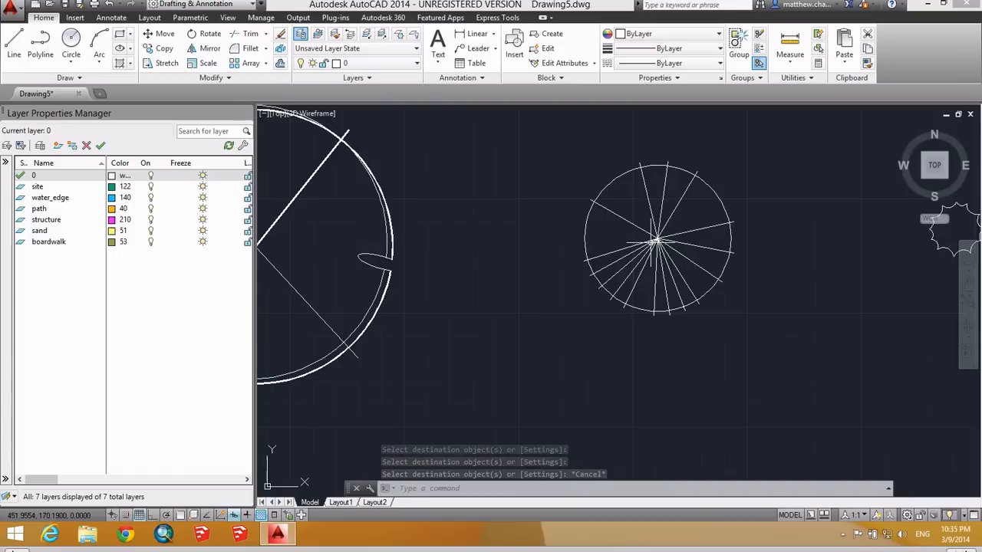
Step: Convert all radial lines of the medium spoked tree symbol to polylines with a multiple polyline edit
type("pe")
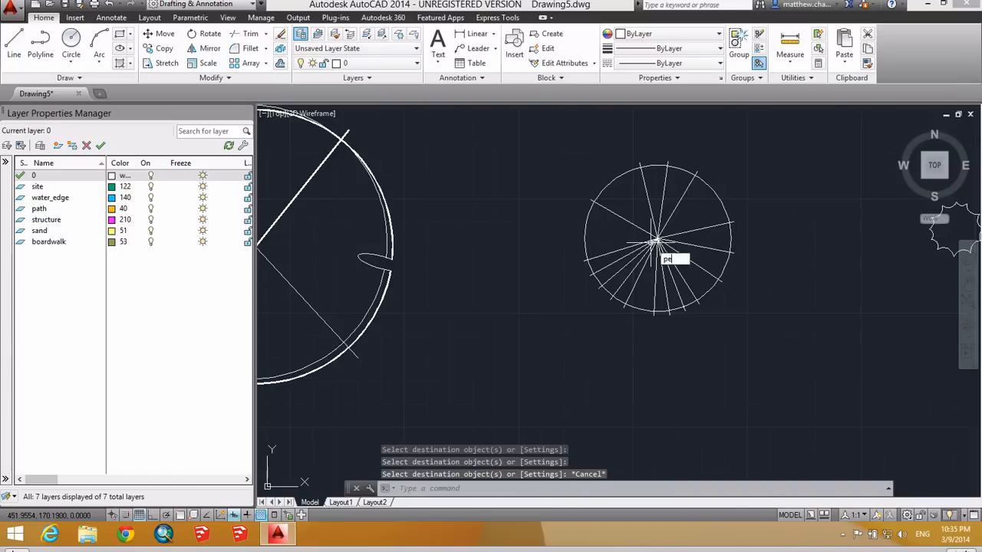
type("d")
key("Return")
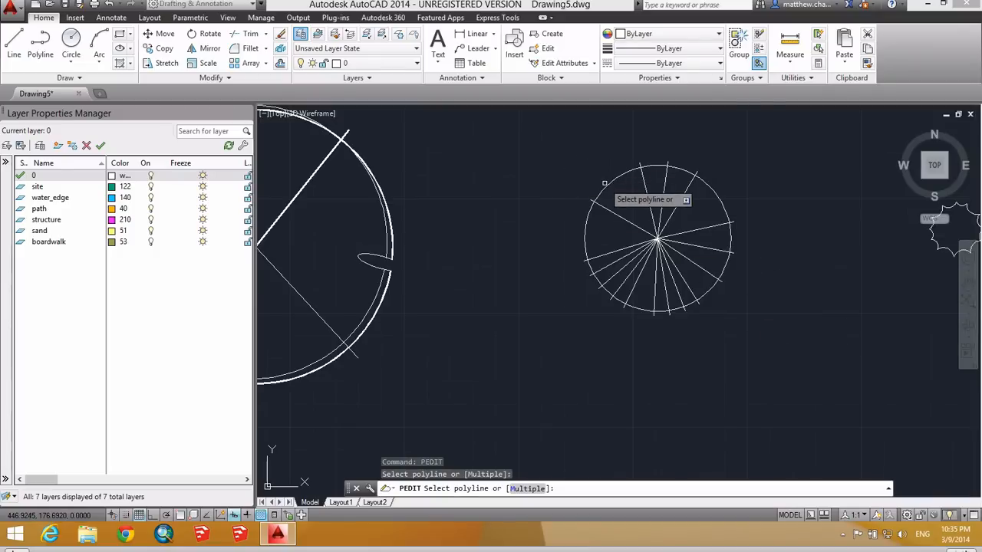
key("Escape")
type("pedit")
key("Return")
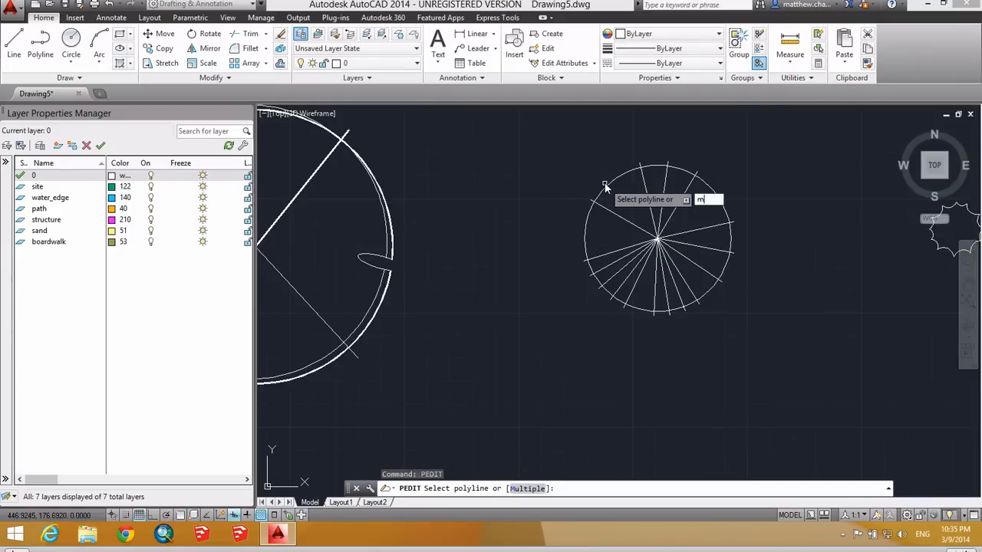
type("m")
key("Return")
left_click(764, 338)
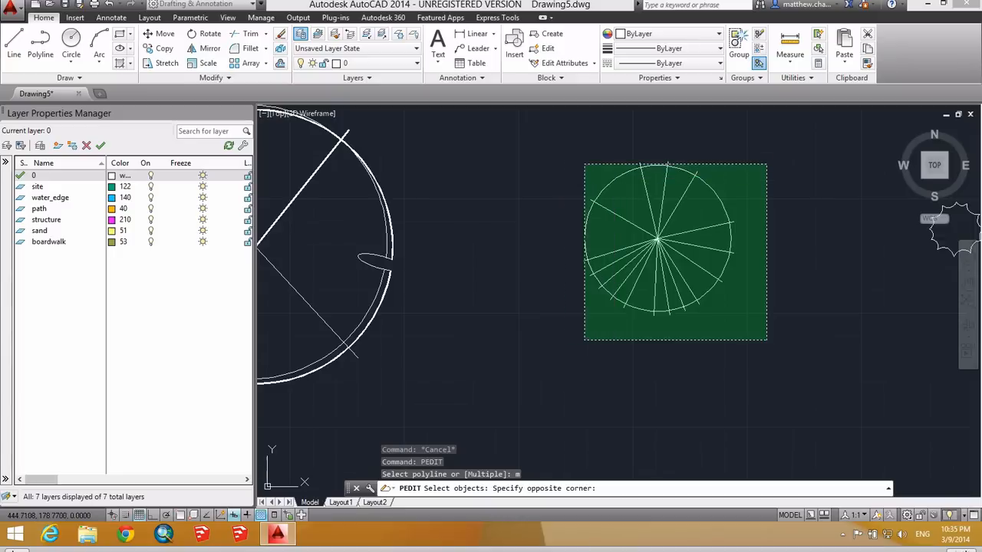
left_click(581, 163)
key("Return")
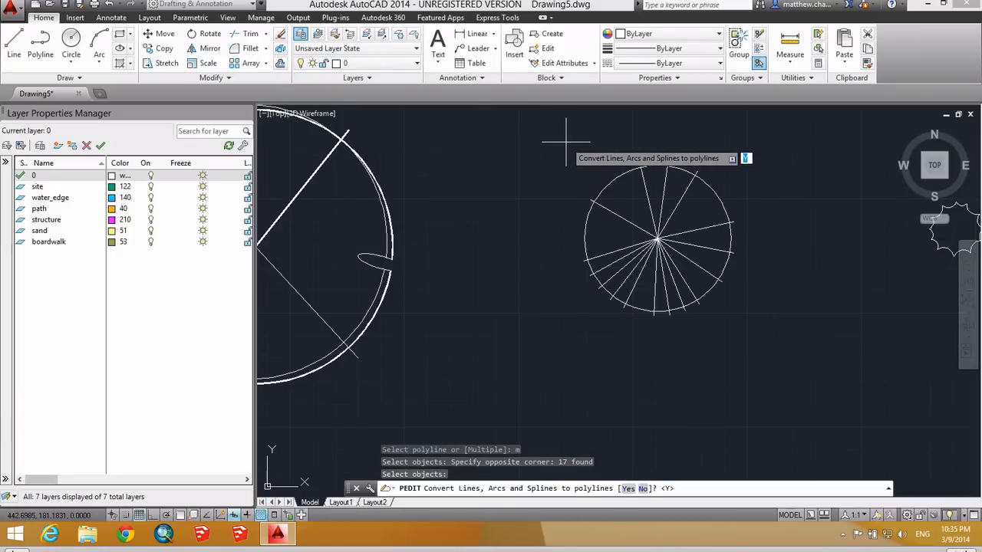
key("Return")
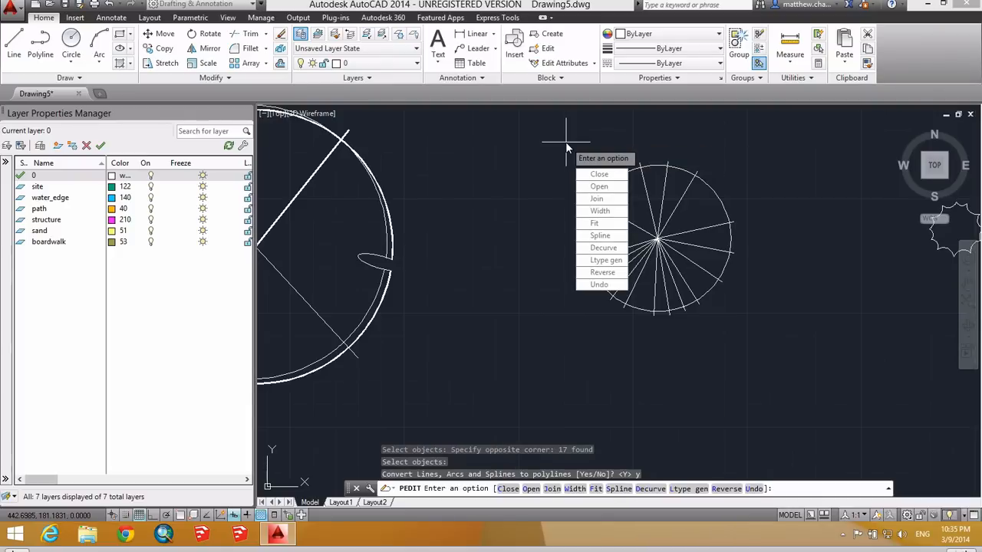
key("Escape")
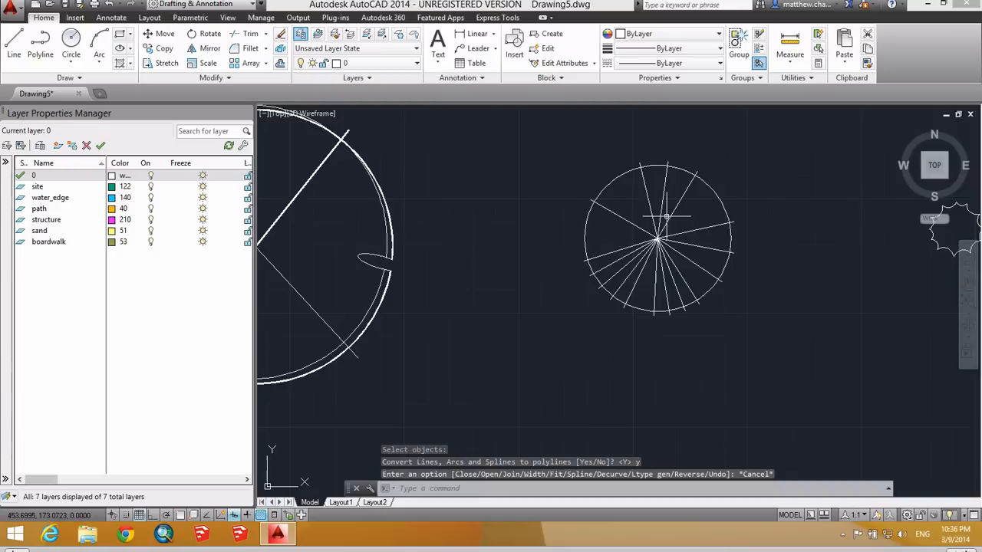
Step: Match the properties of the large tree's thick radial line onto several spokes spread around the medium tree symbol
type("ma")
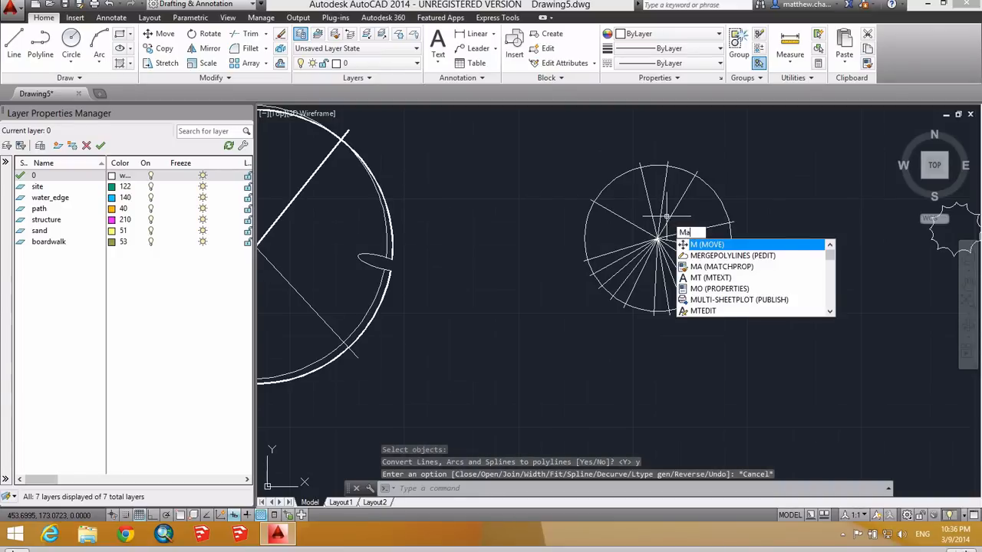
key("Return")
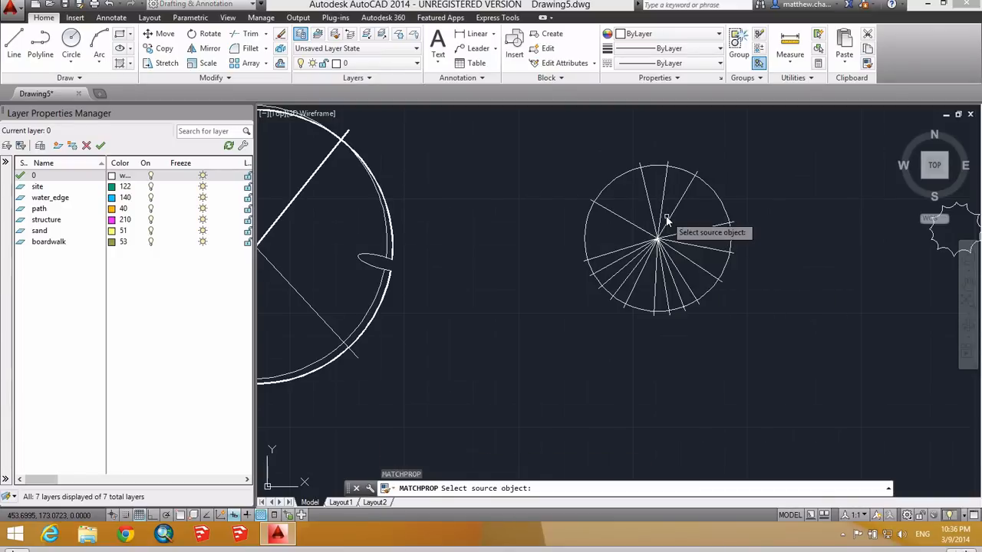
left_click(319, 167)
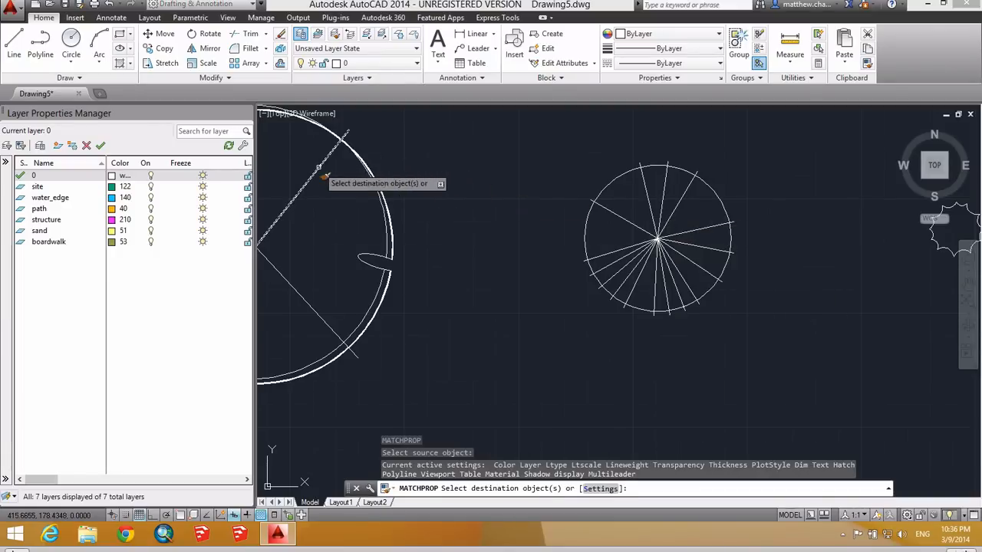
left_click(624, 249)
left_click(641, 273)
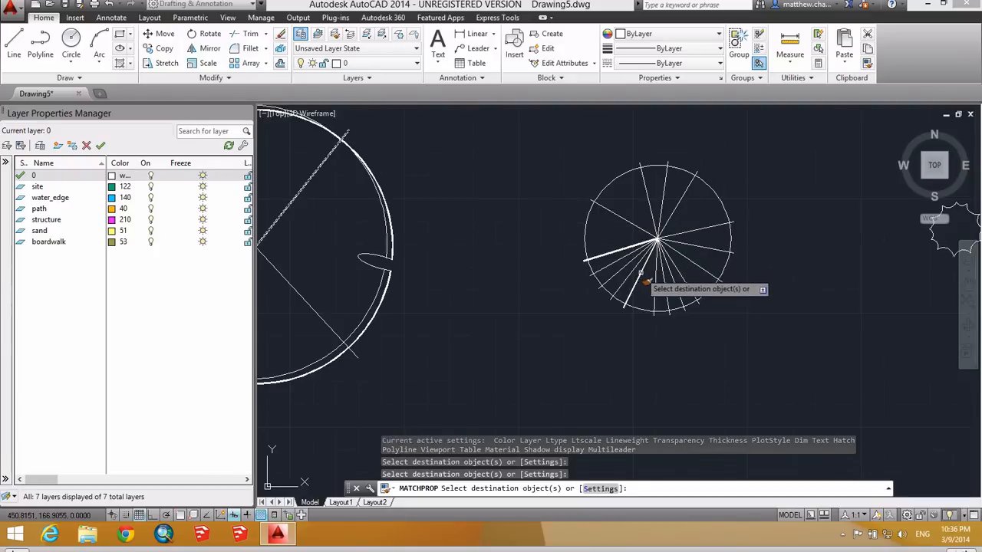
left_click(668, 187)
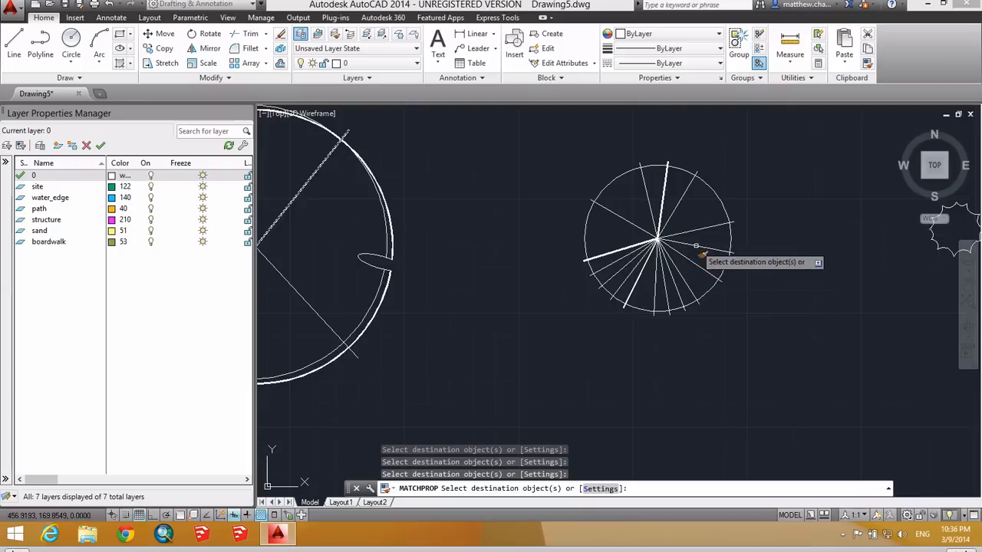
scroll(689, 291, "down", 2)
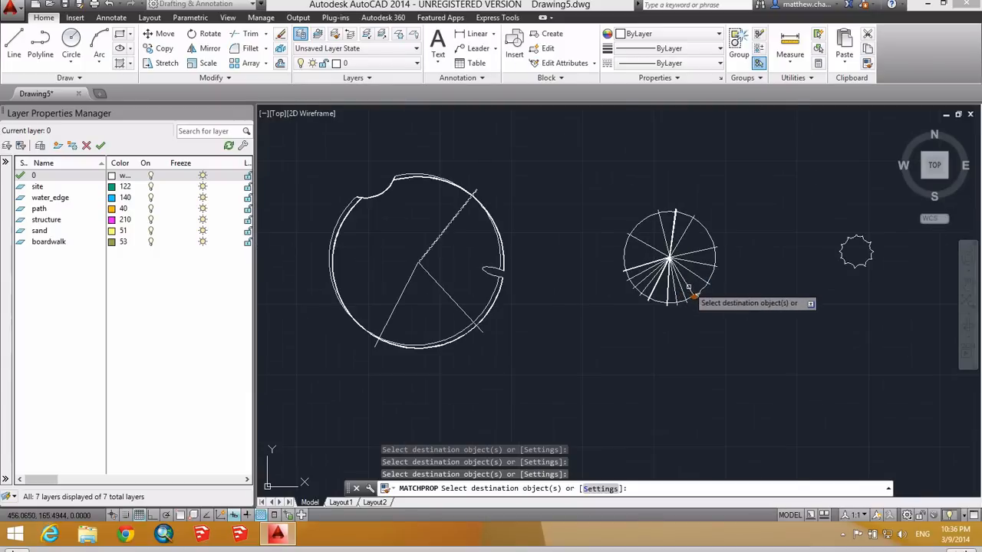
key("Escape")
middle_click_drag(727, 276, 651, 279)
scroll(641, 278, "down", 2)
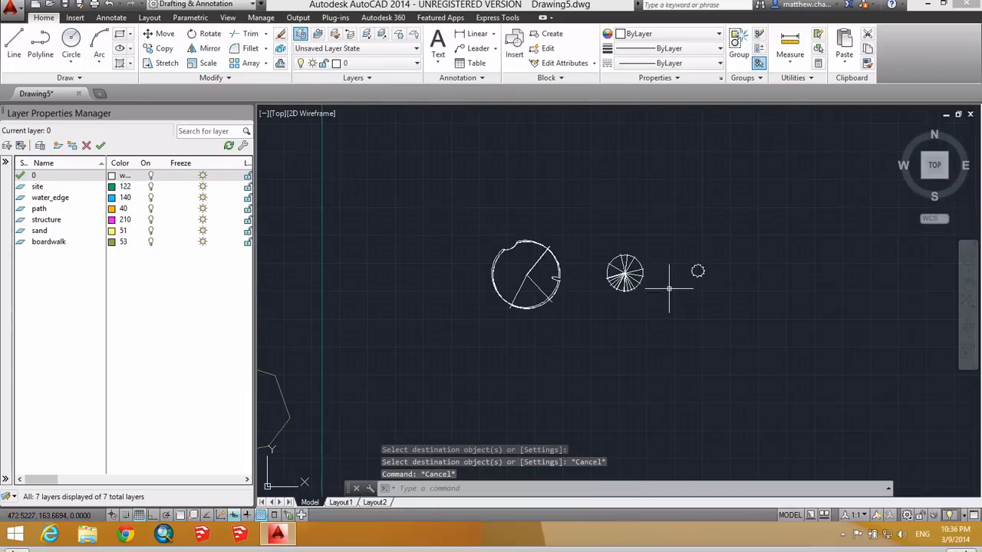
Step: Offset the small shrub's scalloped outline inward by about 1.17, and offset the resulting inner outline inward by the same distance
scroll(641, 278, "up", 2)
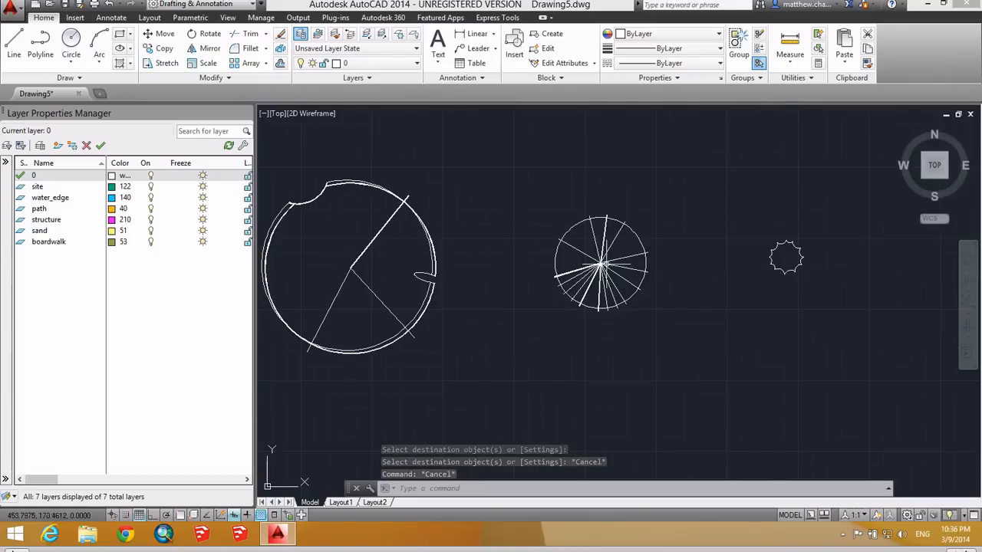
middle_click_drag(787, 272, 636, 256)
scroll(636, 256, "up", 5)
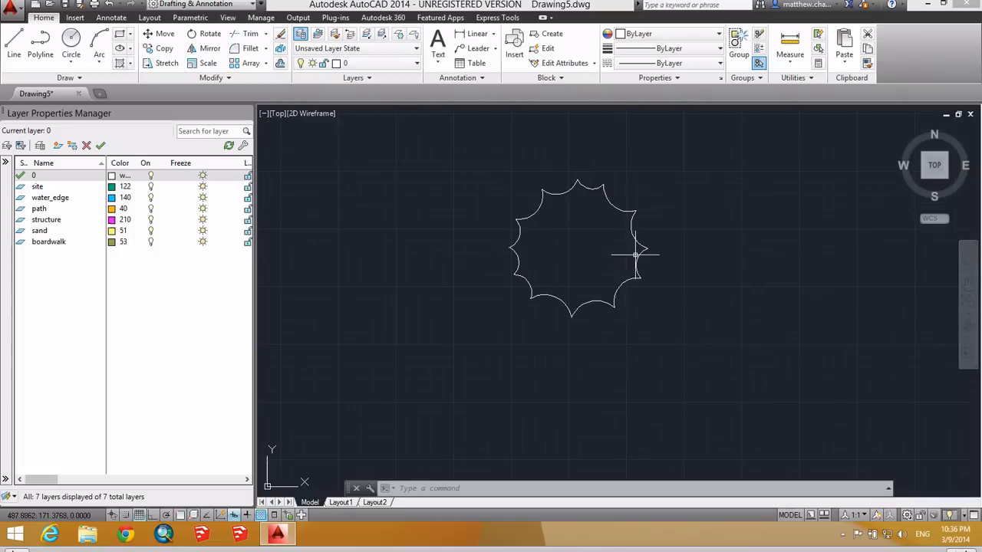
key("Escape")
key("Escape")
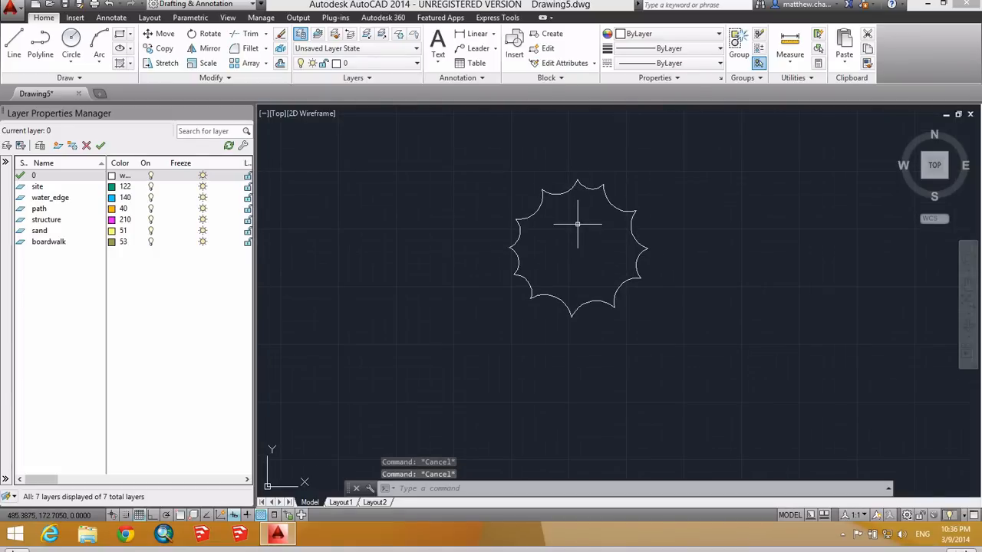
type("OFFSET")
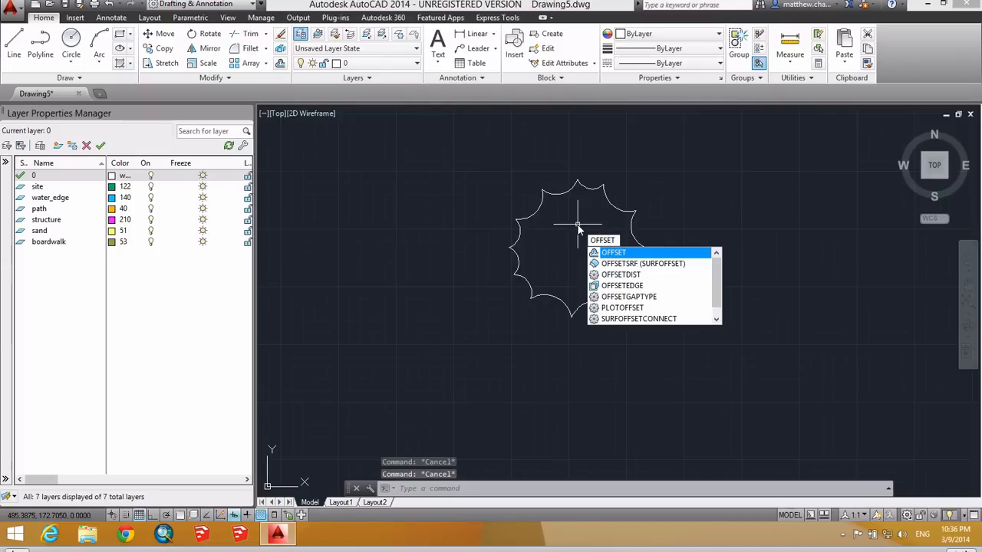
key("Return")
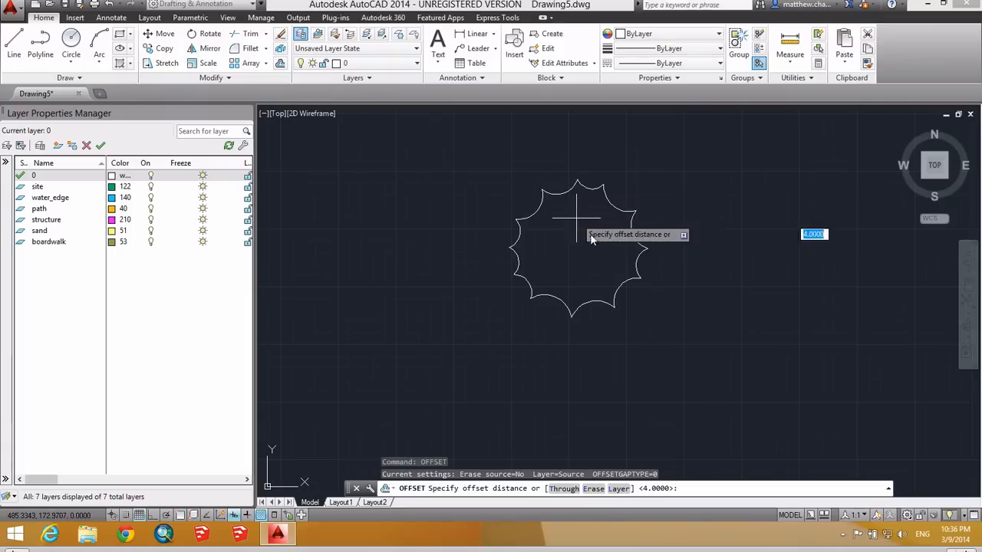
left_click(577, 183)
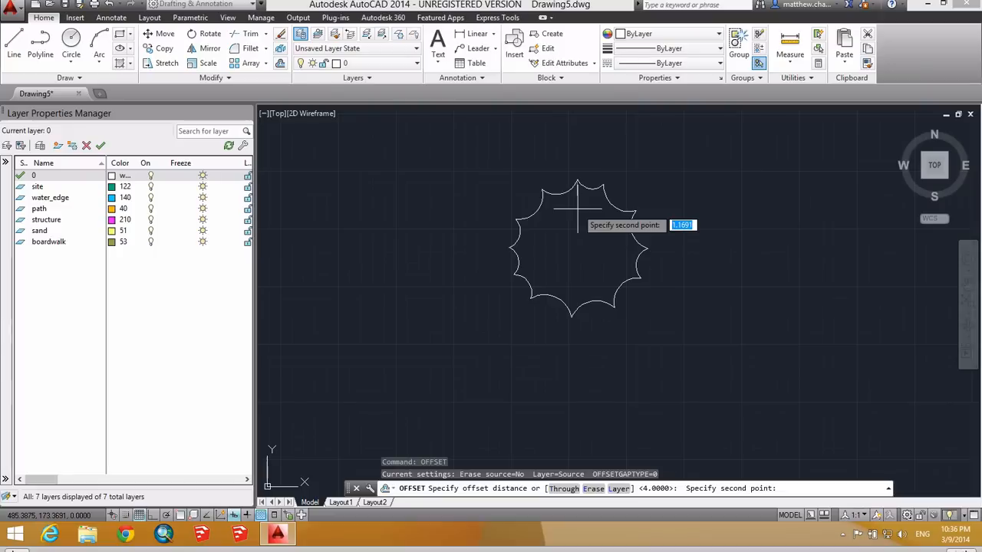
left_click(577, 208)
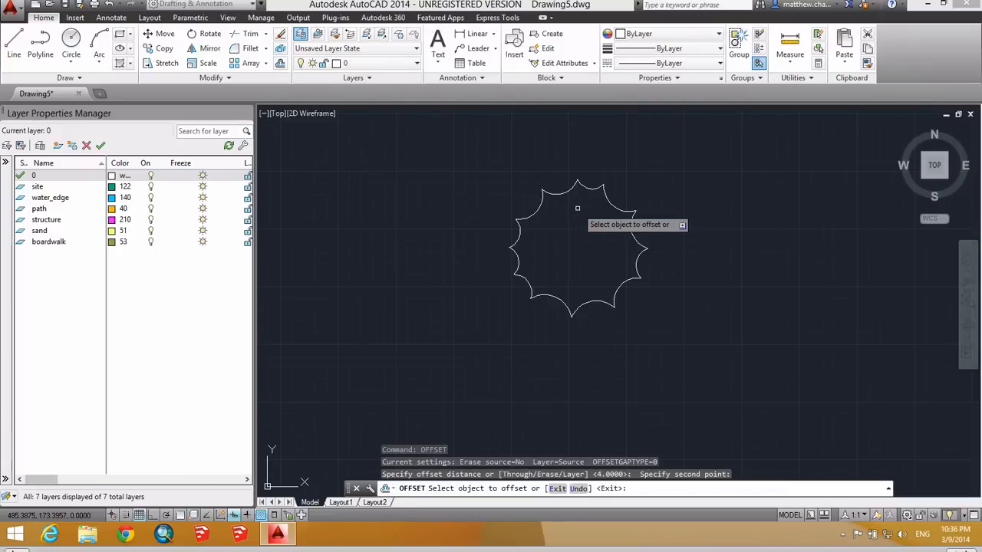
left_click(588, 187)
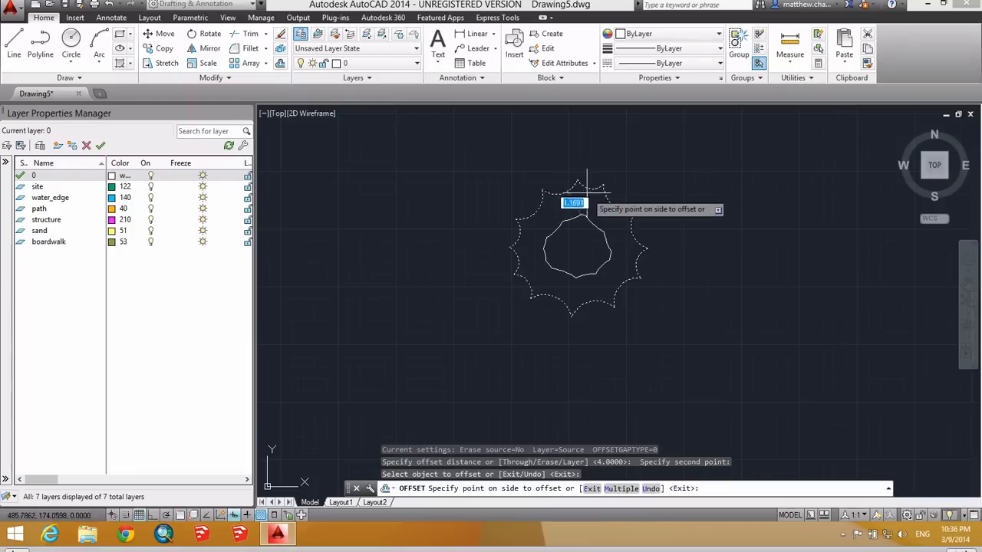
left_click(587, 223)
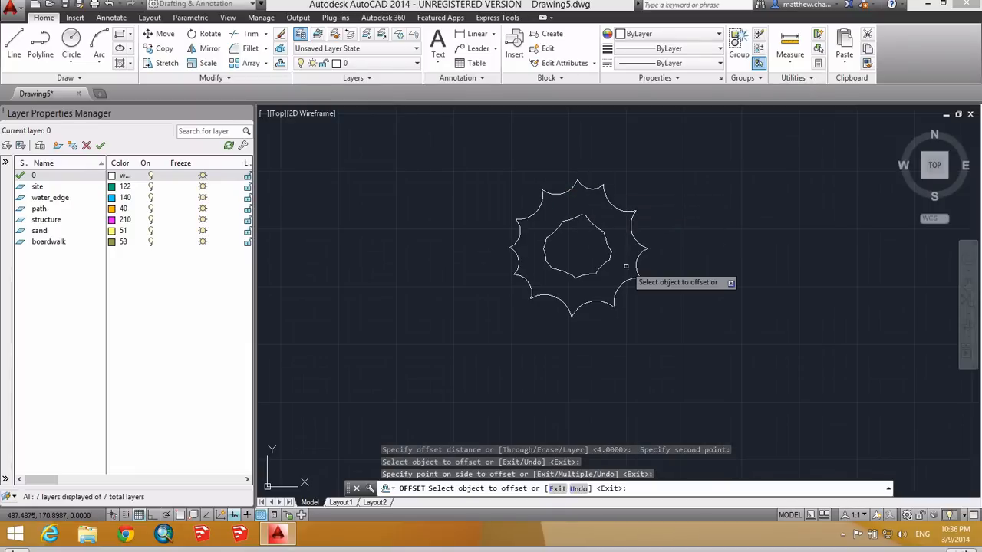
left_click(594, 221)
left_click(572, 238)
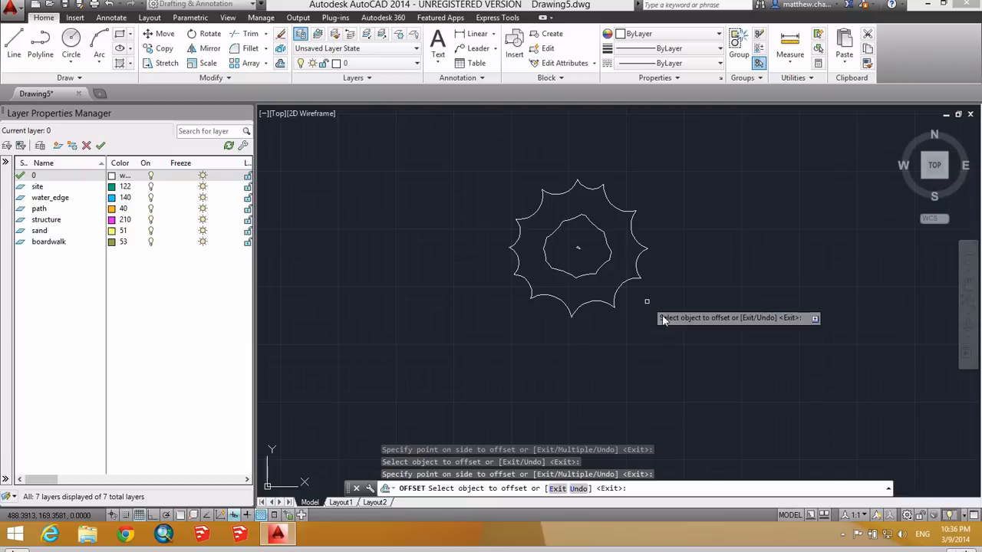
Step: Examine the shrub symbol's inner outlines up close and compare all three vegetation symbols with the site plan at overall scale
scroll(577, 249, "up", 5)
scroll(583, 257, "down", 4)
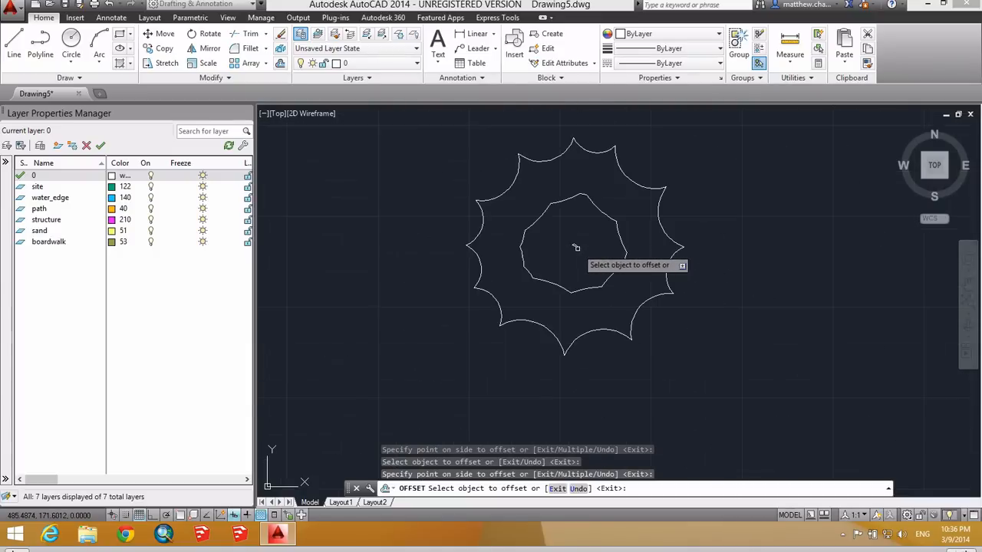
scroll(635, 269, "down", 2)
scroll(636, 269, "down", 2)
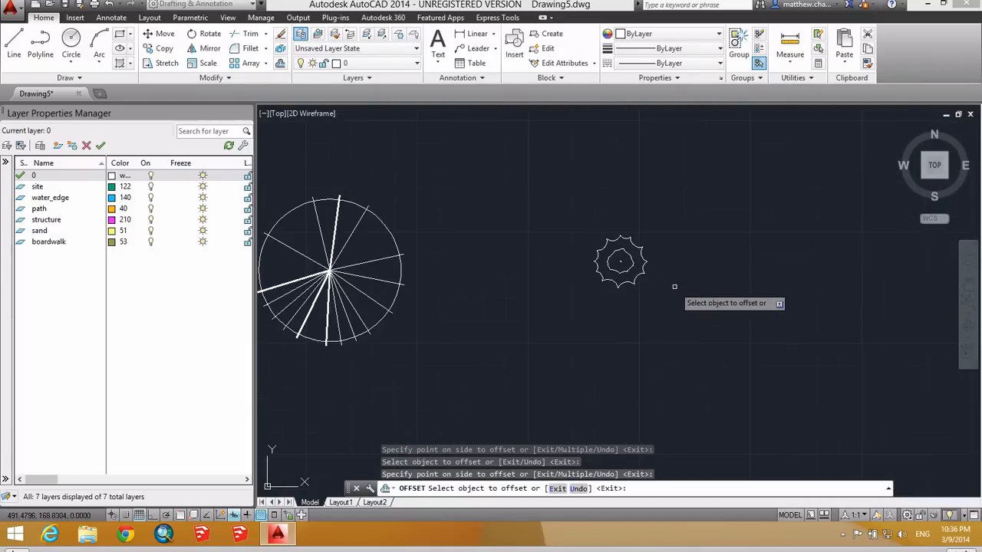
scroll(648, 283, "up", 4)
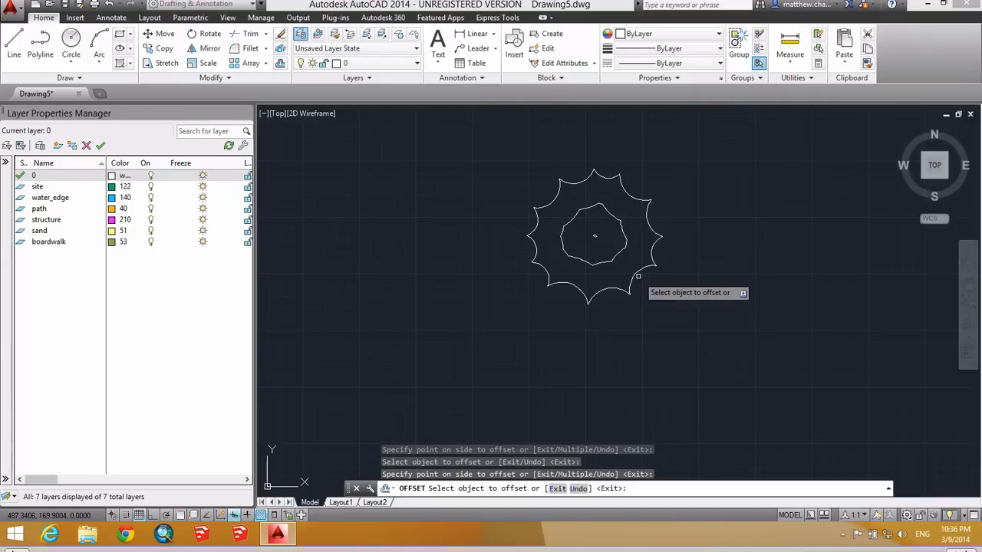
scroll(645, 276, "down", 6)
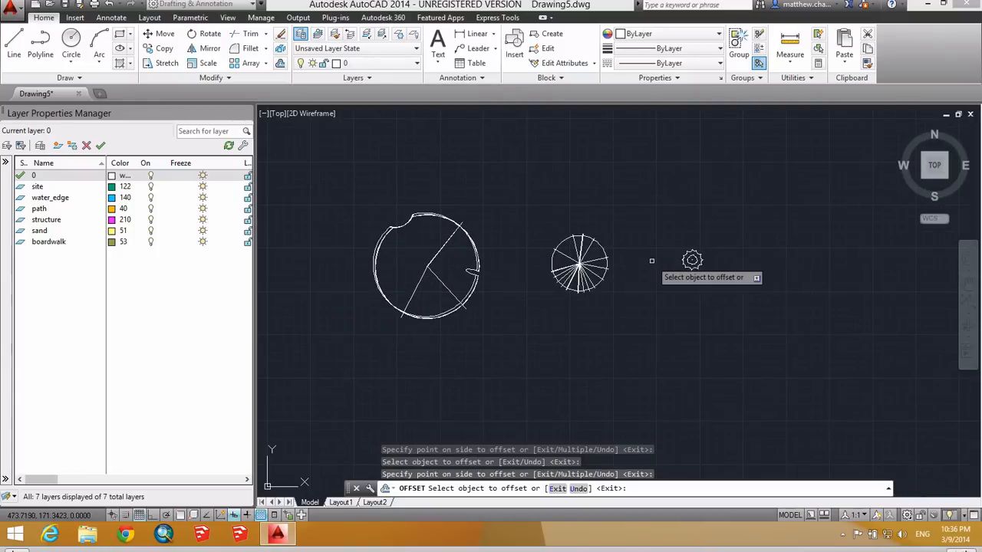
scroll(651, 260, "down", 5)
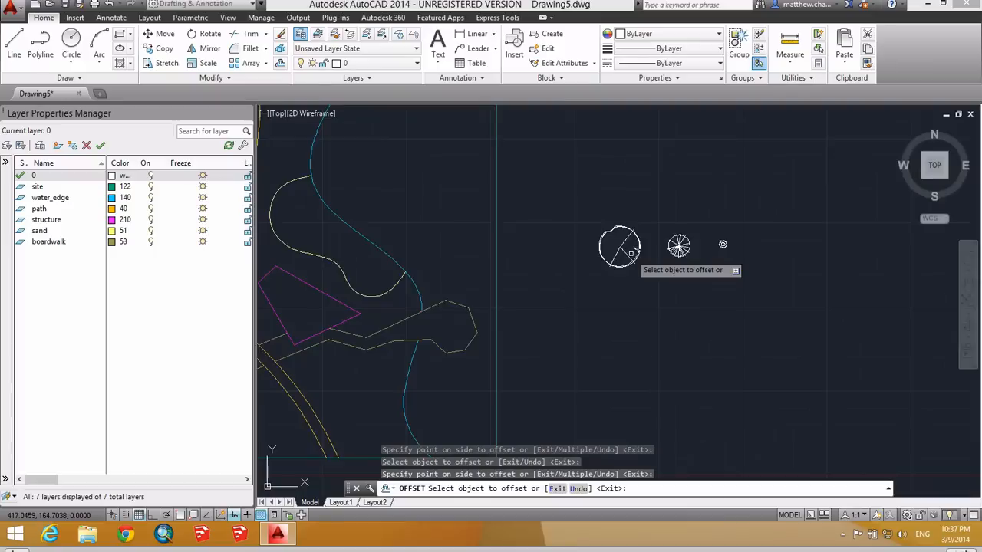
scroll(631, 253, "down", 2)
key("Escape")
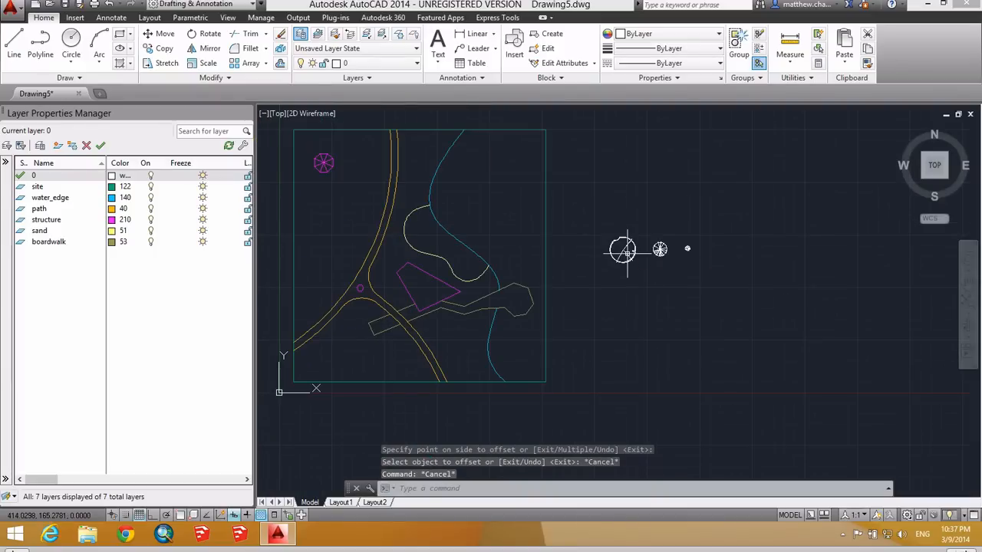
Step: Try copying the large tree symbol from its center to twelve spots across the site plan, and undo the whole copy
type("copy")
key("Return")
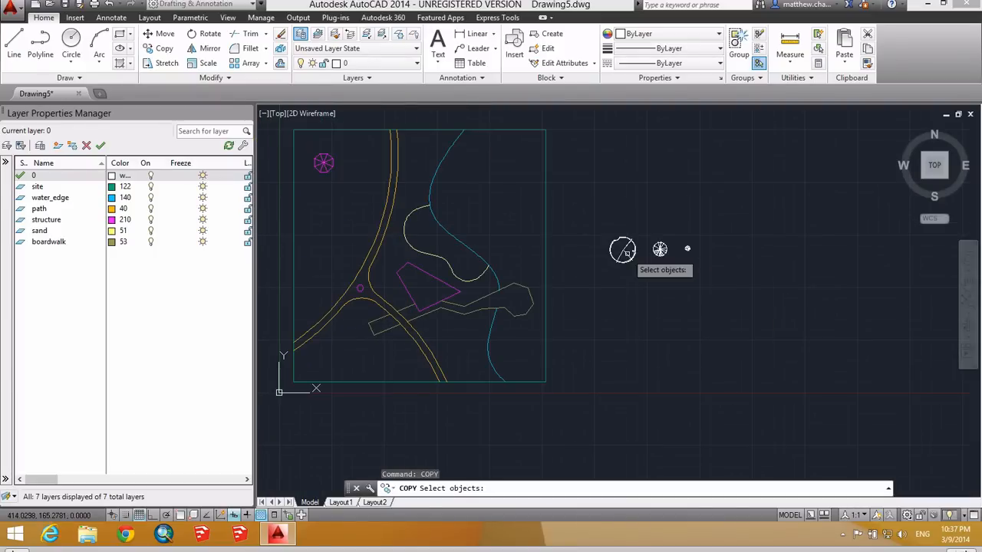
left_click(597, 226)
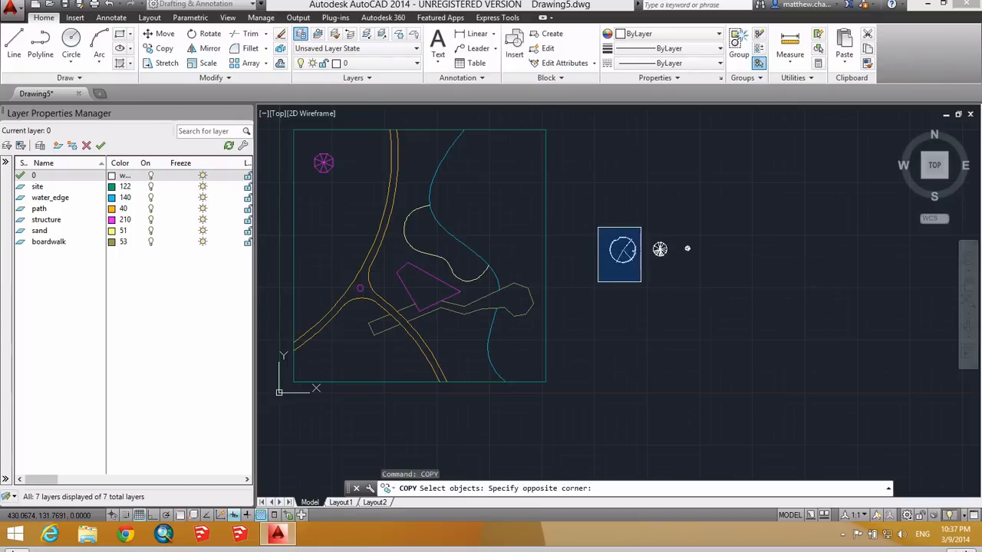
left_click(641, 281)
key("Return")
left_click(622, 249)
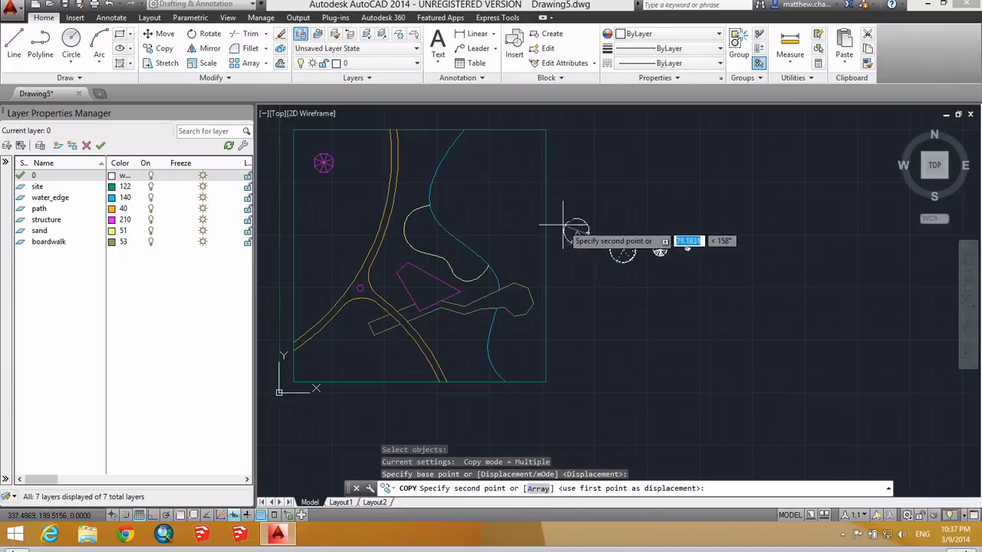
left_click(367, 169)
left_click(352, 196)
left_click(323, 201)
left_click(317, 230)
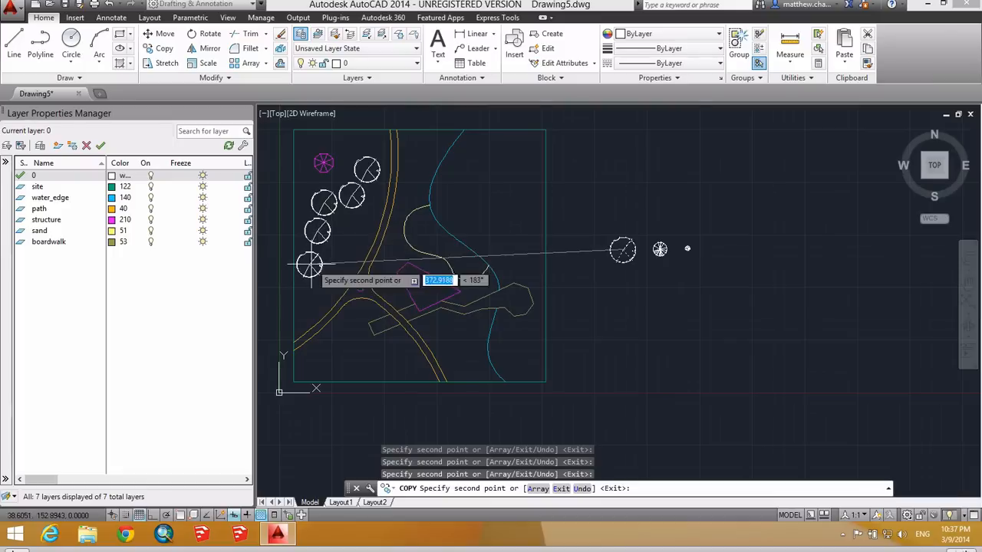
left_click(309, 265)
left_click(334, 334)
left_click(369, 351)
left_click(396, 311)
left_click(420, 283)
left_click(442, 257)
left_click(439, 228)
left_click(437, 205)
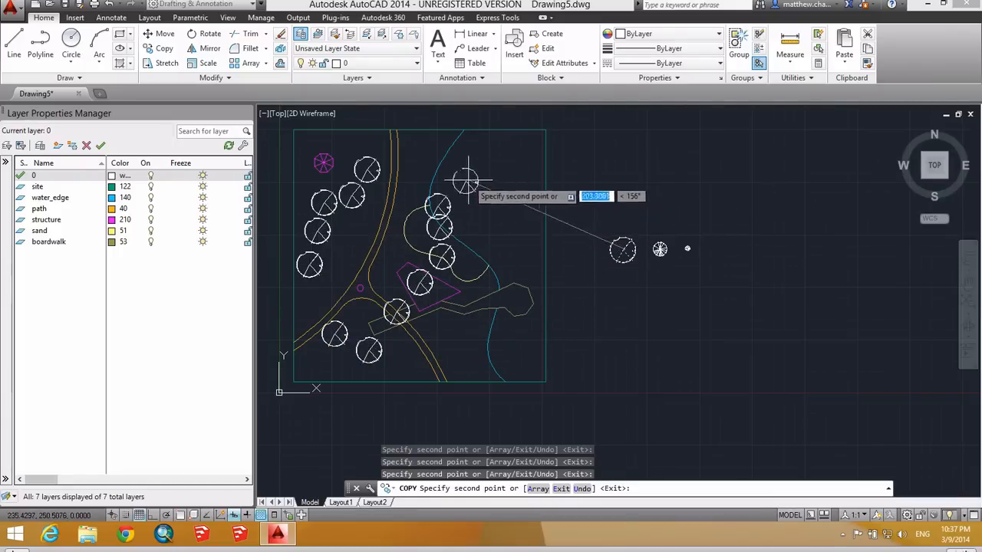
key("Escape")
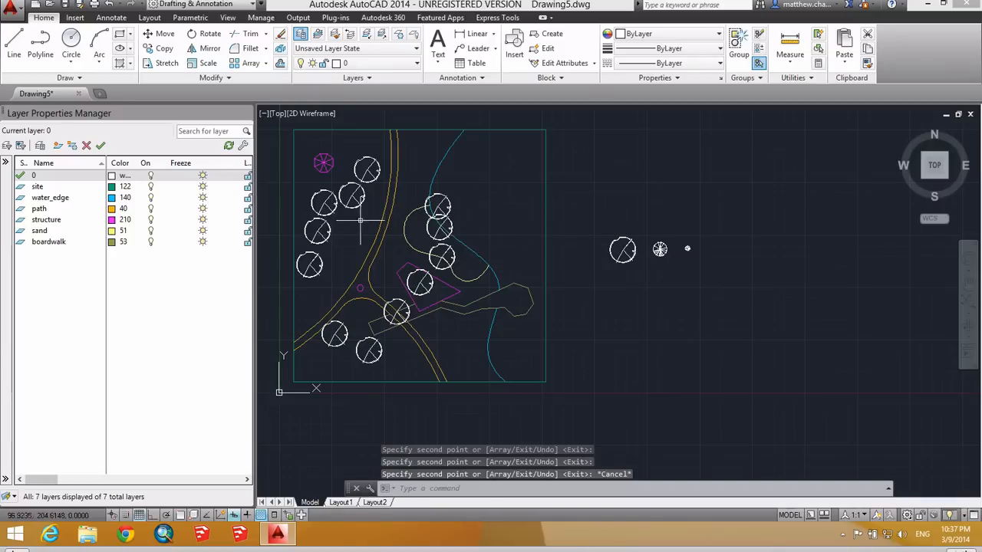
key("ctrl+z")
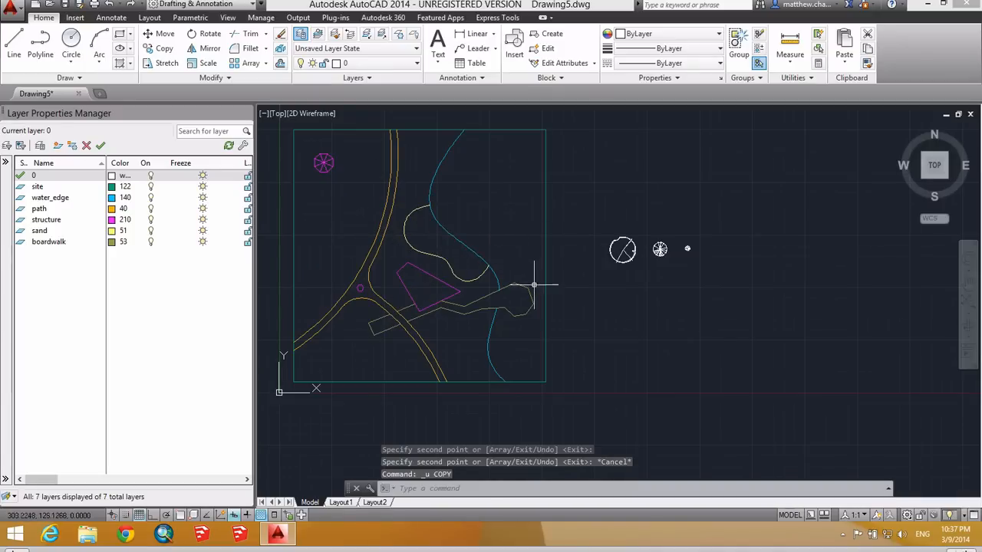
Step: Start saving the drawing, create a new folder on the Desktop and open it as the save location
scroll(657, 247, "up", 5)
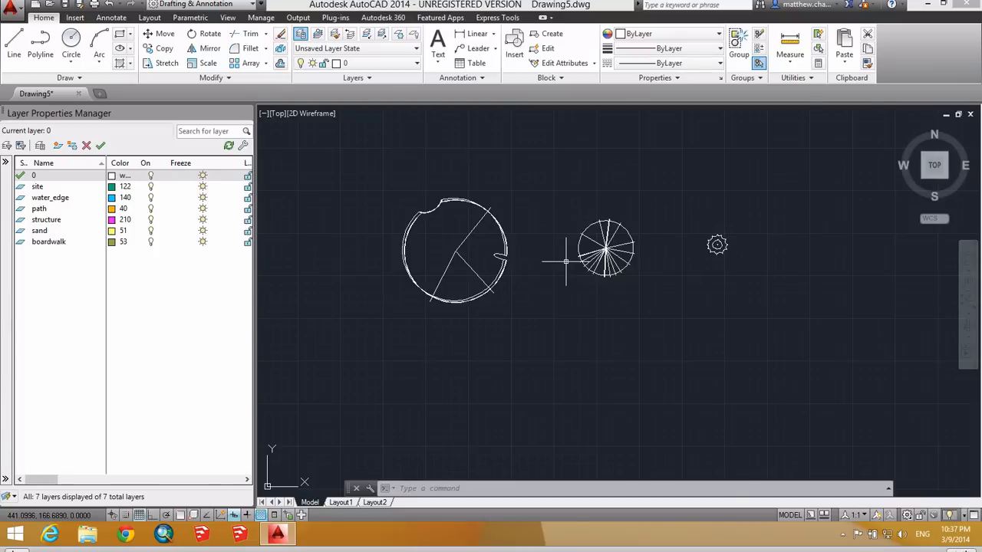
left_click(66, 5)
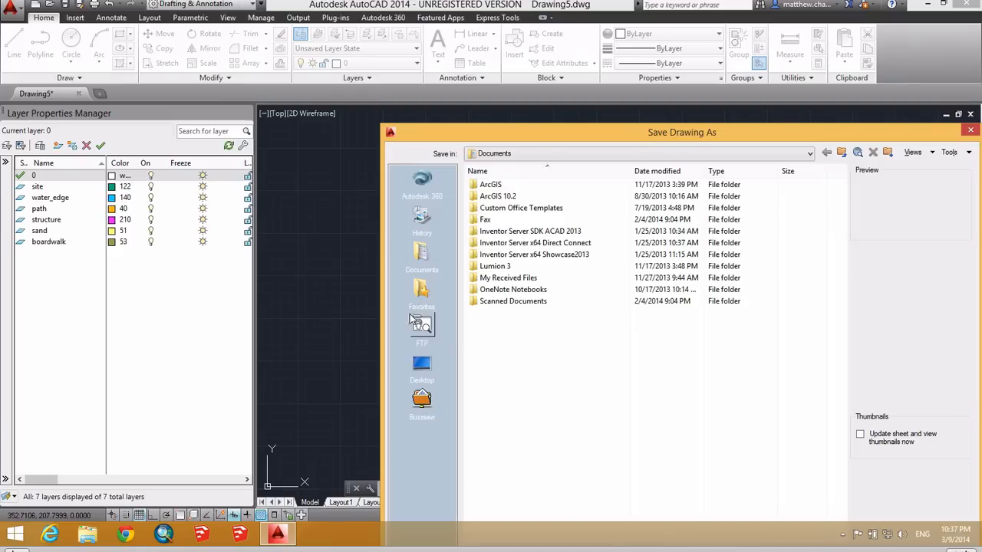
left_click(421, 363)
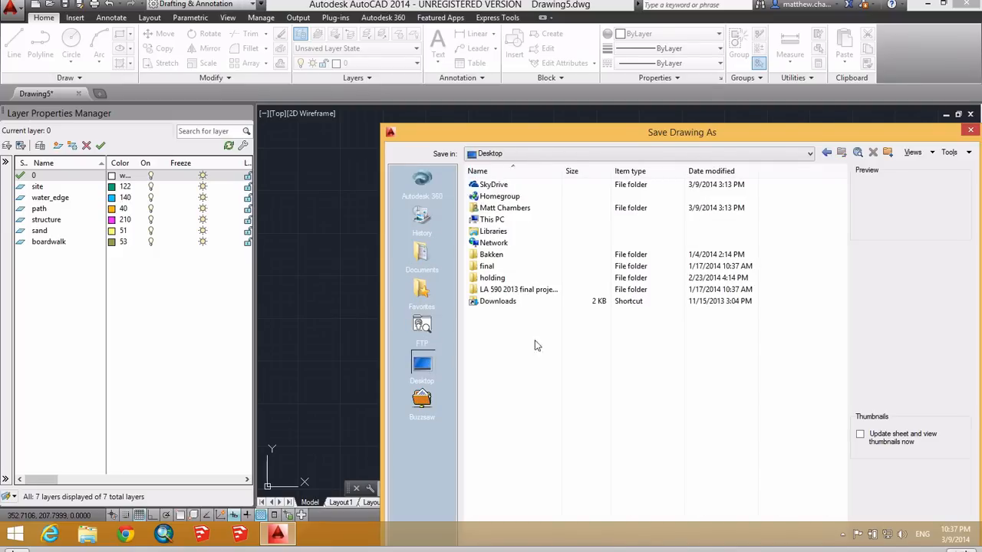
left_click_drag(648, 133, 469, 27)
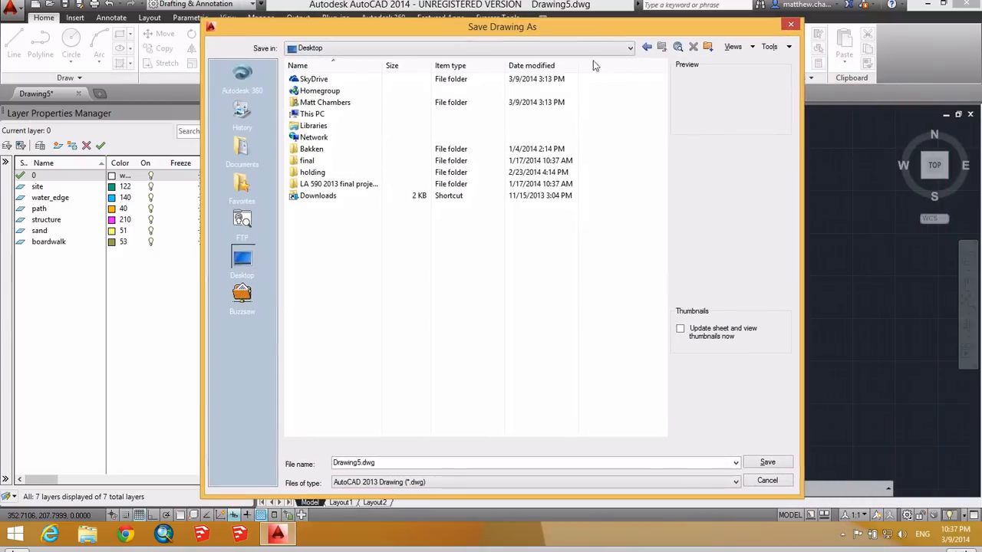
left_click(707, 46)
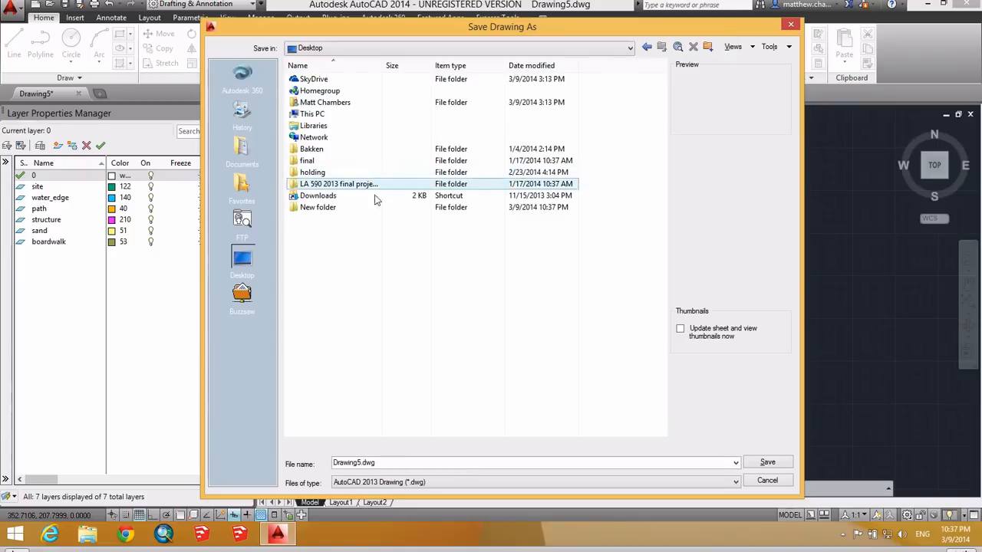
double_click(324, 208)
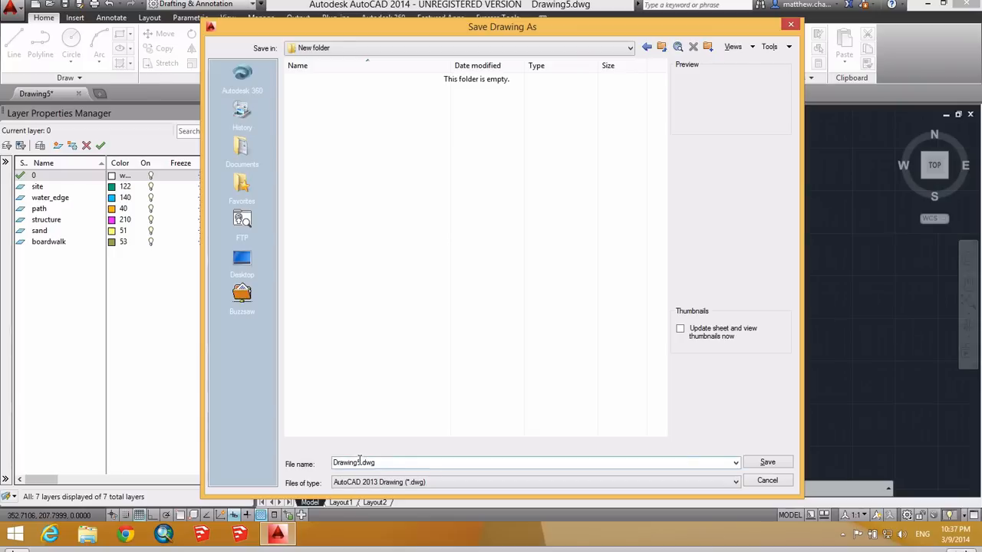
Step: Name the drawing file Basic_drawing and save it in the new folder
double_click(334, 461)
double_click(338, 462)
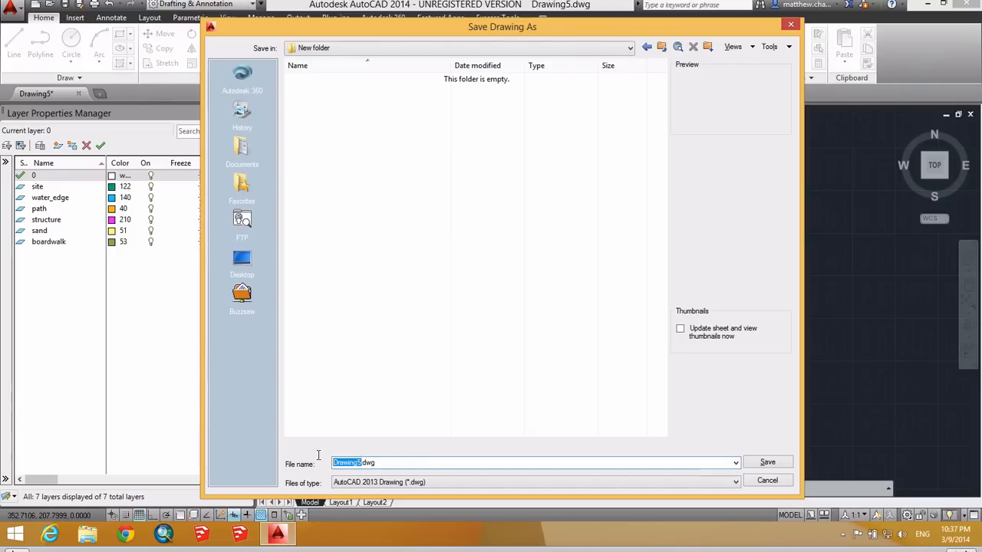
type("Basic_drawing")
key("Return")
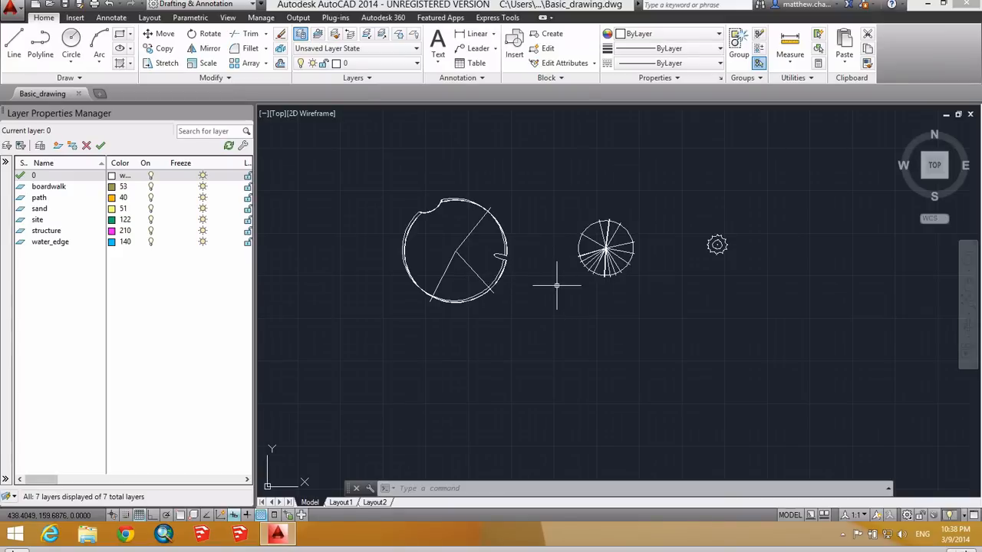
Step: Start the Write Block command and browse to New folder on the Desktop for the block file's destination
type("WBLOCK")
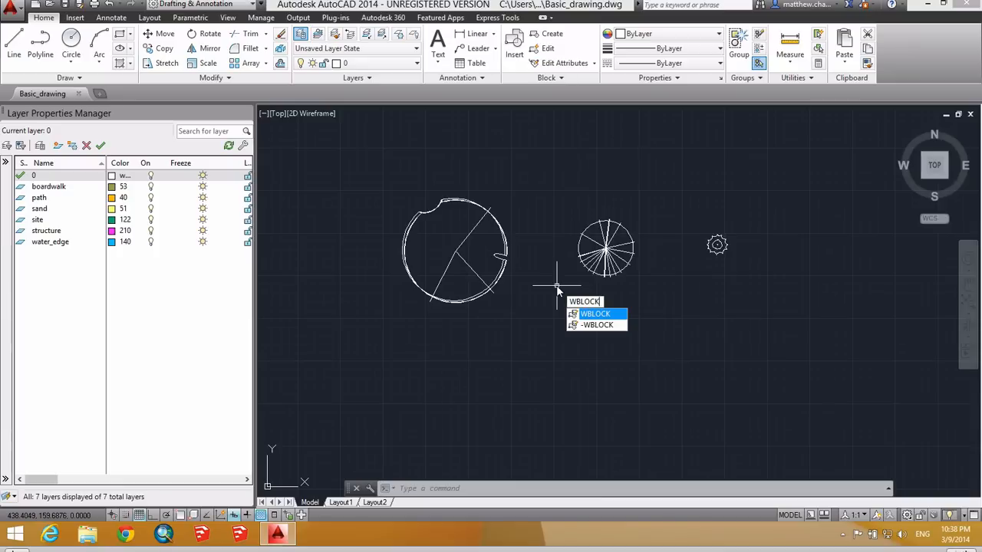
key("Return")
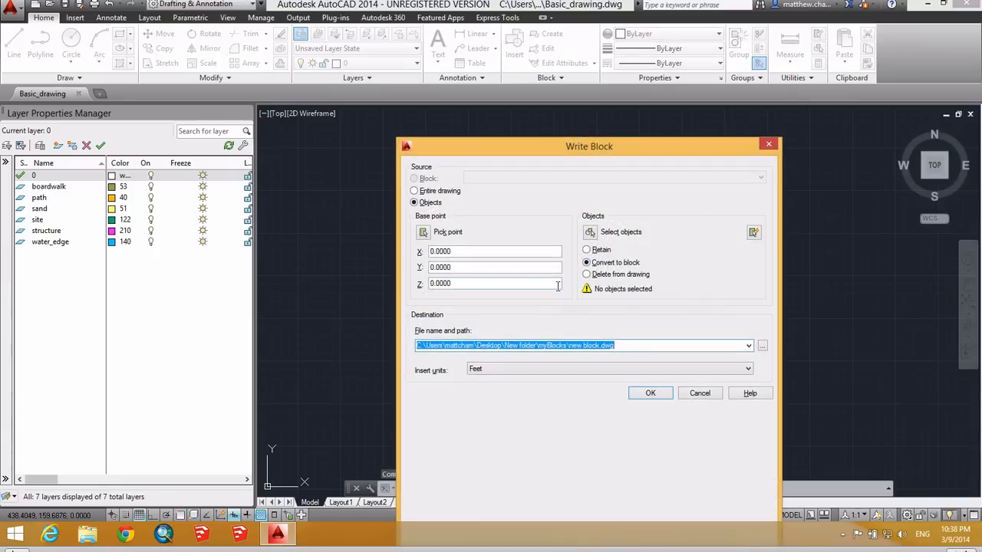
left_click_drag(613, 104, 600, 82)
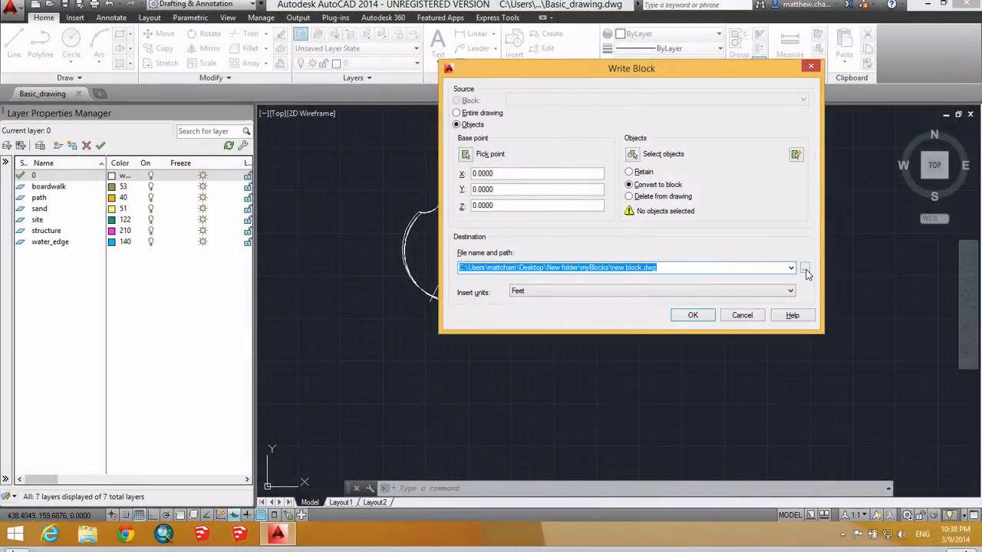
left_click(805, 270)
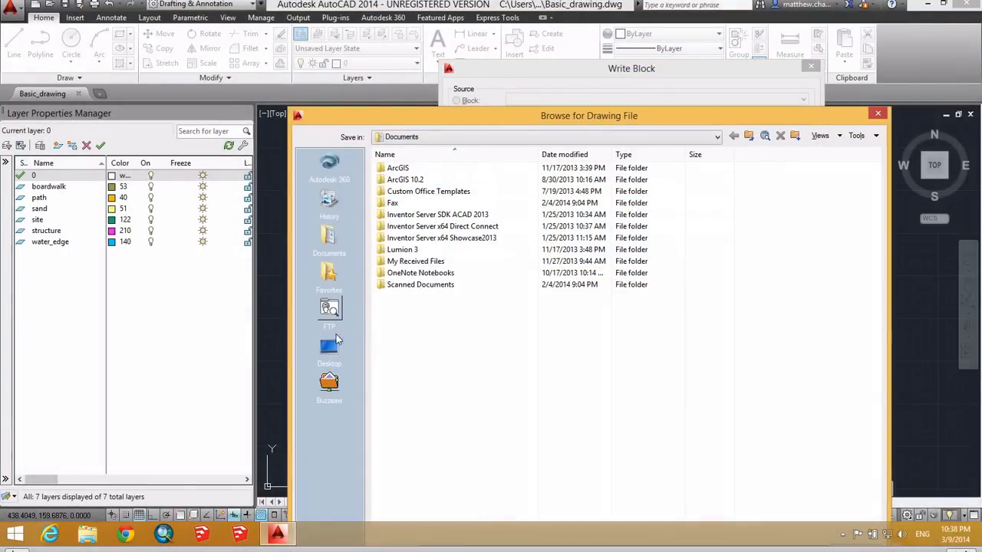
left_click(330, 345)
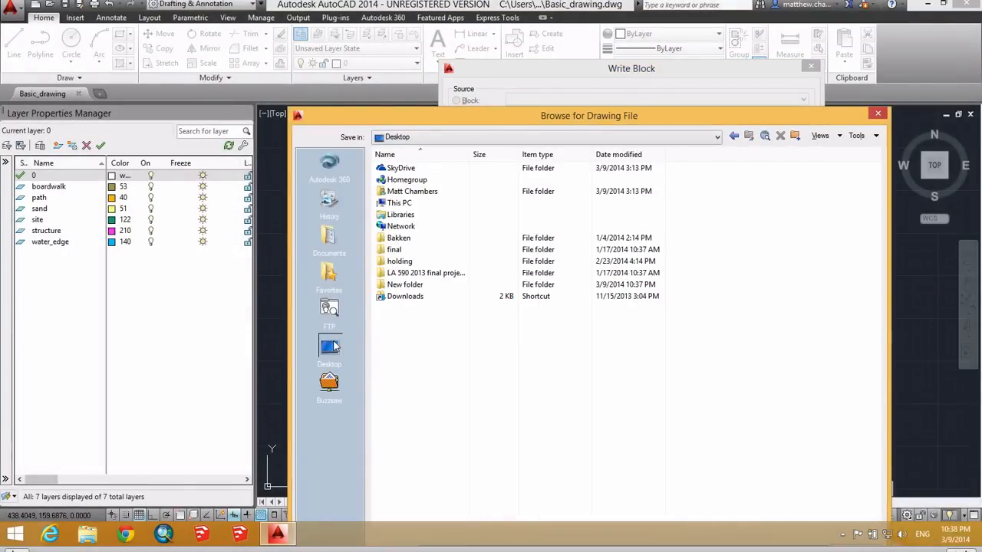
double_click(413, 287)
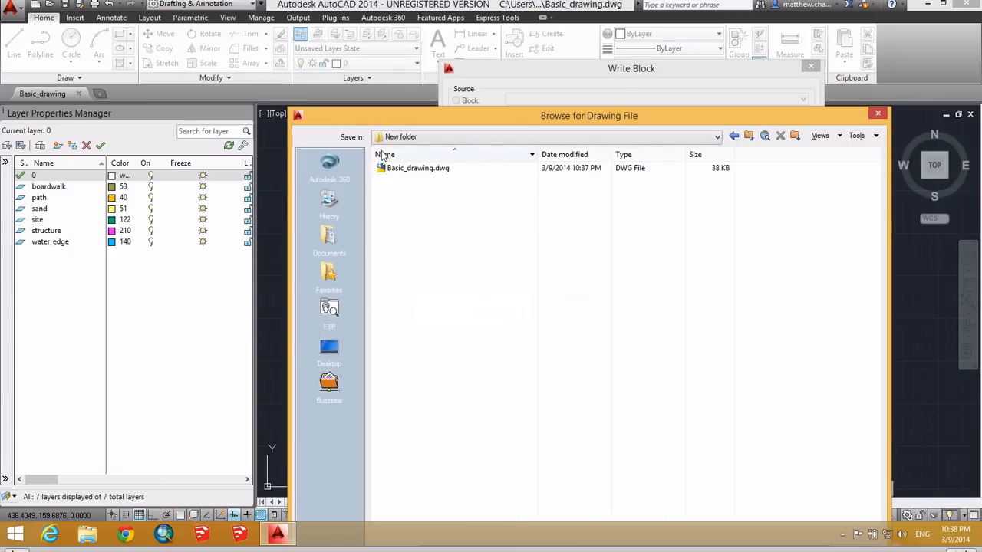
mouse_move(470, 117)
left_mouse_down()
mouse_move(481, 107)
mouse_move(422, 43)
left_mouse_up()
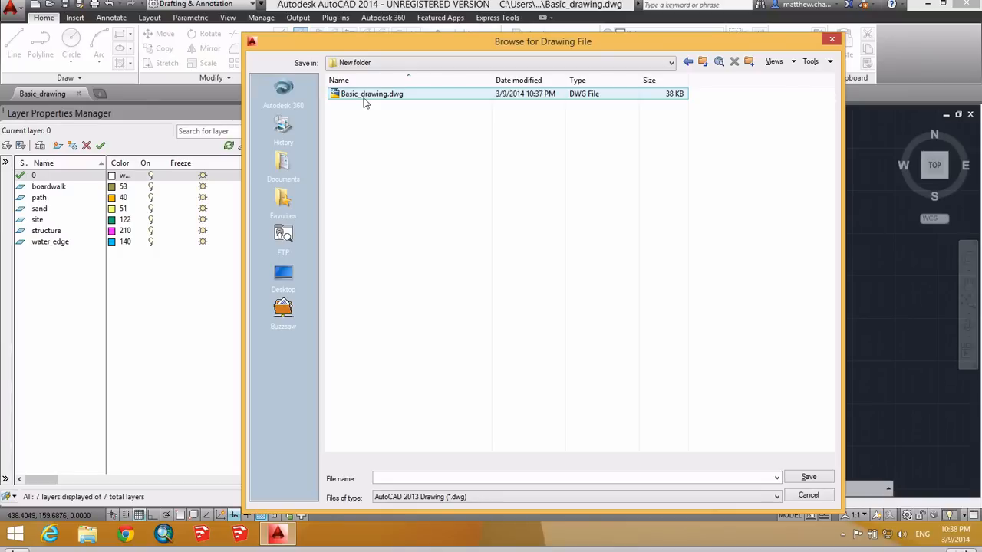
left_click_drag(370, 43, 346, 21)
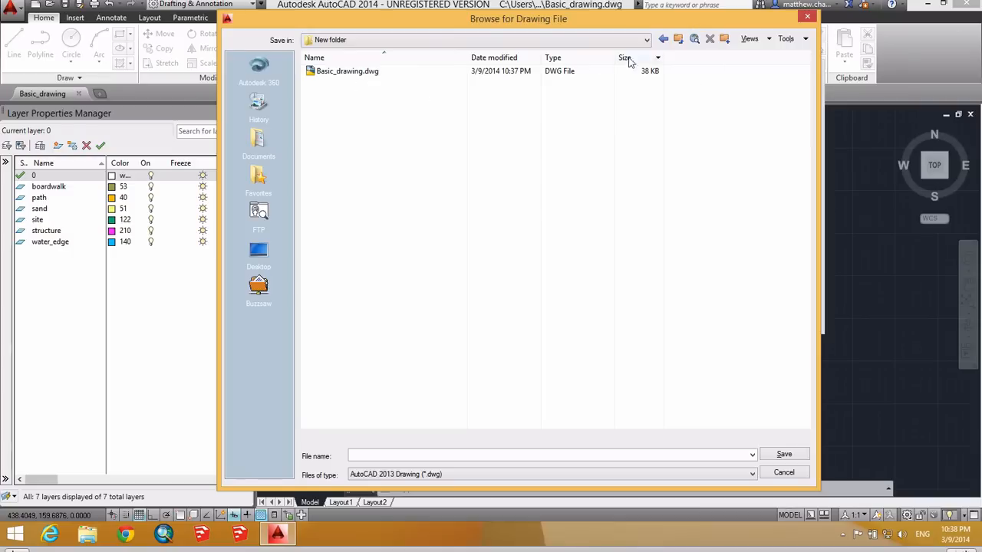
Step: Create a subfolder named myBlocks beside Basic_drawing.dwg and open it as the block's destination
left_click(726, 41)
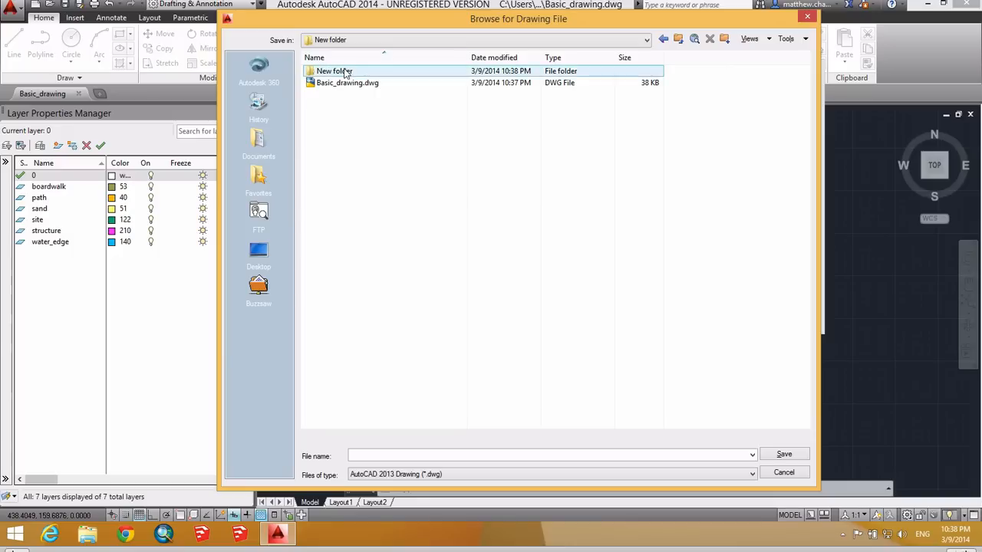
right_click(344, 74)
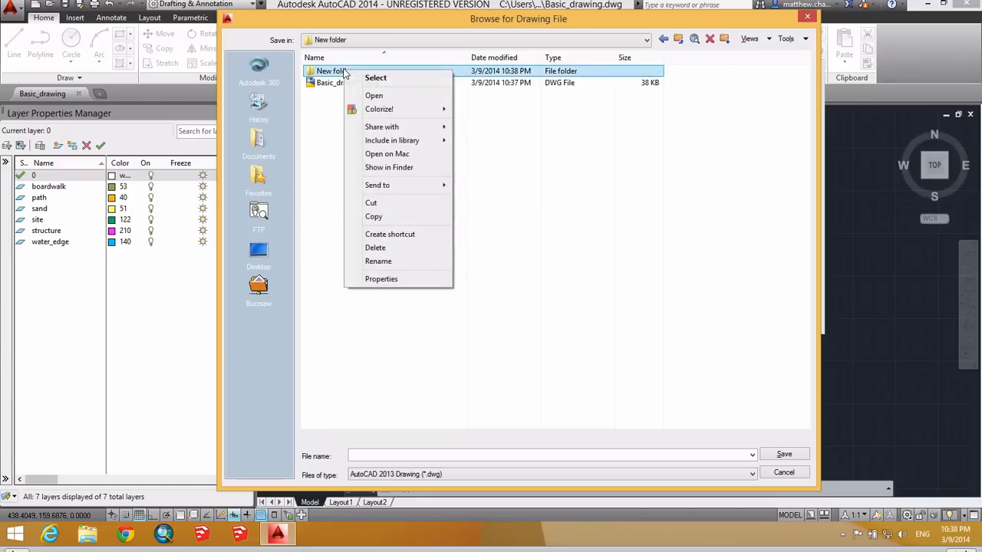
left_click(379, 262)
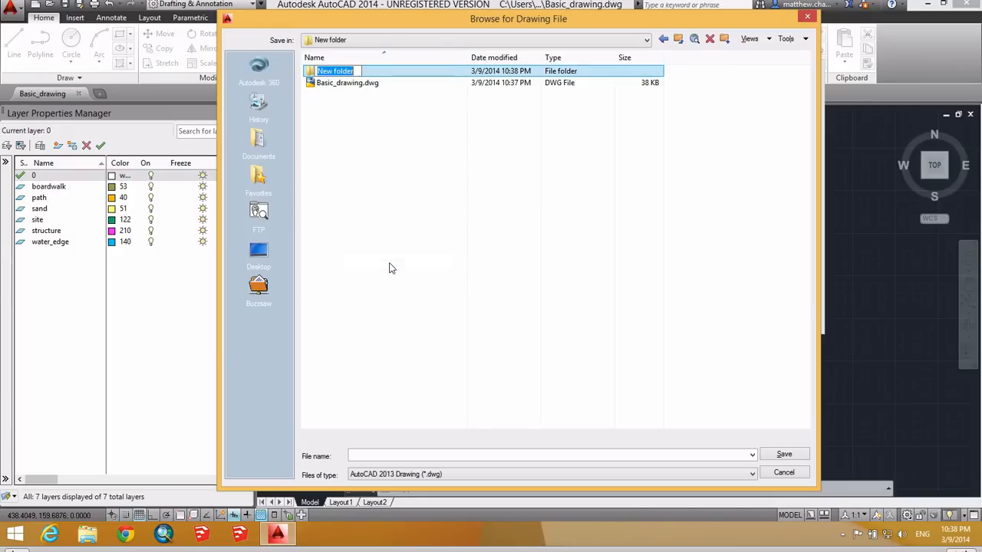
type("myBlocks")
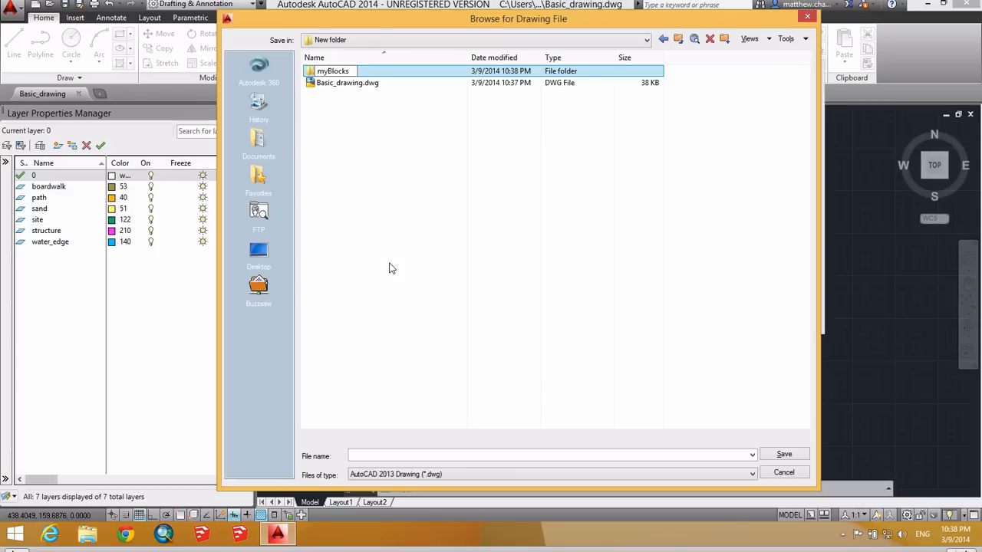
key("Return")
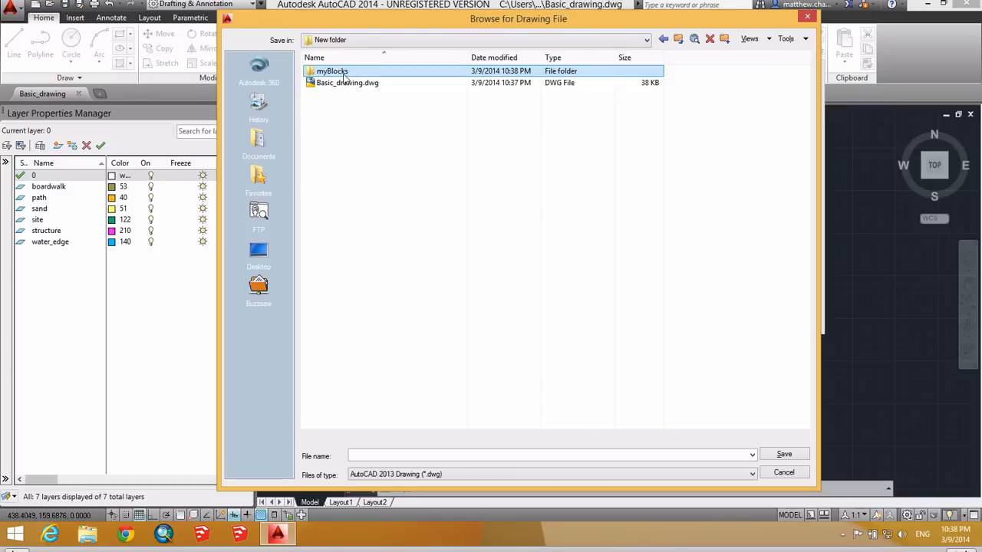
double_click(349, 73)
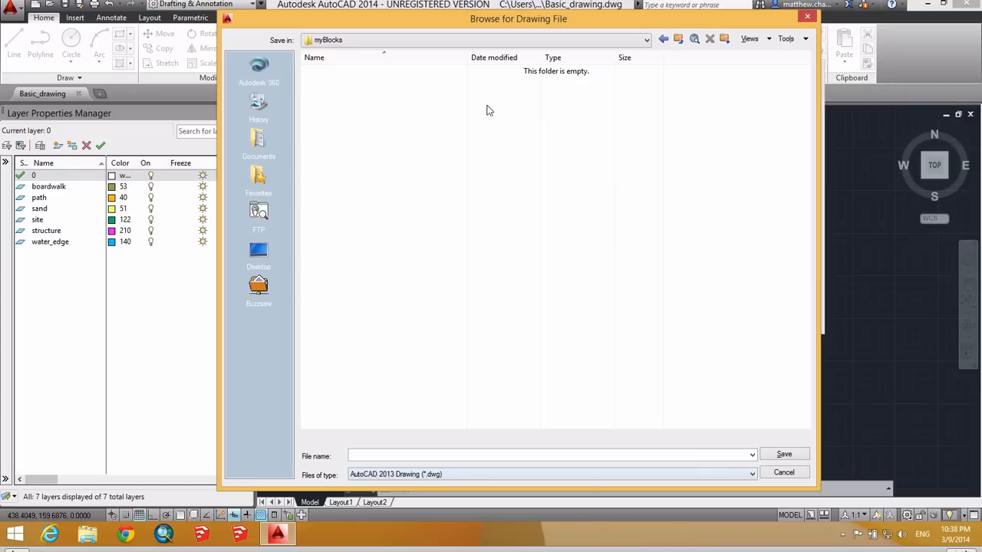
Step: Name the block file treeDec.dwg, set its type to AutoCAD 2010/LT2010 Drawing and accept the destination
left_click(402, 453)
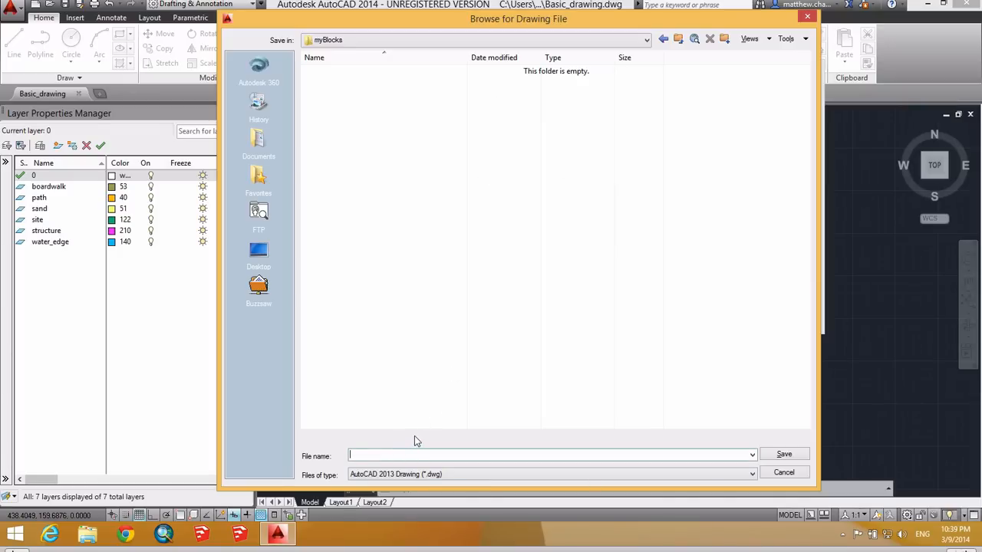
type("treeDec.dwg")
left_click(517, 474)
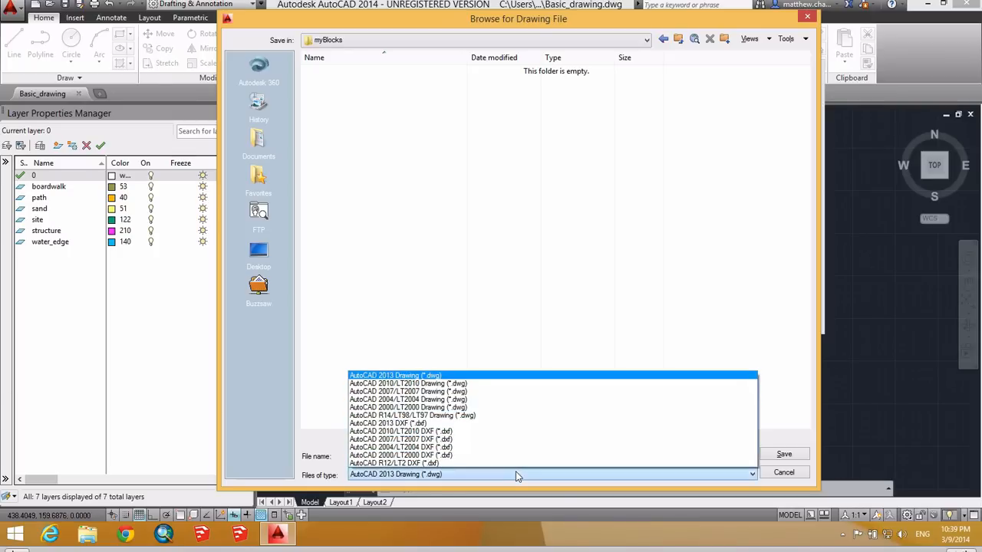
left_click(438, 383)
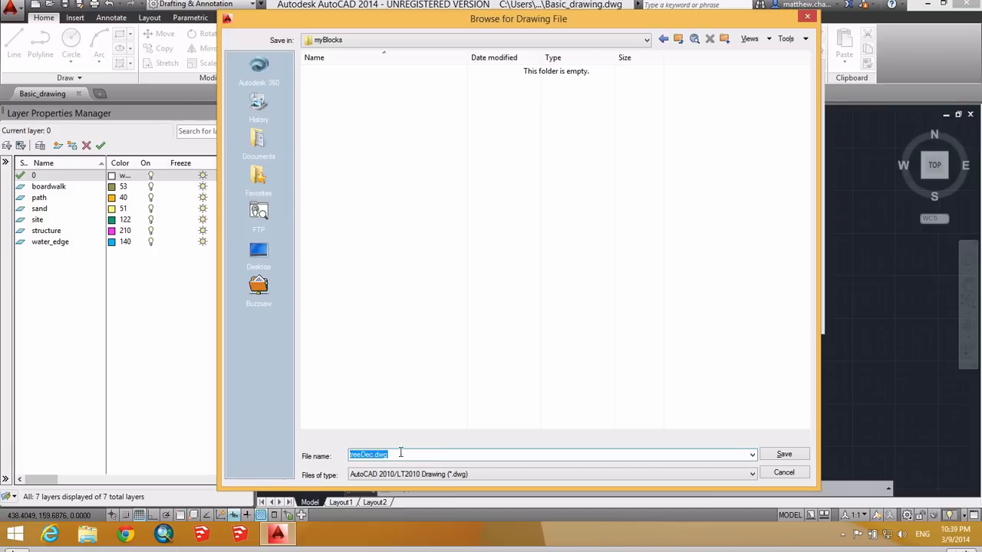
left_click(784, 454)
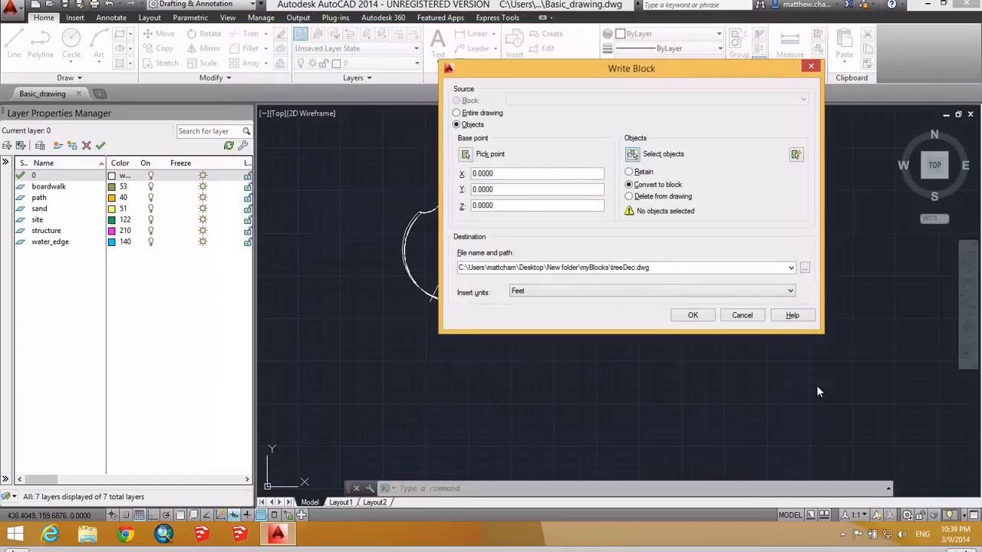
Step: Set the block's base point at the endpoint where the large tree's branch lines meet in its center
left_click(466, 155)
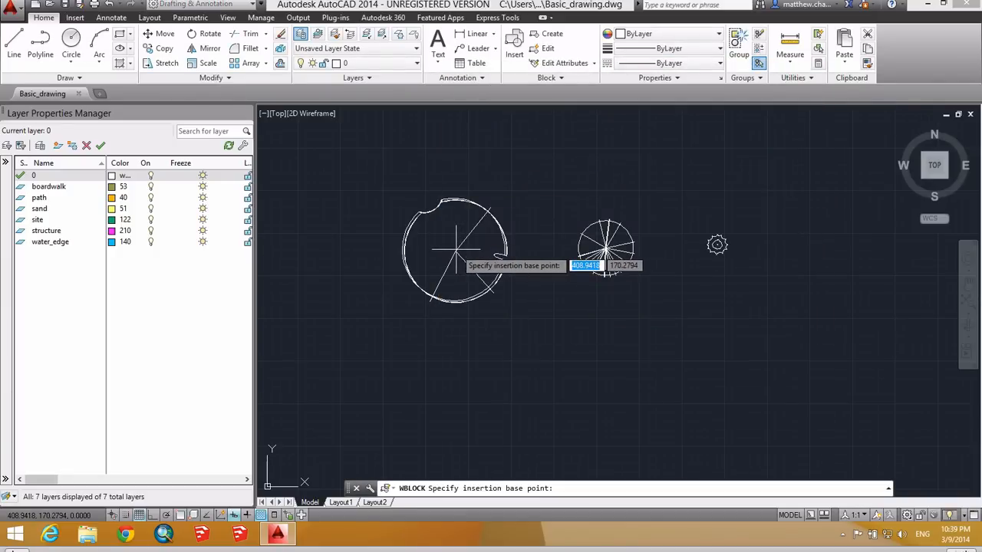
right_click(484, 249, "shift")
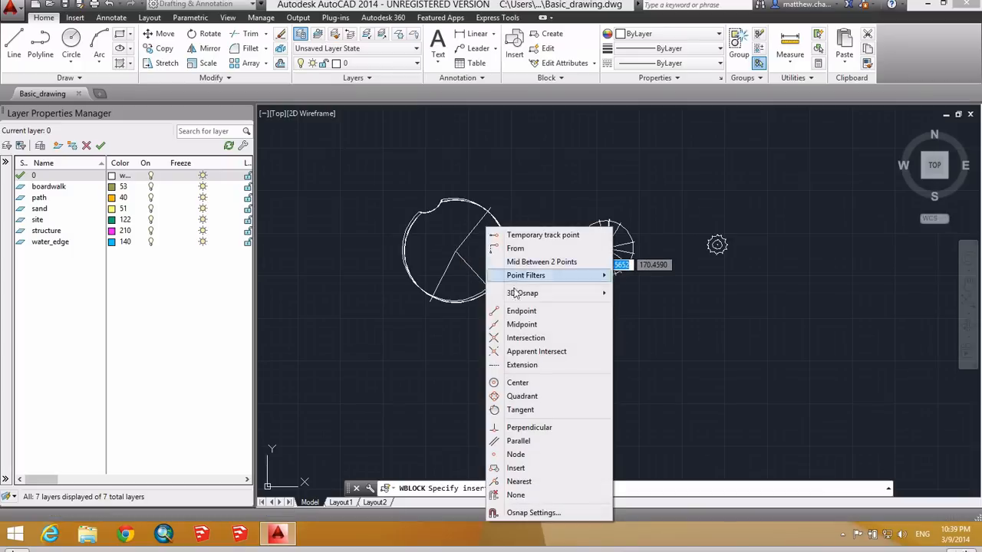
left_click(532, 312)
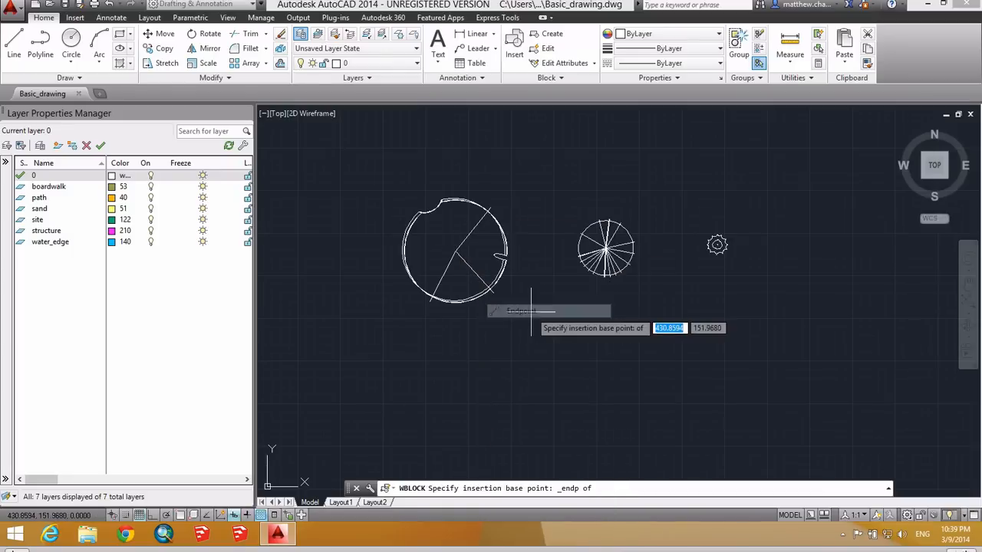
left_click(456, 251)
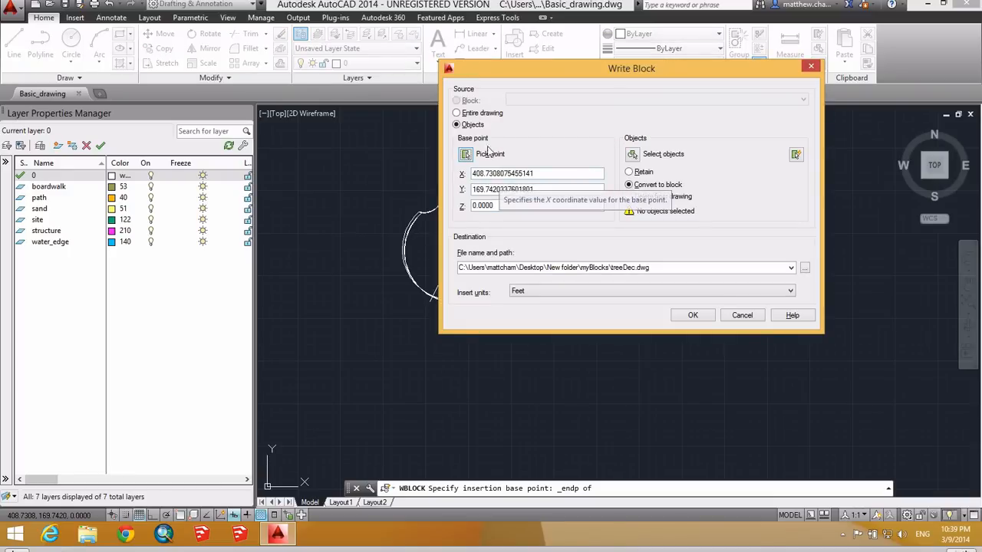
Step: Select the whole large tree symbol as the block's objects and write it out, converting it to a block with Feet as insert units
left_click(632, 155)
left_click(366, 169)
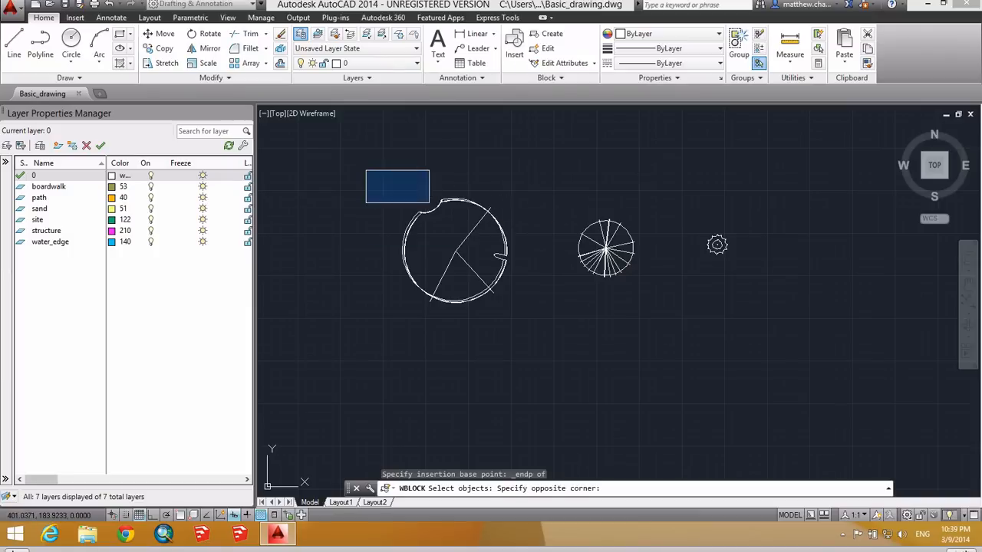
left_click(526, 348)
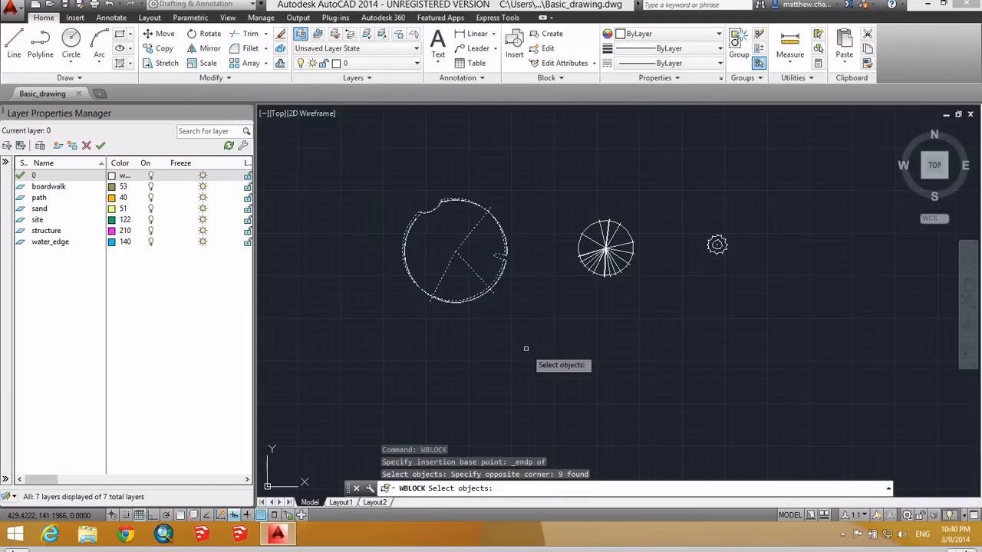
key("Return")
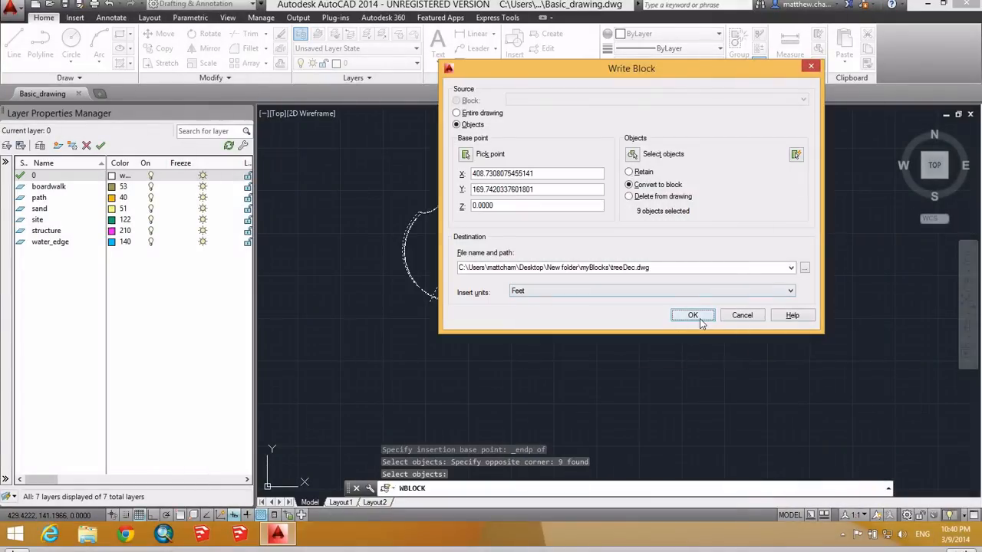
left_click(703, 316)
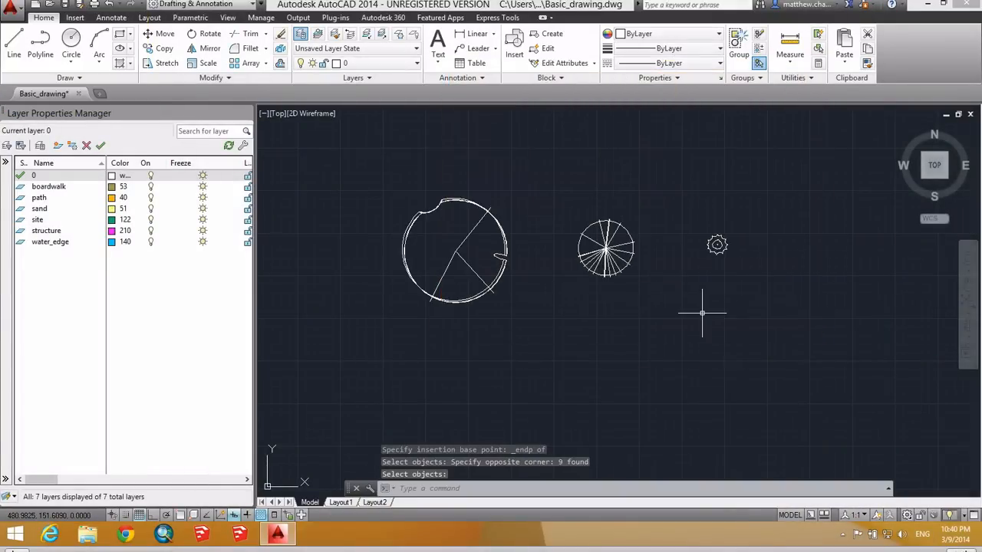
left_click(488, 288)
key("Escape")
key("Escape")
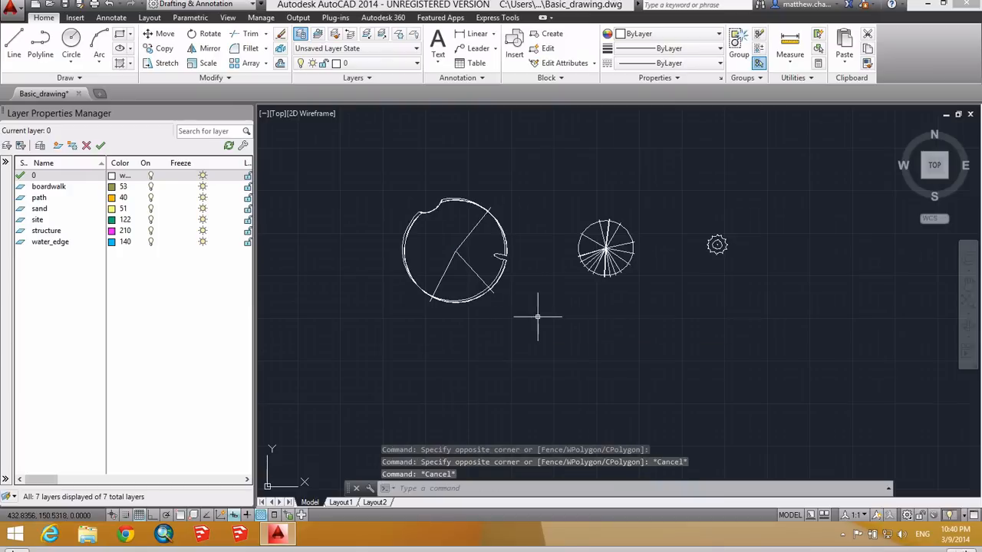
Step: Check the insertion scale in the drawing units settings and close them without changes
type("units")
key("Return")
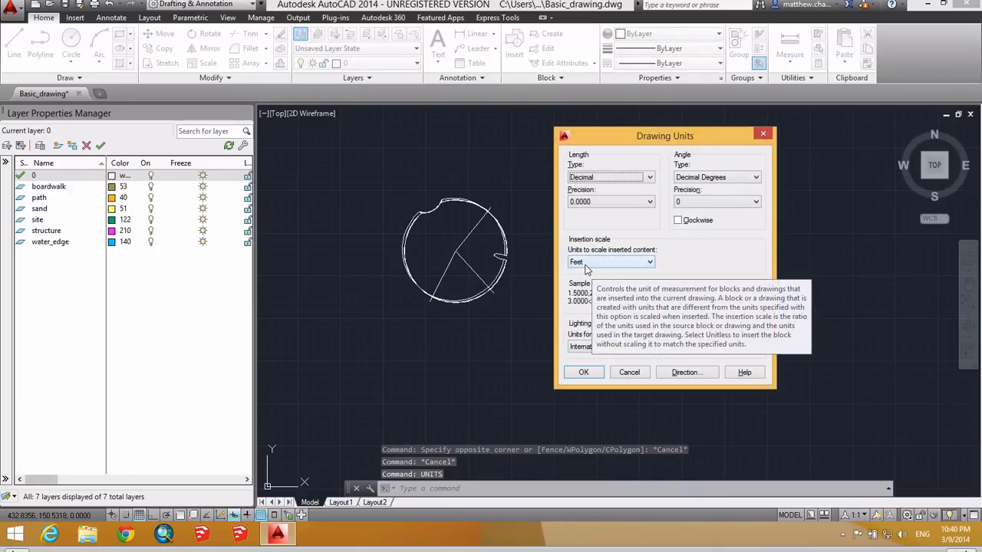
key("Escape")
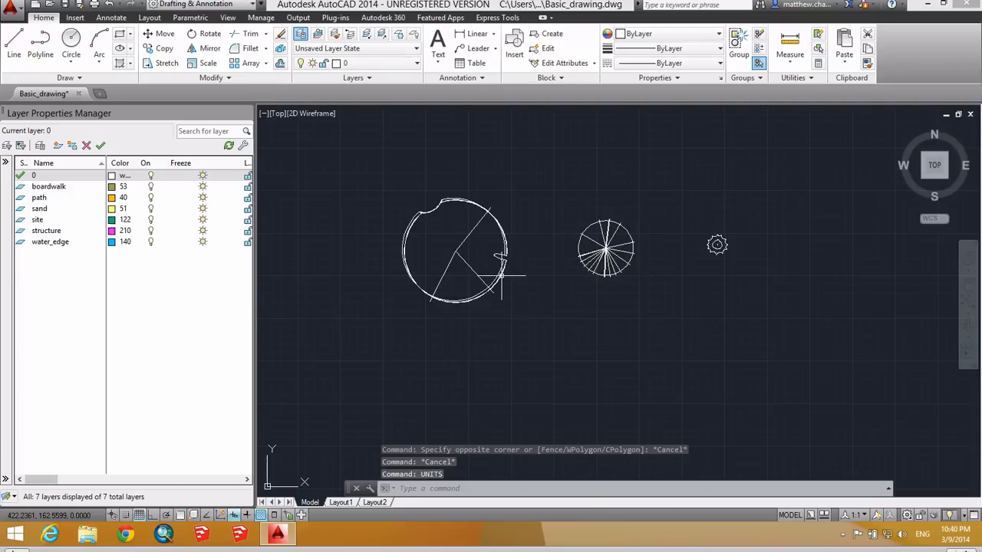
Step: Select the large tree to inspect it as a single block, then clear the selection
left_click(502, 275)
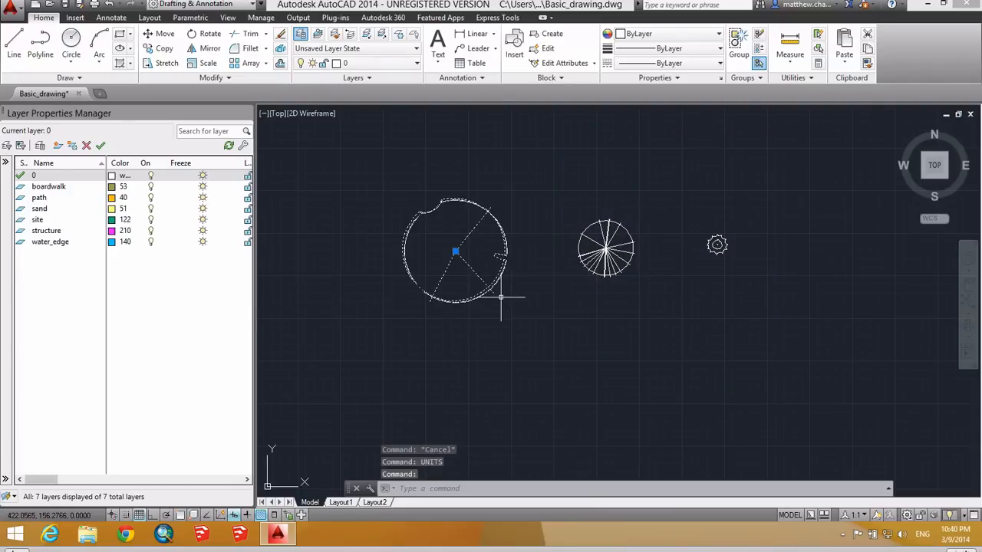
scroll(501, 297, "down", 4)
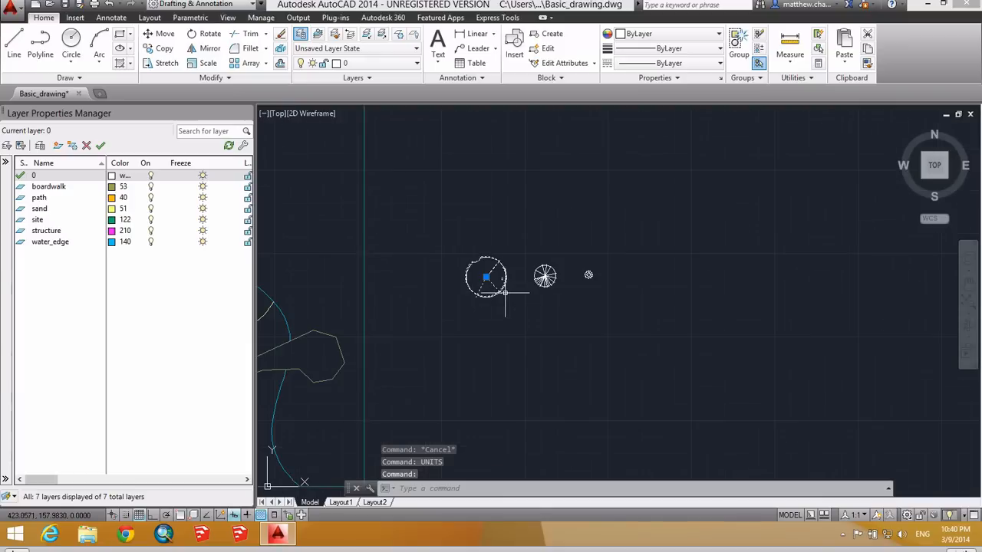
scroll(483, 281, "up", 4)
scroll(636, 273, "up", 3)
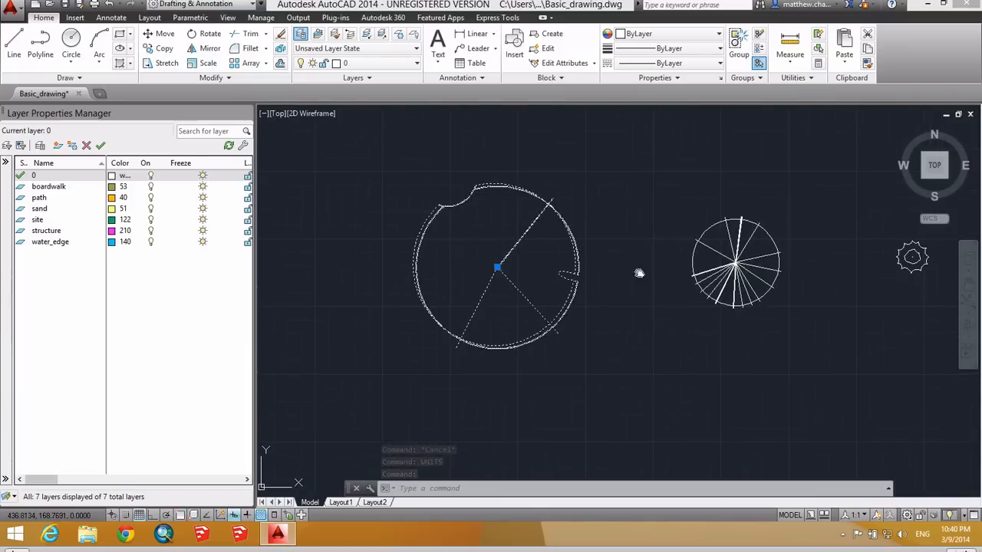
key("Escape")
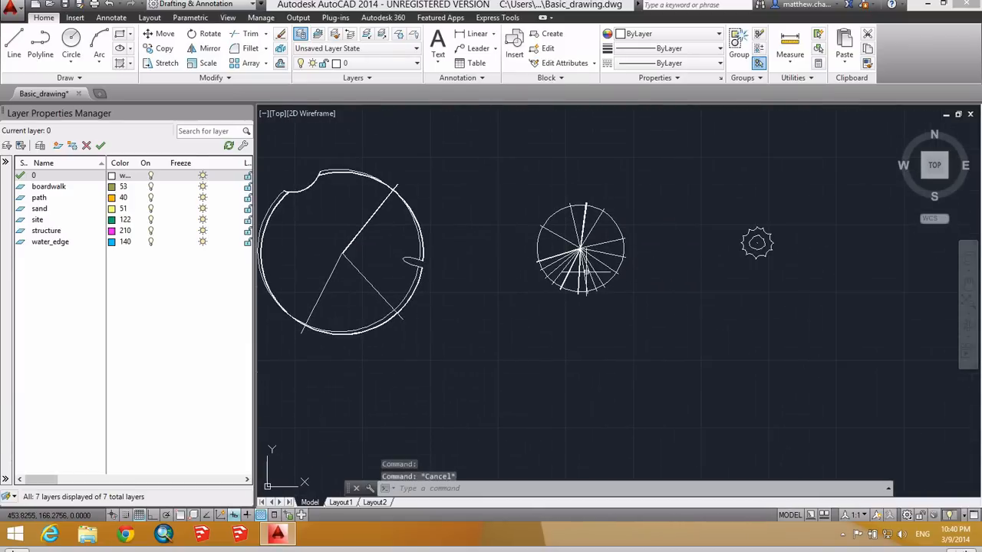
Step: Start writing out a new block and set its base point at the endpoint where the medium tree's branch lines meet
type("wblock")
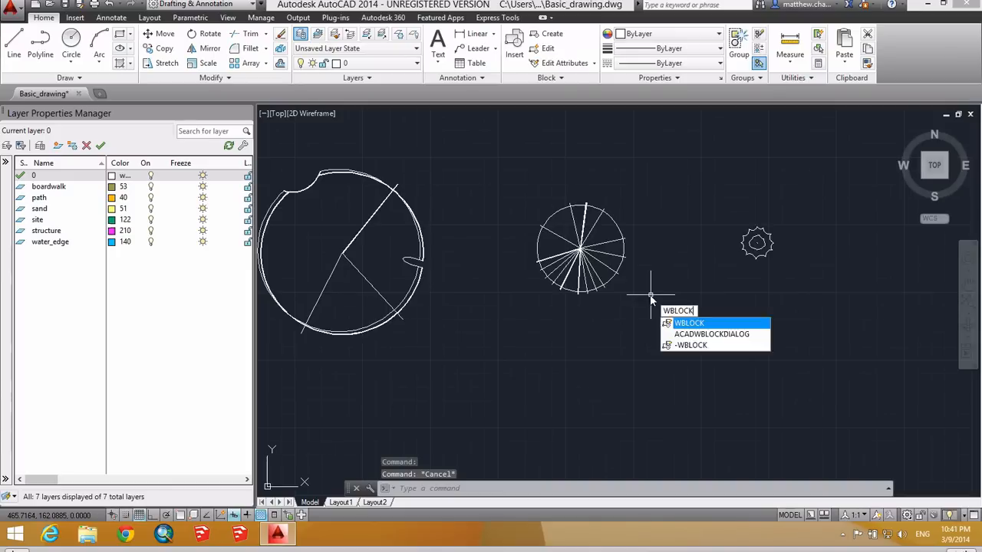
key("Return")
left_click(489, 154)
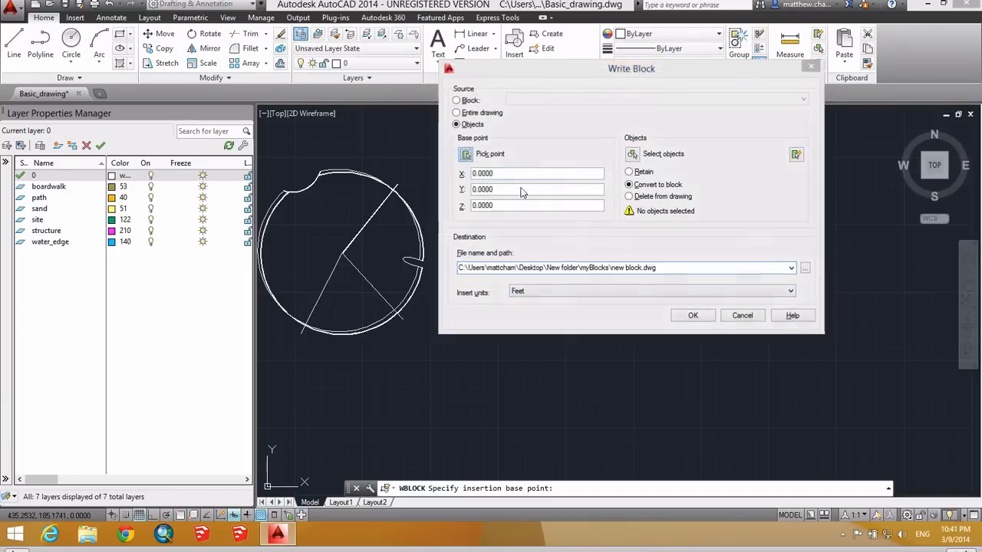
left_click(504, 168)
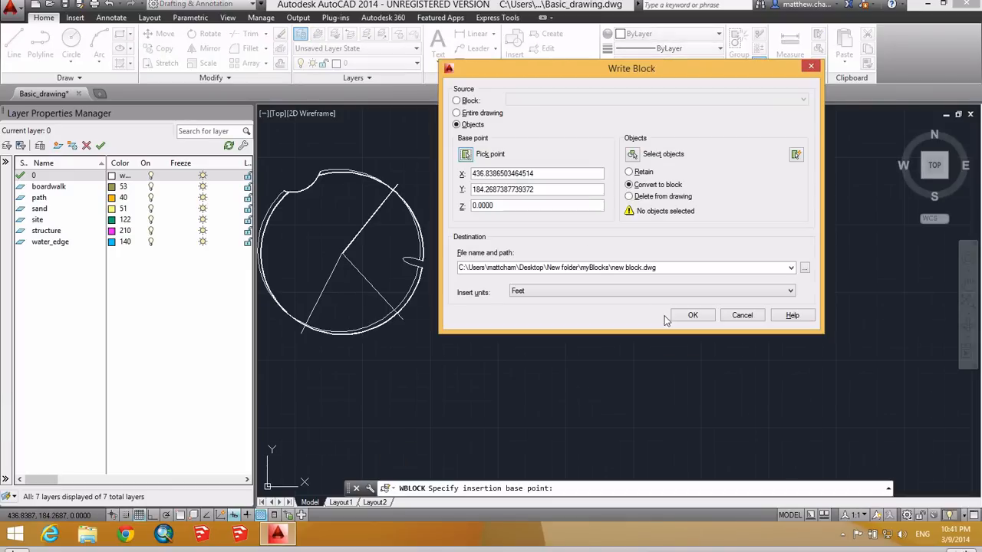
left_click(467, 155)
type("end")
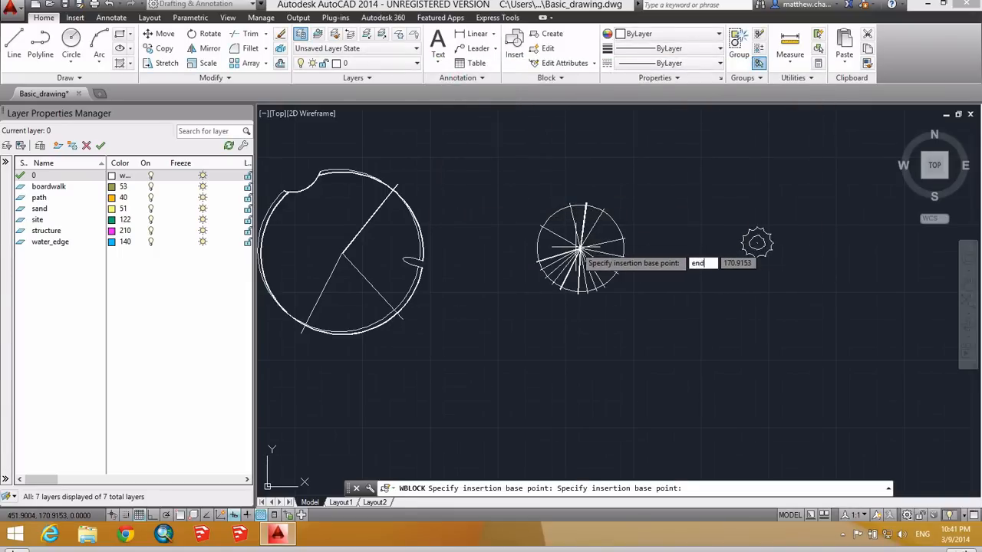
key("Return")
left_click(591, 254)
Step: Select the circle and all branch lines of the medium tree symbol as the block's objects
left_click(635, 154)
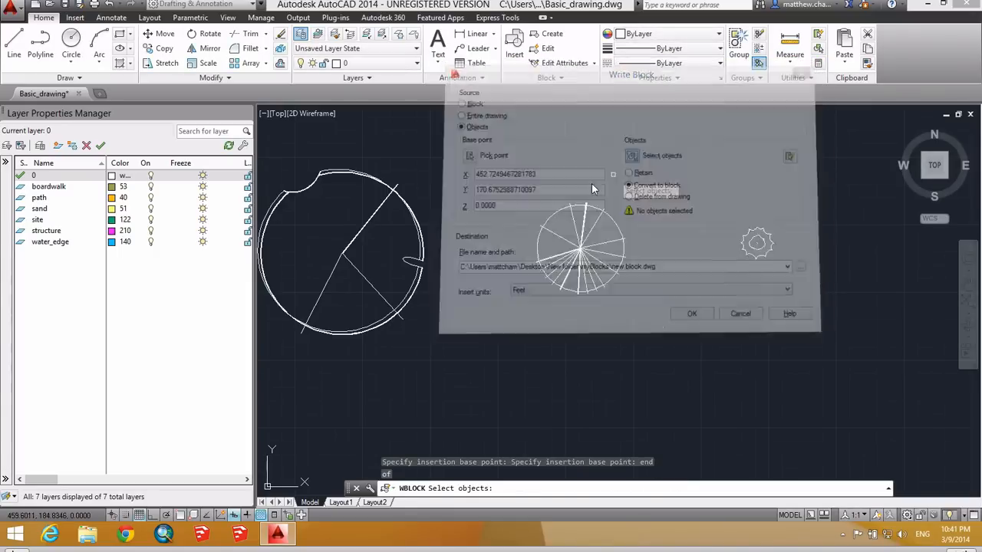
left_click(501, 175)
left_click(672, 321)
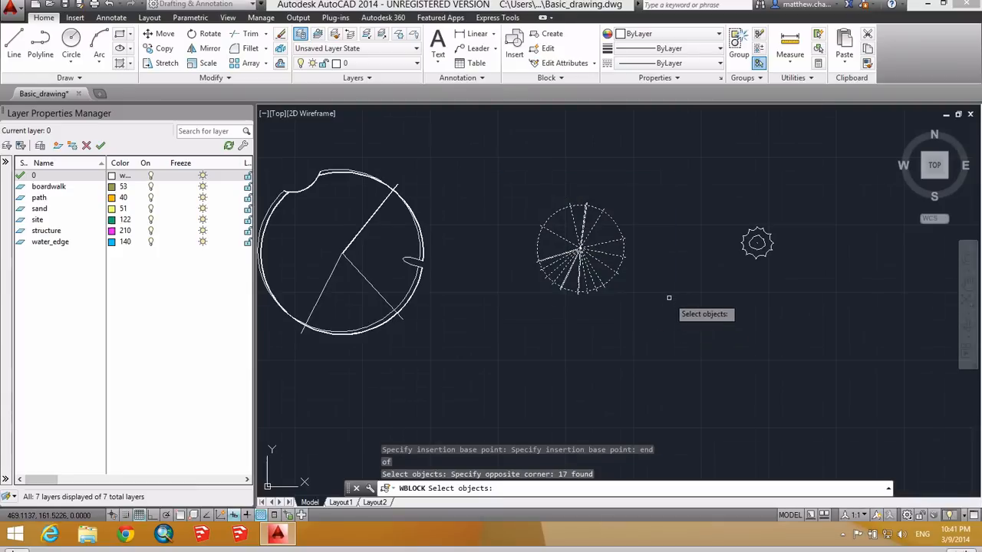
key("Return")
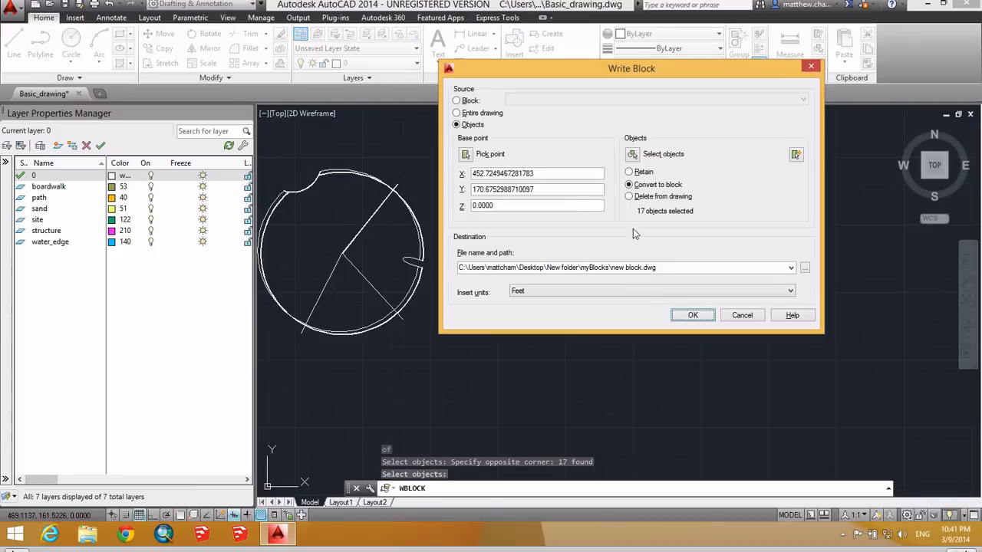
Step: Name the file treeEvr.dwg in the myBlocks folder, write the medium tree out as a block, and clear any selection
left_click(614, 267)
left_click(626, 267)
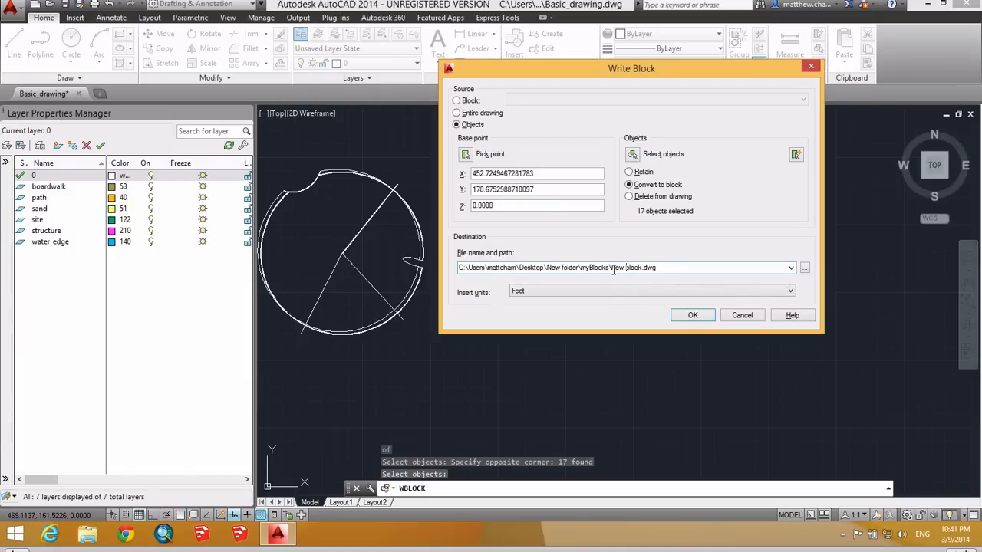
left_click_drag(614, 268, 627, 267)
type("tree#")
type("r")
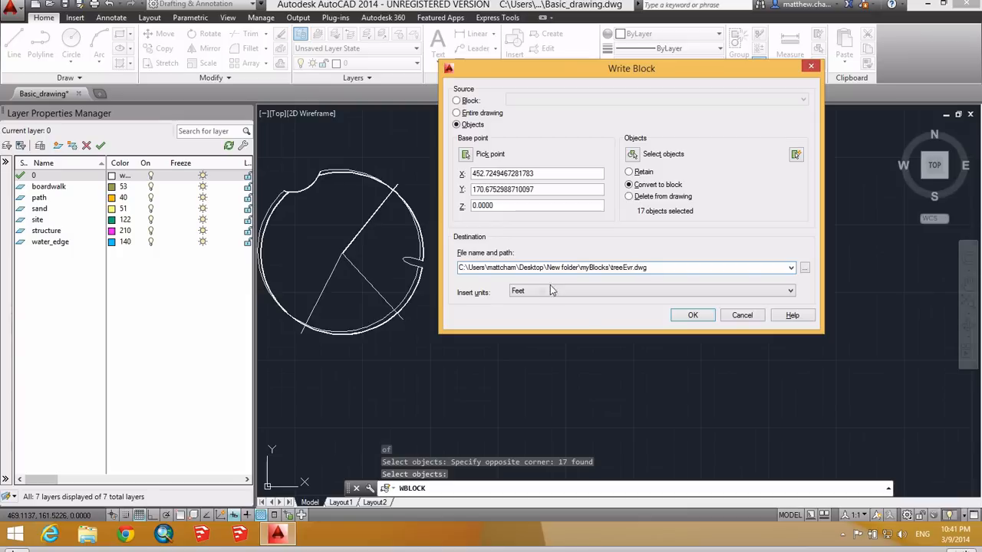
left_click(692, 314)
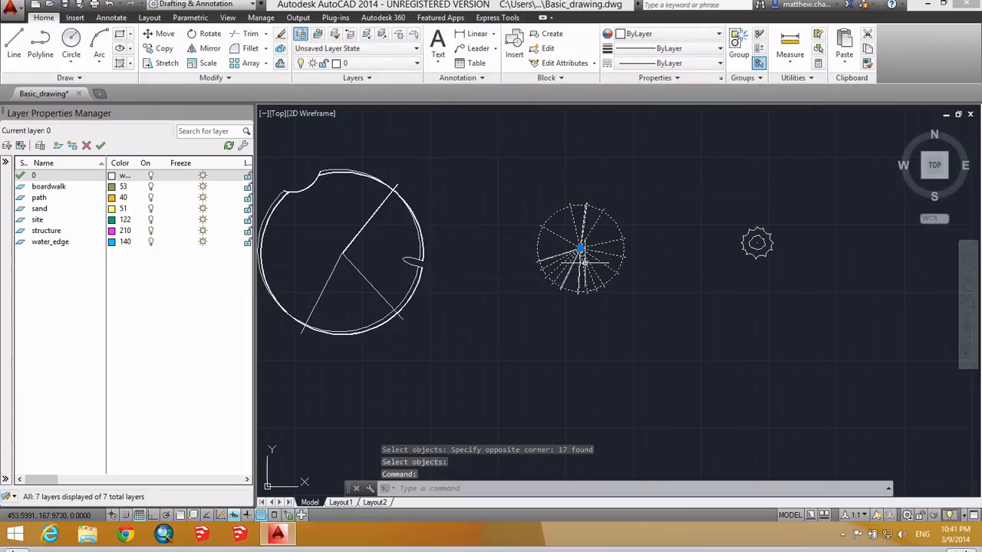
key("Escape")
Step: Start writing out another block and set its base point at the tiny shape in the center of the small scalloped shrub
middle_click_drag(783, 242, 684, 241)
scroll(676, 242, "up", 2)
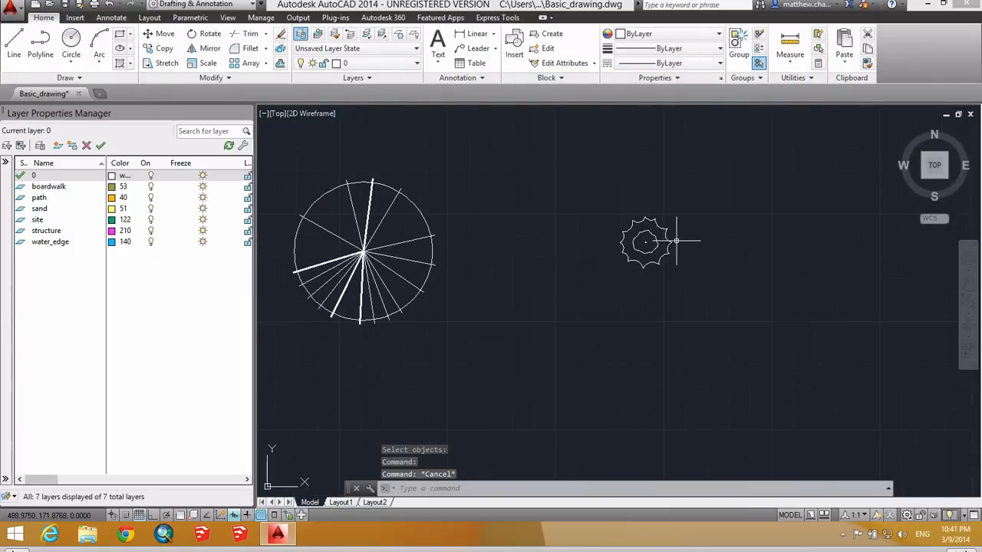
type("wblock")
key("Return")
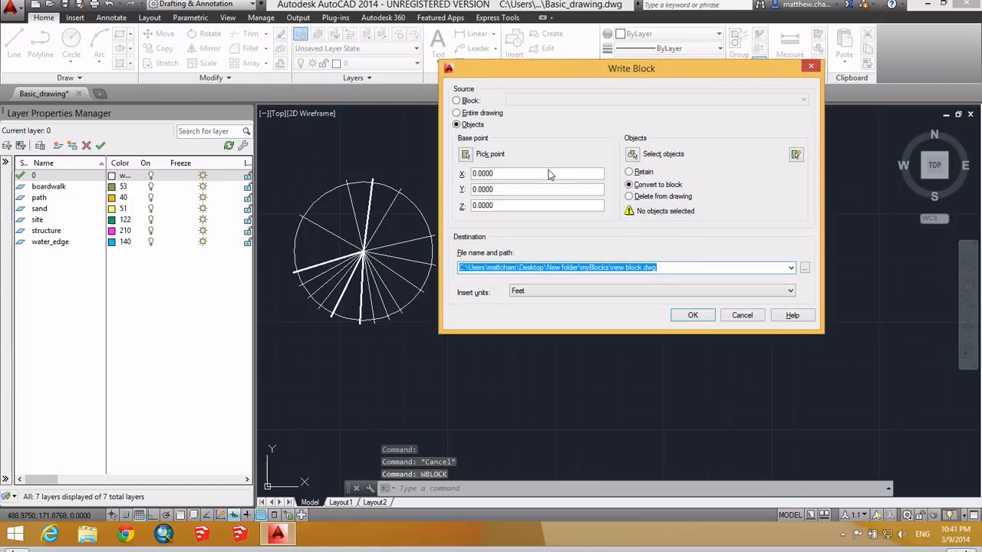
left_click(467, 157)
scroll(640, 239, "up", 3)
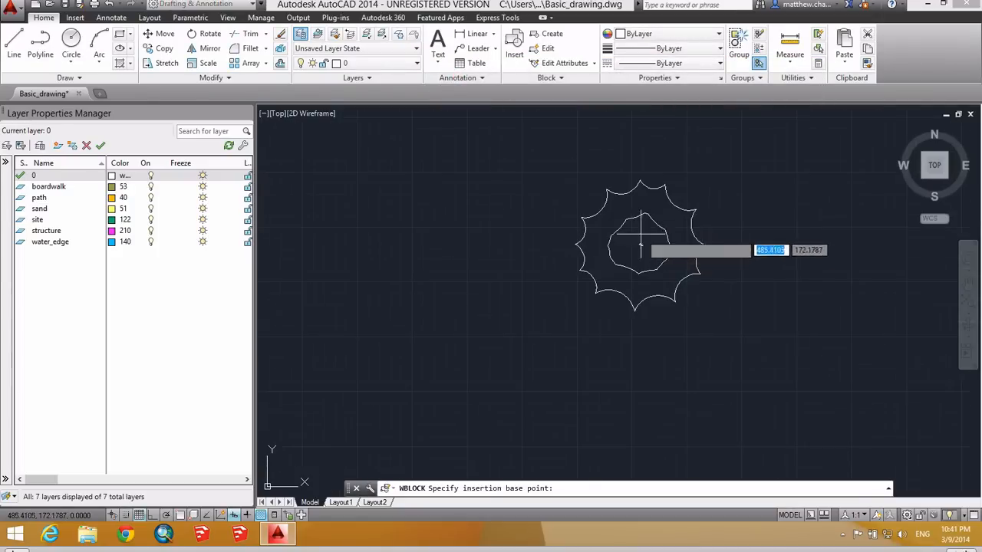
scroll(641, 245, "up", 5)
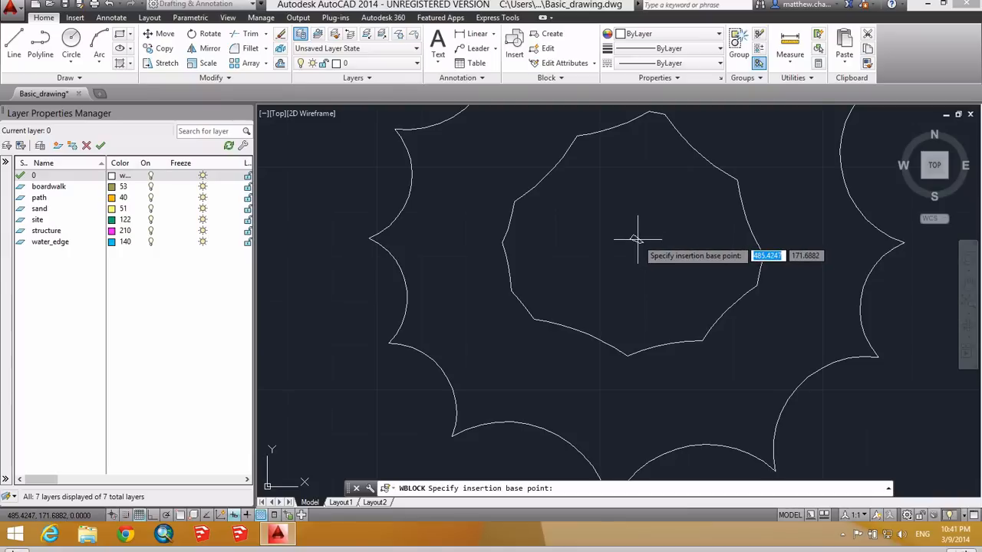
left_click(638, 239)
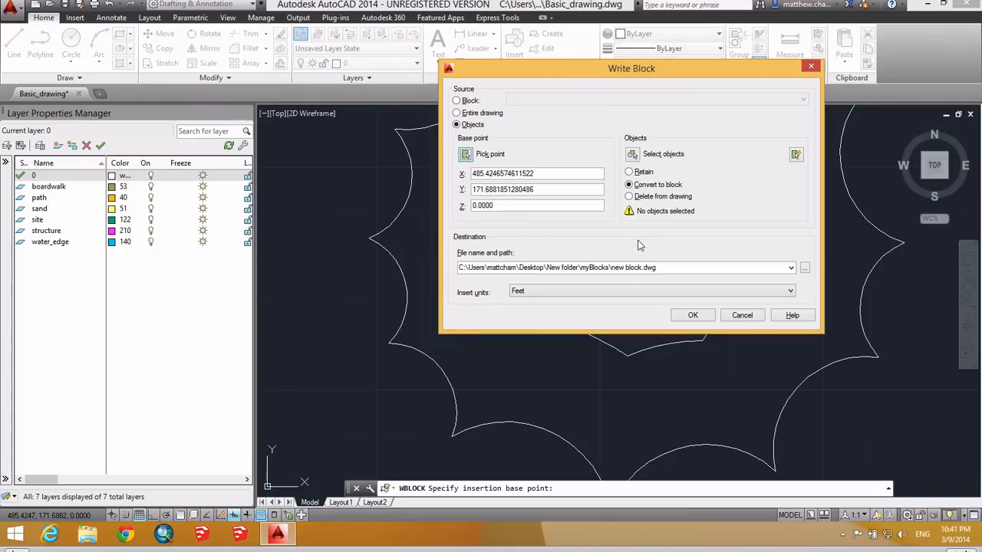
Step: Select the shrub's scalloped outline, inner ring and center shape as the block's objects
left_click(632, 153)
scroll(628, 246, "down", 5)
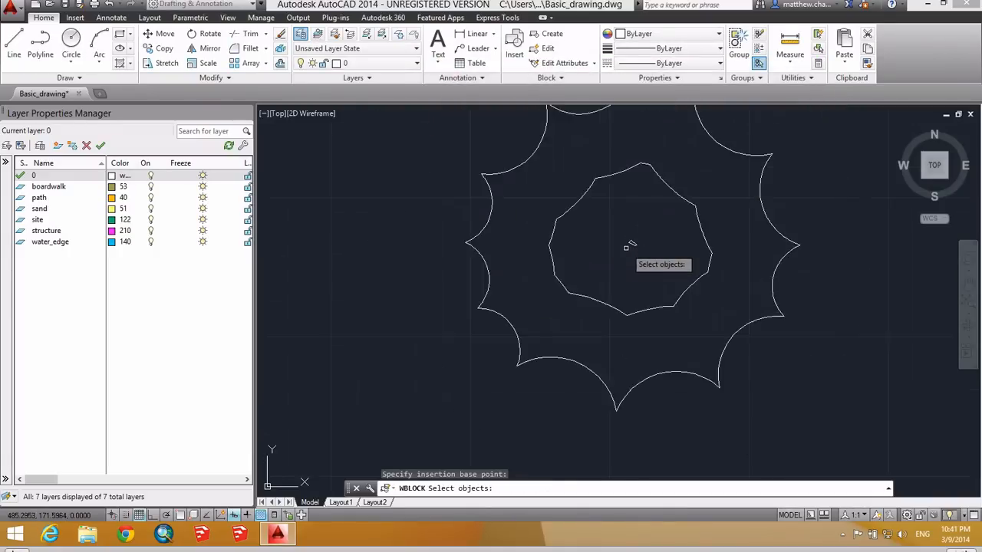
left_click(529, 159)
left_click(751, 324)
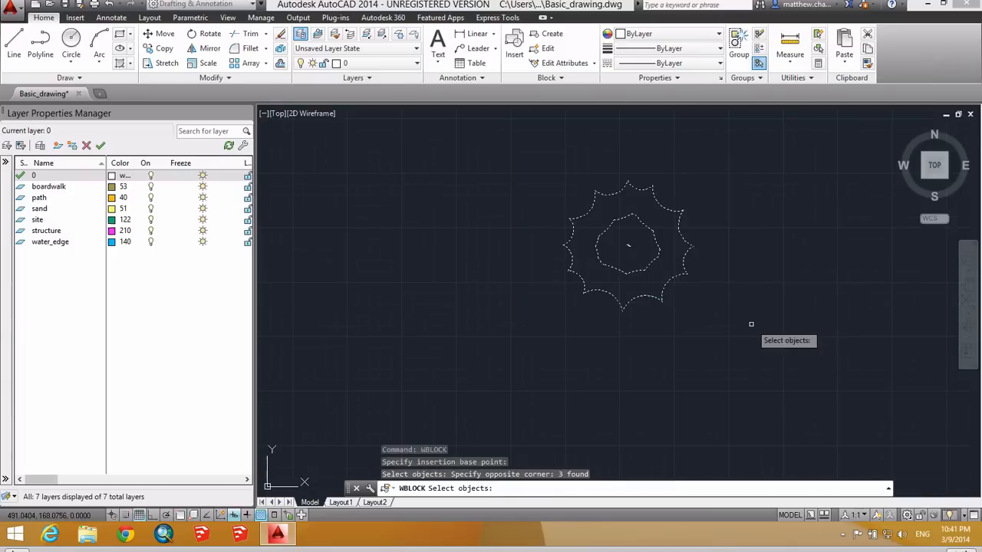
key("Return")
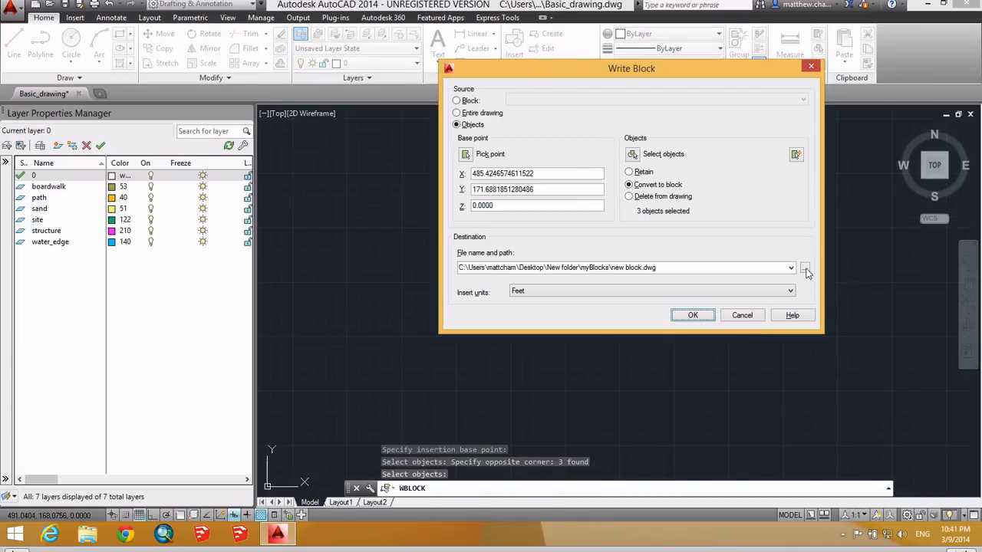
Step: Replace the default file name in the myBlocks path with a shrub name and write the symbol out as a block
left_click(639, 270)
left_click(640, 270)
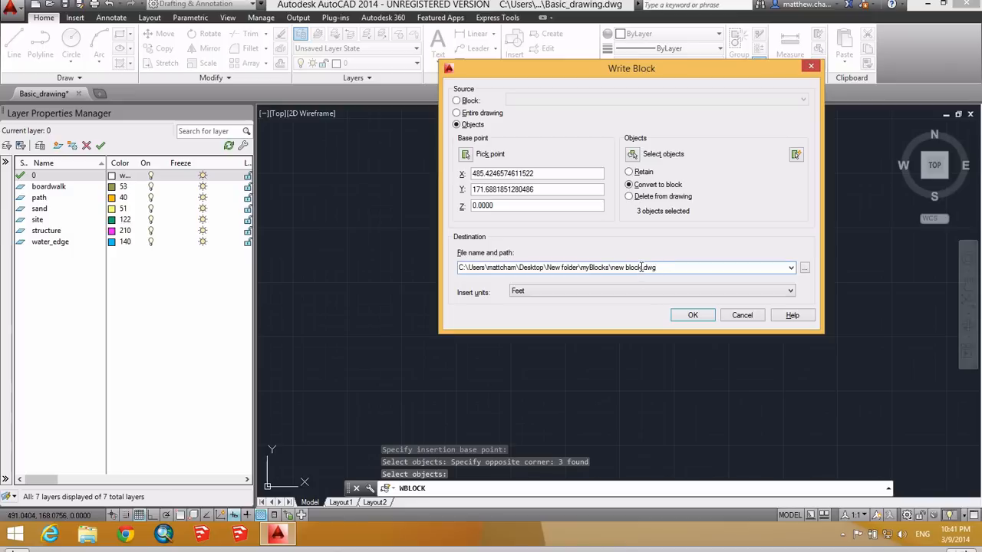
left_click_drag(641, 268, 615, 267)
type("shru")
left_click(693, 315)
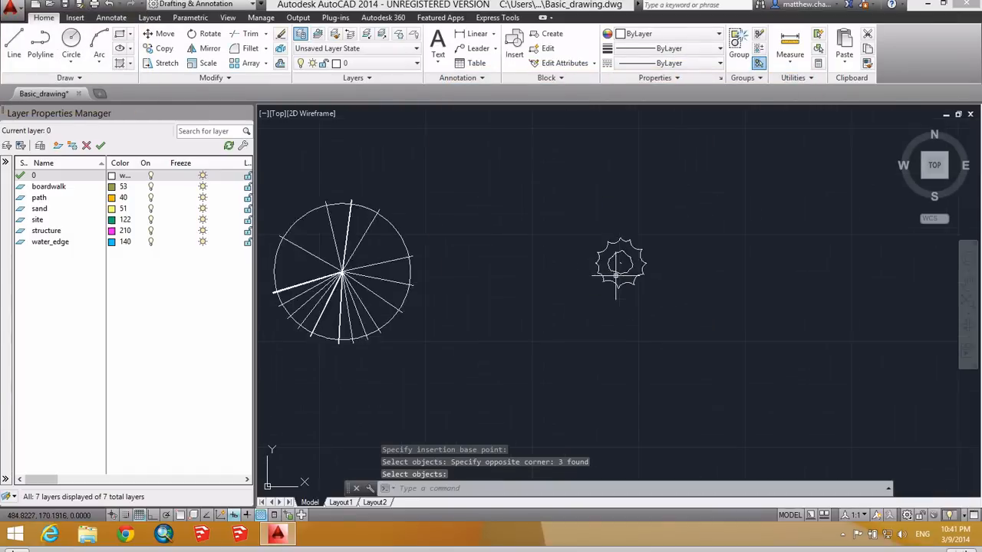
scroll(616, 276, "down", 4)
middle_click_drag(592, 284, 733, 281)
scroll(698, 289, "down", 8)
scroll(706, 295, "up", 3)
scroll(678, 291, "down", 3)
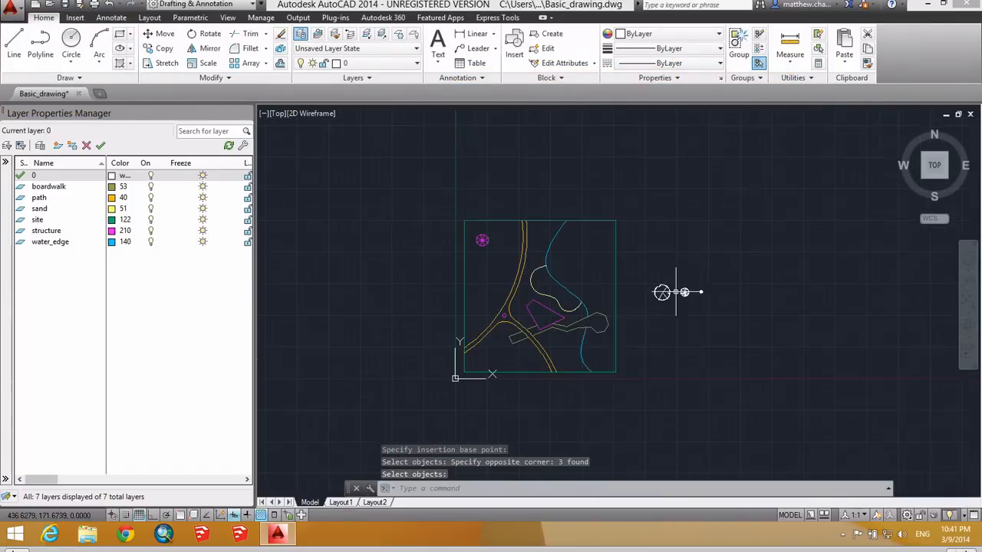
scroll(674, 277, "up", 6)
scroll(678, 270, "down", 4)
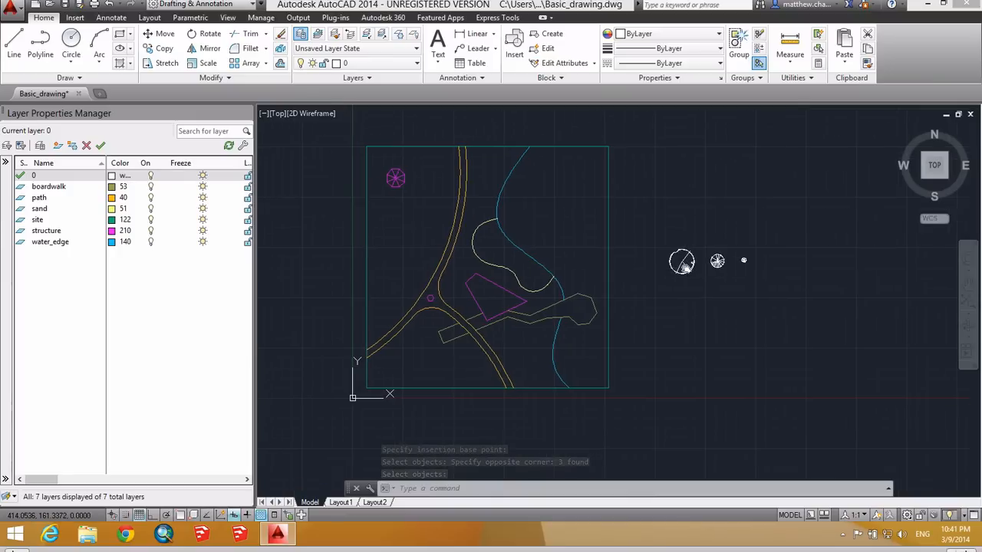
Step: Copy the large tree symbol from outside the site to six spots on the site's west side
type("co")
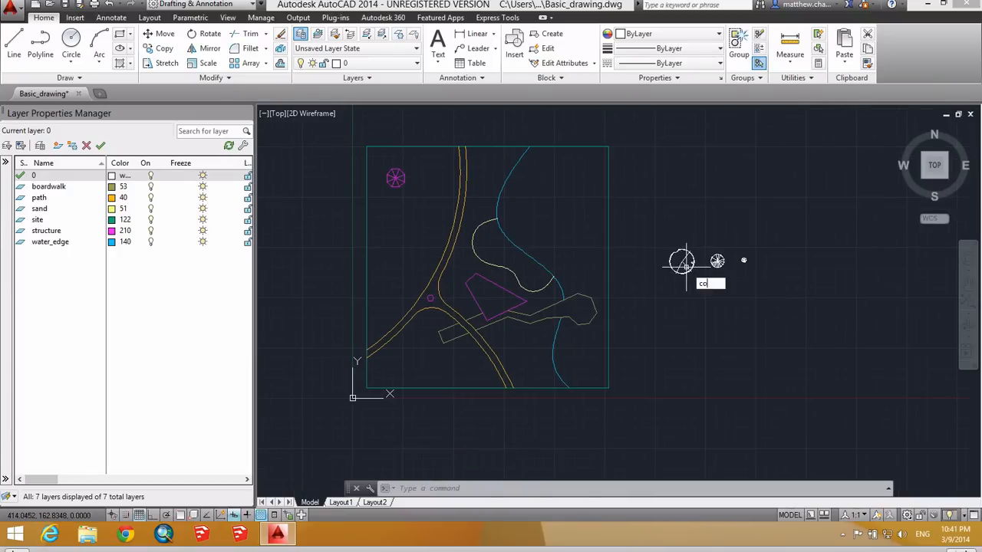
type("py")
key("Return")
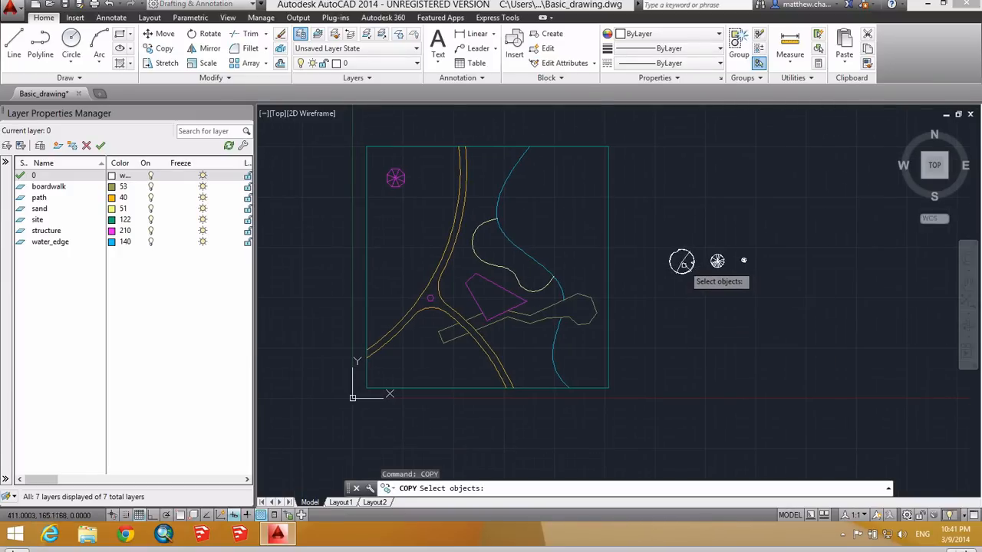
left_click(681, 262)
key("Return")
left_click(681, 261)
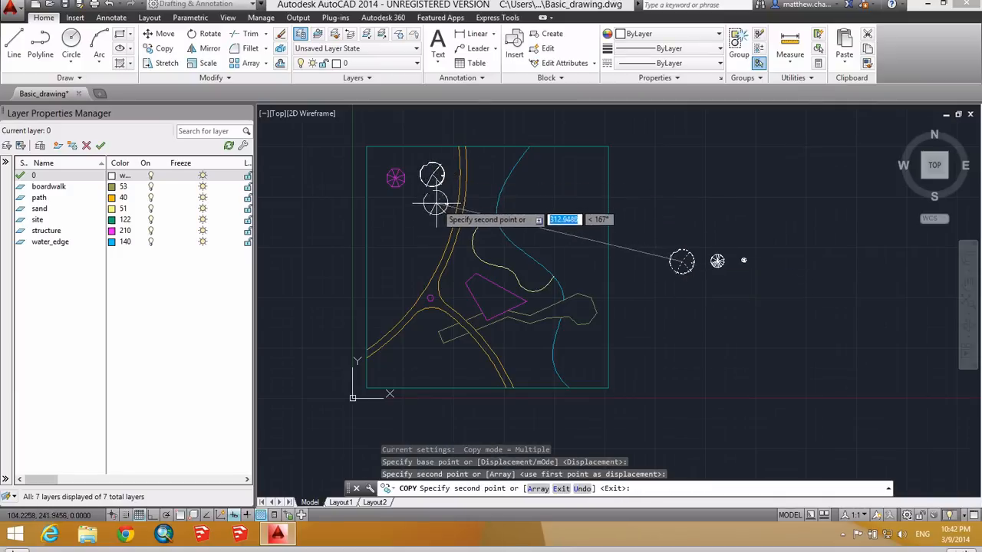
left_click(437, 206)
left_click(408, 211)
left_click(400, 244)
left_click(391, 272)
left_click(423, 360)
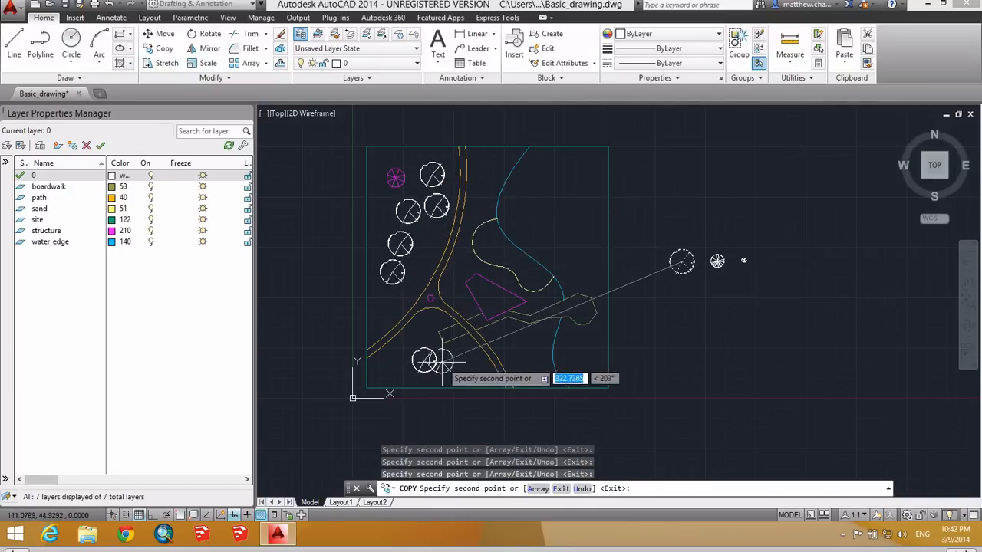
key("Escape")
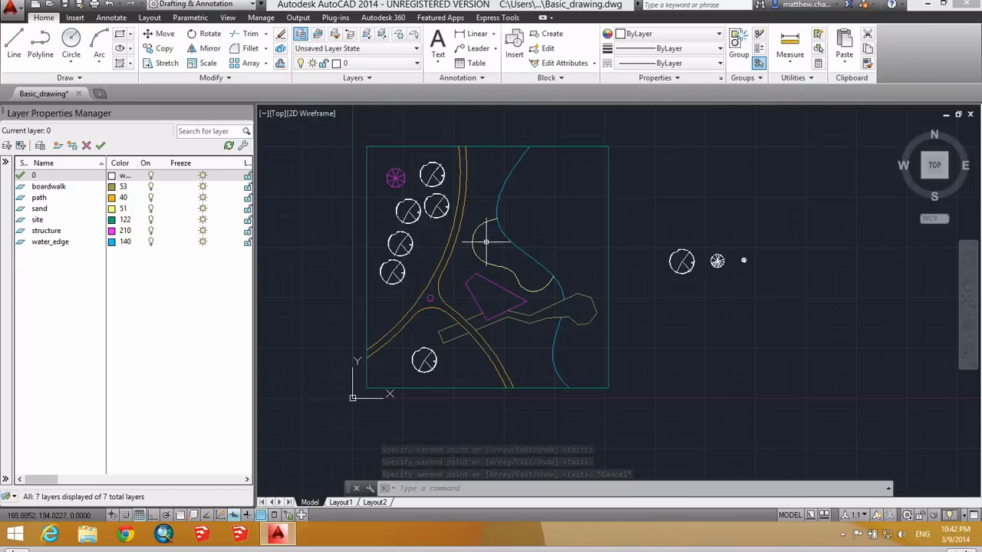
Step: Undo the multiple copy of the large tree symbol
scroll(435, 203, "up", 4)
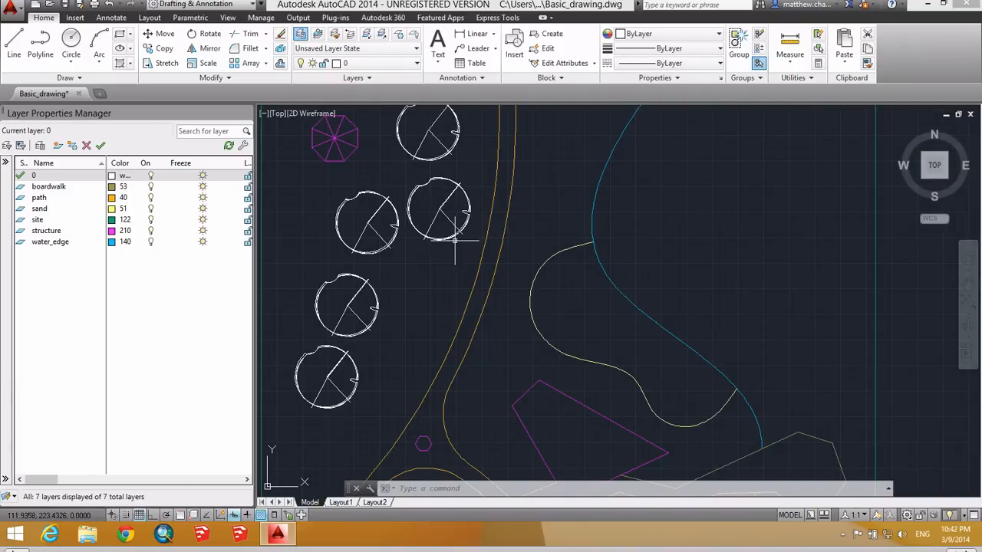
scroll(448, 243, "down", 2)
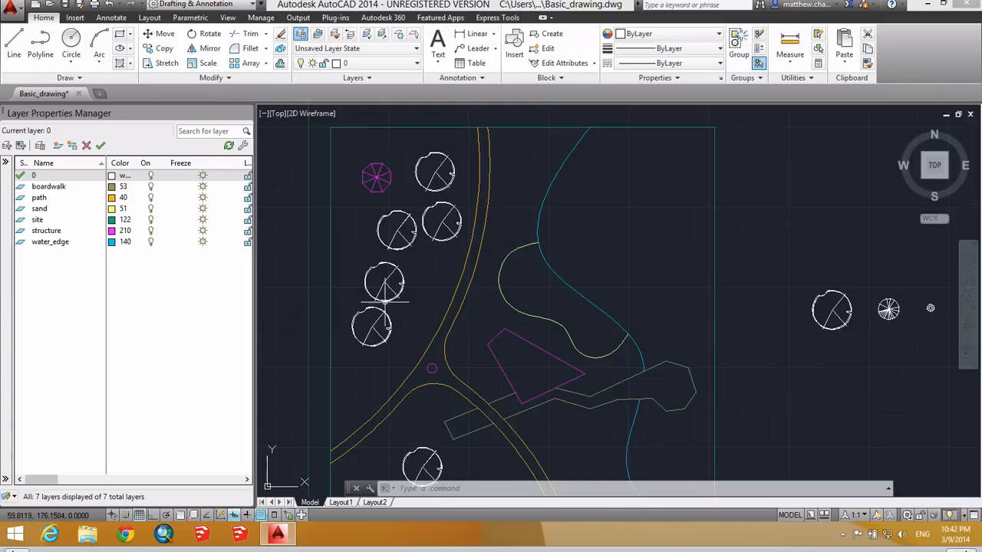
key("ctrl+z")
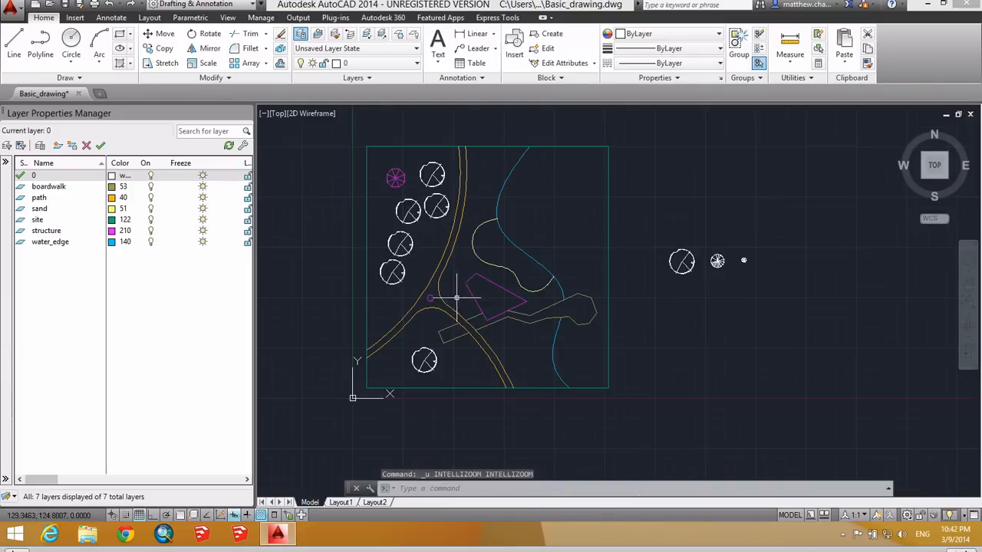
key("ctrl+z")
Step: Delete the three plant symbols lying outside the site boundary
middle_click_drag(744, 252, 703, 247)
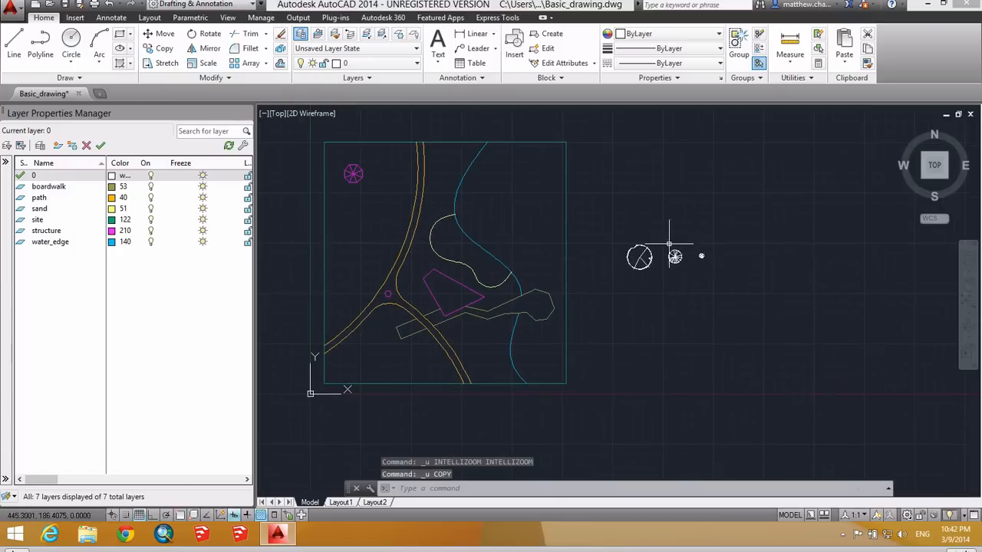
left_click(614, 229)
left_click(727, 280)
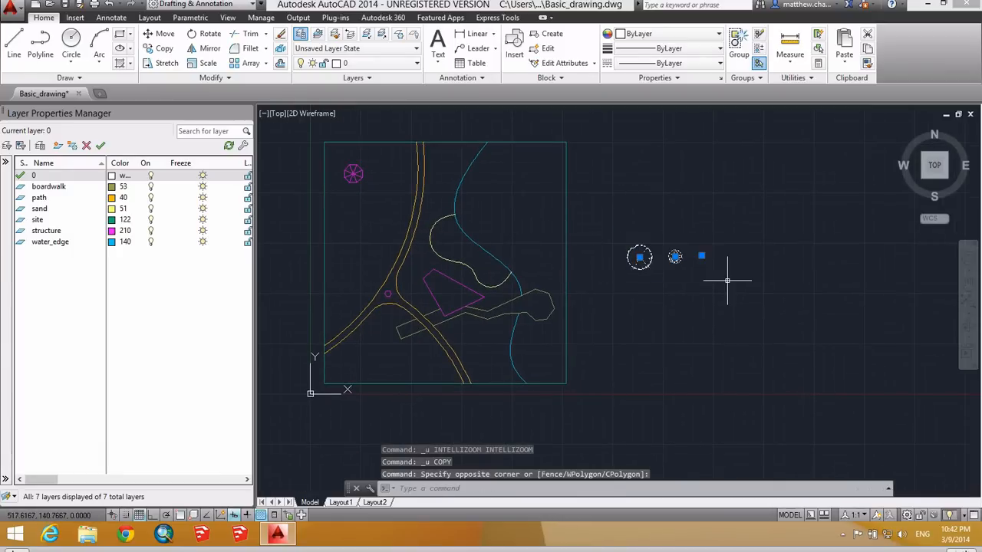
key("Delete")
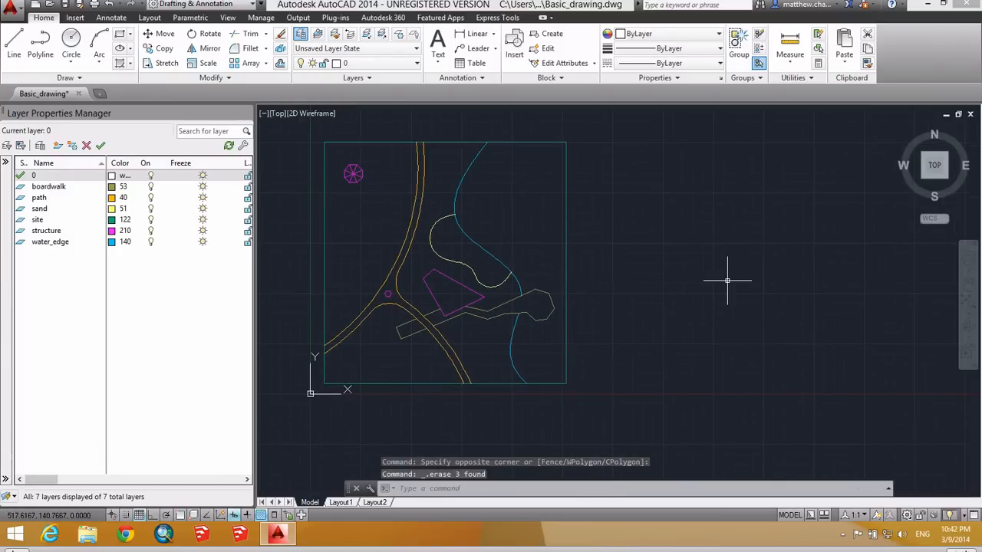
middle_click_drag(642, 278, 696, 278)
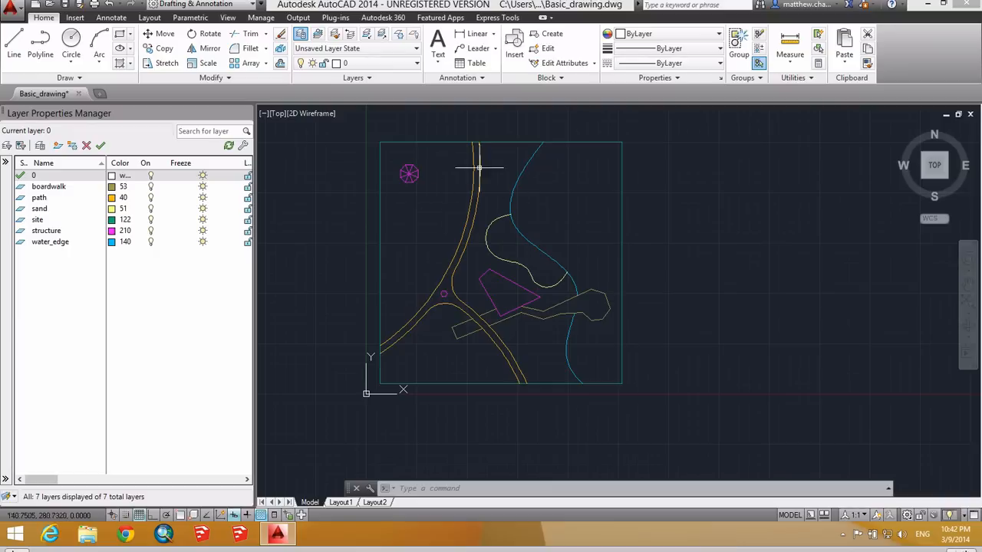
left_click(80, 18)
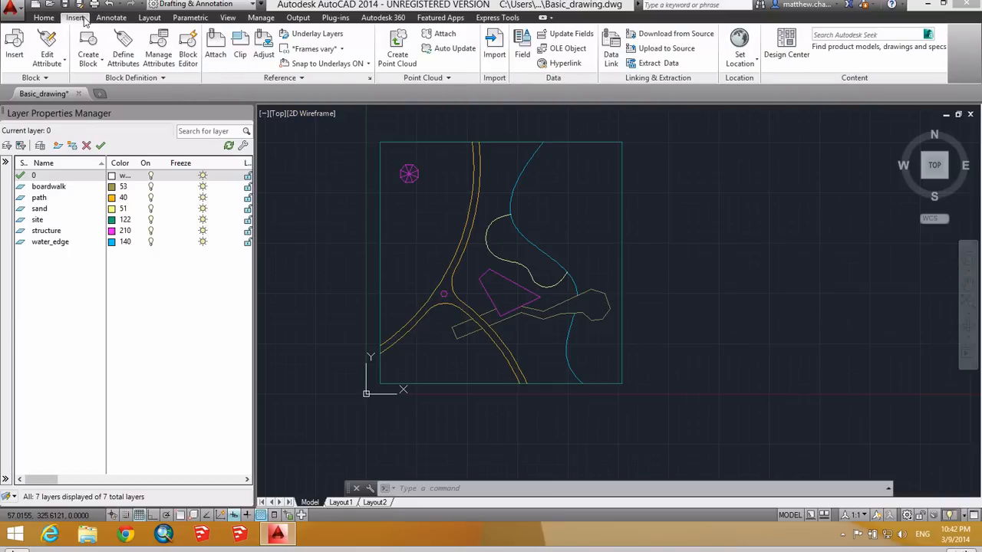
left_click(18, 44)
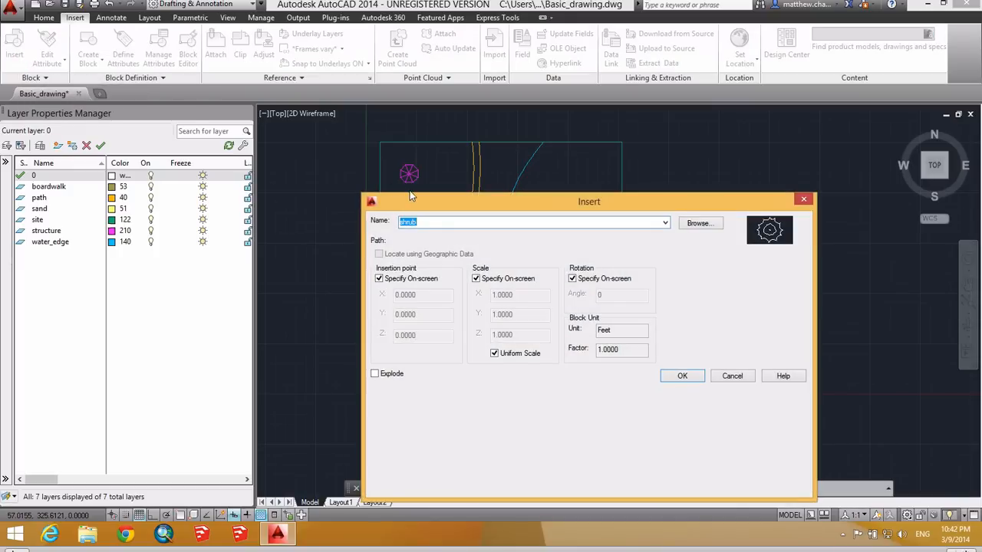
left_click(574, 129)
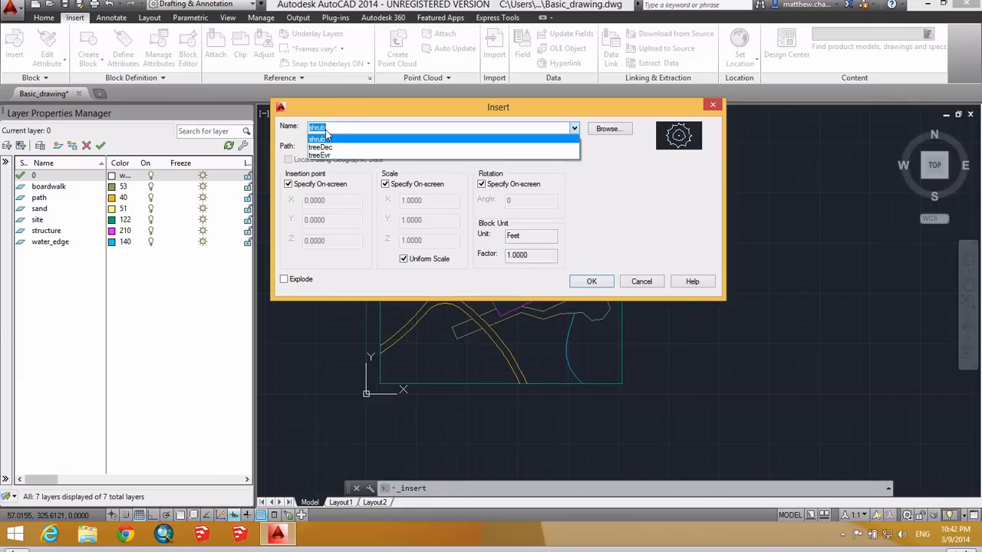
left_click(355, 147)
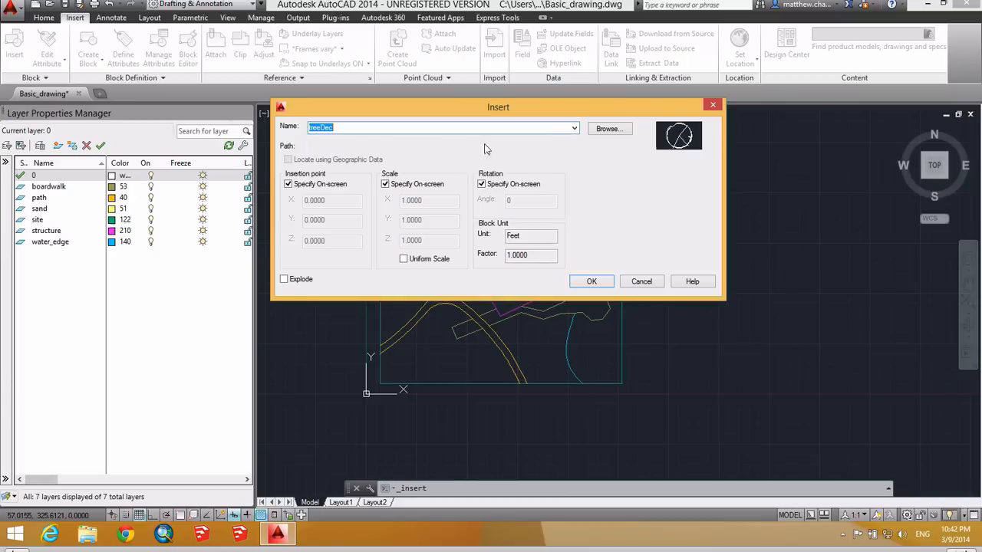
left_click(610, 129)
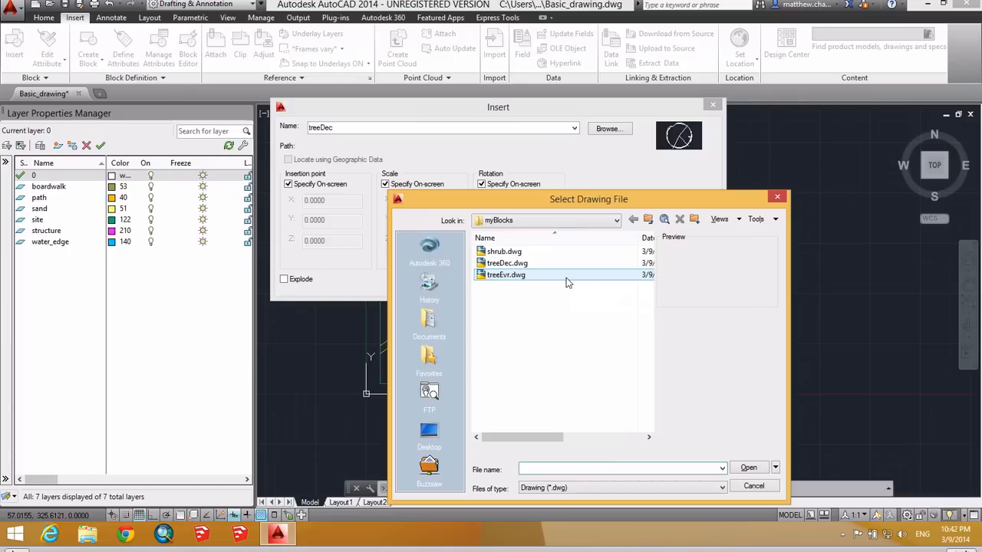
left_click(777, 199)
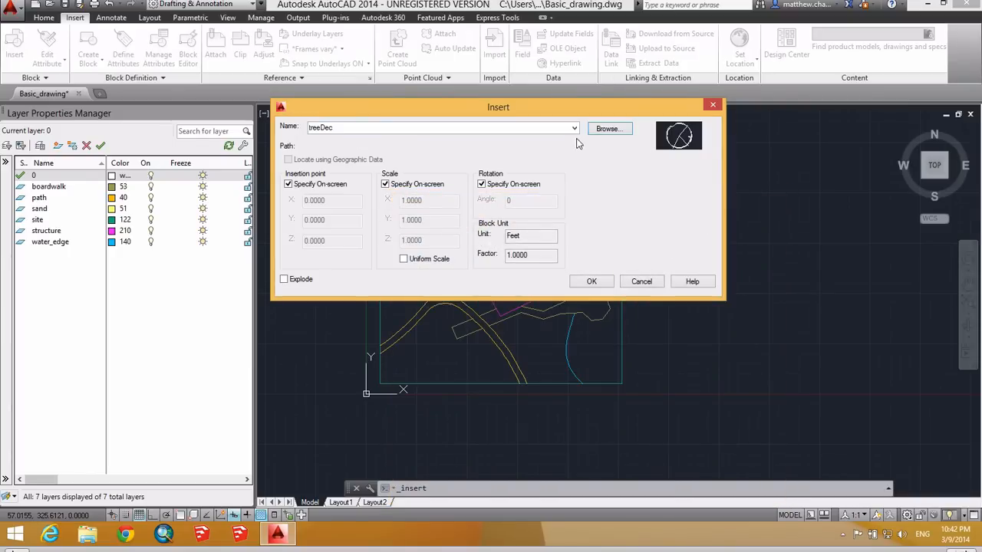
left_click(648, 283)
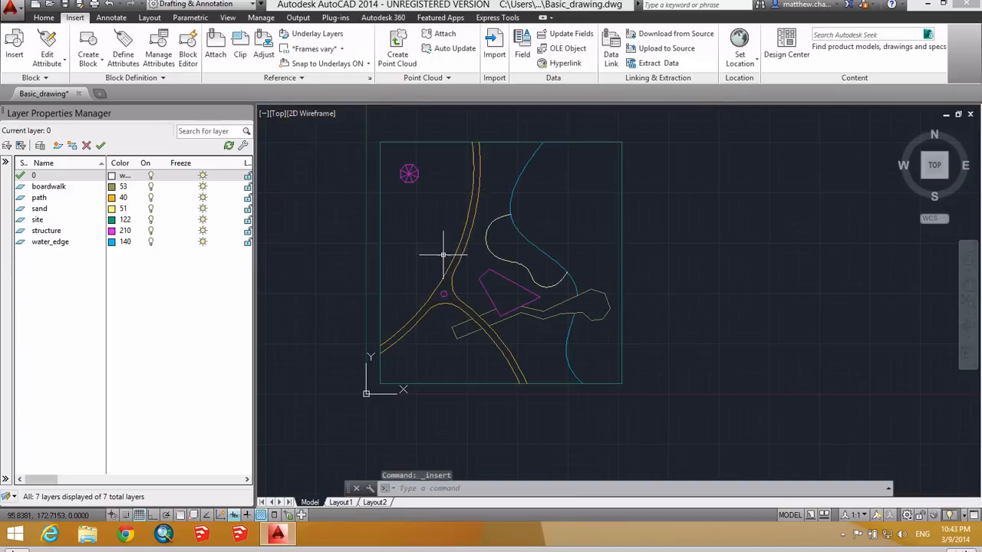
Step: Create a new layer named vegetation
left_click(58, 146)
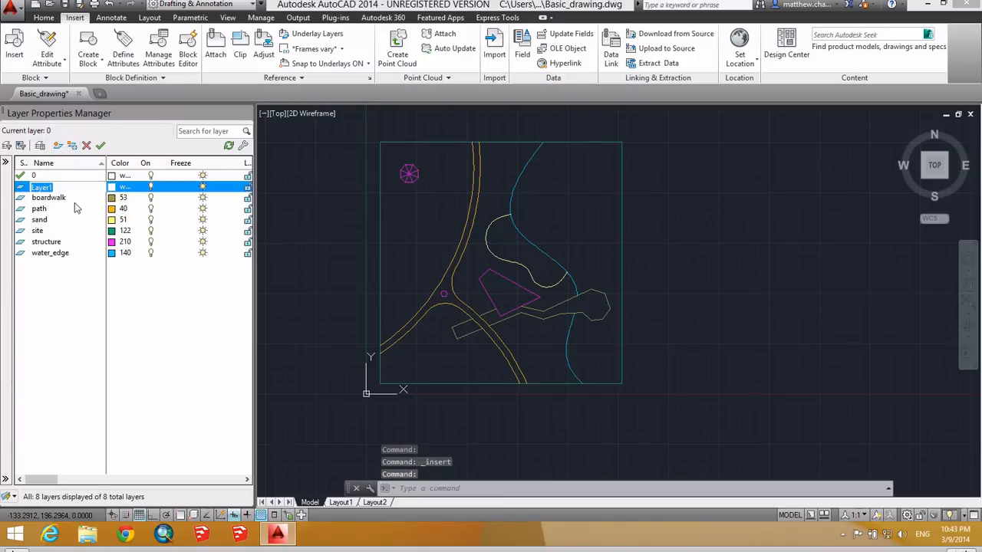
type("vegetation")
key("Return")
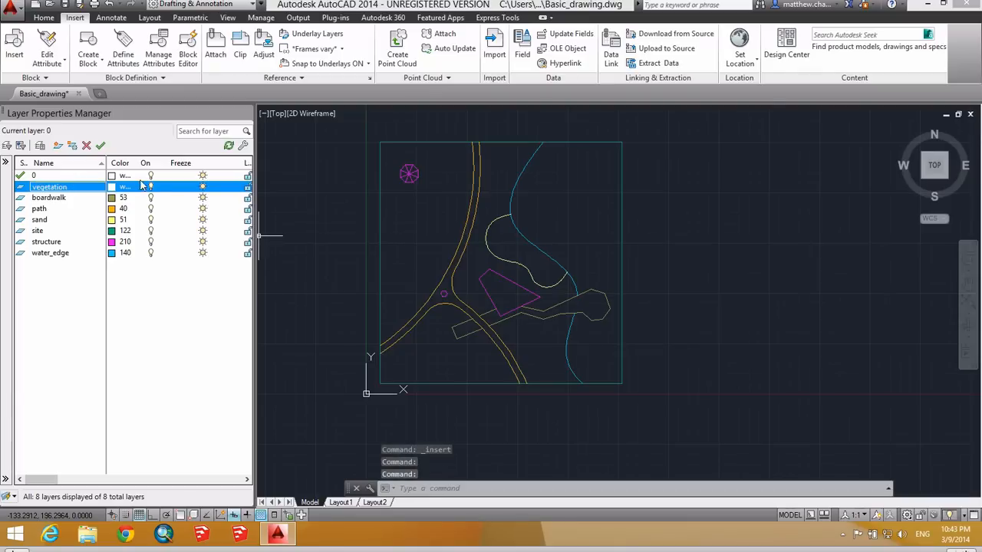
Step: Set the vegetation layer's color to index color 80 and make it the current layer
left_click(112, 188)
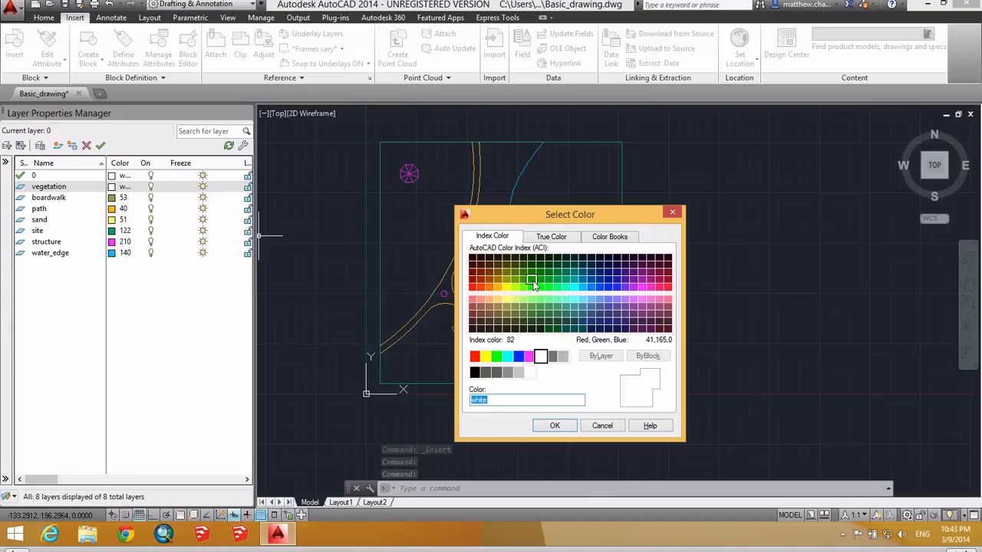
left_click(532, 290)
left_click(554, 425)
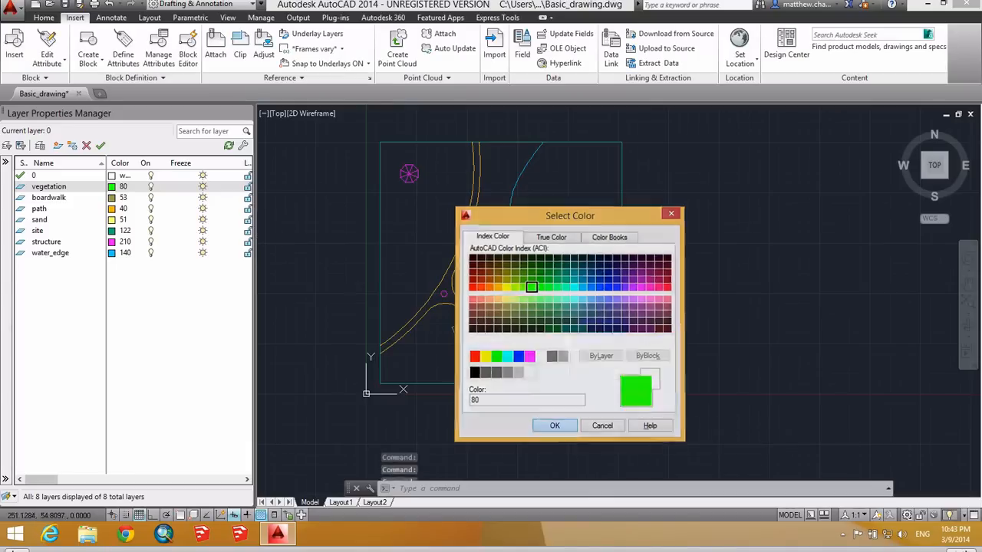
double_click(24, 188)
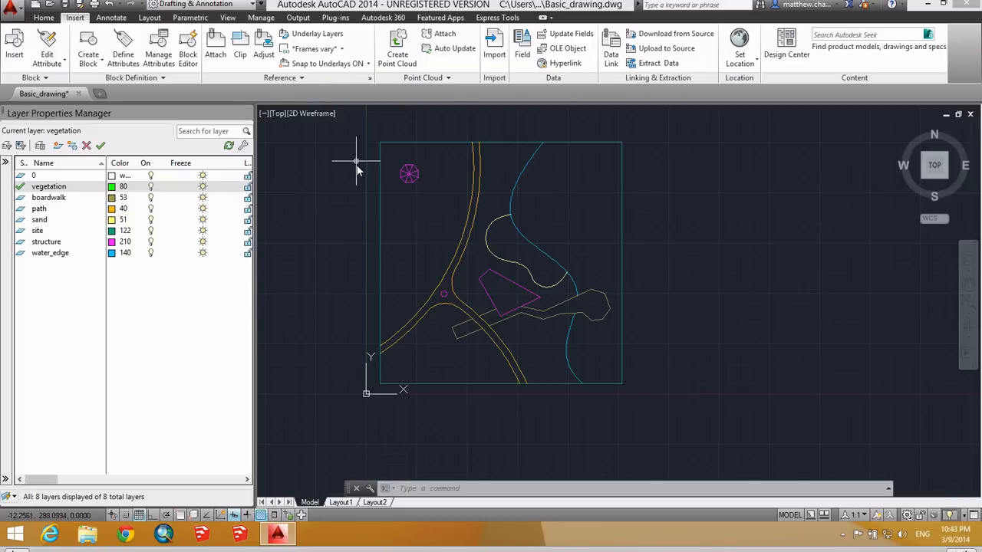
Step: Start inserting the treeDec block with uniform scale, specifying insertion point, scale and rotation on screen
left_click(16, 44)
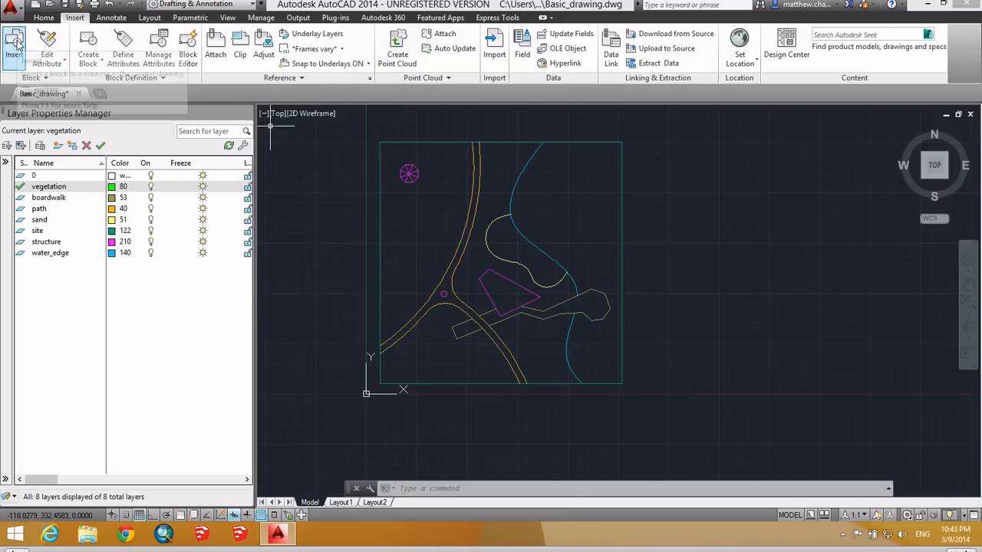
left_click_drag(484, 201, 488, 130)
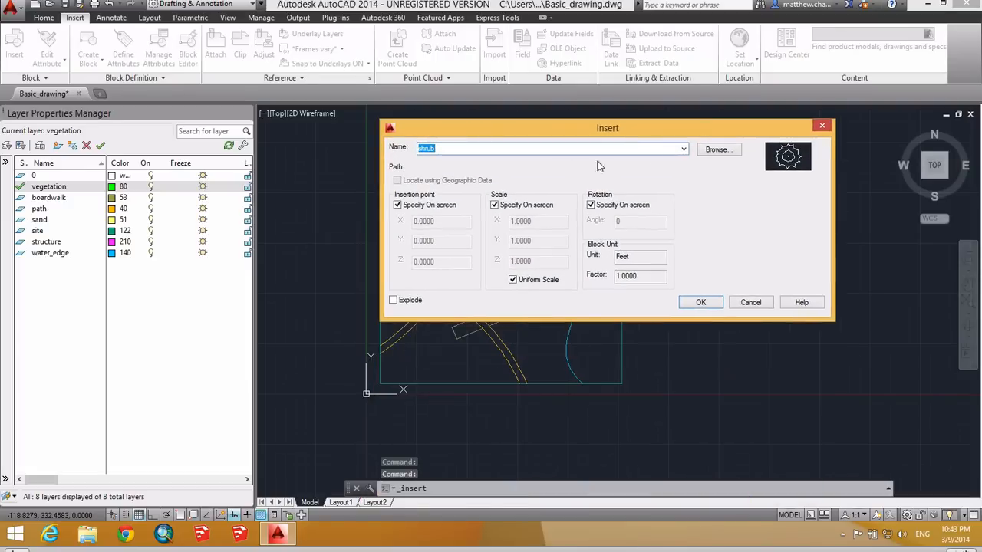
left_click(683, 150)
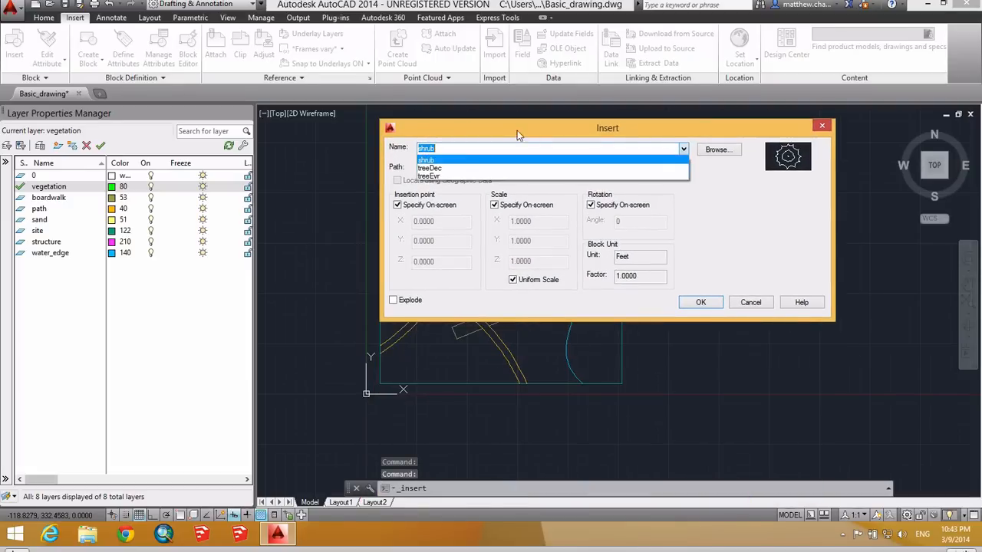
left_click(440, 169)
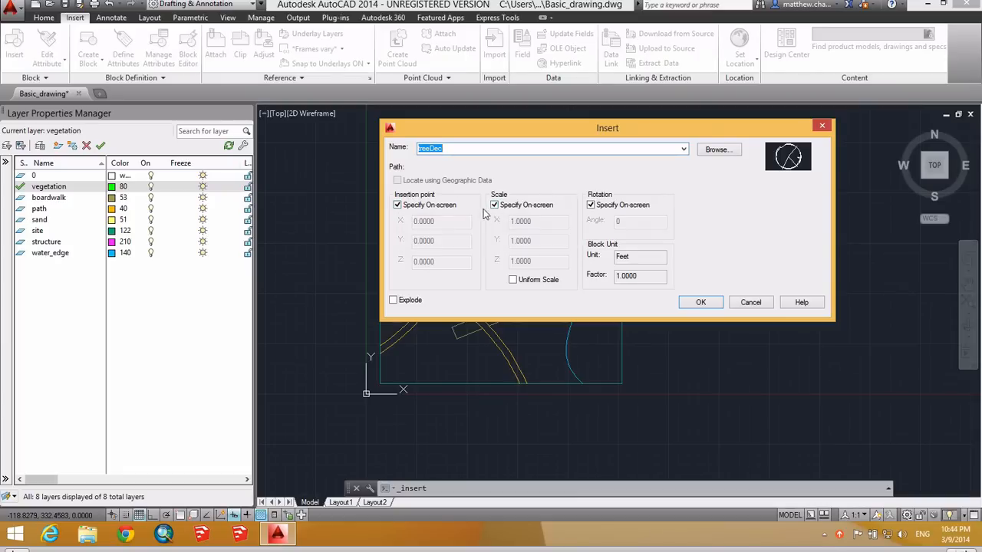
left_click(513, 280)
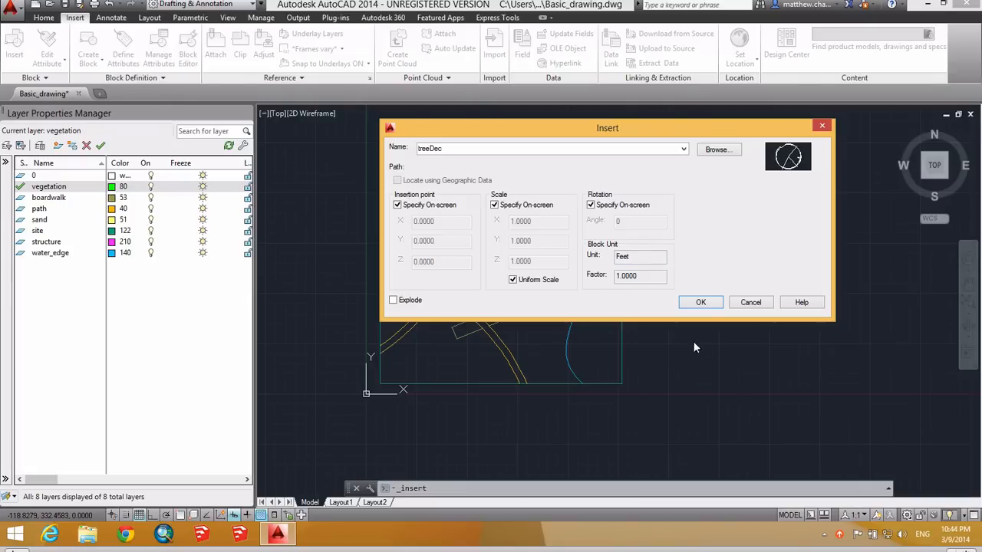
left_click(701, 302)
Step: Place the treeDec block just south of the magenta octagonal structure, with scale factor 1.1 and a rotation angle picked on screen
scroll(704, 304, "up", 3)
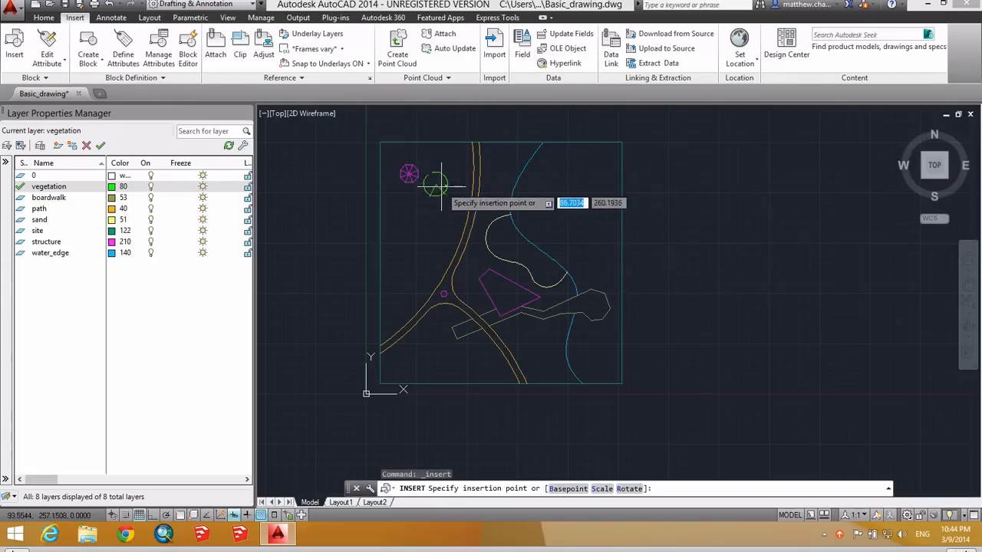
scroll(393, 197, "up", 2)
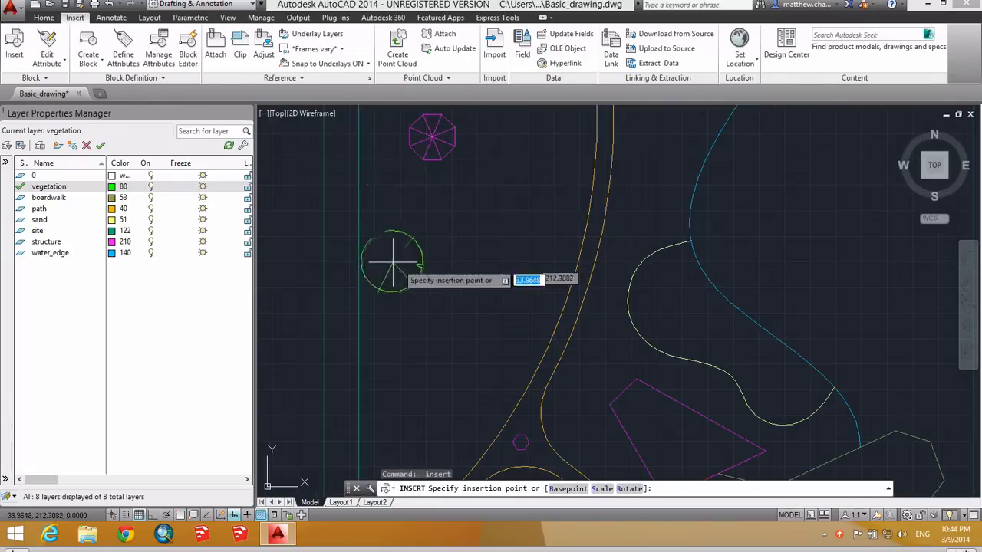
left_click(408, 218)
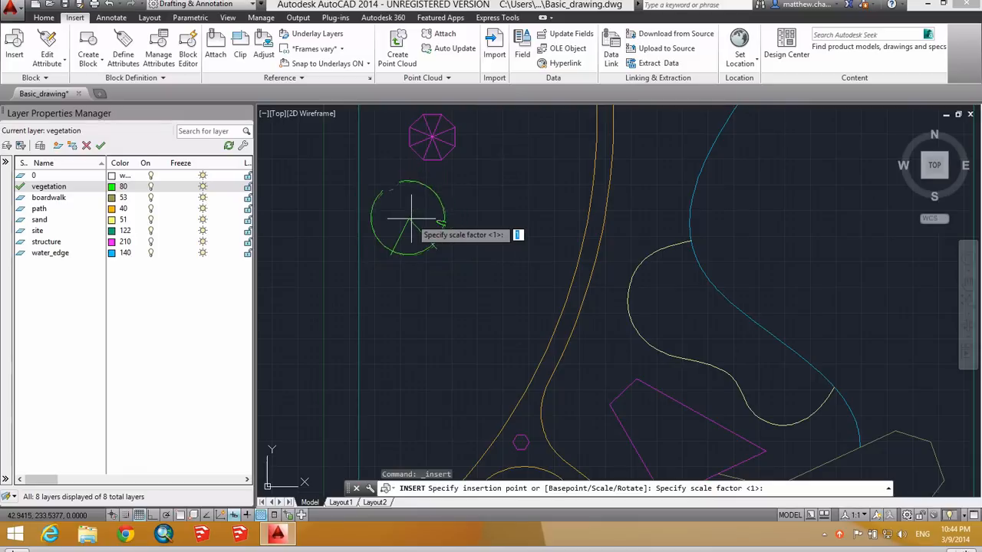
scroll(410, 220, "up", 5)
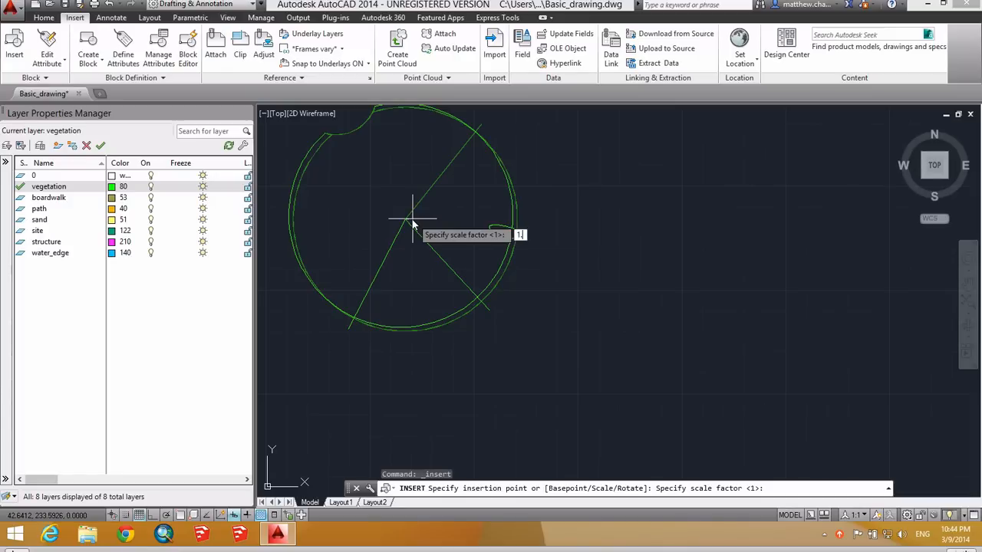
key("Return")
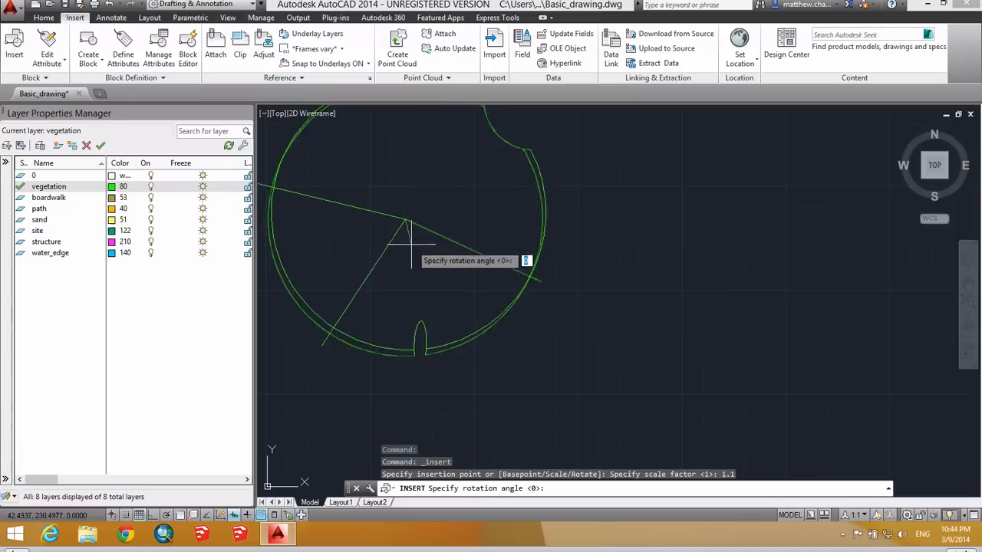
left_click(457, 236)
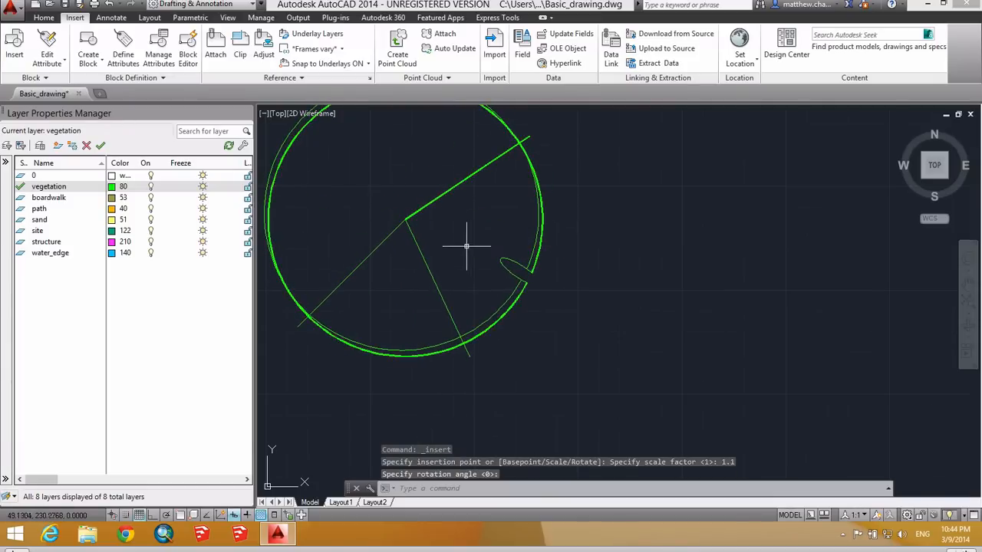
Step: Insert a second treeDec block just east of the first tree, setting its scale and a different rotation on screen
scroll(471, 247, "down", 3)
scroll(475, 247, "down", 4)
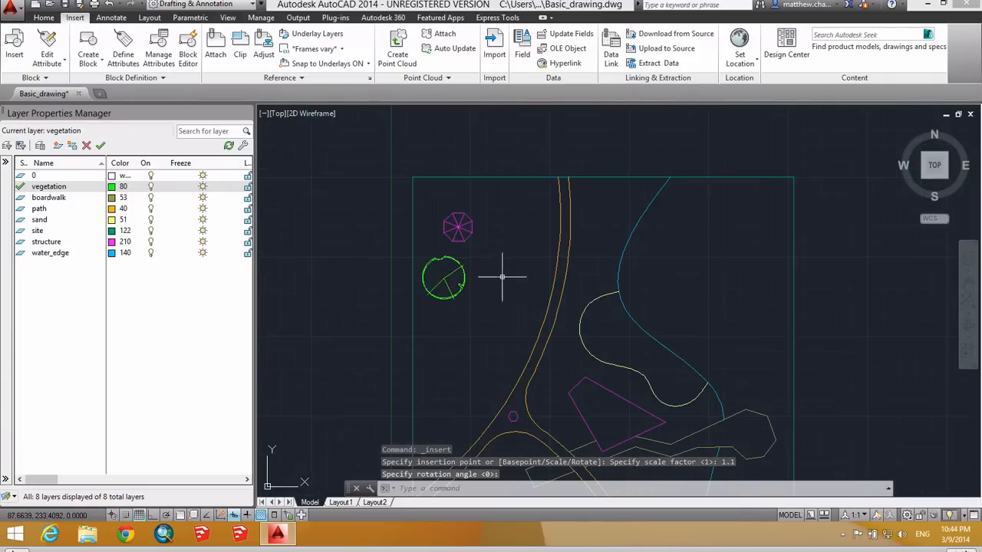
scroll(465, 263, "up", 2)
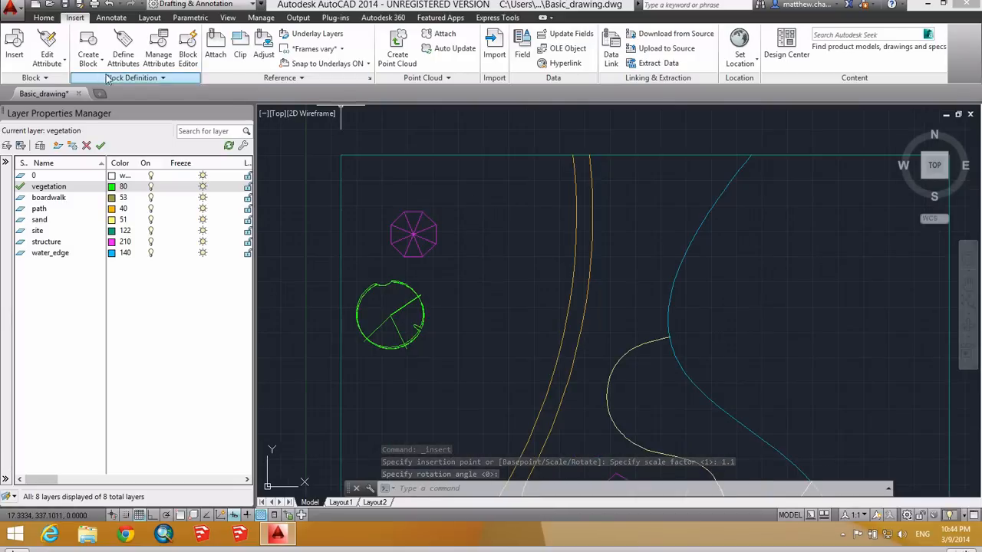
left_click(17, 48)
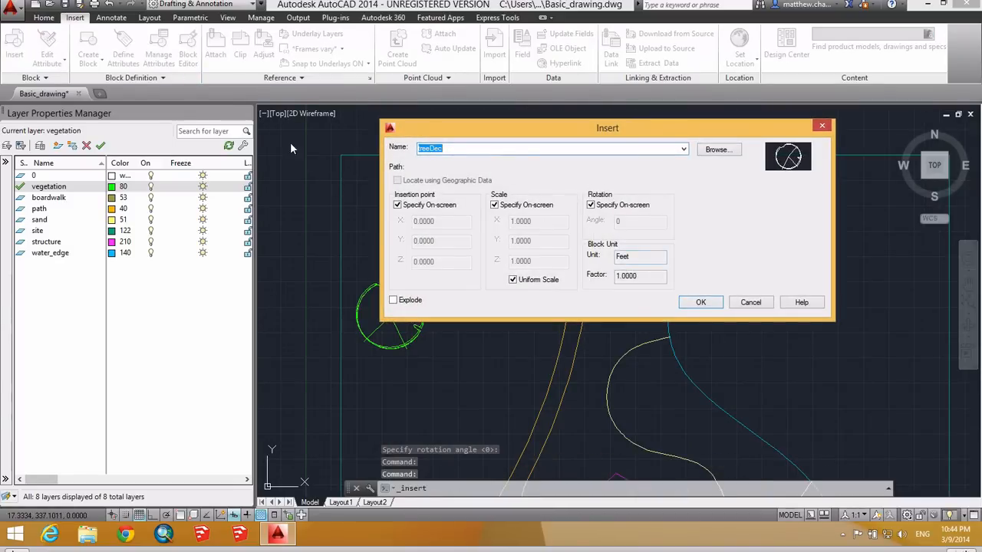
left_click(700, 302)
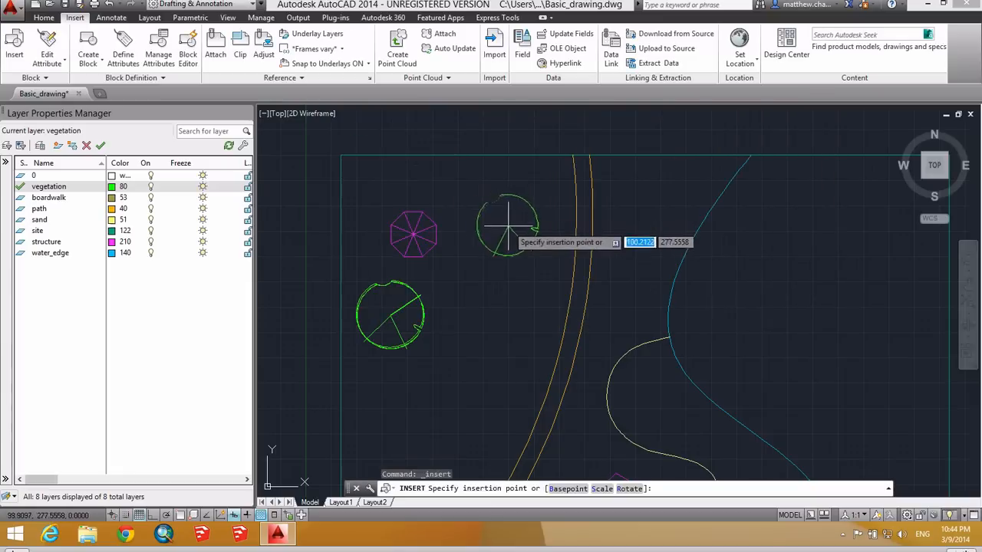
scroll(491, 222, "up", 3)
scroll(486, 263, "down", 4)
middle_click_drag(454, 337, 471, 289)
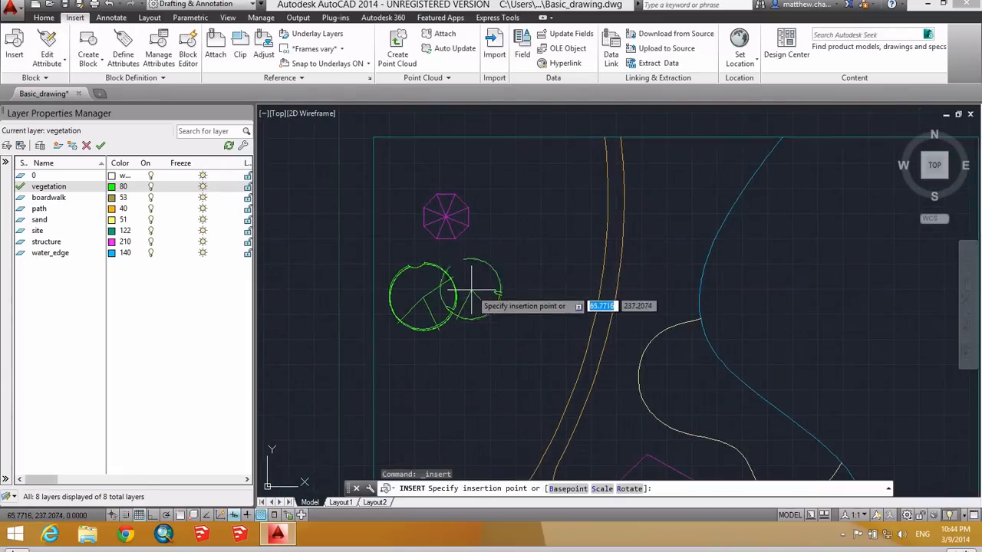
scroll(471, 288, "up", 2)
left_click(481, 286)
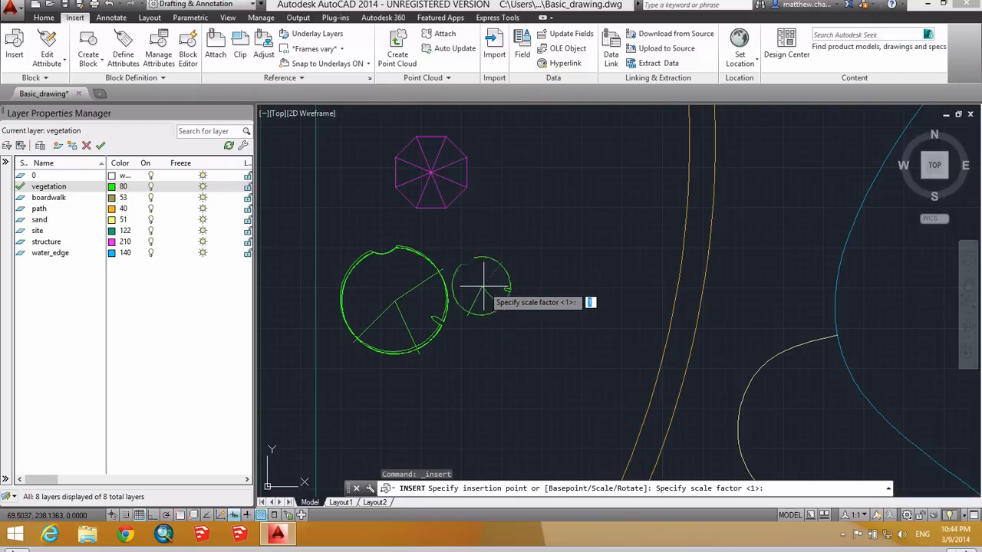
key("Return")
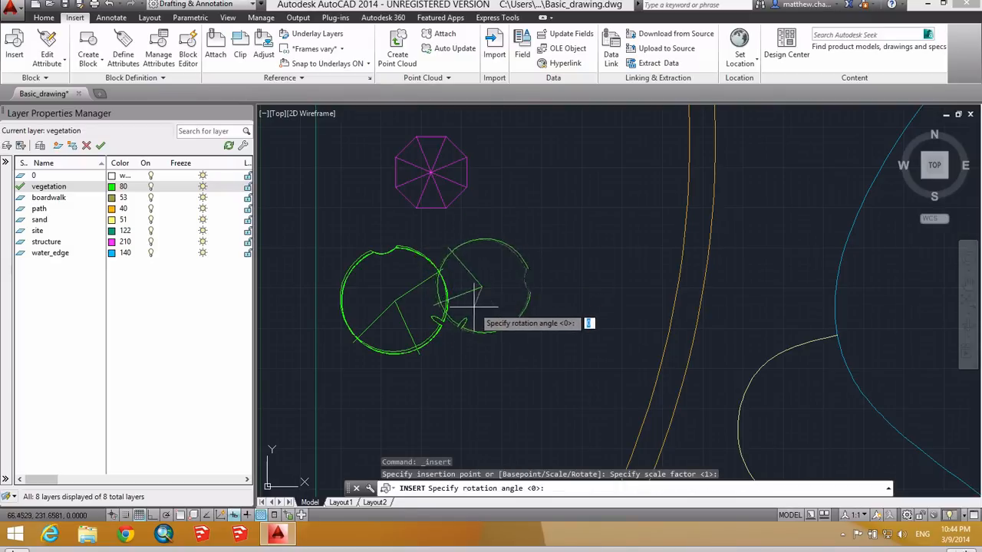
left_click(467, 310)
Step: Insert a smaller third treeDec block just south of the two trees, with scale and rotation picked on screen
mouse_move(477, 325)
middle_mouse_down()
mouse_move(504, 247)
mouse_move(495, 249)
middle_mouse_up()
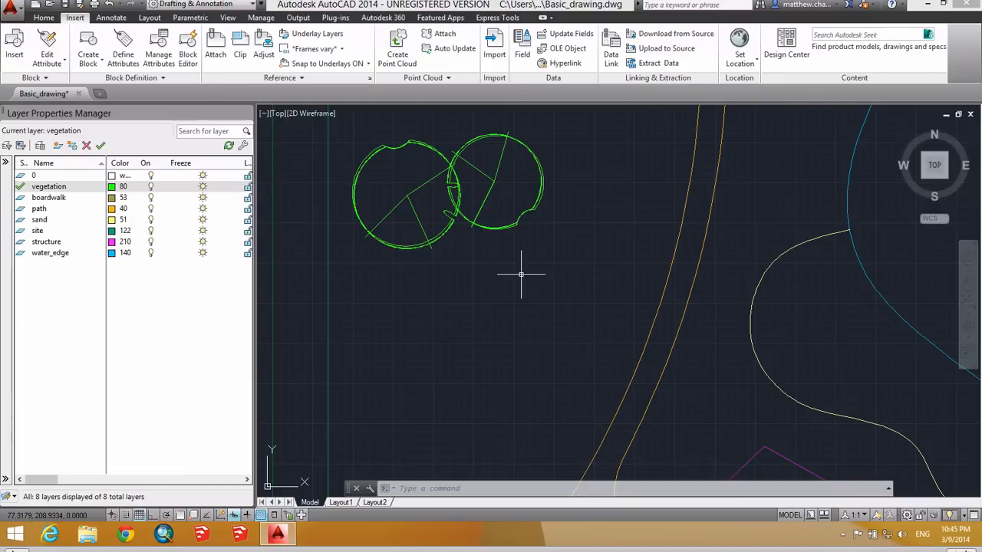
key("Return")
left_click_drag(589, 138, 559, 159)
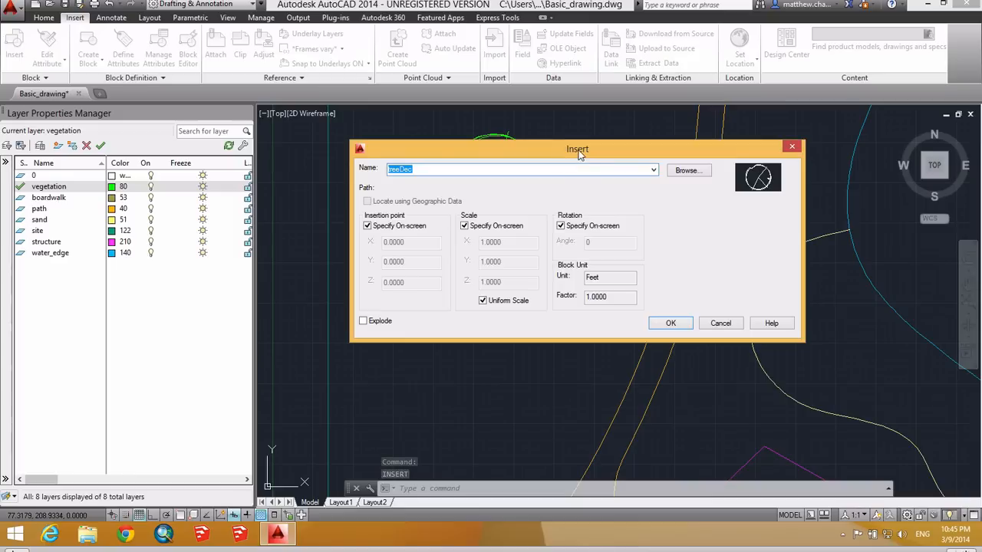
left_click_drag(580, 153, 554, 159)
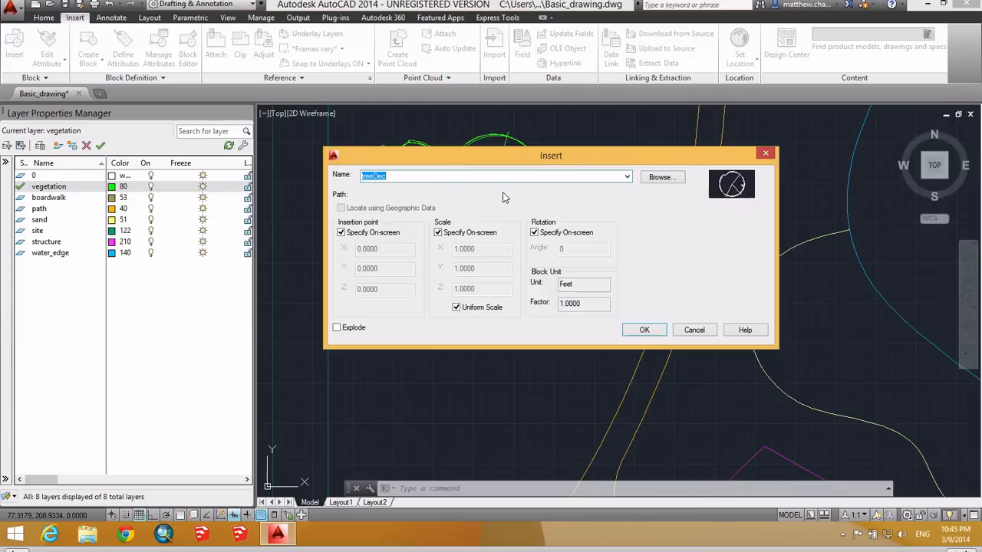
left_click_drag(549, 161, 557, 165)
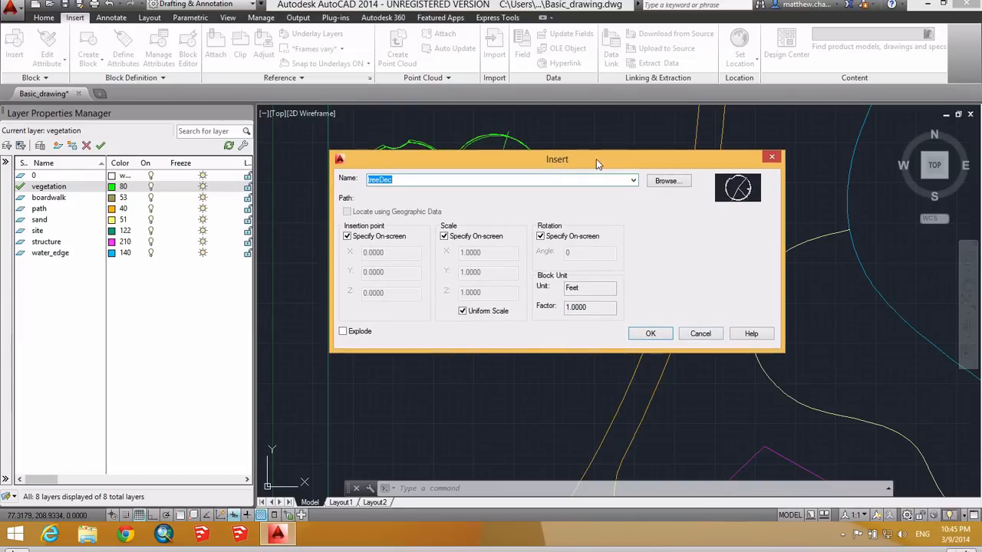
left_click(651, 333)
left_click(468, 265)
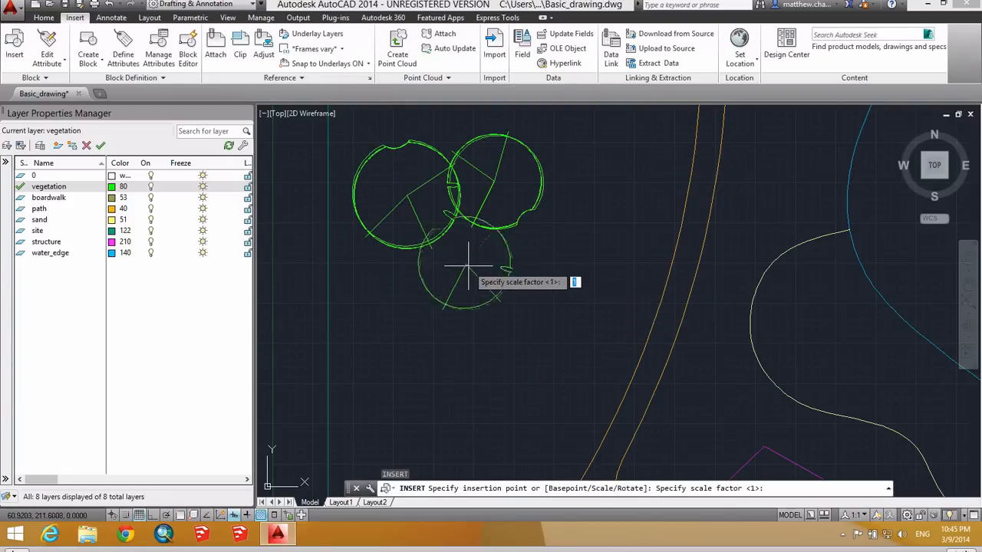
left_click(463, 292)
scroll(462, 292, "down", 5)
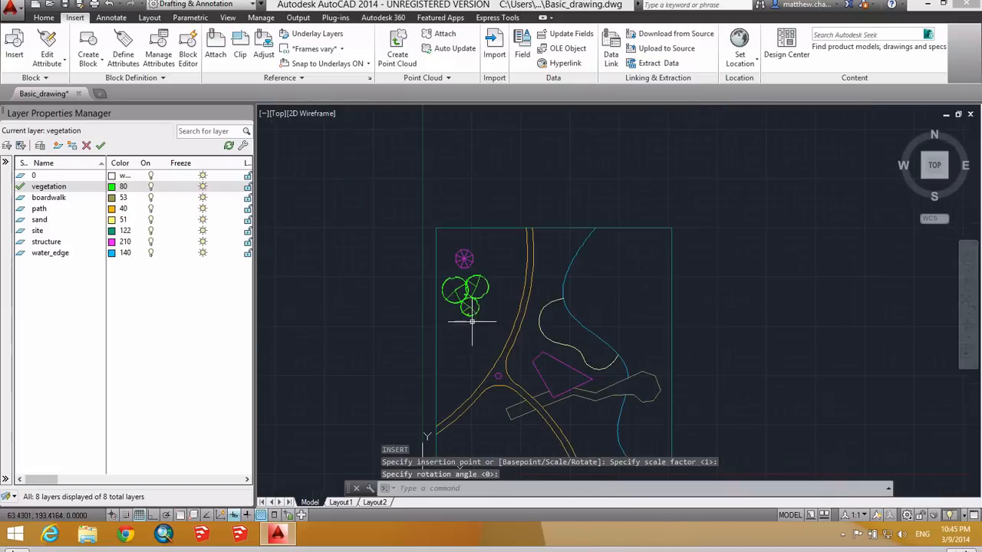
key("Return")
key("Return")
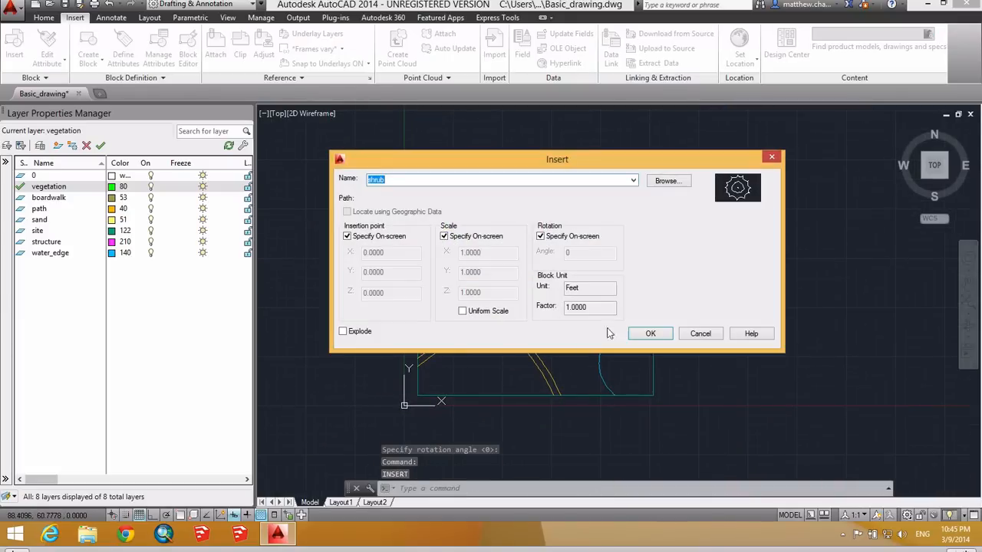
left_click(650, 333)
scroll(470, 355, "up", 4)
left_click(422, 379)
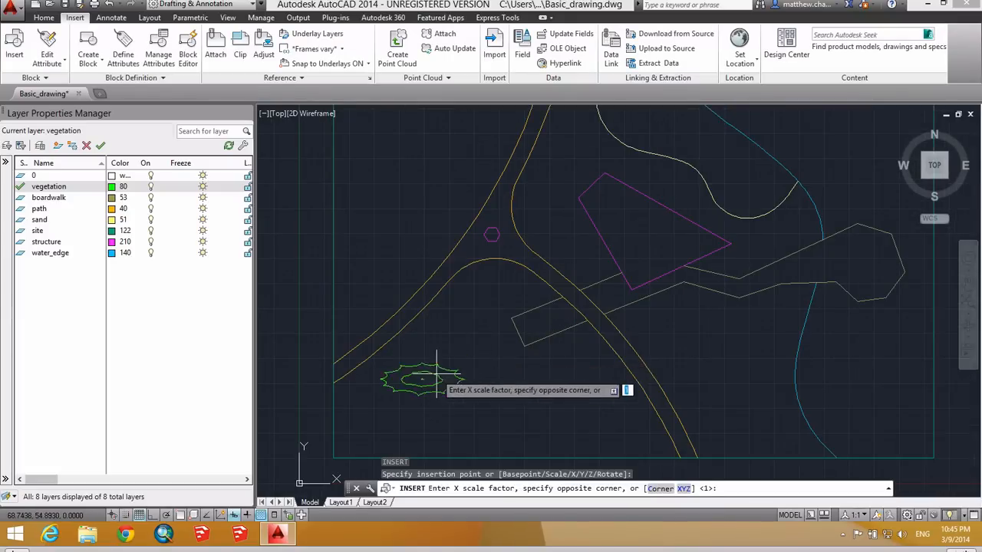
key("Escape")
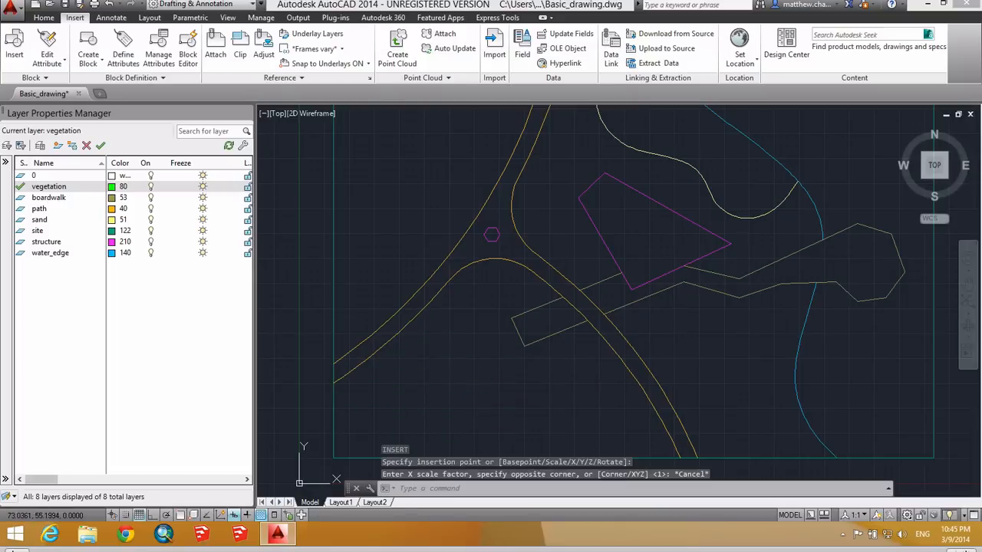
Step: Insert the treeDec block near the site's southwest corner, south of the path junction, with scale and rotation set on screen
key("Return")
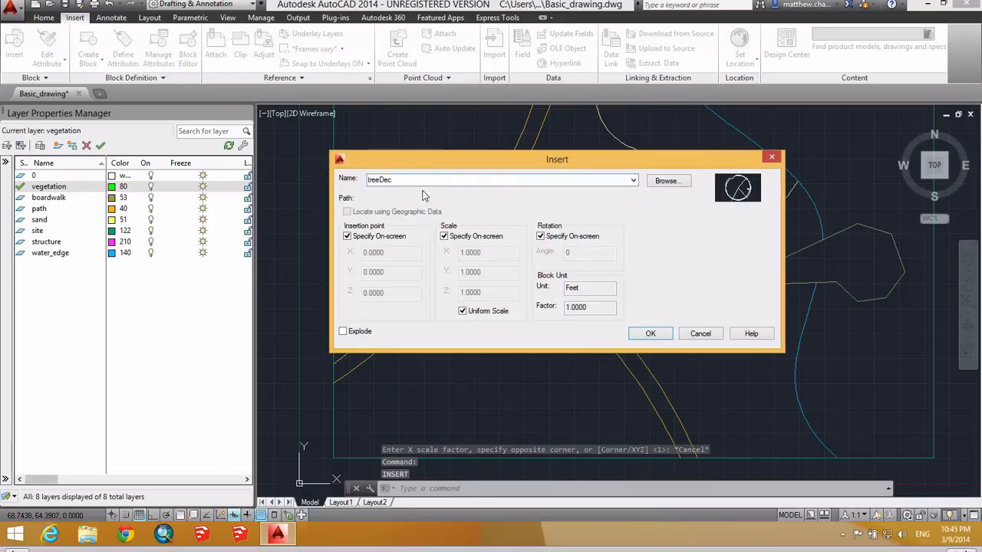
left_click(650, 335)
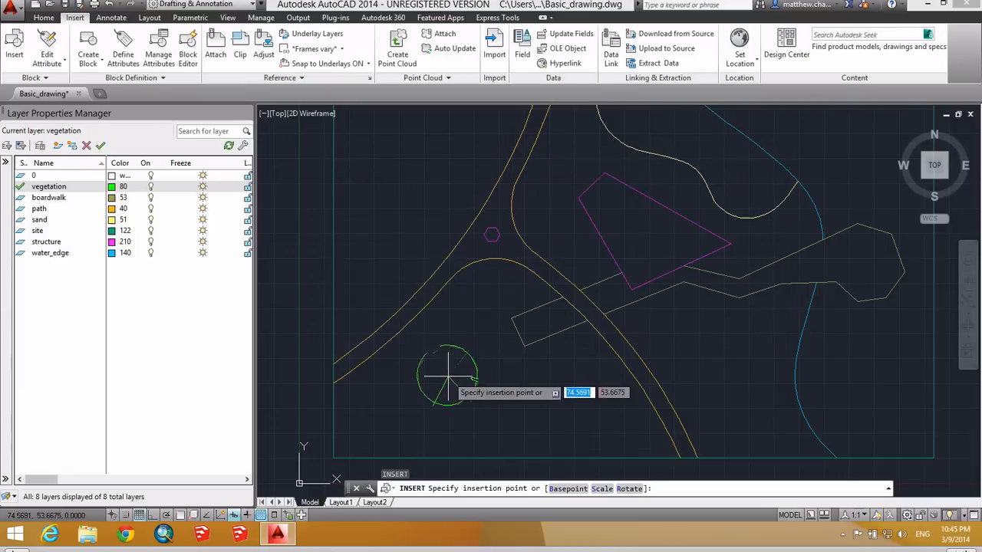
left_click(418, 378)
scroll(418, 377, "up", 3)
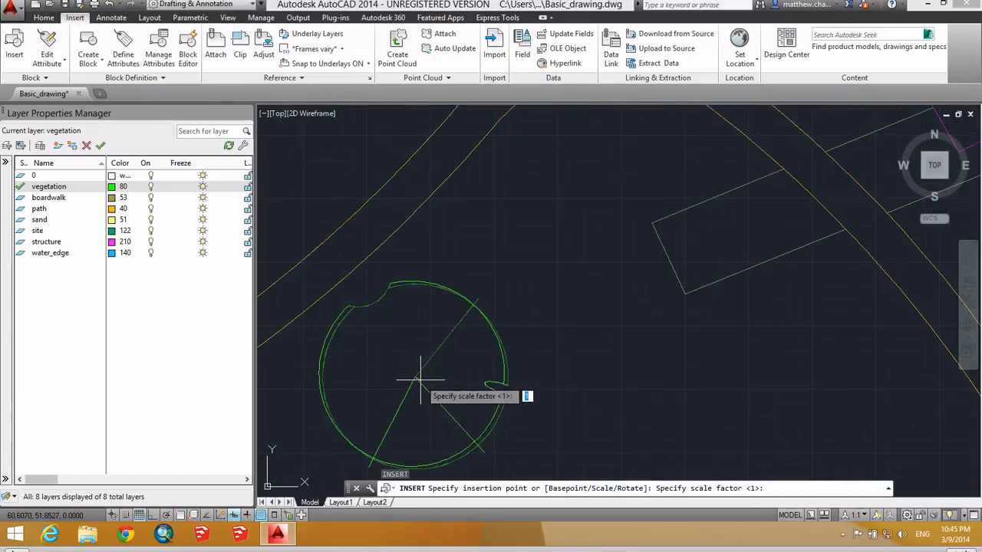
key("Return")
key("Return")
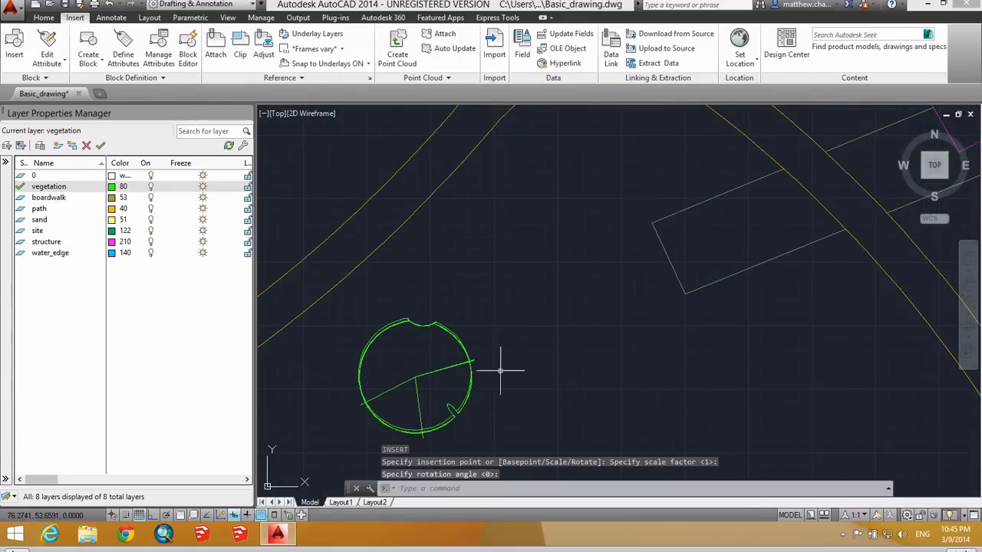
Step: Add a smaller, differently rotated treeDec block northeast of the southwest corner tree, toward the path junction
key("Return")
left_click(645, 334)
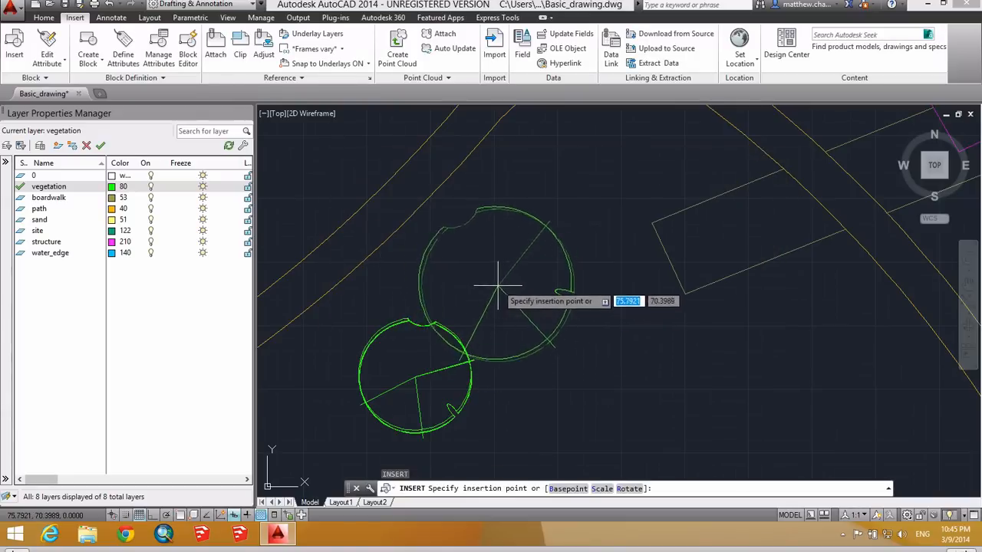
left_click(502, 261)
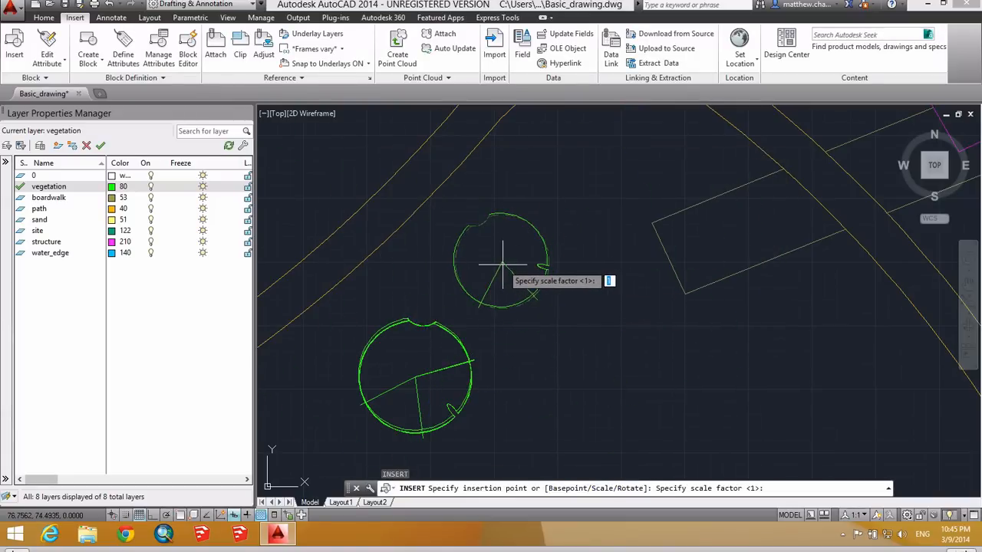
key("Return")
left_click(540, 281)
Step: Add a larger treeDec block southeast of the southwest corner tree, completing a cluster of three with varied rotation
key("Return")
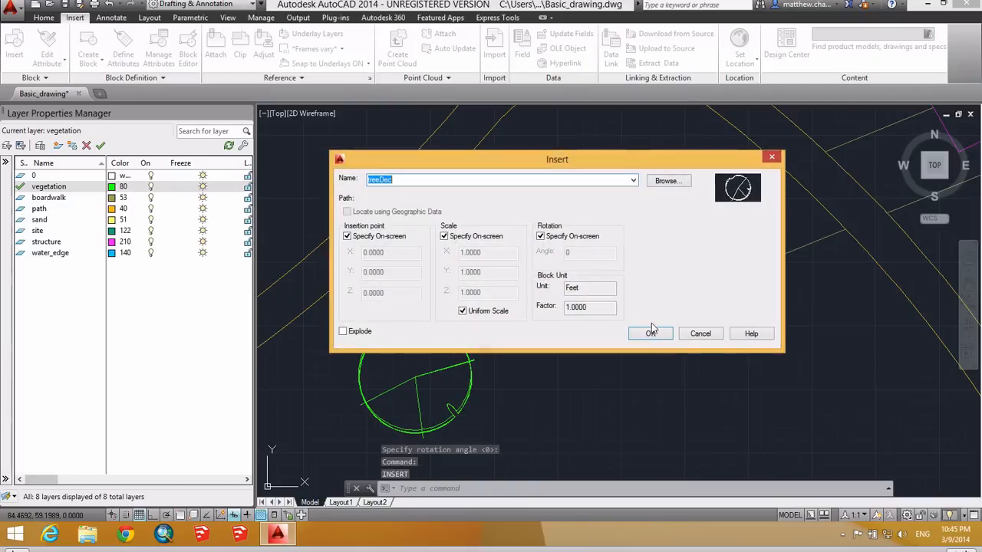
left_click(649, 335)
middle_click_drag(628, 375, 596, 252)
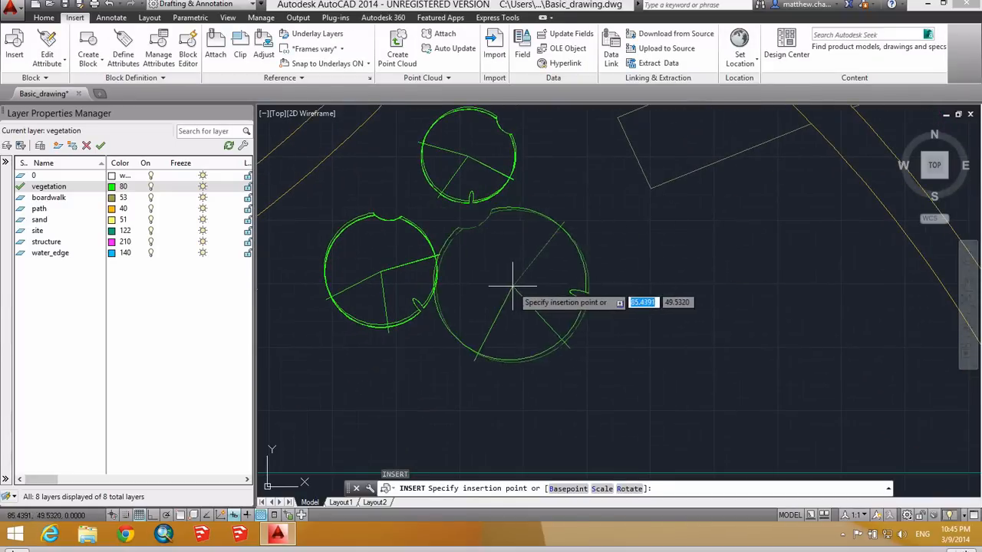
left_click(510, 311)
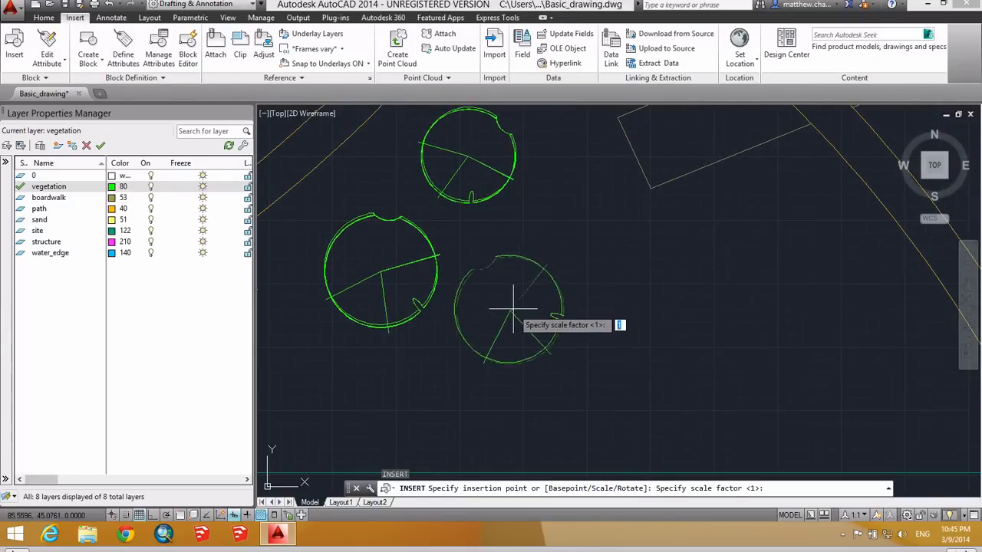
key("Return")
Step: Insert the treeEvr block with uniform scale just northwest of the magenta octagonal structure, setting scale and rotation on screen
scroll(517, 320, "down", 4)
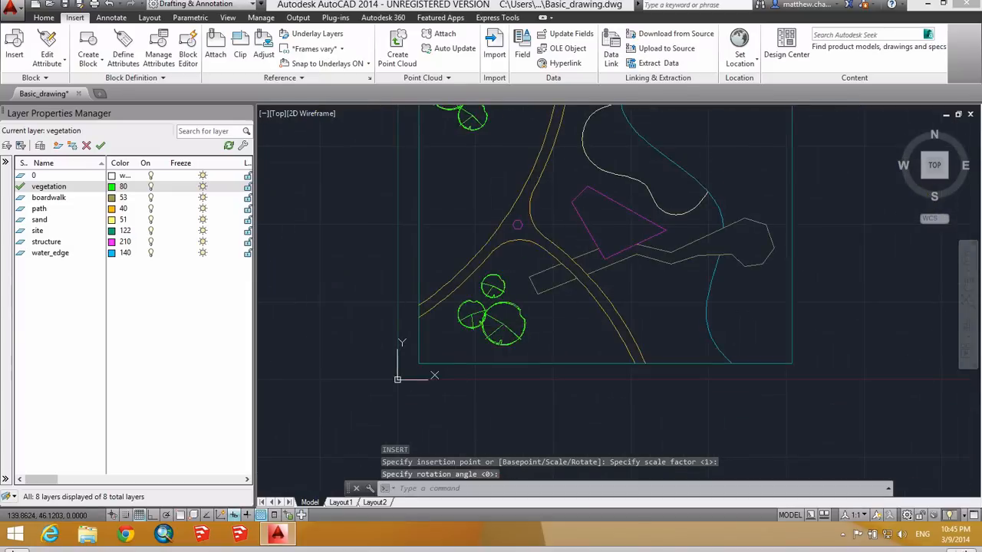
middle_click_drag(569, 313, 536, 375)
middle_click_drag(523, 341, 527, 400)
key("Return")
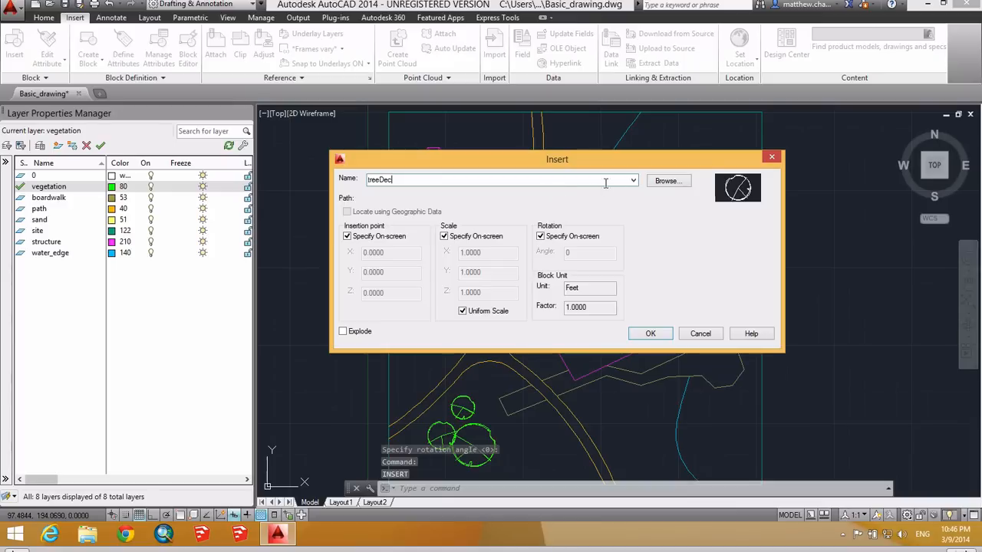
left_click(633, 181)
left_click(383, 207)
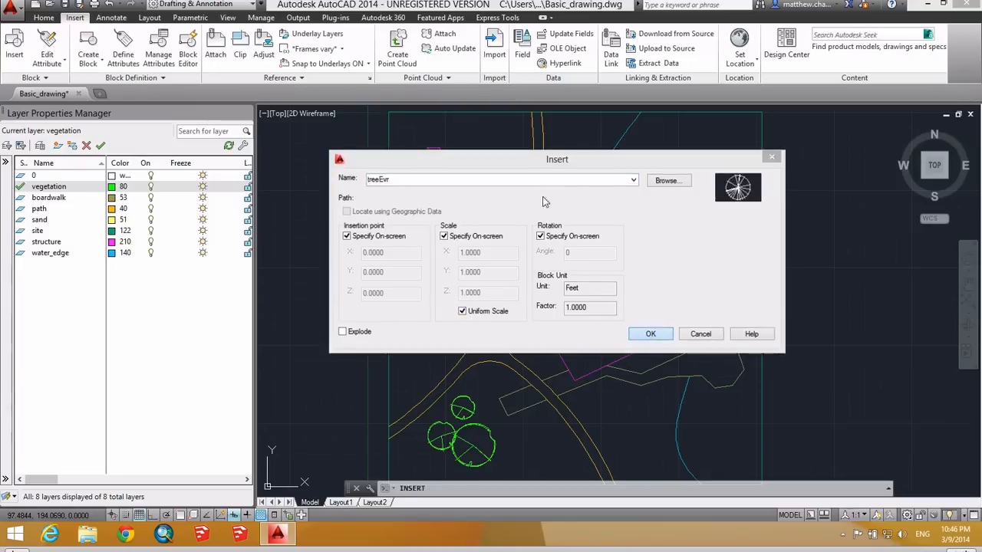
left_click(650, 334)
scroll(441, 208, "up", 4)
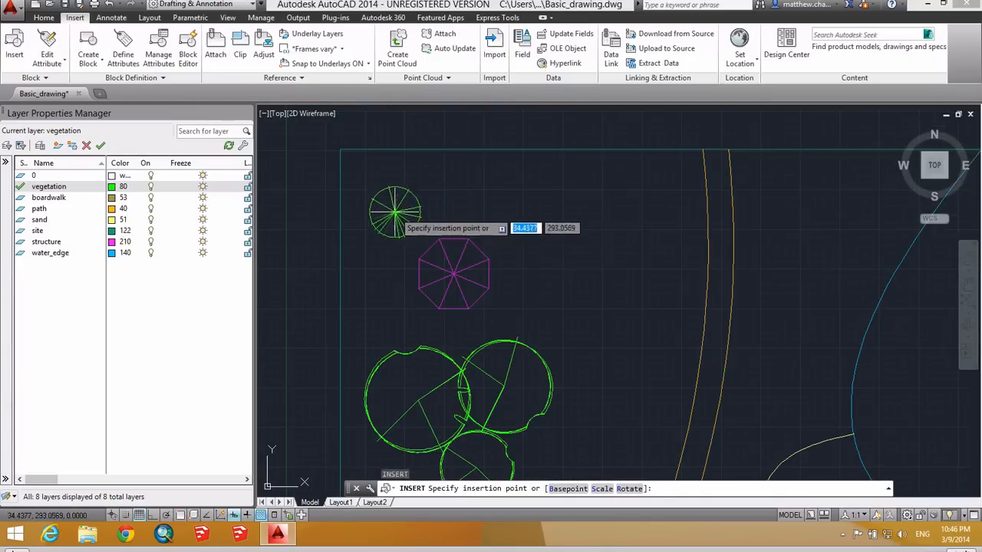
left_click(395, 219)
key("Return")
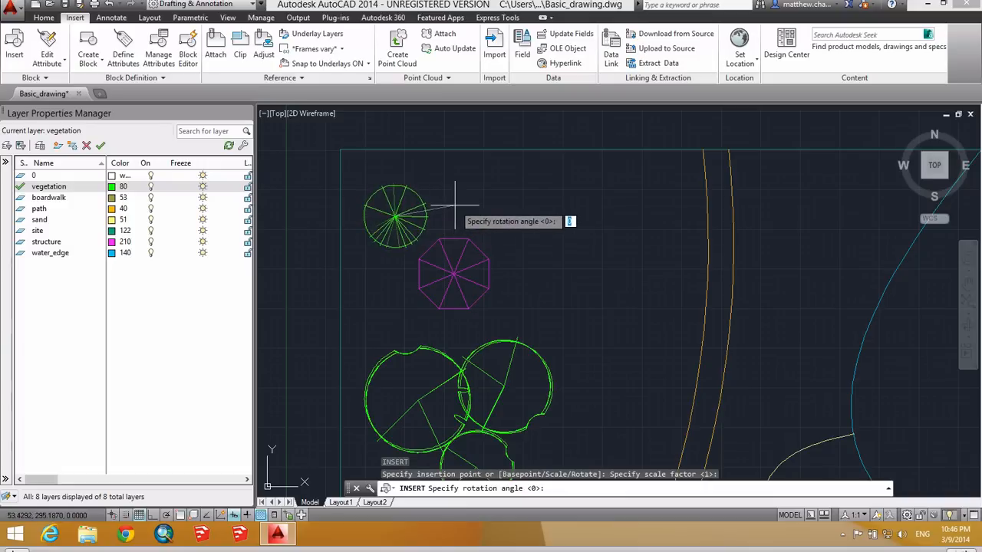
key("Return")
Step: Insert a second, slightly smaller treeEvr block directly north of the magenta octagon, with a different rotation
key("Return")
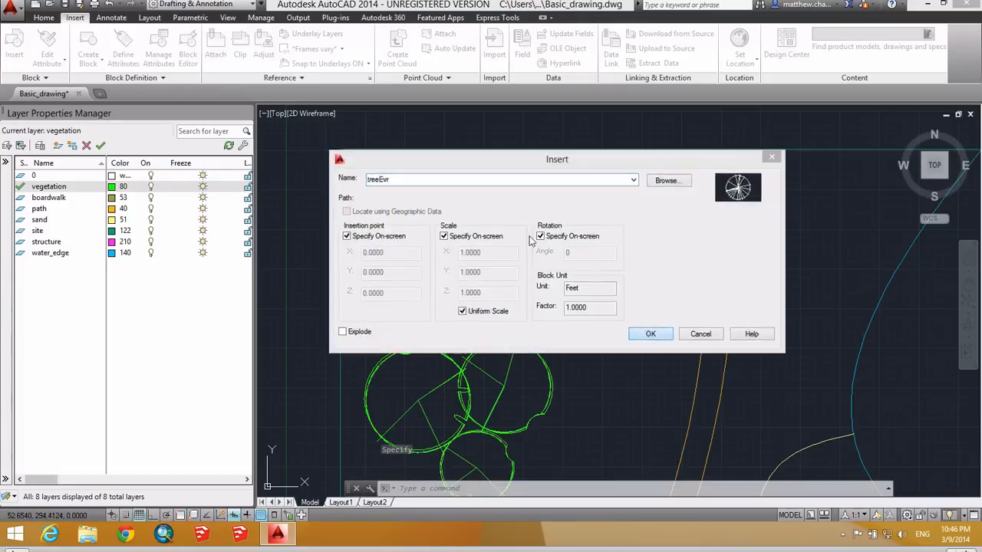
left_click(664, 340)
left_click(453, 207)
key("Return")
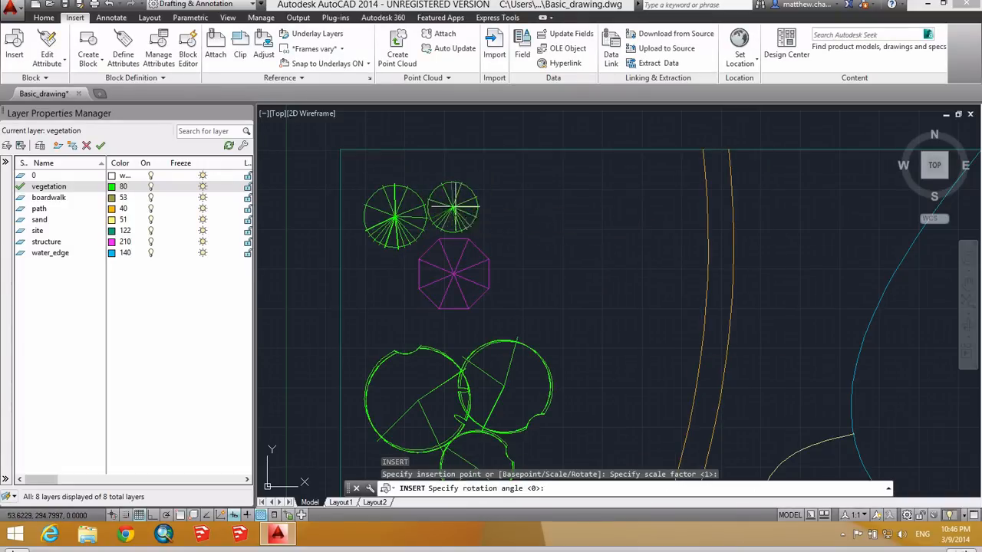
key("Return")
Step: Insert a third treeEvr block just northeast of the magenta octagon, setting its scale and rotation on screen
key("Return")
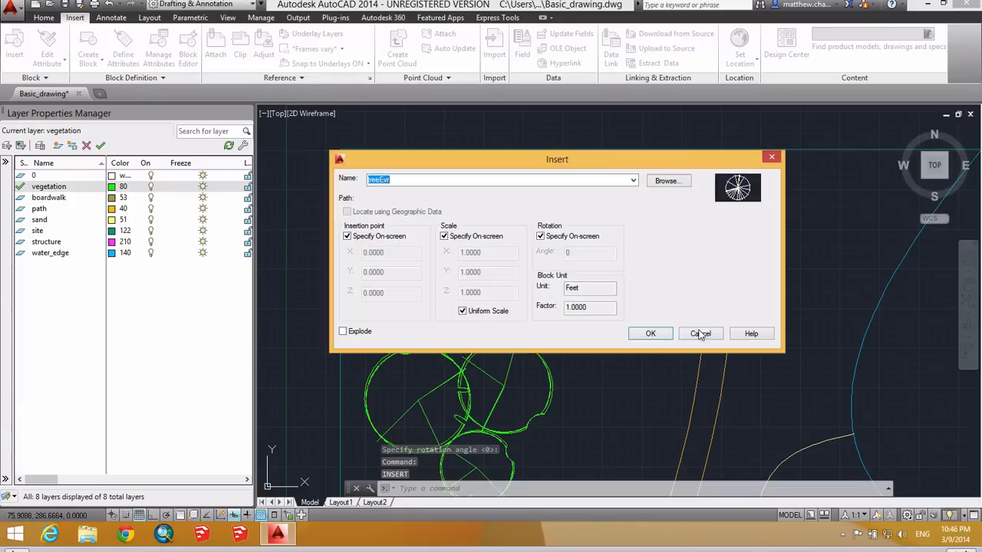
left_click(641, 333)
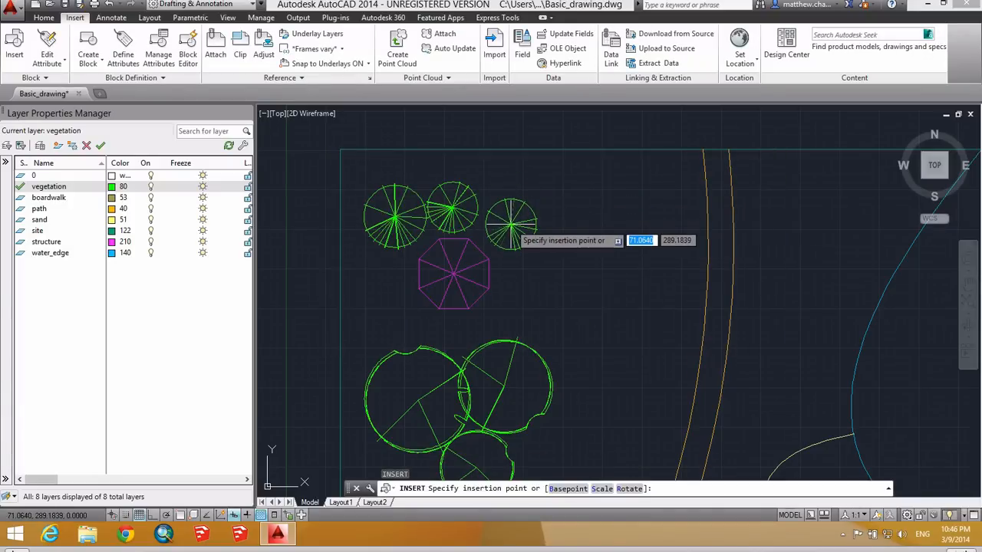
left_click(511, 224)
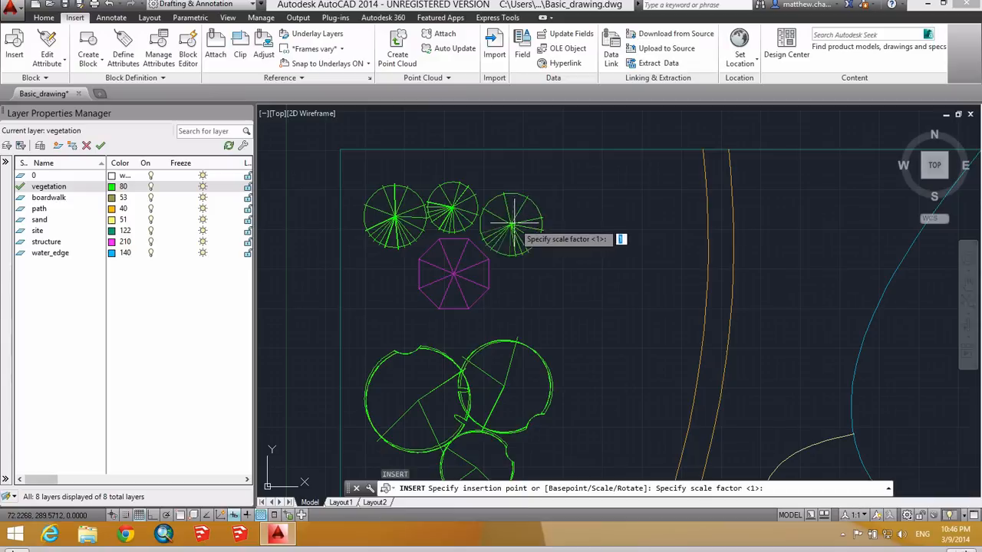
key("Return")
key("Return")
Step: Insert a much smaller treeEvr block east of the three evergreens, between them and the north path
key("Return")
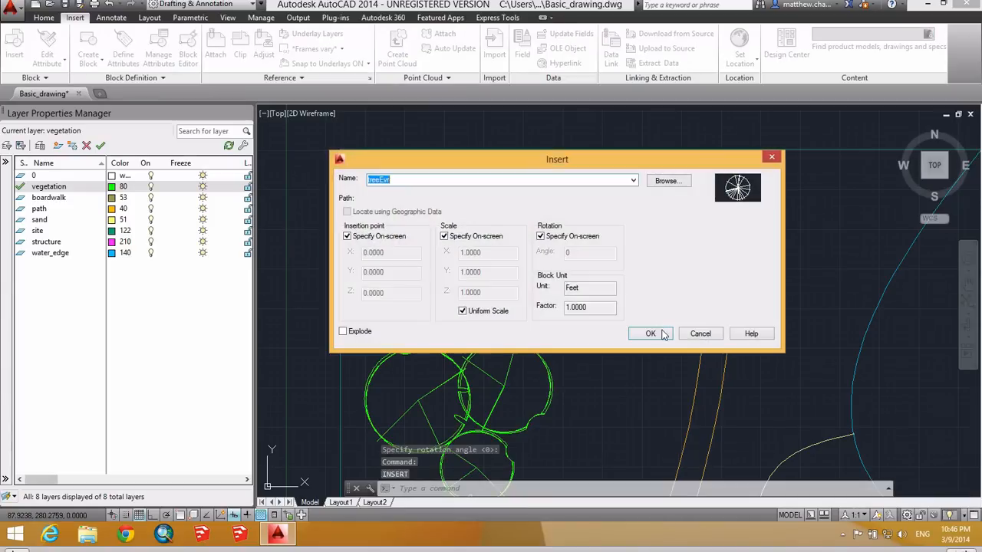
left_click(648, 331)
left_click(588, 204)
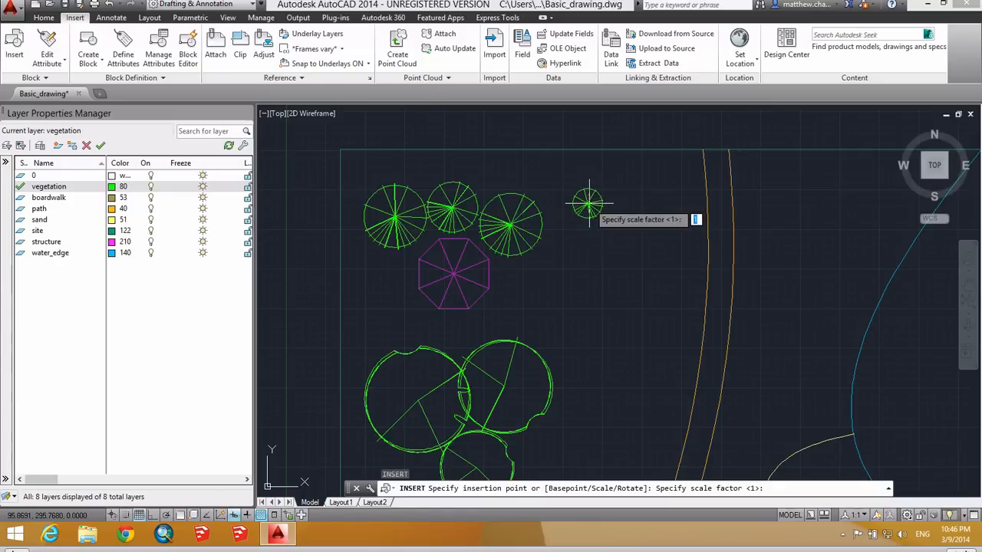
key("Return")
key("Return")
Step: Insert a treeEvr block near the south boundary, just east of the southern deciduous cluster, with scale and rotation set on screen
middle_click_drag(601, 346, 585, 241)
scroll(573, 317, "down", 2)
middle_click_drag(574, 318, 581, 211)
scroll(553, 327, "down", 2)
middle_click_drag(598, 345, 550, 228)
middle_click_drag(620, 324, 579, 283)
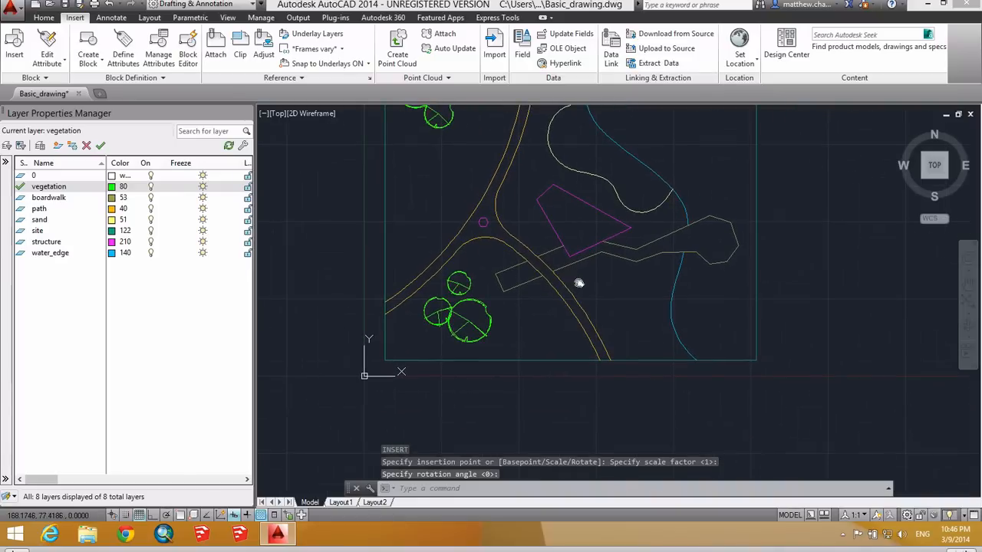
key("Return")
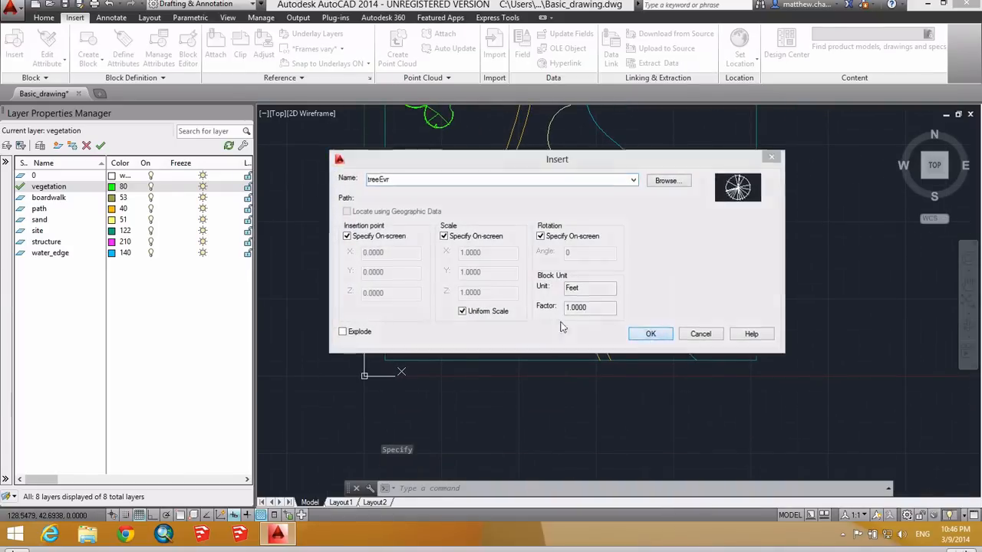
key("Return")
left_click(528, 314)
key("Return")
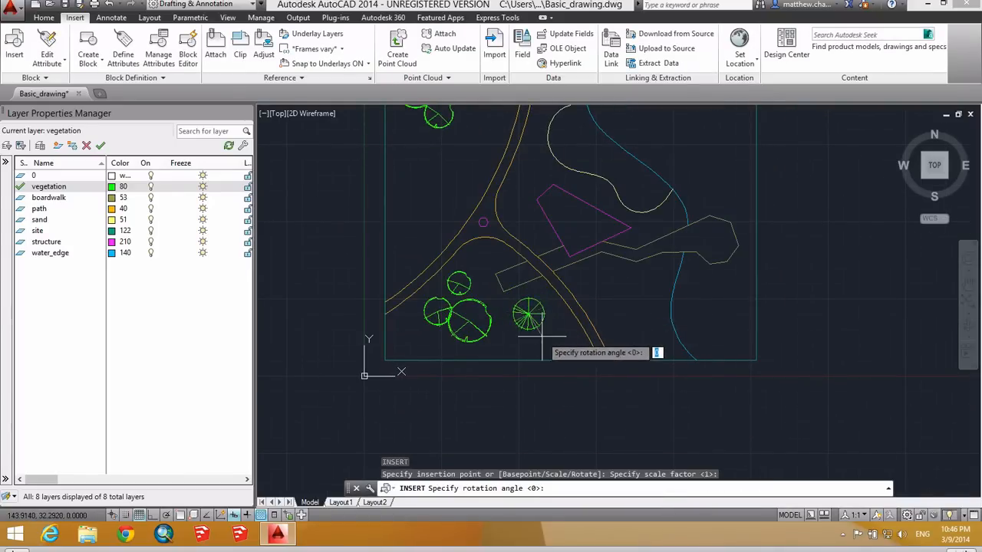
key("Return")
Step: Add a larger treeEvr block overlapping the southern evergreen on its southeast side, next to the path
key("Return")
key("Return")
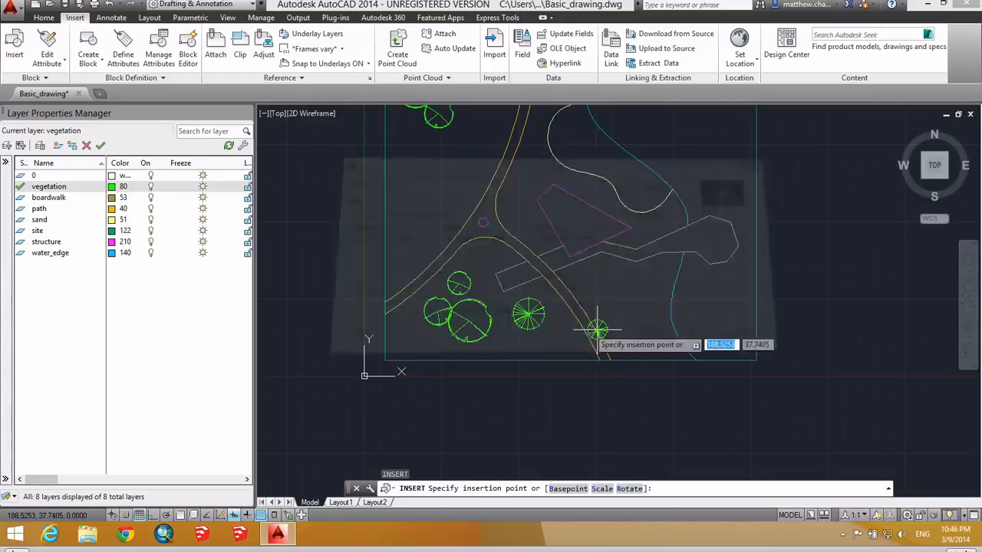
left_click(553, 328)
key("Return")
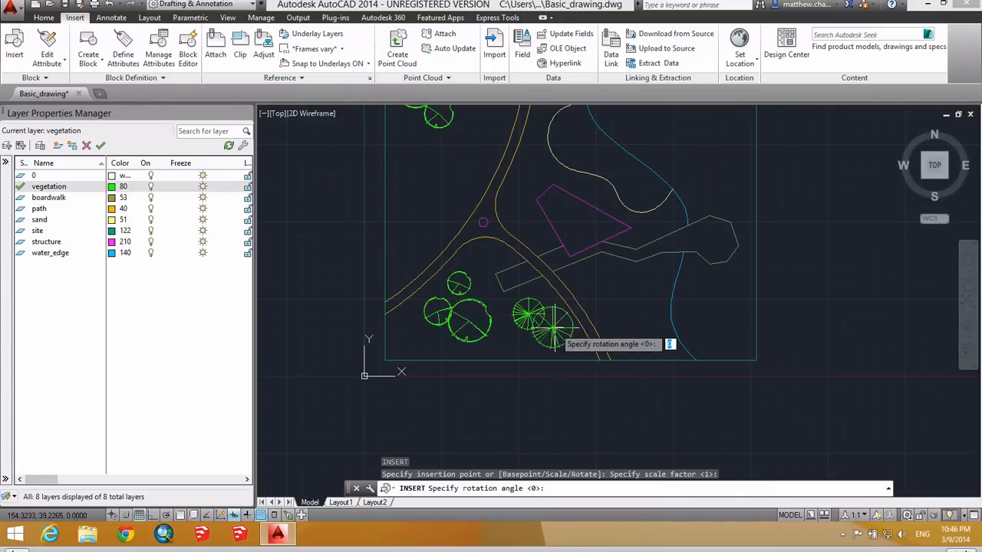
key("Return")
Step: Insert a large treeEvr block near the west boundary, between the northern deciduous cluster and the path junction
scroll(603, 365, "up", 1)
scroll(602, 338, "down", 4)
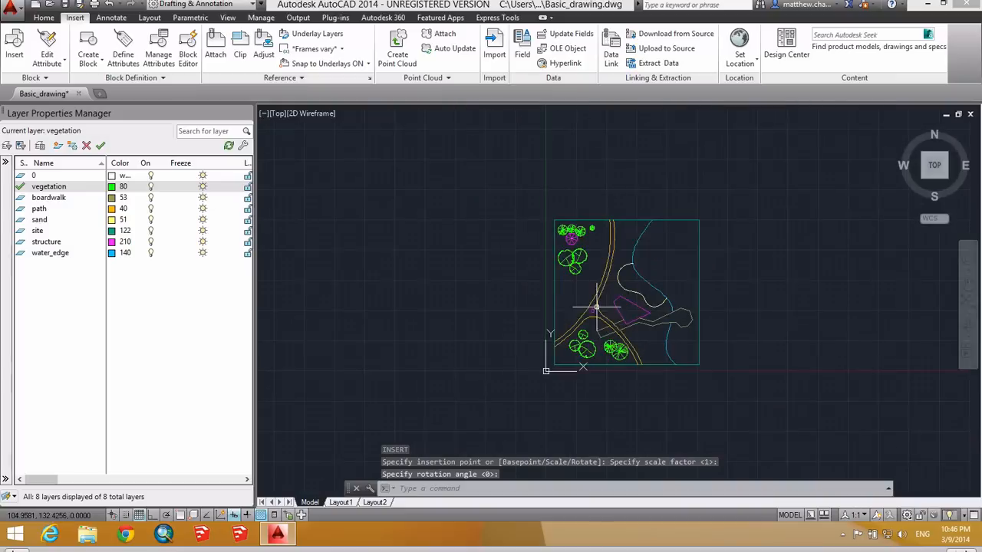
scroll(626, 291, "up", 2)
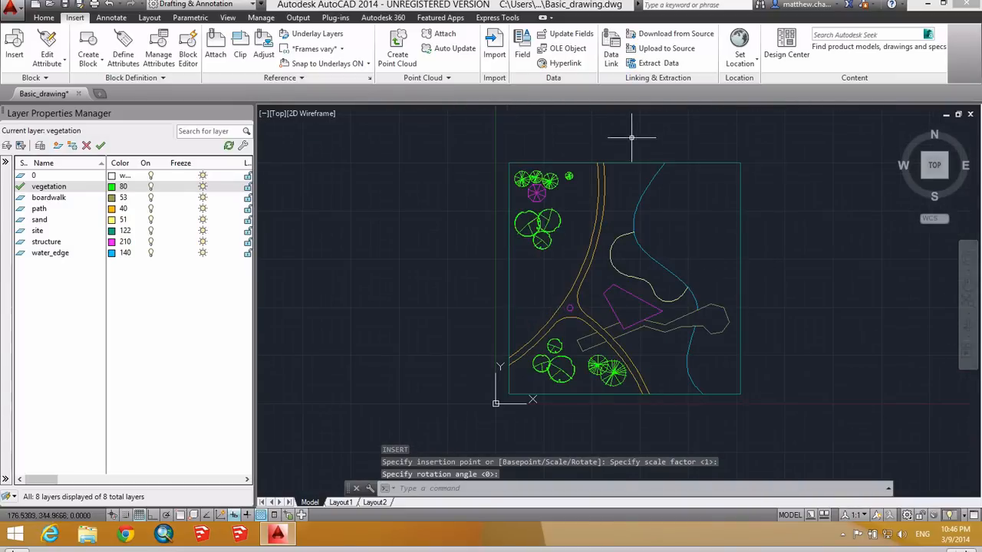
scroll(526, 270, "up", 2)
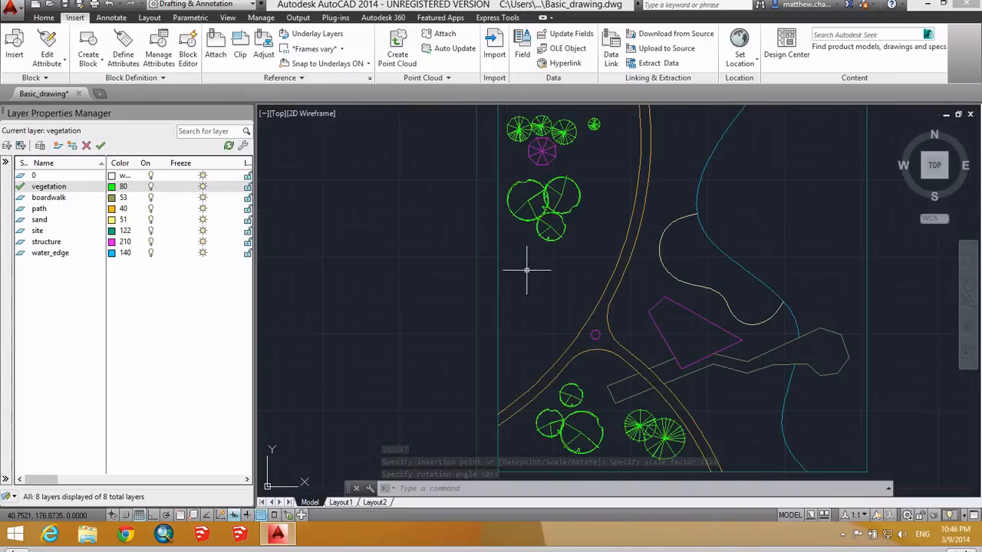
key("Return")
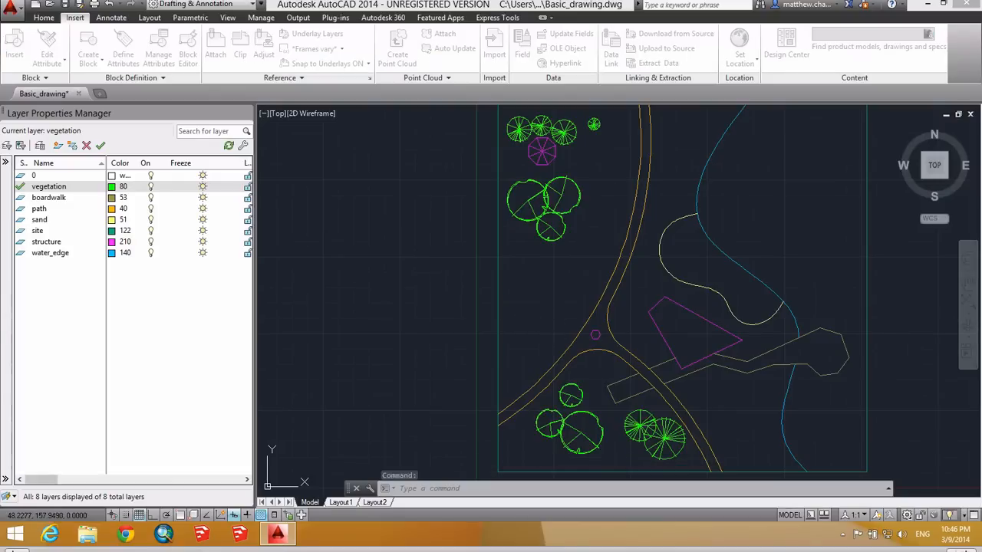
left_click(650, 334)
left_click(528, 302)
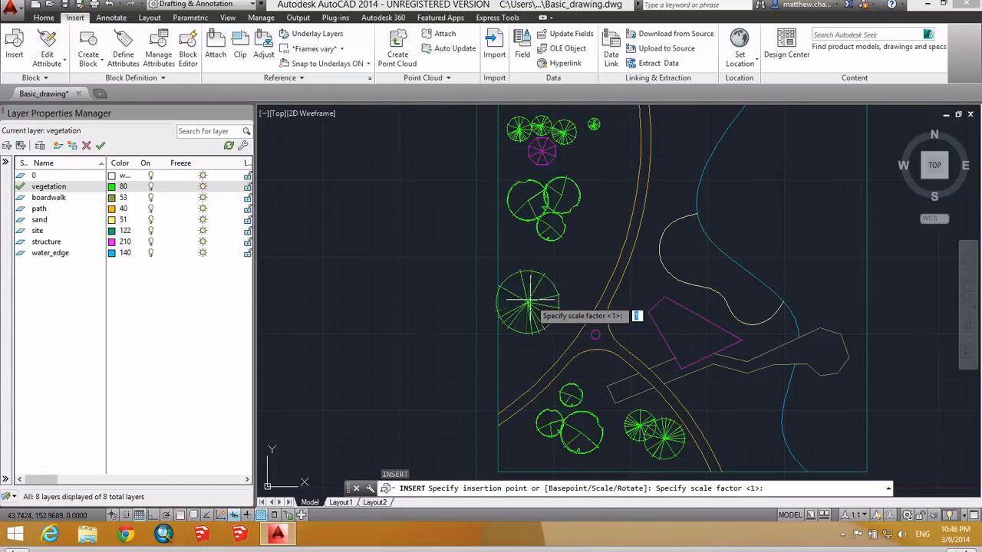
key("Return")
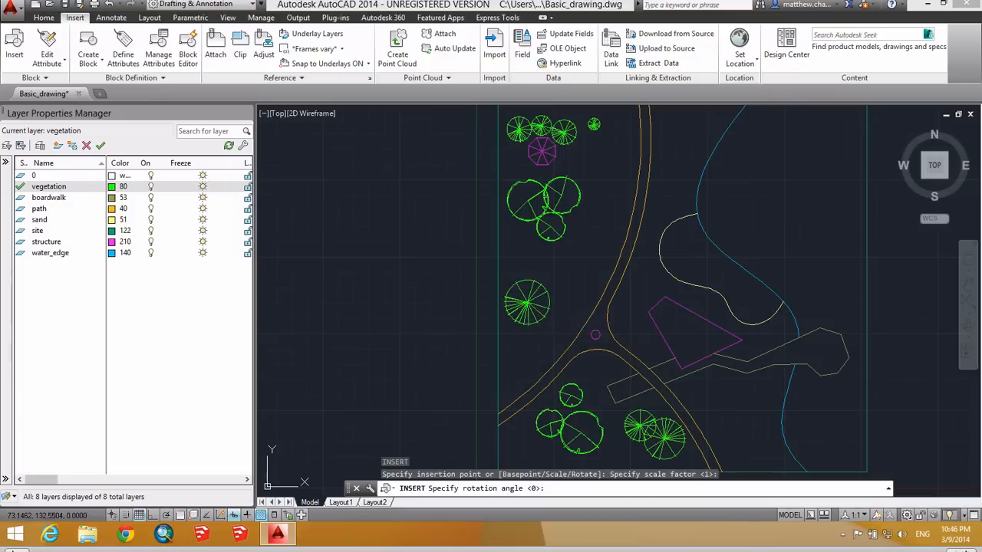
key("Return")
Step: Insert the shrub block with uniform scale where the boardwalk meets the magenta quadrilateral's west side, setting scale and rotation on screen
scroll(588, 285, "up", 3)
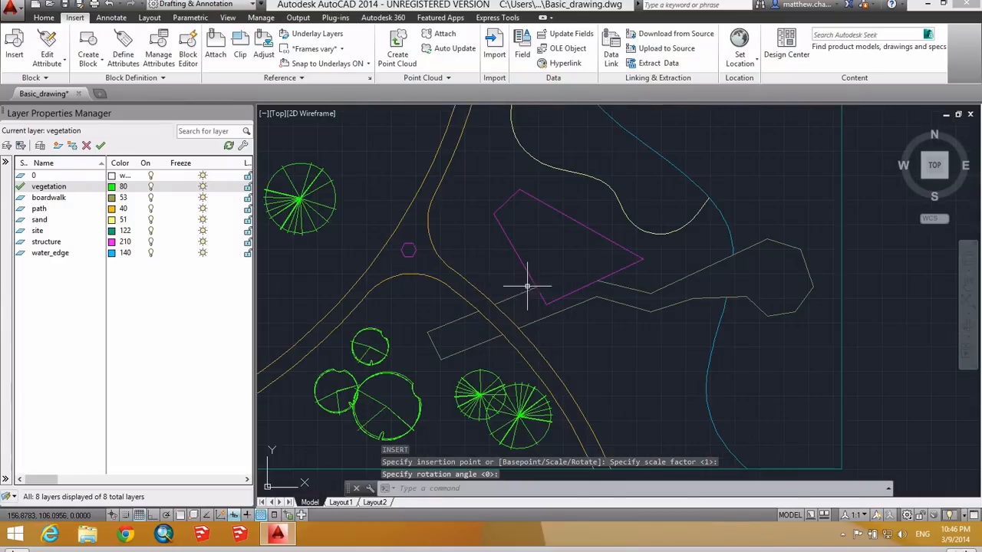
key("Return")
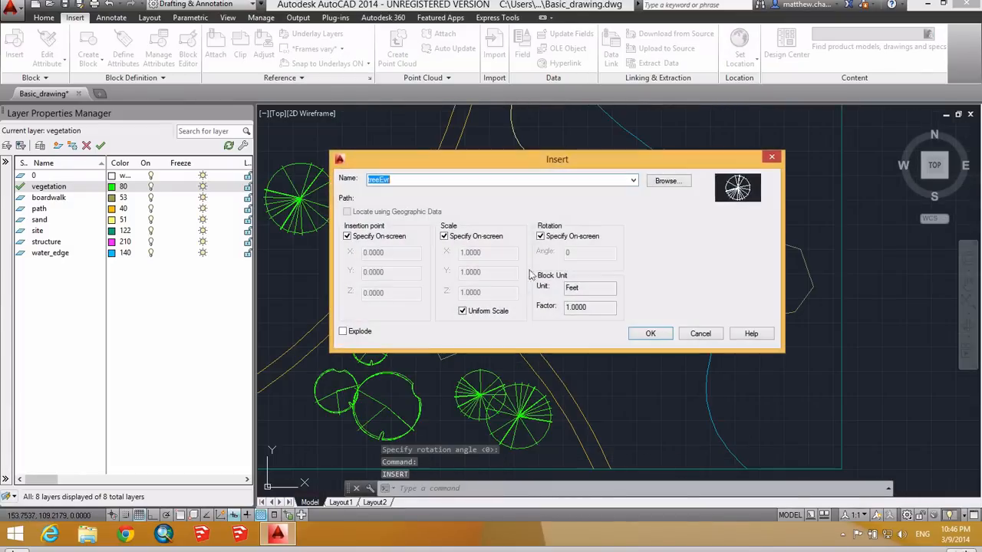
left_click(633, 182)
left_click(392, 192)
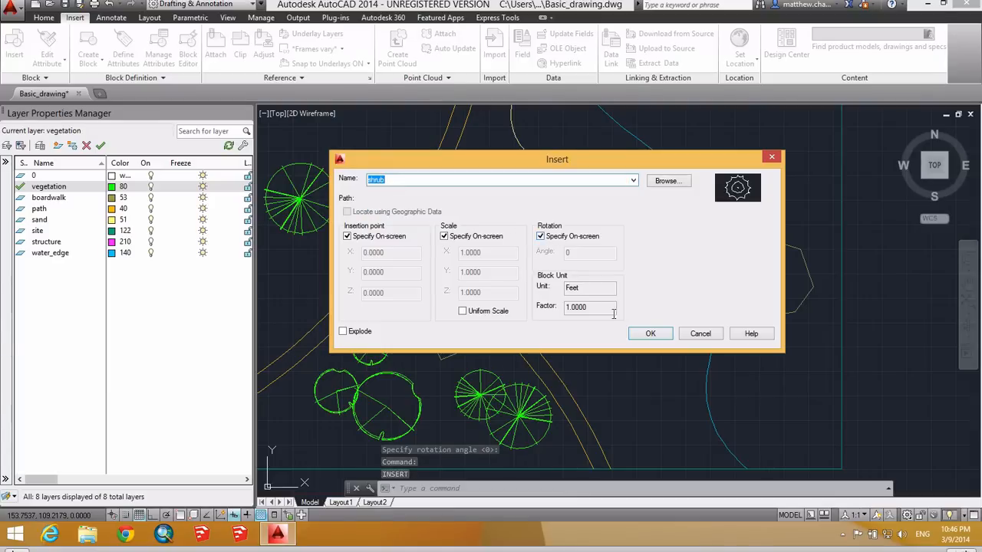
left_click(463, 312)
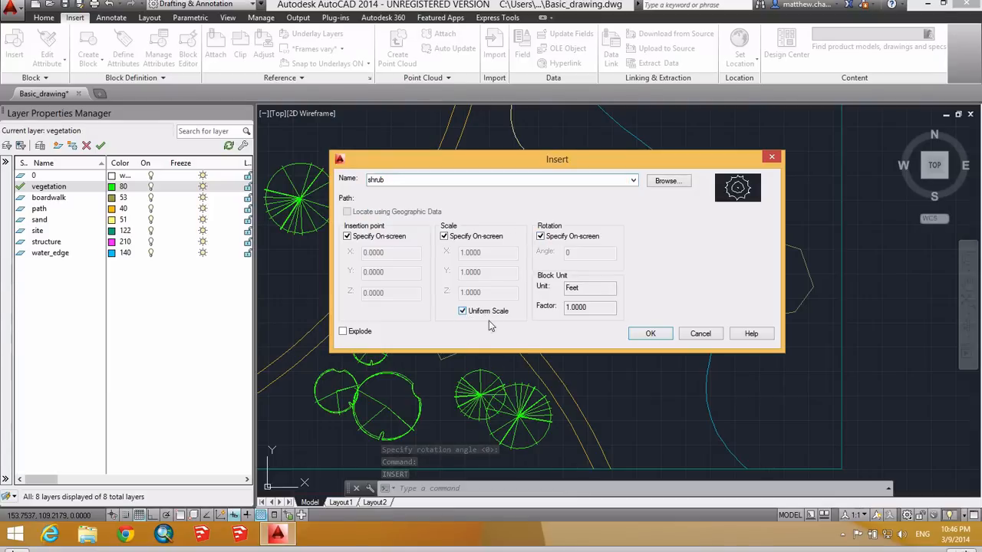
left_click(649, 334)
scroll(507, 283, "up", 4)
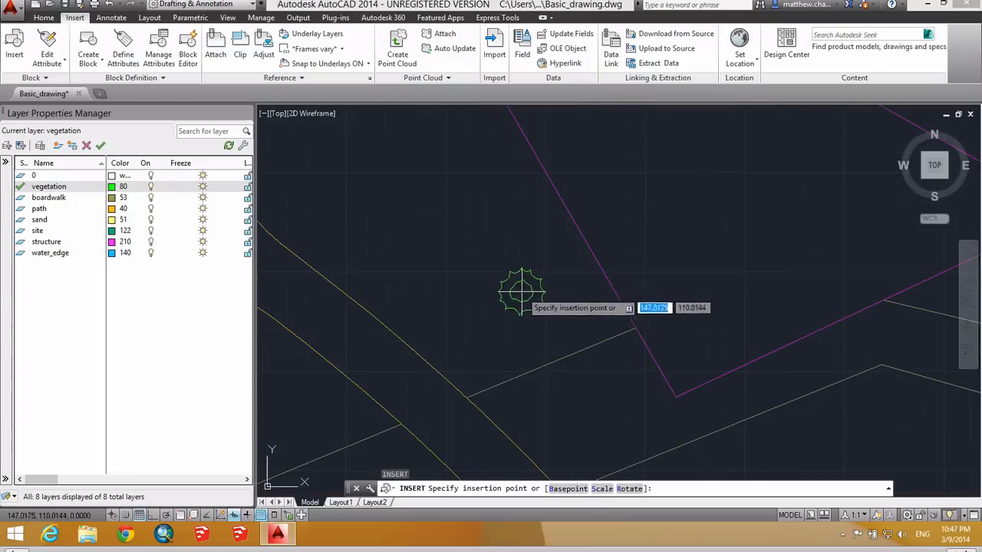
left_click(577, 305)
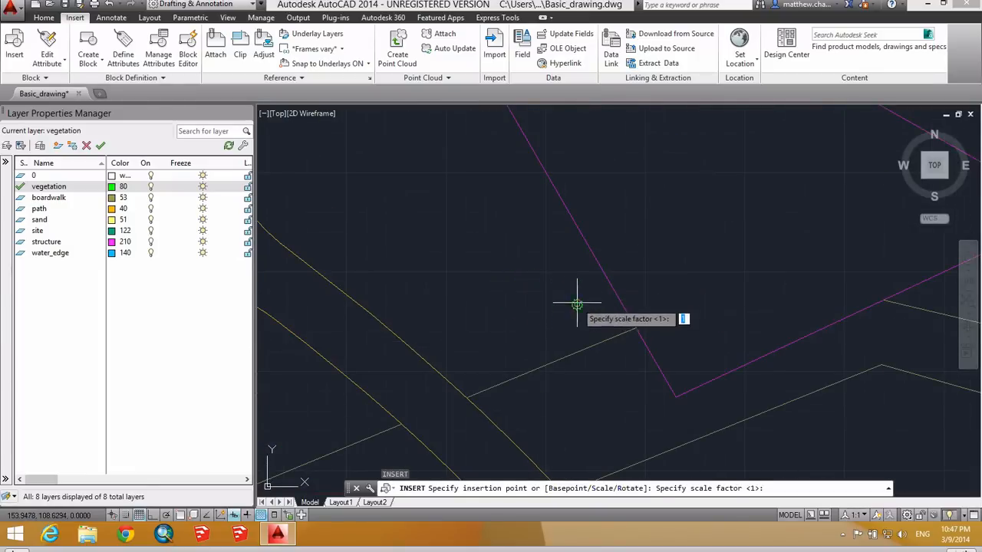
key("Return")
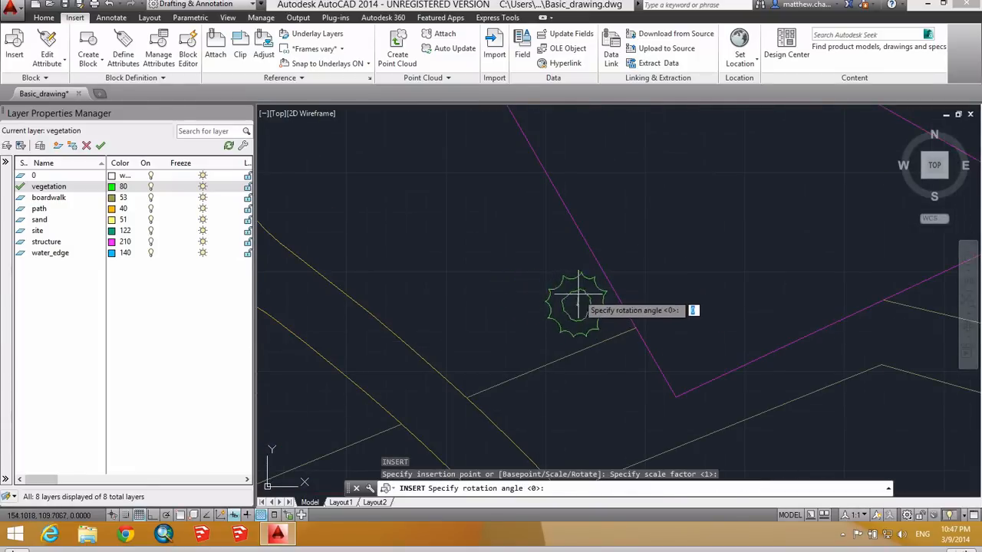
key("Return")
Step: Copy the shrub four times northwestward to form a row along the west side of the magenta quadrilateral
scroll(581, 311, "down", 4)
middle_click_drag(602, 329, 664, 324)
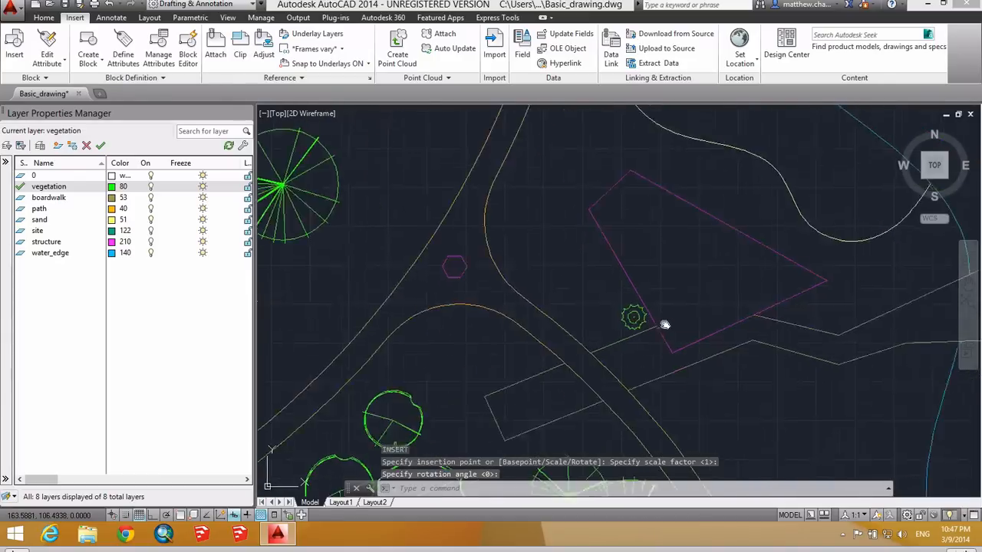
scroll(652, 322, "down", 2)
scroll(644, 315, "up", 5)
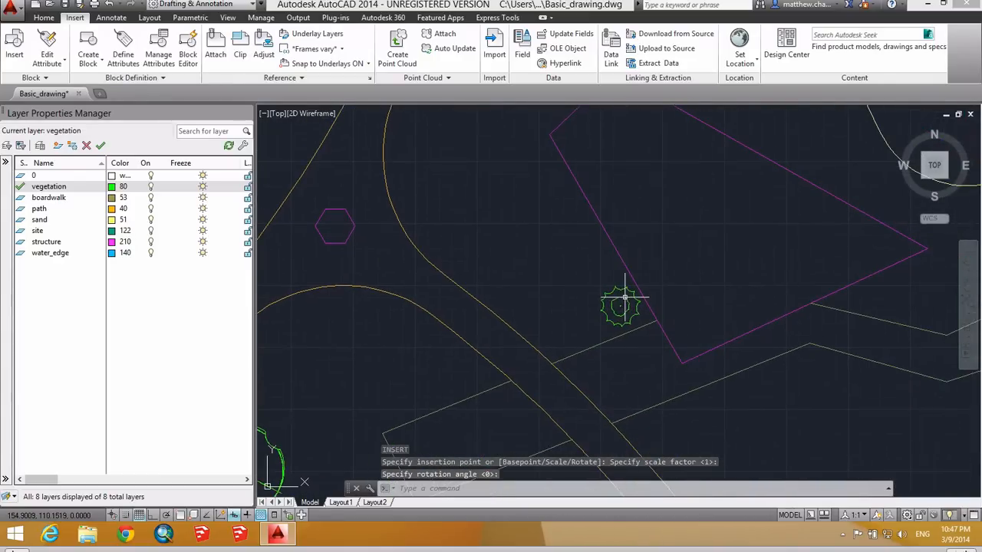
type("COM")
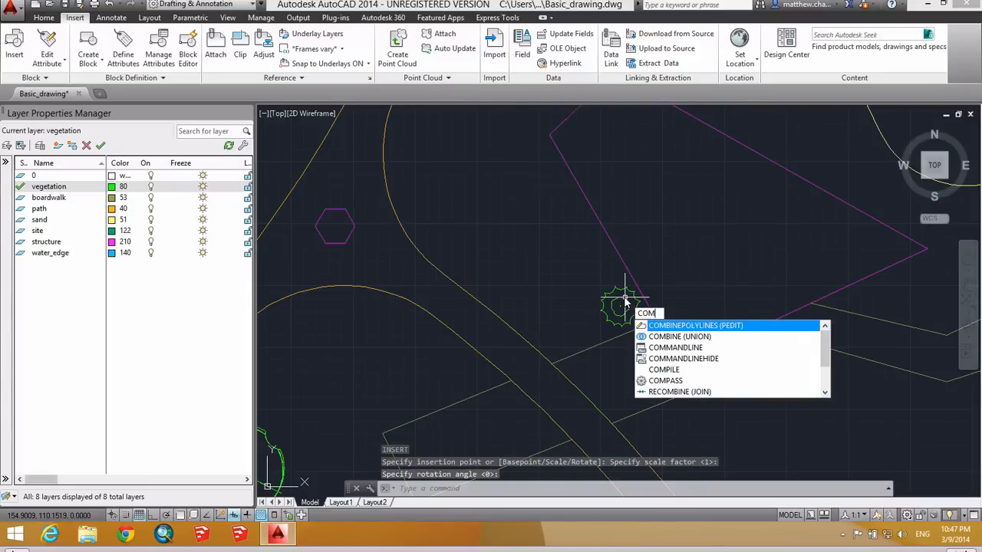
key("BackSpace")
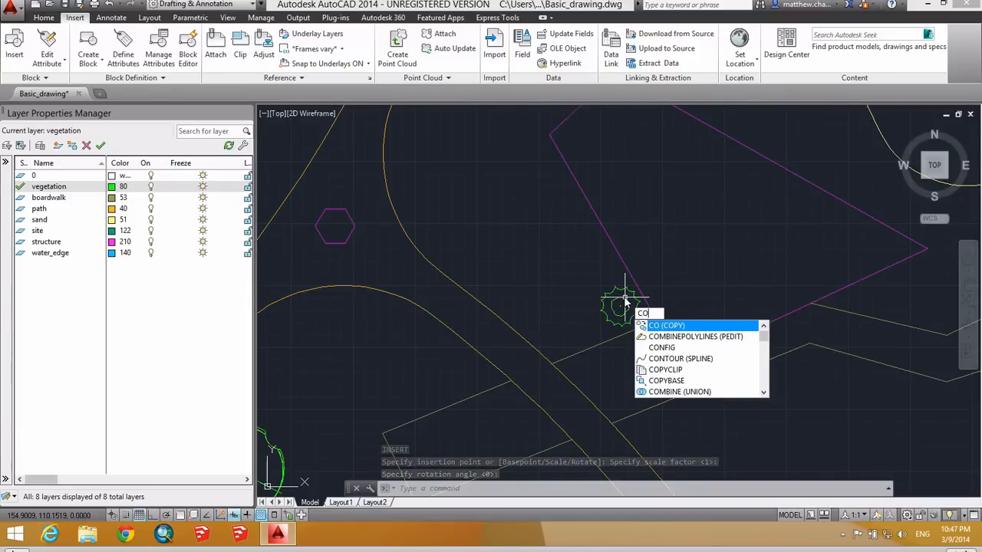
key("Return")
middle_click_drag(624, 299, 554, 351)
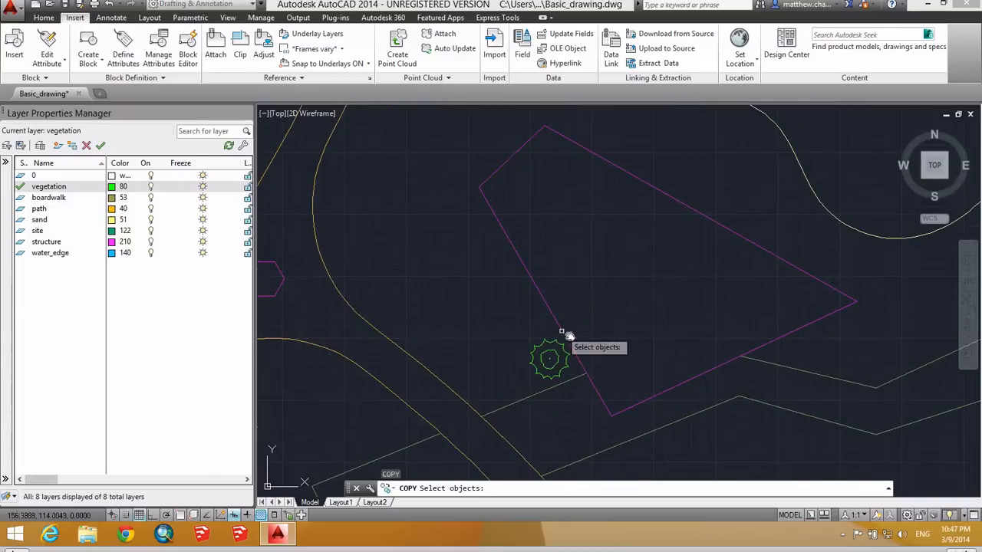
left_click(554, 351)
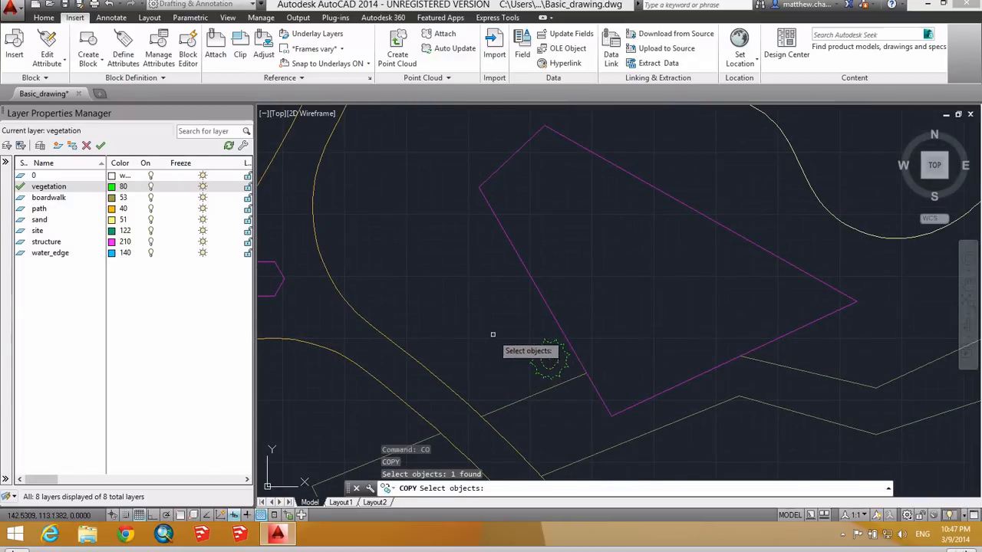
key("Return")
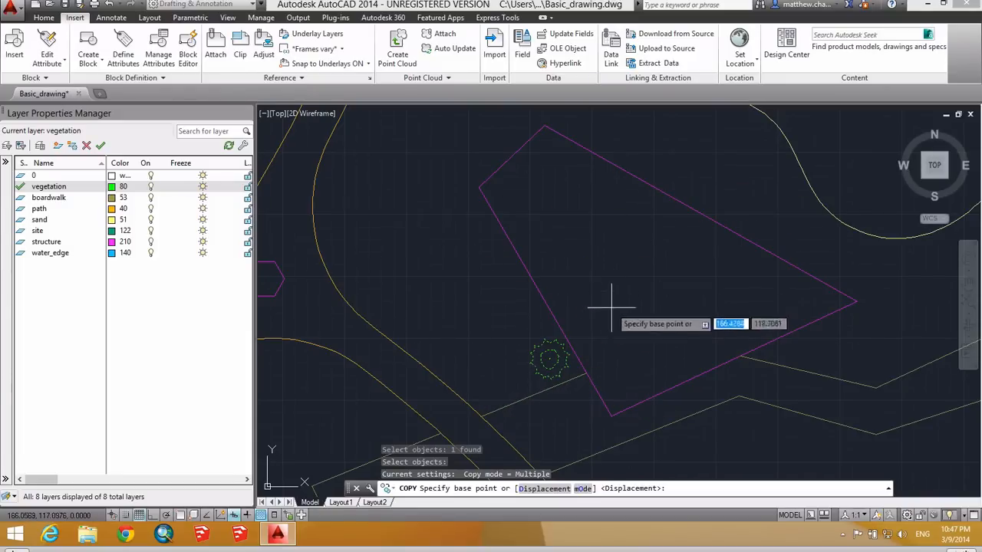
left_click(500, 385)
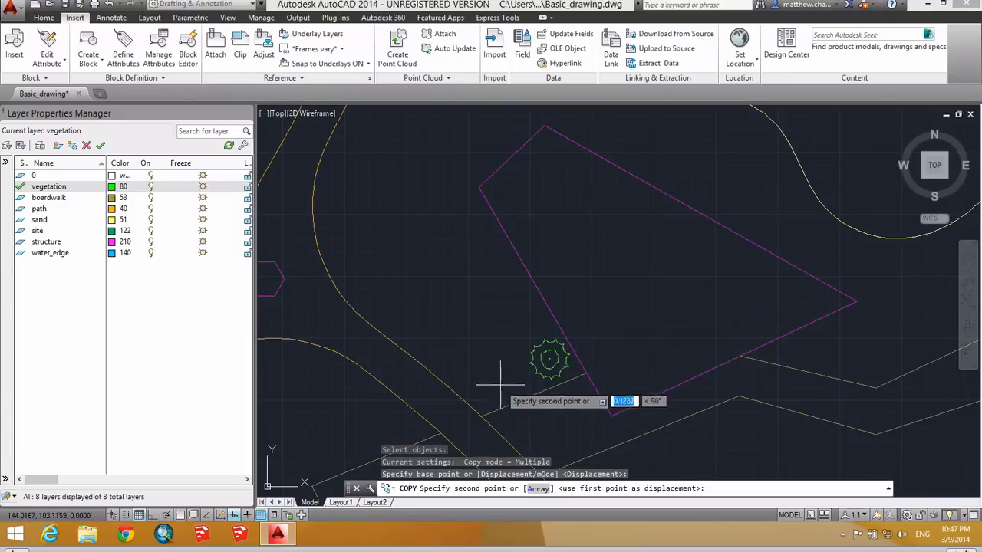
left_click(473, 342)
left_click(452, 309)
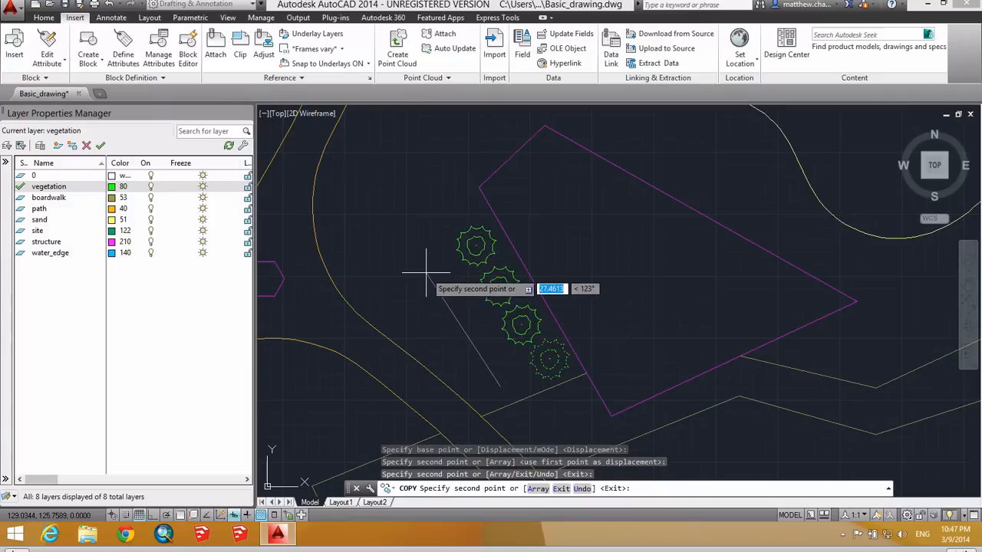
left_click(423, 273)
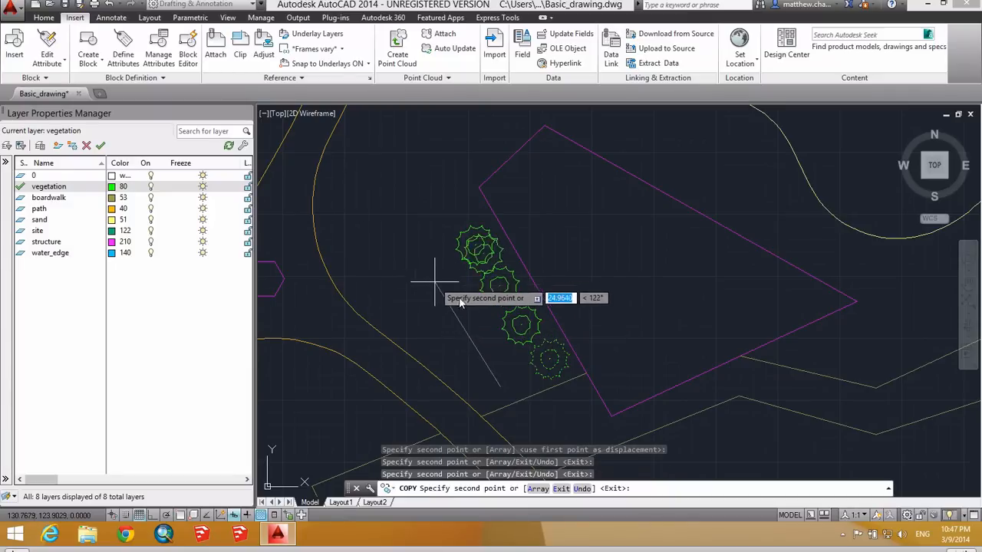
left_click(394, 226)
Step: Copy the shrub three more times on the west side of the shrub row to widen it into a cluster
scroll(507, 314, "down", 2)
middle_click_drag(507, 314, 512, 328)
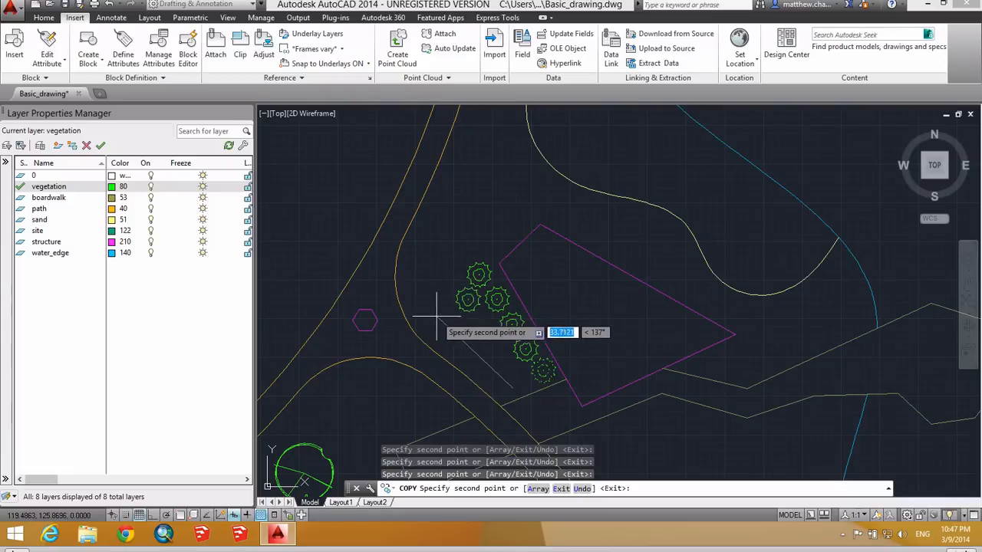
left_click(456, 340)
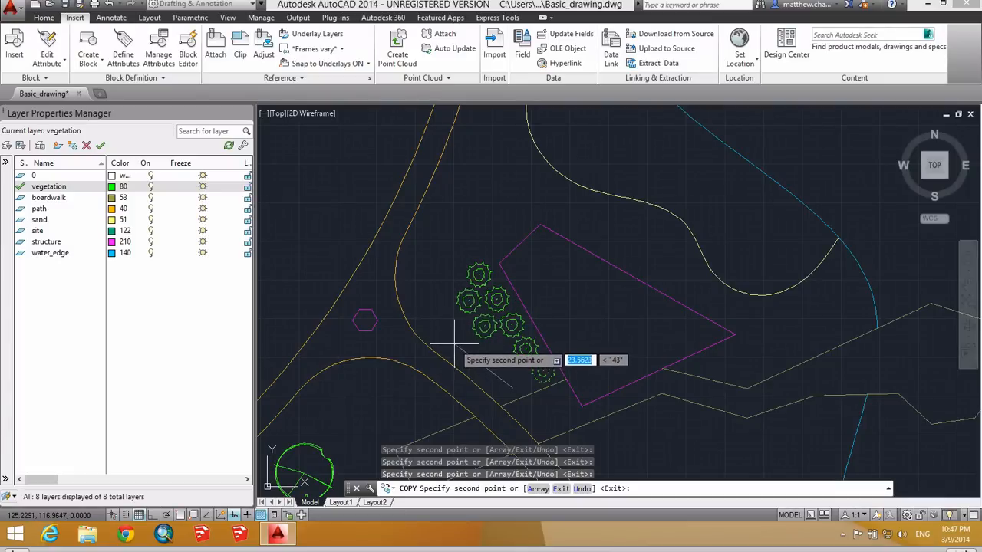
Step: Place three more shrub copies in a row along the south side of the boardwalk, east of the path, and end the copying
scroll(422, 335, "down", 5)
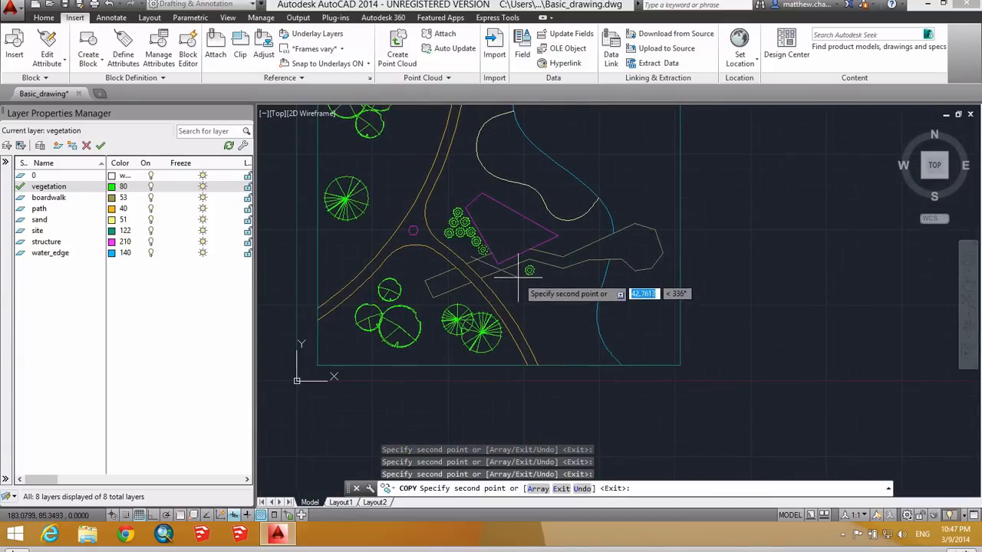
left_click(517, 276)
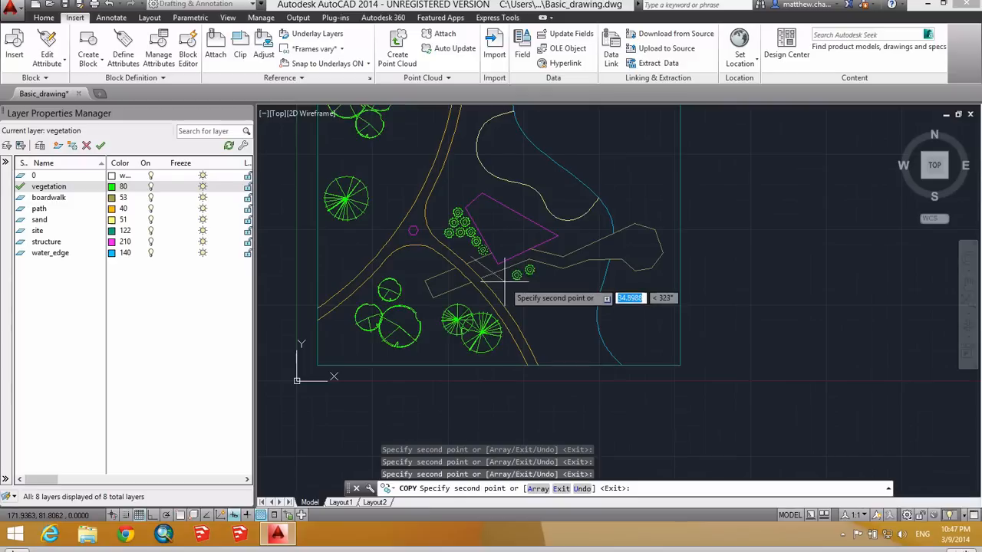
left_click(504, 281)
key("Escape")
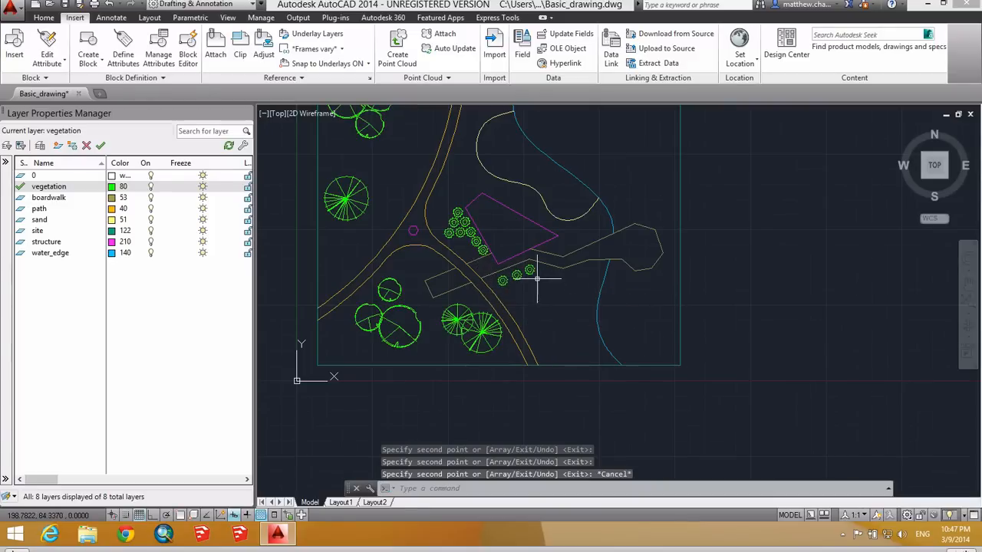
Step: Create a new layer named cat tails
mouse_move(513, 285)
middle_mouse_down()
mouse_move(446, 351)
mouse_move(567, 340)
mouse_move(500, 415)
mouse_move(521, 389)
middle_mouse_up()
mouse_move(466, 250)
middle_mouse_down()
mouse_move(478, 191)
mouse_move(495, 211)
mouse_move(479, 262)
middle_mouse_up()
scroll(495, 211, "down", 2)
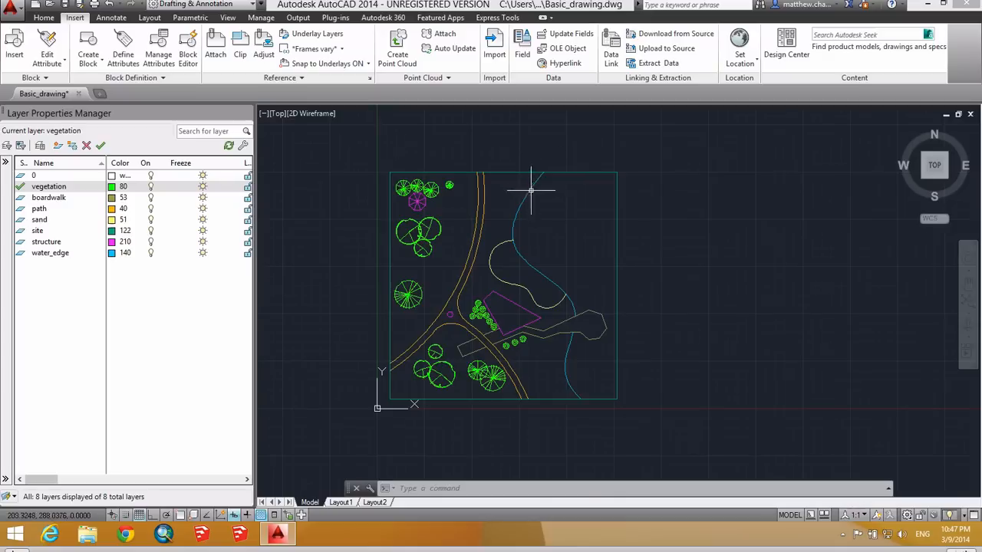
scroll(528, 187, "up", 3)
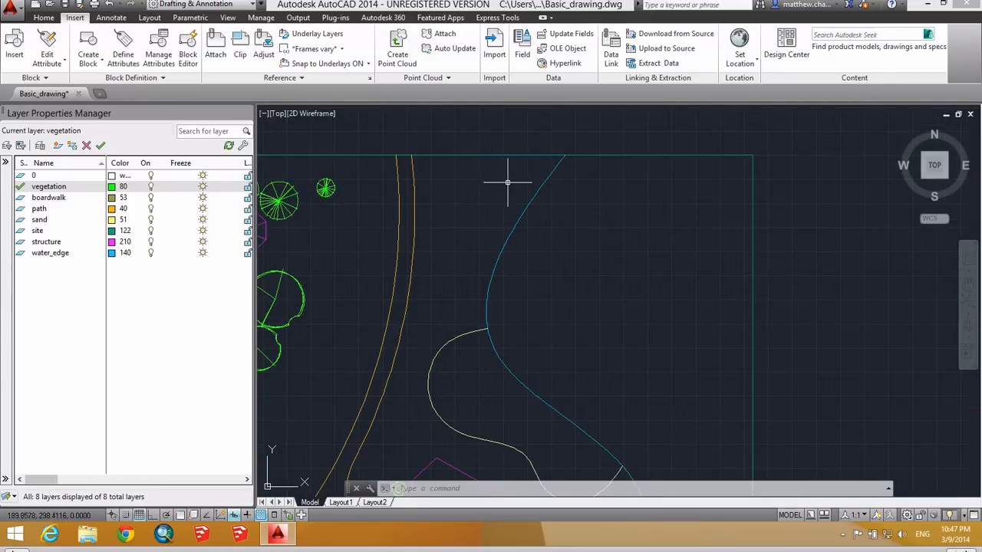
middle_click_drag(516, 181, 461, 206)
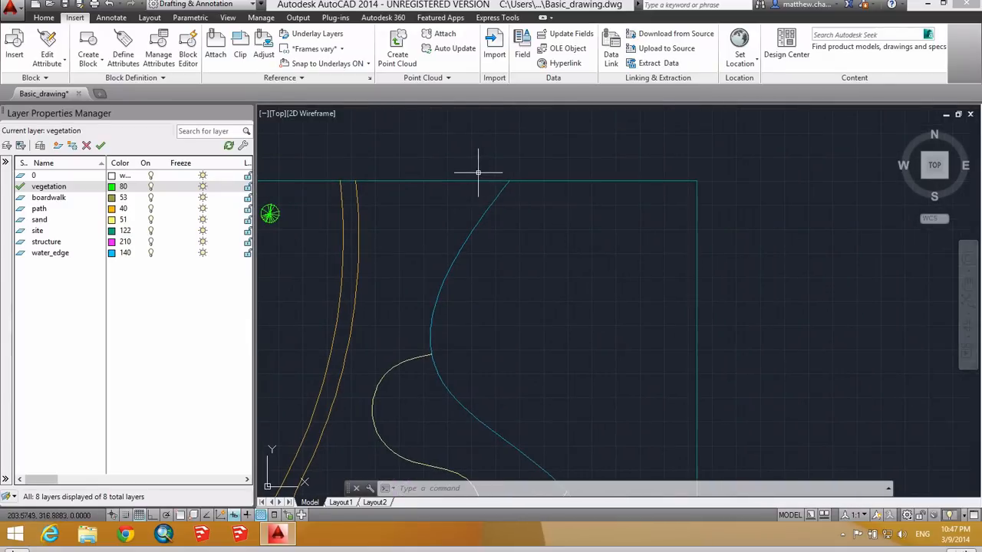
middle_click_drag(478, 173, 473, 175)
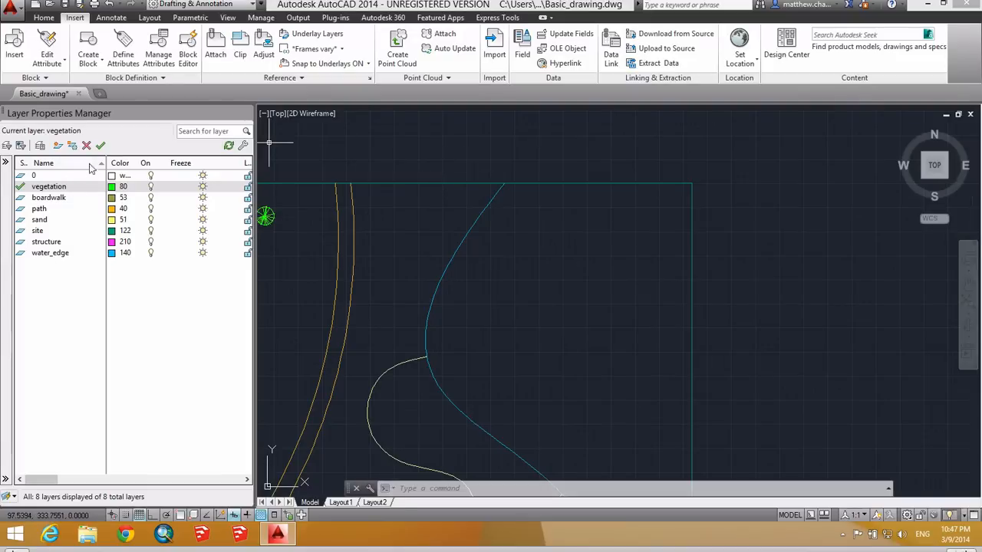
left_click(57, 146)
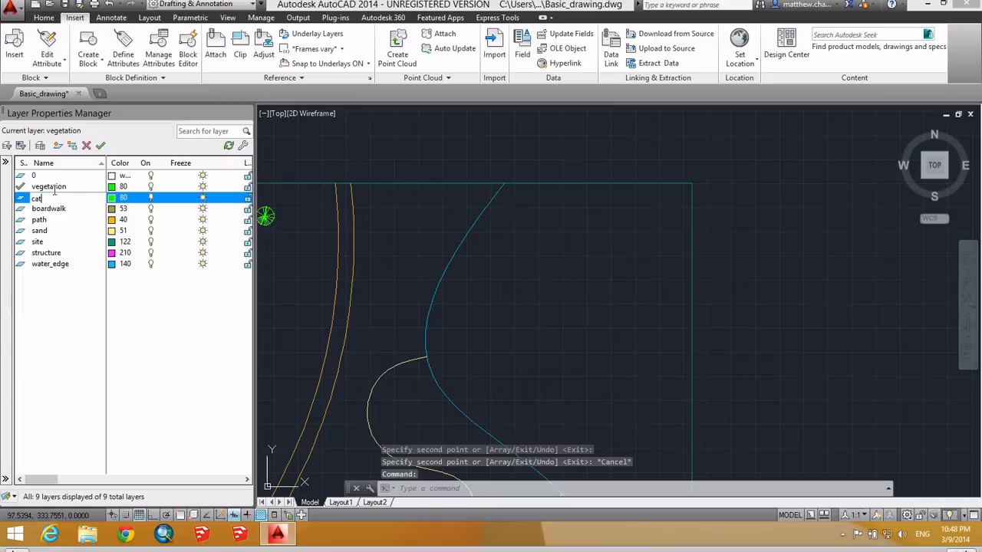
type("cat tails")
key("Return")
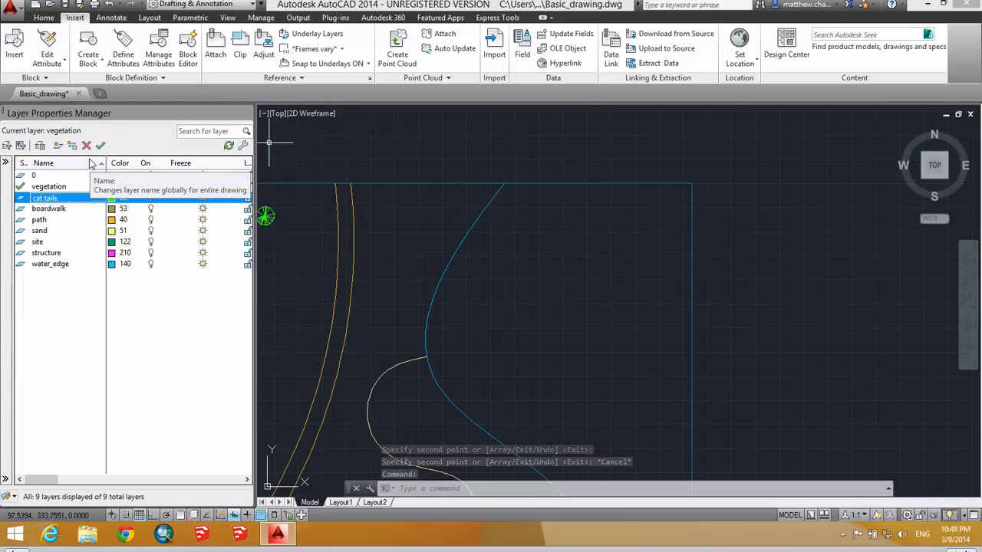
Step: Set the cat tails layer's color to index color 52
left_click(115, 198)
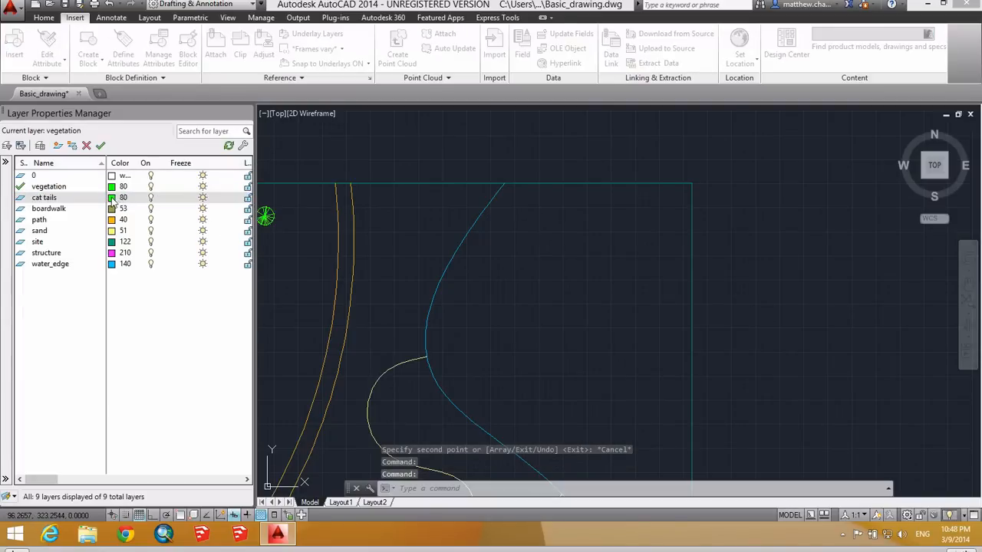
left_click(514, 288)
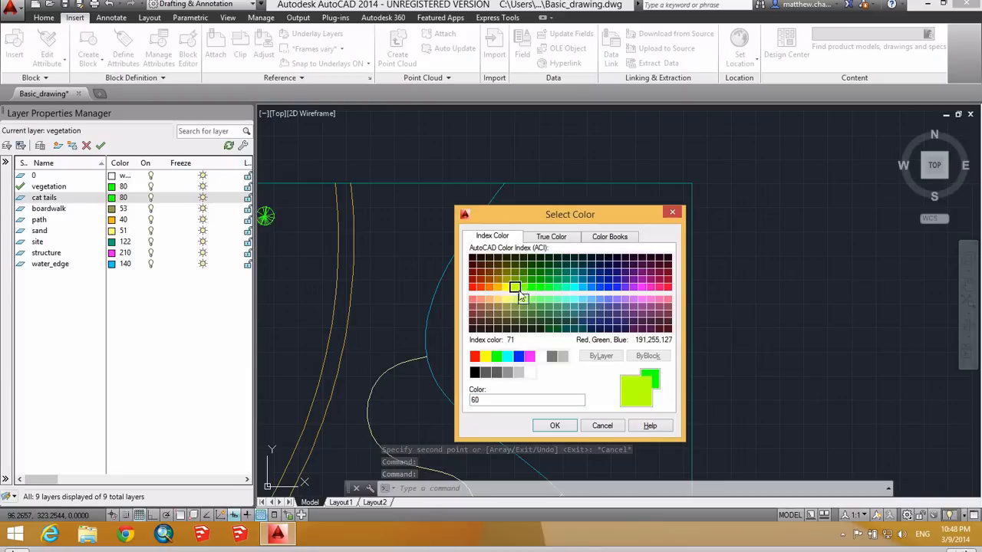
left_click(506, 279)
left_click(541, 426)
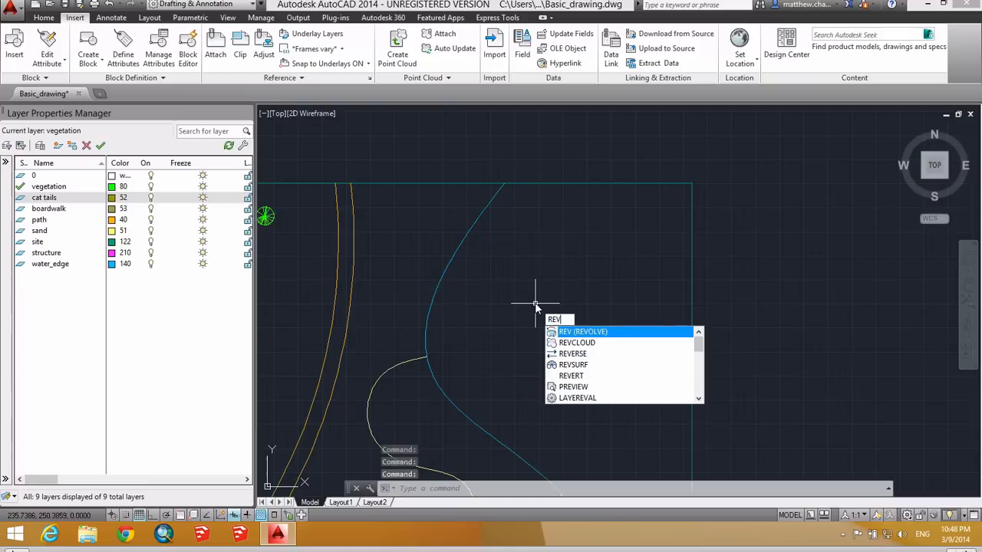
left_click(575, 342)
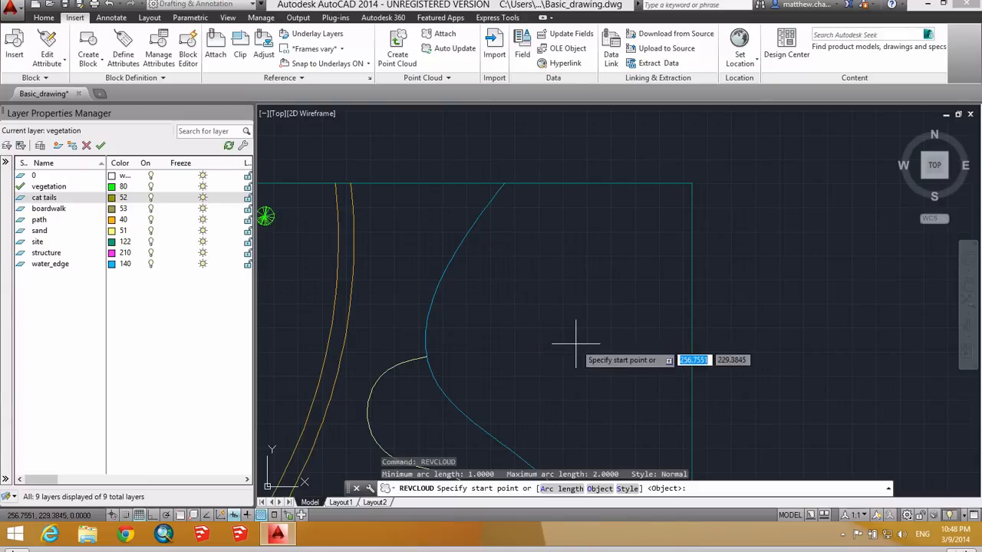
left_click(462, 178)
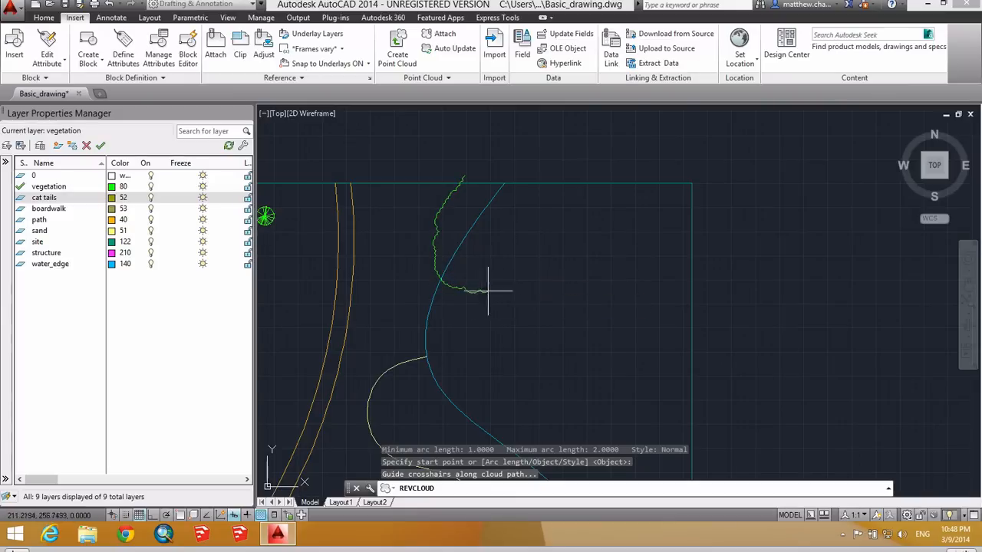
key("Escape")
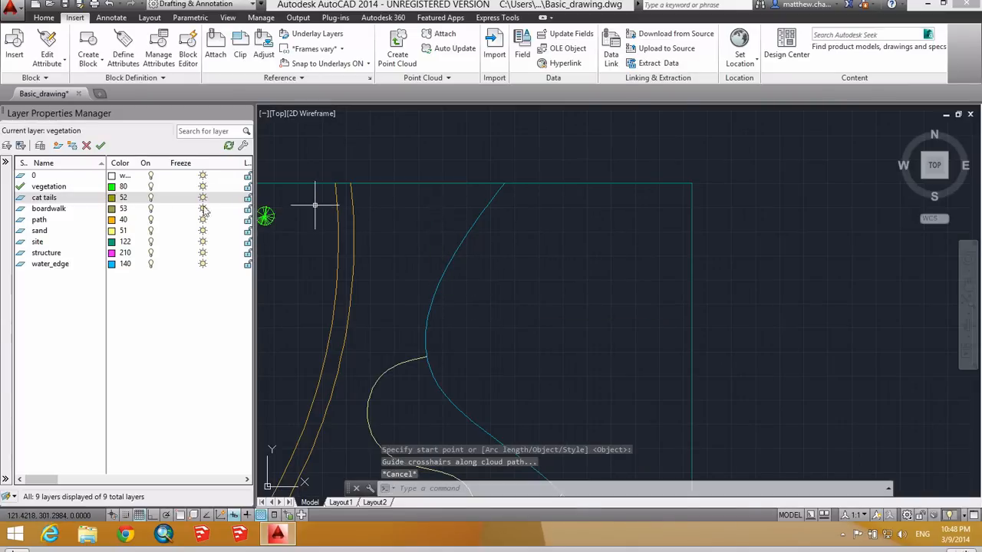
Step: Make the cat tails layer current
left_click(23, 198)
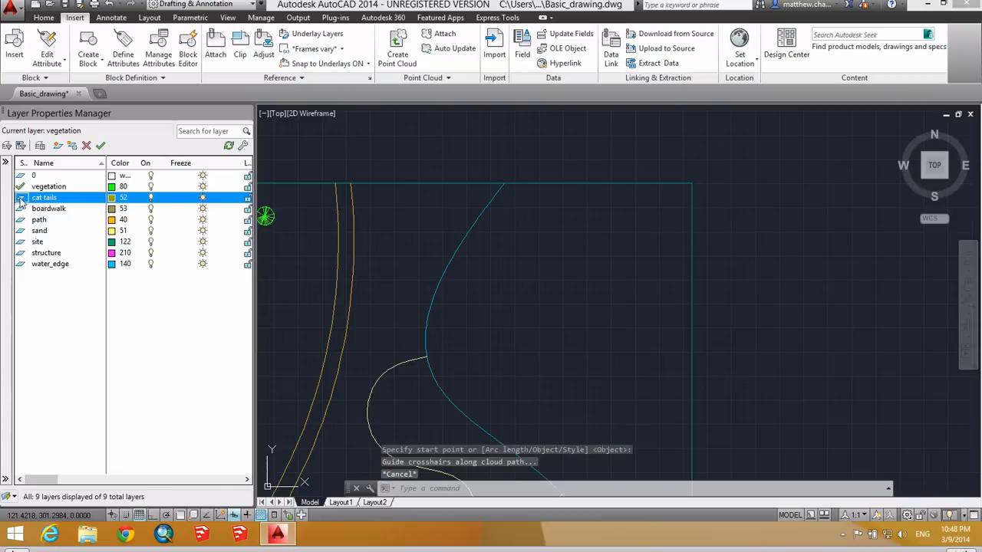
double_click(22, 199)
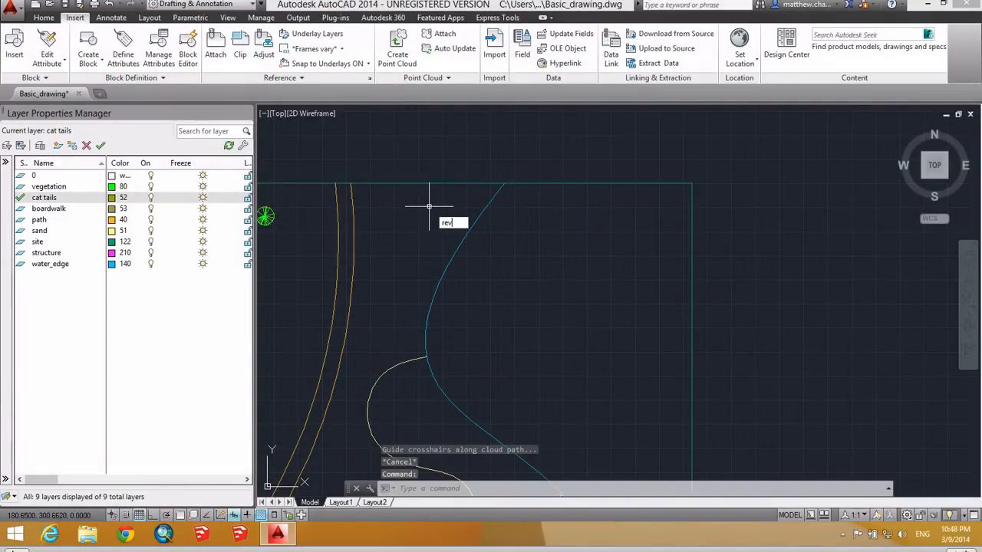
Step: Draw a closed revision cloud around the water edge's northern end with minimum arc length 10 and maximum arc length 15
type("rev")
key("Return")
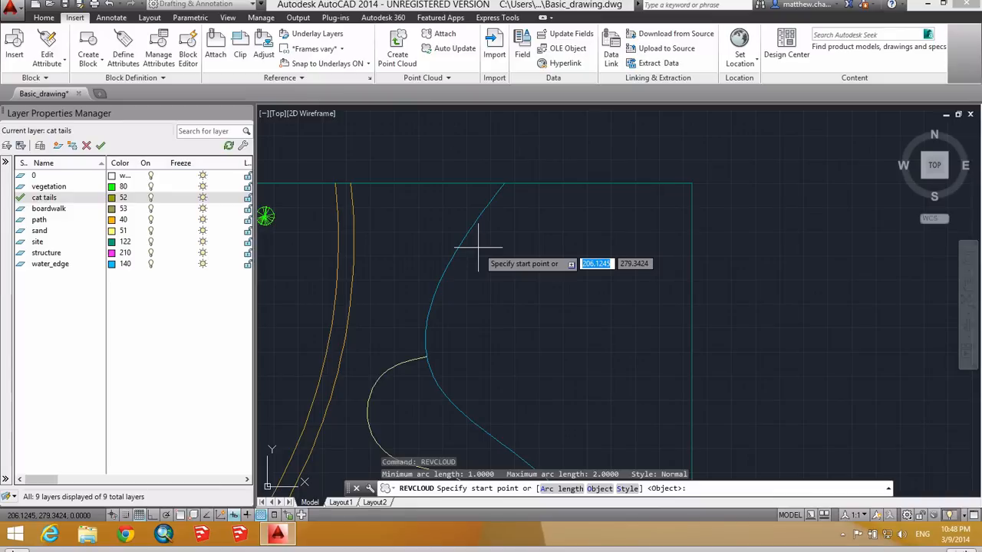
type("a")
key("Return")
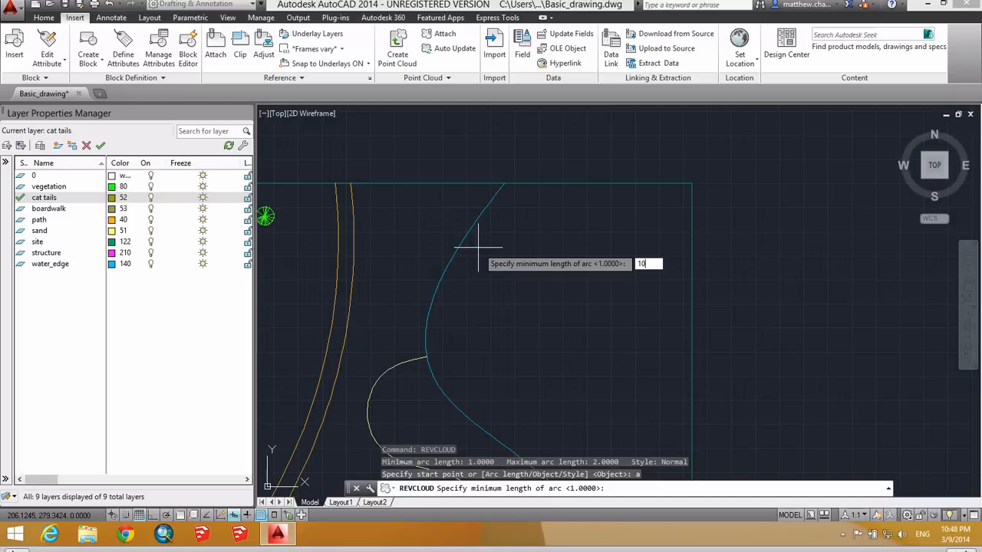
key("Return")
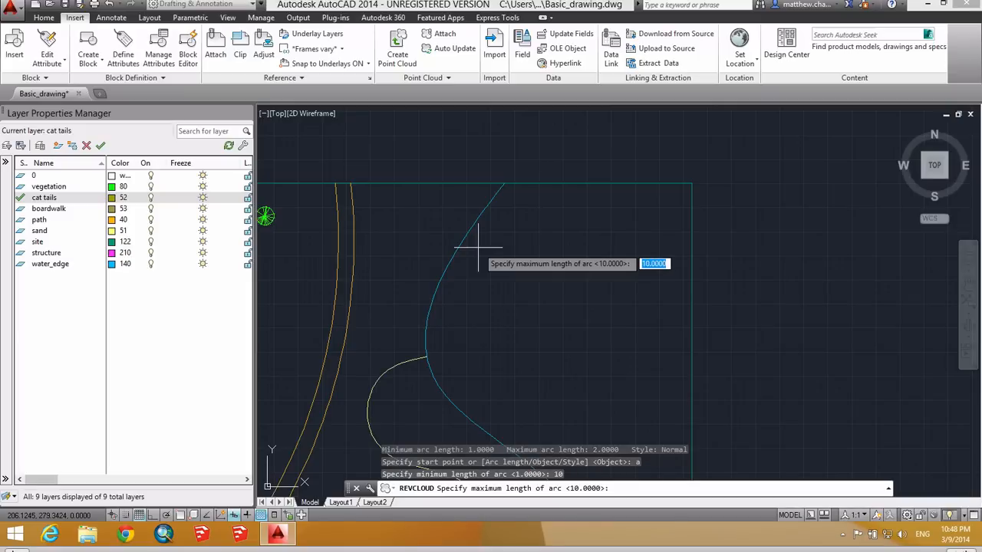
type("15")
key("Return")
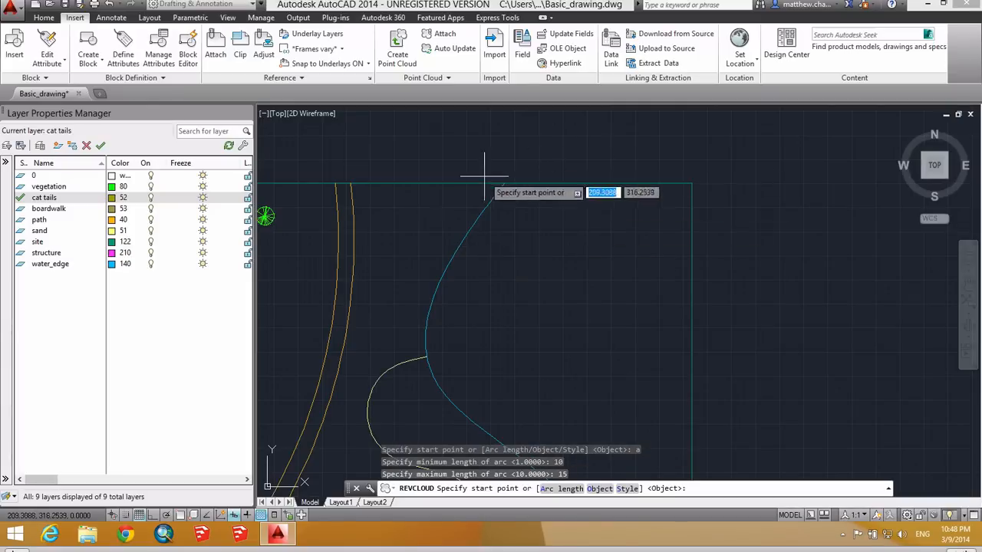
left_click(470, 161)
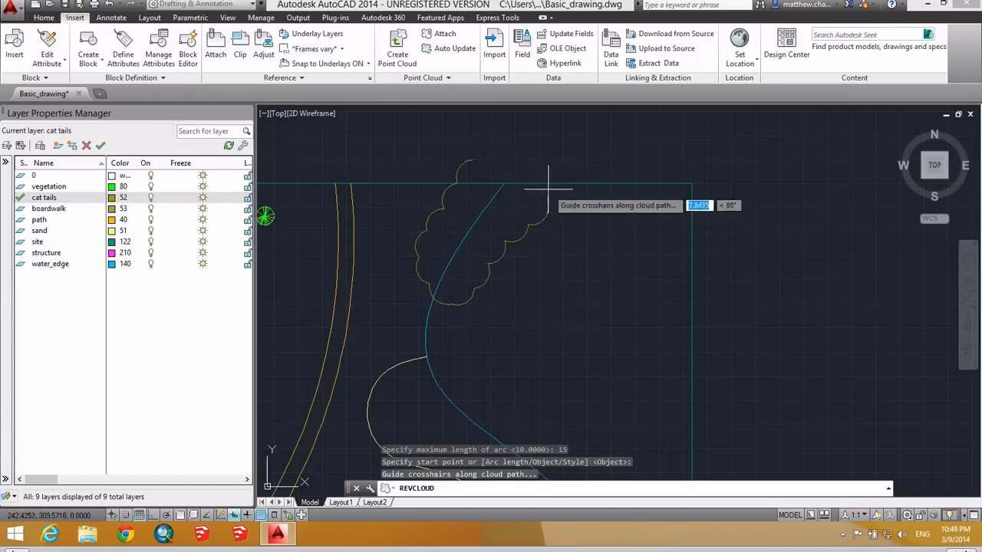
left_click(484, 153)
Step: Erase the revision cloud at the water edge's northern end
scroll(516, 170, "down", 4)
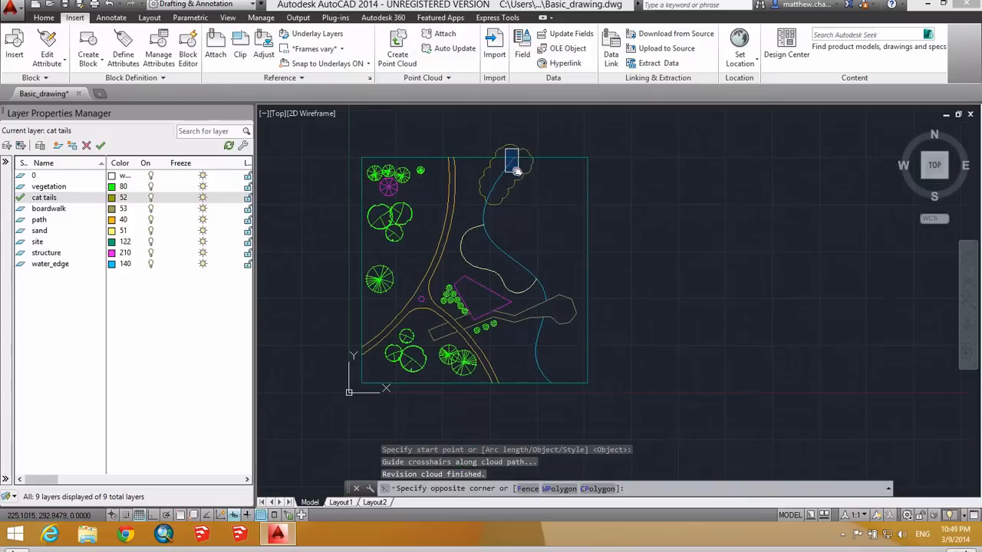
key("Escape")
scroll(508, 180, "up", 4)
type("E")
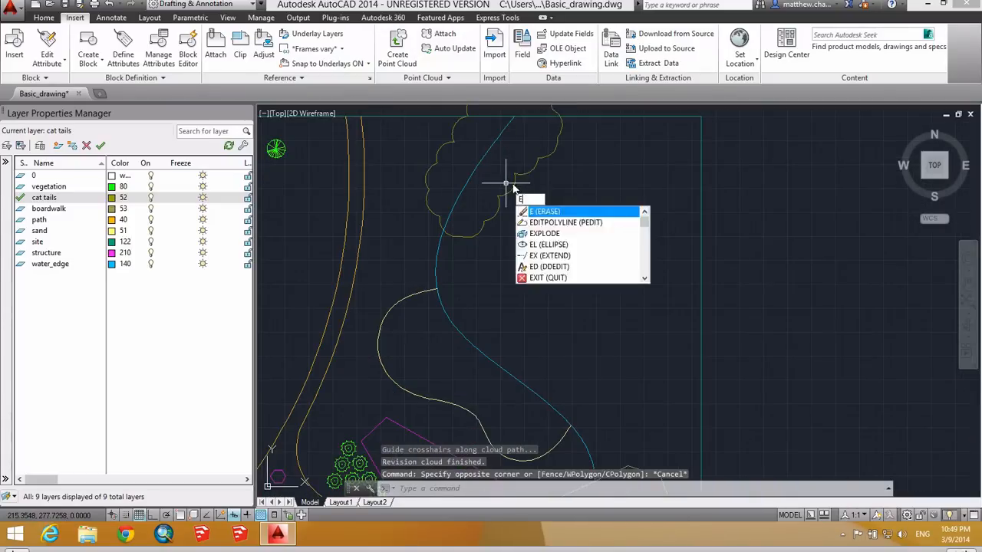
key("Return")
left_click(511, 185)
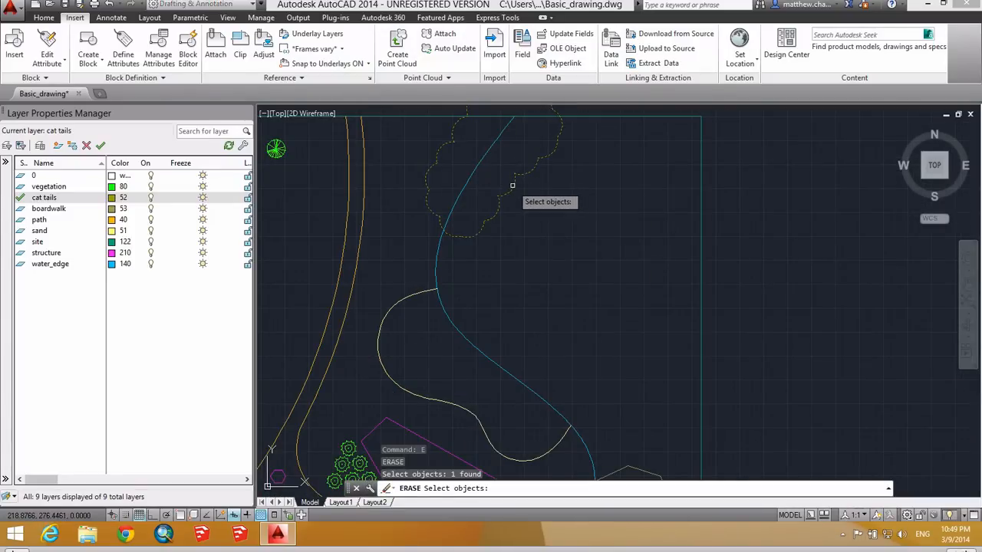
key("Return")
Step: Draw a closed revision cloud over the water edge's northern end with minimum arc length 5 and maximum arc length 12
middle_click_drag(511, 208, 506, 235)
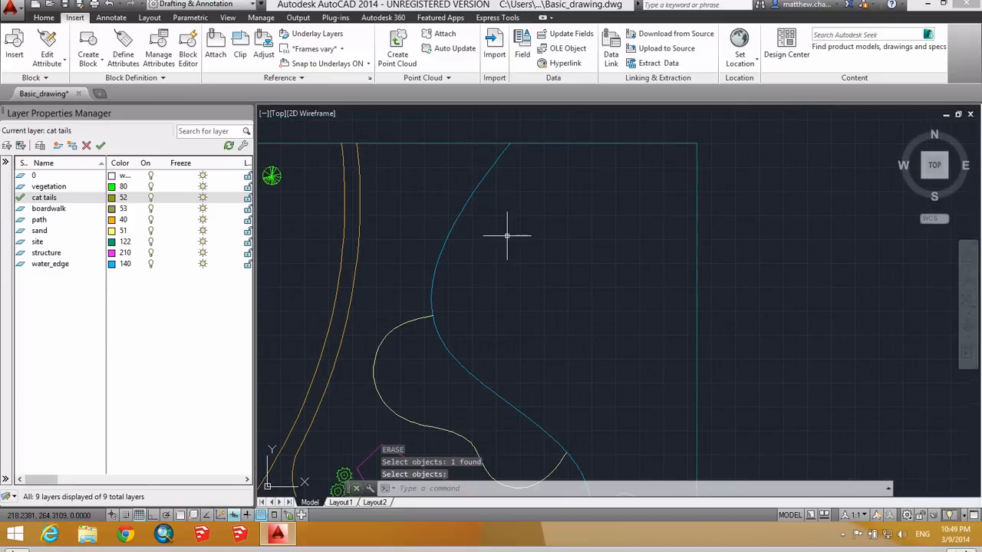
type("rev")
key("Return")
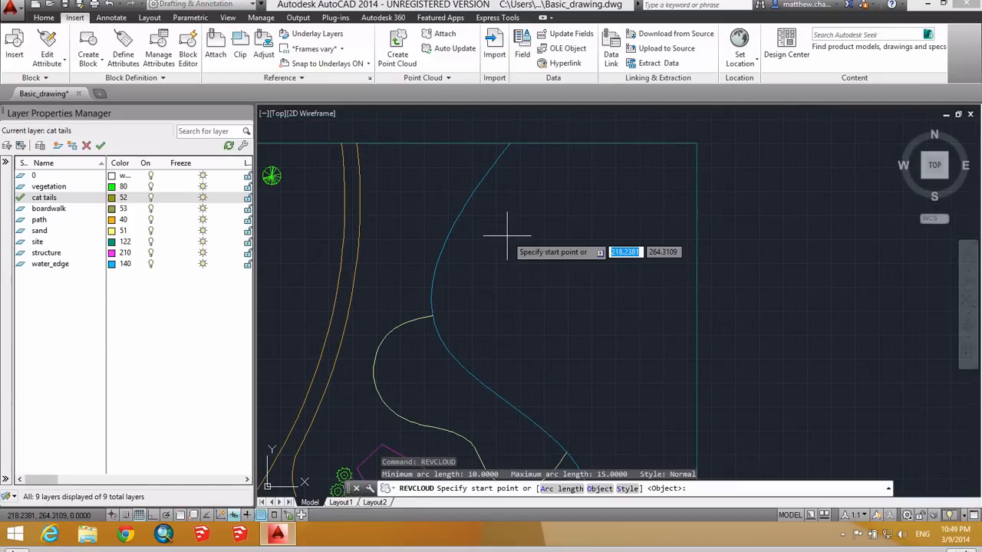
type("a")
key("Return")
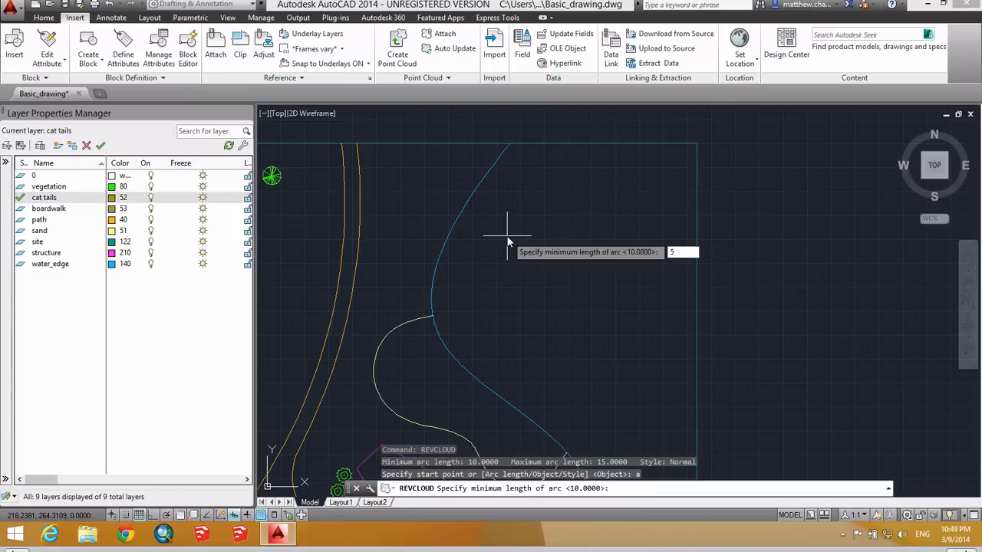
key("Return")
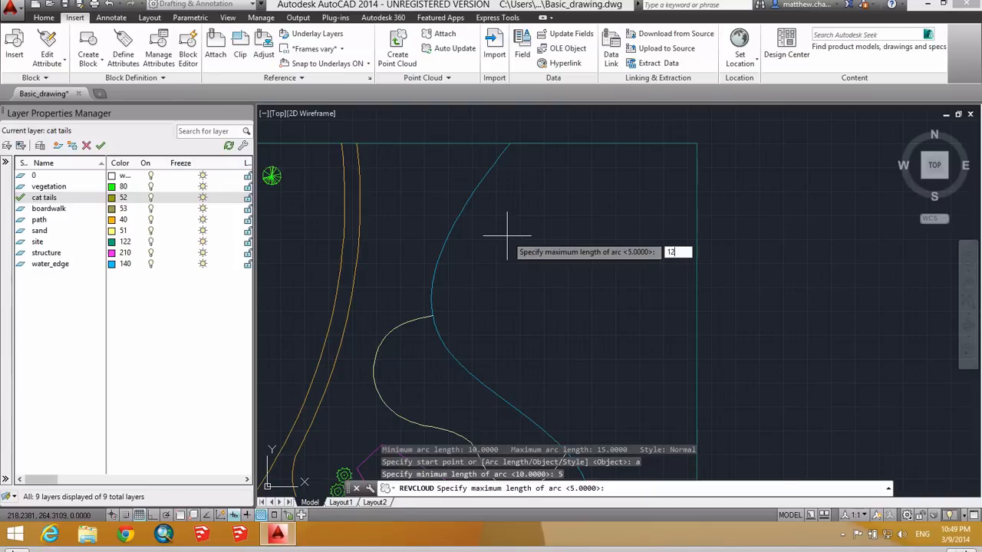
type("12")
key("Return")
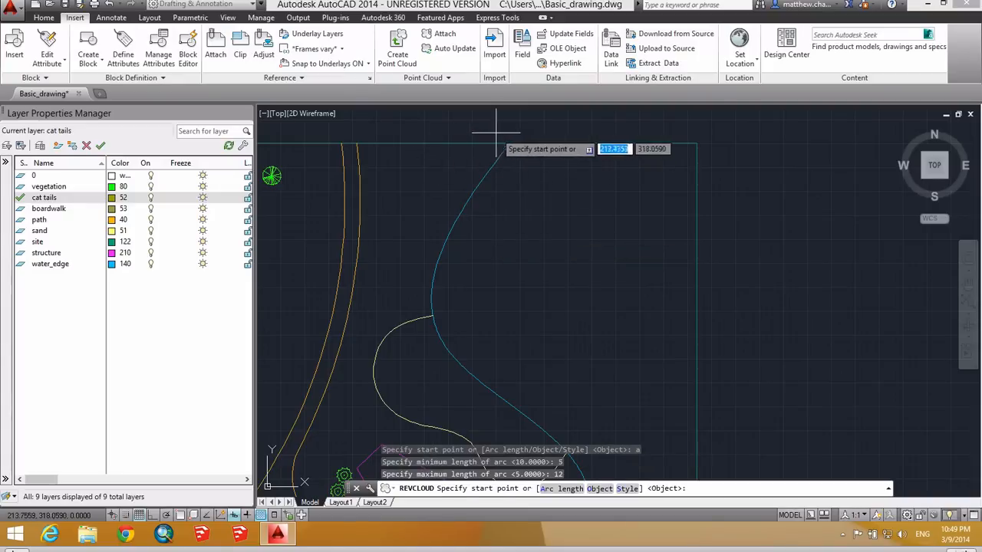
left_click(484, 131)
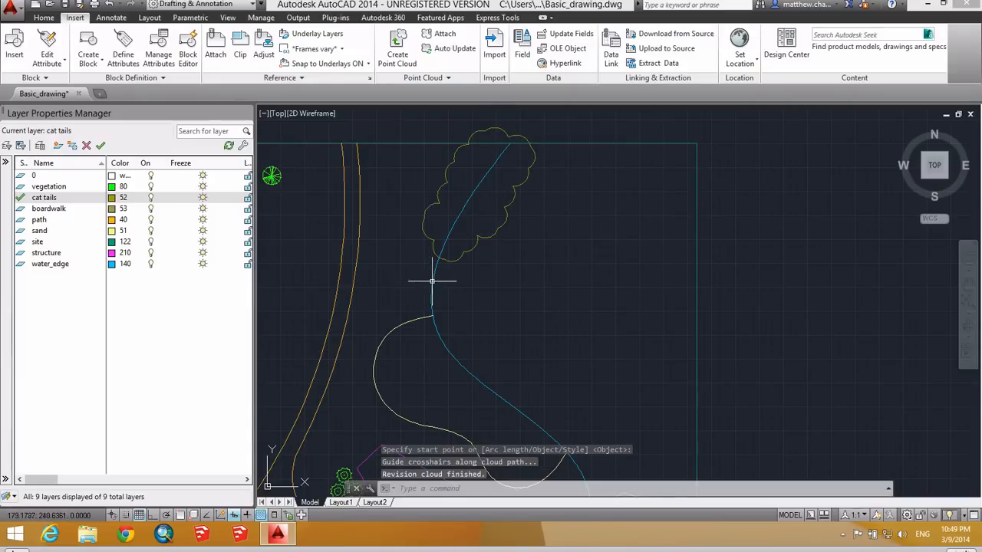
Step: Draw a closed revision cloud over the water edge's southern end with minimum arc length 5 and maximum arc length 12
scroll(432, 281, "down", 5)
scroll(532, 333, "up", 8)
key("Return")
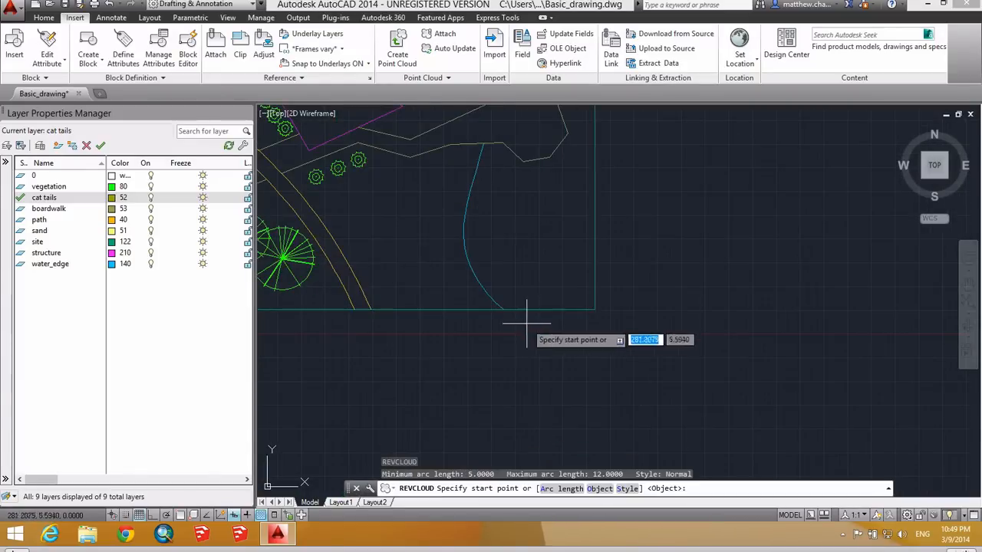
left_click(525, 333)
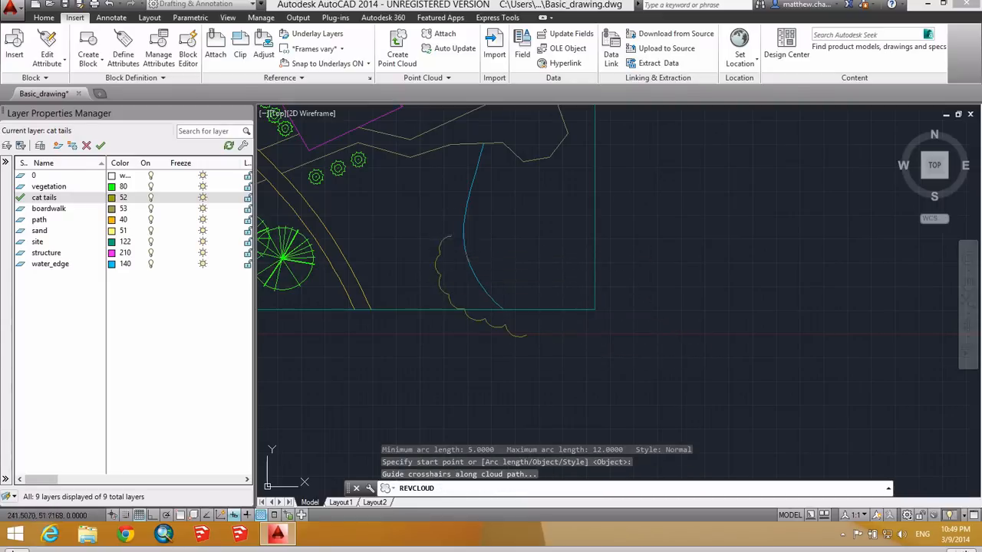
left_click(528, 336)
scroll(563, 355, "down", 2)
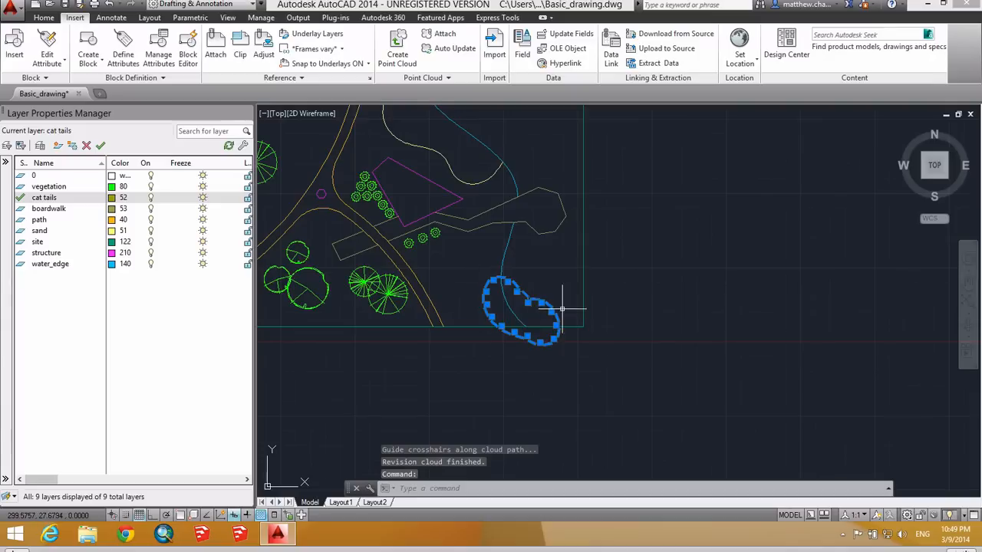
scroll(575, 330, "down", 2)
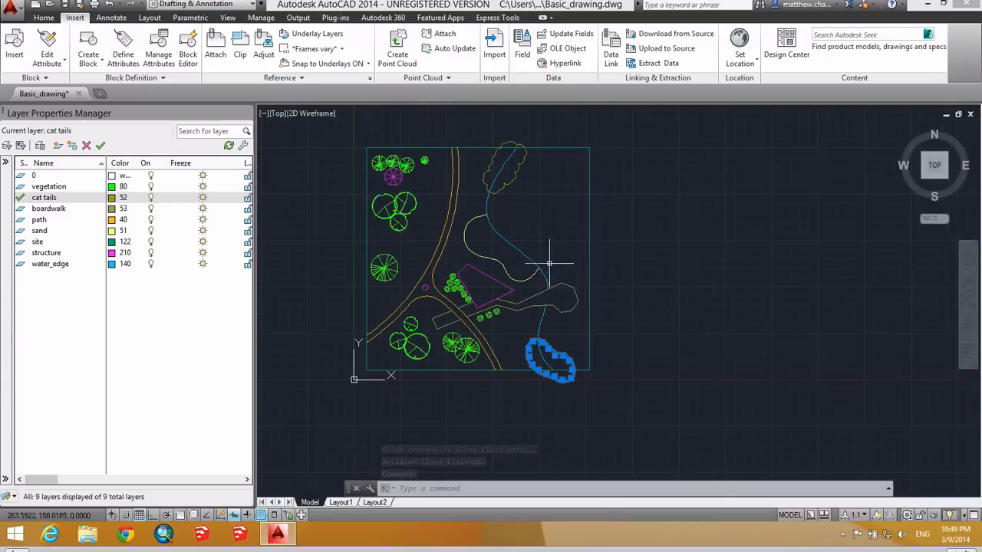
key("Escape")
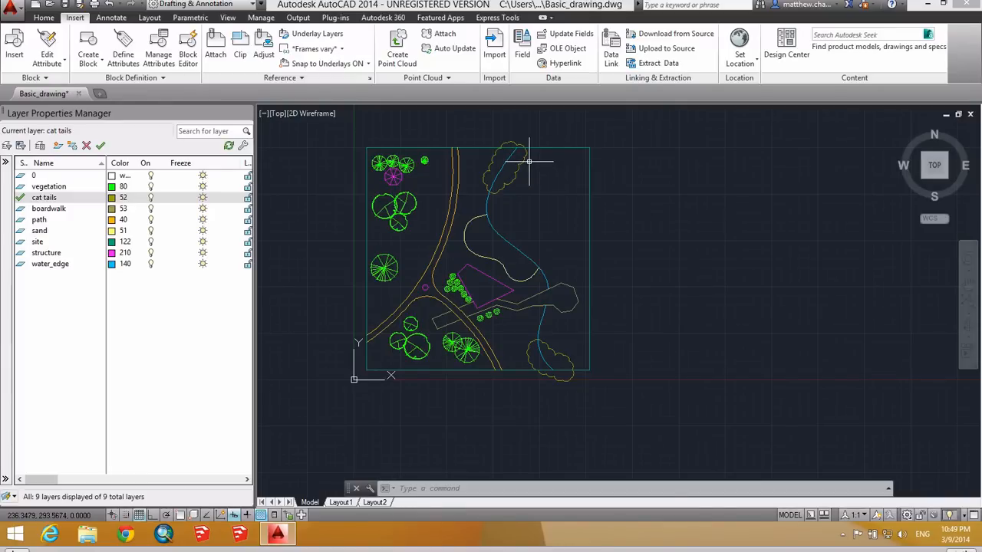
Step: Open the shrub block's definition for editing from one of the shrubs beside the structure
scroll(467, 290, "up", 5)
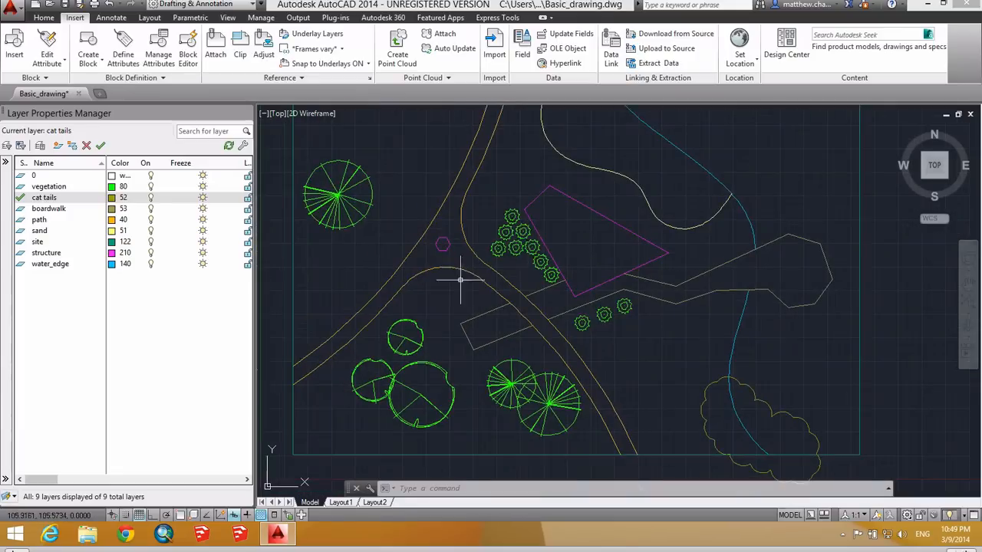
scroll(529, 249, "up", 4)
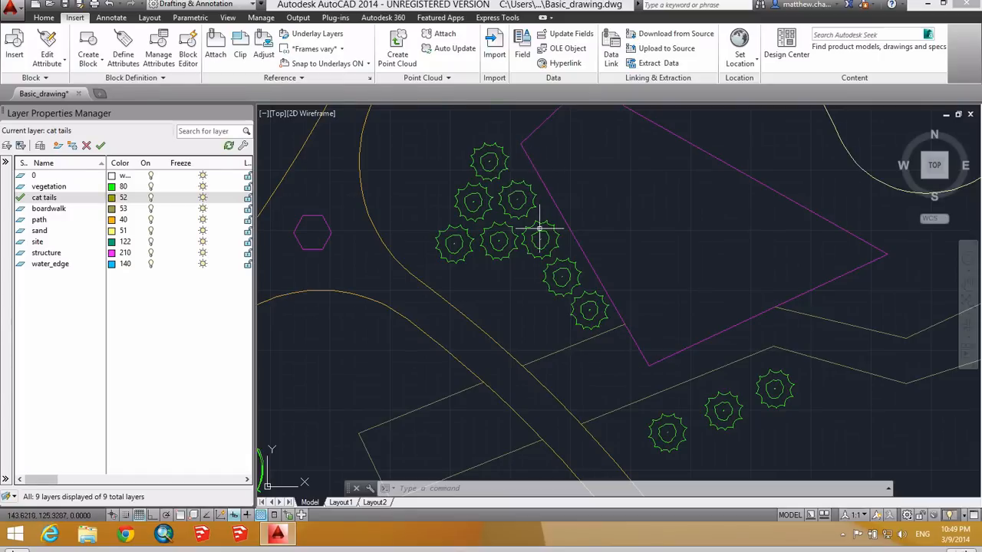
mouse_move(560, 307)
middle_mouse_down()
mouse_move(636, 370)
mouse_move(632, 339)
middle_mouse_up()
scroll(486, 185, "up", 4)
middle_click_drag(523, 164, 522, 224)
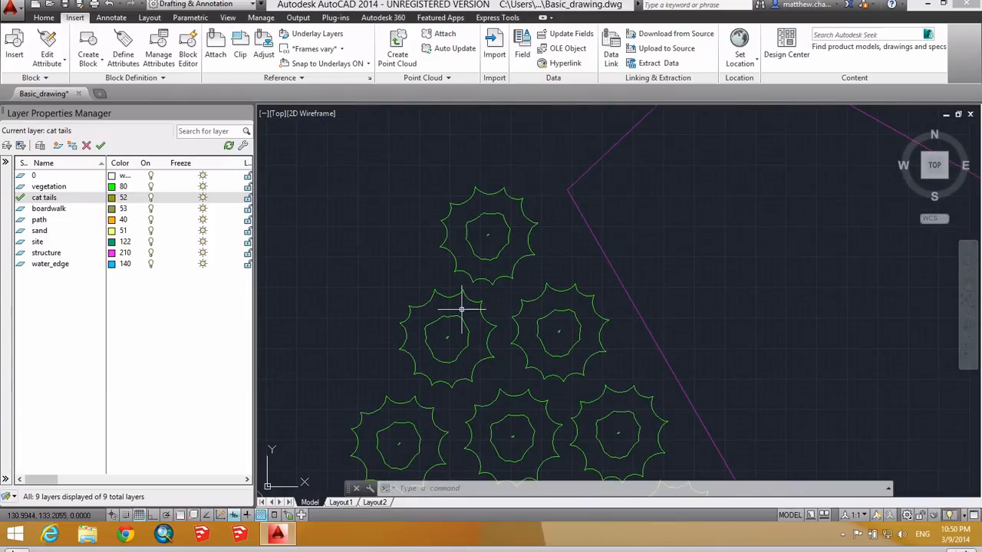
double_click(479, 281)
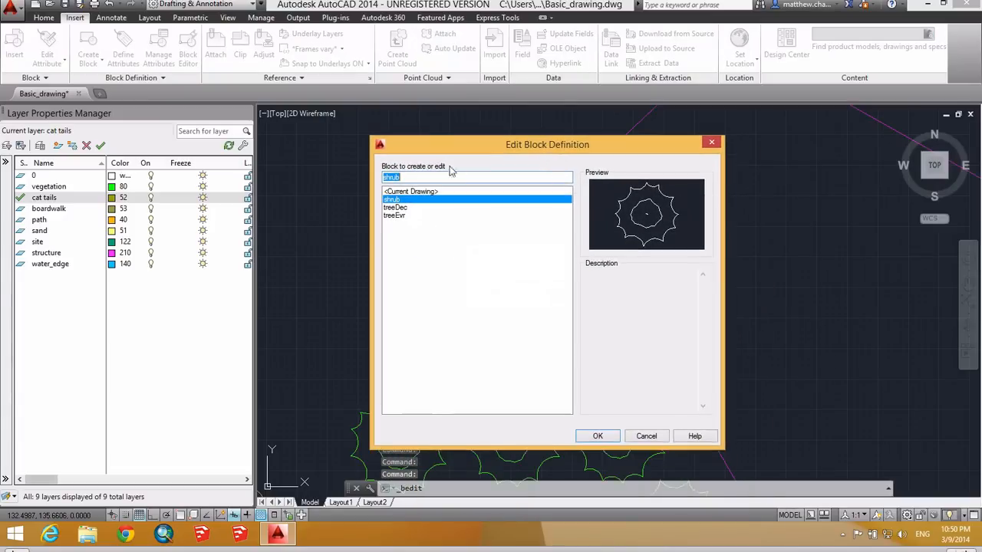
left_click(603, 434)
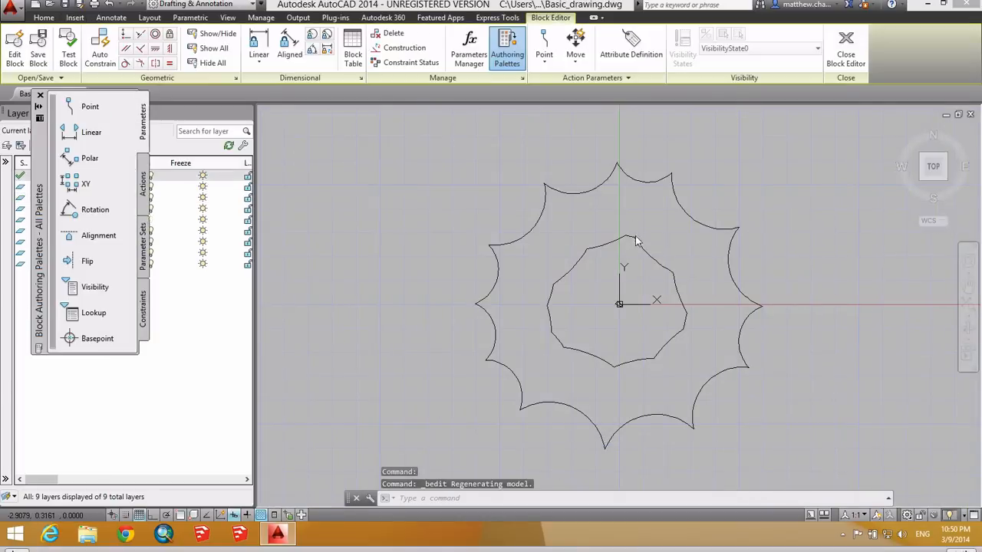
Step: Erase the inner outline and the centre mark from the shrub block and save the changes to its definition
left_click(642, 246)
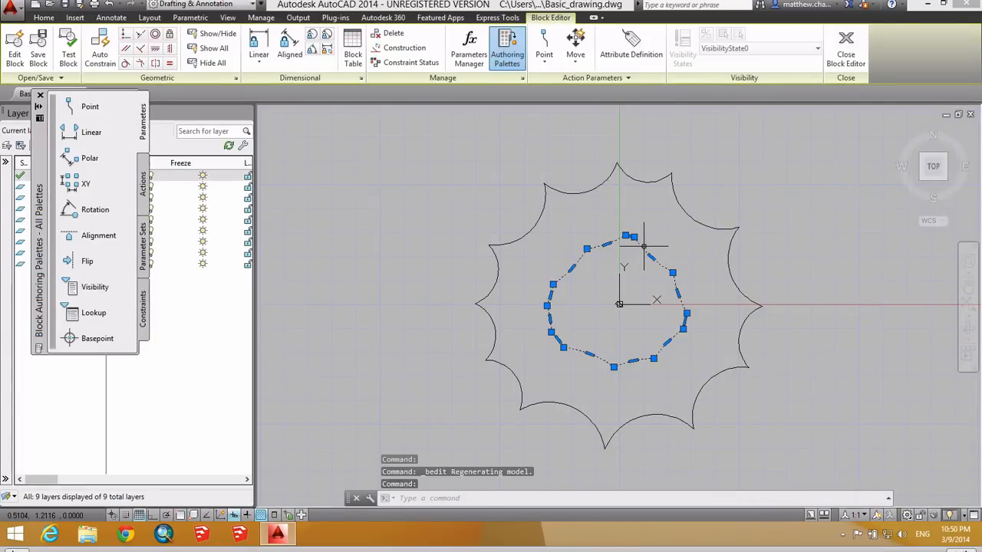
key("Delete")
left_click(590, 292)
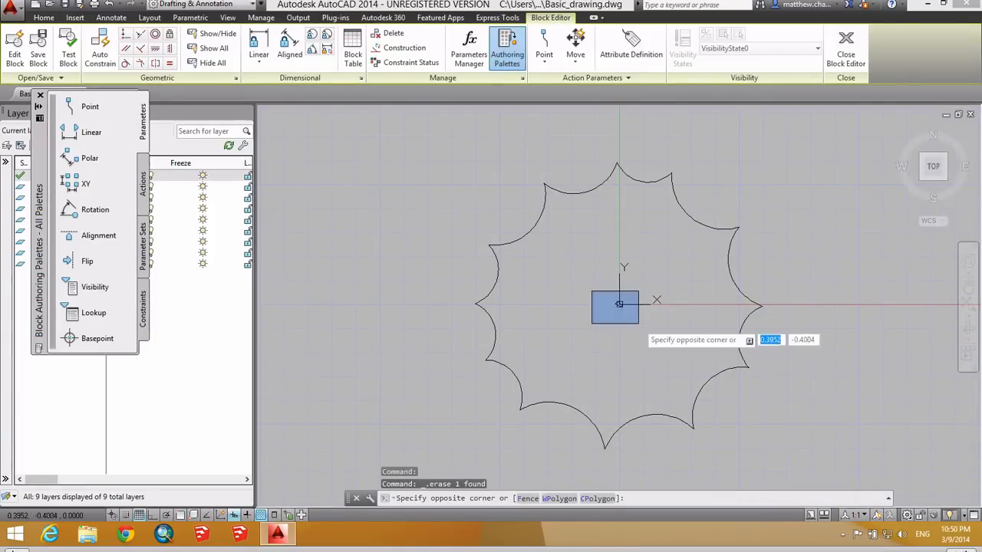
left_click(638, 323)
key("Delete")
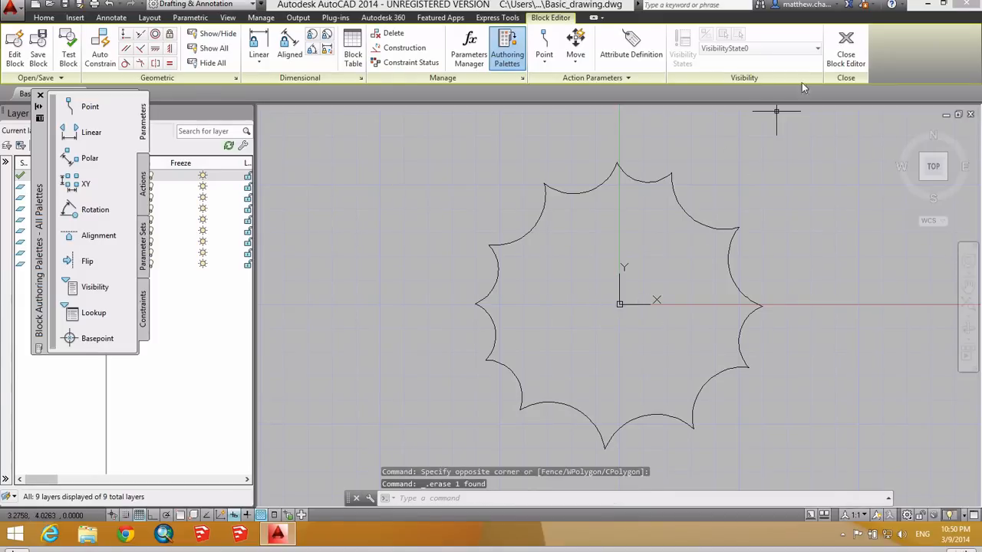
left_click(848, 57)
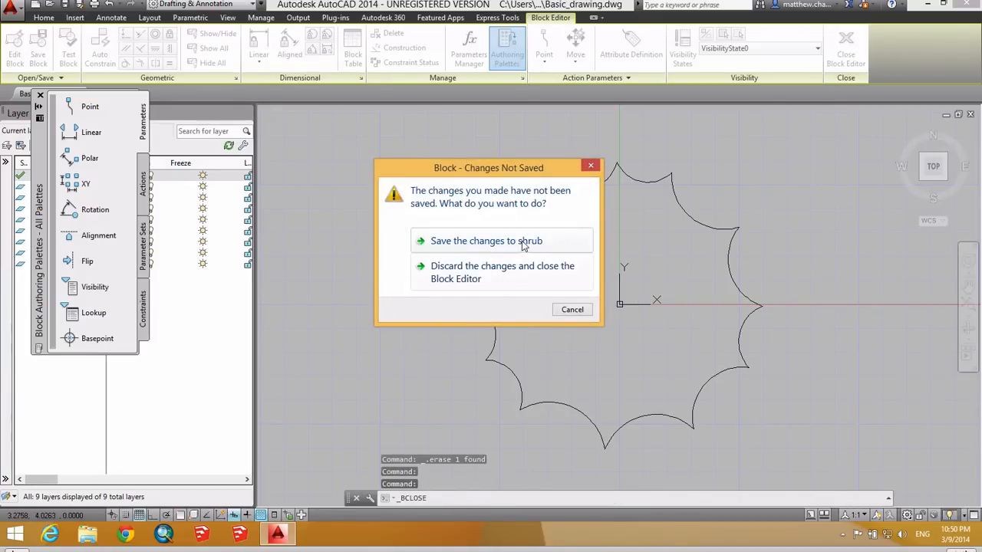
left_click(524, 244)
Step: Examine the edited shrubs across the site plan and the northern cat tail cloud where it crosses the site boundary
scroll(583, 330, "up", 5)
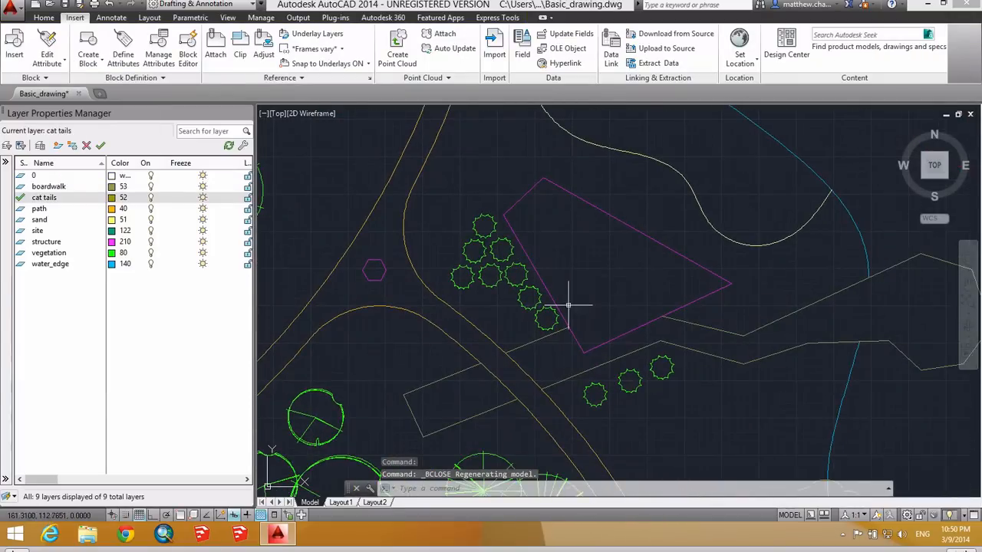
mouse_move(661, 362)
middle_mouse_down()
mouse_move(547, 258)
mouse_move(630, 312)
middle_mouse_up()
mouse_move(593, 263)
middle_mouse_down()
mouse_move(568, 358)
mouse_move(471, 373)
mouse_move(659, 280)
middle_mouse_up()
scroll(658, 281, "down", 7)
middle_click_drag(510, 270, 509, 269)
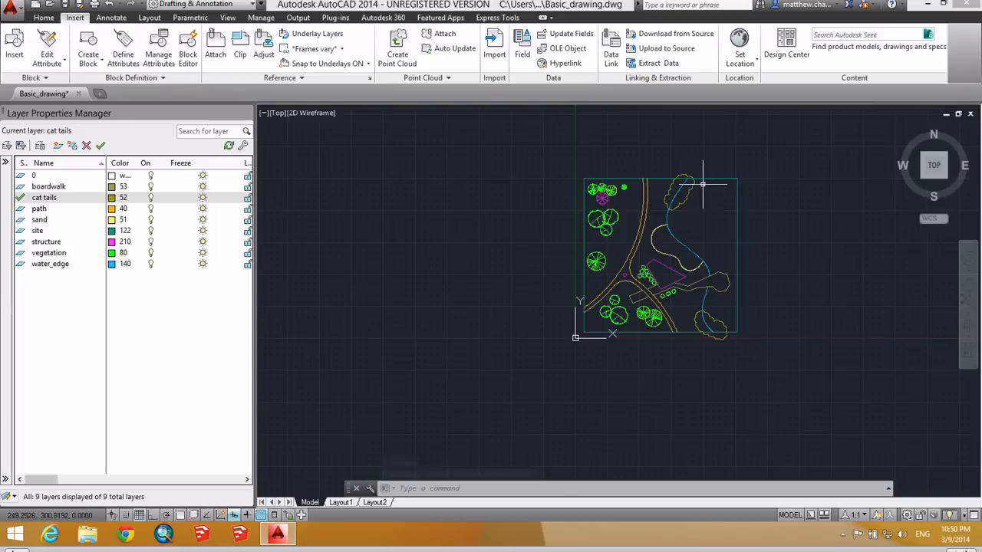
scroll(661, 165, "up", 7)
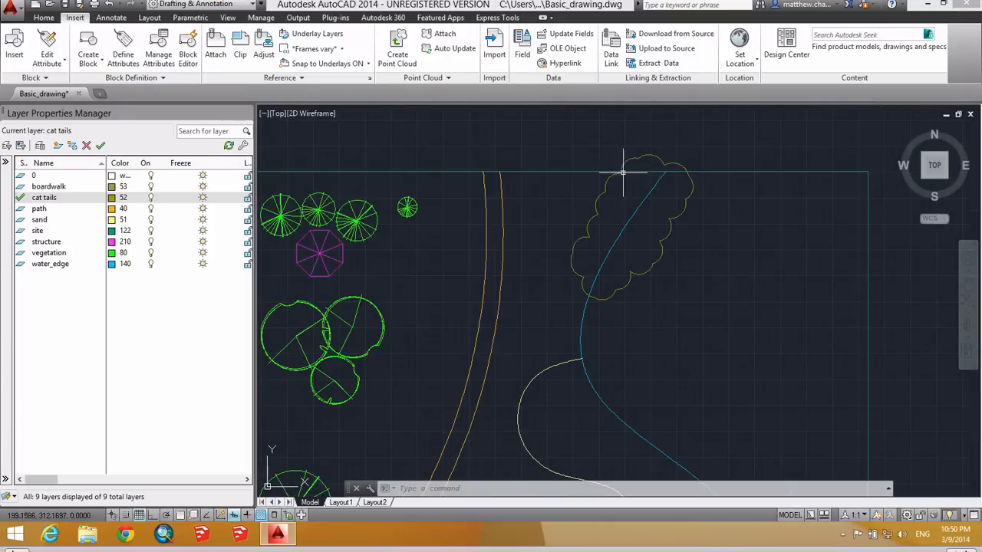
scroll(603, 270, "down", 2)
middle_click_drag(631, 329, 563, 236)
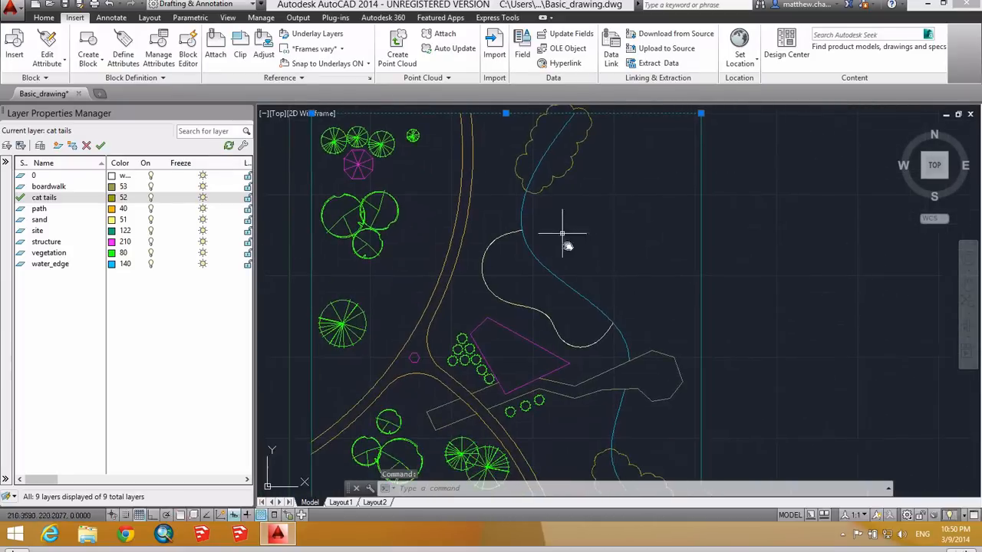
scroll(587, 290, "down", 2)
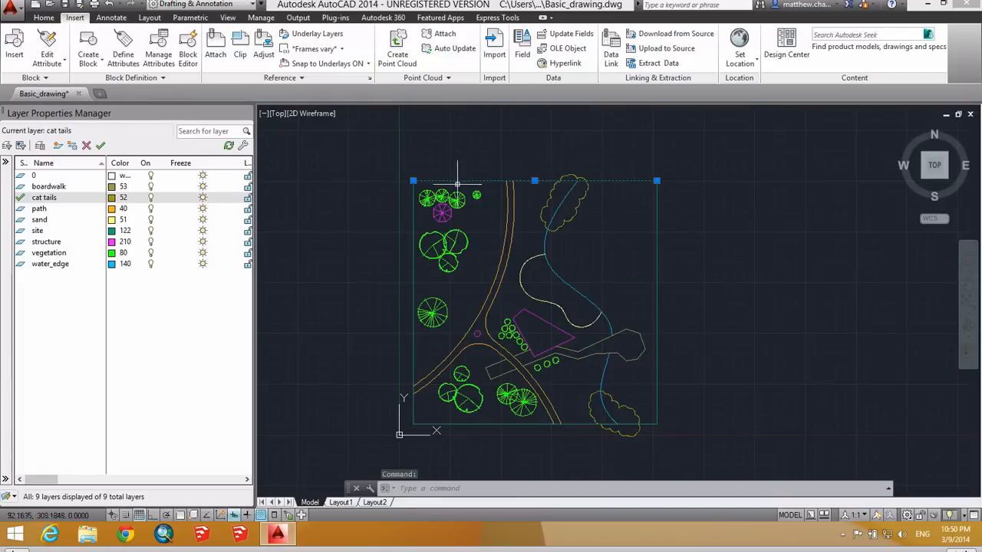
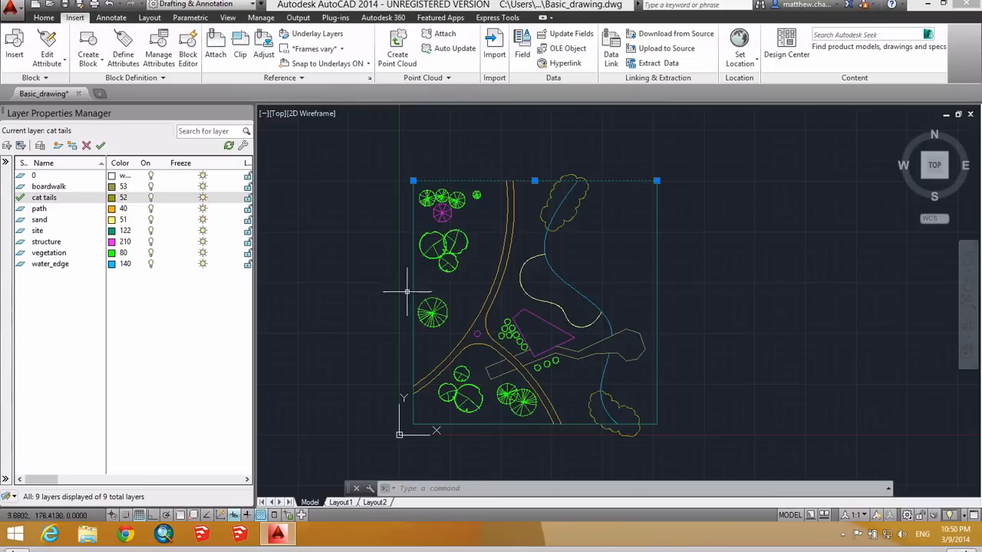
Step: Trim away the part of the northern cat tail cloud outside the site, using the north boundary line as the cutting edge
mouse_move(455, 257)
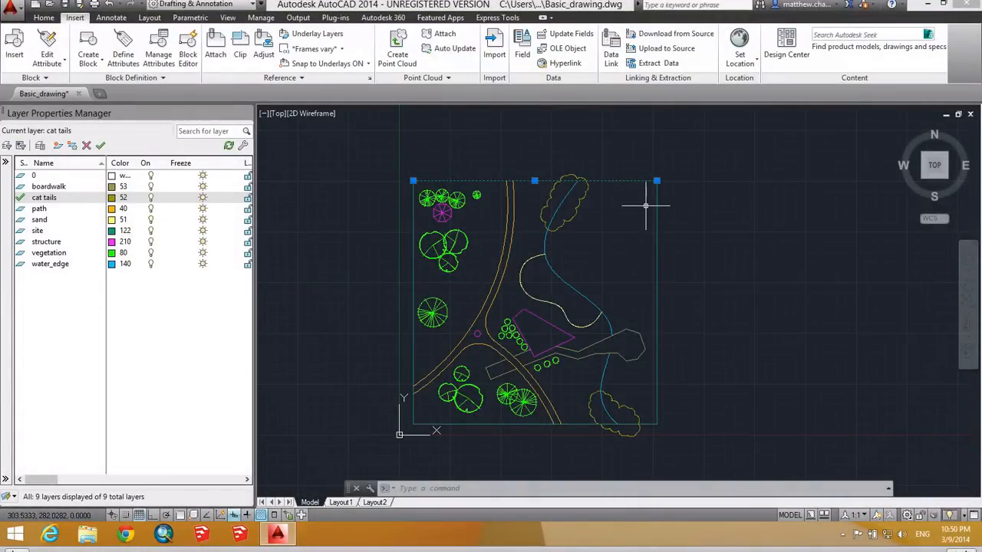
type("tr")
key("Return")
left_click(695, 248)
left_click(493, 151)
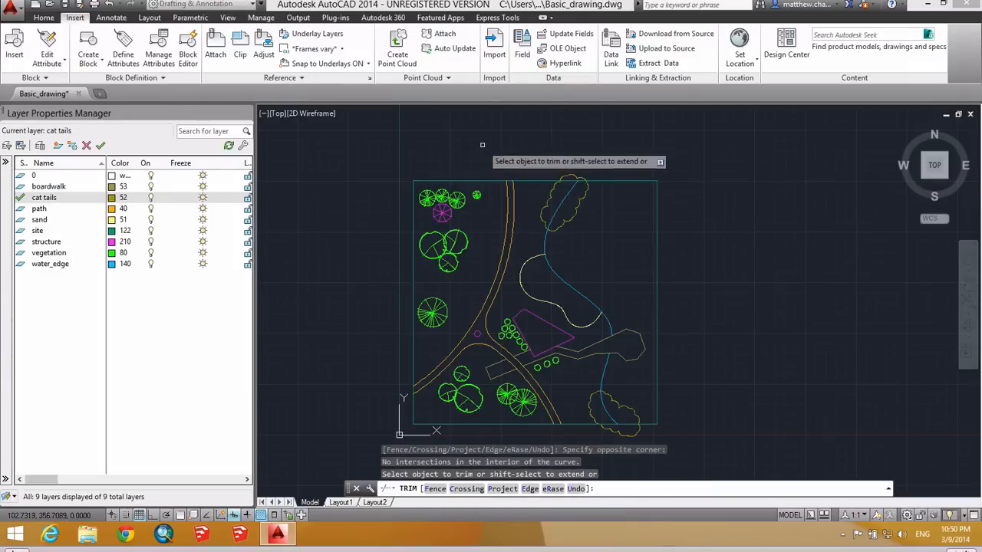
scroll(559, 168, "up", 4)
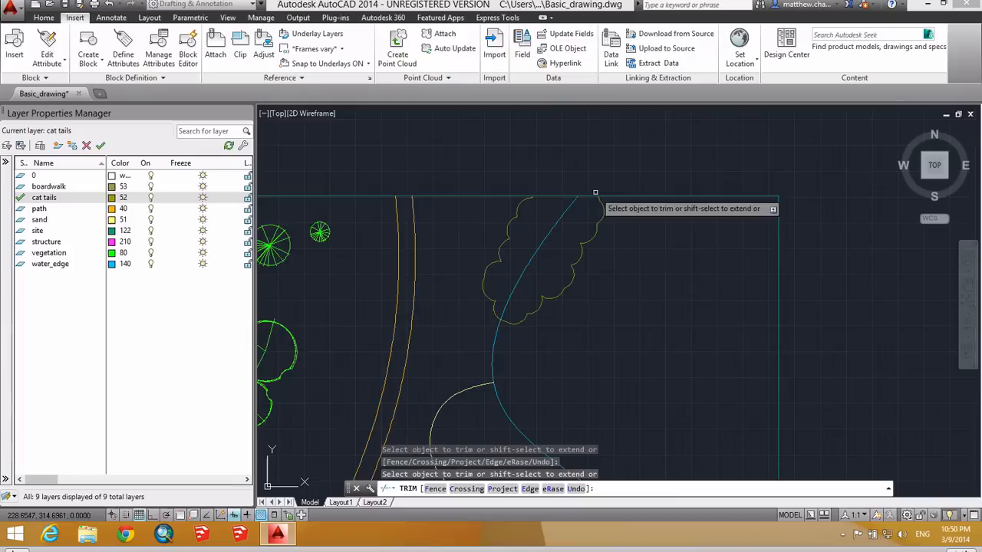
scroll(591, 271, "down", 2)
middle_click_drag(631, 333, 578, 91)
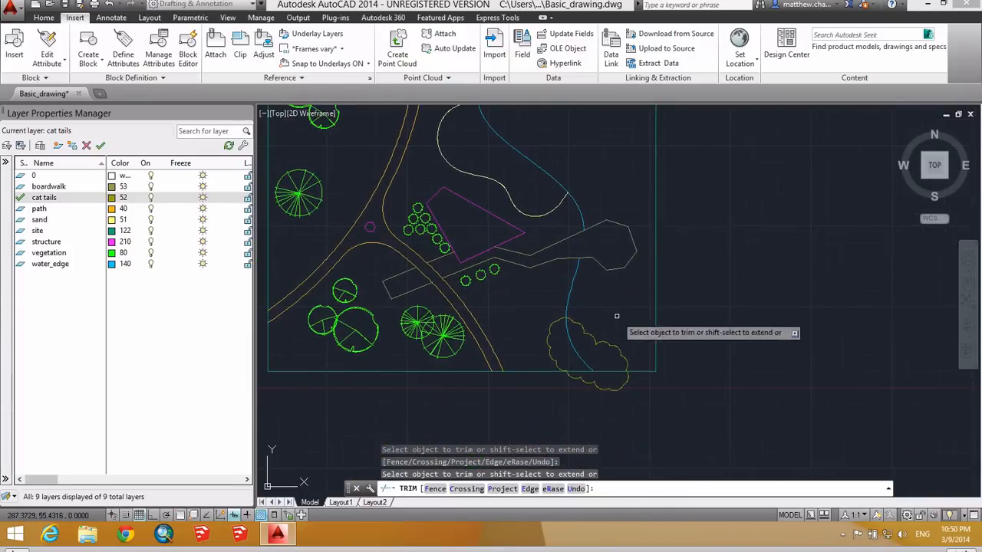
key("Escape")
key("Escape")
key("Escape")
Step: Trim away the pieces of the southern cat tail cloud below the site's south boundary, using a crossing selection of the plan as cutting edges
type("ts or")
key("Return")
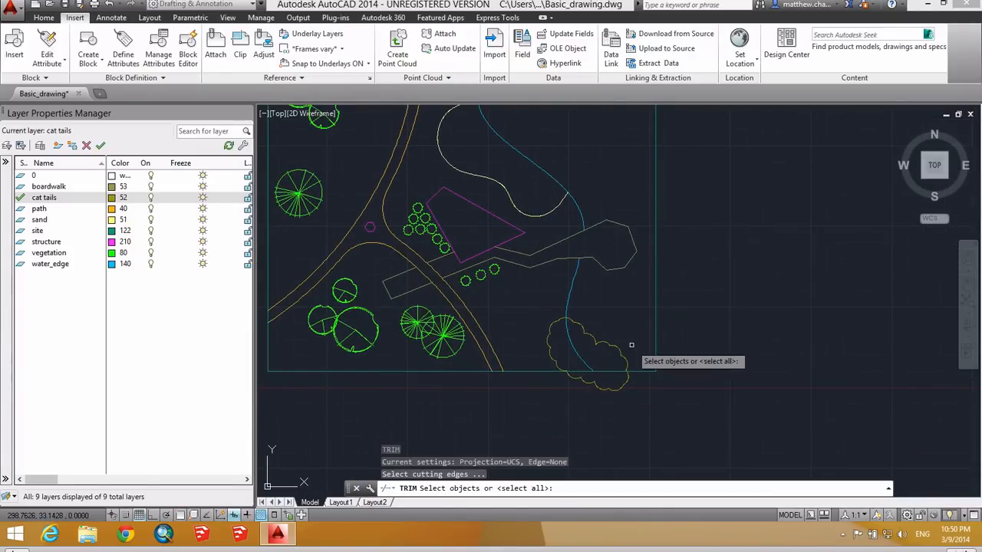
left_click(698, 414)
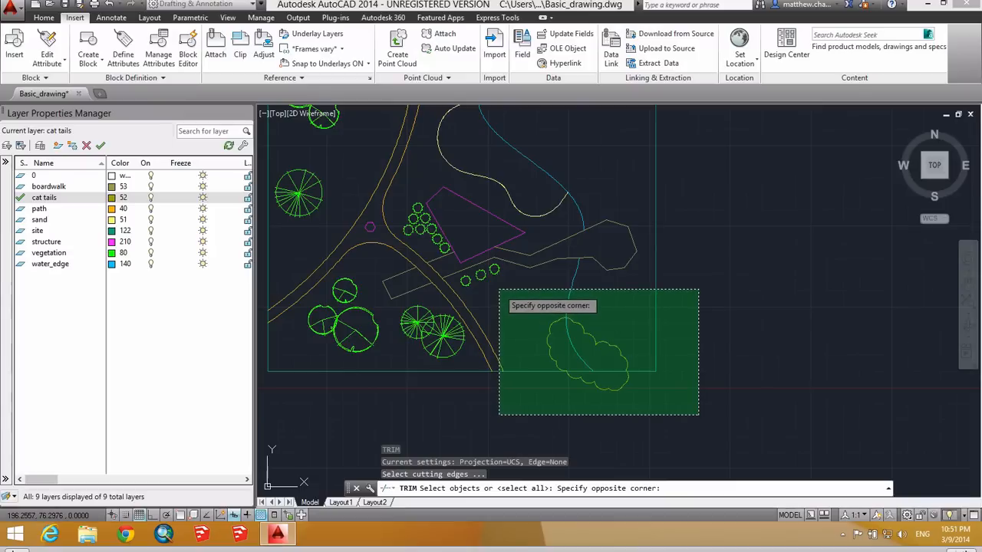
left_click(310, 132)
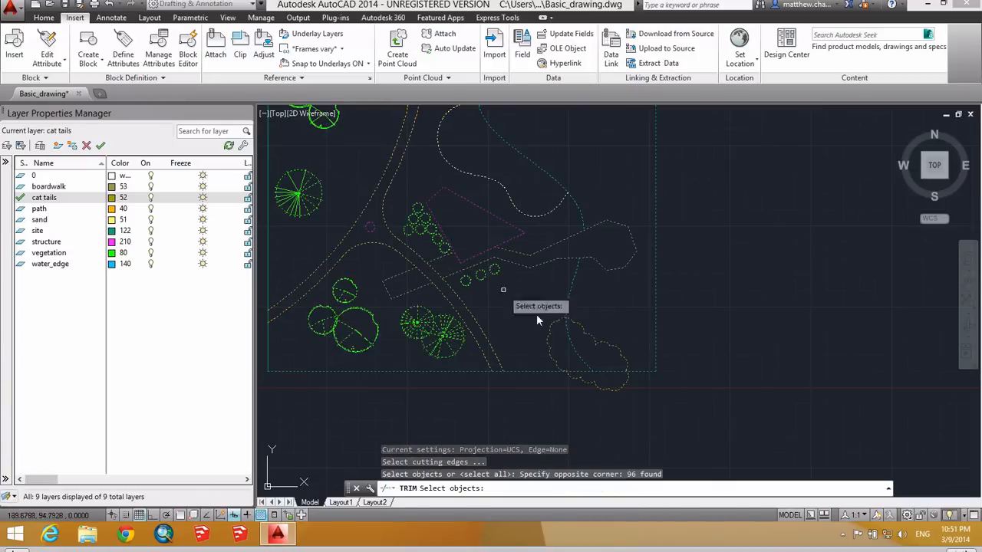
key("Return")
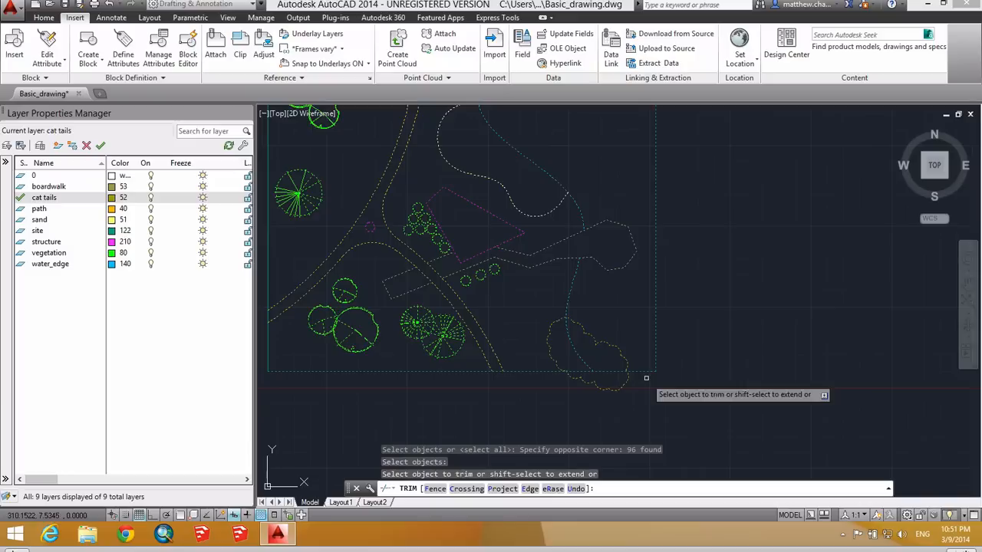
scroll(598, 388, "up", 5)
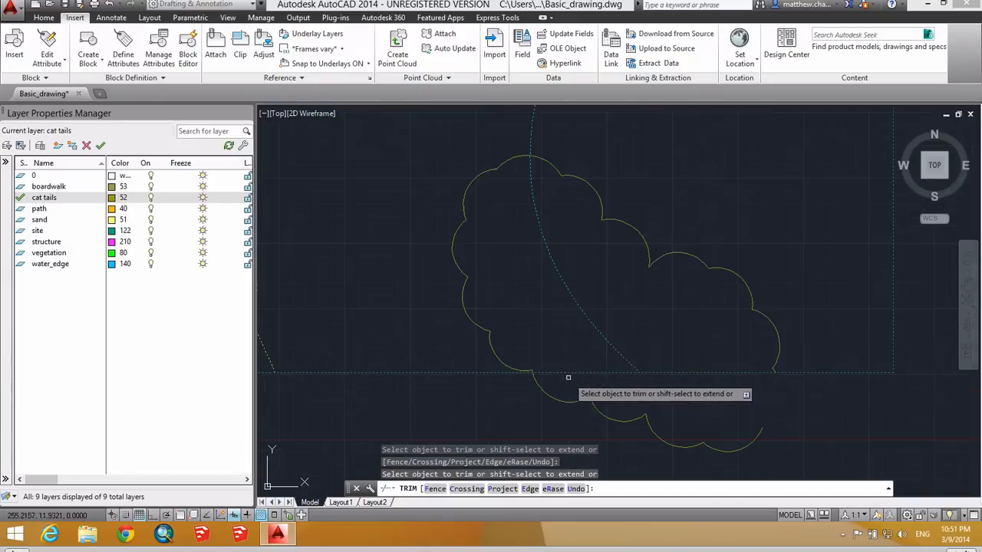
scroll(542, 390, "down", 5)
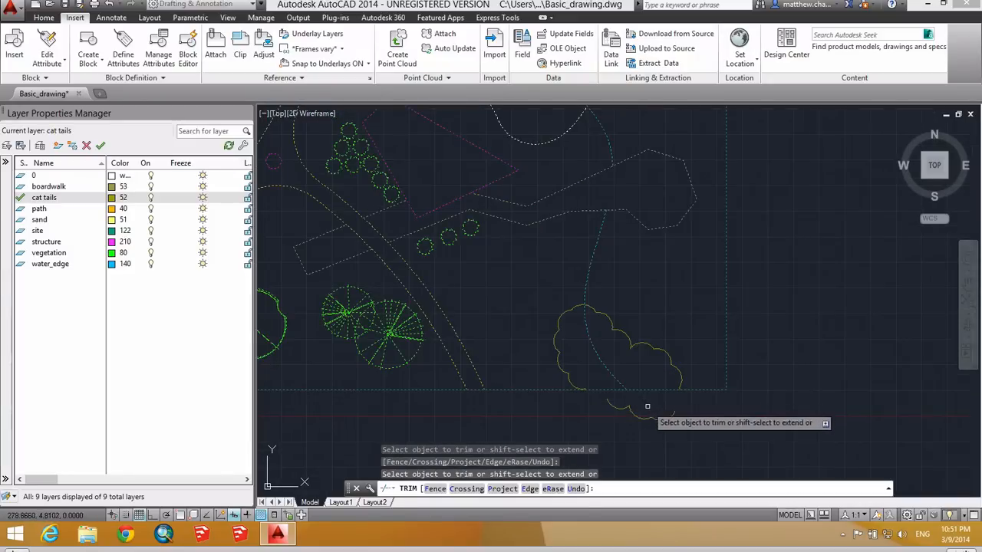
left_click(612, 406)
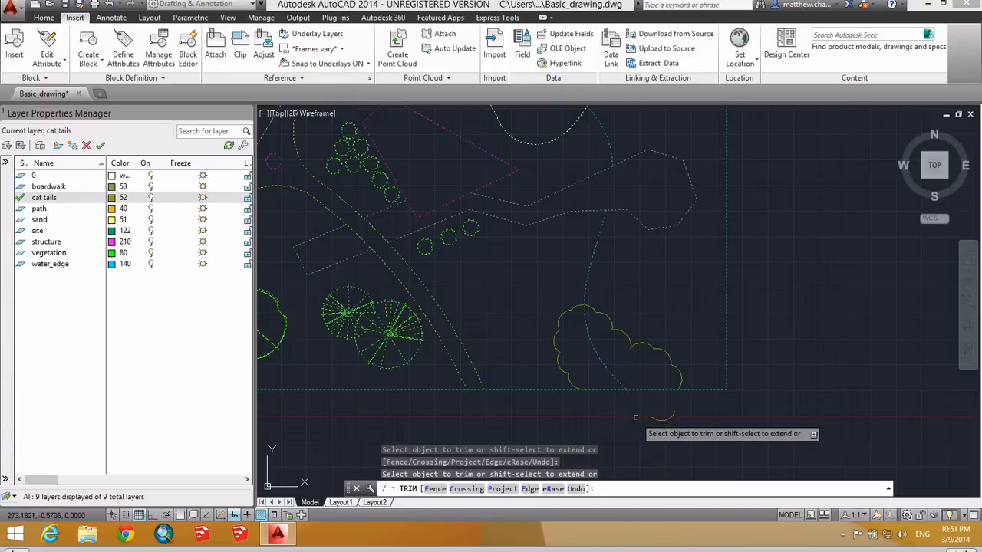
left_click(671, 419)
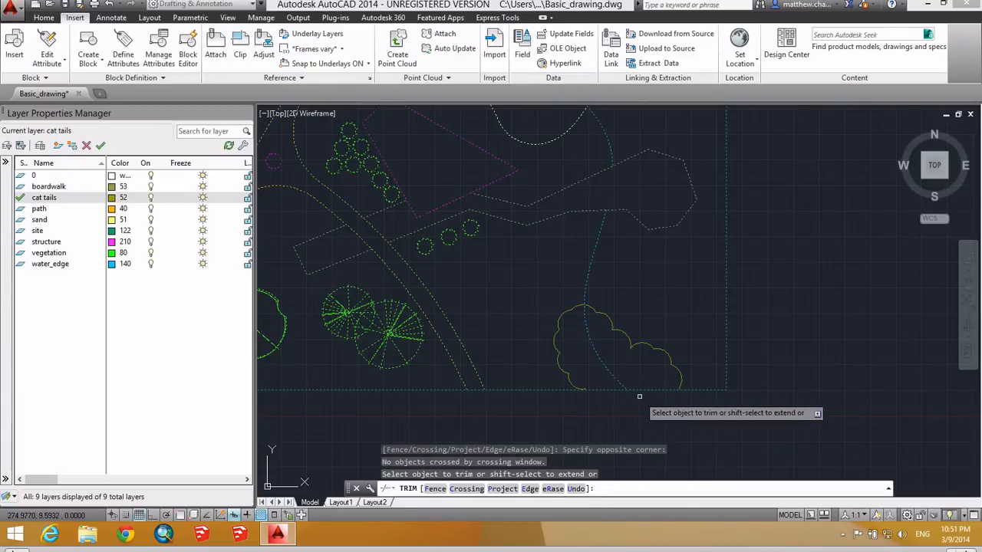
key("Escape")
key("Escape")
key("Escape")
scroll(637, 353, "down", 5)
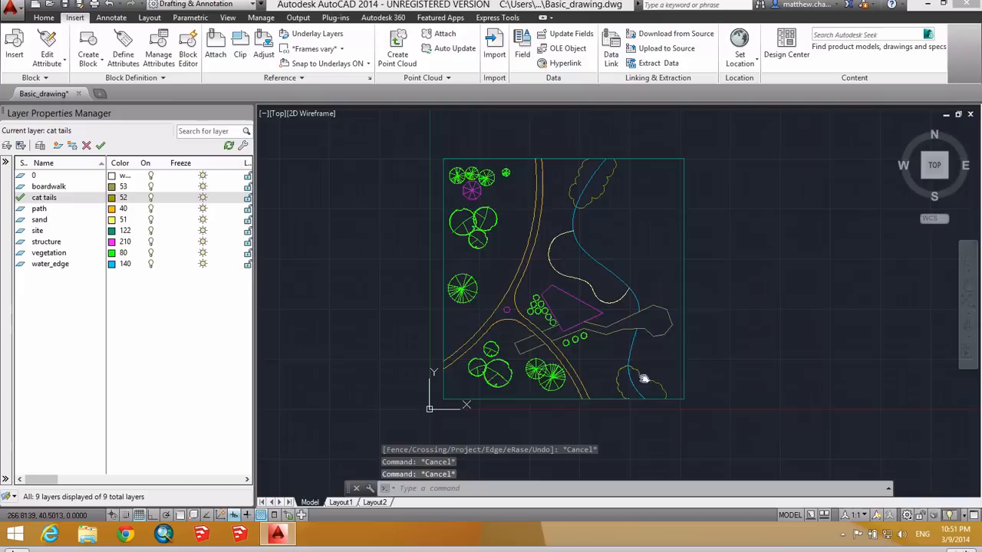
middle_click_drag(638, 337, 645, 331)
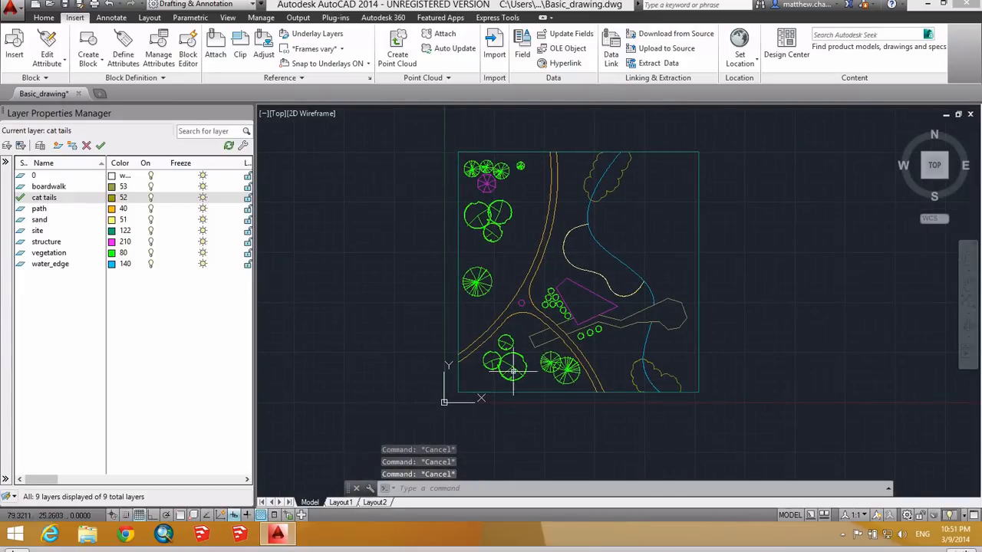
middle_click_drag(547, 334, 530, 313)
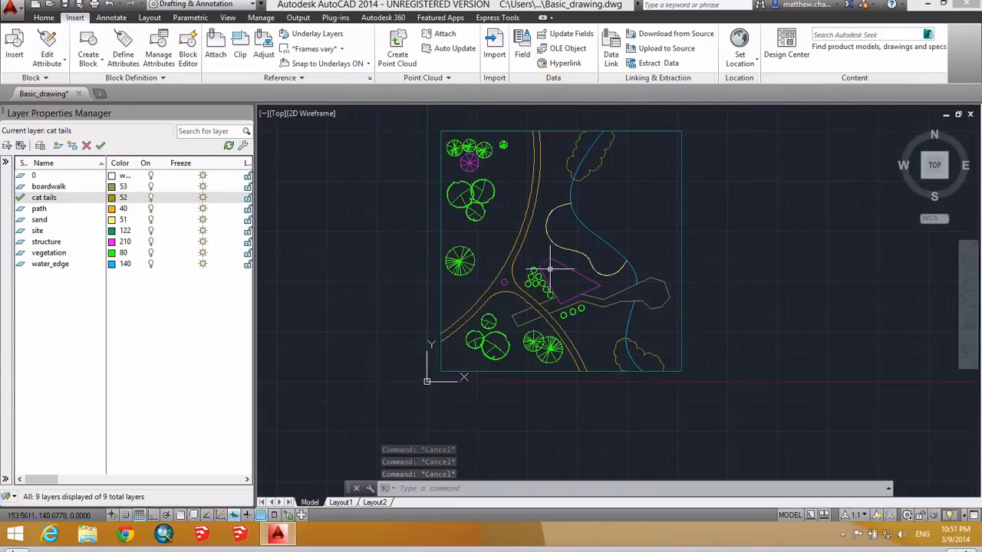
middle_click_drag(619, 305, 592, 332)
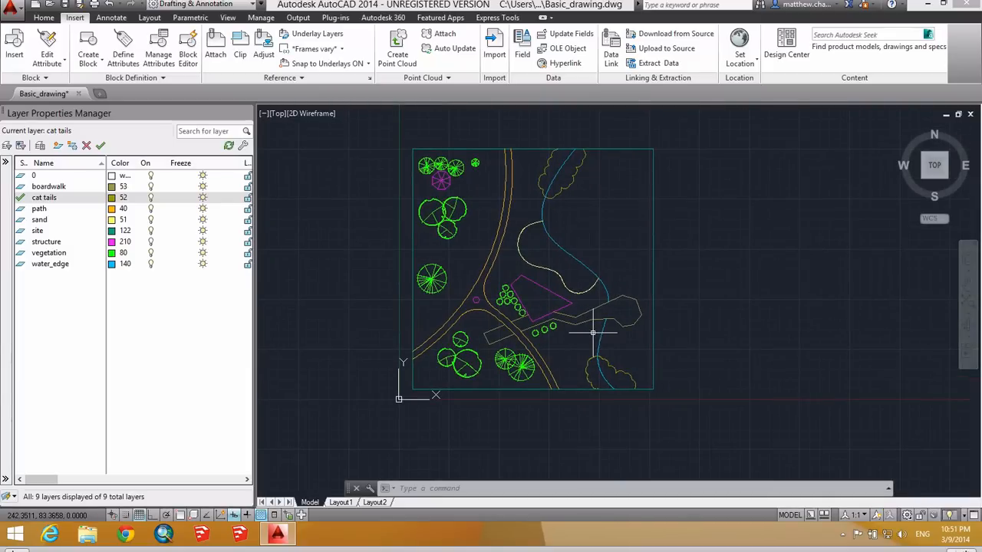
type("a")
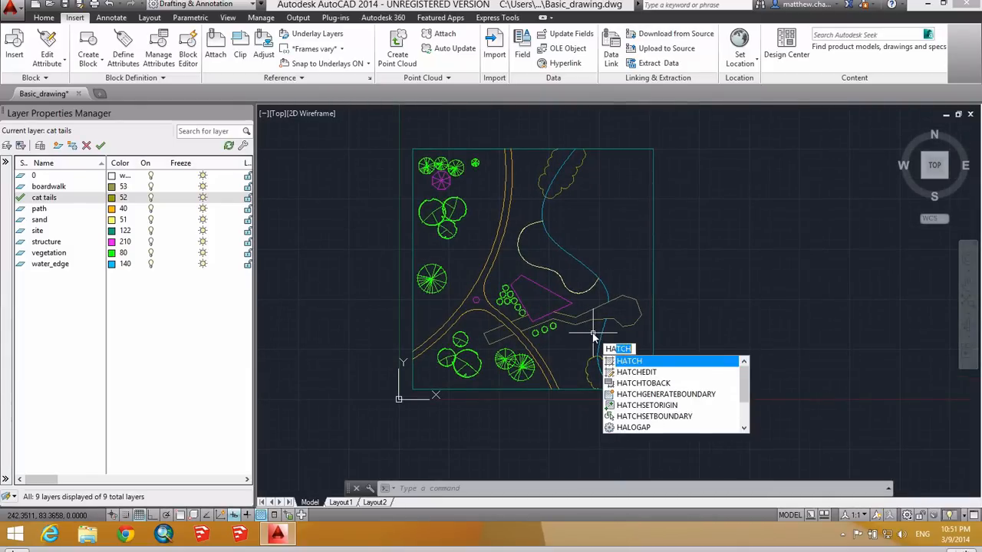
key("Return")
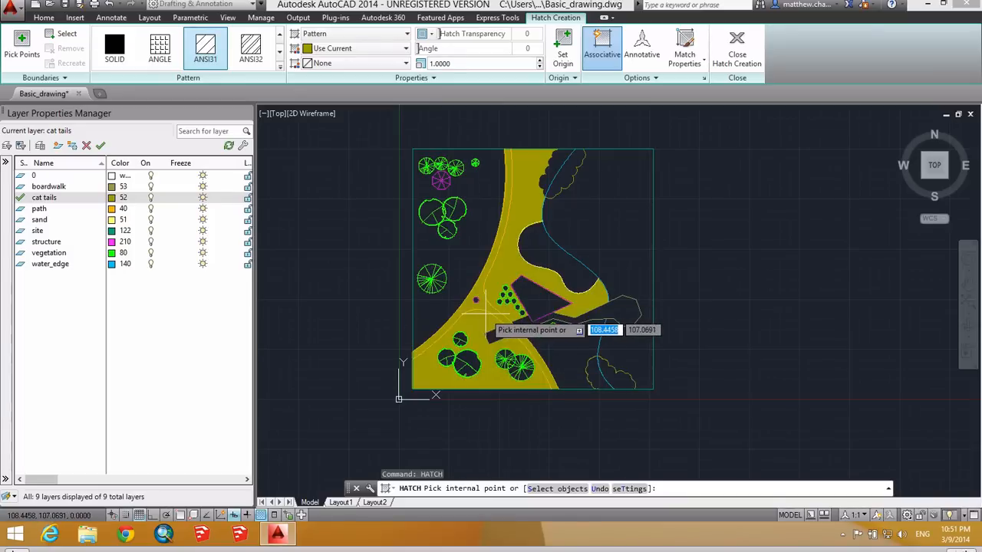
key("Escape")
scroll(529, 328, "up", 5)
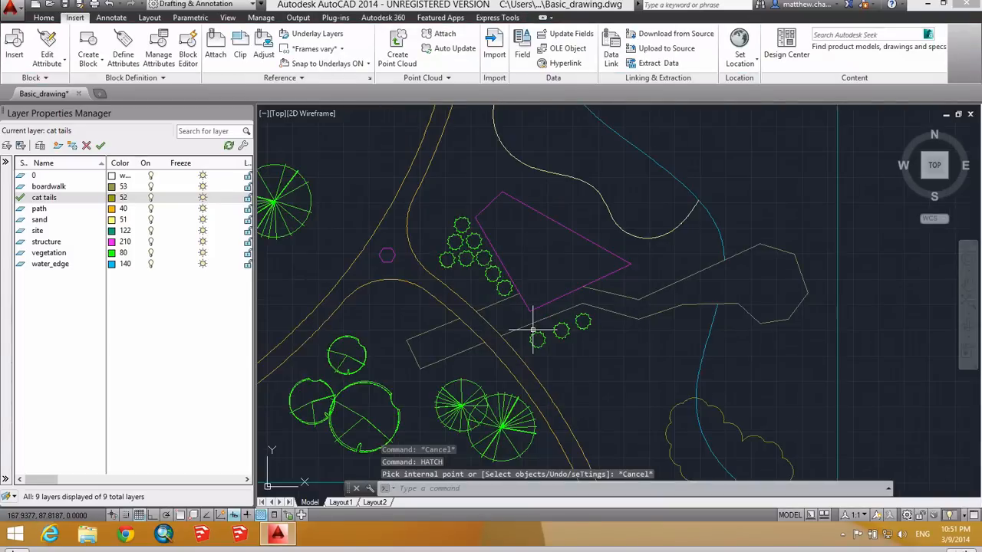
key("Escape")
key("Escape")
key("Escape")
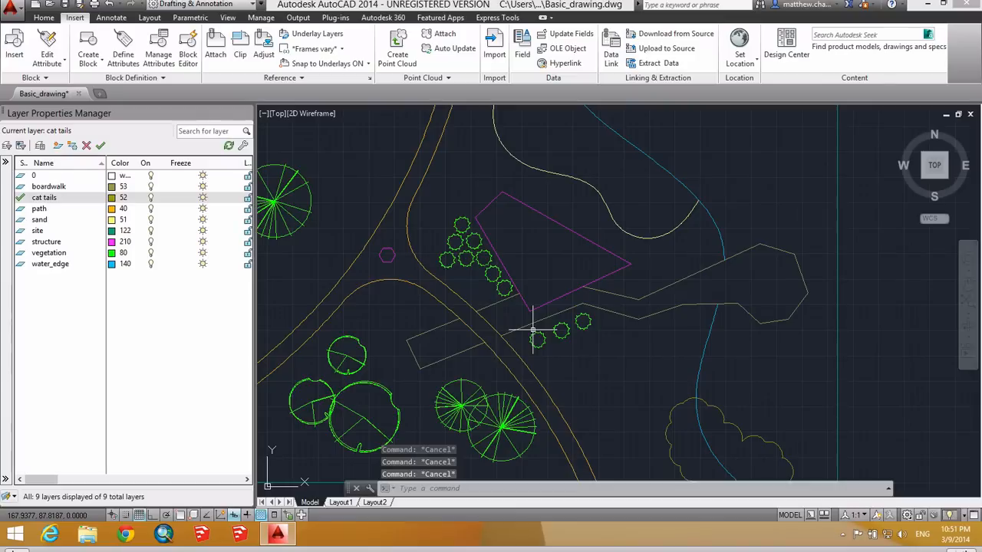
Step: Hatch both parts of the boardwalk, on either side of the path, with the ANSI31 pattern at scale 1 by picking internal points
type("hatch")
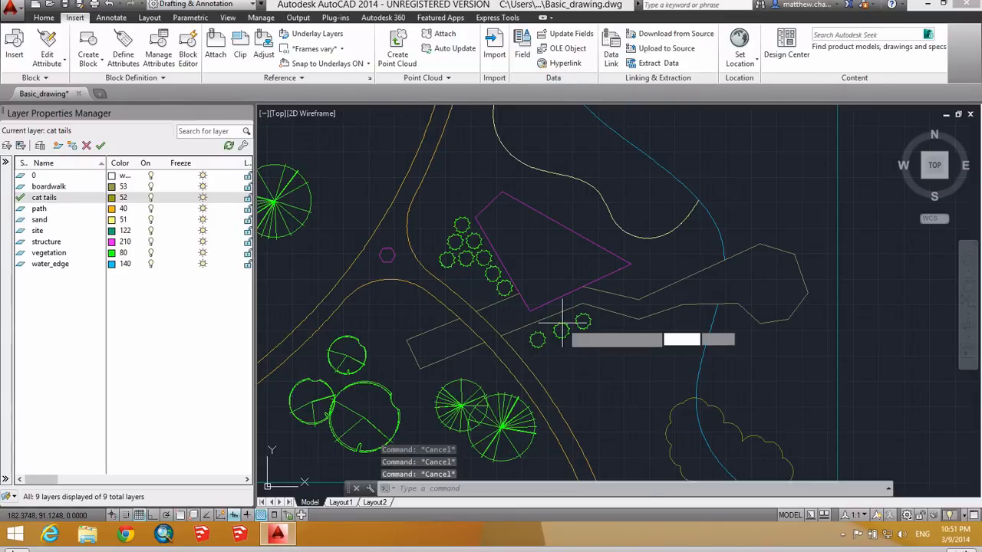
key("Return")
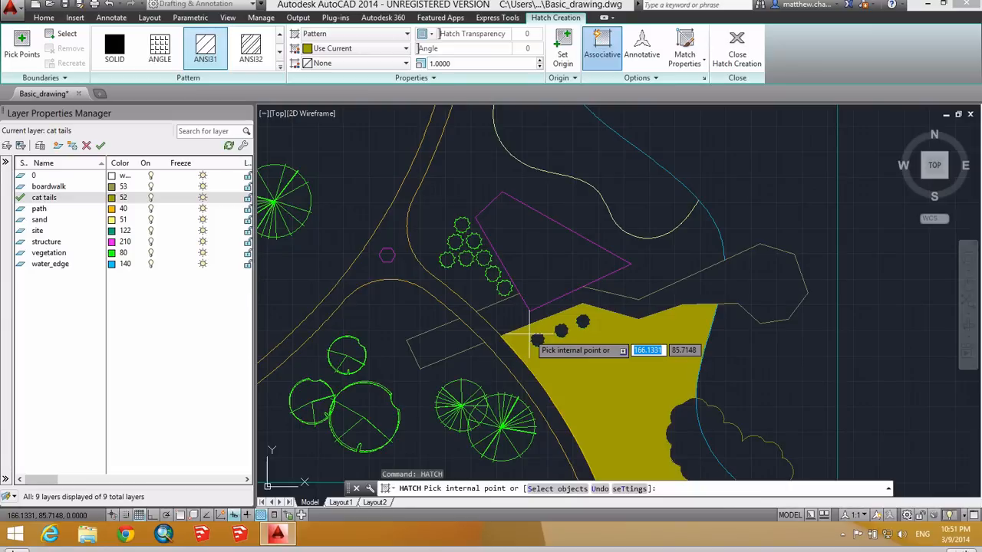
type("t")
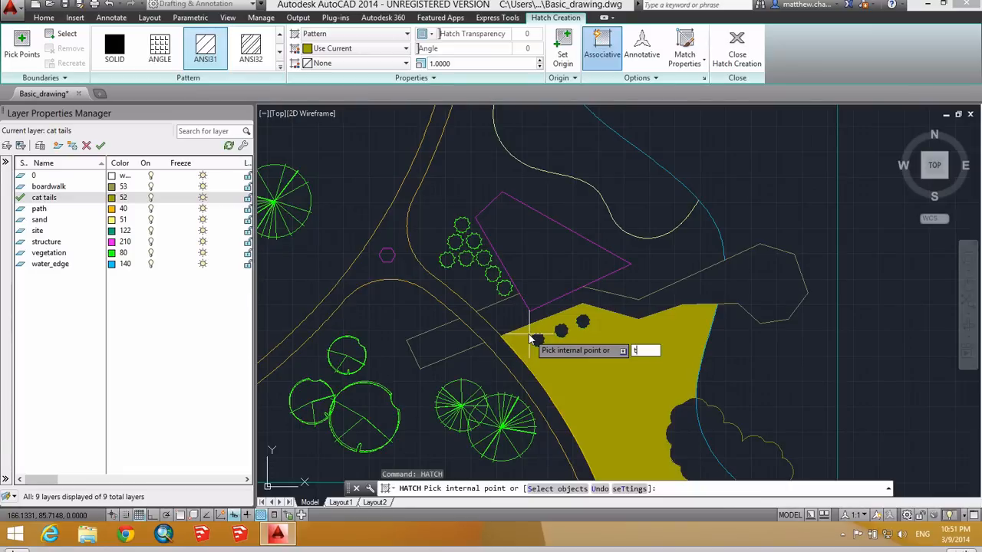
key("Return")
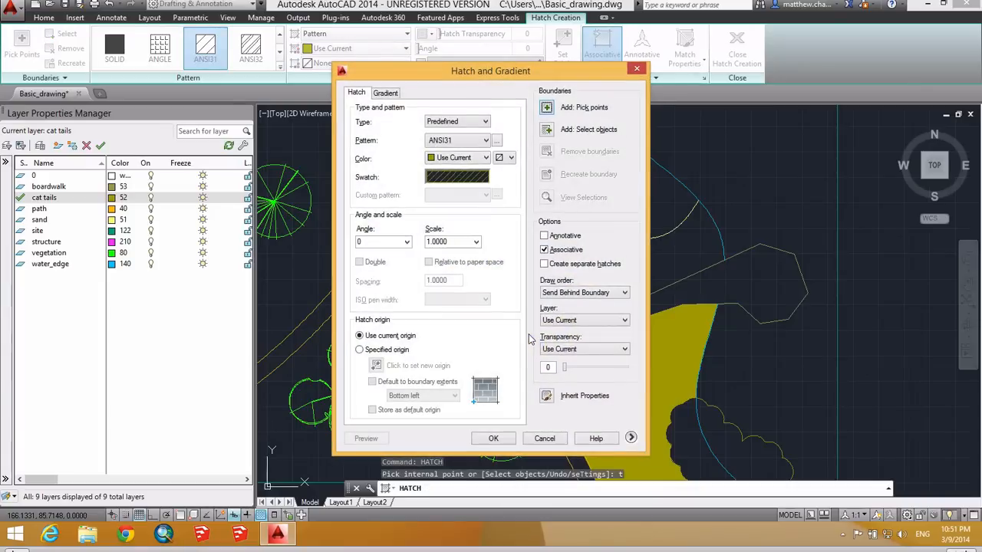
left_click_drag(427, 80, 438, 61)
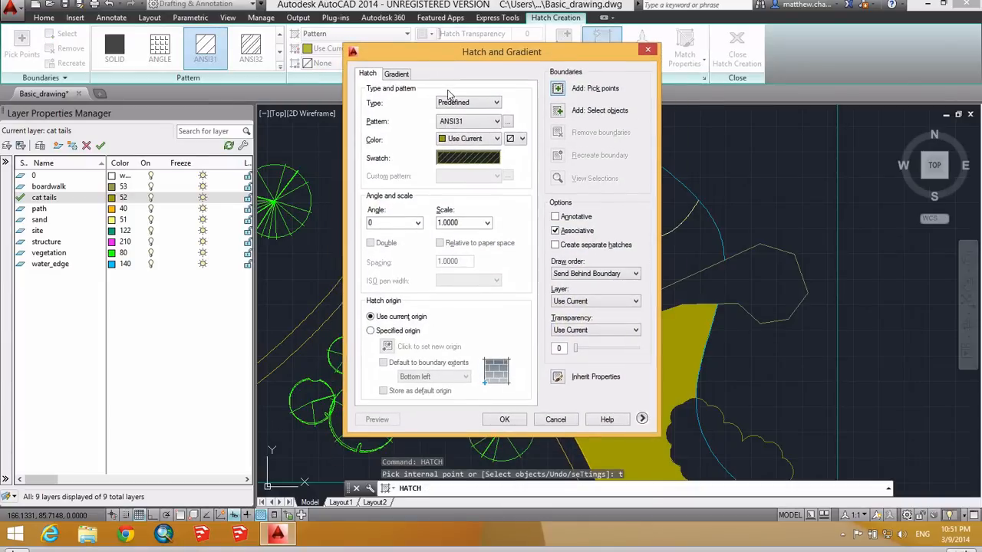
left_click(568, 91)
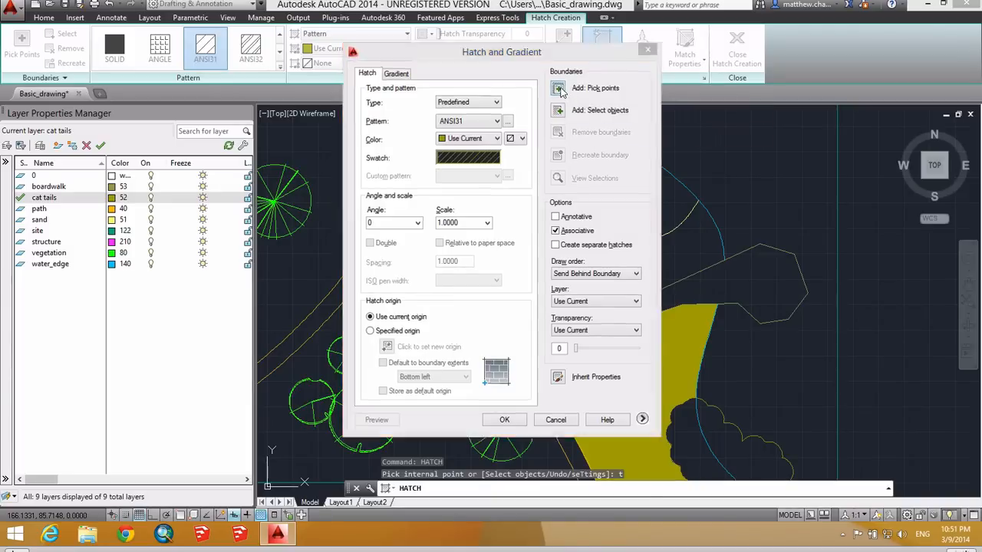
left_click(661, 305)
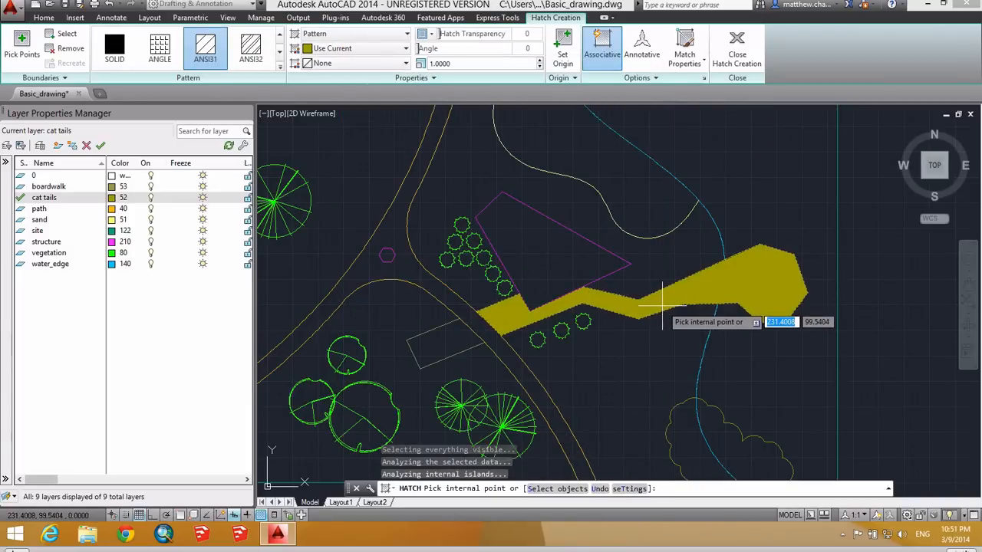
left_click(447, 345)
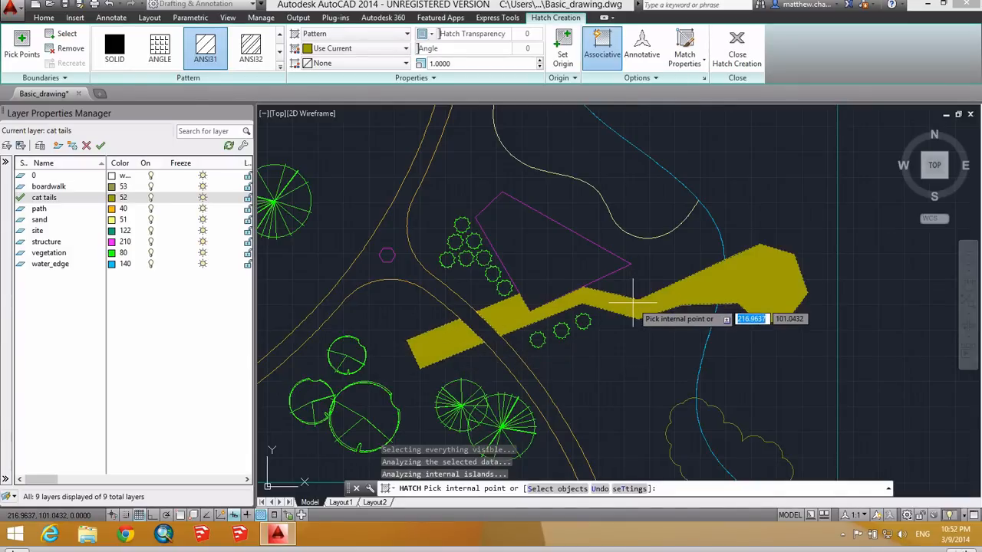
key("Return")
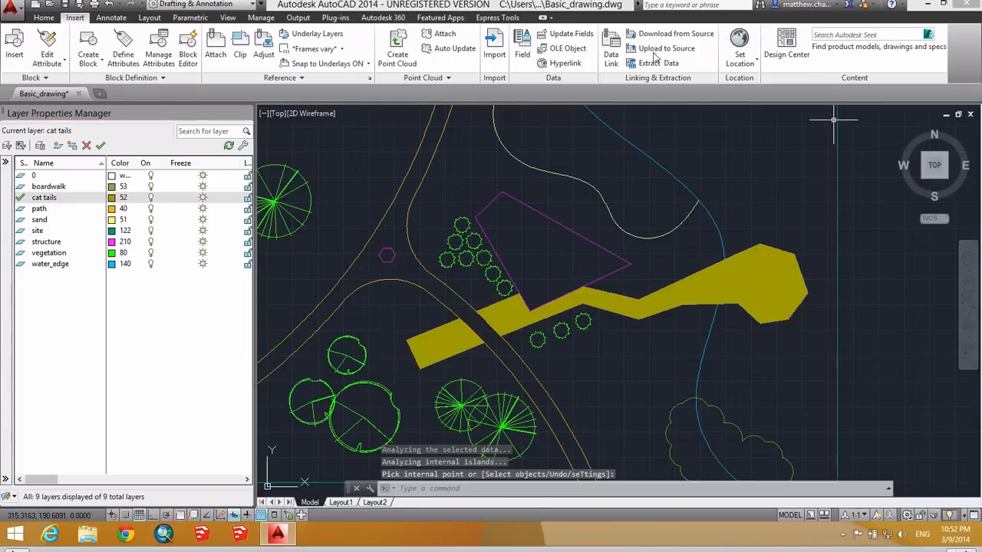
Step: Open the boardwalk hatch for editing with the HATCHEDIT command
mouse_move(451, 334)
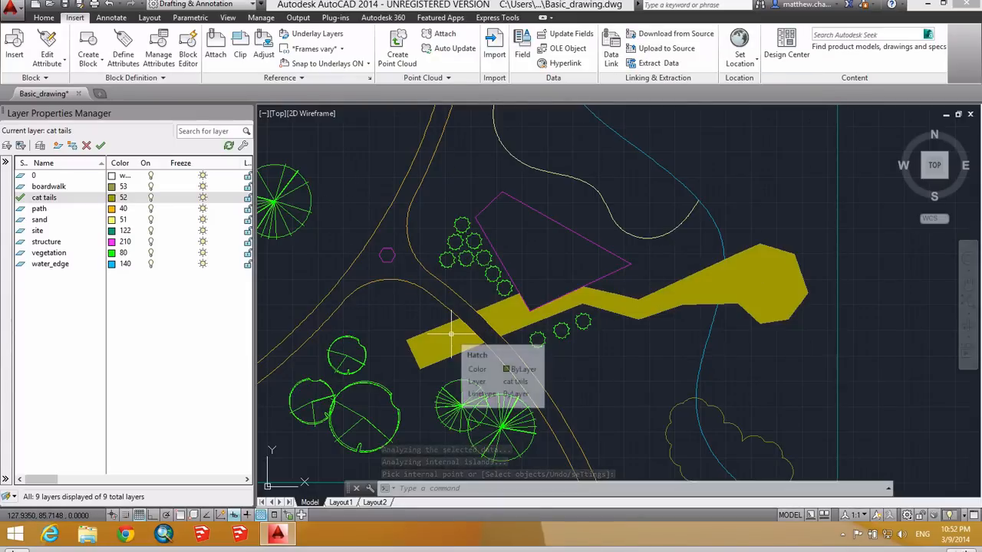
type("HA")
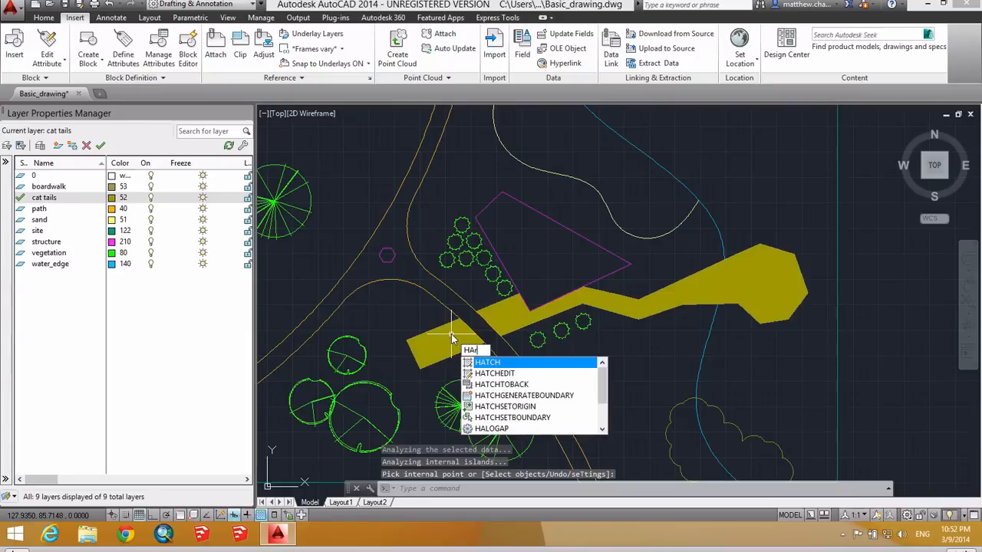
type("TCH")
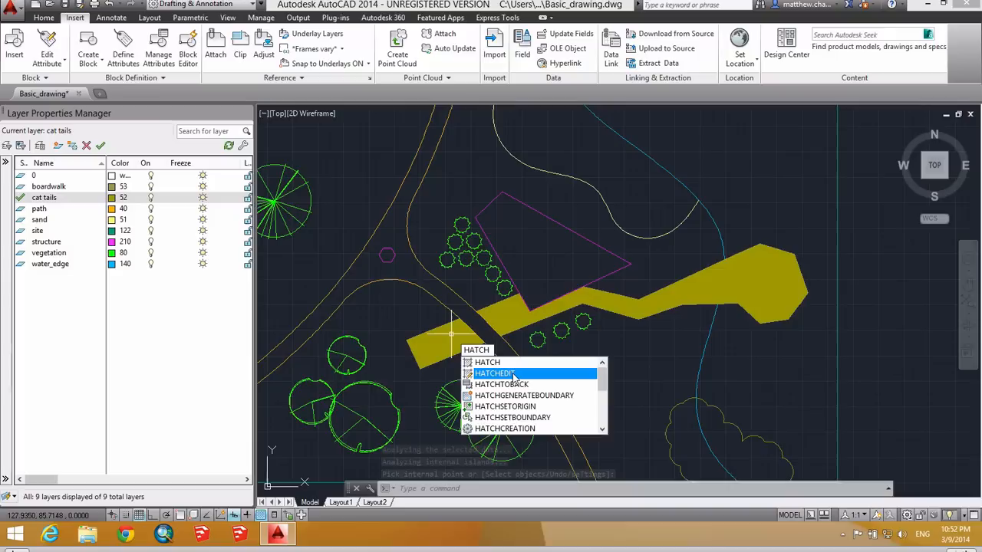
left_click(514, 374)
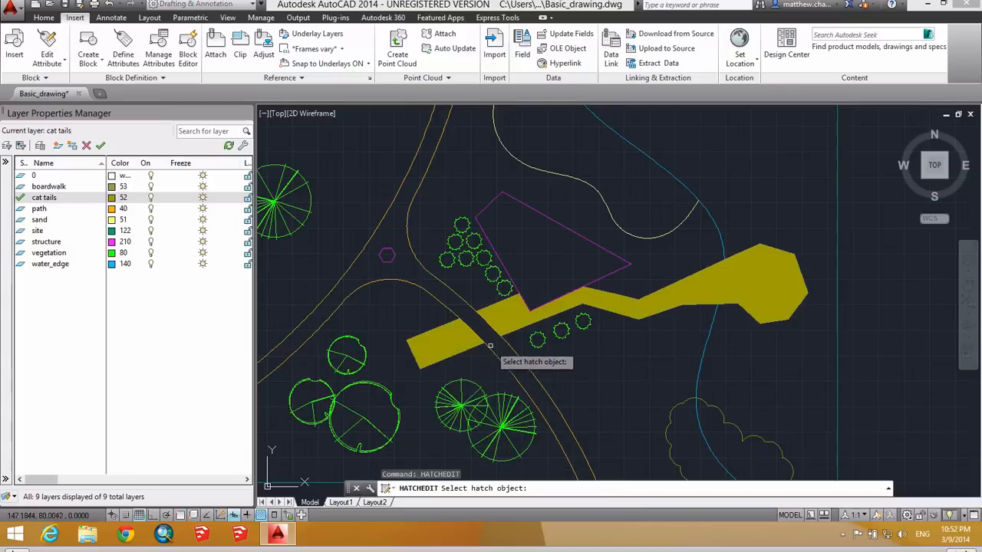
left_click(444, 350)
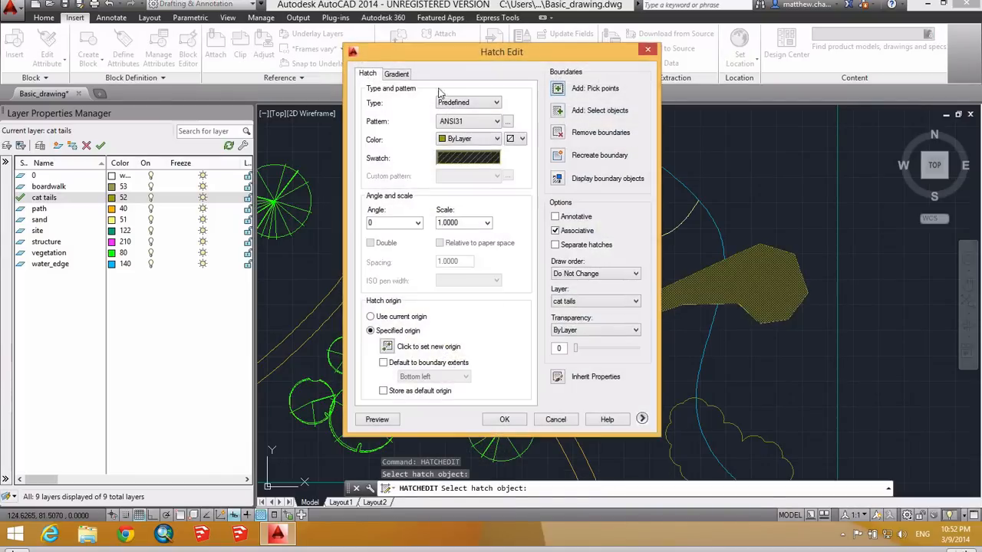
mouse_move(458, 65)
left_mouse_down()
mouse_move(518, 56)
mouse_move(496, 60)
left_mouse_up()
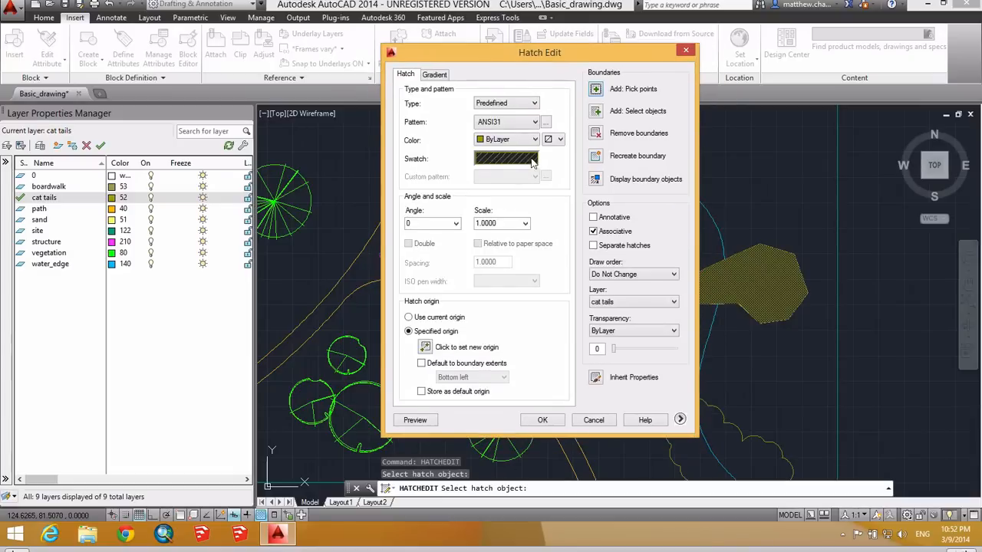
Step: Change the boardwalk hatch to the predefined DOLMIT pattern at a scale of 10 and apply it
left_click(532, 159)
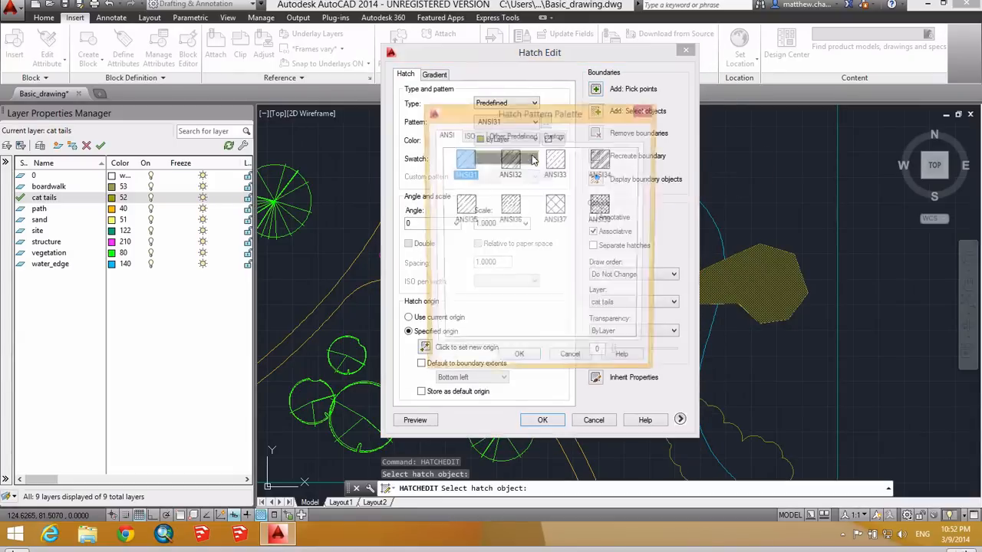
left_click(475, 137)
left_click(512, 135)
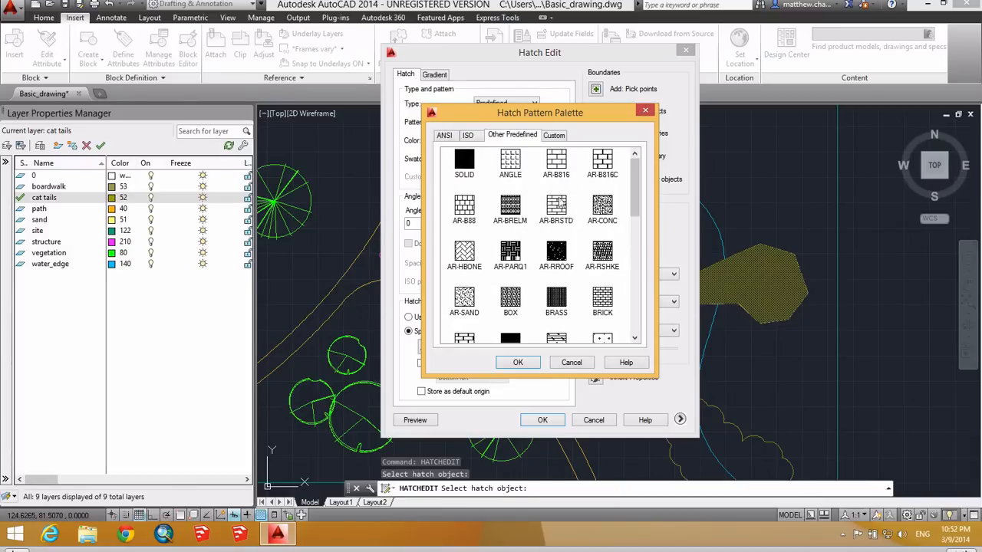
scroll(636, 207, "down", 2)
left_click_drag(640, 214, 648, 147)
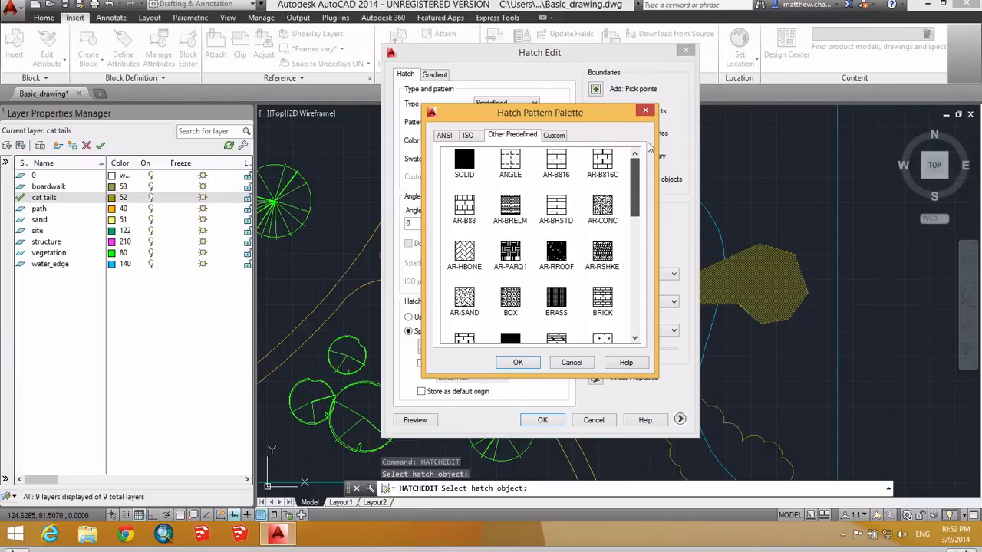
left_click(553, 136)
left_click(471, 136)
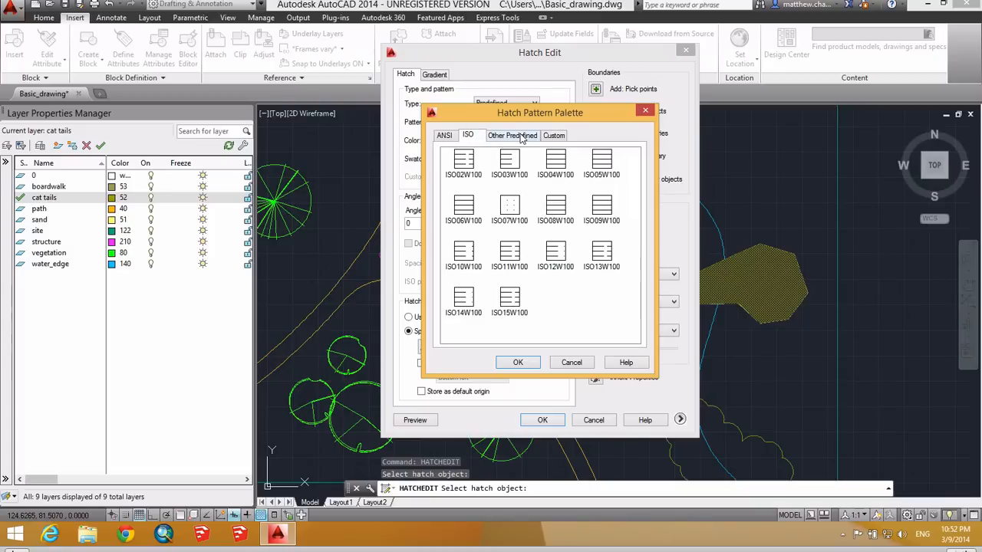
left_click(522, 136)
left_click_drag(632, 205, 633, 249)
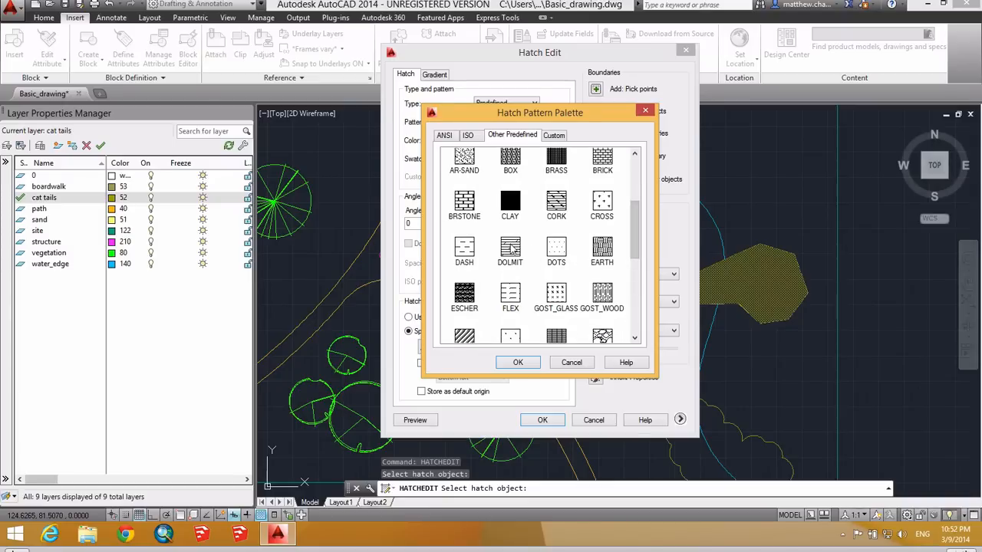
left_click(510, 247)
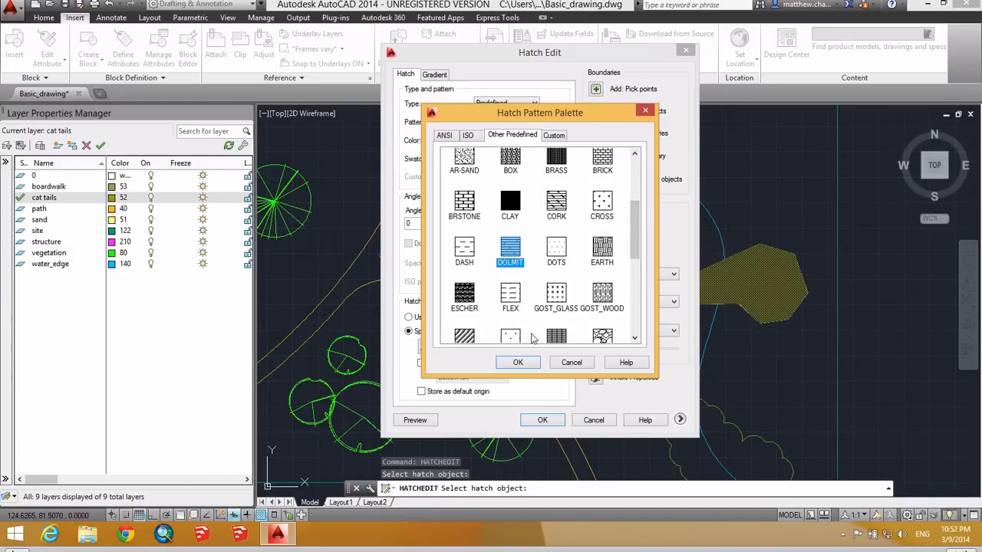
left_click(533, 363)
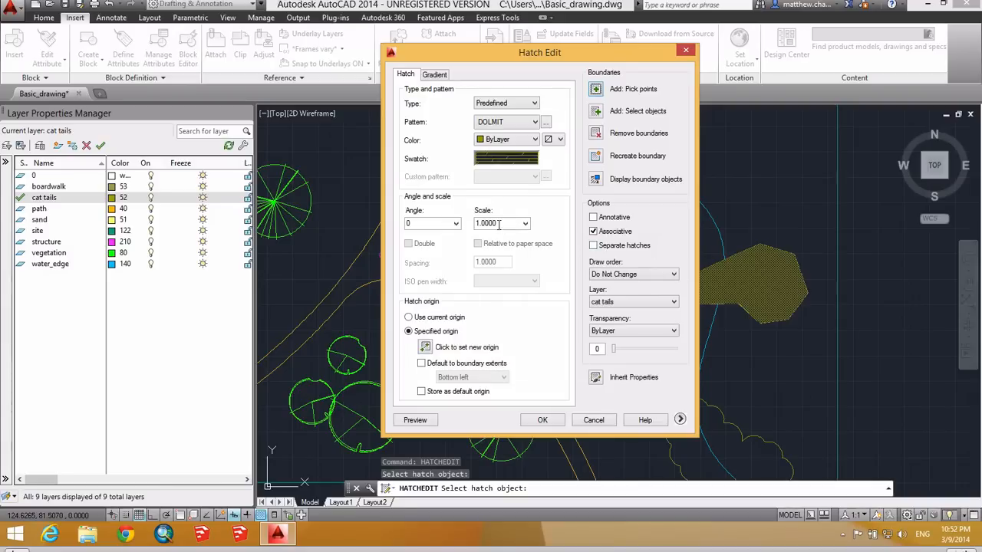
left_click_drag(499, 224, 473, 222)
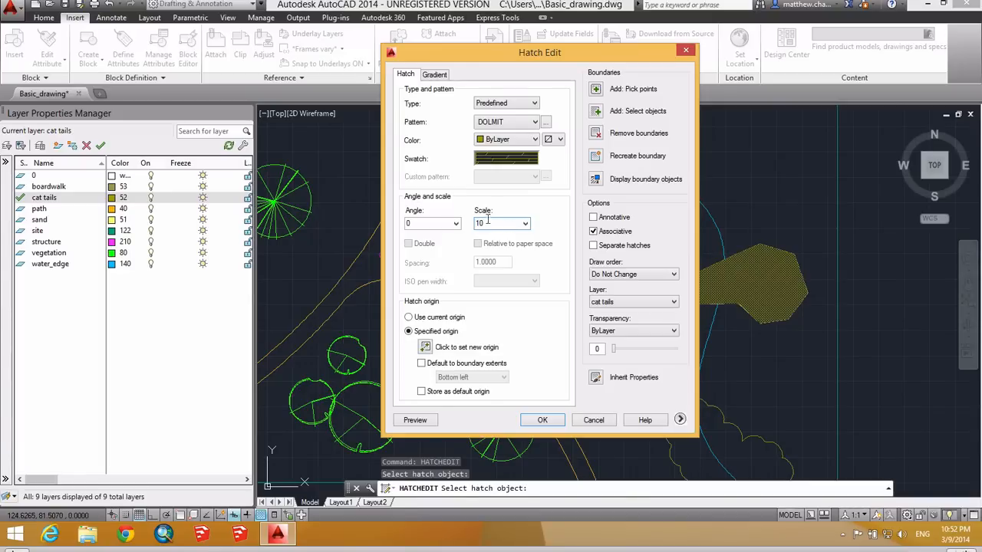
left_click(545, 422)
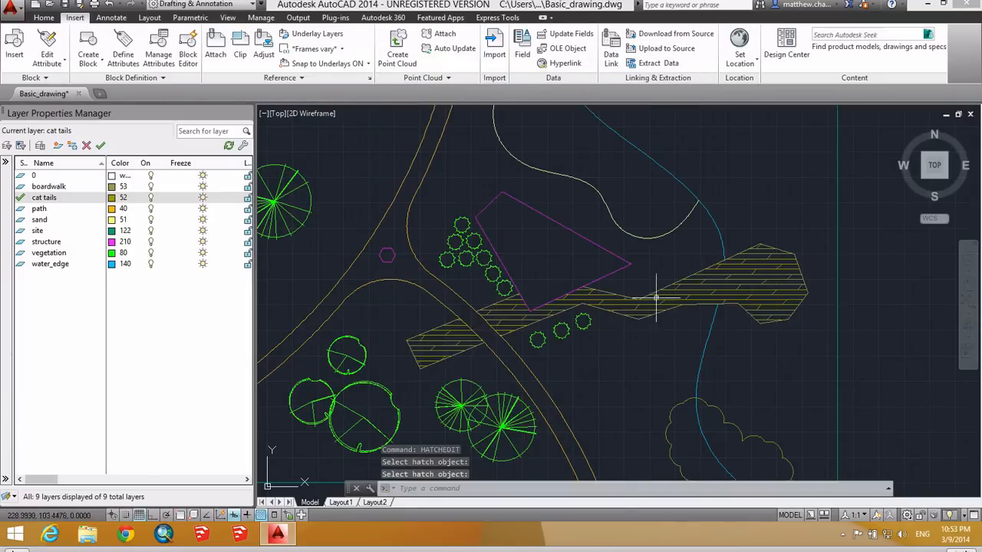
left_click(504, 315)
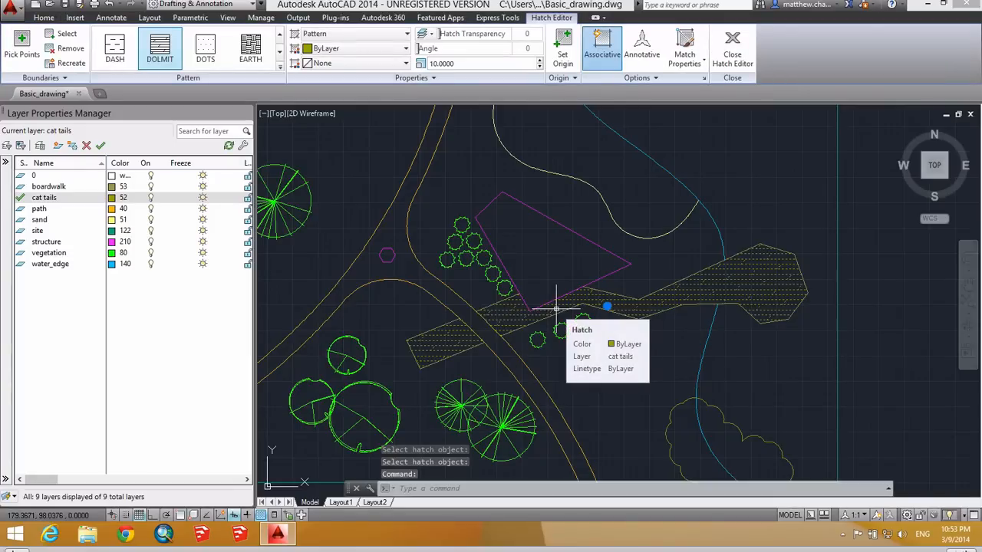
key("Escape")
key("Escape")
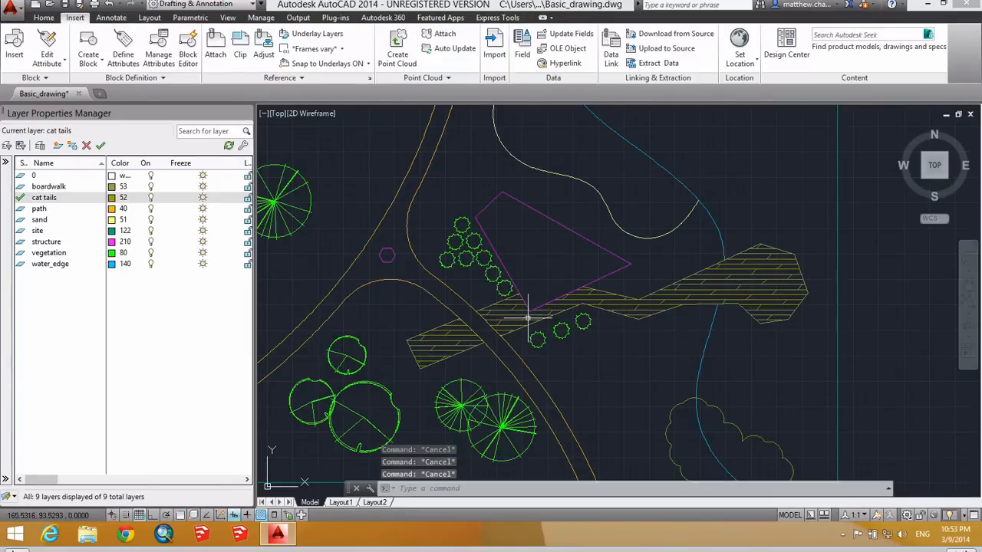
Step: Open the object properties of the boardwalk hatch and set its pattern scale to 5
type("pro")
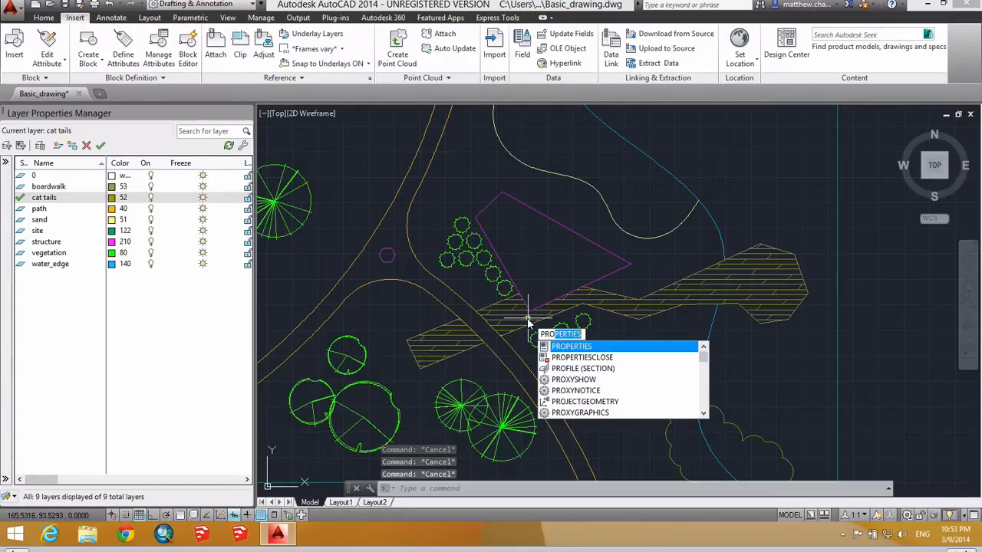
key("Return")
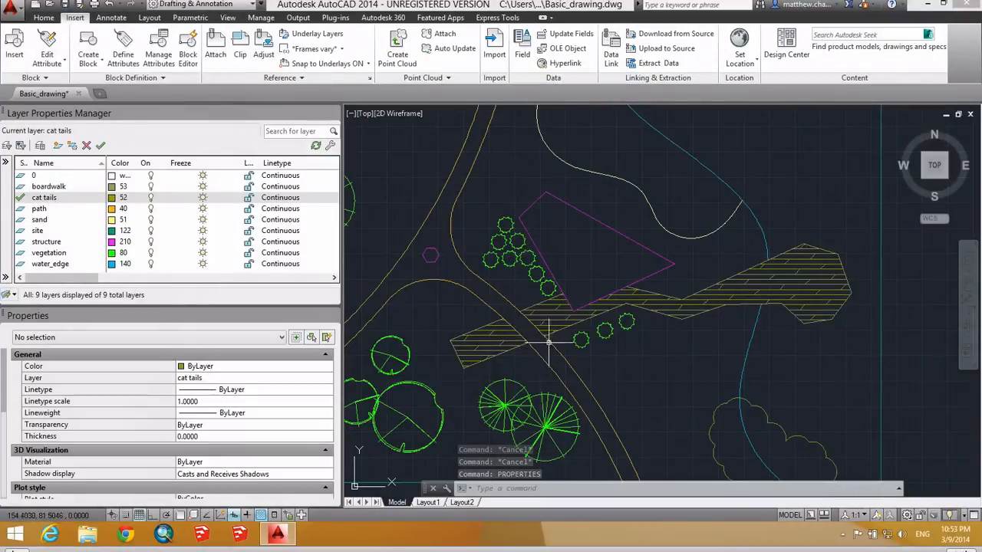
left_click(502, 331)
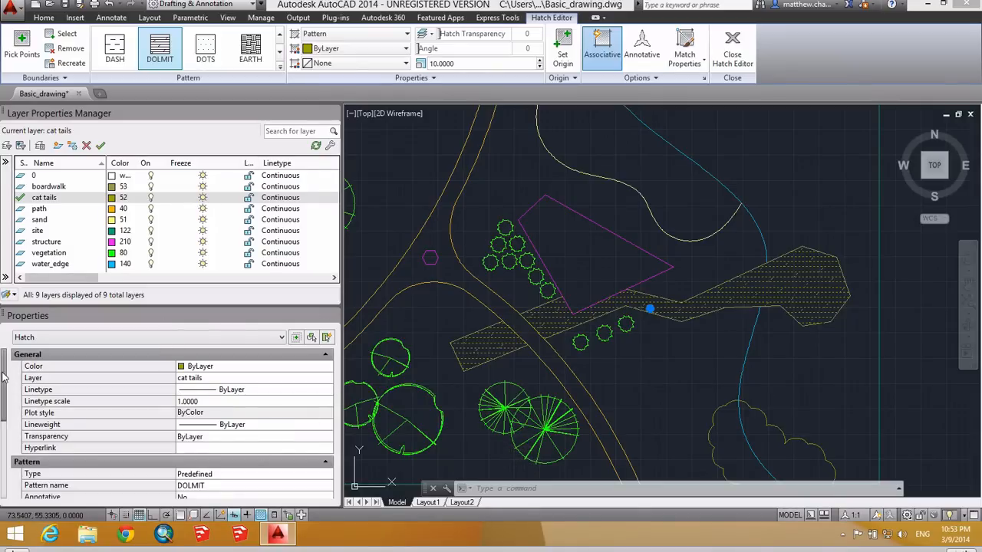
scroll(36, 429, "down", 4)
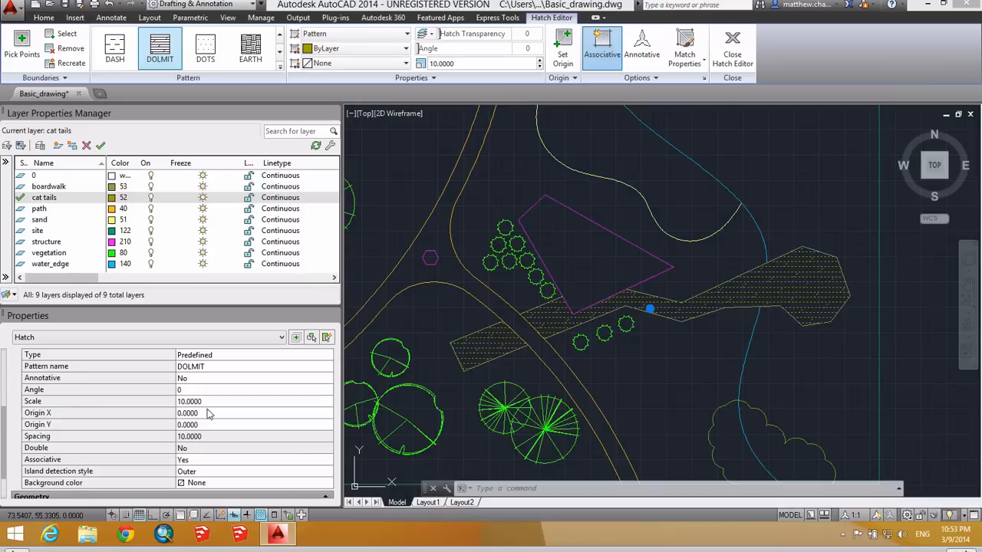
left_click(202, 402)
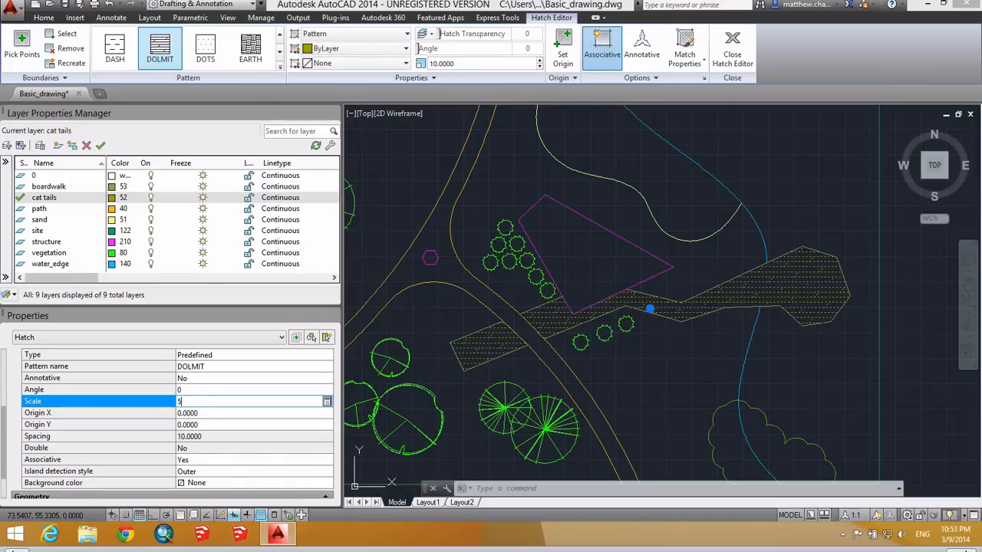
type("5")
left_click(199, 413)
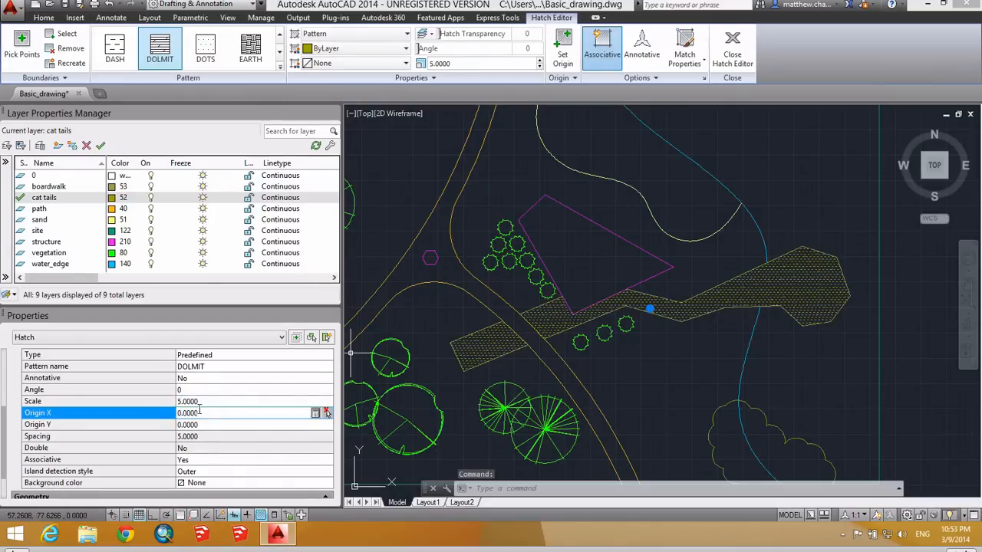
Step: Set the boardwalk hatch's pattern scale to 7.5 and deselect the hatch
left_click(198, 401)
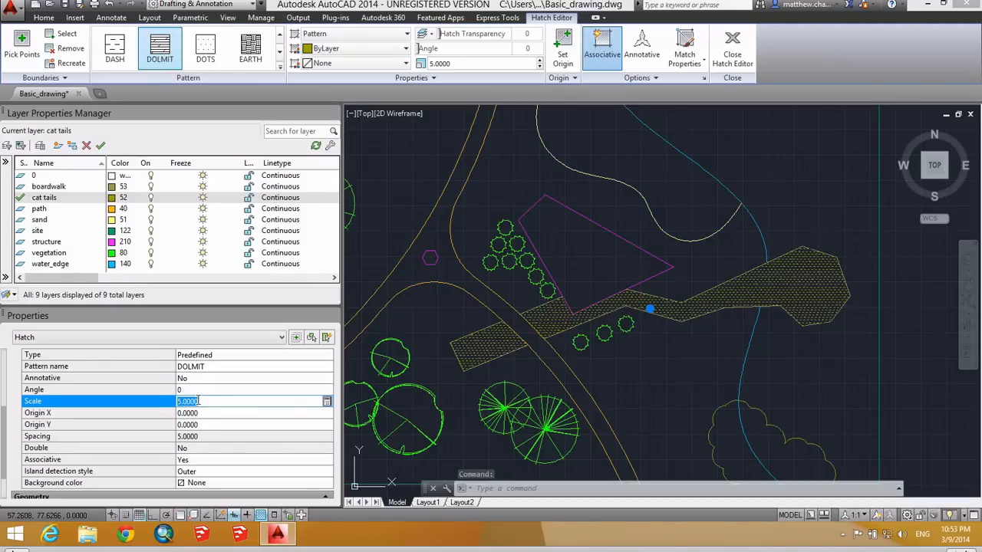
key("Tab")
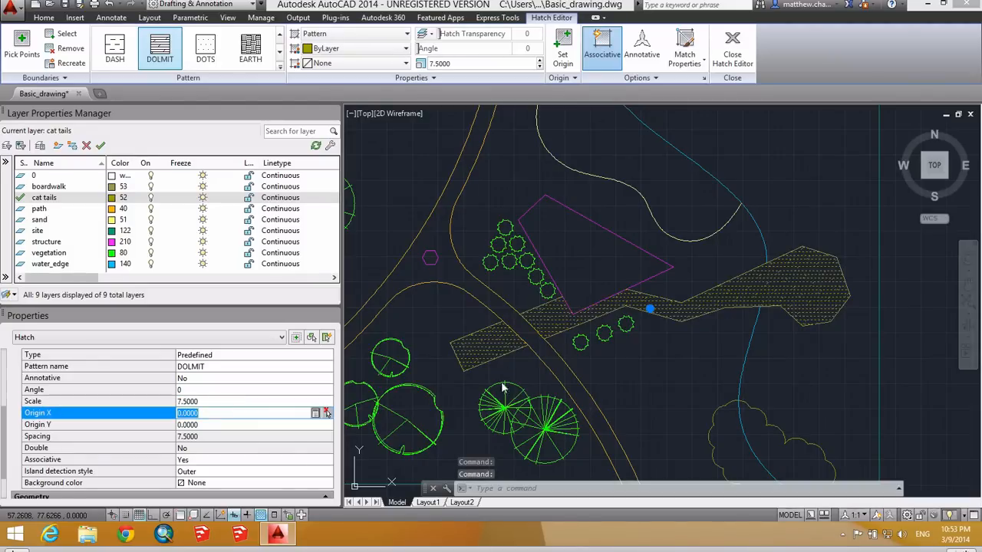
key("Escape")
key("Escape")
scroll(644, 306, "down", 2)
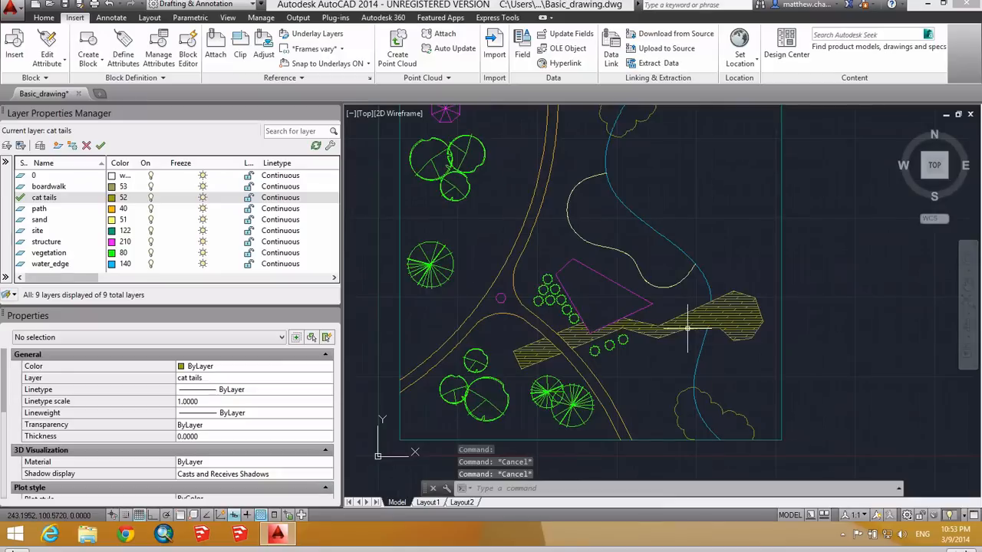
scroll(667, 347, "up", 2)
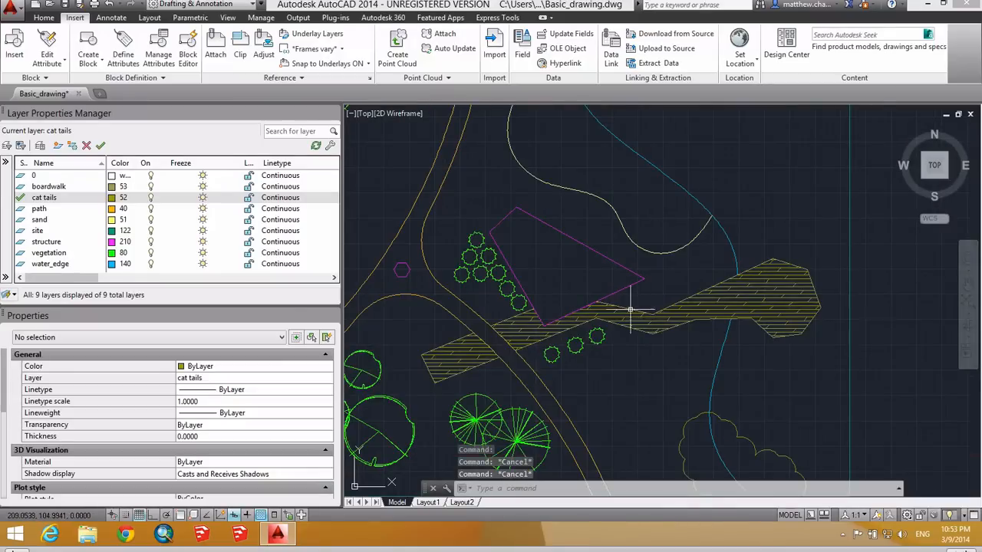
scroll(600, 326, "down", 2)
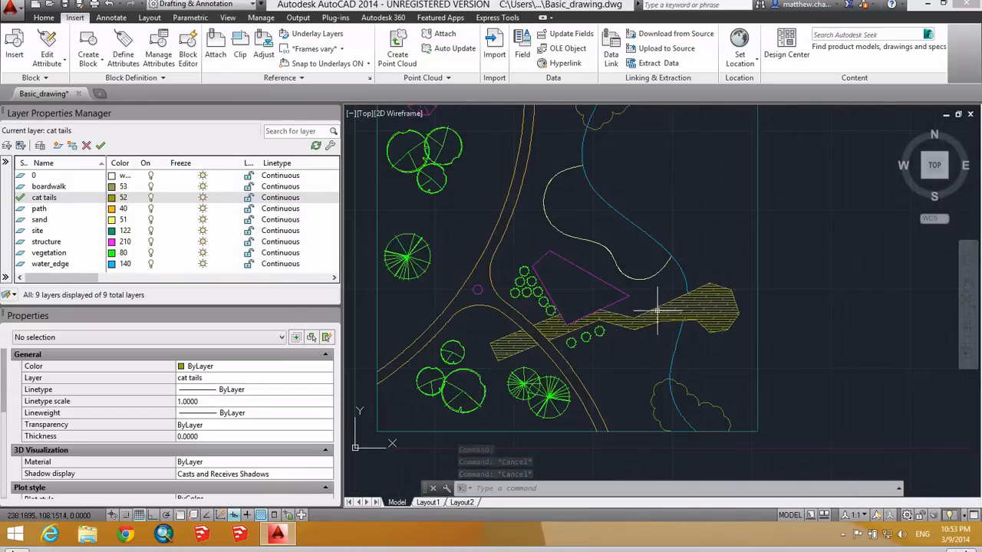
Step: Move the boardwalk hatch onto the boardwalk layer and deselect it
left_click(713, 307)
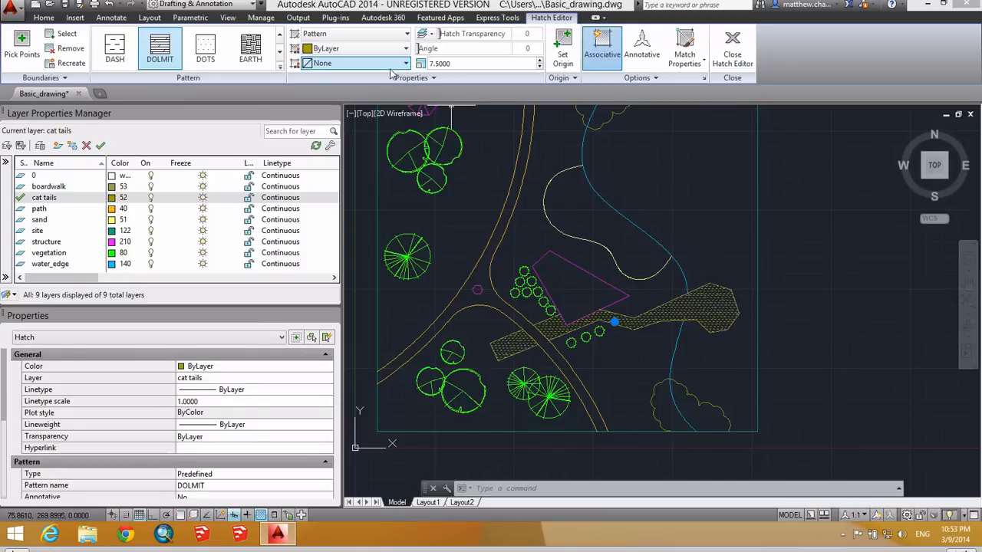
left_click(44, 18)
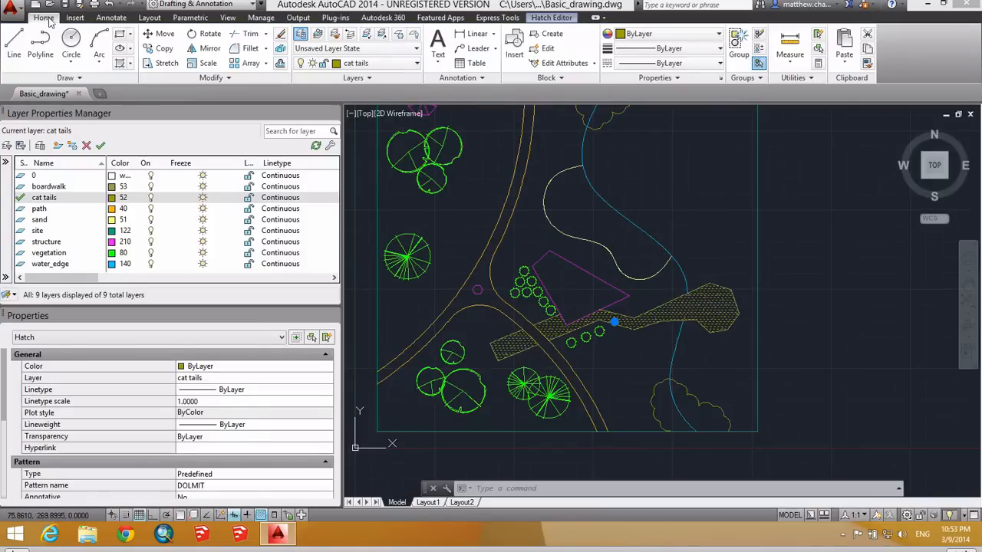
left_click(375, 64)
left_click(367, 92)
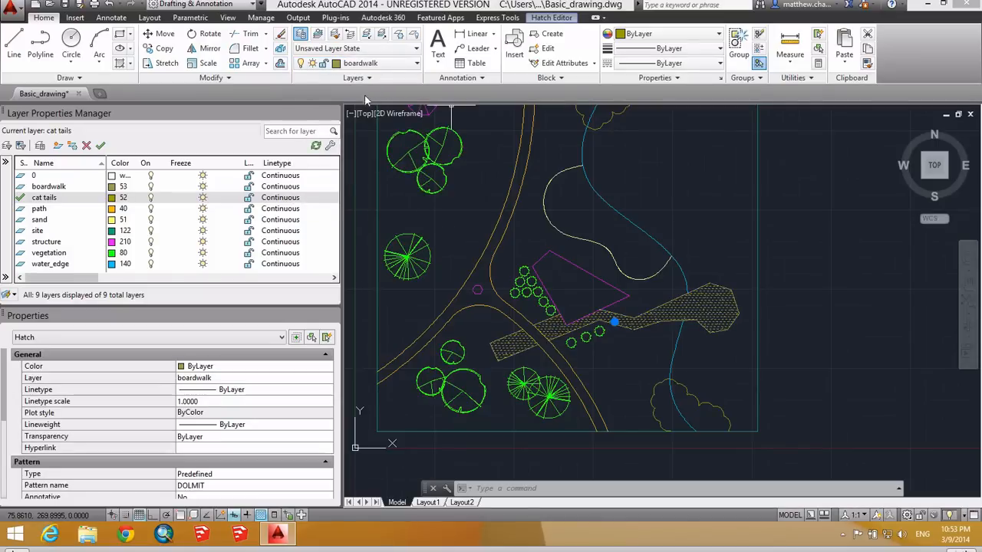
middle_click_drag(601, 259, 614, 333)
key("Escape")
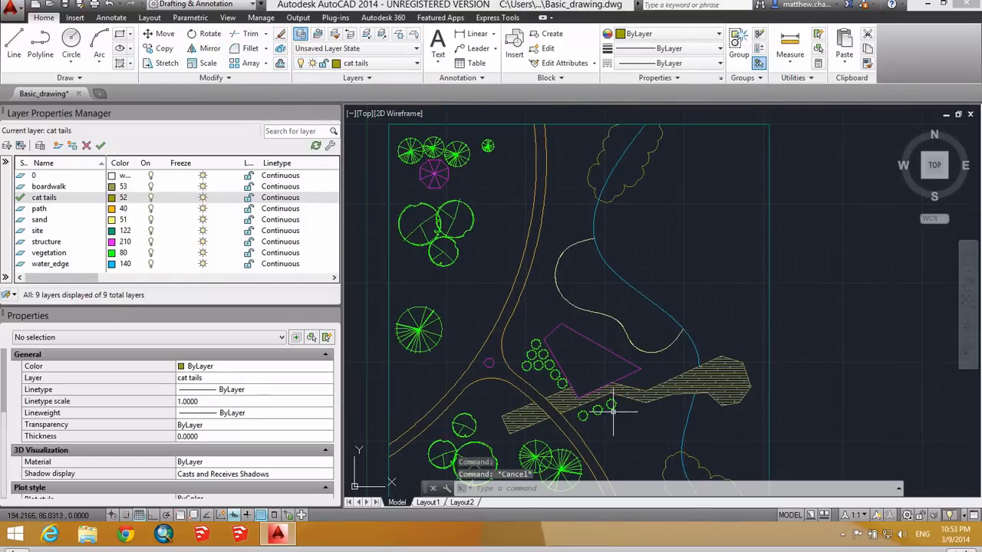
Step: Change the colour of the cat tails layer to index color 124
left_click(119, 198)
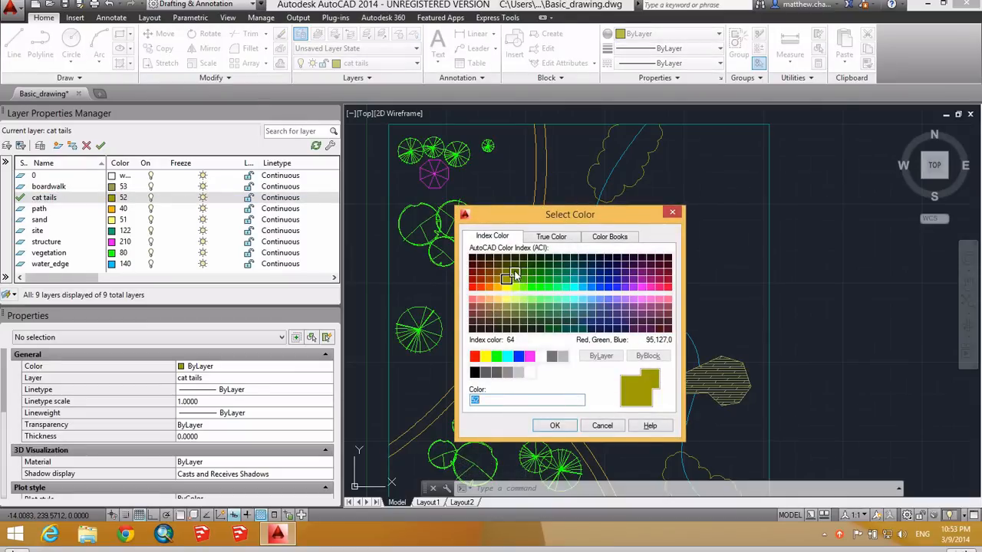
left_click(515, 274)
left_click(566, 273)
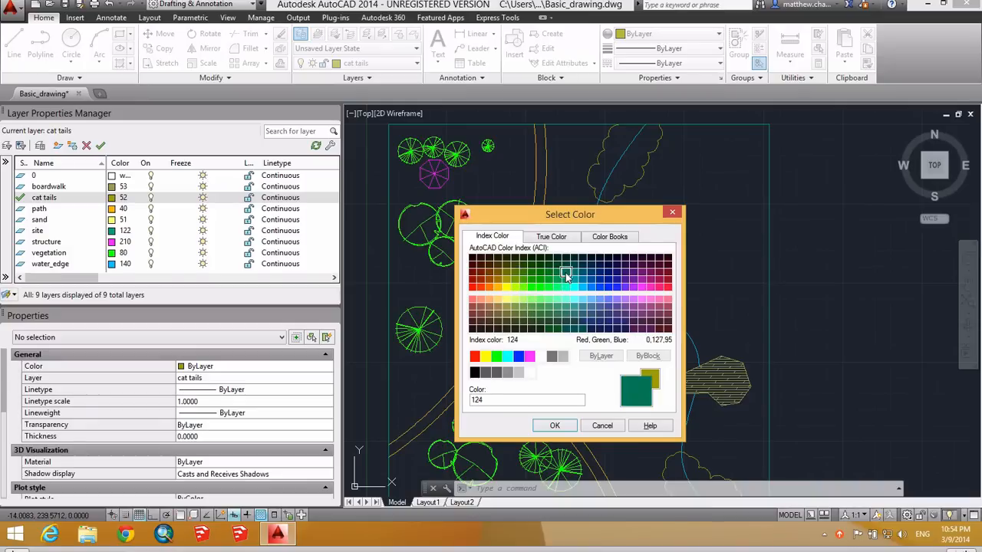
left_click(555, 426)
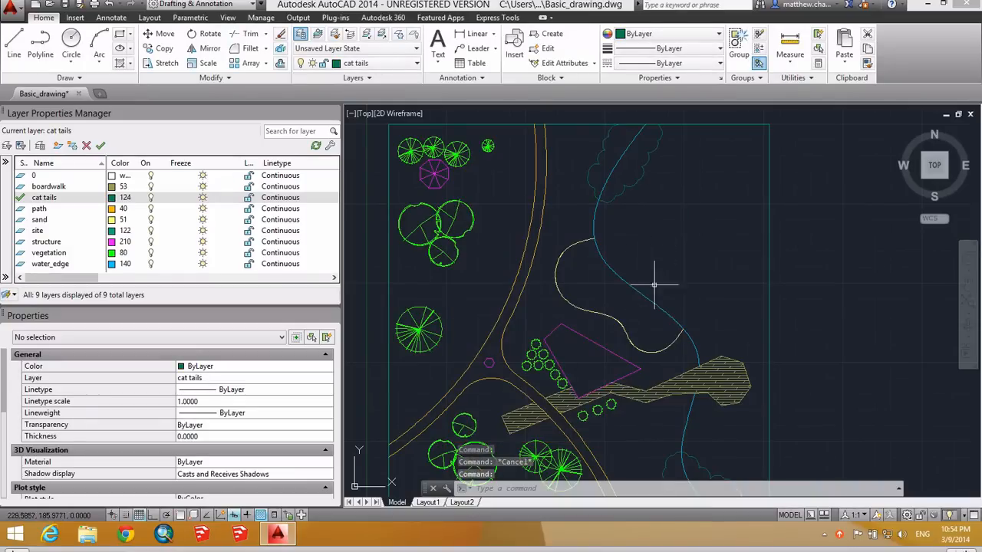
middle_click_drag(694, 383, 689, 334)
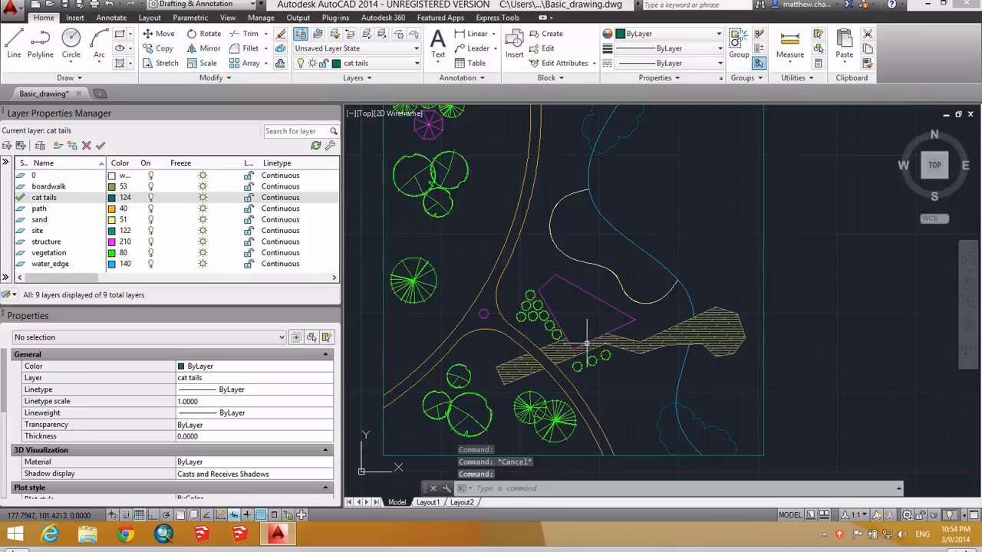
scroll(587, 344, "down", 2)
scroll(652, 352, "up", 2)
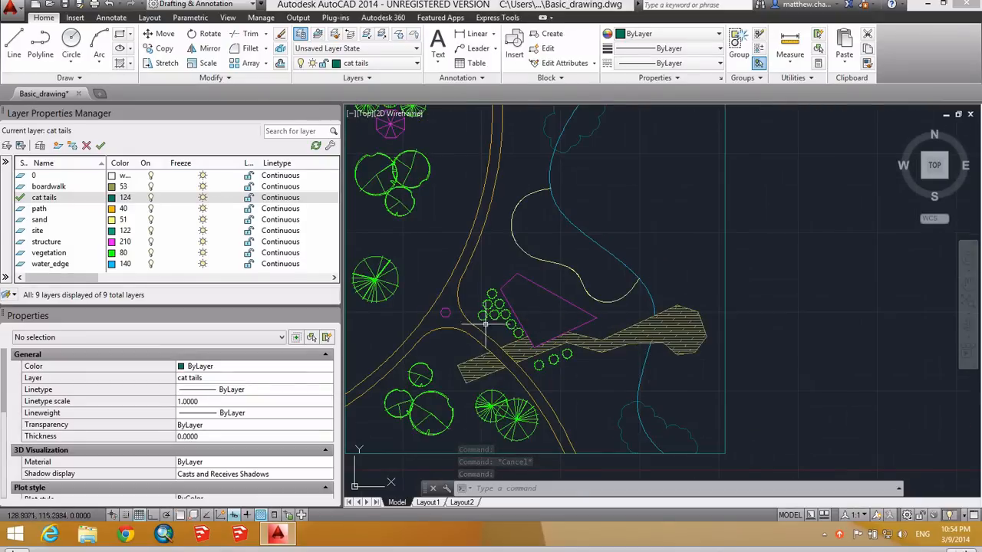
left_click(439, 327)
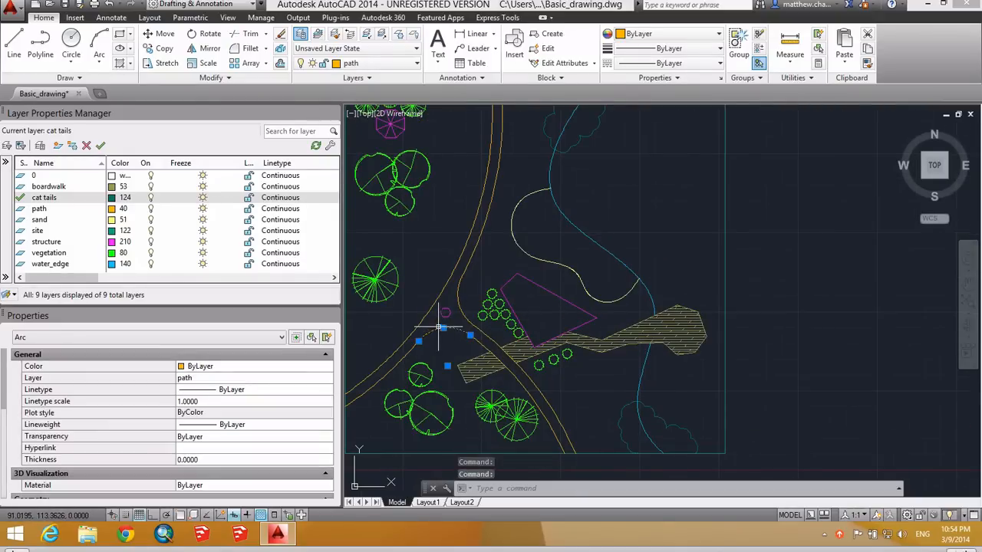
key("Escape")
middle_click_drag(469, 253, 537, 261)
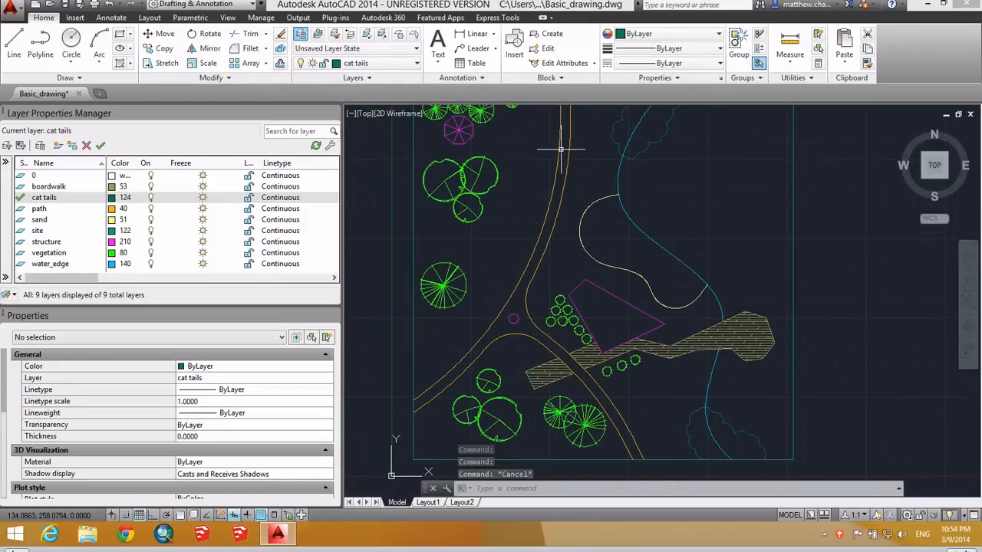
Step: Try to hatch the path with the ANSI31 pattern at scale 1 by picking internal points near the junction
type("hat")
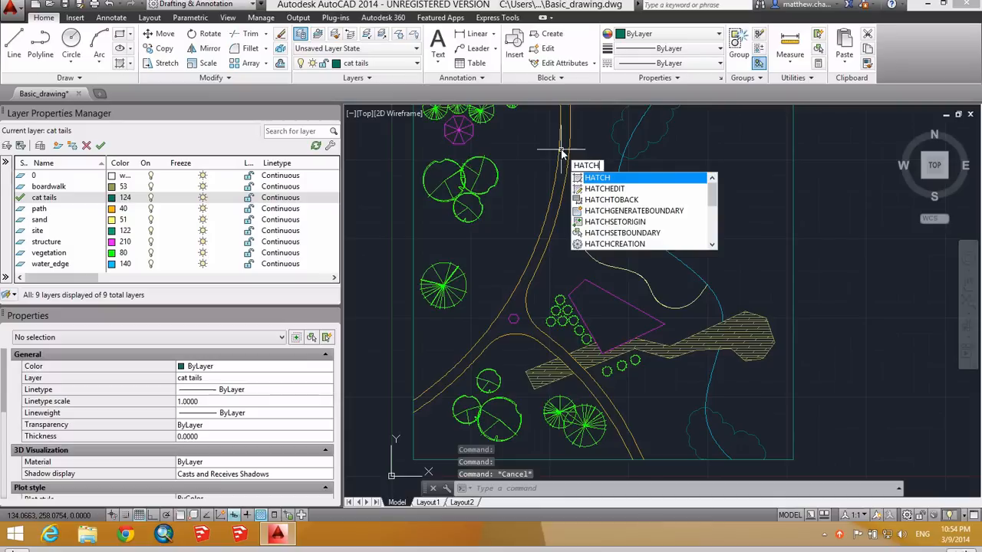
key("Return")
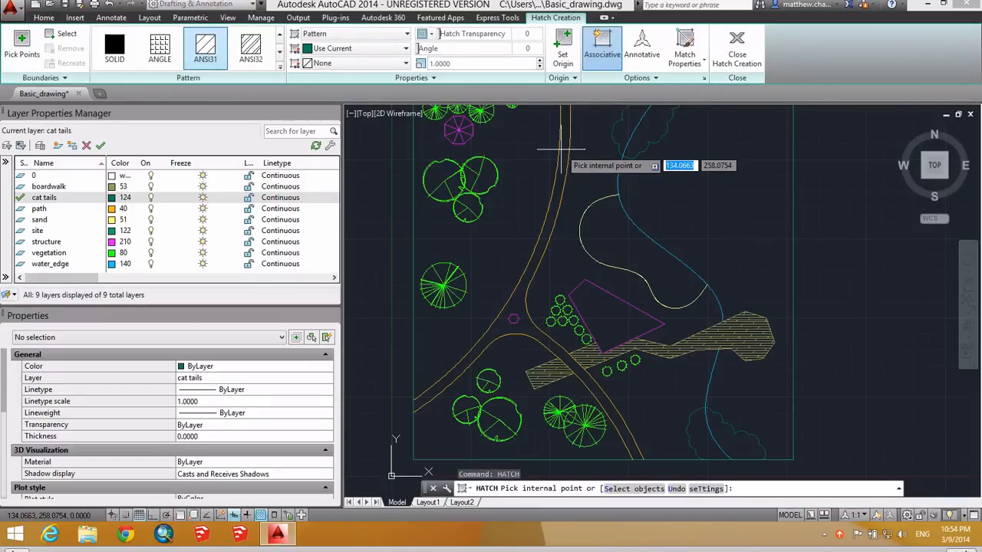
type("t")
key("Return")
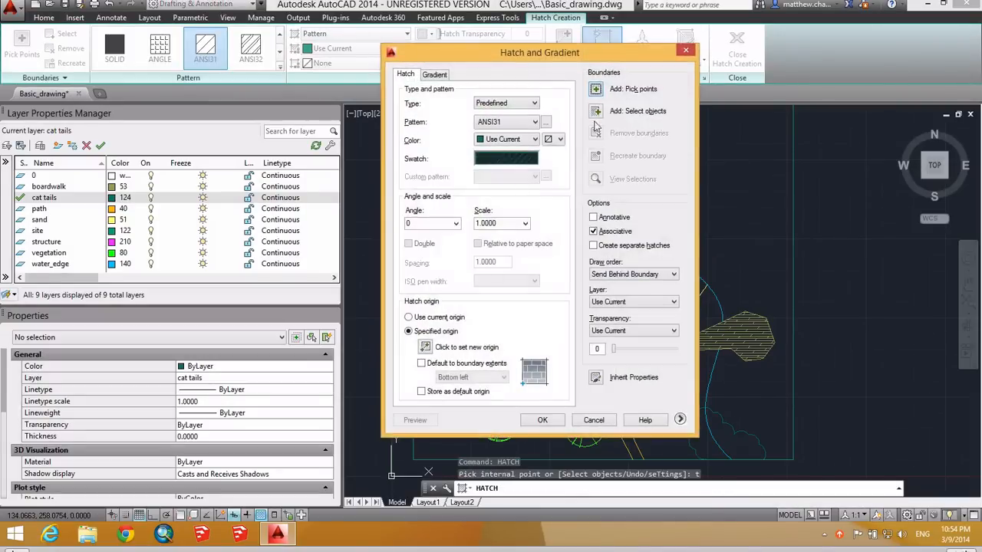
left_click(599, 89)
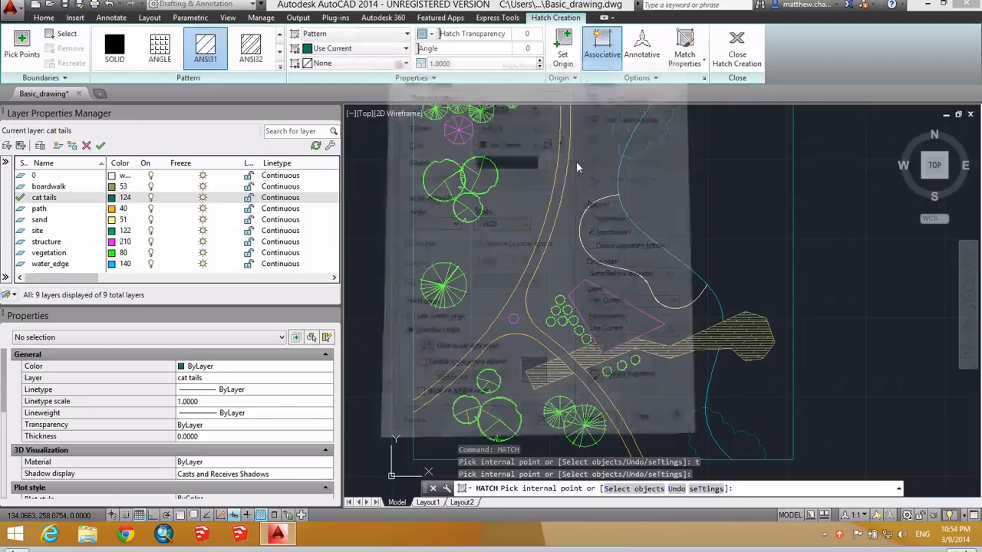
left_click(518, 295)
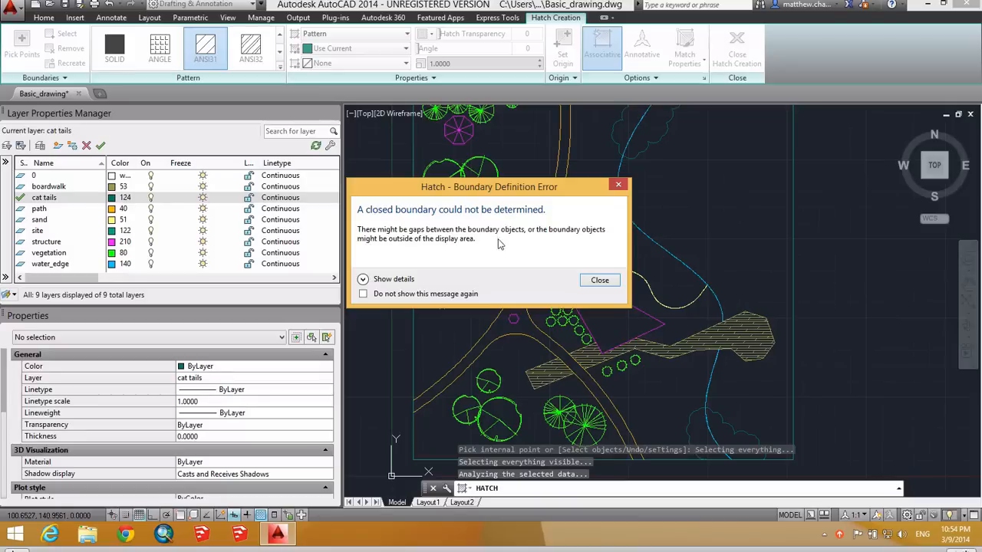
left_click(392, 280)
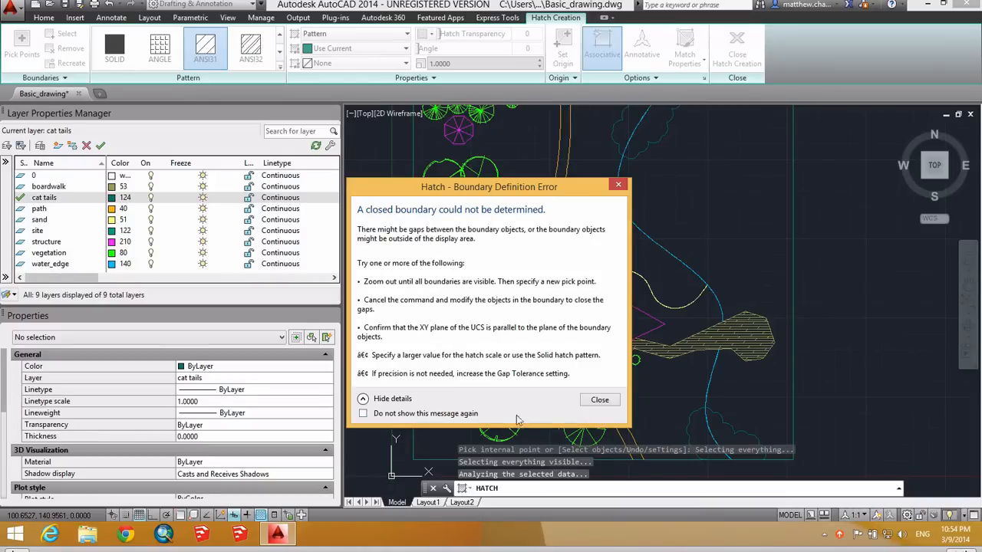
left_click(602, 404)
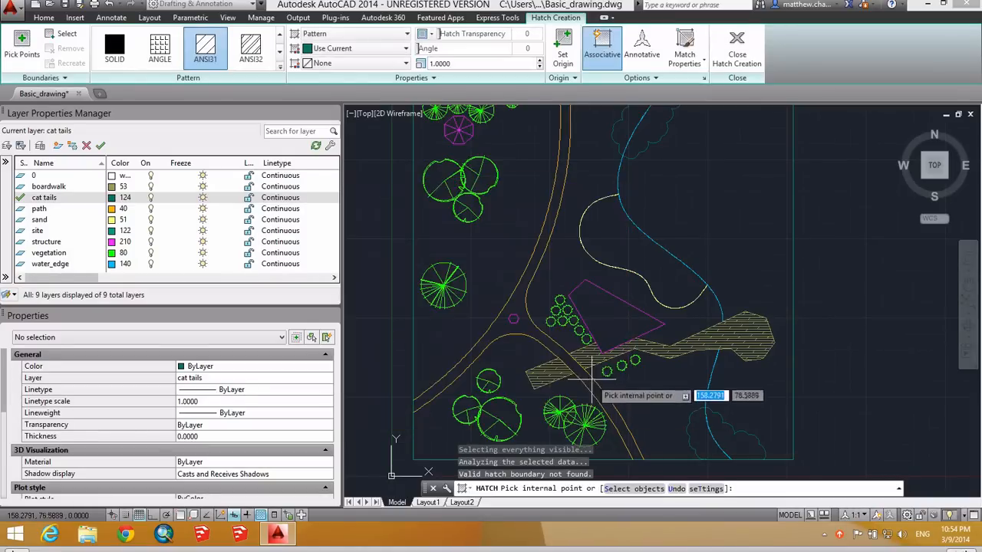
left_click(521, 343)
key("Escape")
key("Escape")
Step: Examine the path edges around the junction for gaps in the hatch boundary and view the whole site plan
scroll(522, 338, "up", 5)
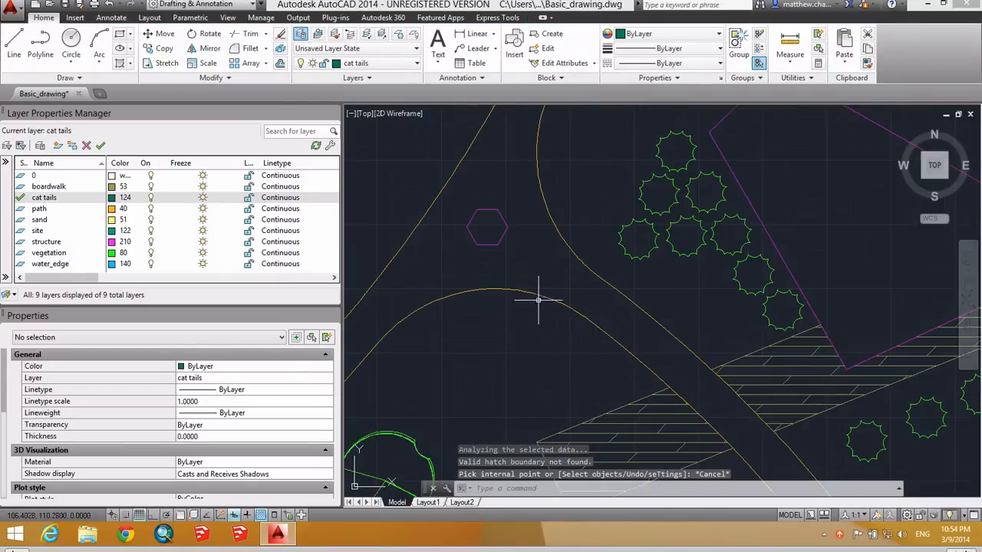
left_click(516, 307)
scroll(544, 346, "down", 4)
key("Escape")
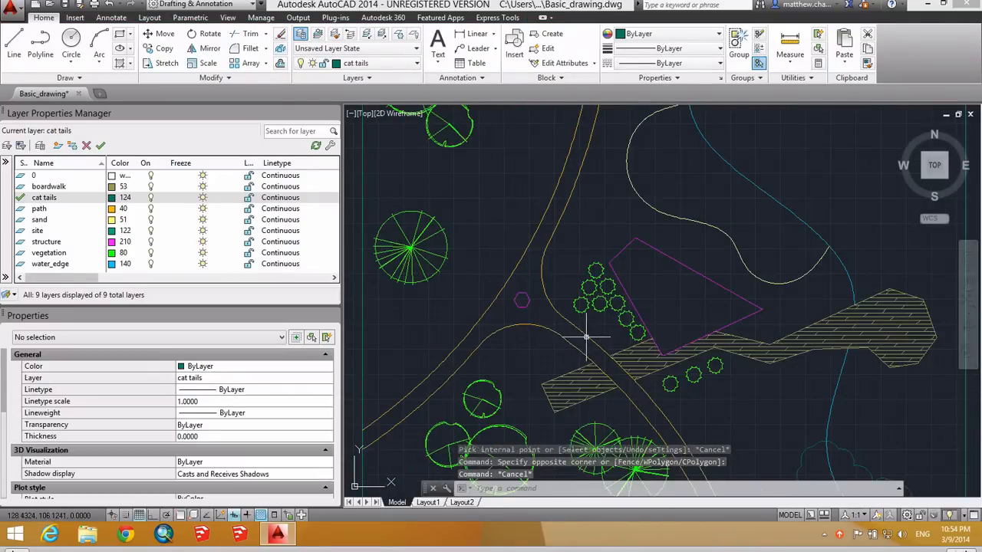
scroll(585, 335, "down", 2)
middle_click_drag(585, 336, 539, 294)
scroll(539, 294, "down", 4)
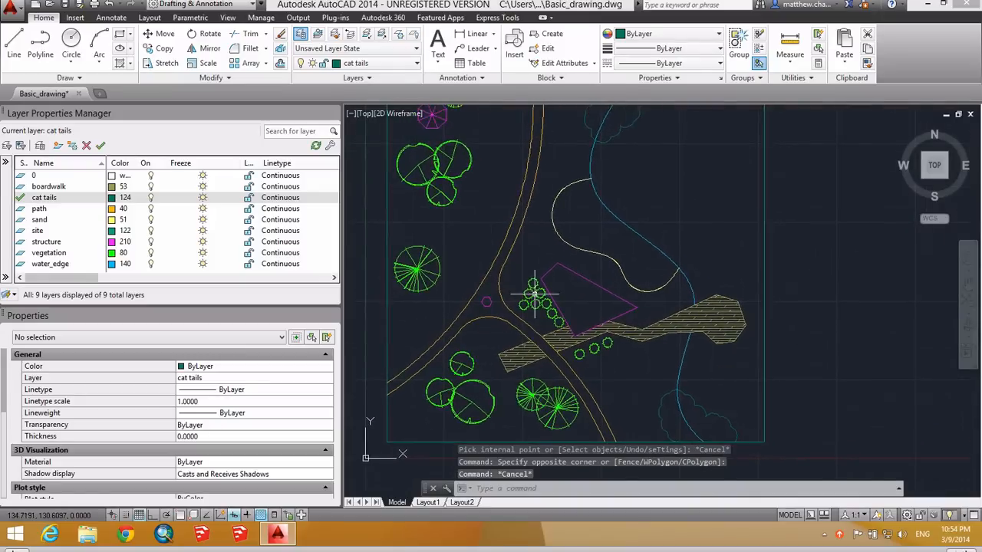
key("Escape")
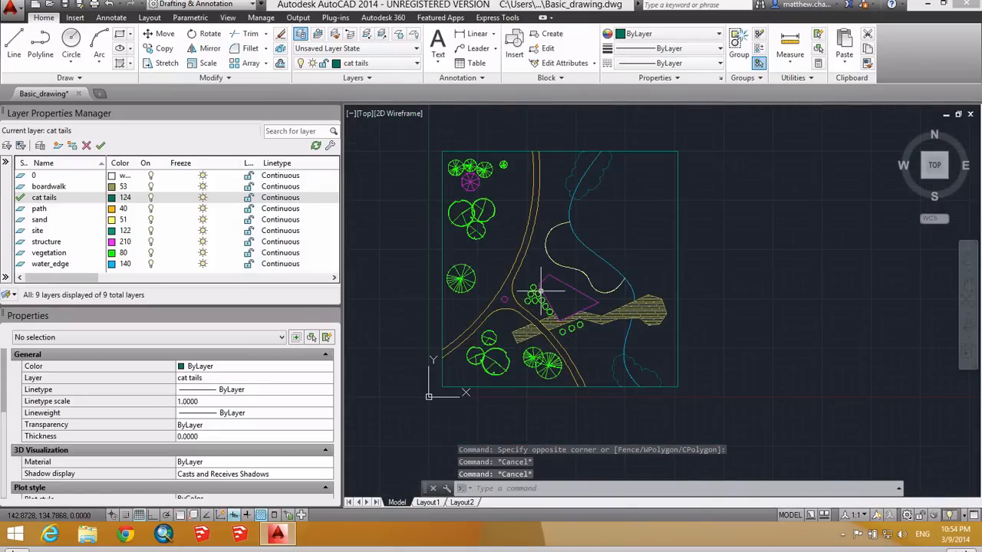
Step: Regenerate the drawing and preview an ANSI31 hatch at scale 1 over the path junction
key("Escape")
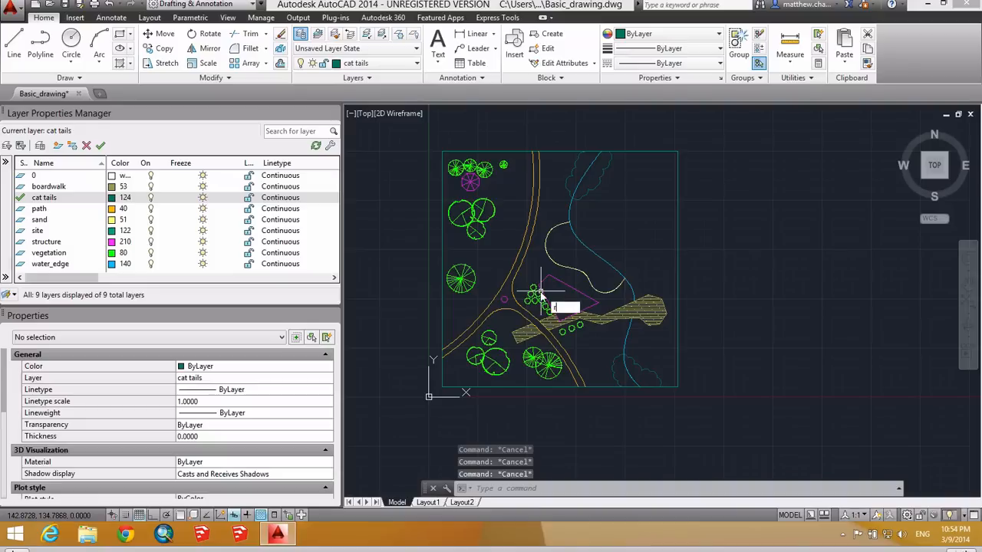
key("Return")
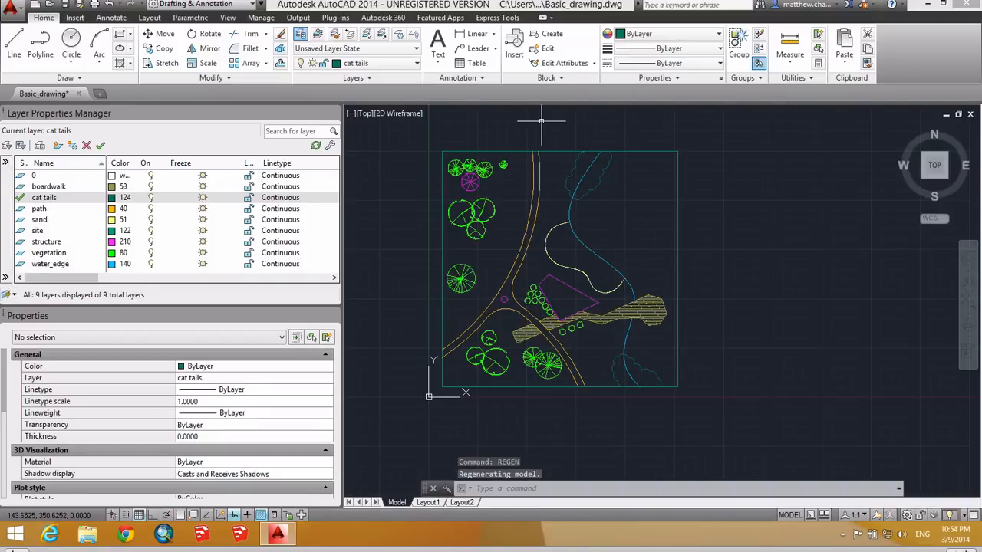
type("hatch")
key("Return")
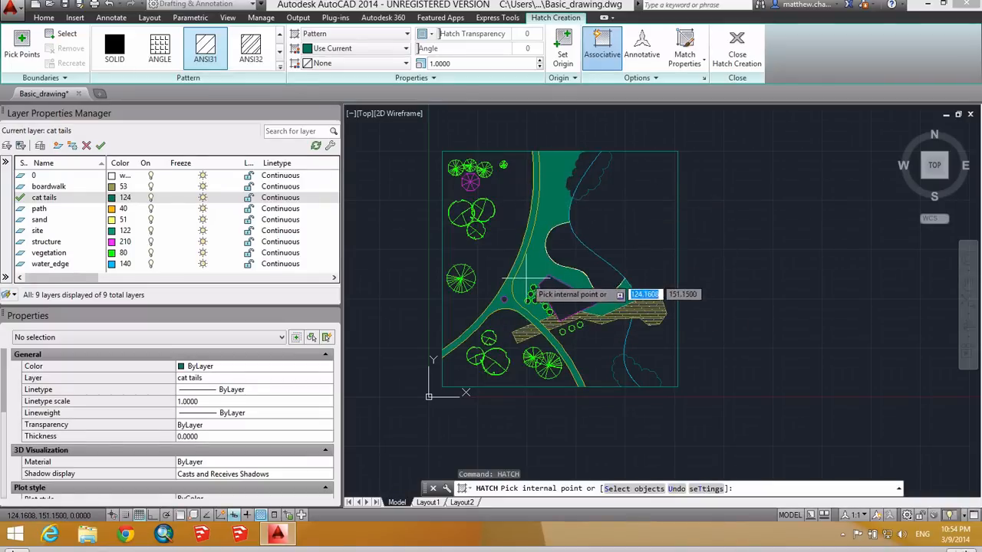
key("Escape")
key("Escape")
Step: Regenerate the drawing again and preview the hatch along the upper path to trace where its boundary spills out
type("reg")
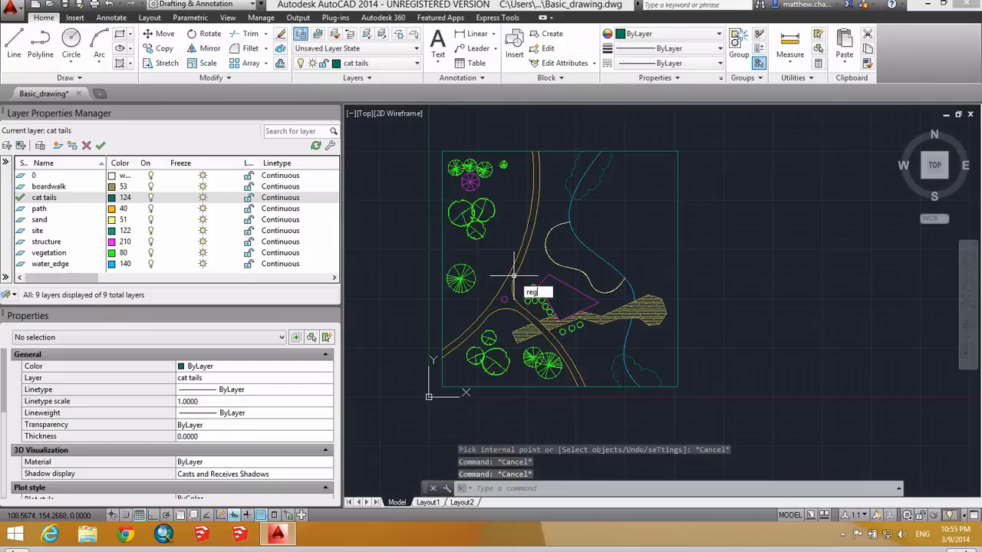
type("en")
key("Return")
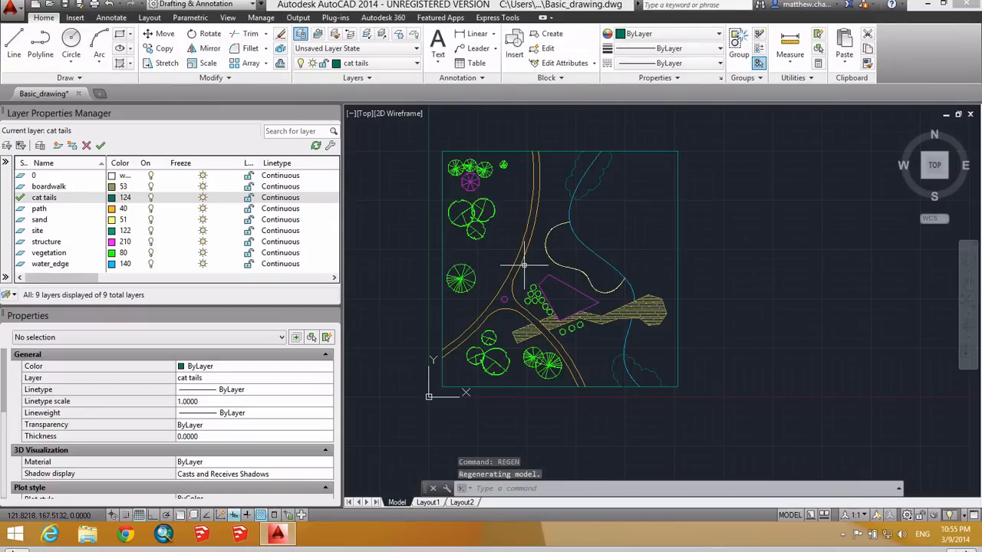
type("hatch")
key("Return")
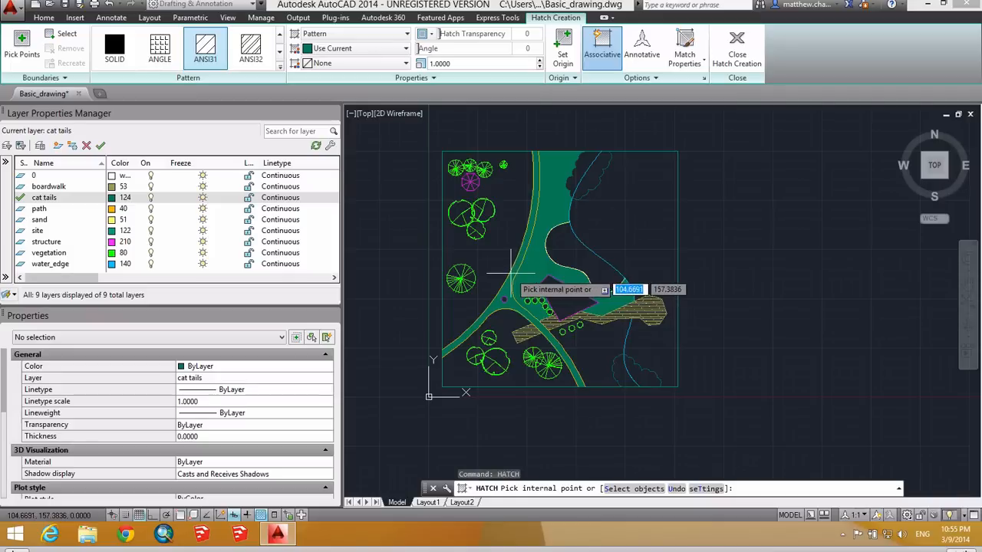
scroll(525, 244, "up", 6)
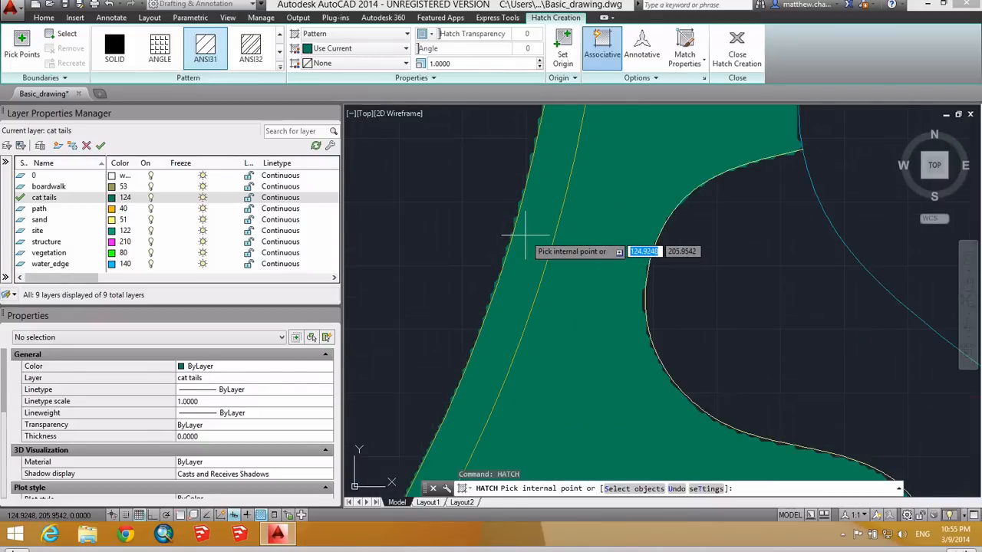
scroll(528, 245, "up", 2)
scroll(528, 246, "down", 8)
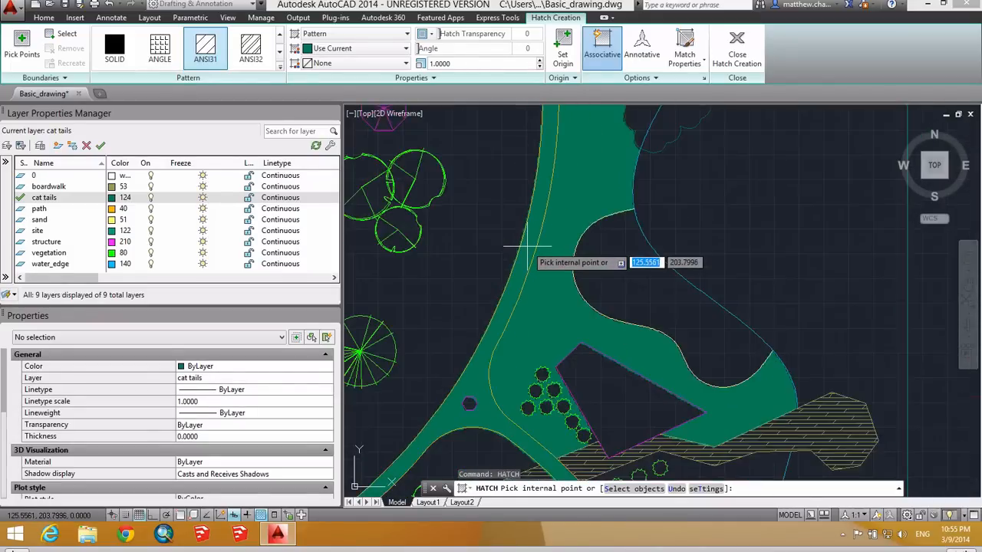
key("Escape")
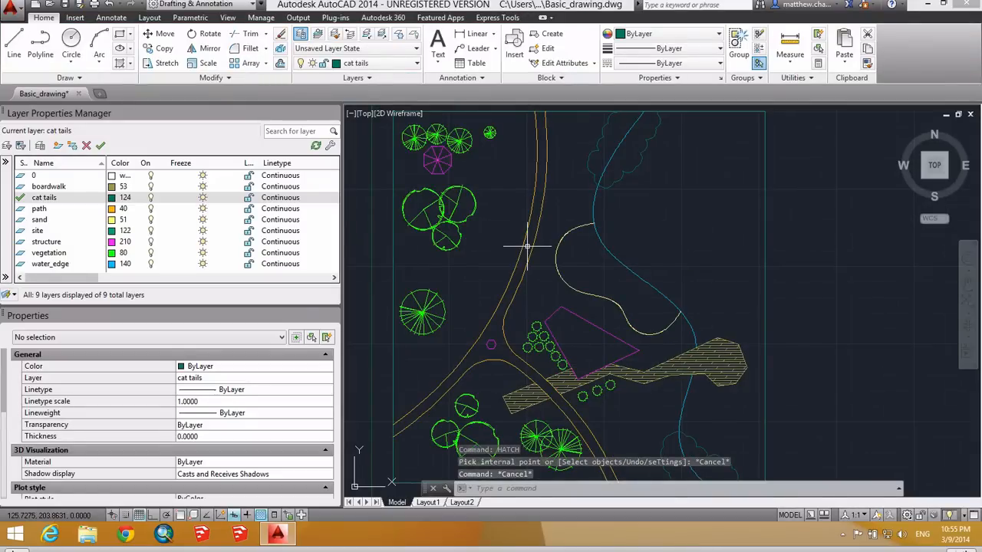
Step: Draw an open zigzag test polyline that crosses the path above and below the junction
type("pl")
key("Return")
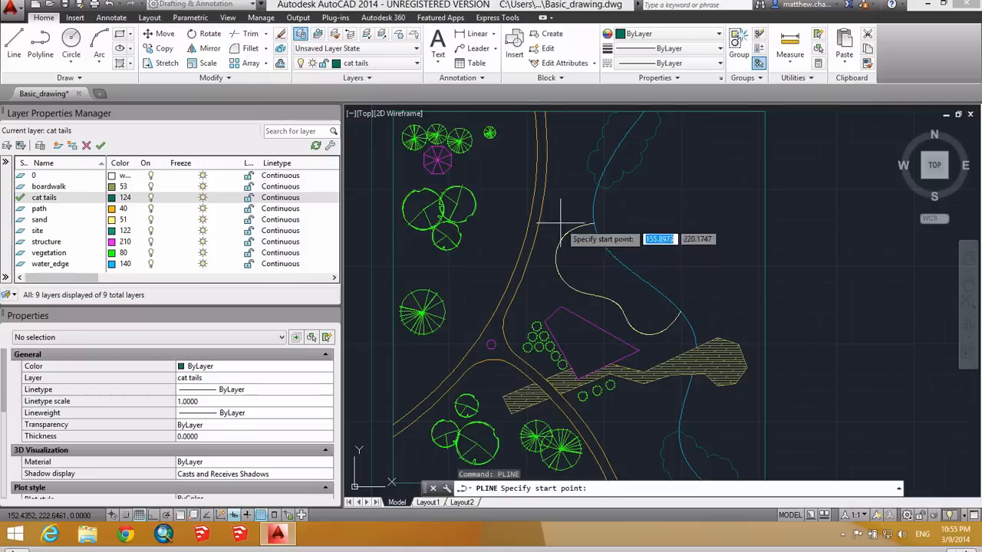
left_click(507, 190)
left_click(537, 277)
left_click(497, 293)
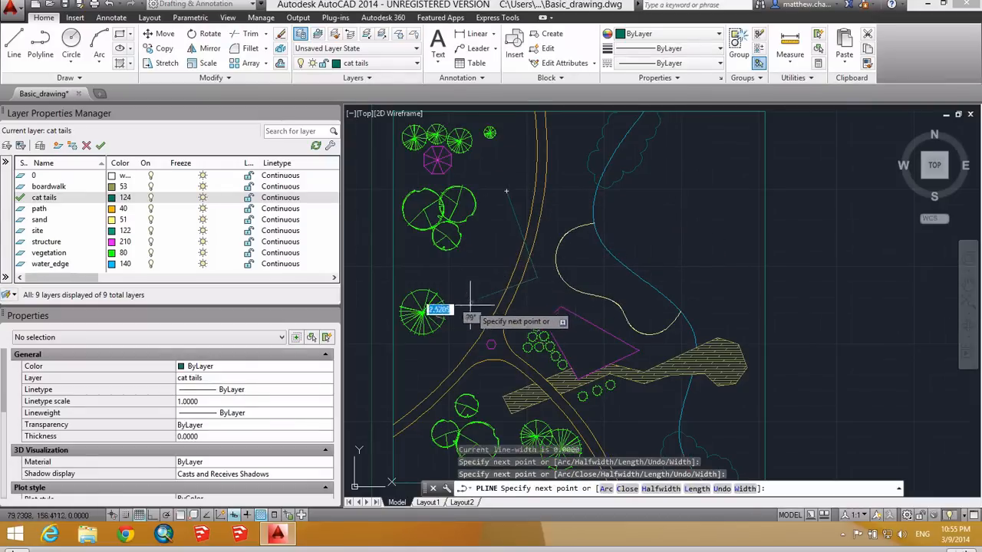
left_click(476, 376)
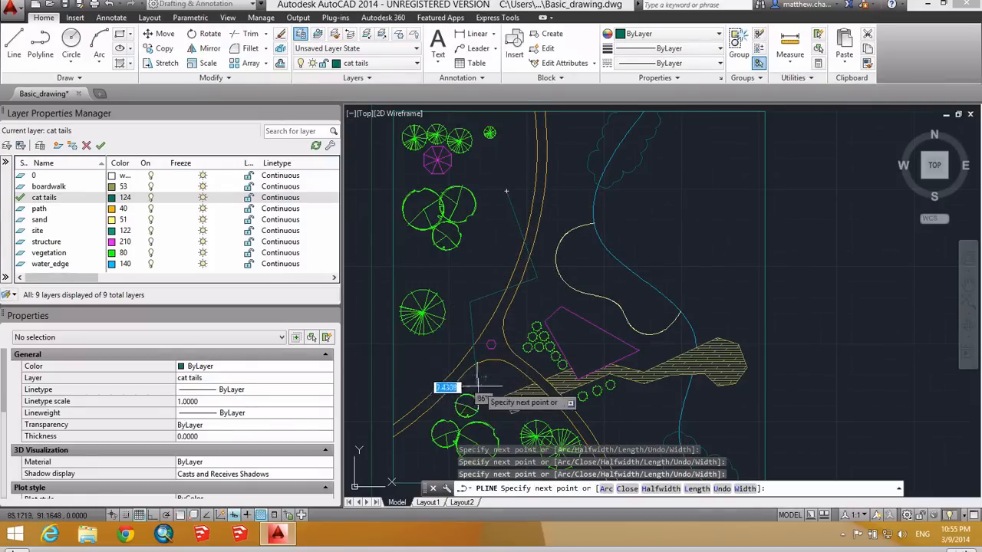
key("Escape")
key("Escape")
key("Escape")
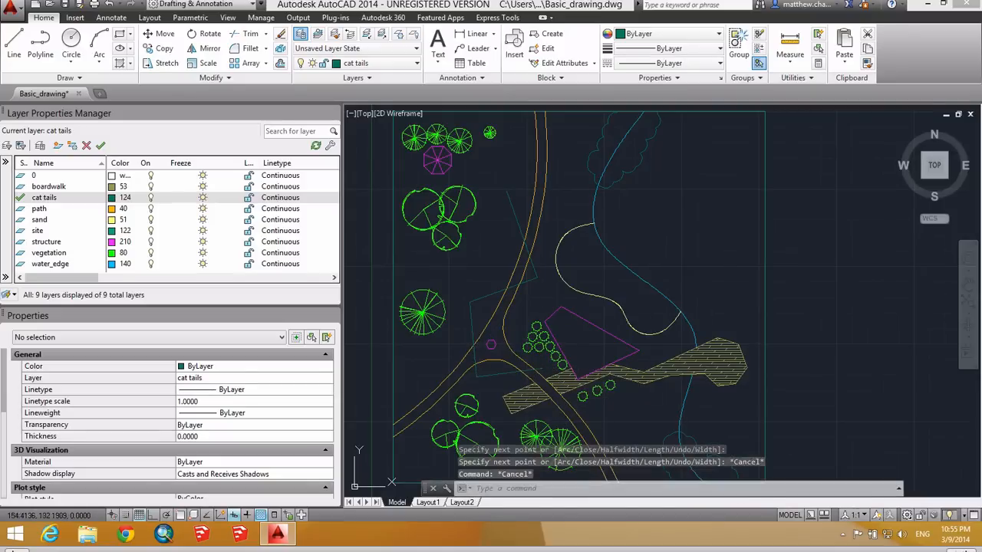
Step: Preview the hatch in the southeastern path section bounded by the test polyline
key("Return")
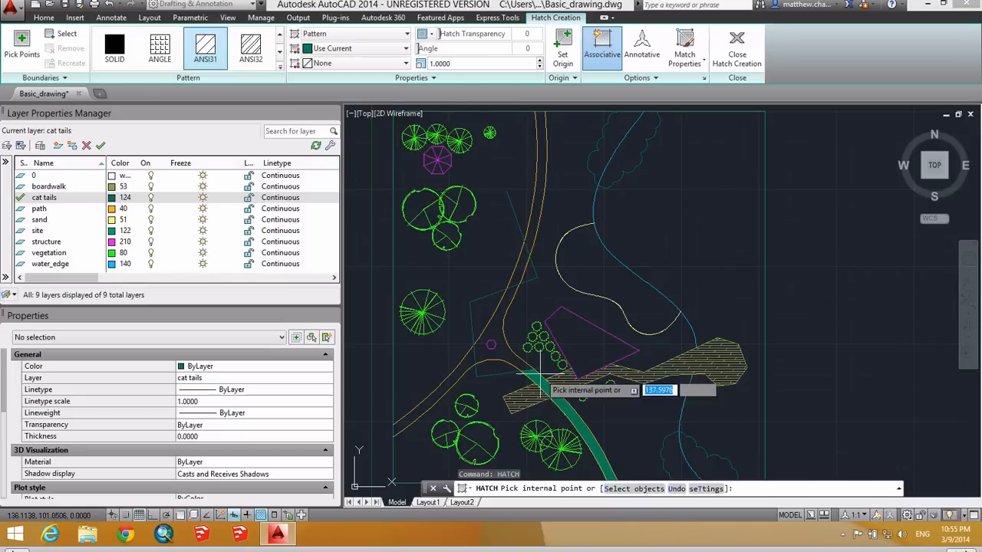
scroll(529, 372, "up", 5)
key("Escape")
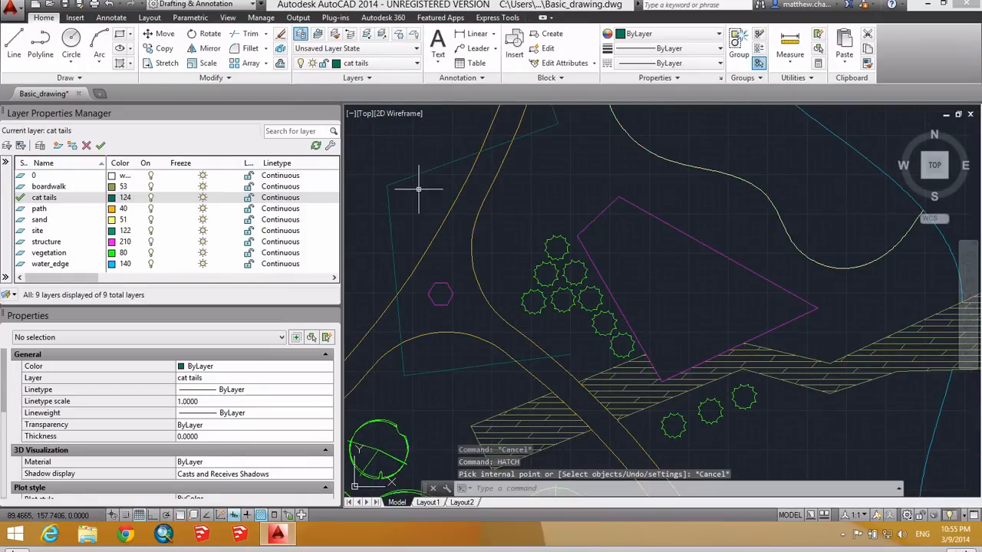
Step: Erase the zigzag test polyline around the path junction
type("E")
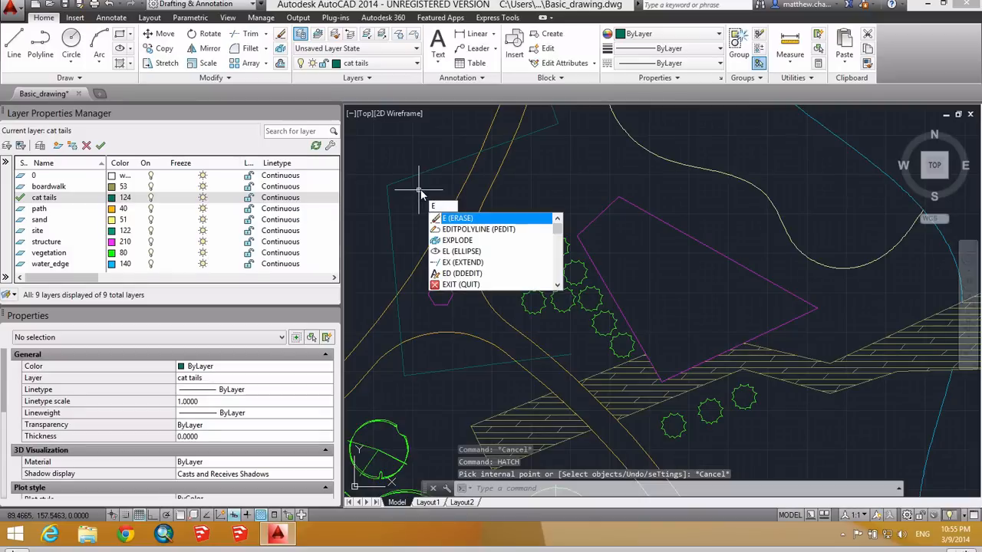
key("Return")
left_click(421, 170)
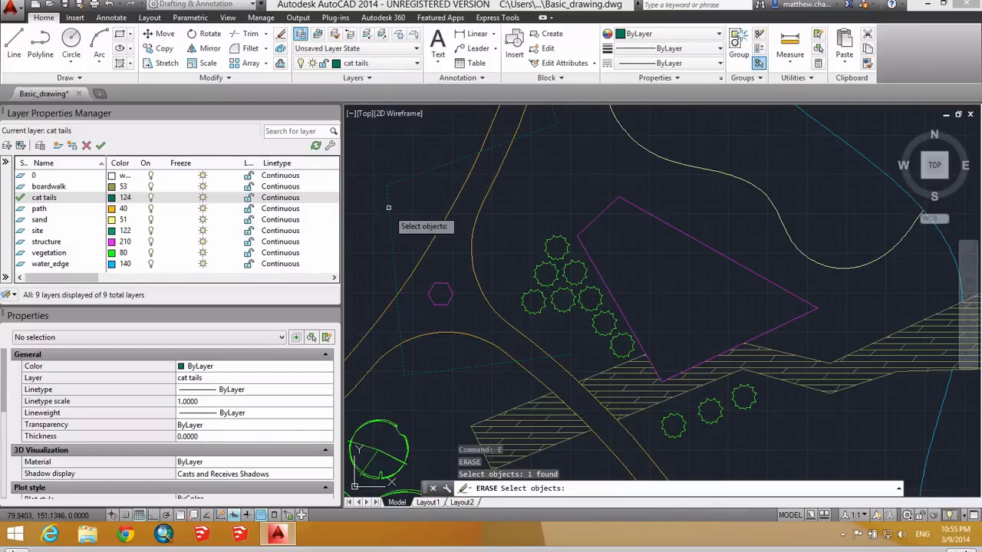
key("Return")
Step: Select the arcs along the path's eastern edge to inspect how they meet, and deselect them
left_click(475, 266)
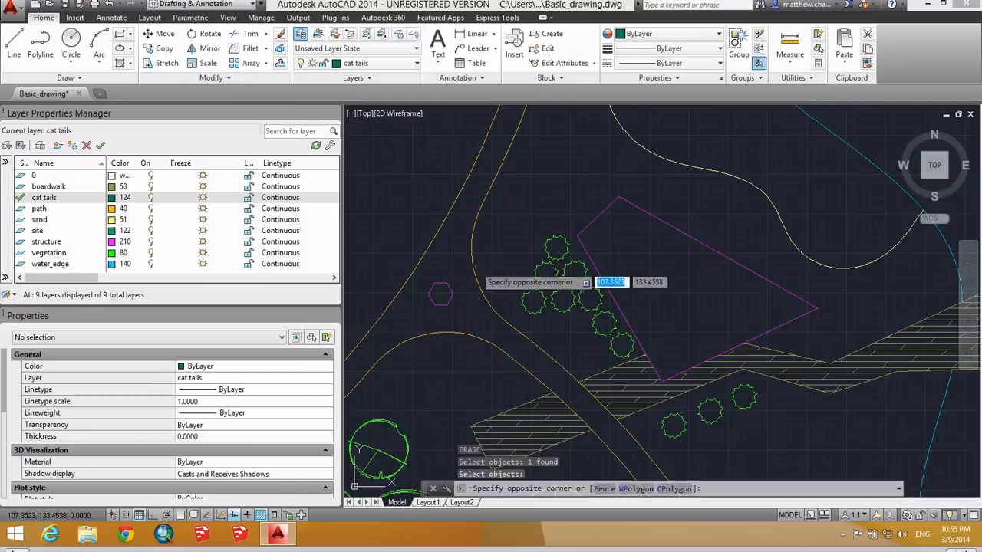
left_click(471, 262)
left_click(491, 191)
left_click(526, 330)
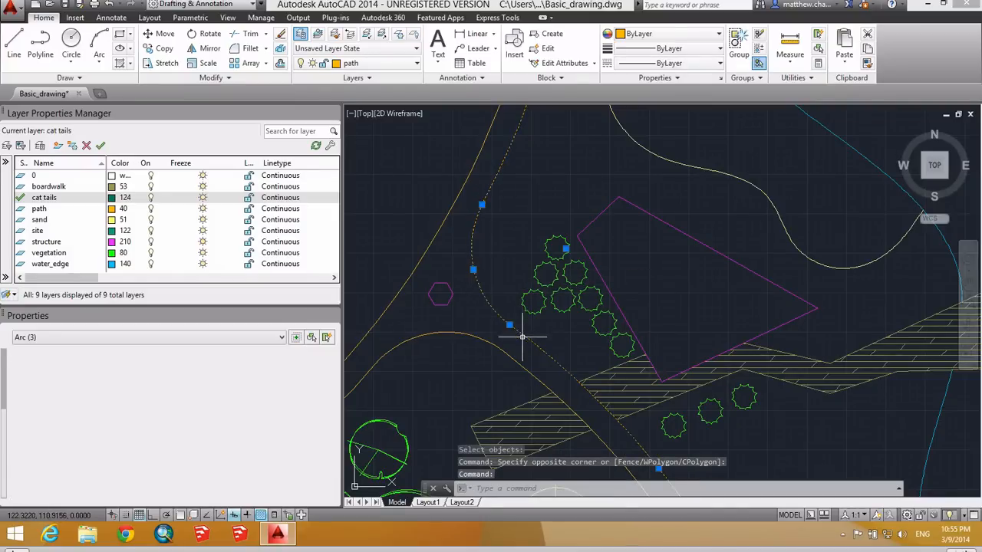
key("Escape")
key("Escape")
key("Escape")
scroll(528, 309, "down", 4)
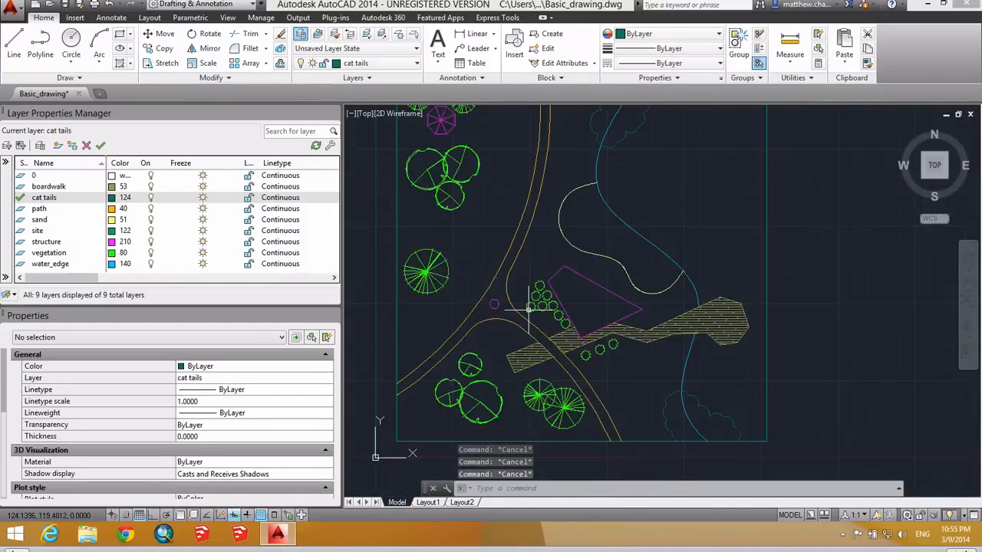
Step: Convert the three arcs of the path's eastern edge to polylines using PEDIT with the Multiple option
type("pedi")
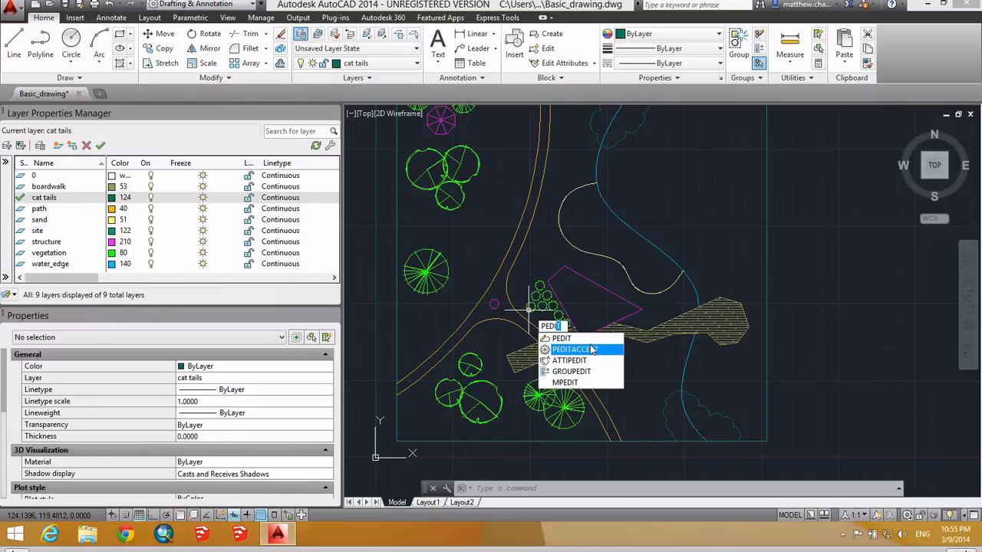
left_click(560, 339)
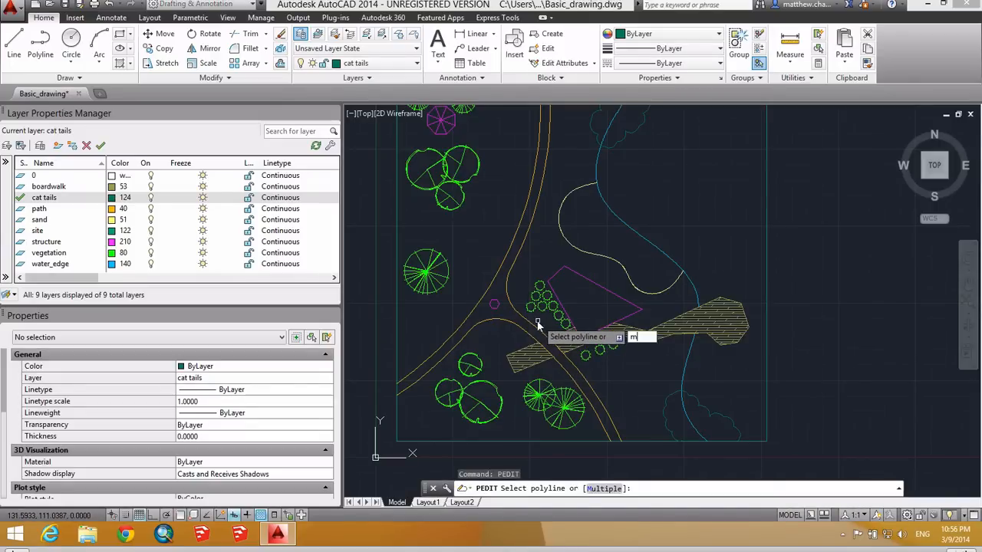
type("m")
key("Return")
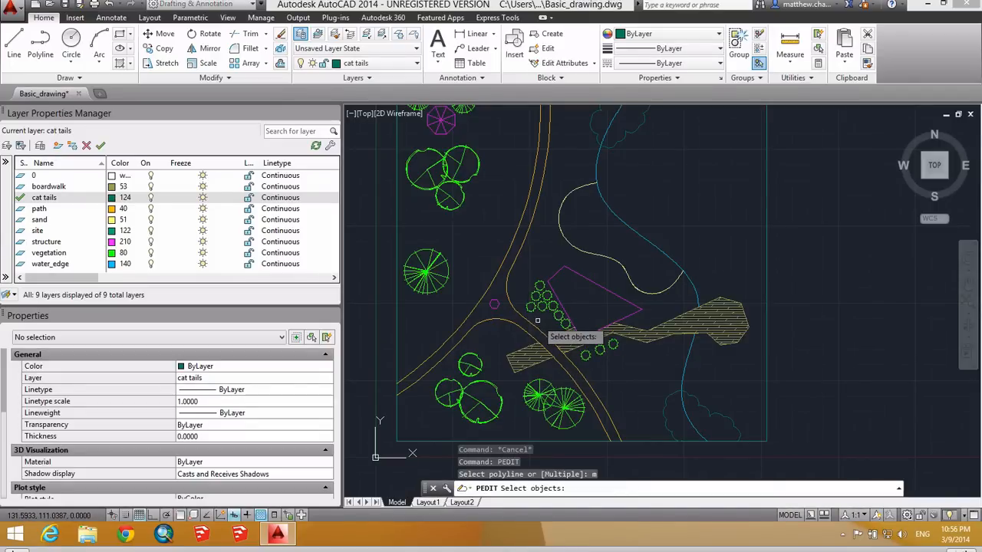
left_click(528, 232)
left_click(507, 274)
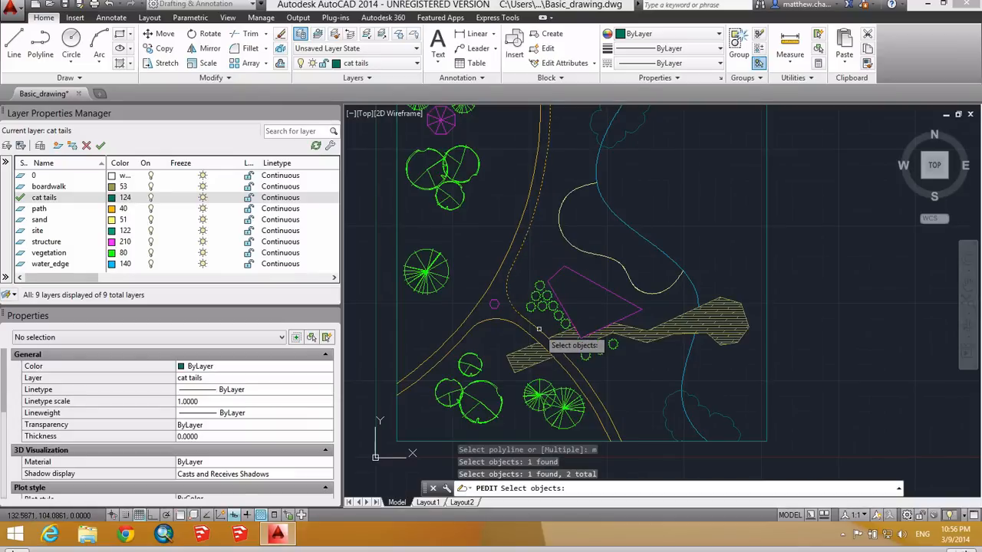
left_click(539, 329)
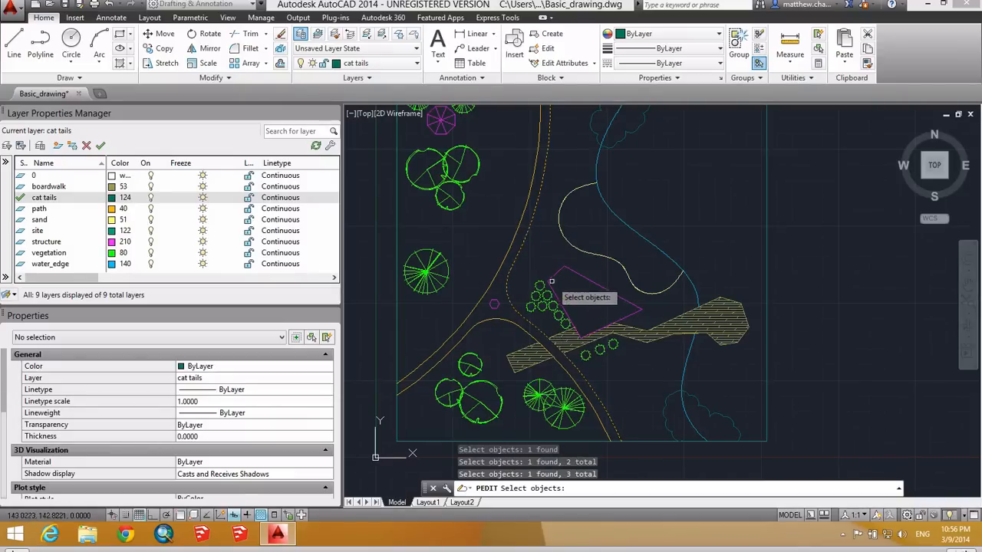
key("Return")
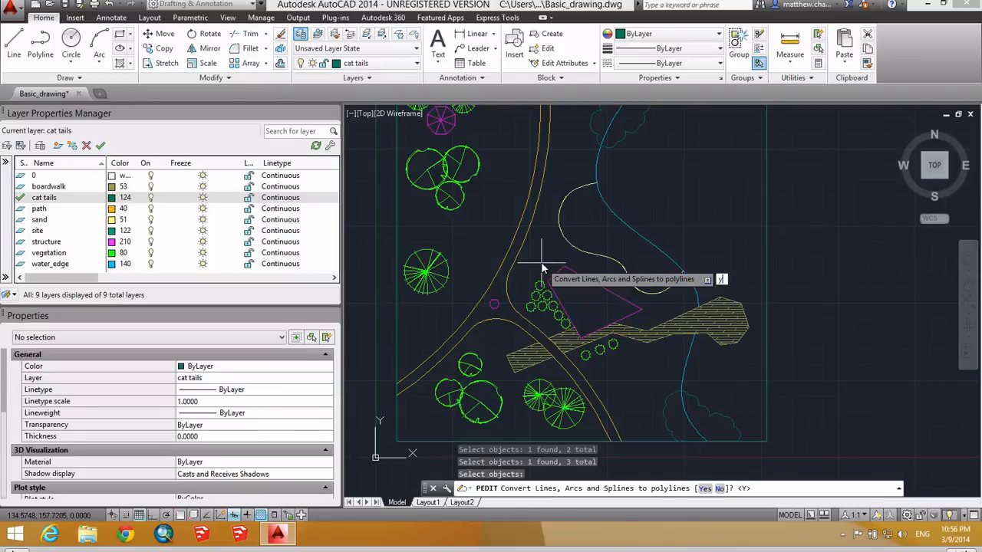
key("Return")
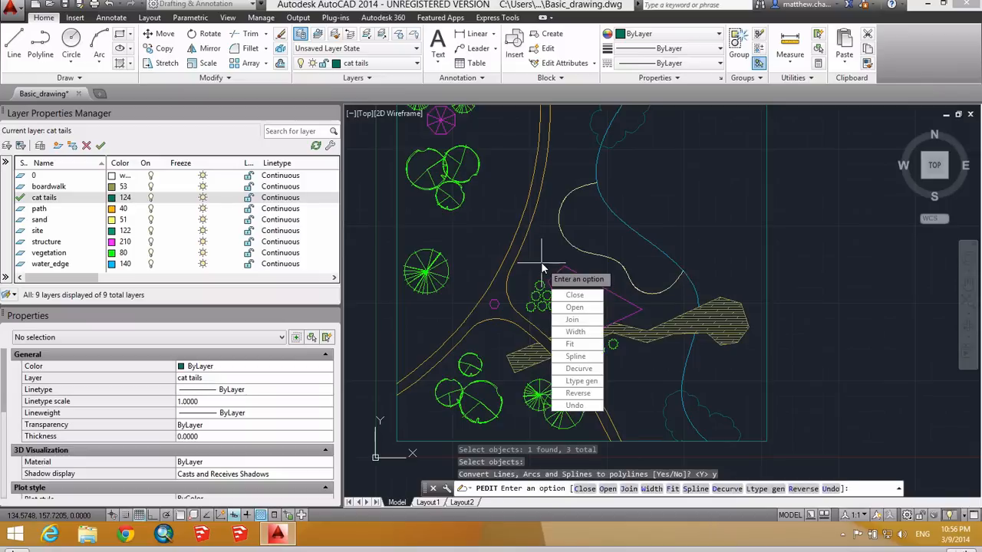
Step: Join the three eastern path edge segments into one polyline with fuzz distance 0, and check the joined edge by selecting it
left_click(571, 320)
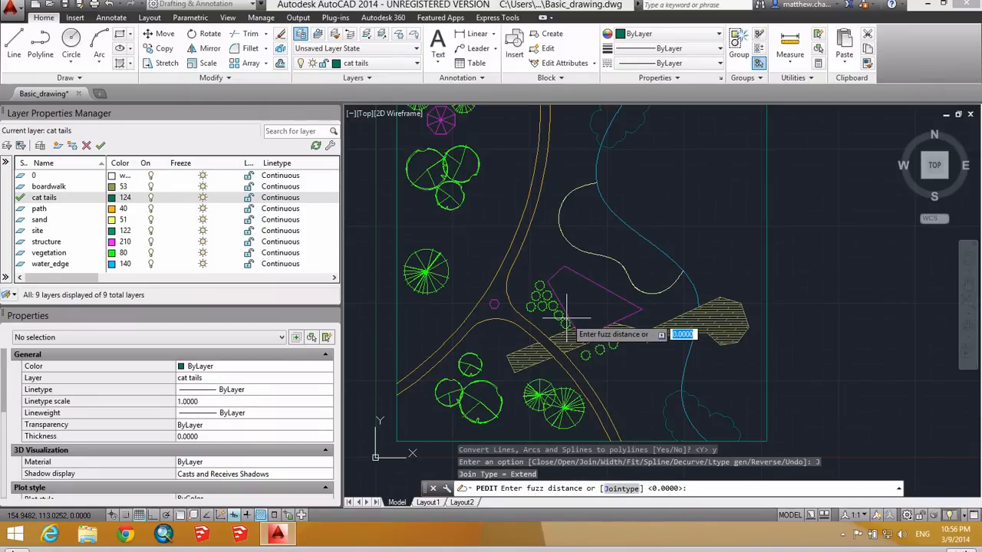
key("Return")
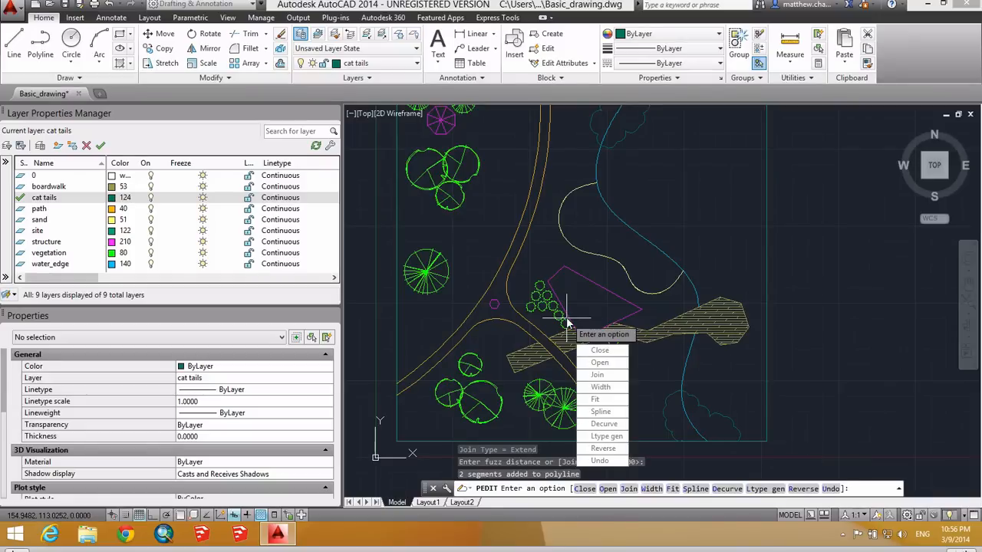
key("Escape")
left_click(509, 291)
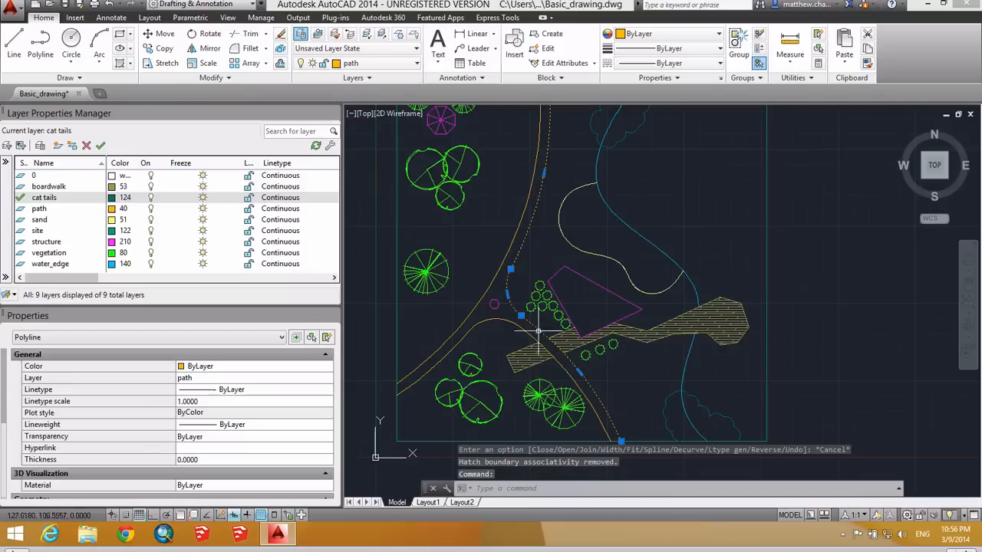
key("Escape")
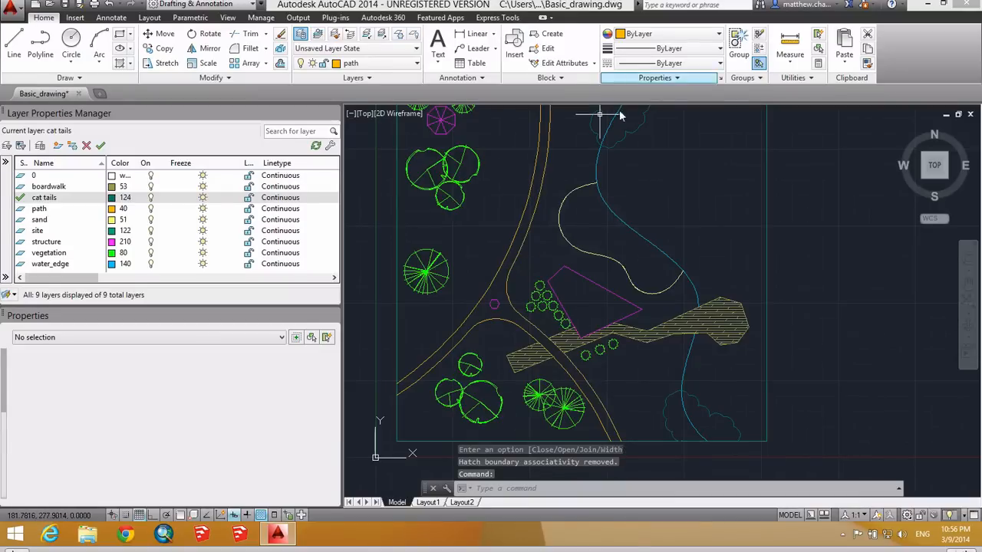
Step: Hatch the whole path with the ANSI31 pattern at scale 1 by picking an internal point at the junction
type("tch")
key("Return")
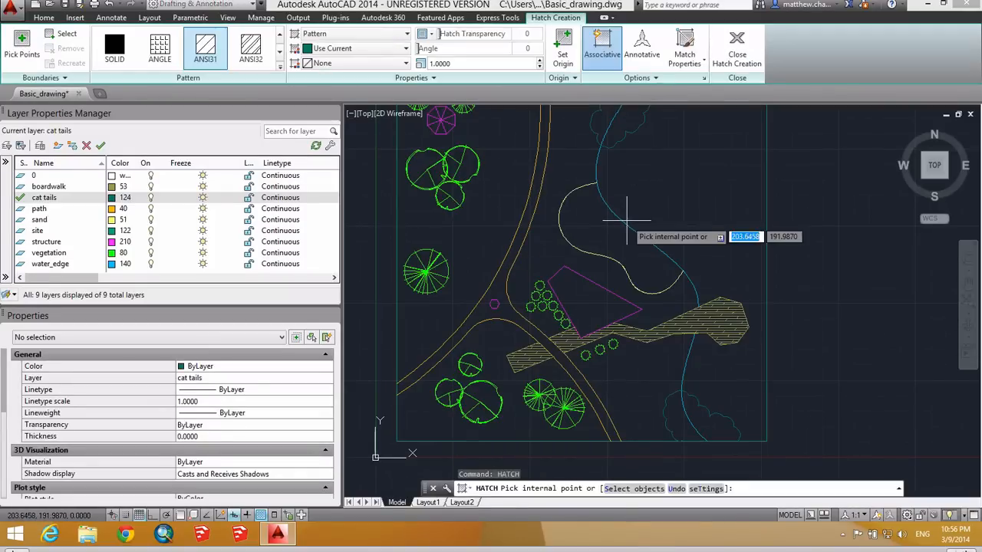
left_click(498, 295)
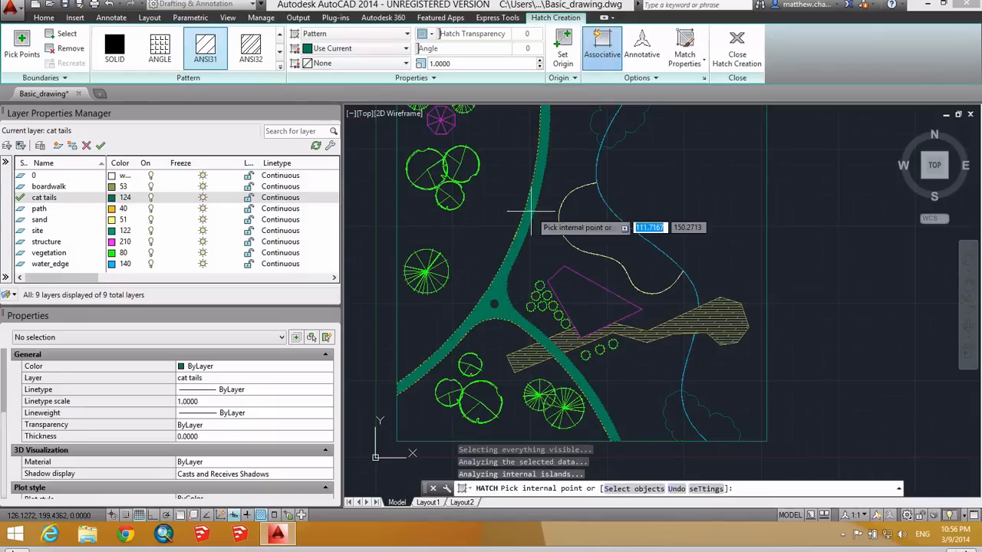
middle_click_drag(552, 268, 544, 317)
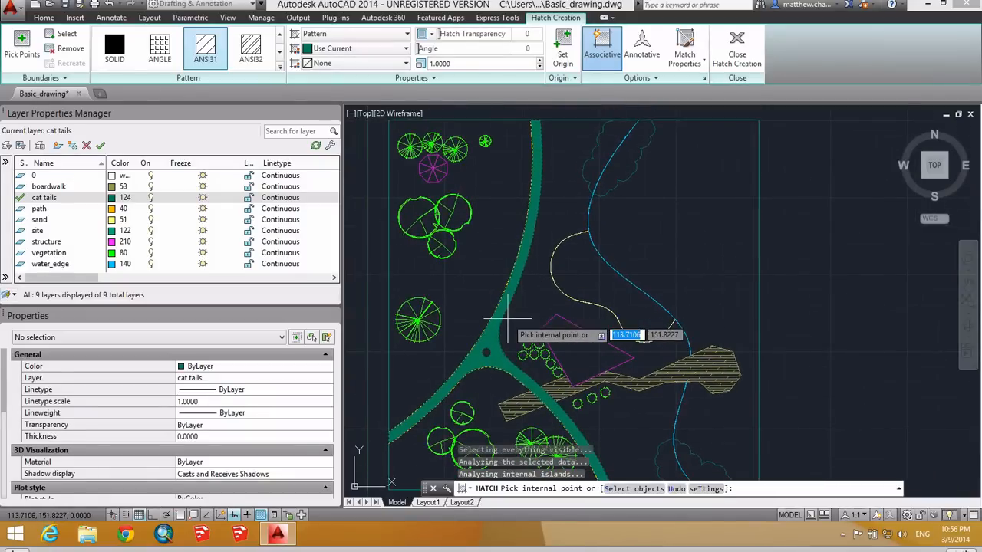
key("Return")
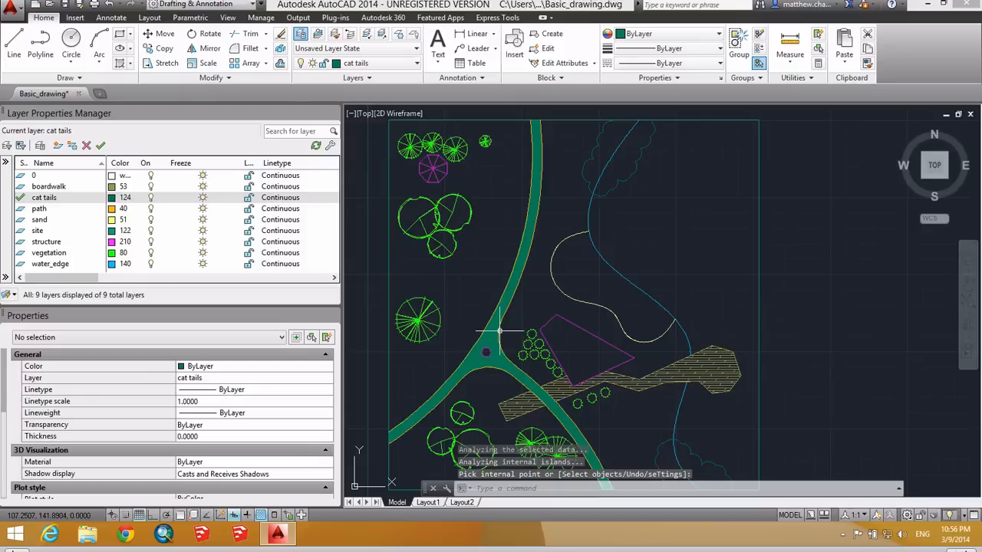
Step: Edit the path hatch to use the AR-SAND pattern at a scale of 5
type("hatche")
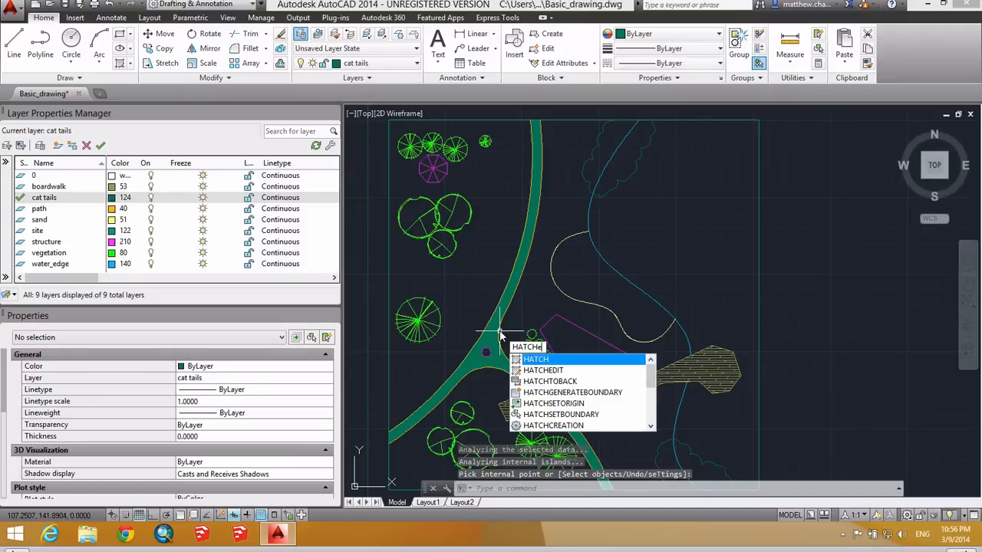
type("dit")
key("Return")
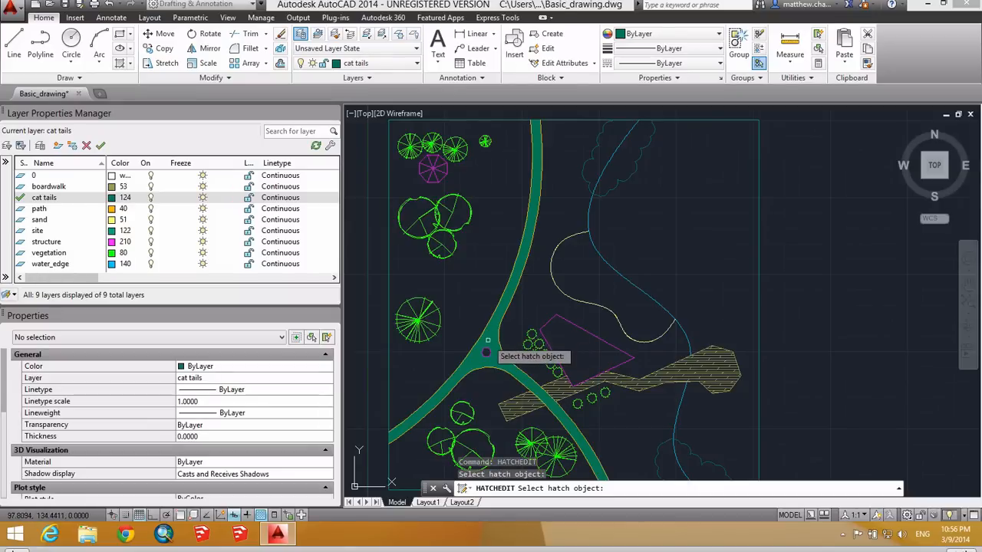
left_click(487, 339)
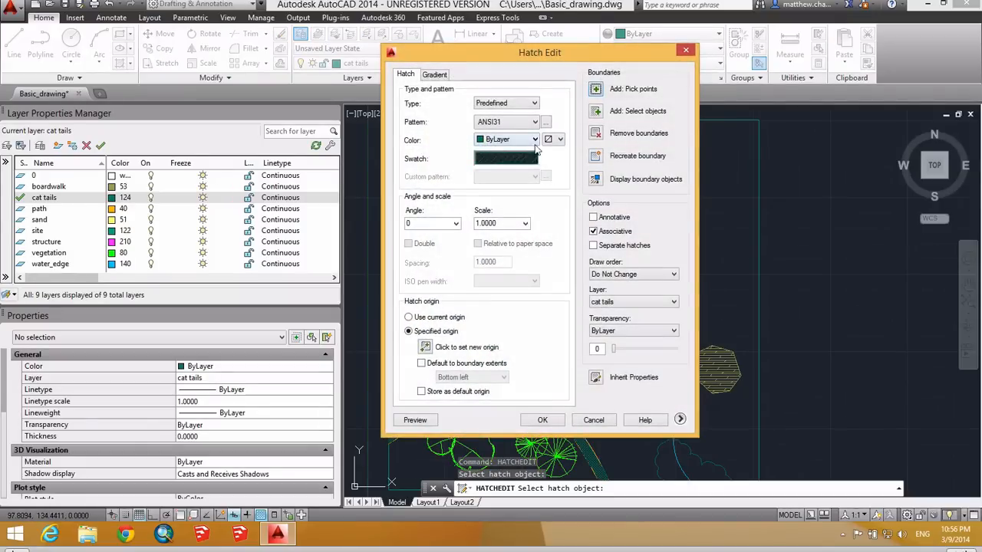
left_click(533, 157)
left_click(468, 135)
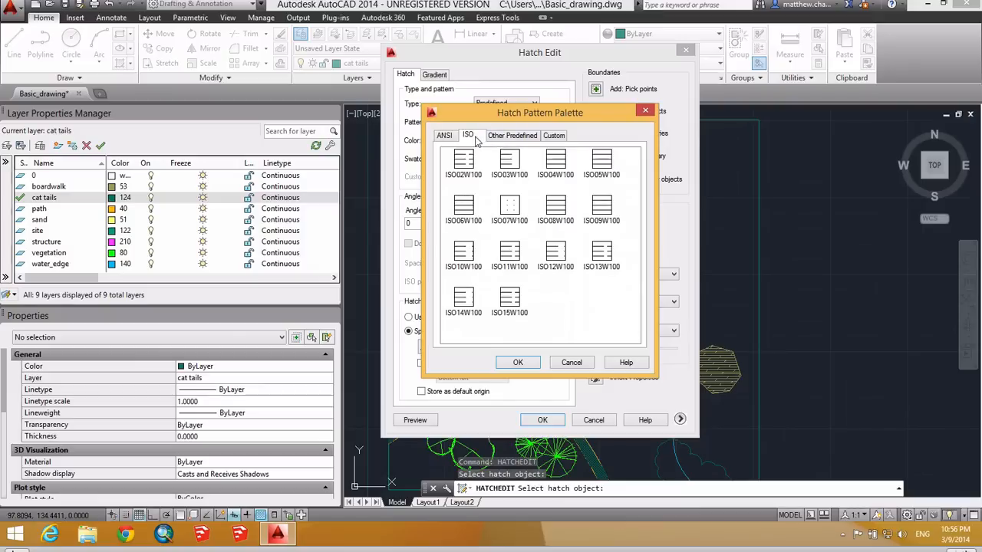
left_click(517, 135)
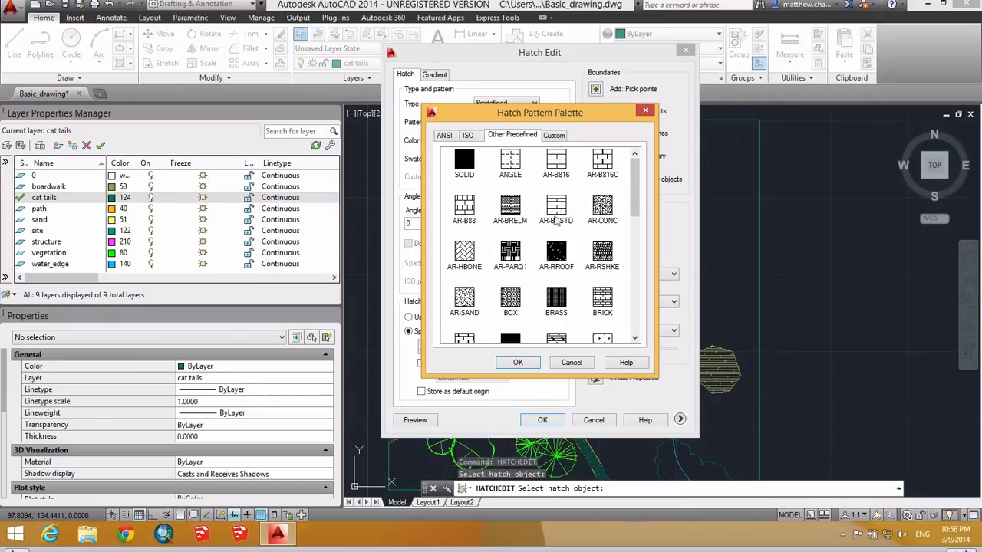
left_click_drag(635, 200, 637, 235)
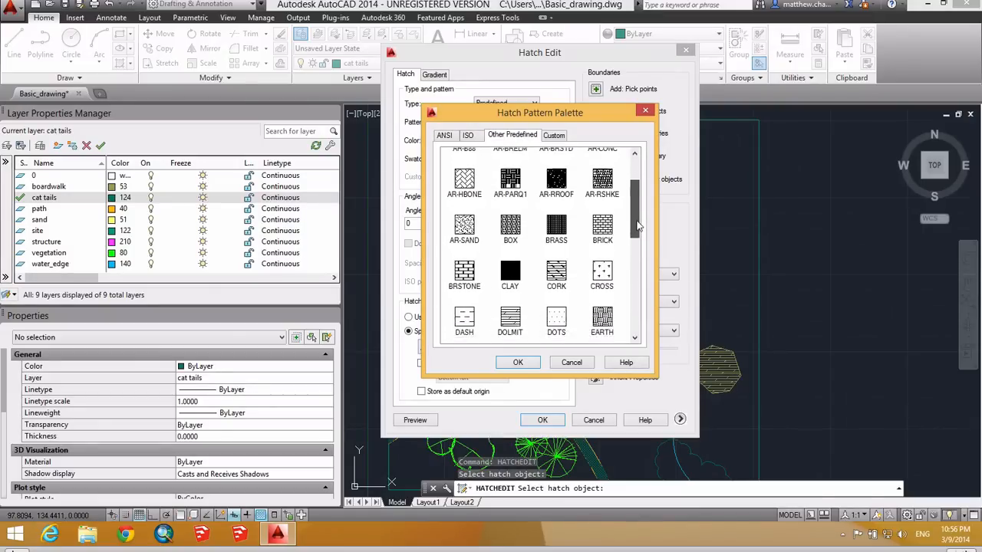
left_click(464, 198)
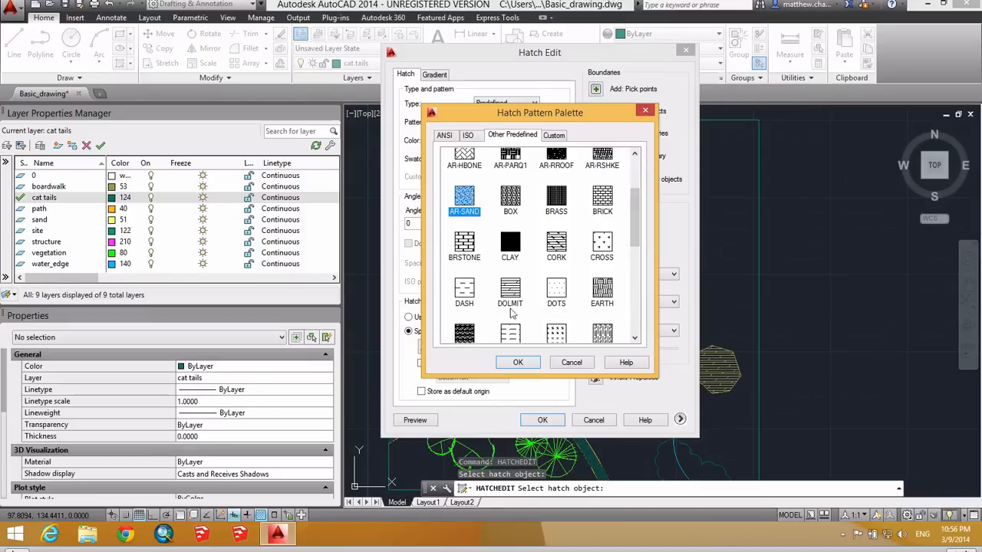
left_click(532, 361)
double_click(500, 221)
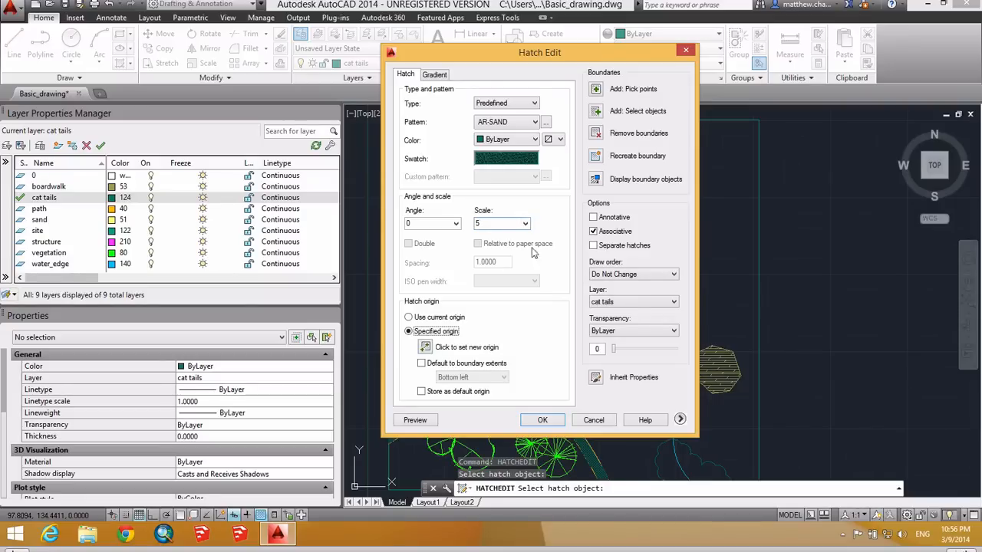
left_click(558, 420)
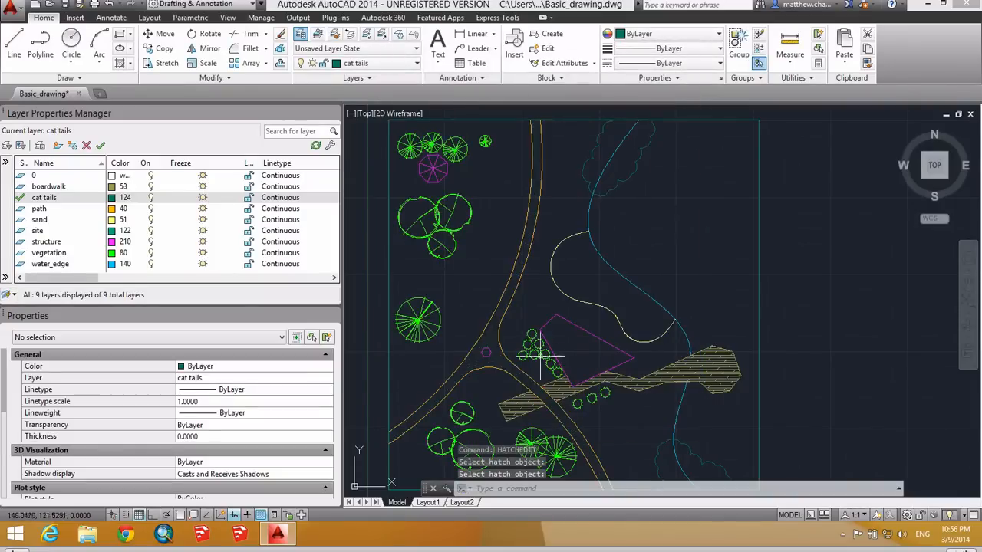
Step: Move the path's sand-pattern hatch to the path layer and deselect it
scroll(490, 332, "up", 2)
left_click(502, 332)
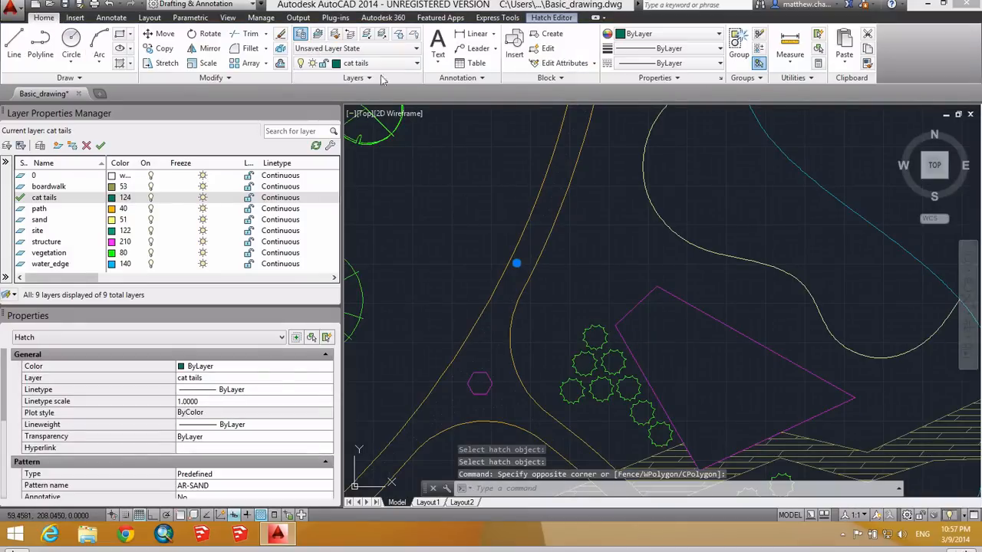
left_click(375, 63)
left_click(360, 119)
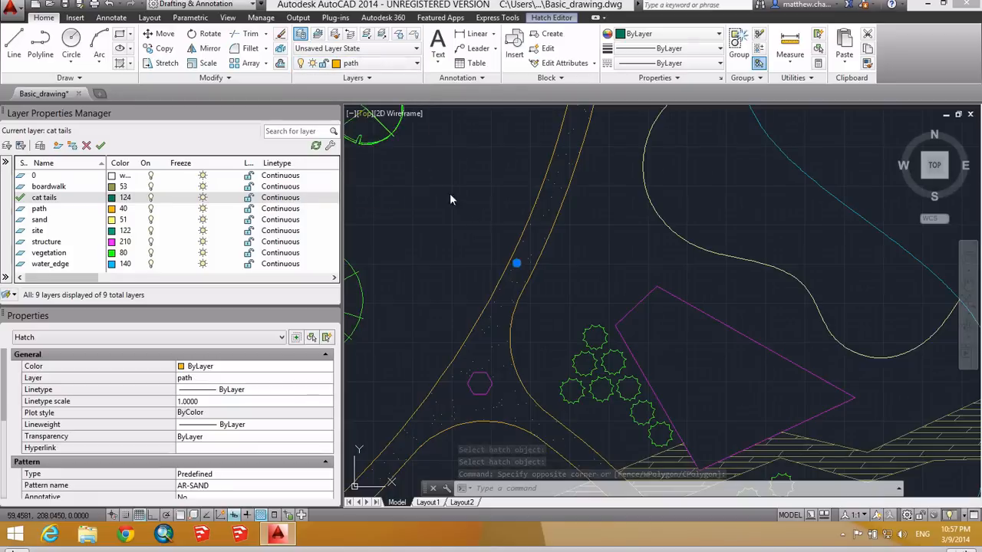
scroll(506, 261, "down", 3)
key("Escape")
key("Escape")
Step: Hatch the enclosed sand area beside the water edge by picking an internal point, using ANSI31 at scale 1
scroll(565, 246, "up", 2)
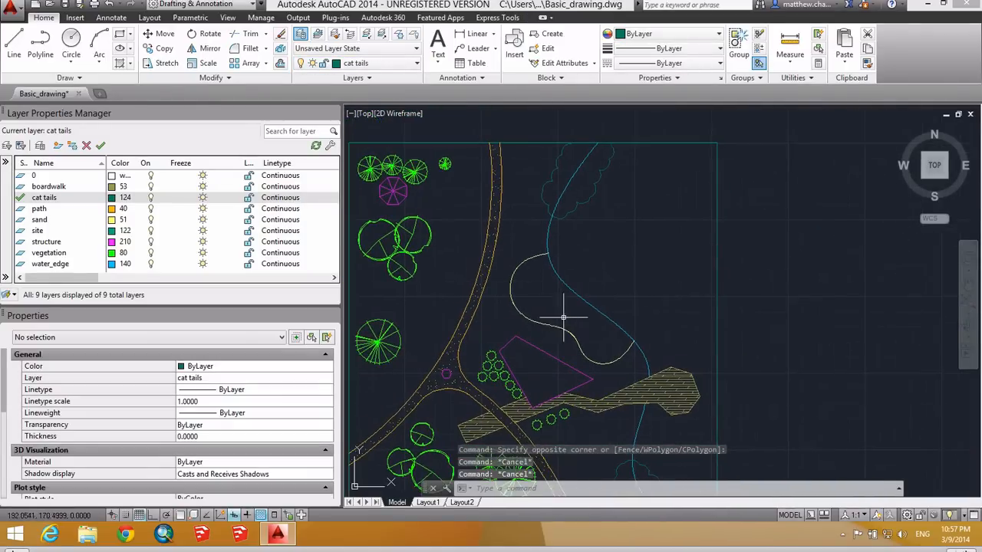
scroll(563, 276, "up", 2)
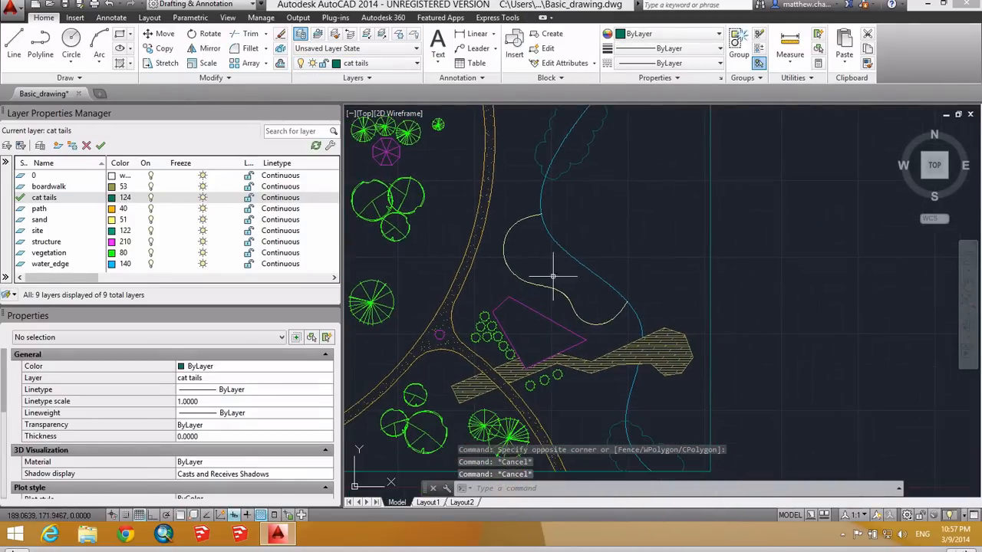
scroll(501, 278, "up", 1)
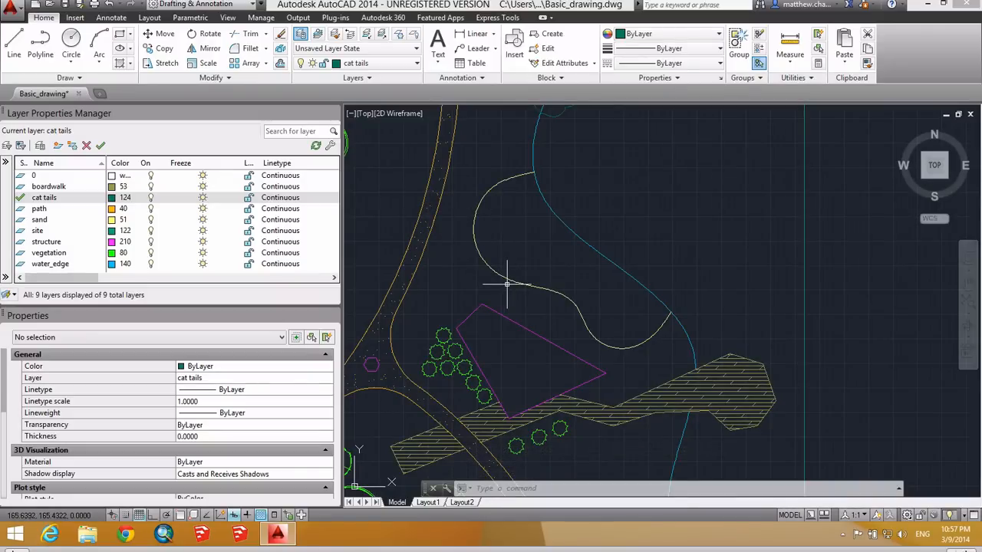
key("Return")
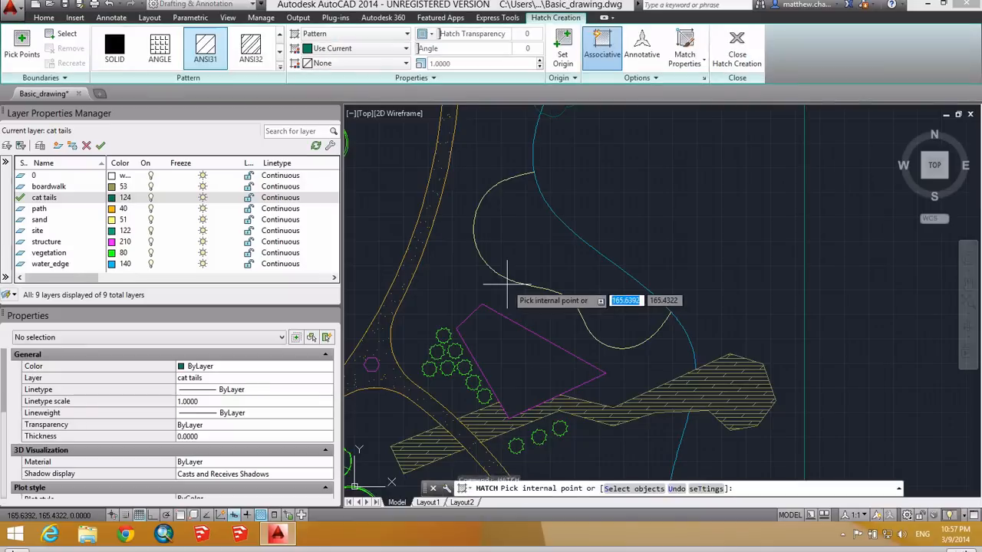
left_click(526, 268)
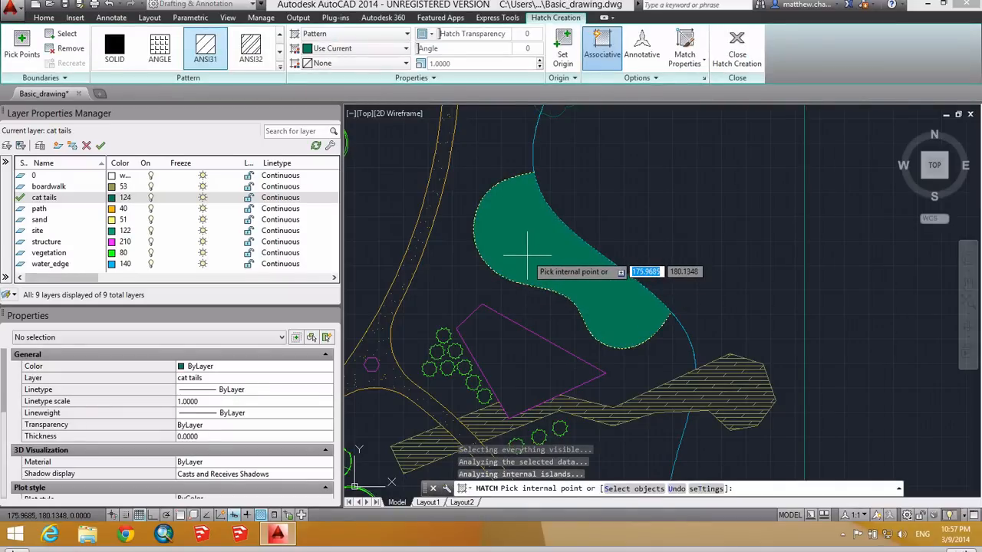
key("Return")
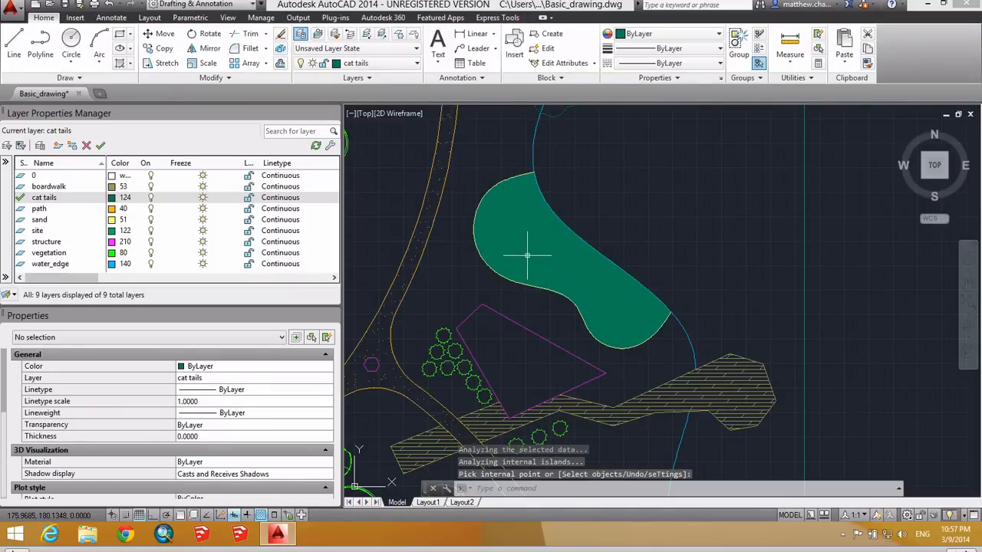
Step: Match the sand area's hatch to the properties of the path hatch with MATCHPROP
left_click(541, 246)
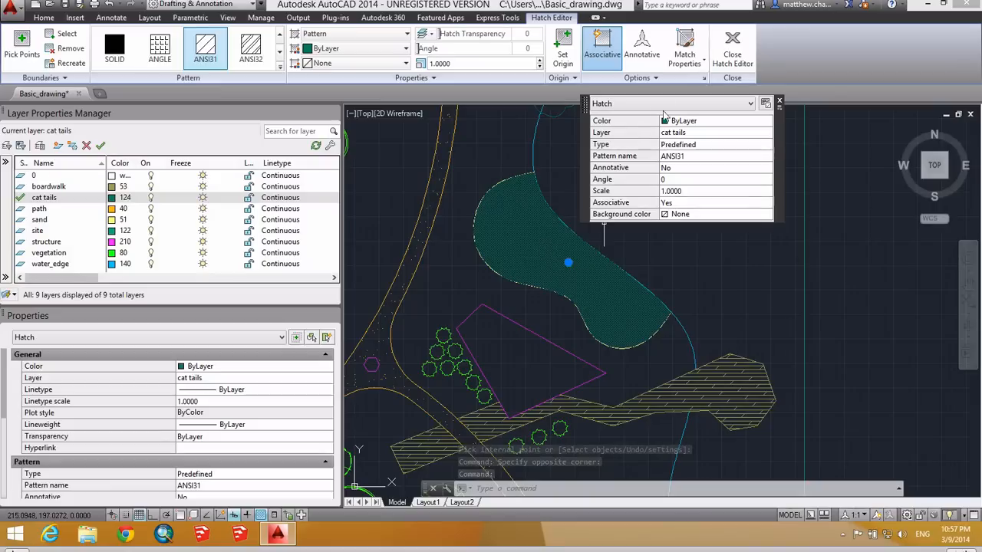
key("Escape")
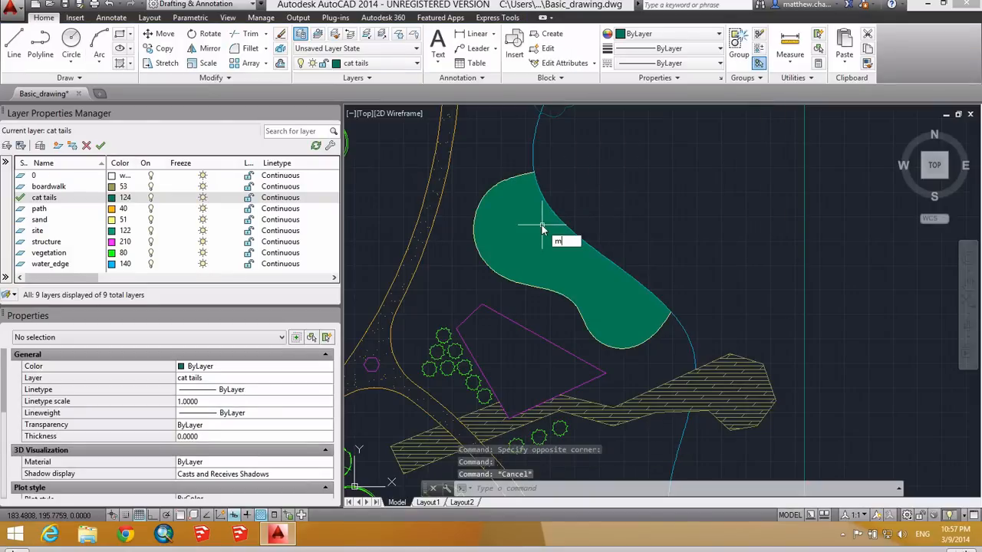
type("ma")
key("Return")
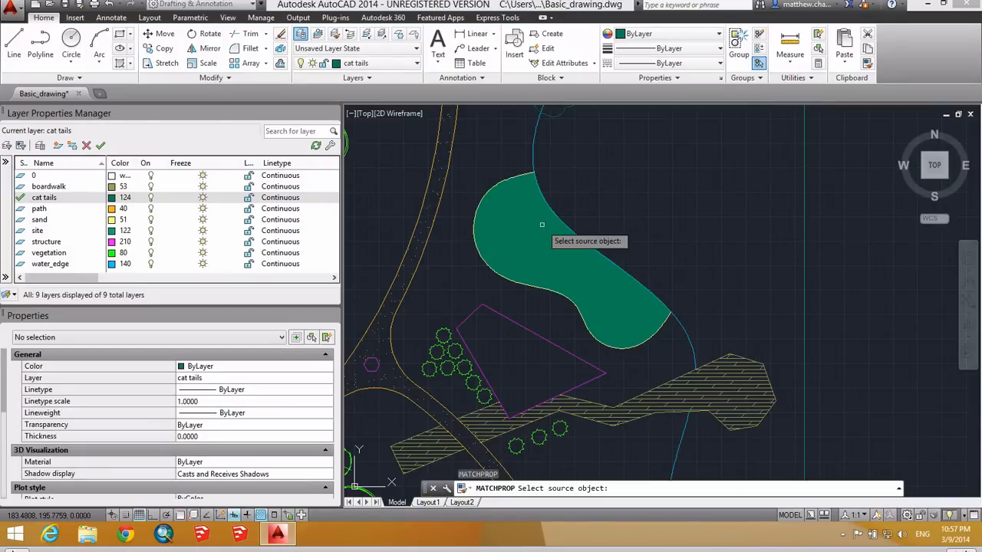
left_click(426, 221)
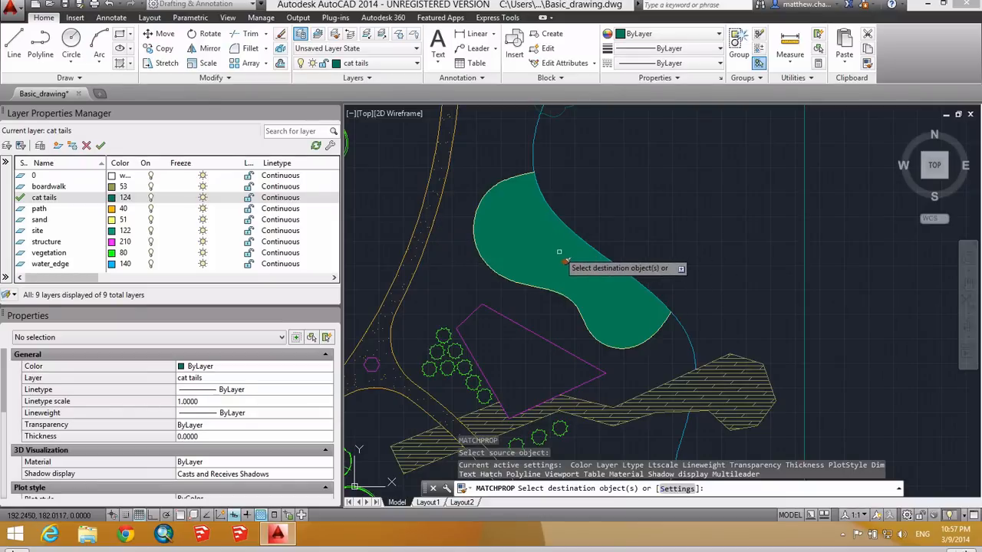
left_click(592, 304)
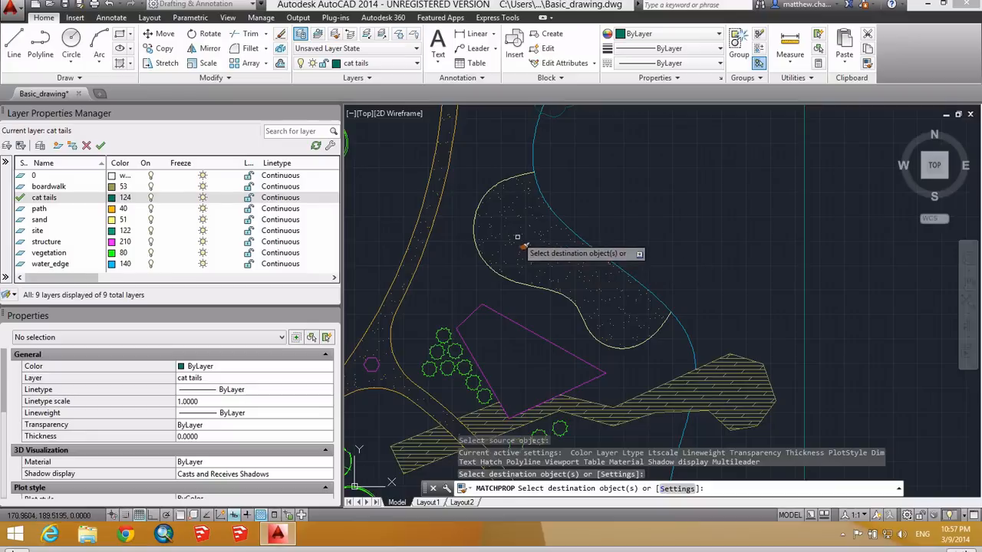
key("Escape")
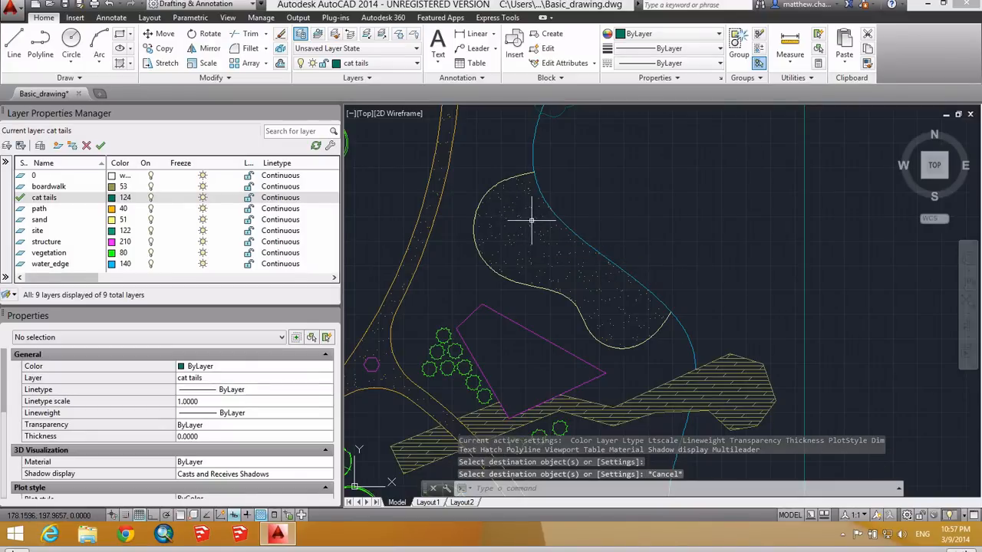
Step: Set the pattern scale of the sand area's hatch to 3
left_click(519, 232)
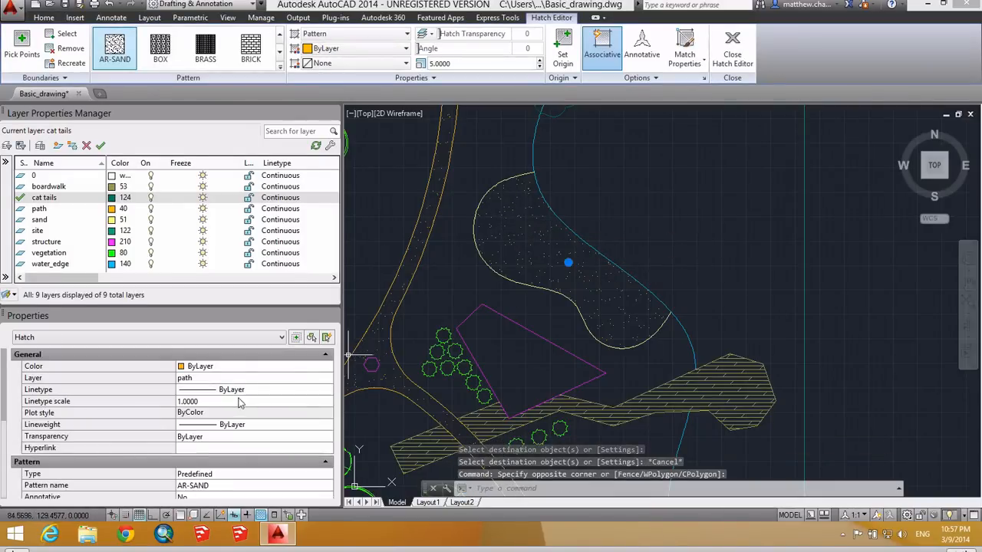
scroll(213, 440, "down", 2)
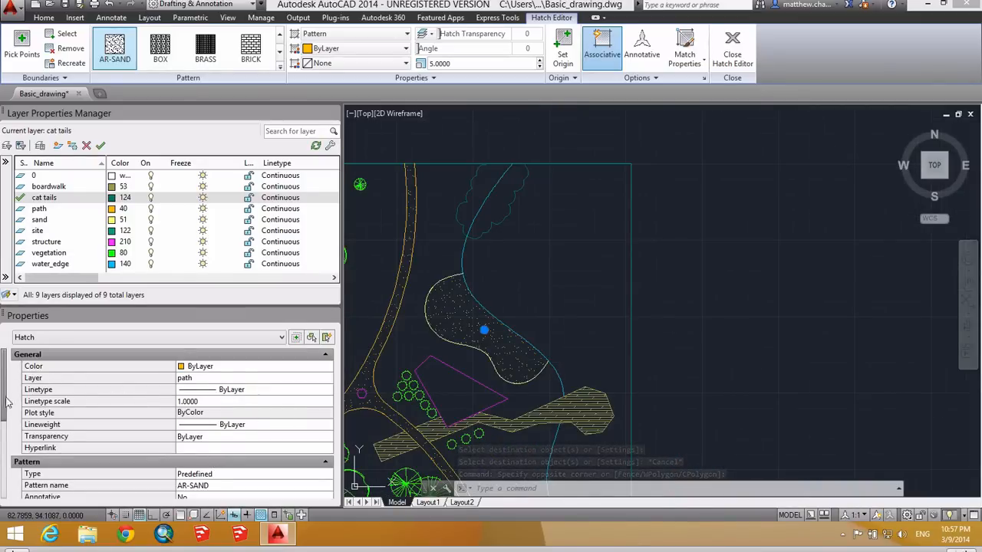
scroll(7, 403, "down", 3)
left_click(197, 430)
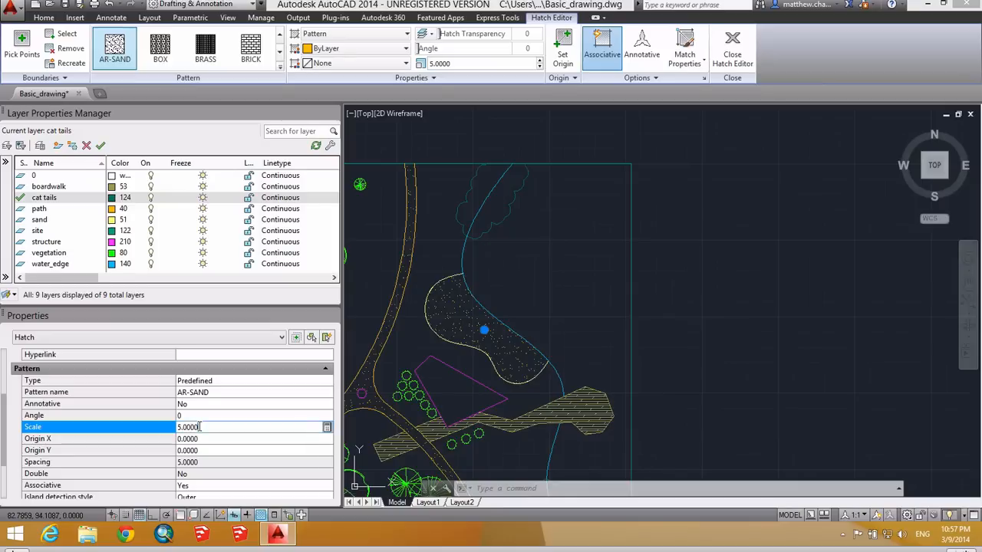
type("3")
key("Return")
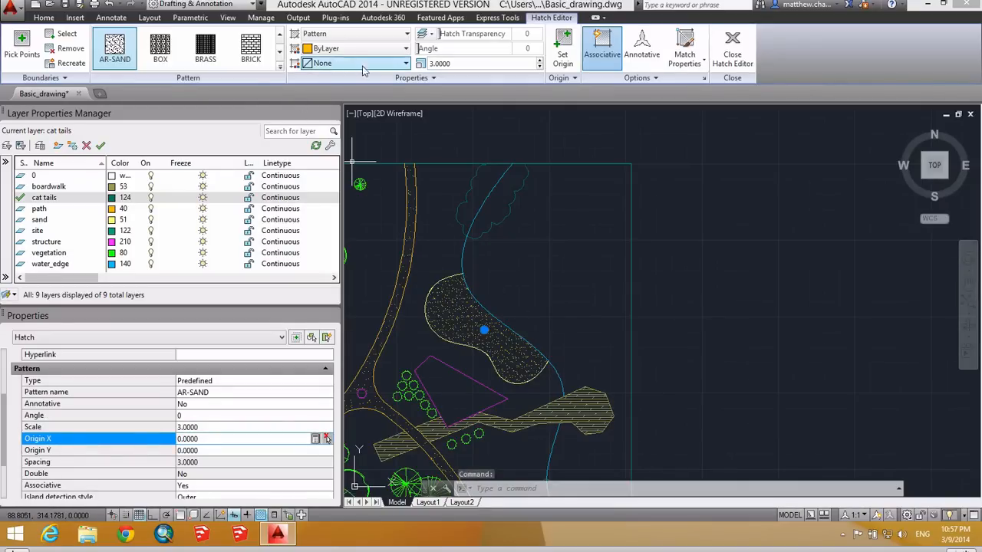
Step: Move the sand area's hatch to the sand layer and deselect it
left_click(44, 17)
left_click(339, 64)
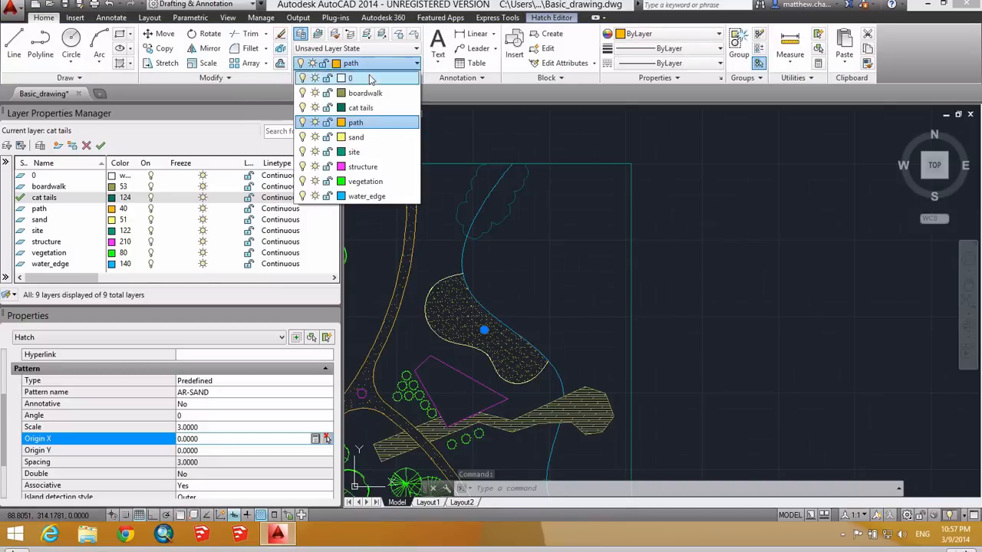
left_click(367, 136)
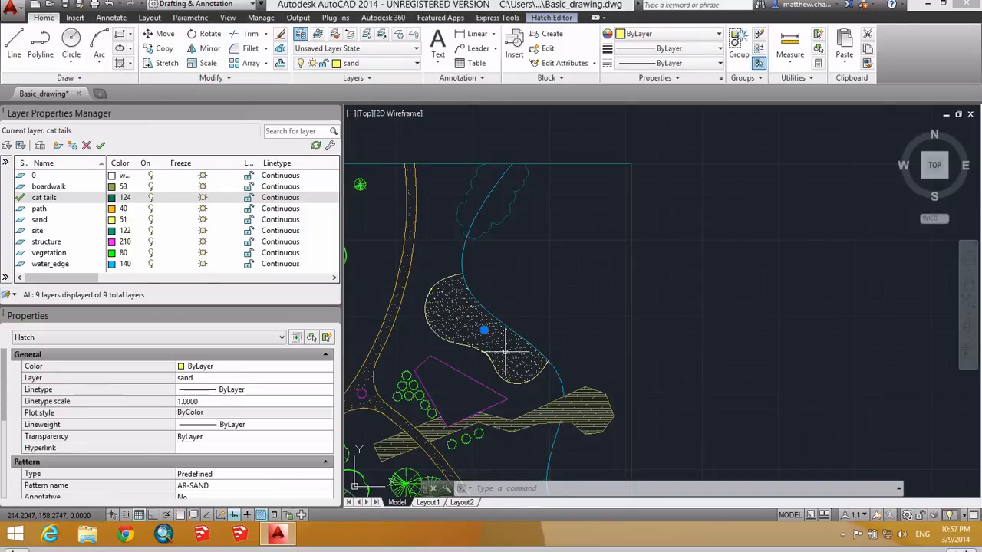
key("Escape")
Step: Copy the small round tree from the lower-left group to two stacked spots west of the path, just below the three-tree cluster
mouse_move(505, 352)
middle_mouse_down()
mouse_move(582, 339)
mouse_move(690, 267)
middle_mouse_up()
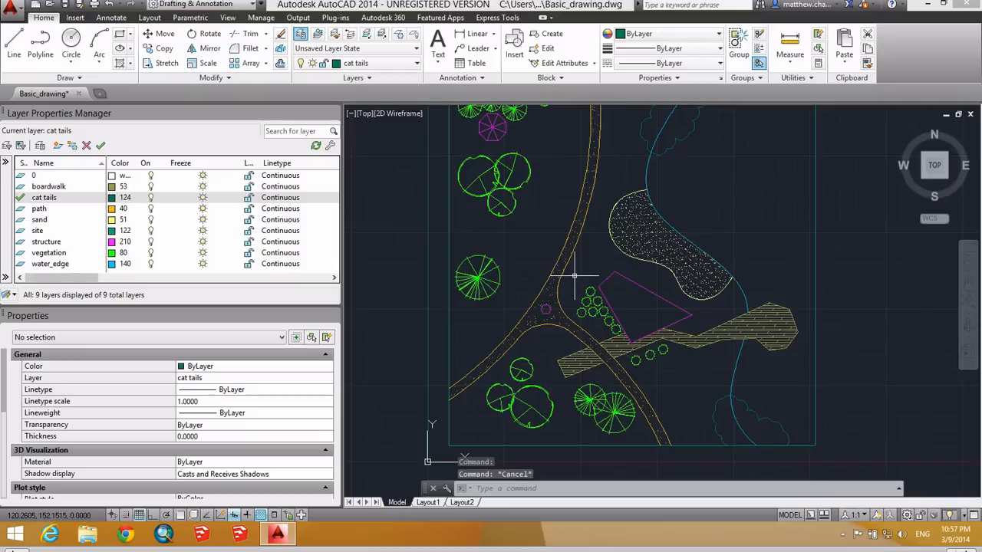
scroll(574, 275, "down", 2)
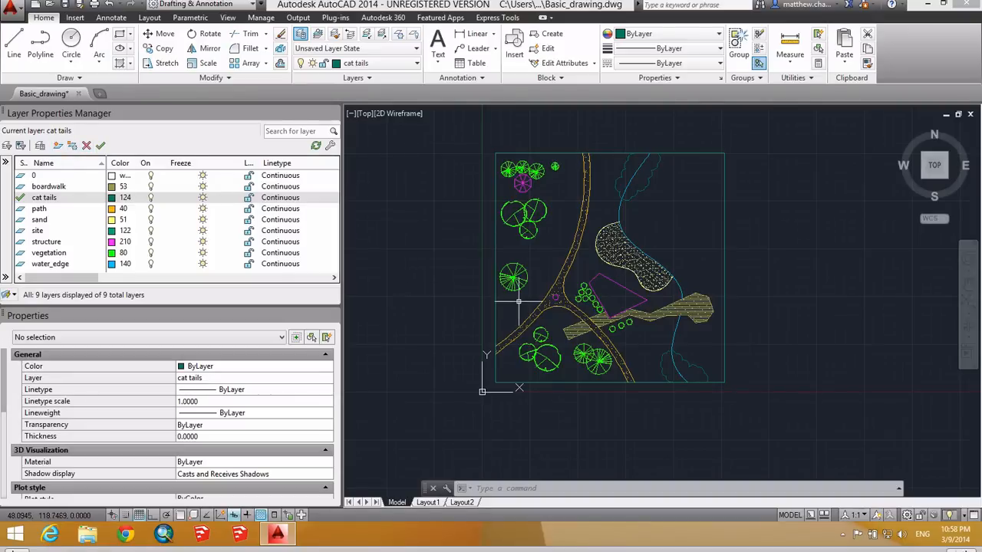
middle_click_drag(618, 316, 577, 318)
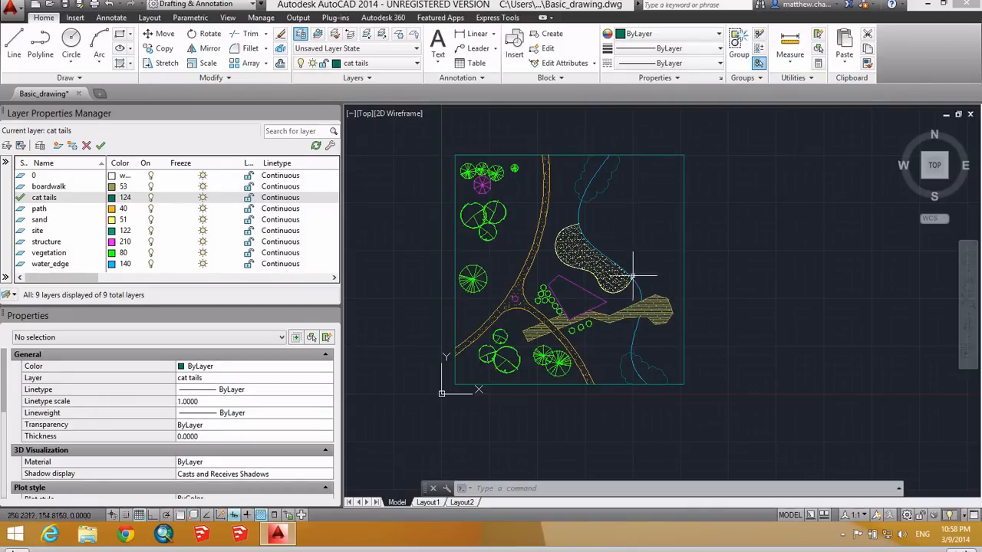
scroll(532, 224, "up", 1)
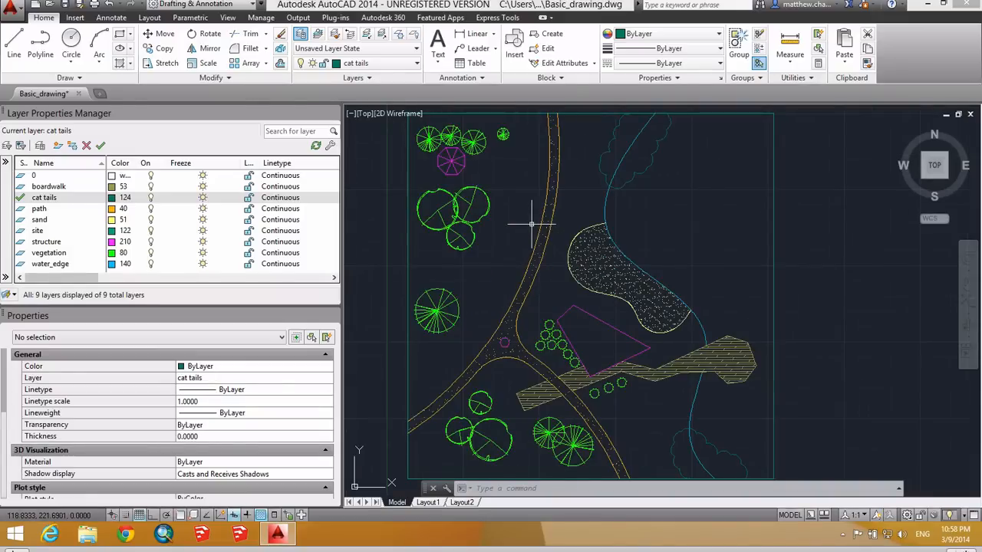
type("copy")
key("Return")
left_click(472, 401)
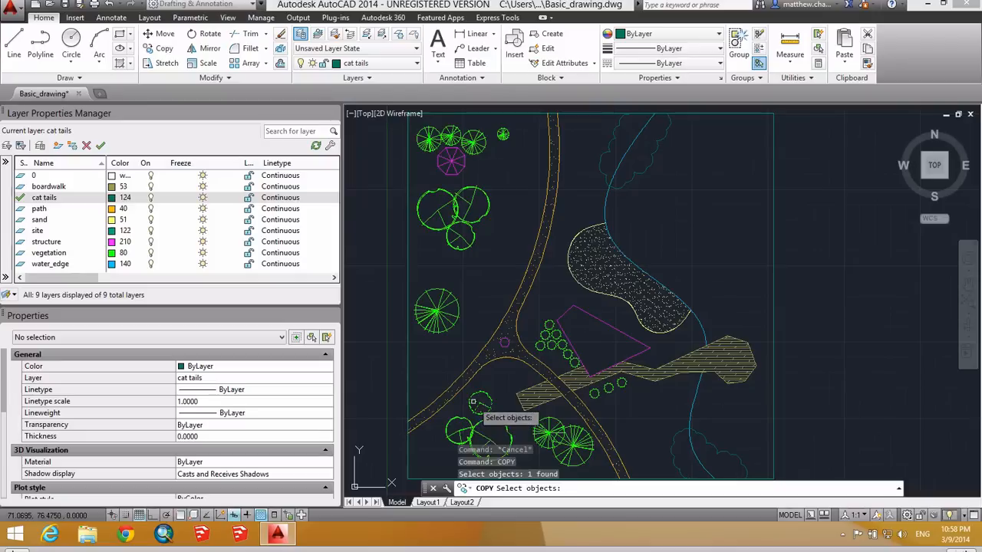
key("Return")
left_click(479, 401)
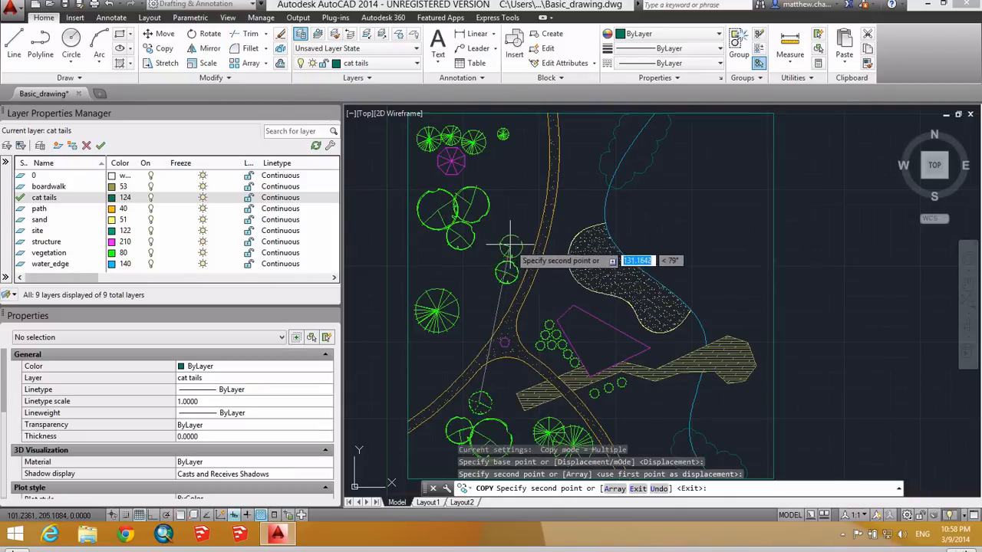
left_click(509, 245)
key("Escape")
Step: Rotate the upper of the two copied trees clockwise about its centre so its branch lines differ from the lower one
scroll(508, 249, "up", 4)
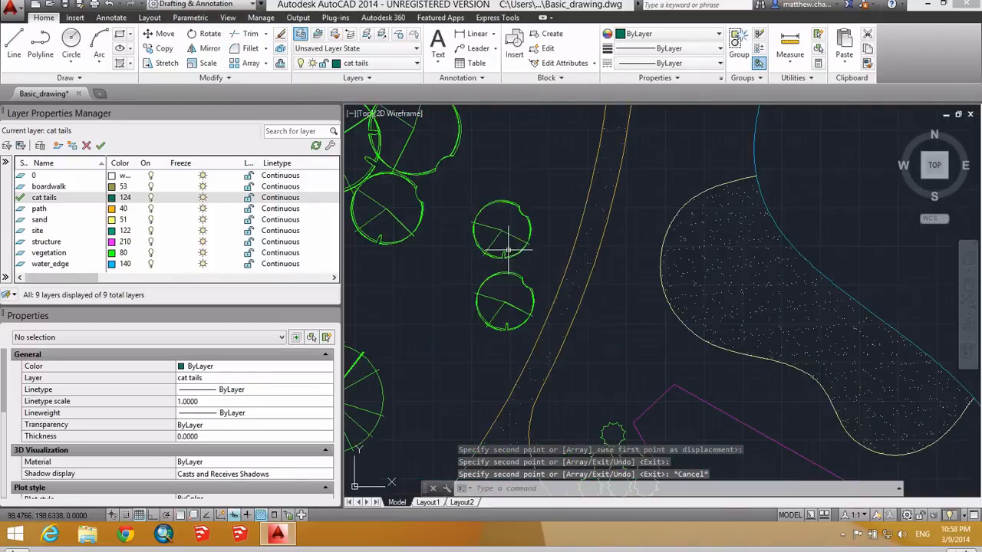
type("RT")
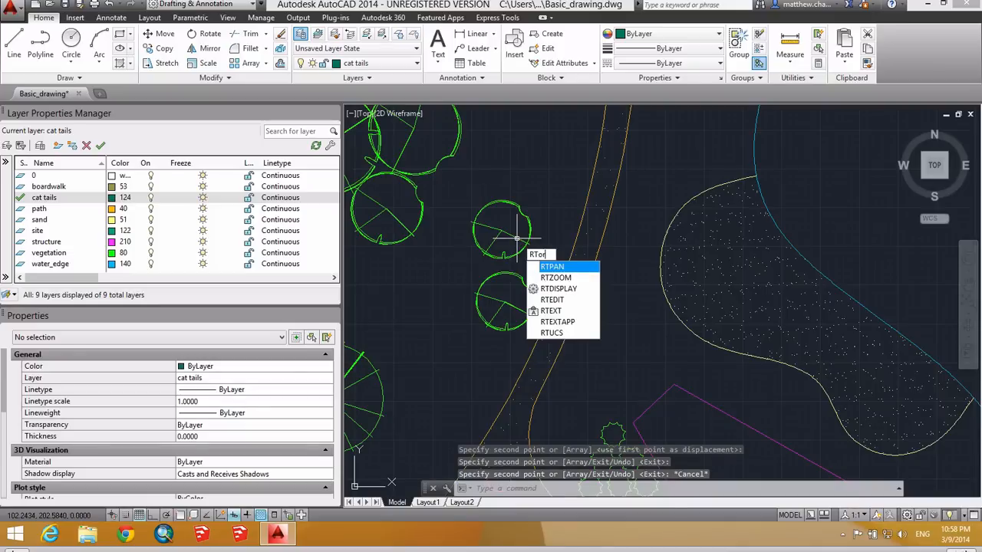
type("or")
key("BackSpace")
key("BackSpace")
key("BackSpace")
key("BackSpace")
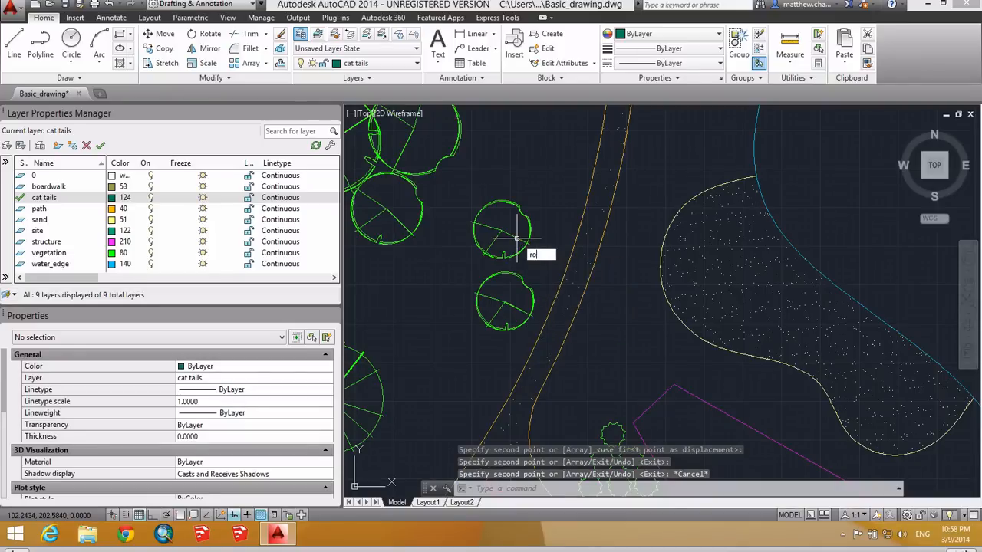
key("Return")
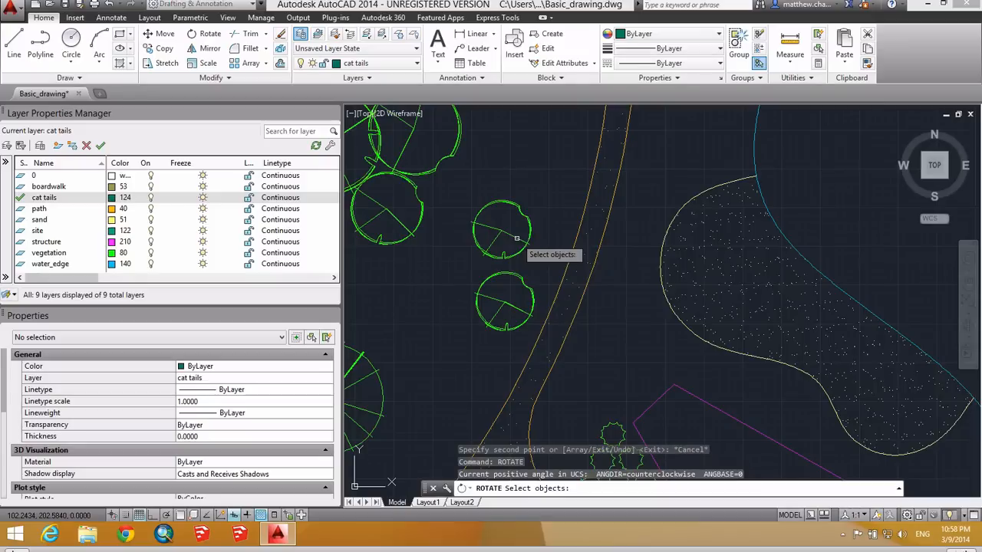
left_click(510, 241)
key("Return")
left_click(501, 230)
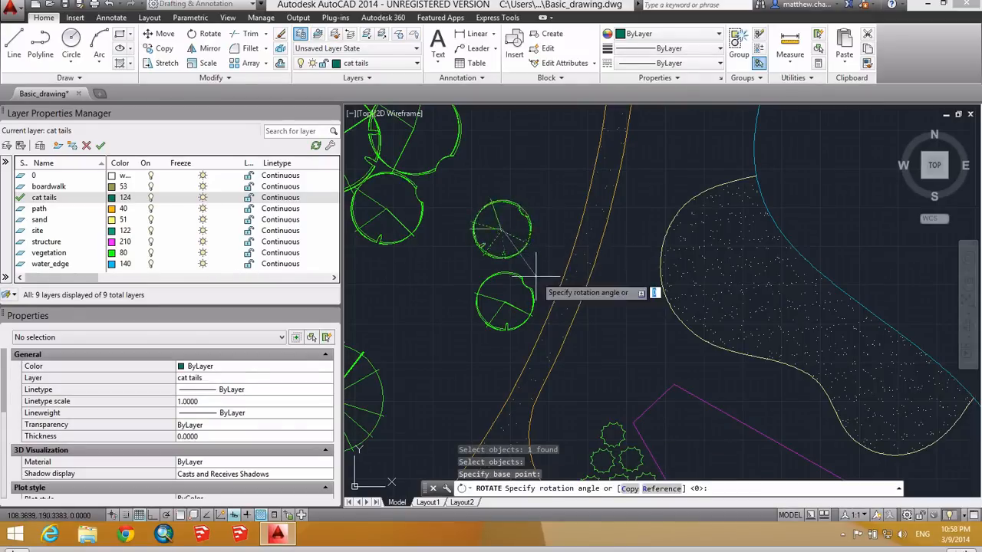
left_click(536, 273)
scroll(536, 273, "down", 5)
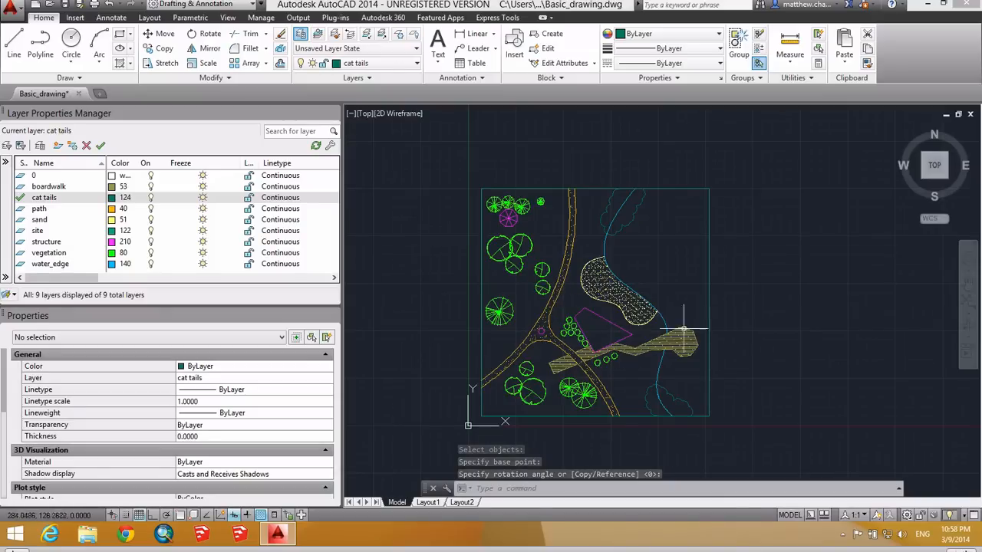
middle_click_drag(635, 285, 608, 255)
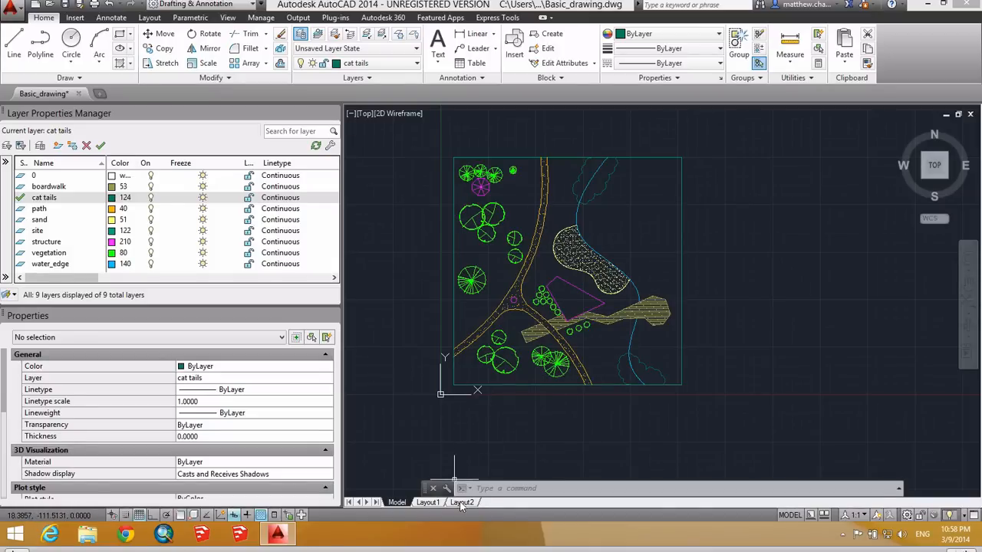
mouse_move(463, 506)
left_click(434, 135)
left_click(732, 400)
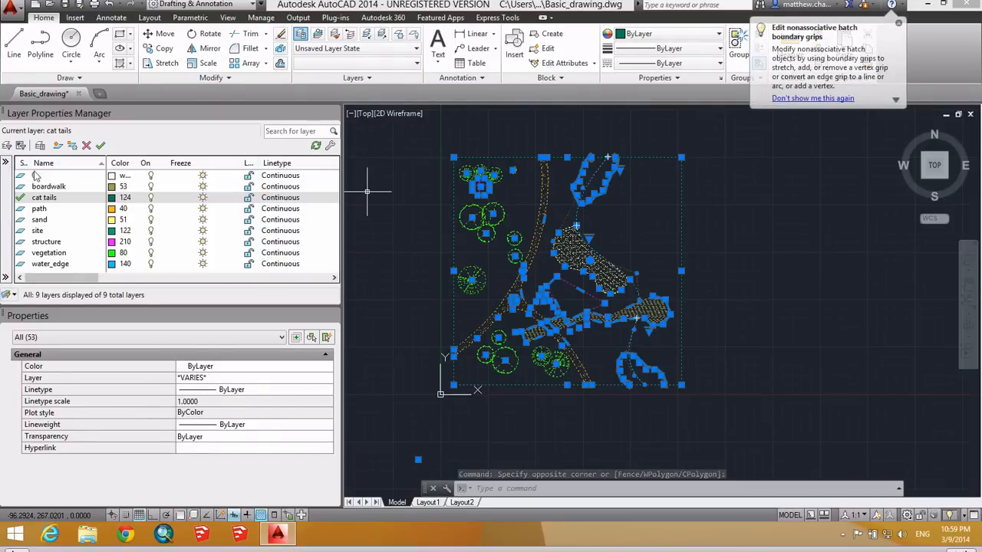
key("Escape")
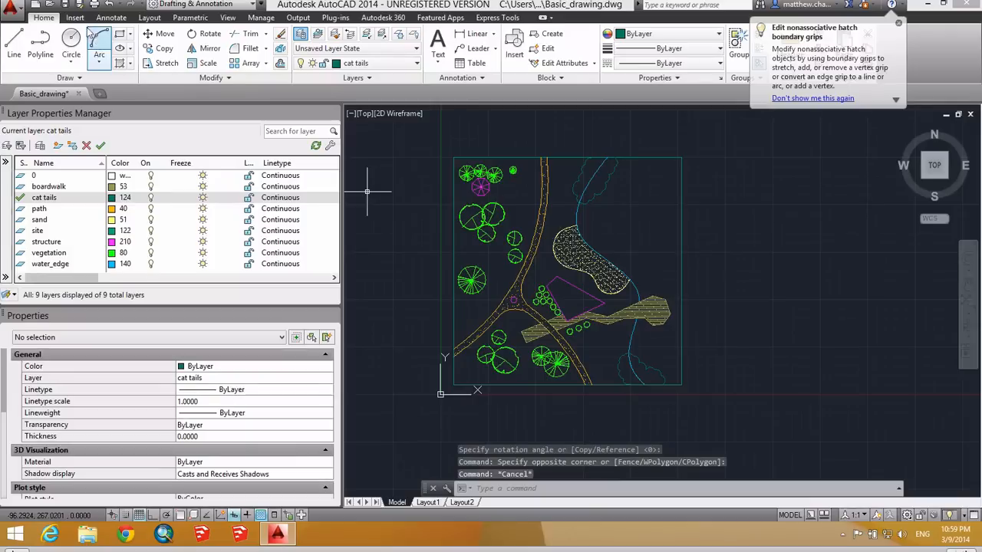
left_click(13, 7)
mouse_move(77, 159)
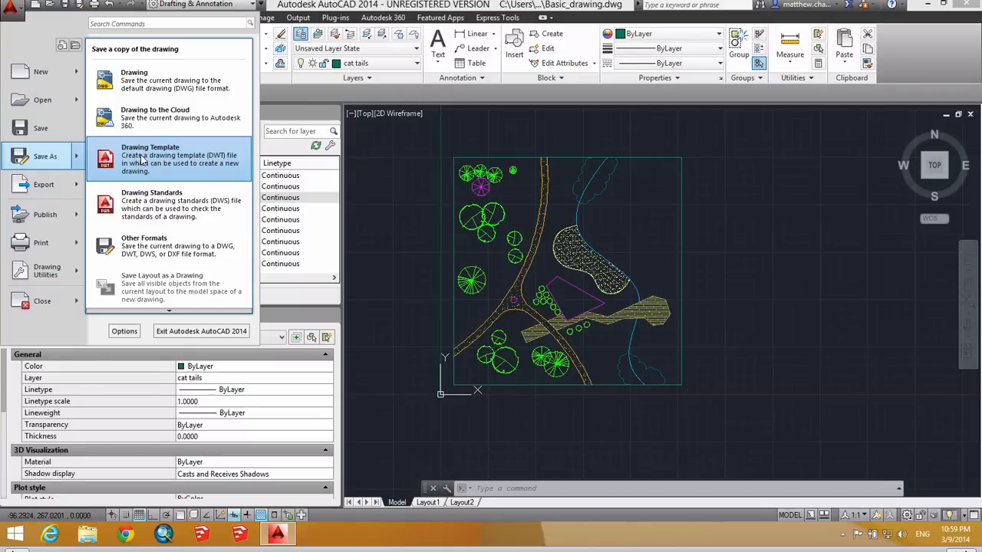
key("Escape")
key("Escape")
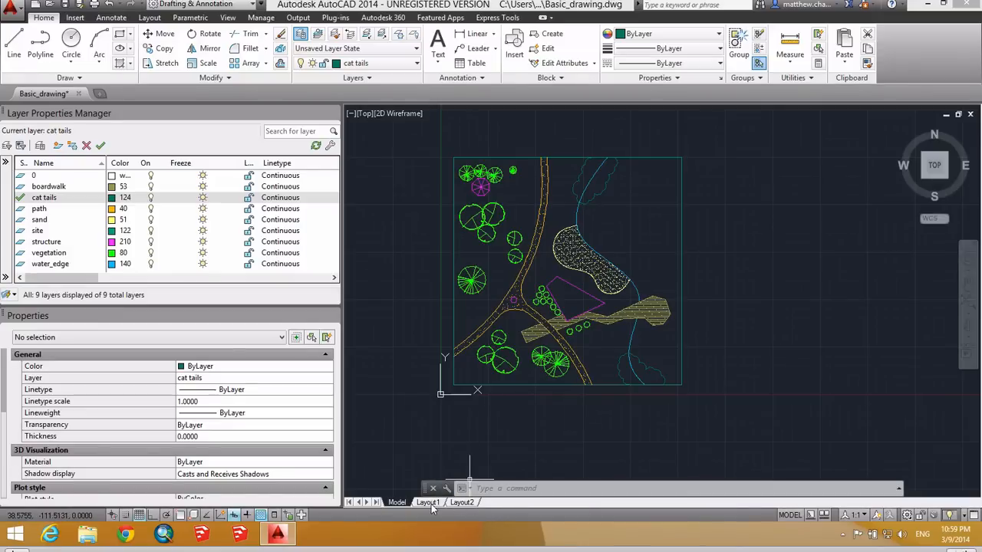
Step: Permanently delete the Layout2 layout from the drawing
mouse_move(432, 506)
right_click(467, 503)
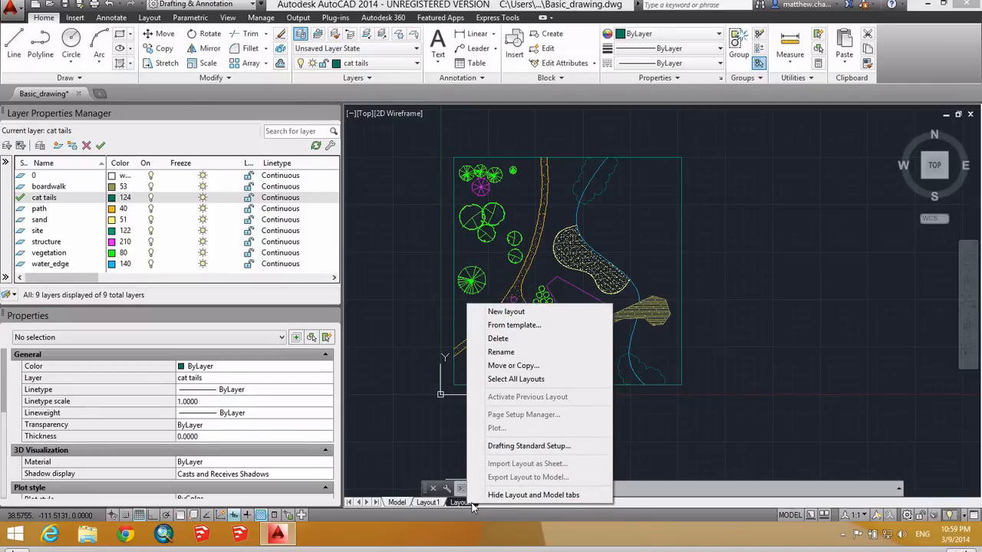
left_click(499, 339)
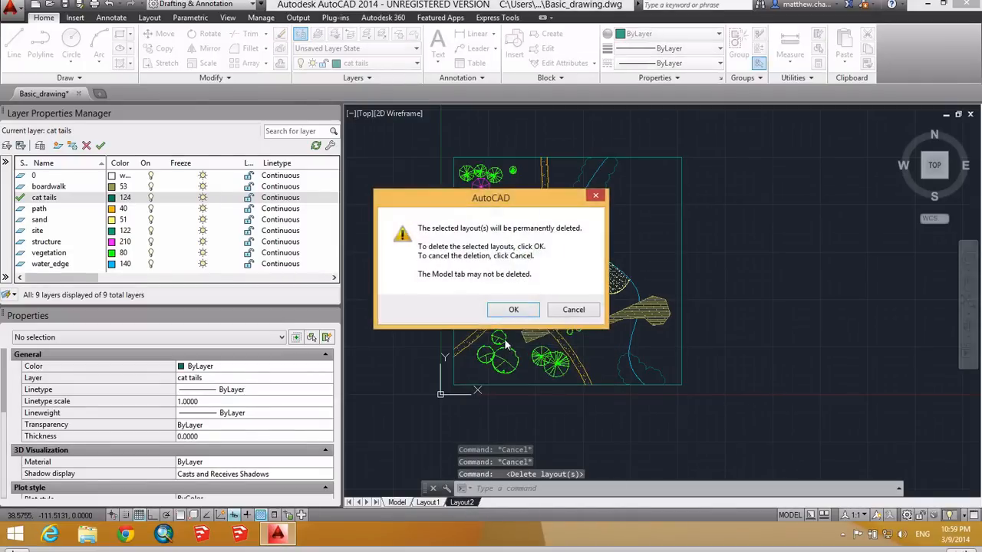
left_click(514, 311)
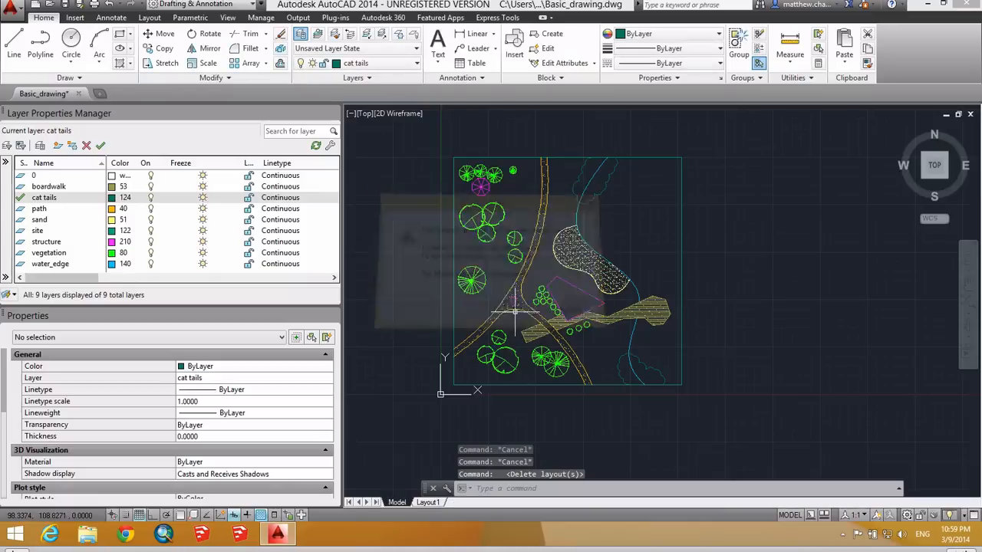
Step: Switch to Layout1 to show the paper space sheet with its viewport
left_click(427, 502)
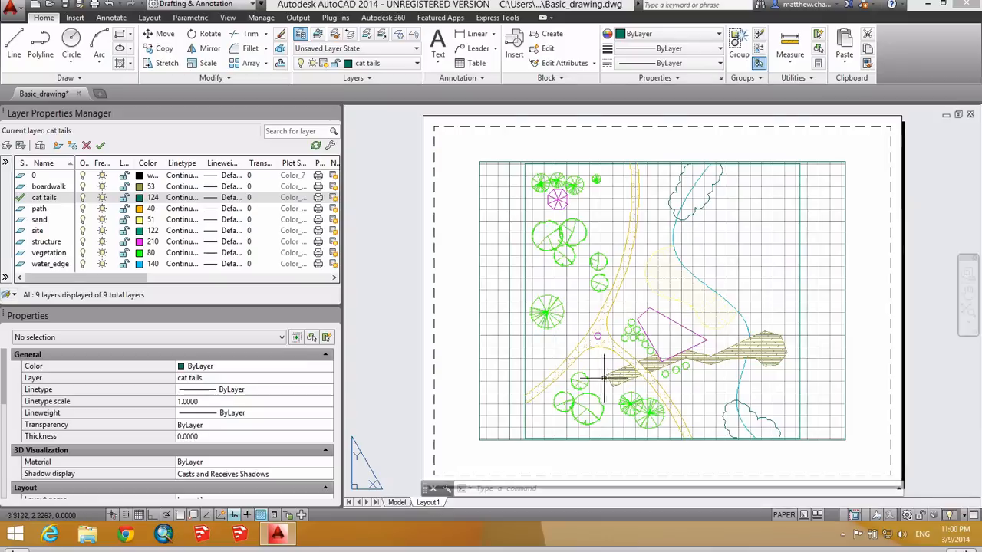
scroll(614, 370, "down", 4)
middle_click_drag(660, 354, 590, 301)
scroll(582, 283, "up", 2)
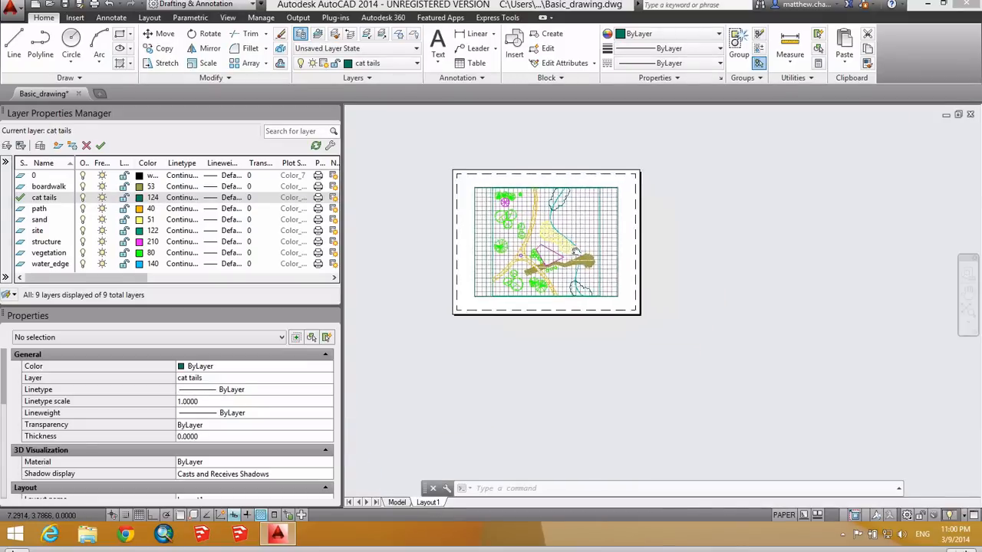
scroll(570, 232, "up", 5)
scroll(571, 232, "down", 6)
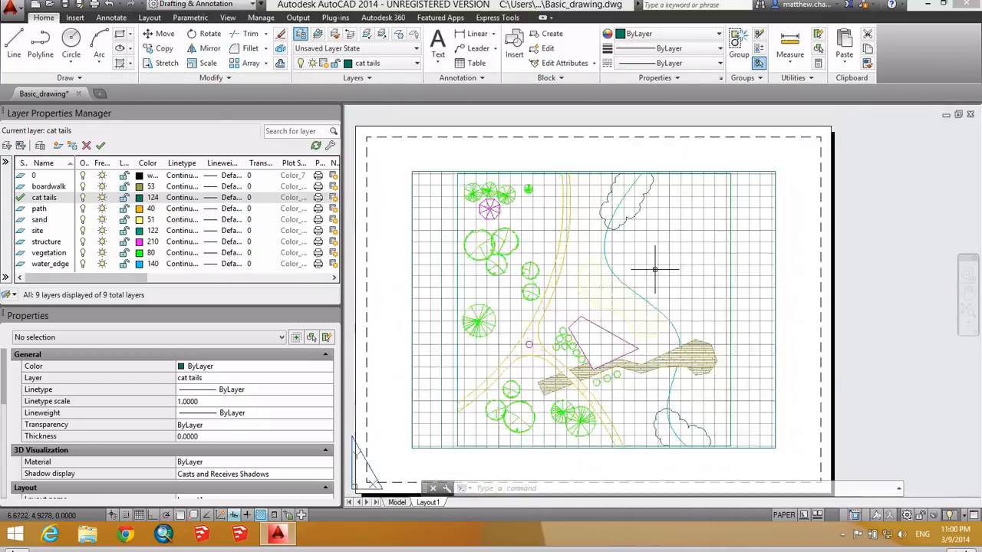
middle_click_drag(525, 294, 479, 277)
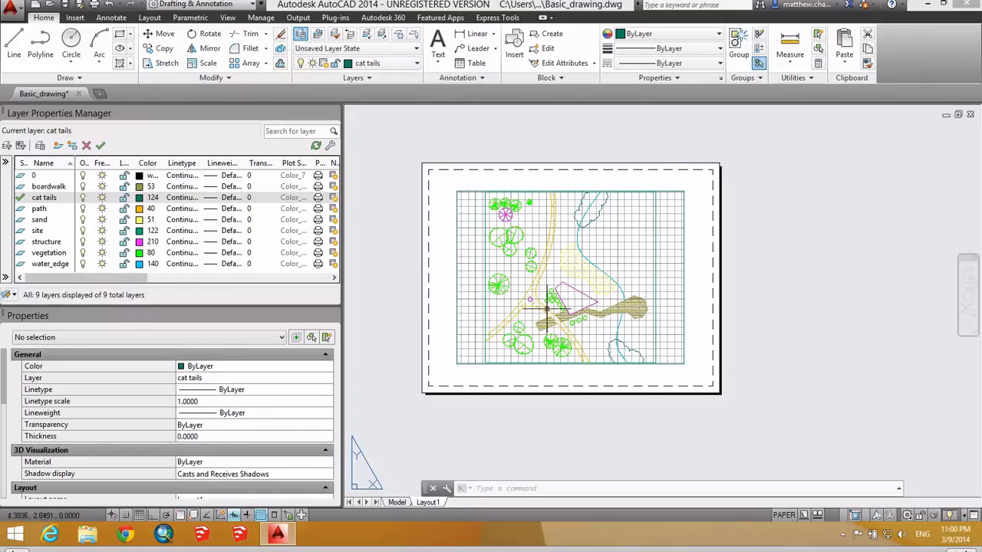
Step: Activate the Layout1 viewport, zoom out the site plan so all of it fits with space around it, and return to paper space
double_click(463, 223)
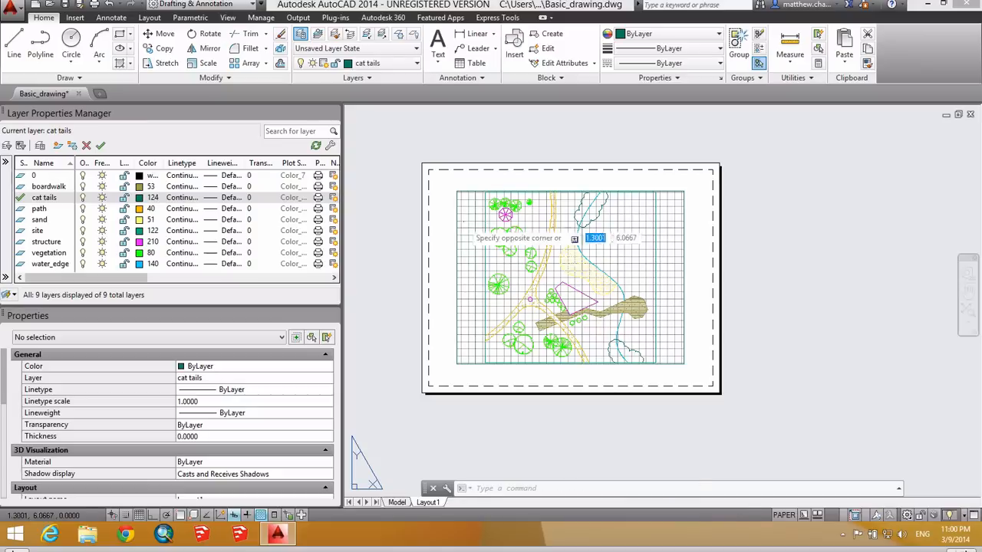
scroll(517, 260, "up", 2)
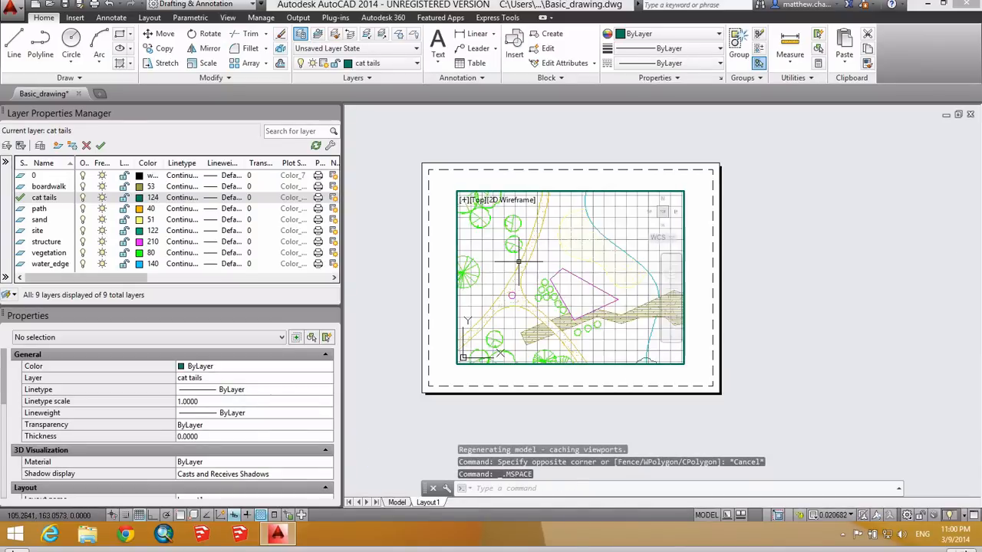
scroll(518, 261, "down", 3)
scroll(518, 261, "down", 1)
mouse_move(562, 254)
middle_mouse_down()
mouse_move(638, 250)
mouse_move(572, 300)
mouse_move(571, 263)
middle_mouse_up()
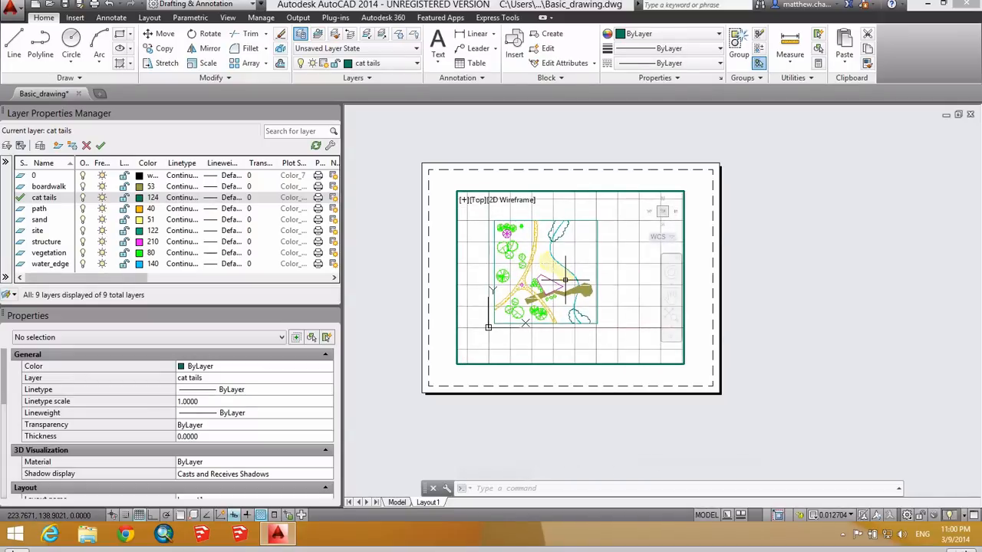
double_click(393, 264)
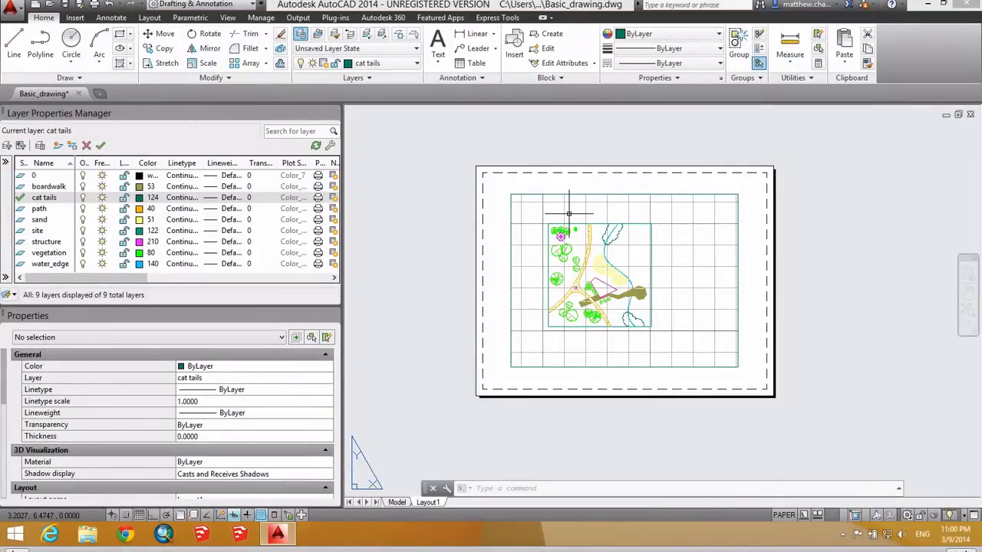
Step: Turn off the grid display inside the Layout1 viewport and return to paper space
double_click(573, 213)
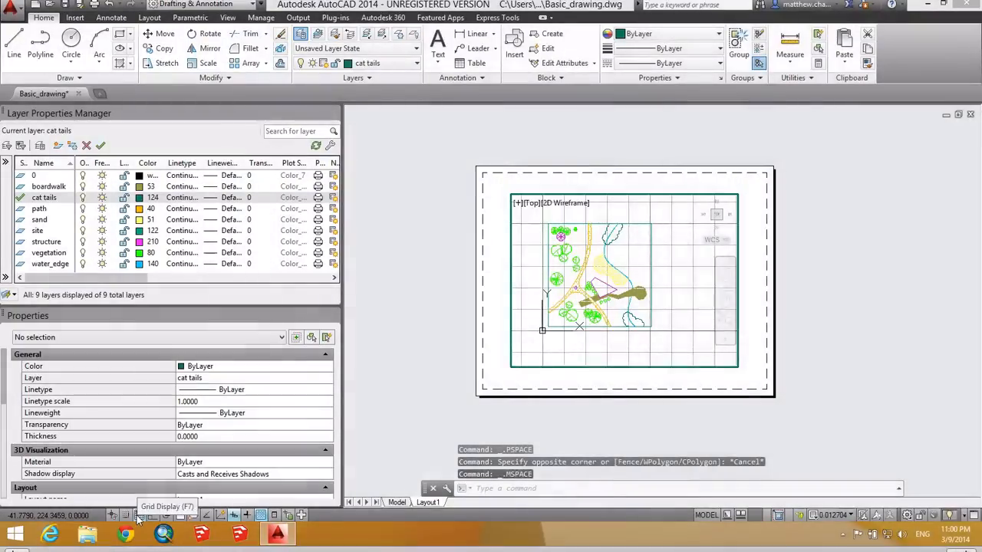
left_click(139, 514)
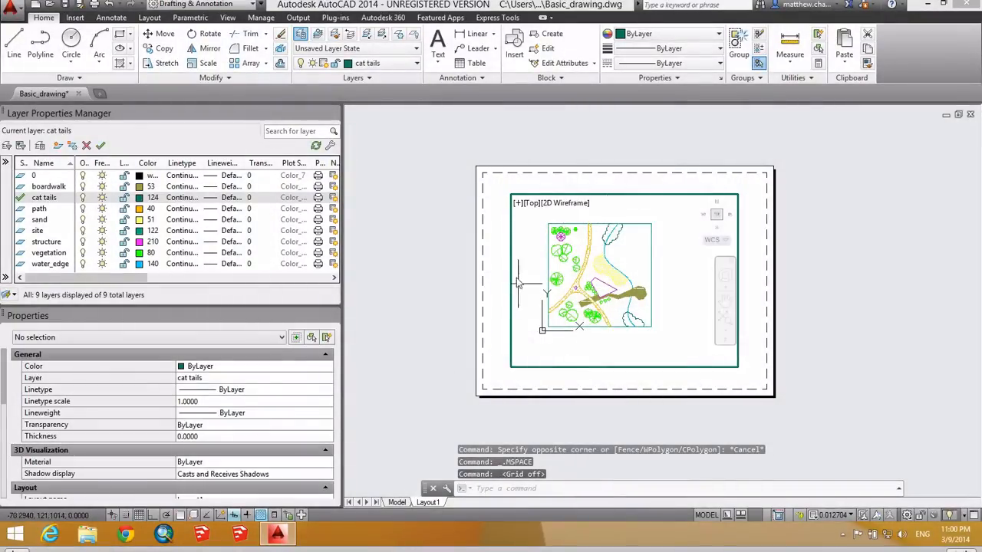
double_click(399, 206)
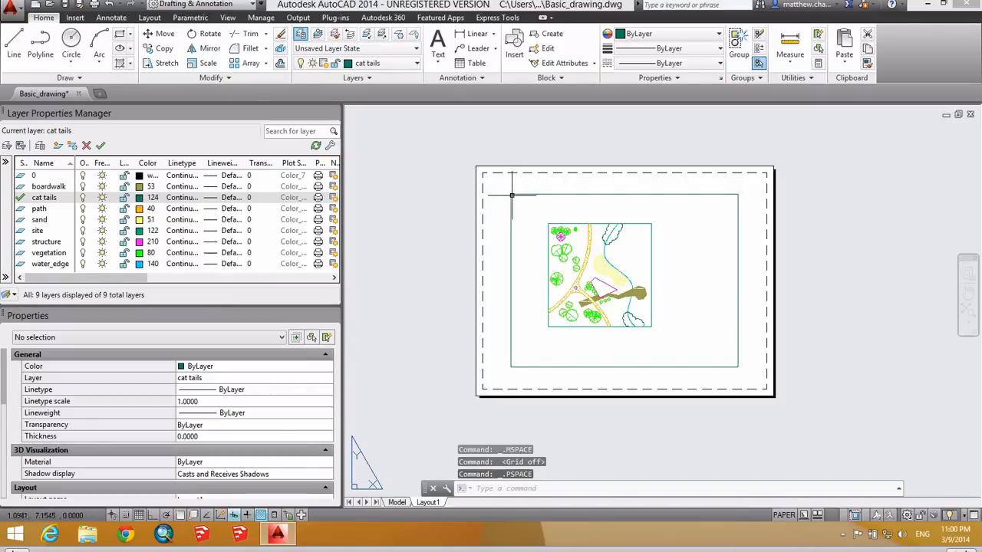
Step: Stretch two opposite corners of the viewport outward to just beyond the dashed printable area of the sheet
left_click(510, 202)
left_click(510, 195)
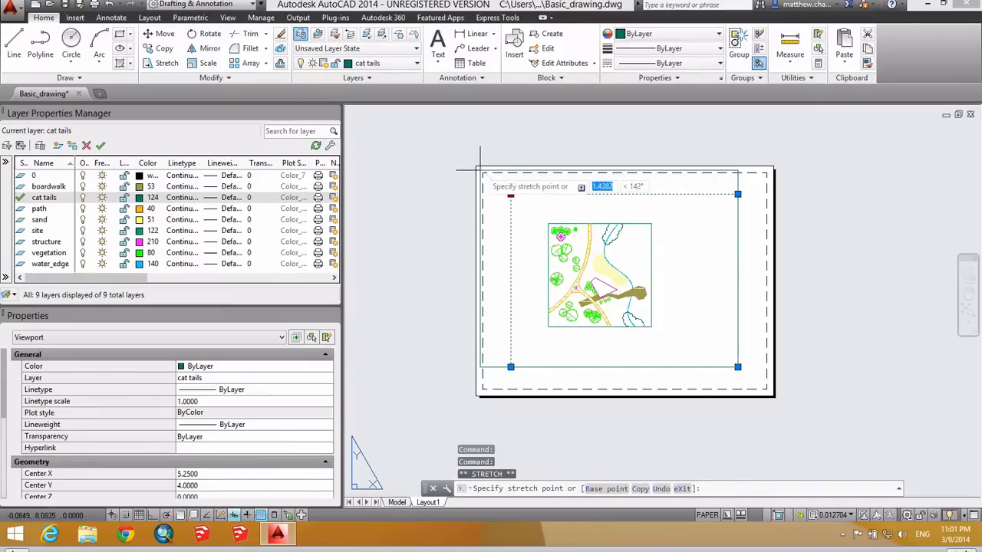
left_click(481, 170)
left_click(737, 367)
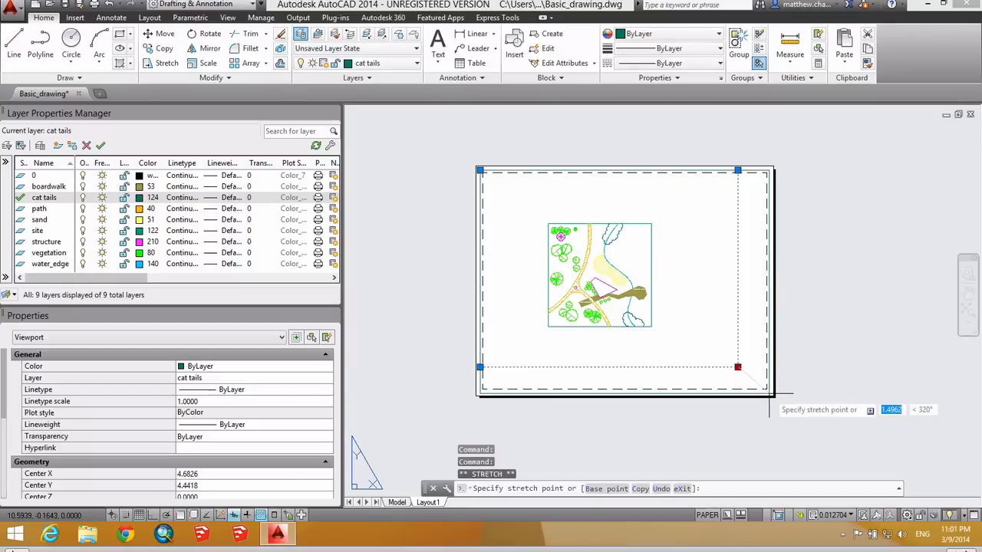
left_click(771, 393)
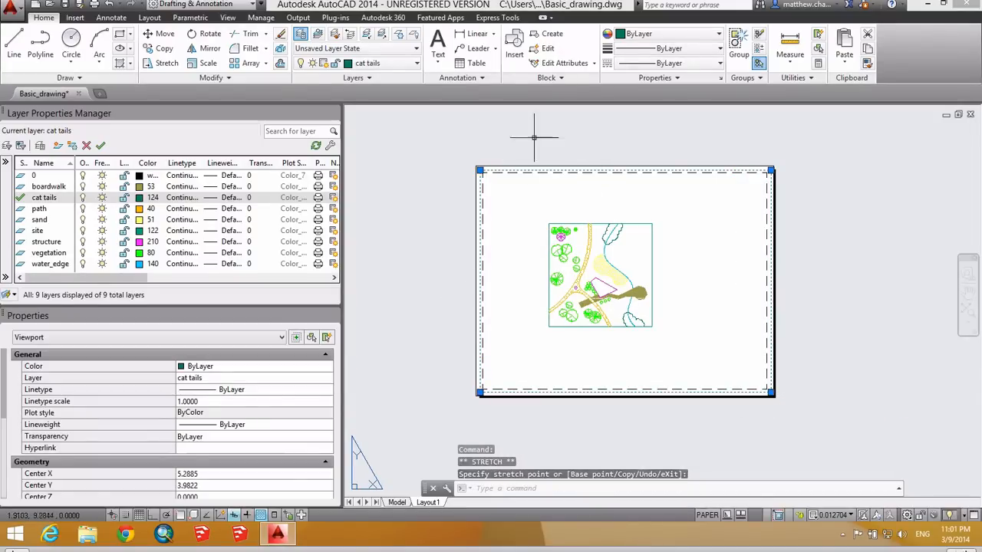
Step: Move the selected viewport onto layer 0 and clear the selection
left_click(393, 67)
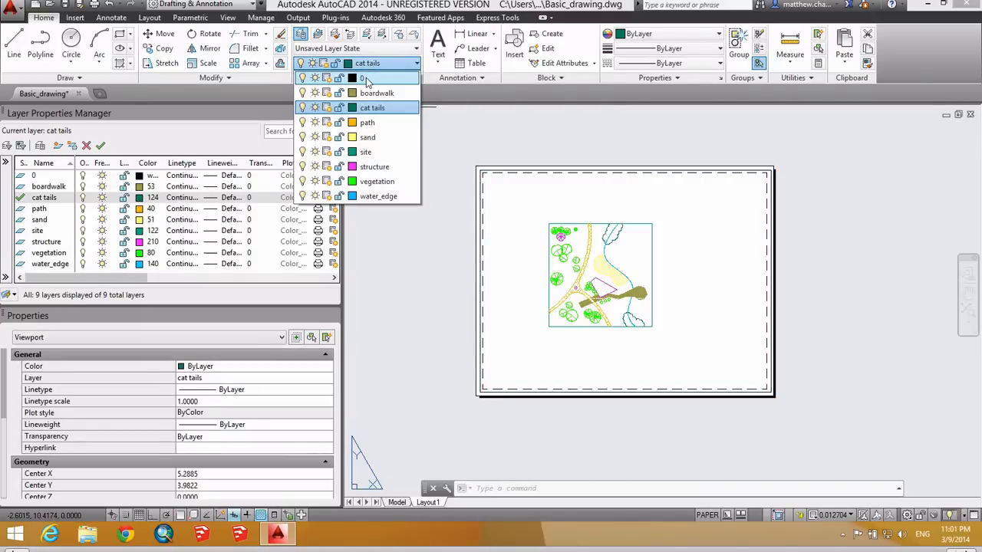
left_click(366, 80)
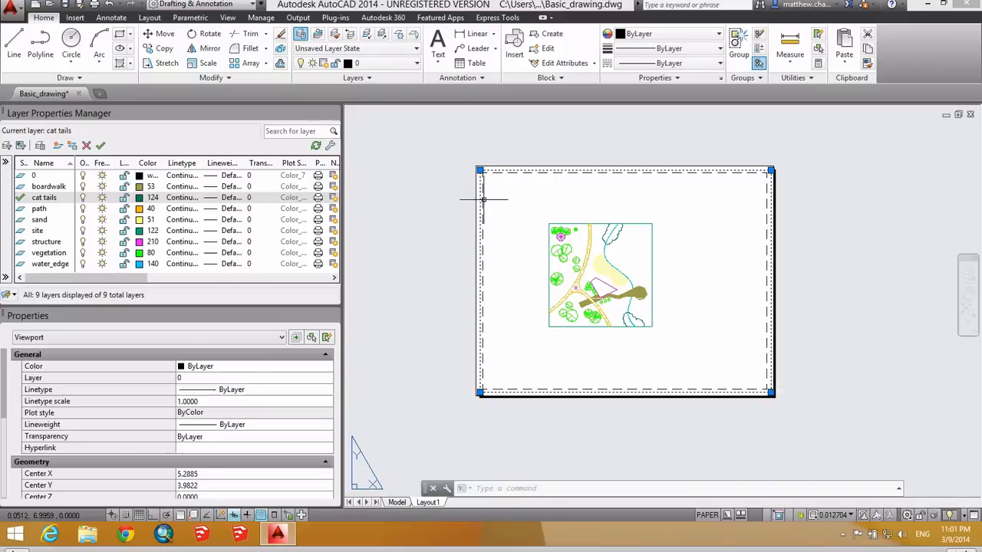
key("Escape")
key("Escape")
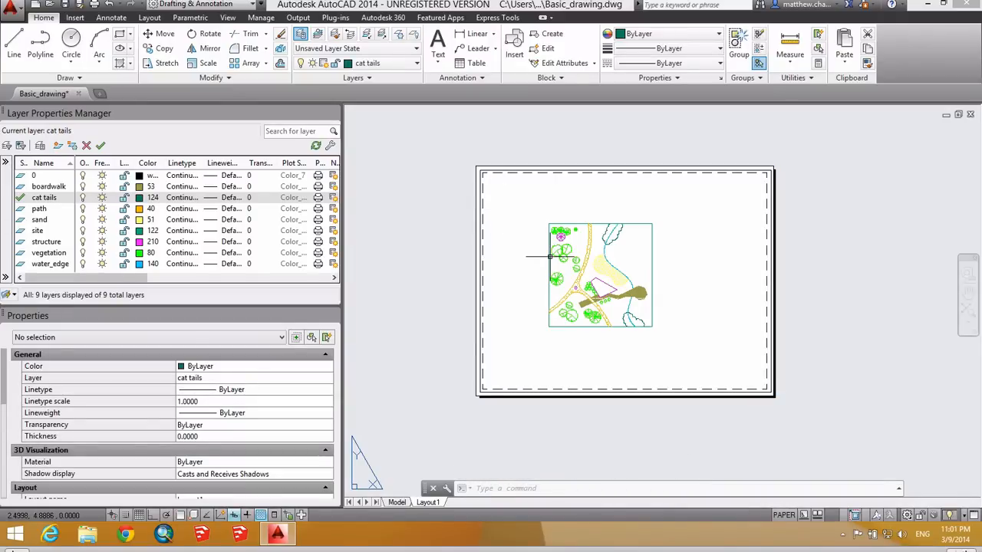
left_click(150, 18)
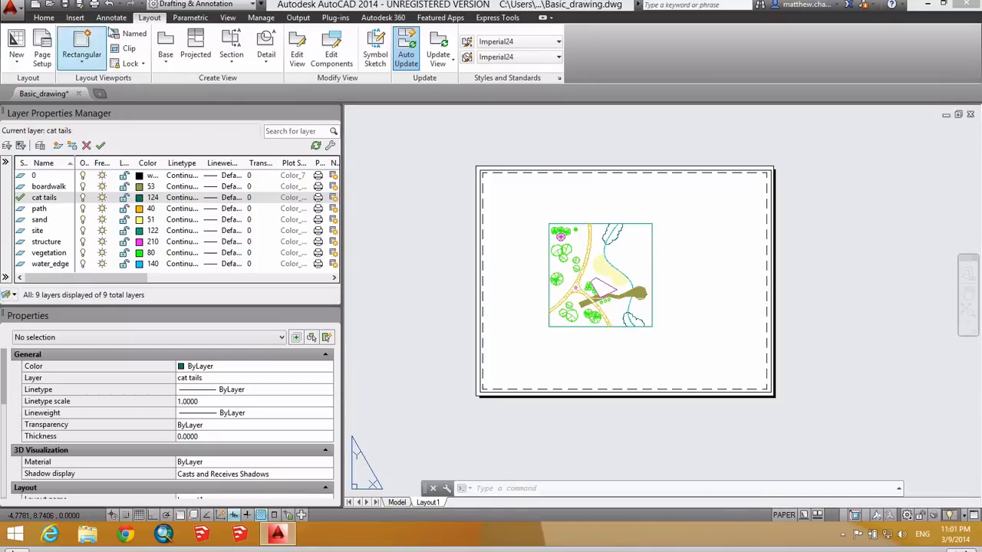
left_click(44, 17)
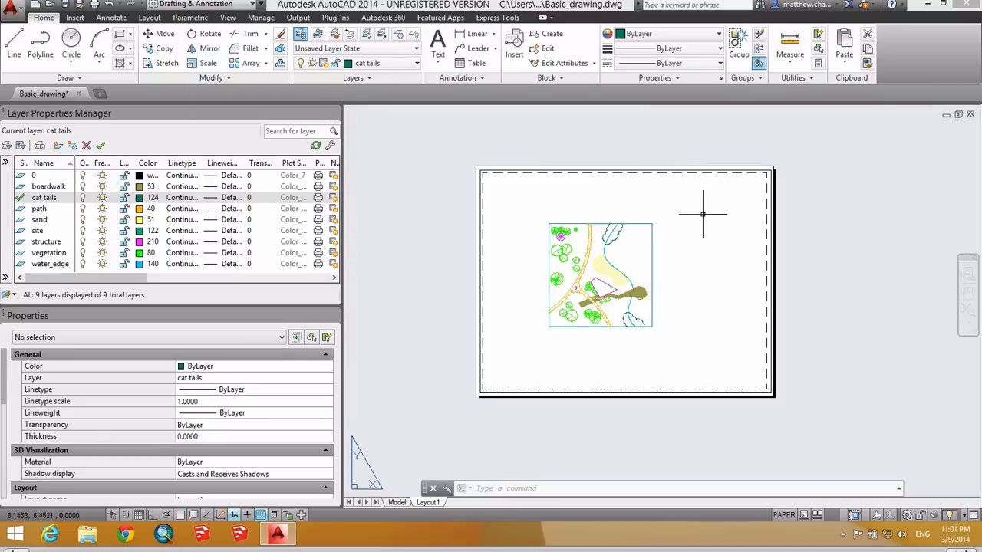
left_click(543, 169)
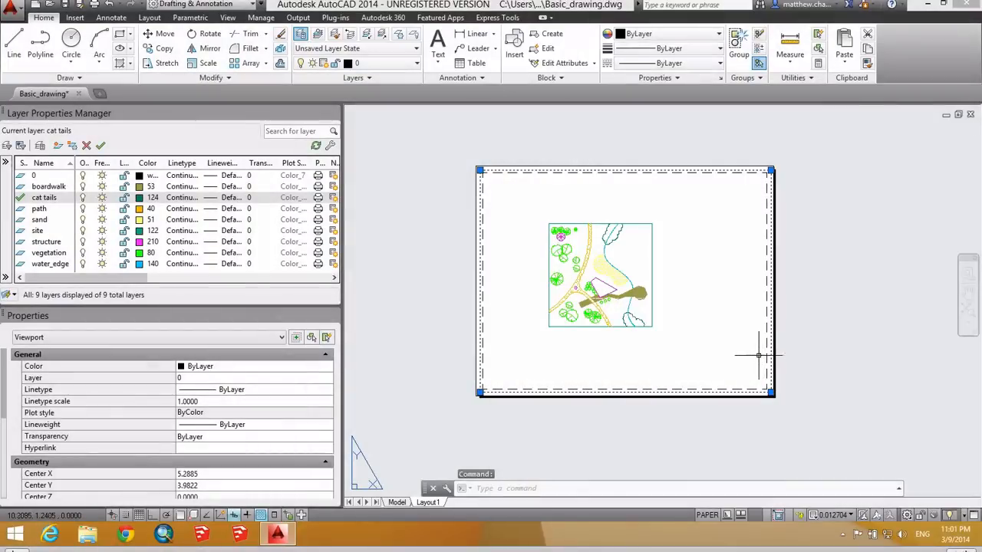
double_click(755, 347)
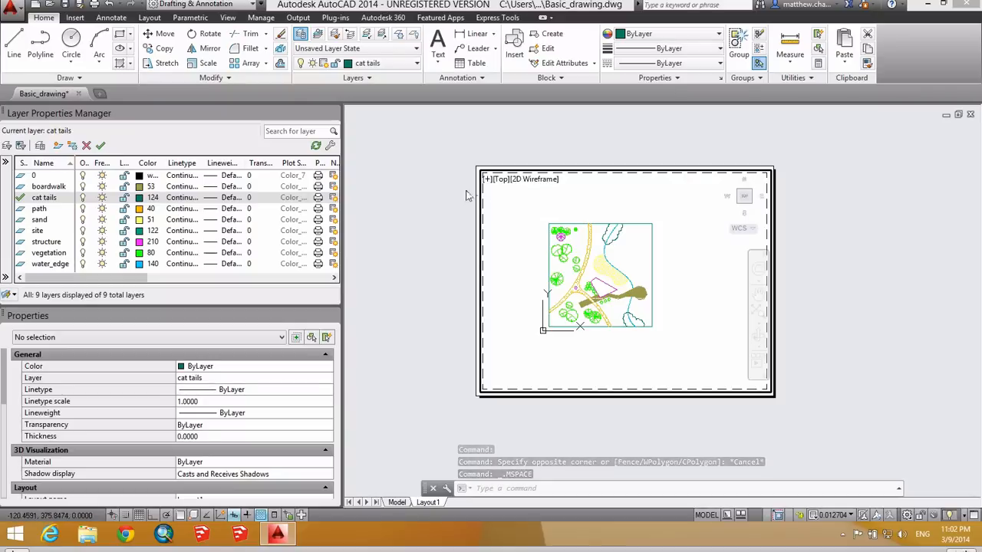
double_click(666, 148)
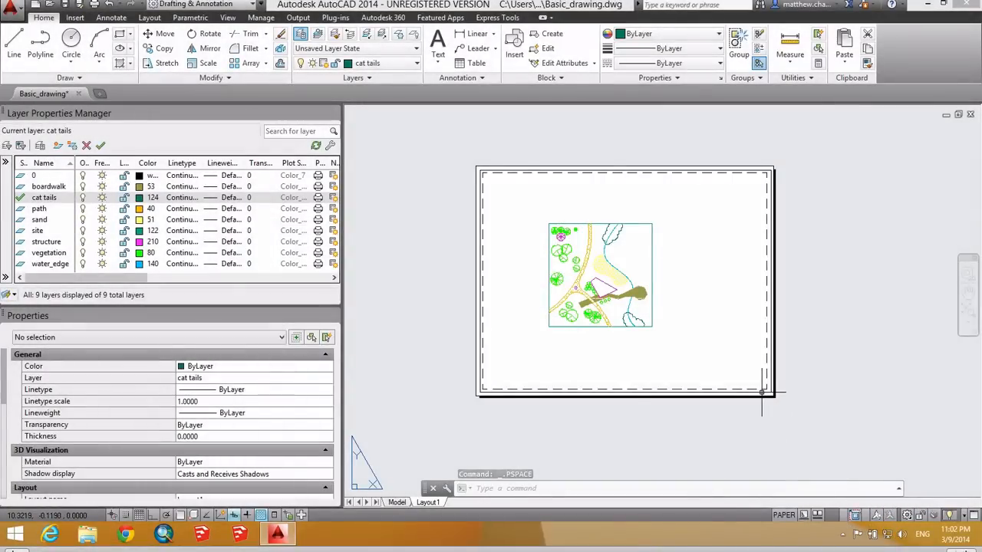
left_click(761, 392)
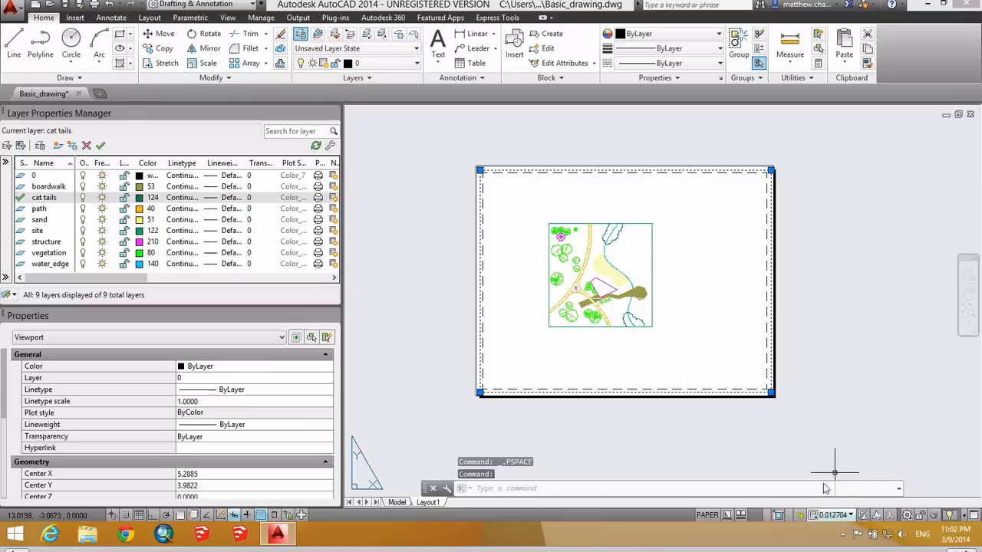
Step: Maximize the Layout1 viewport, and restore the sheet view by switching to model space and back to Layout1
double_click(744, 392)
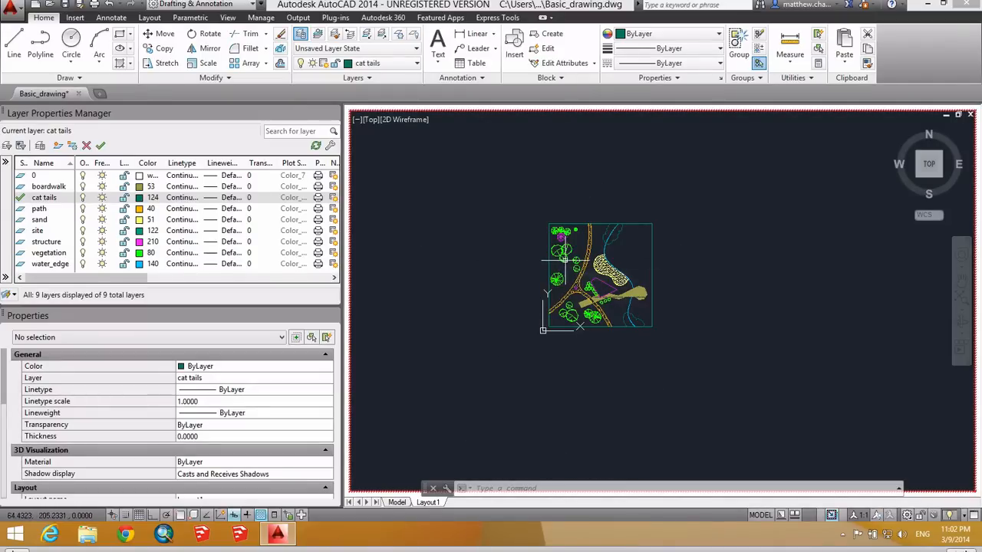
left_click(428, 504)
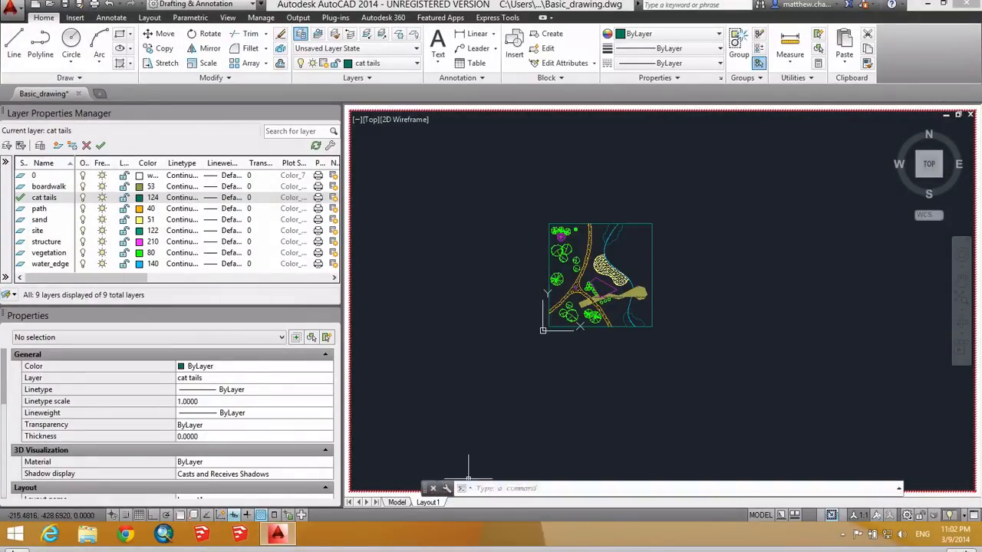
left_click(398, 503)
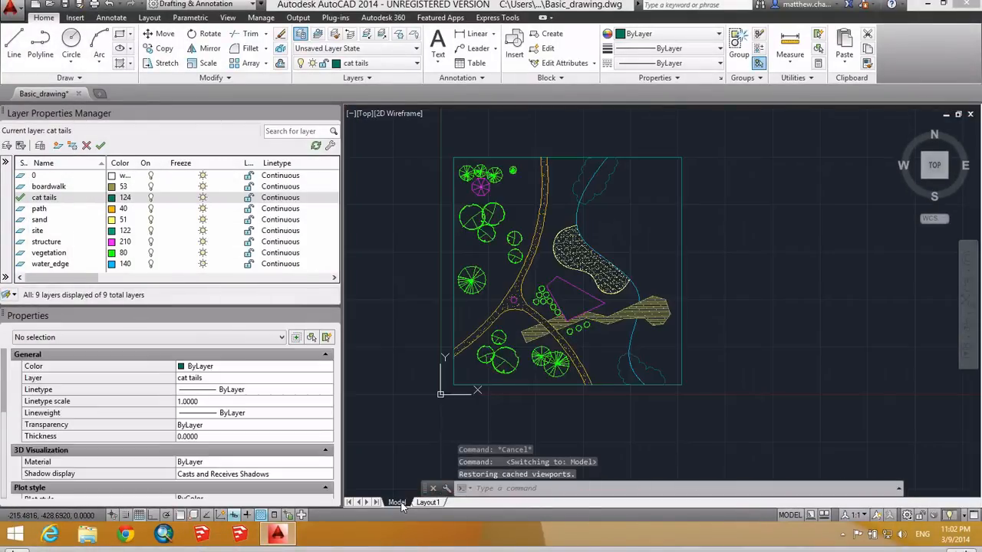
left_click(428, 503)
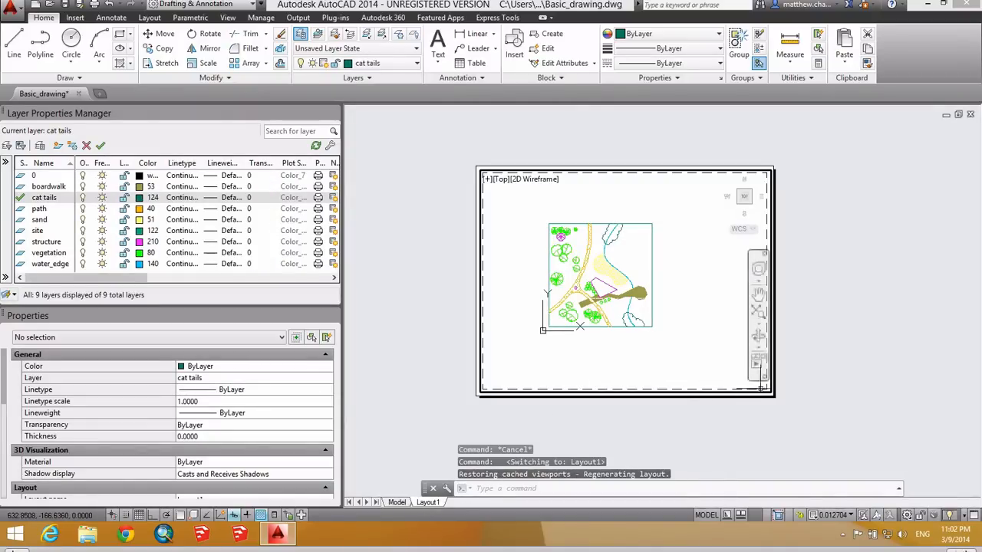
Step: Return to paper space and set the Layout1 viewport's scale to 1:50
double_click(825, 223)
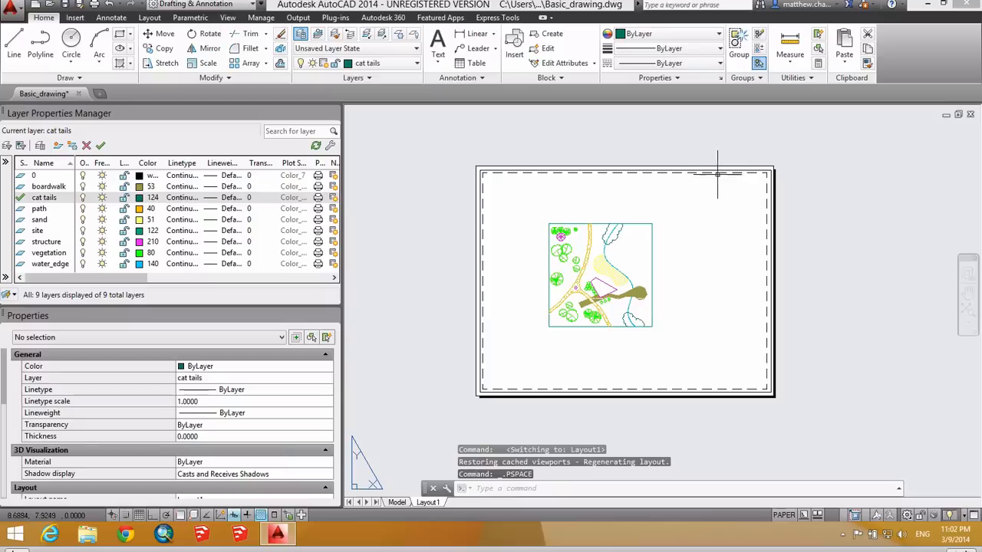
left_click(721, 167)
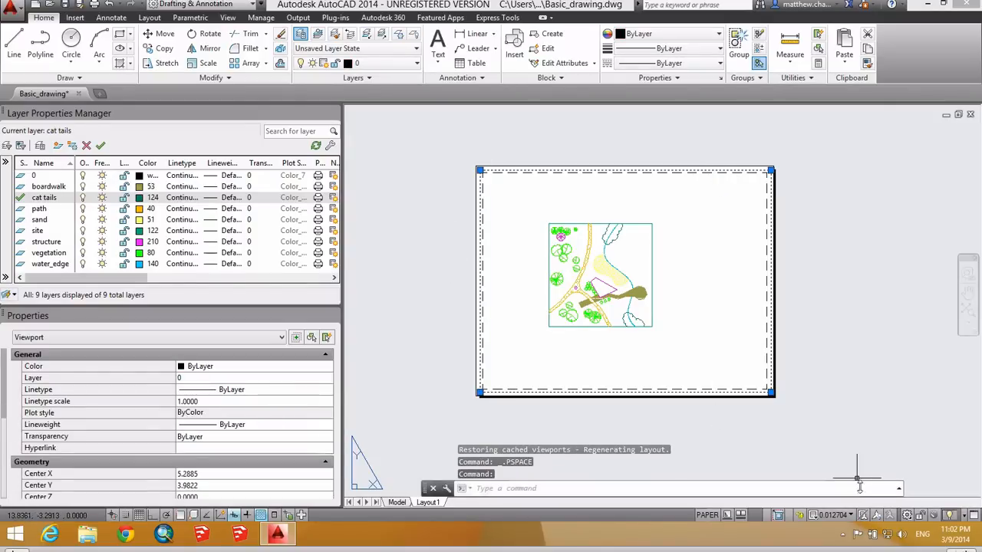
left_click(852, 515)
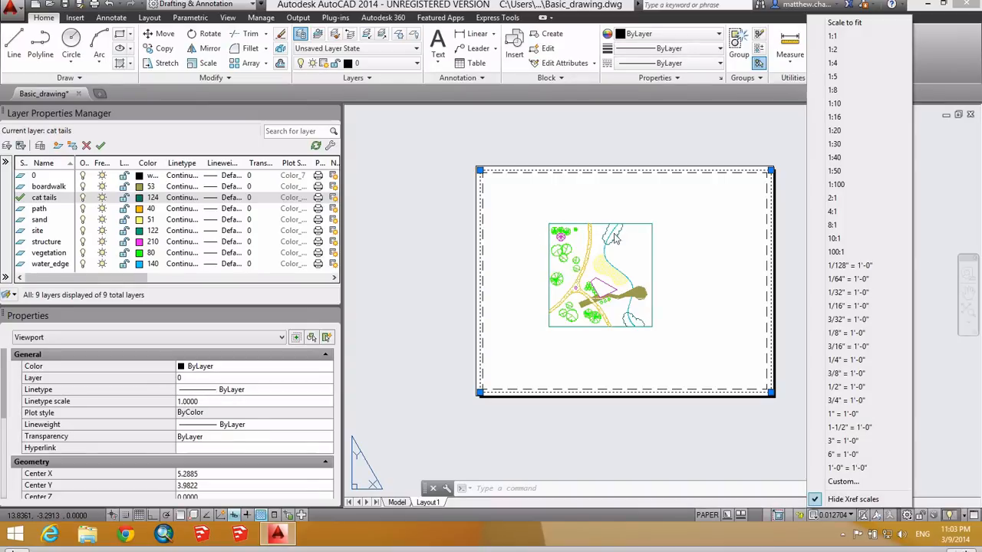
left_click(843, 172)
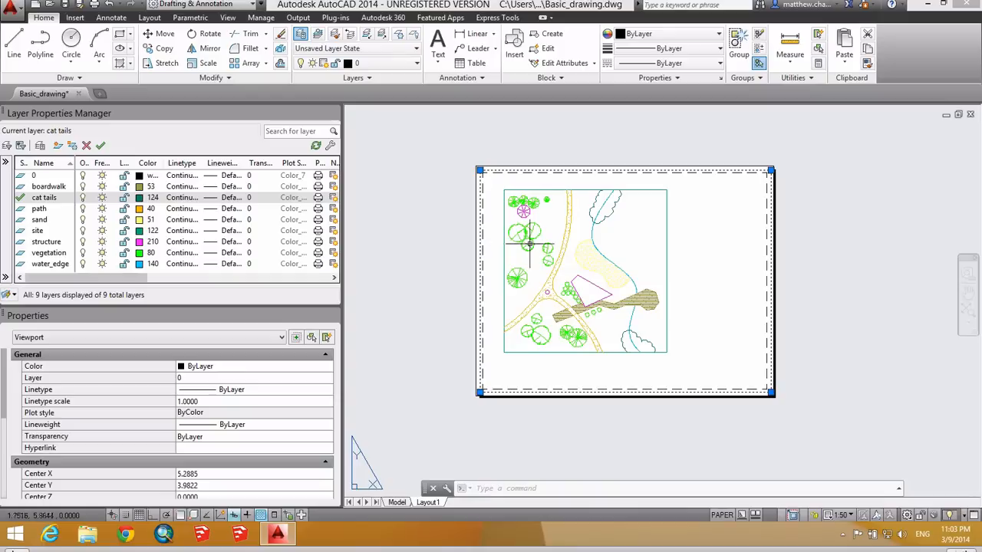
Step: Activate the viewport's model space, pan the plan to the middle of the sheet, and return to paper space
double_click(712, 267)
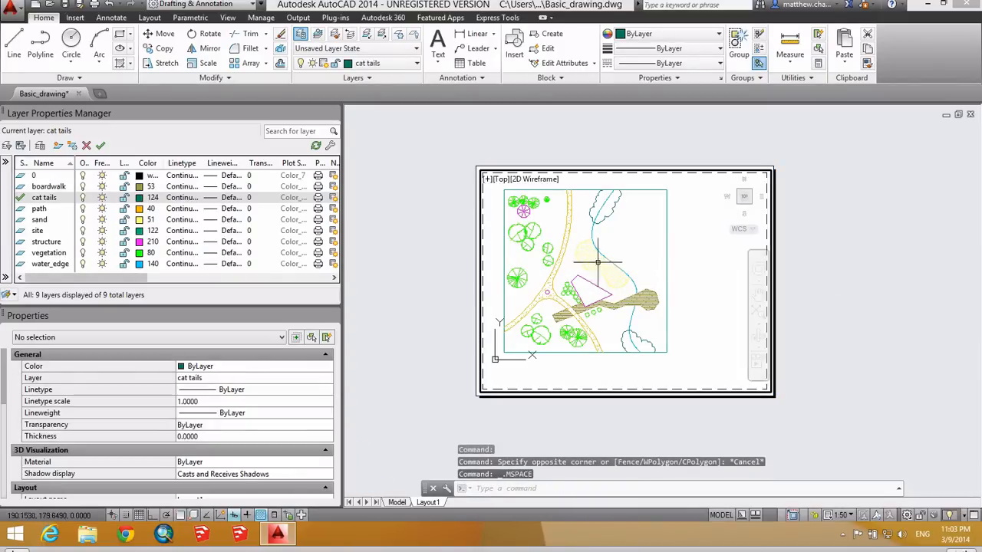
middle_click_drag(599, 270, 628, 272)
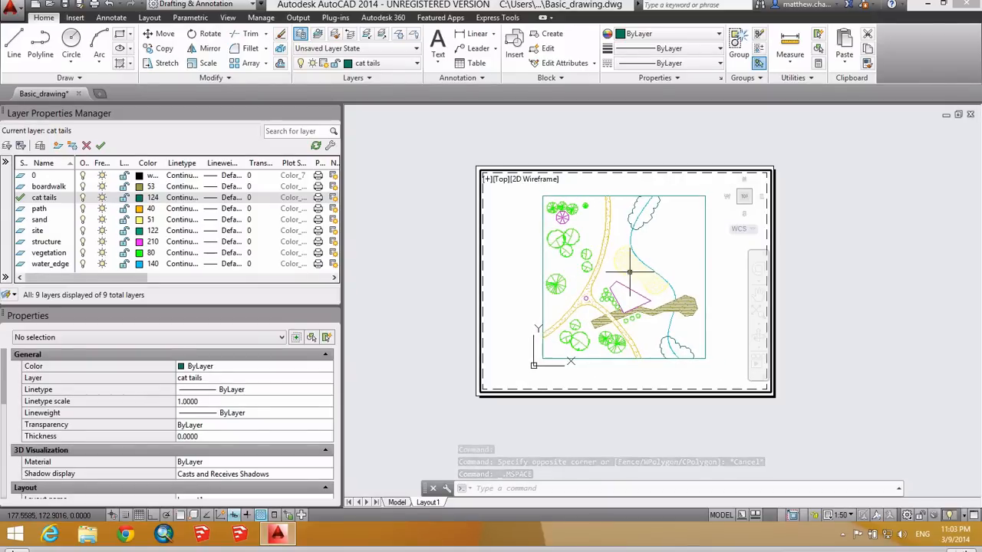
double_click(835, 302)
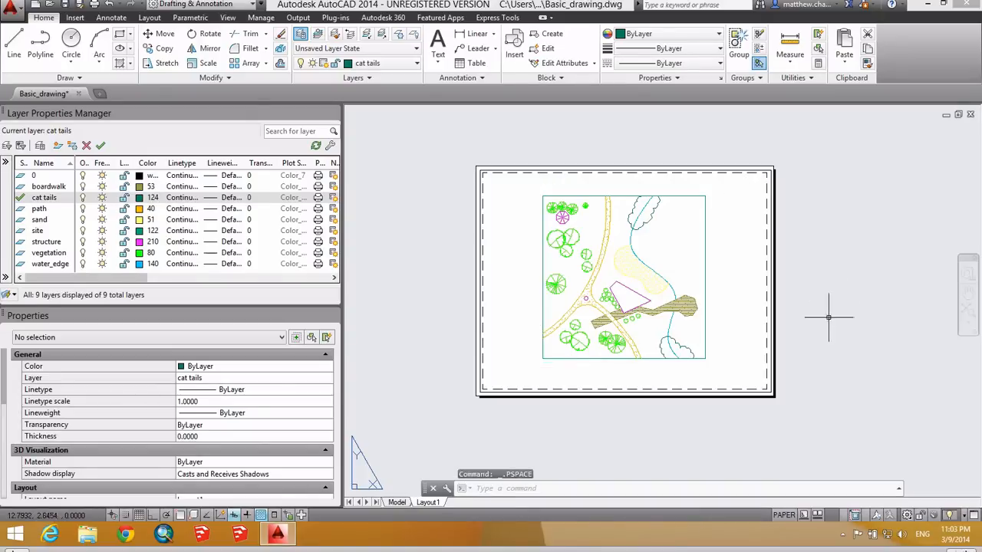
left_click(756, 391)
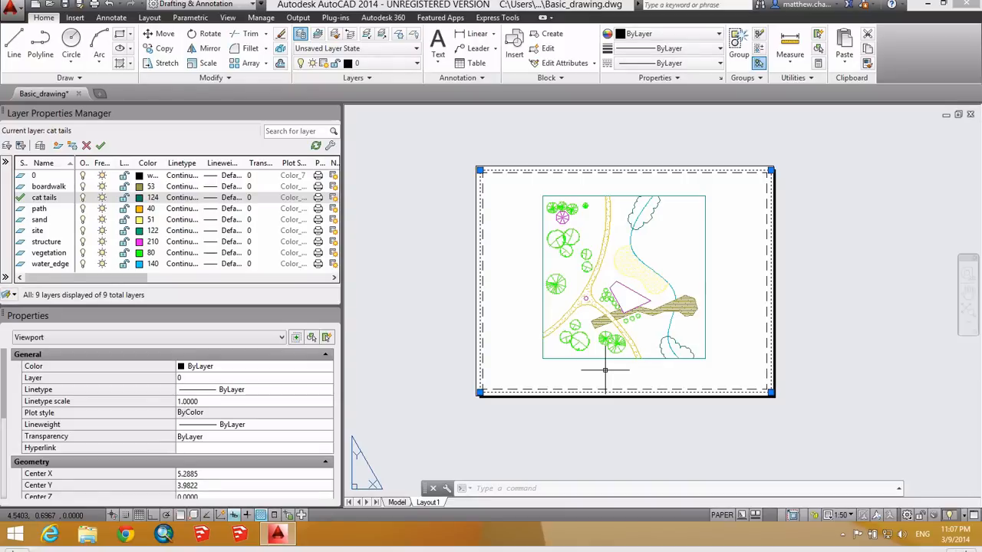
left_click(391, 246)
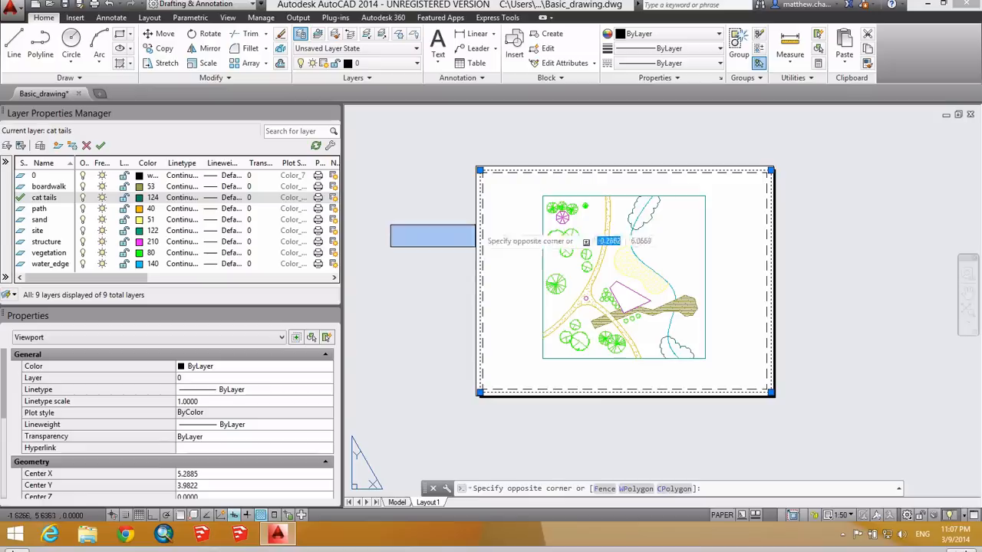
key("Escape")
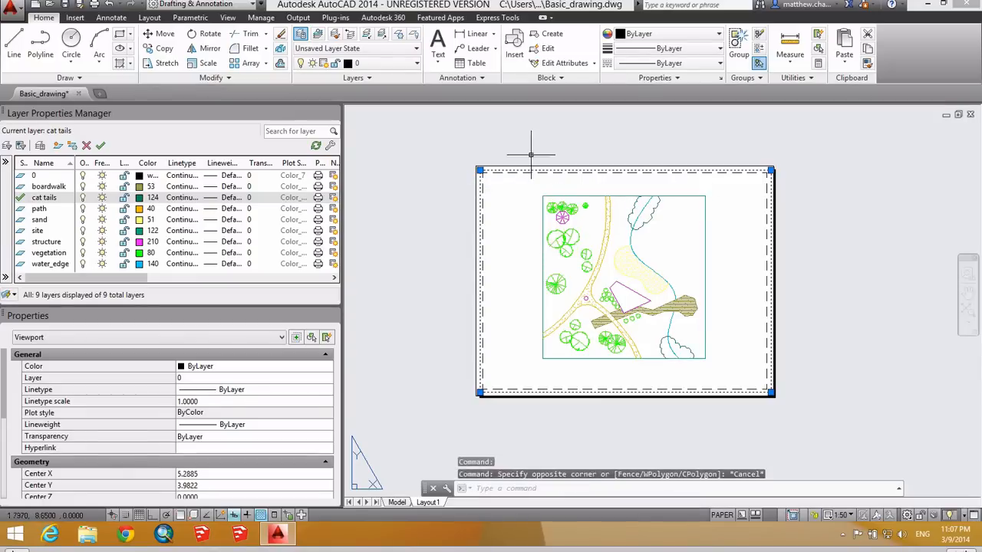
key("Escape")
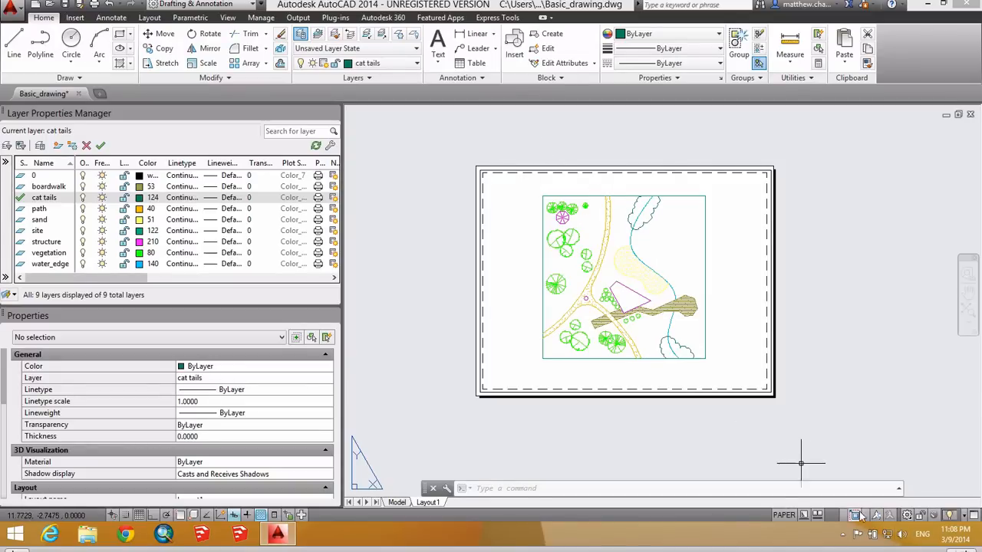
key("Escape")
key("Escape")
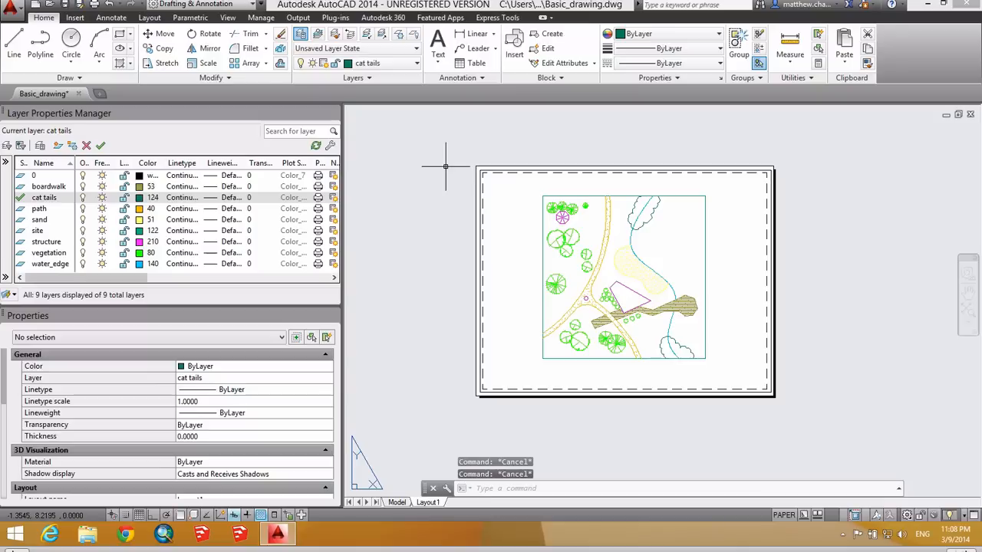
Step: Lock the display of the Layout1 viewport by setting its Display locked property to Yes
left_click(509, 167)
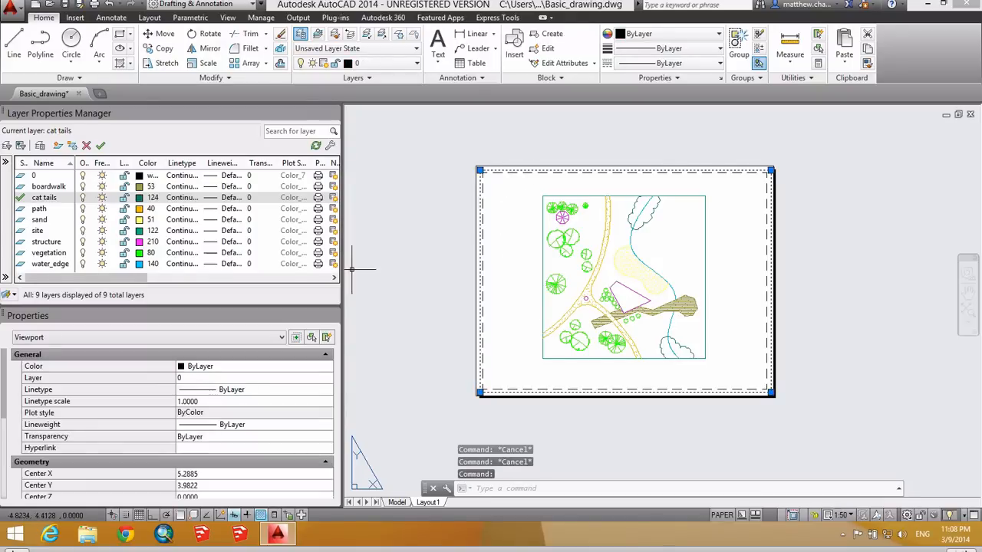
scroll(136, 424, "down", 2)
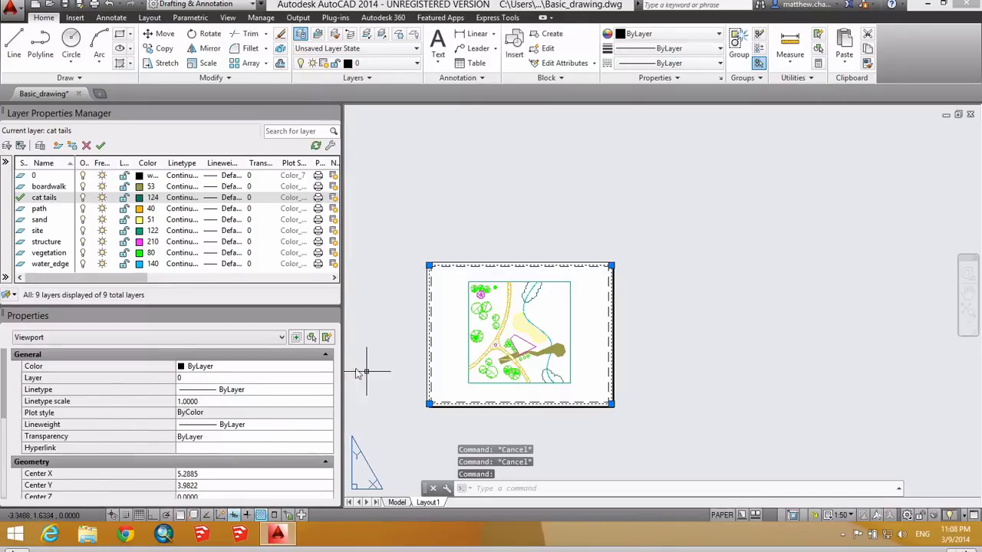
scroll(400, 341, "up", 2)
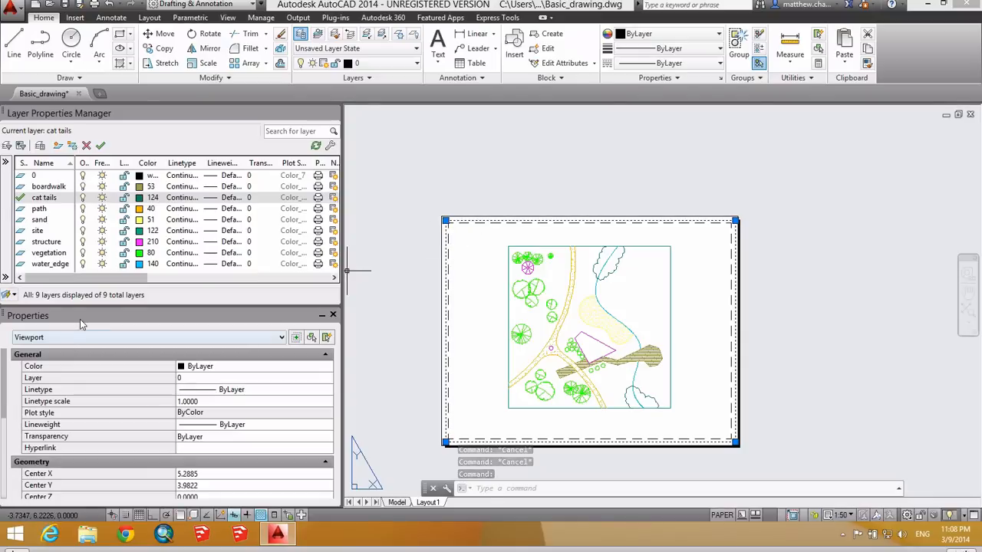
left_click_drag(80, 319, 195, 168)
scroll(14, 427, "down", 3)
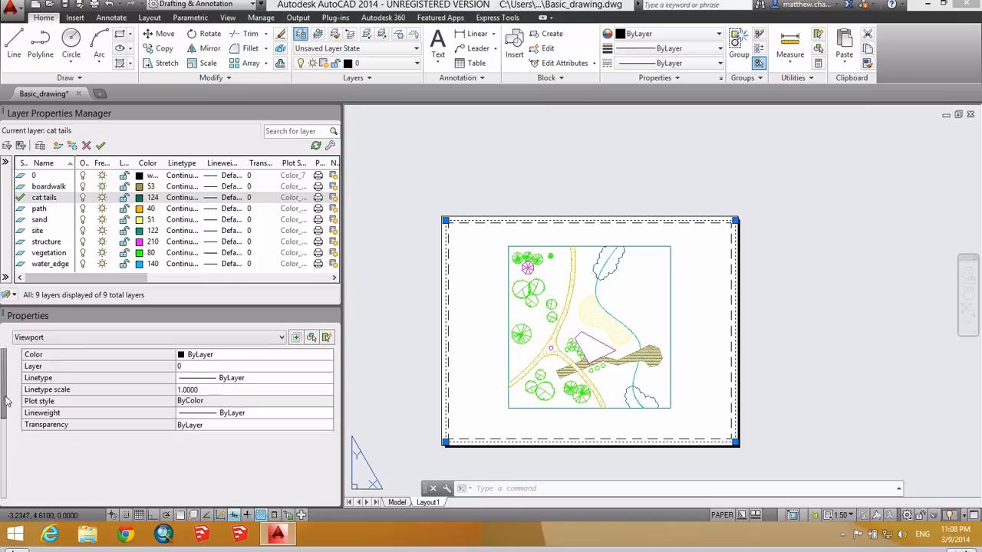
scroll(14, 426, "down", 5)
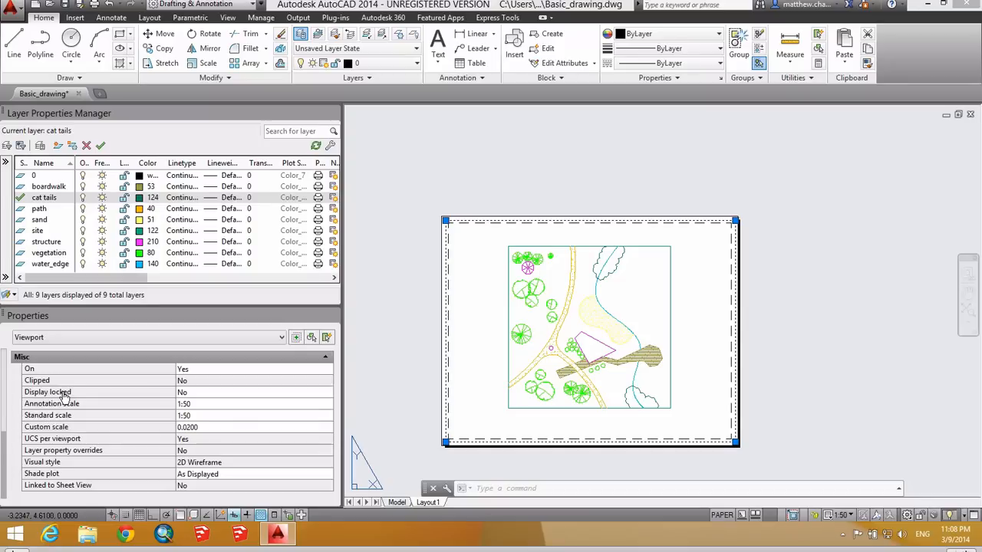
left_click(198, 396)
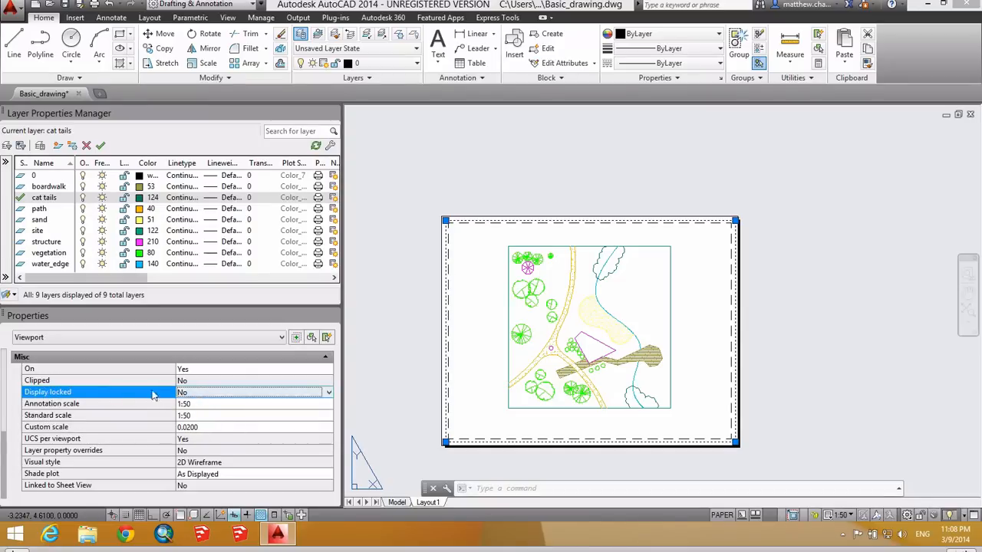
left_click(329, 393)
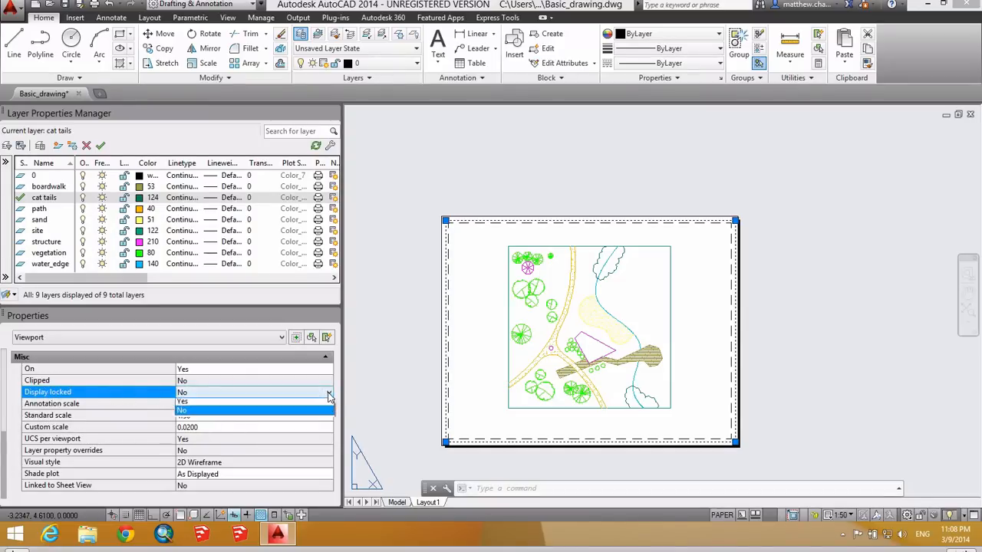
left_click(220, 403)
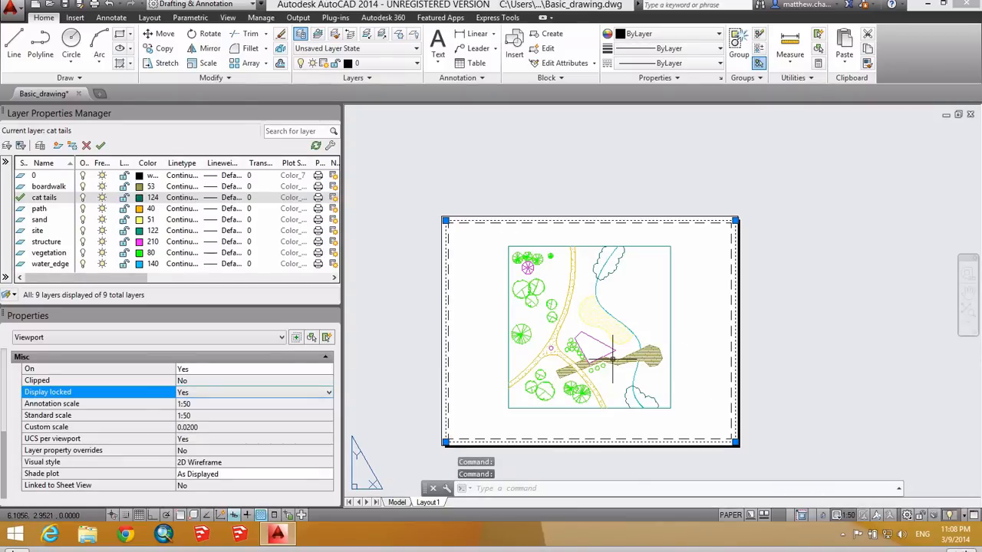
Step: Activate the locked viewport, zoom in and out to check how the plan and sheet scale, and return to paper space
double_click(497, 270)
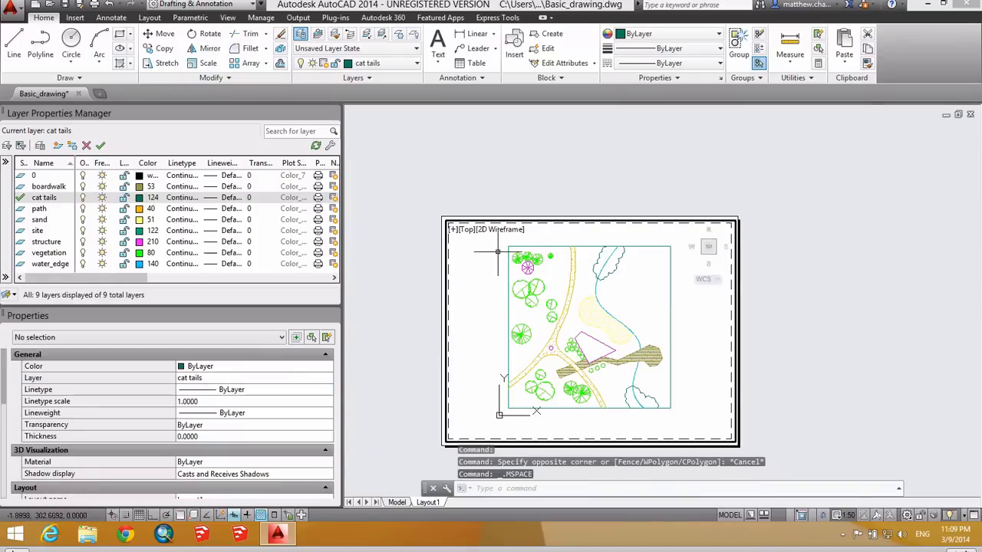
scroll(577, 311, "down", 2)
scroll(577, 314, "up", 3)
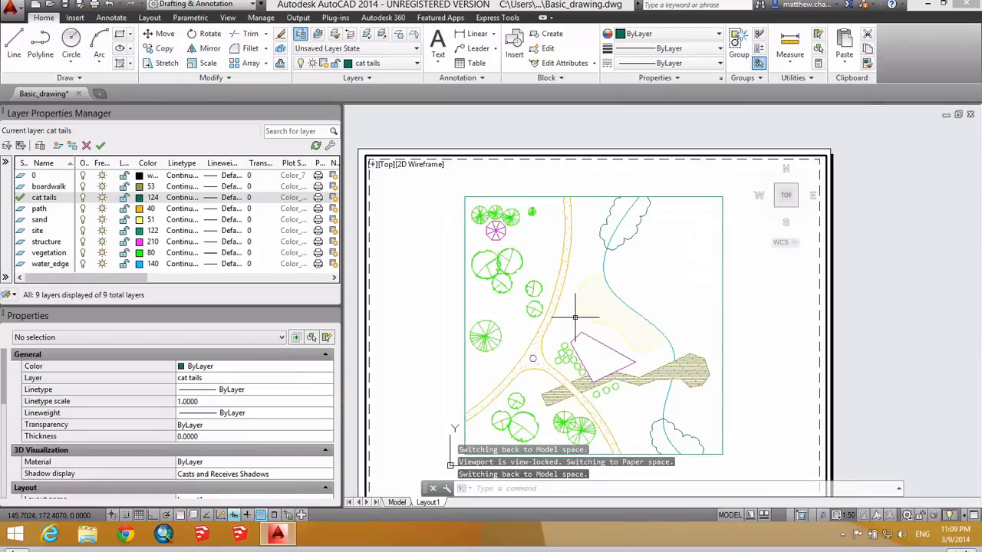
scroll(575, 318, "down", 3)
scroll(575, 317, "up", 2)
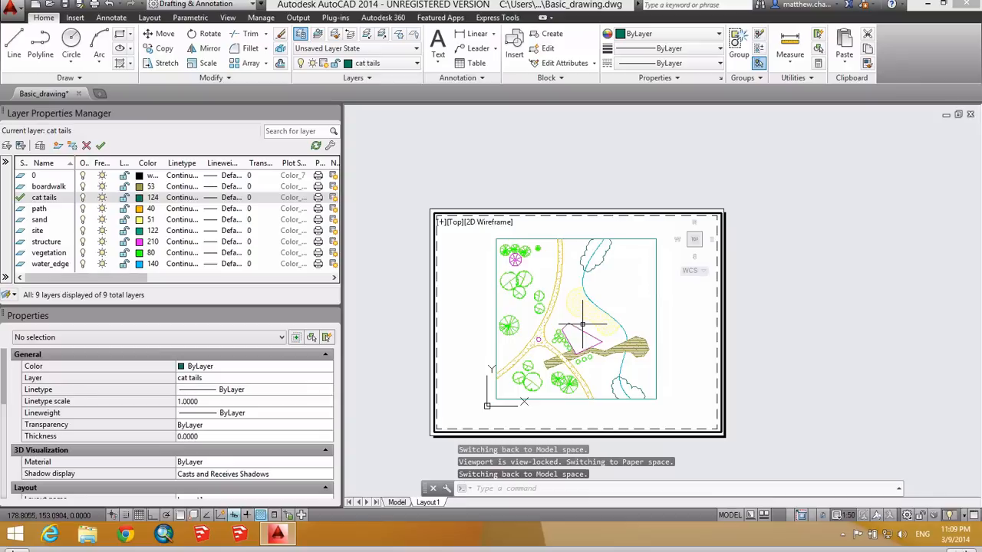
scroll(572, 326, "down", 1)
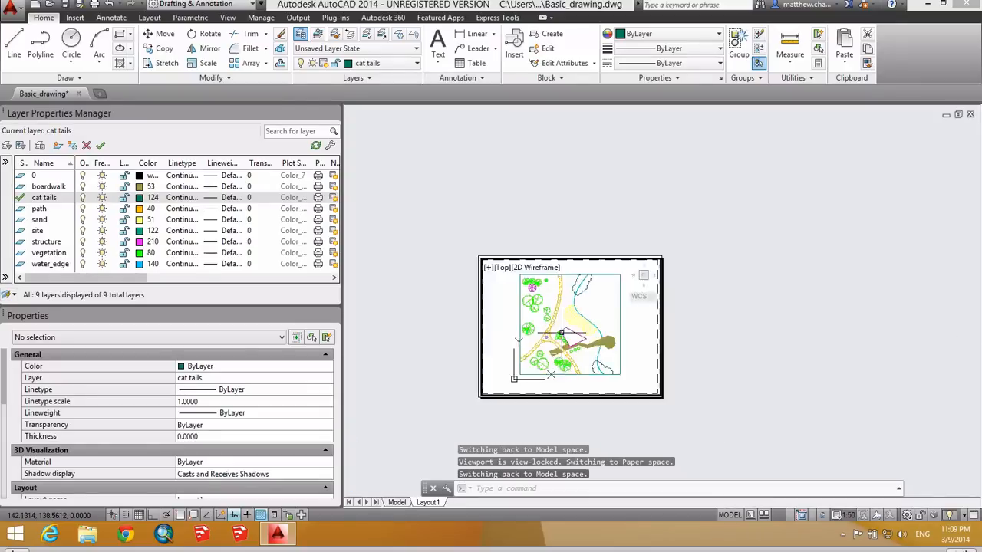
scroll(583, 328, "up", 3)
scroll(600, 329, "down", 2)
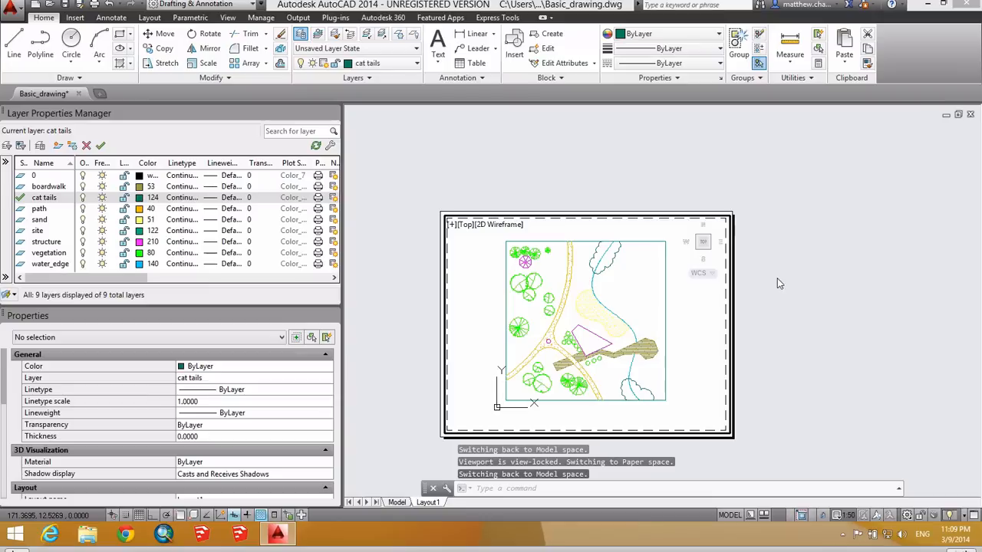
double_click(770, 223)
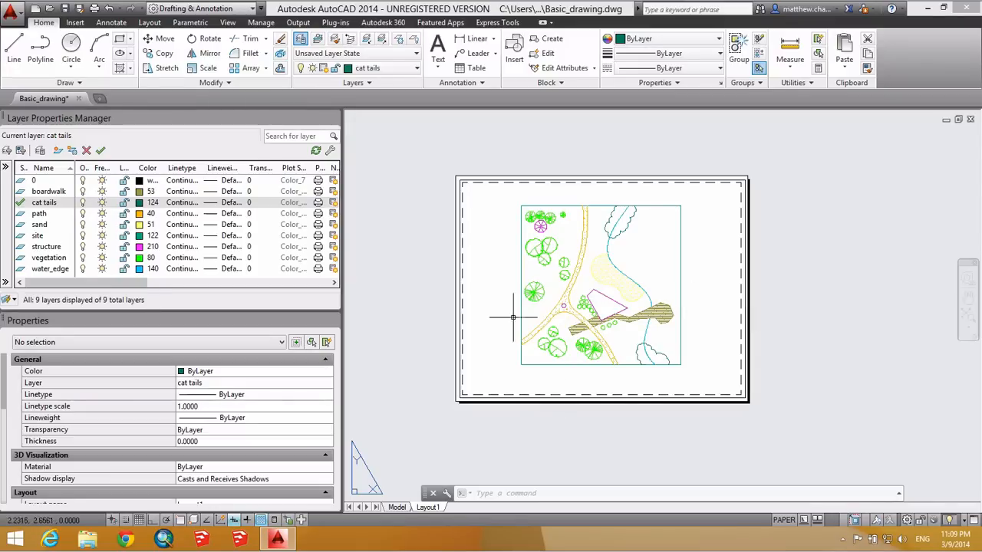
Step: Modify Layout1's page setup to use the monochrome.ctb plot style table with plot styles displayed, and accept the settings
right_click(430, 511)
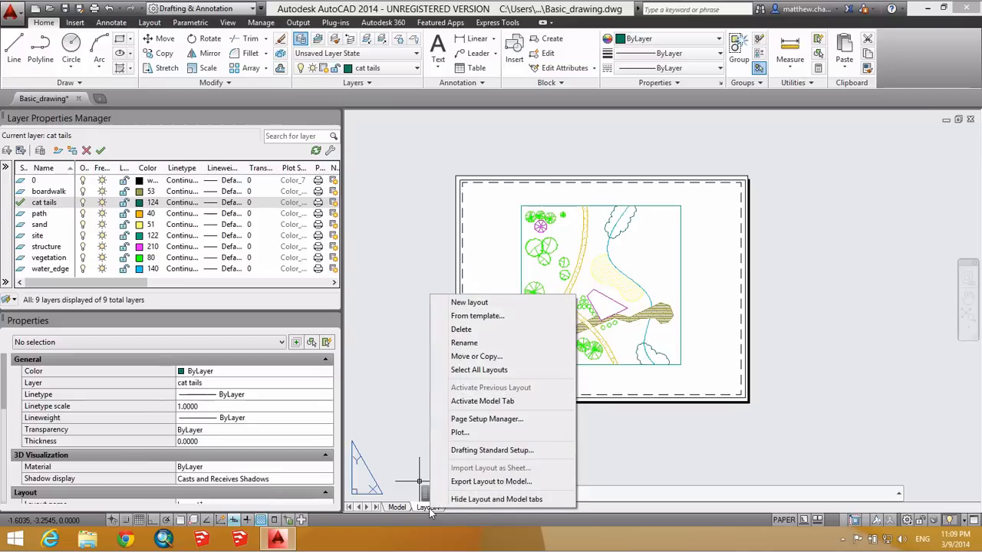
left_click(486, 420)
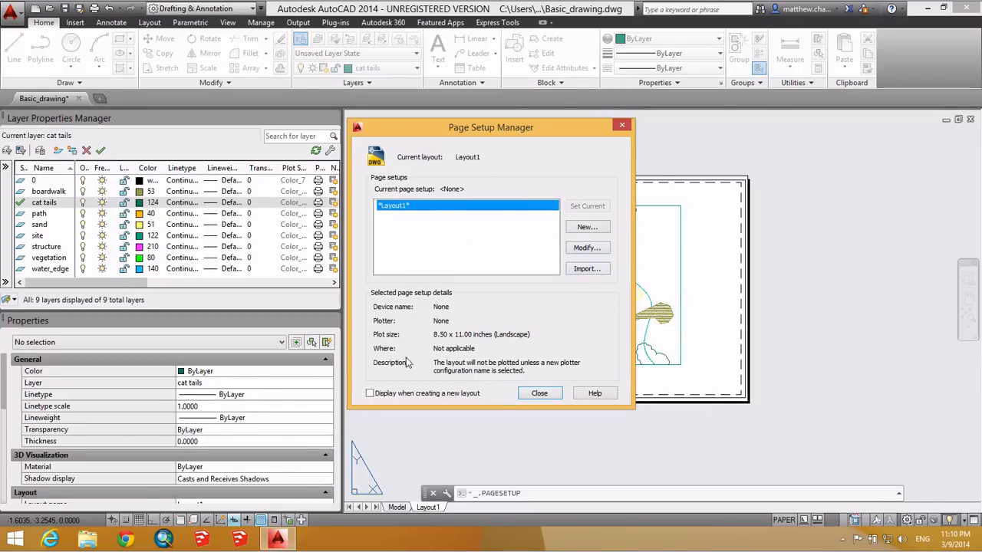
left_click(587, 247)
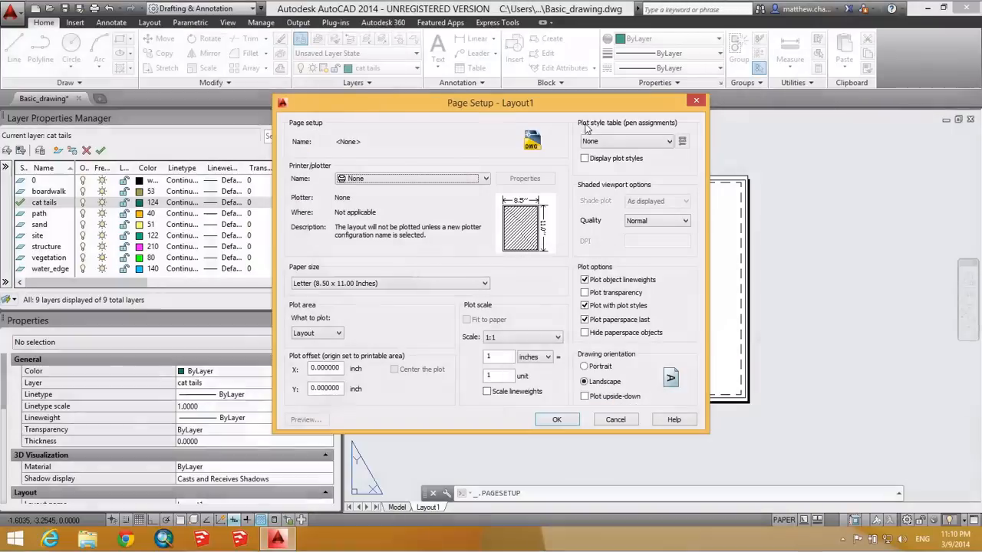
left_click(668, 143)
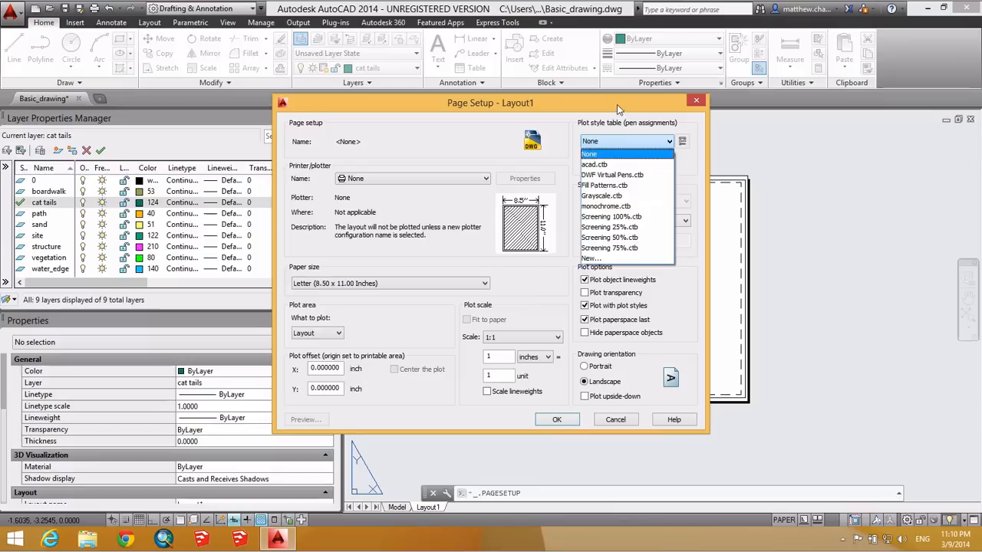
left_click(453, 109)
left_click_drag(479, 101, 264, 108)
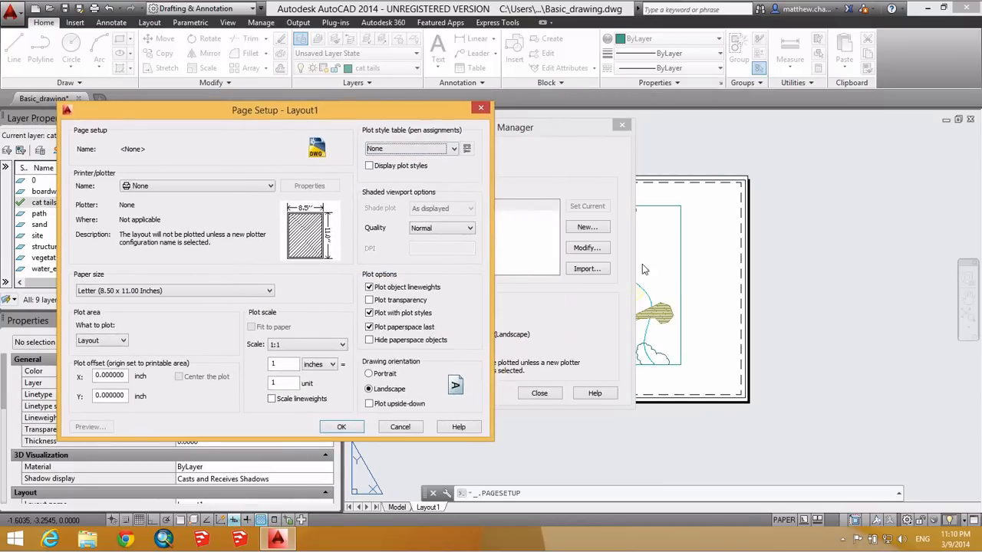
left_click(453, 148)
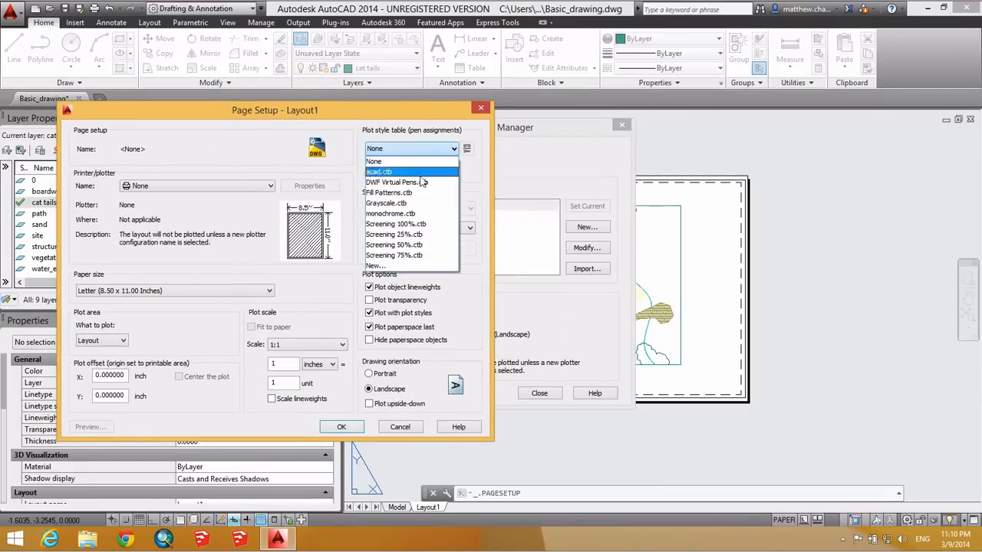
left_click(408, 217)
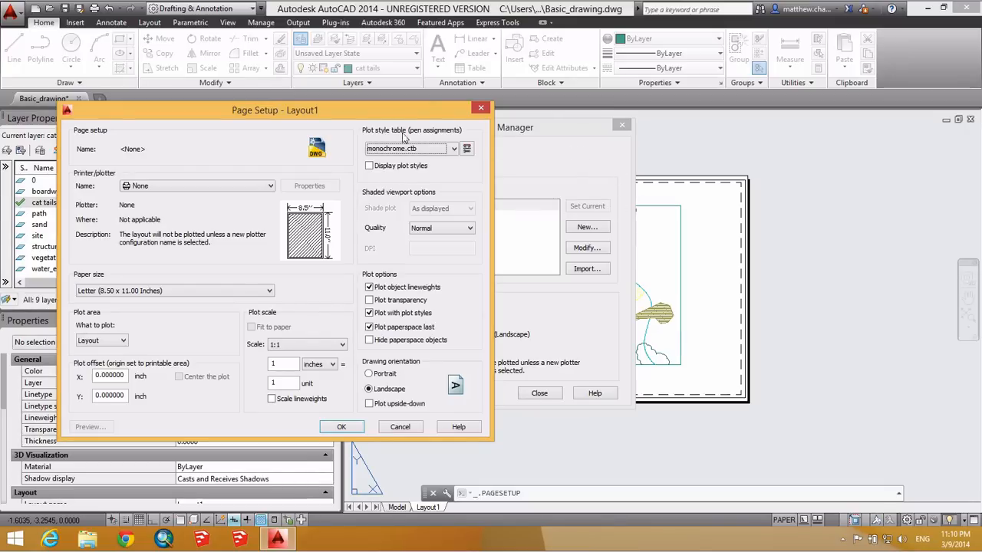
left_click(370, 165)
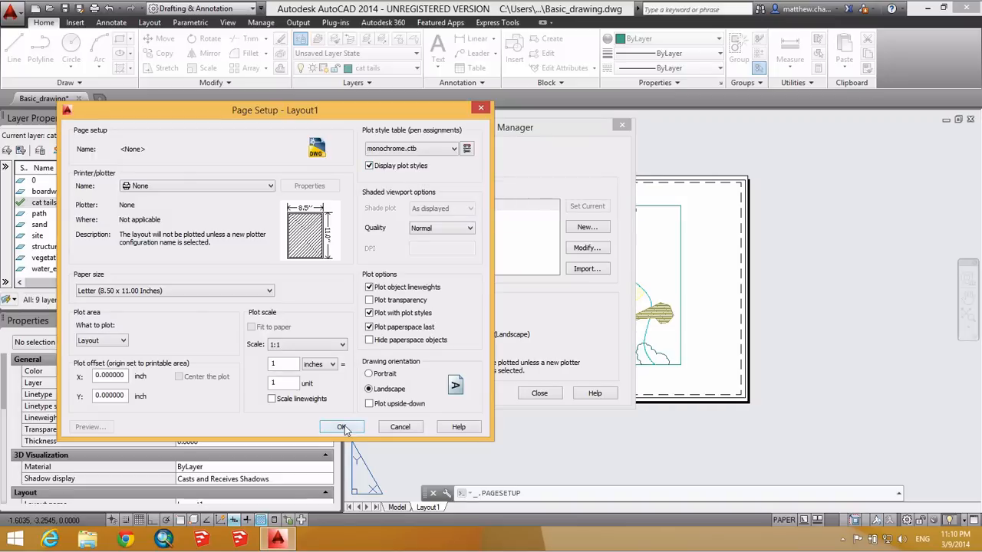
left_click(343, 427)
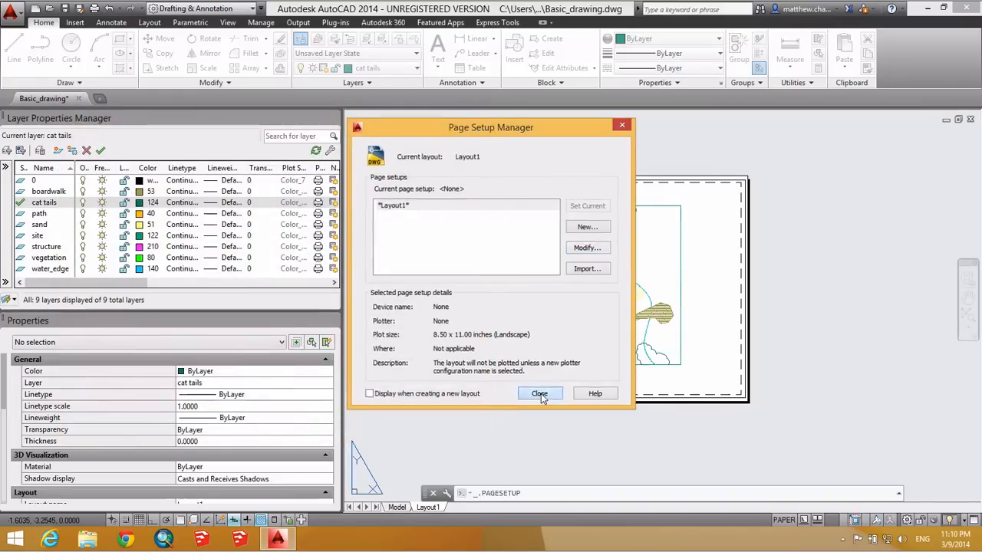
Step: Close the Page Setup Manager, check the monochrome plan up close, and rename the Layout1 sheet as all on
left_click(540, 393)
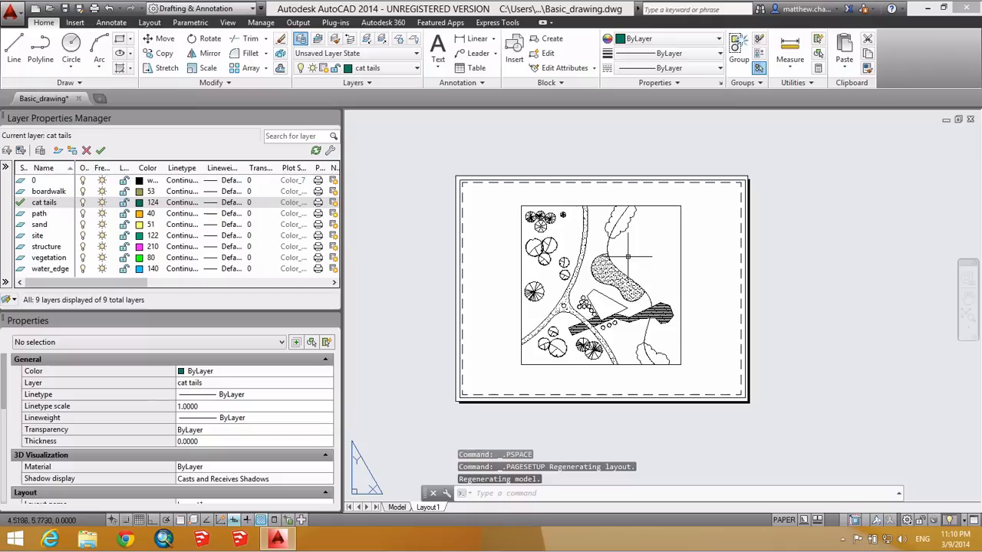
scroll(627, 281, "up", 5)
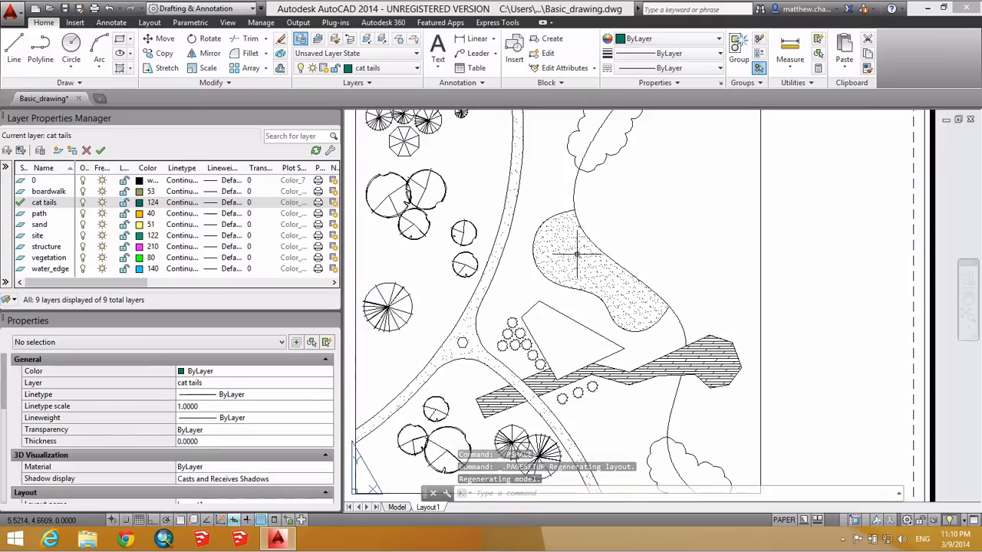
scroll(586, 261, "down", 5)
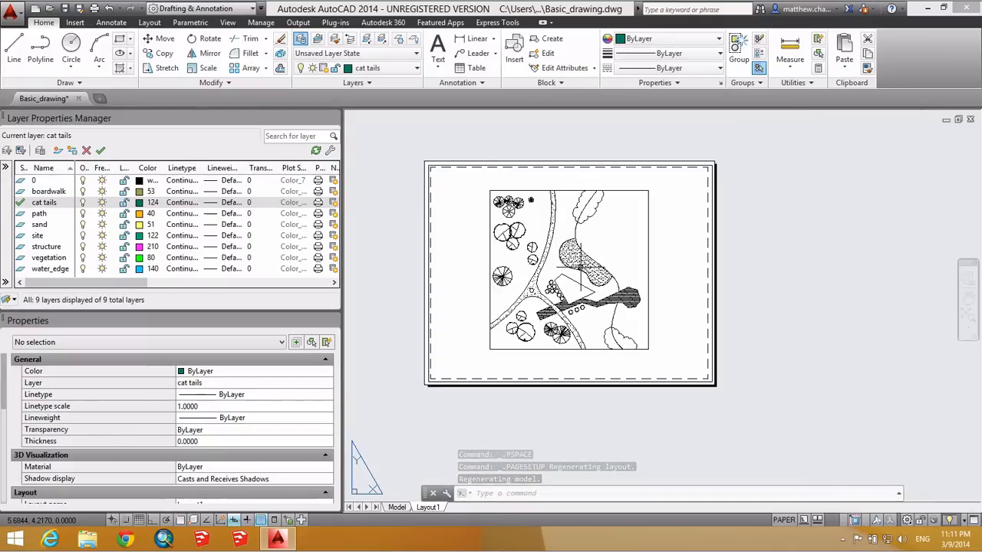
right_click(430, 512)
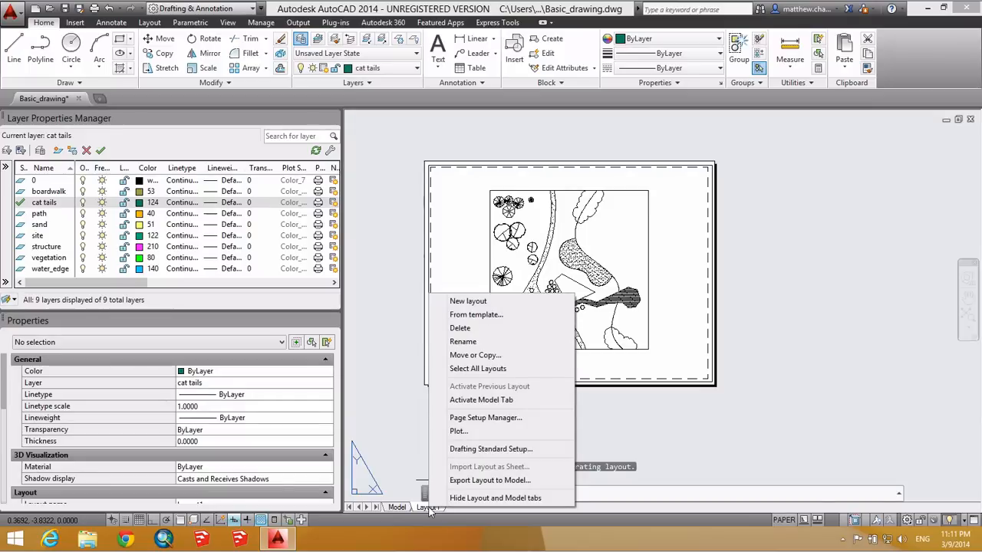
left_click(486, 343)
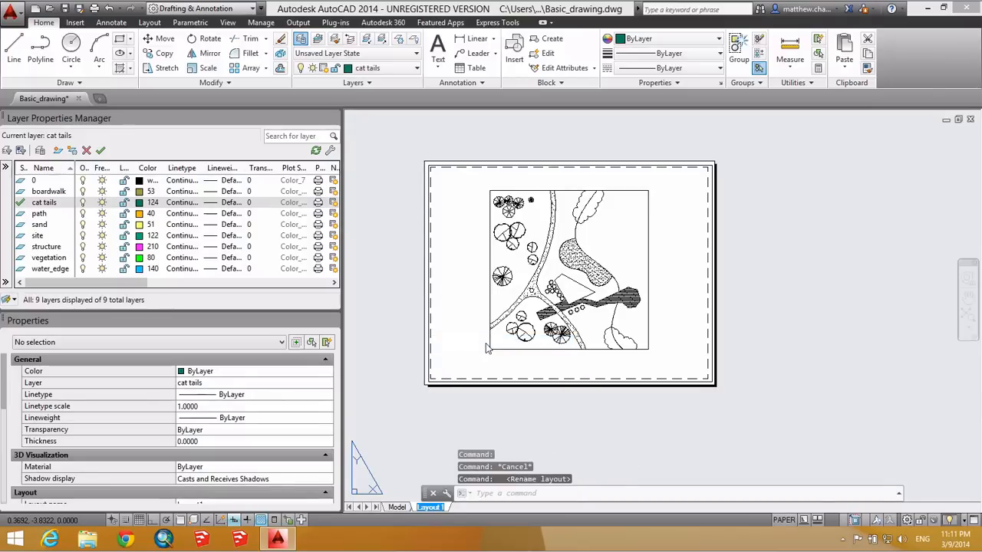
type("all on")
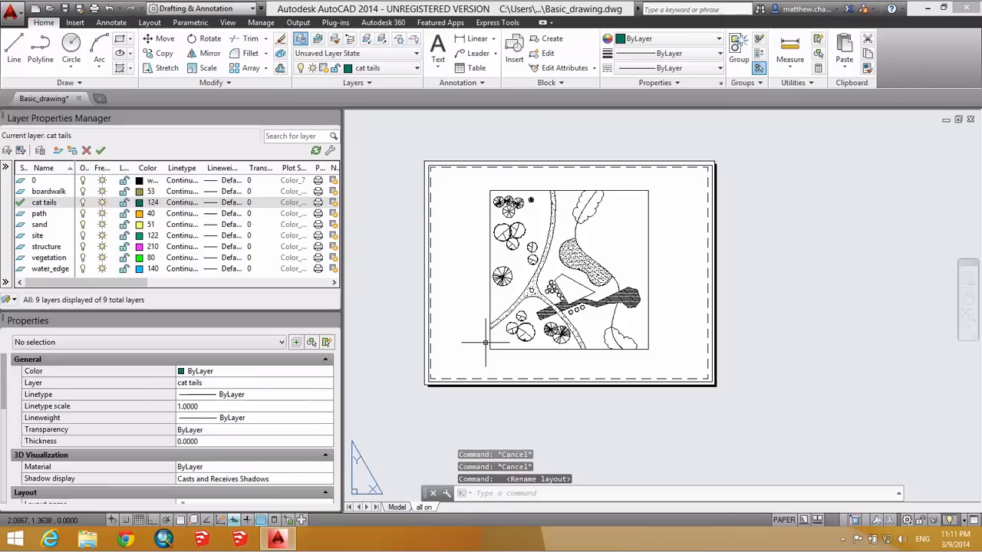
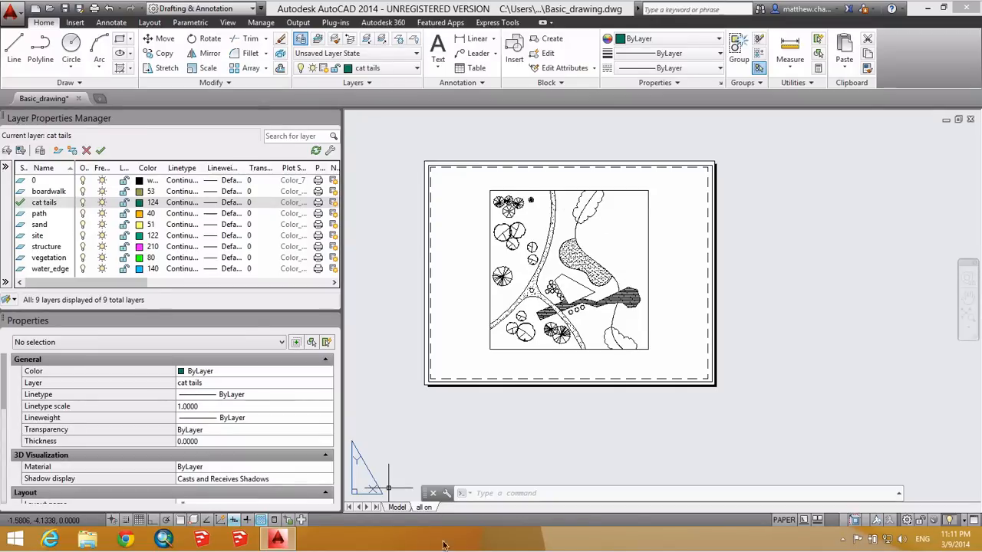
Step: Create a copy of the all on layout, placed before the original
right_click(426, 507)
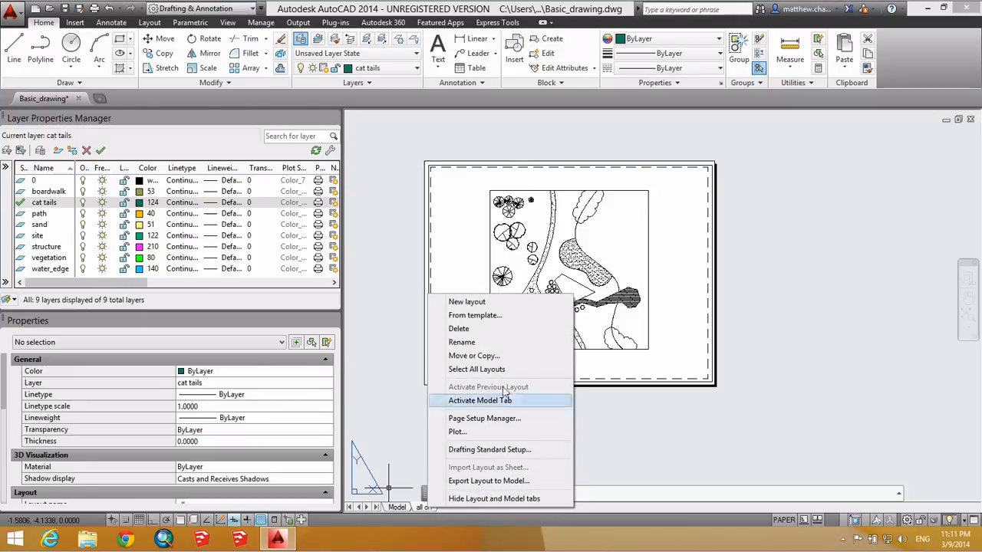
left_click(474, 356)
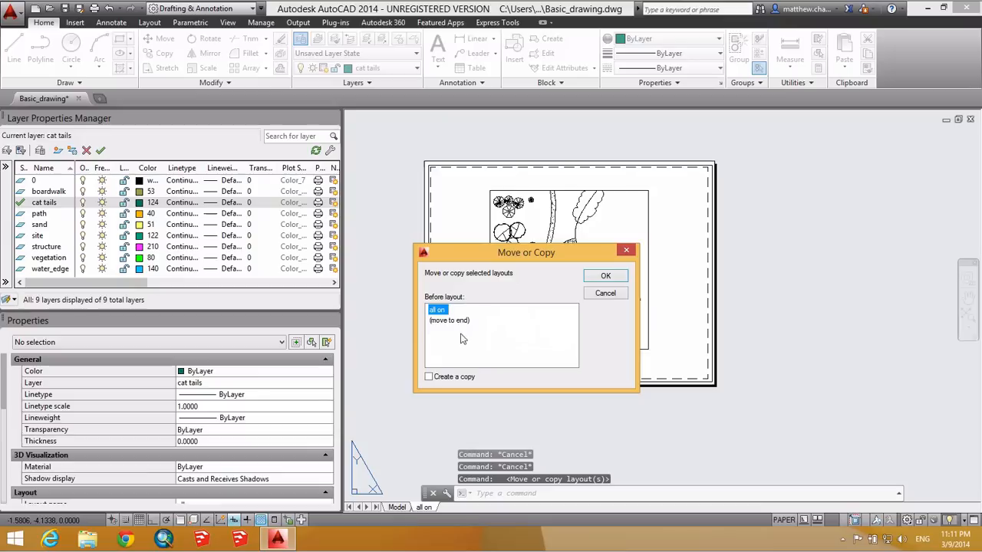
left_click(430, 377)
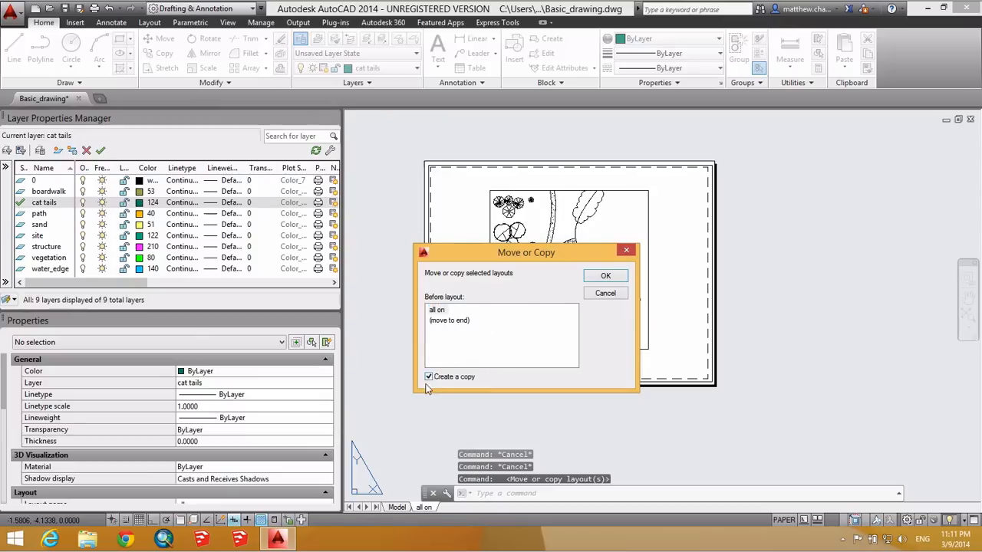
left_click(605, 275)
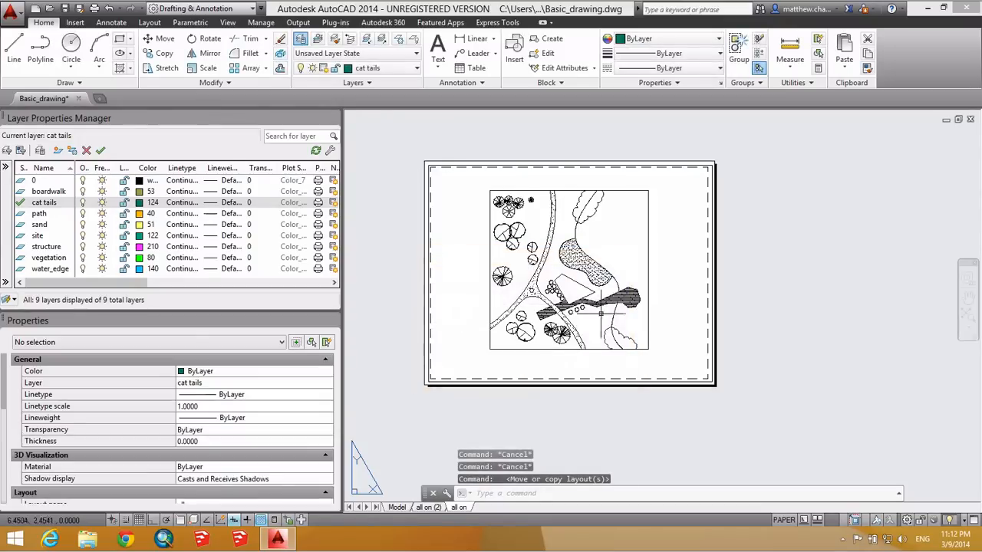
Step: Rename the copied layout as ground plane
right_click(439, 508)
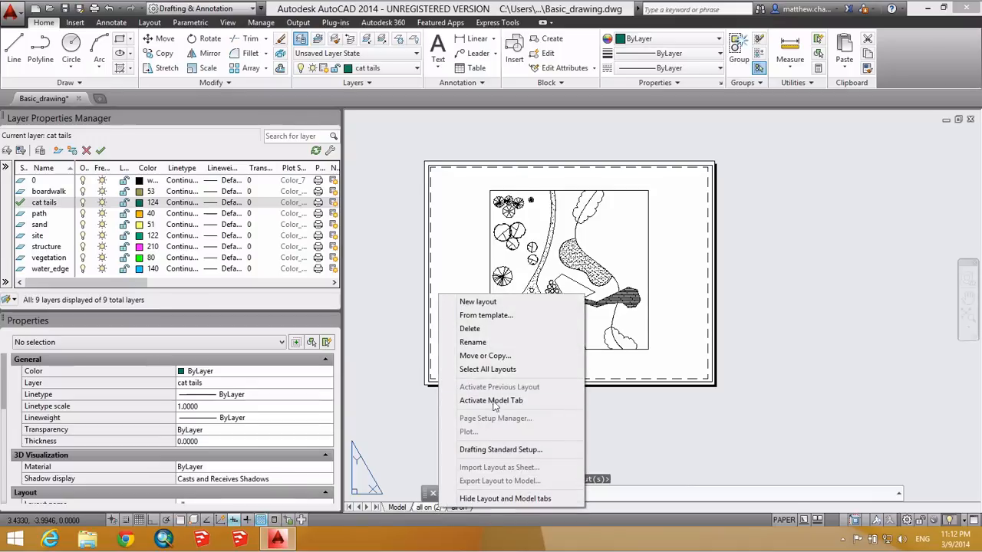
left_click(474, 345)
type("ground plane")
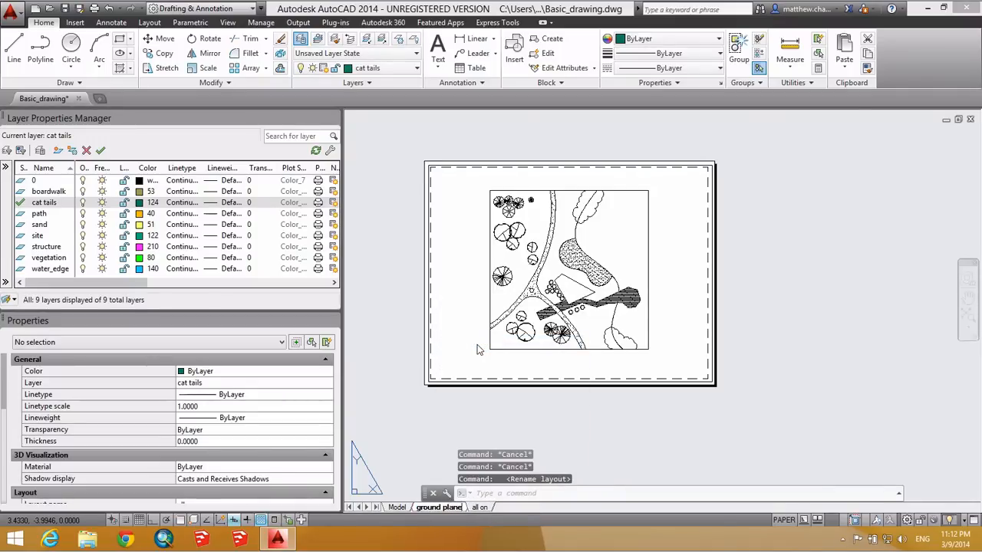
key("Return")
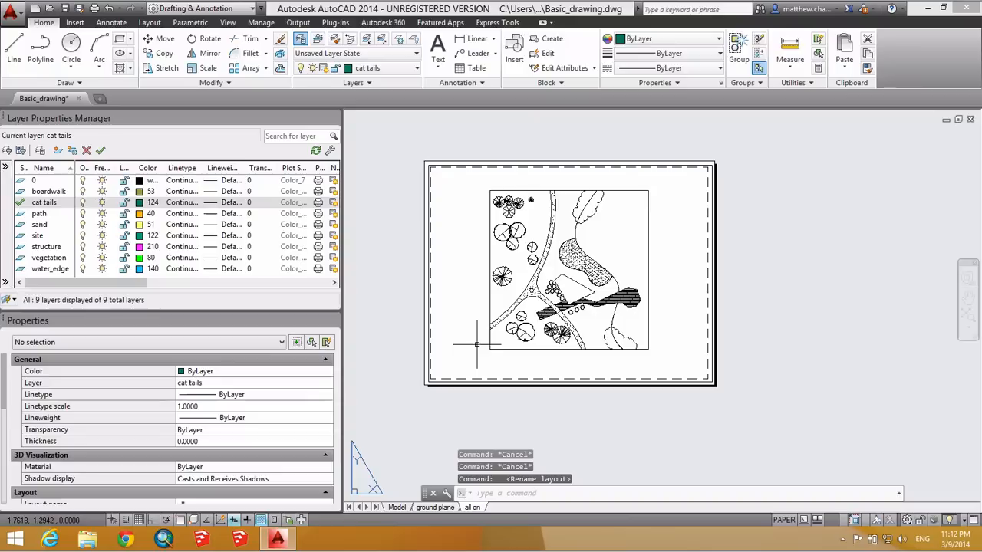
Step: Switch to the ground plane layout, select its viewport, and close the Properties palette to give the layer list more room
left_click(451, 508)
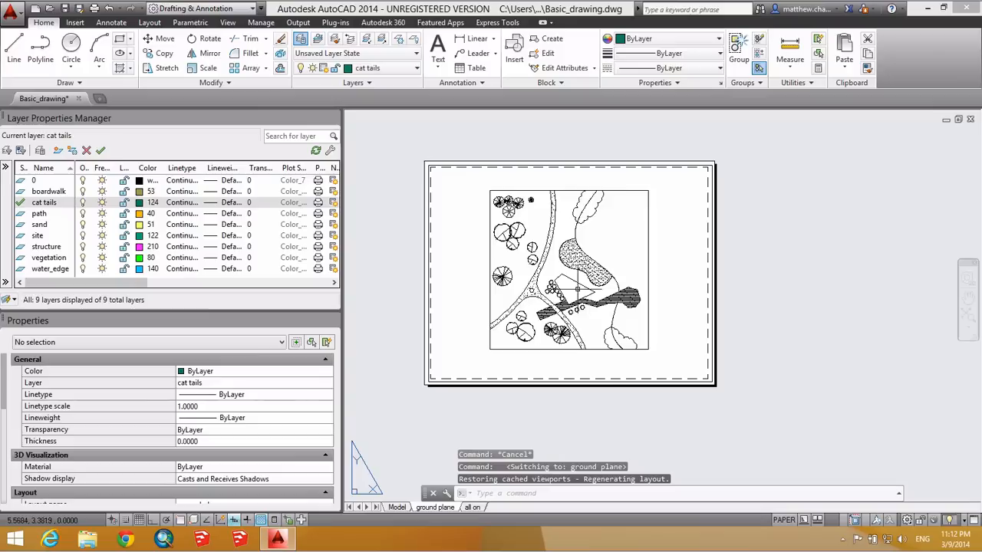
left_click(589, 162)
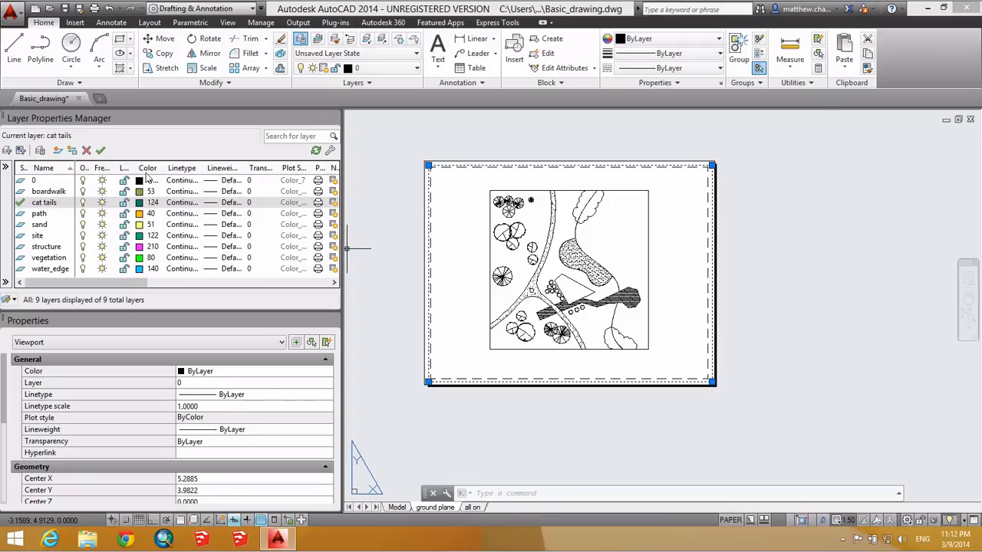
left_click_drag(138, 281, 198, 284)
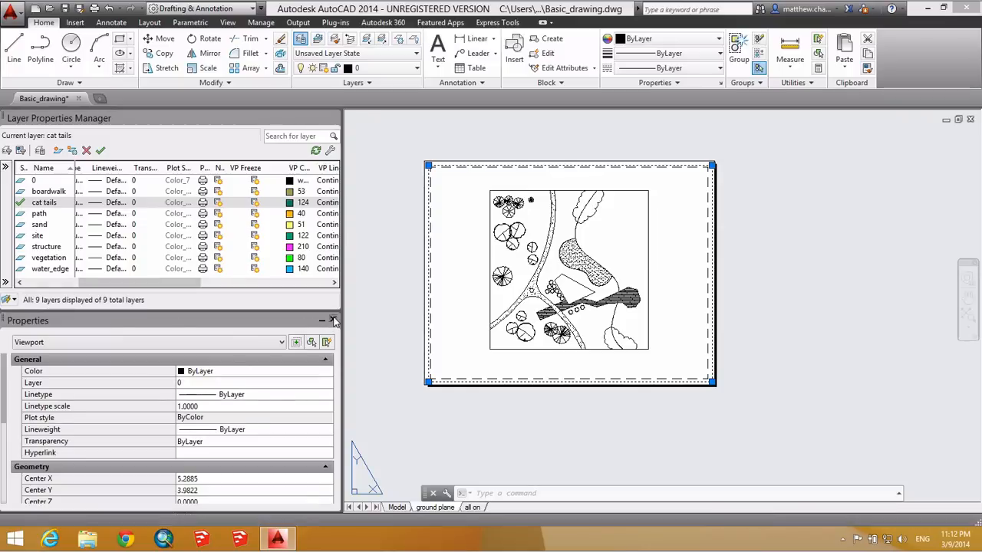
left_click(332, 320)
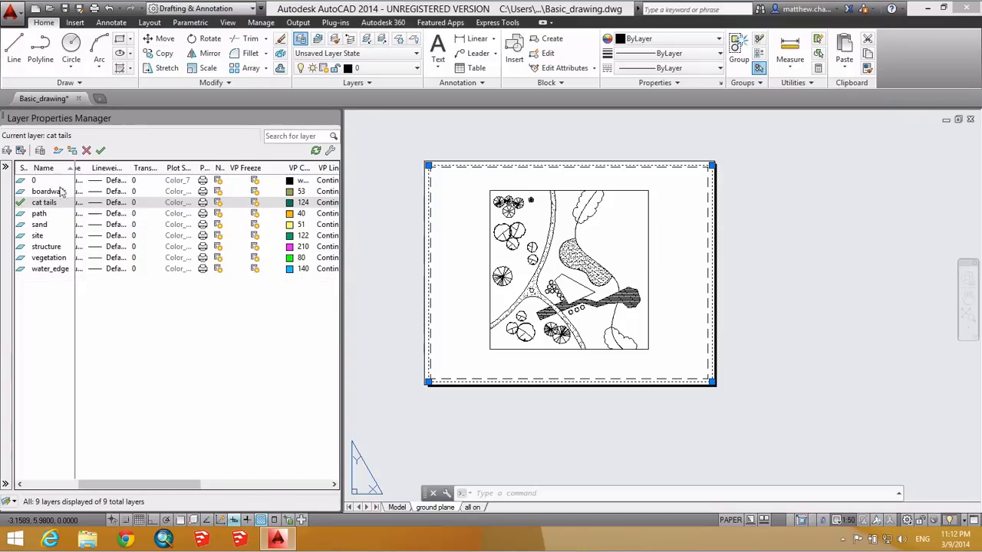
Step: Make layer 0 the current layer
double_click(23, 181)
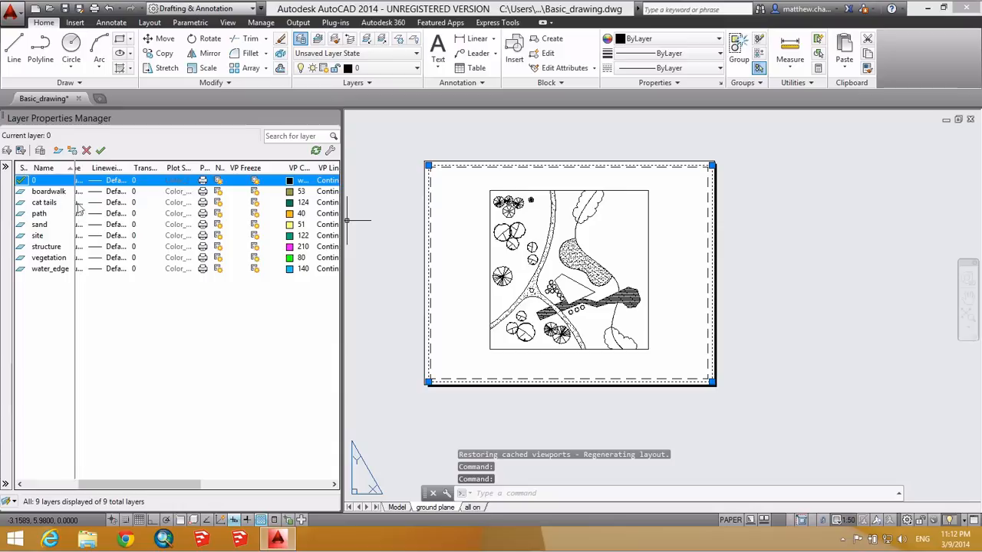
left_click(392, 138)
left_click(390, 137)
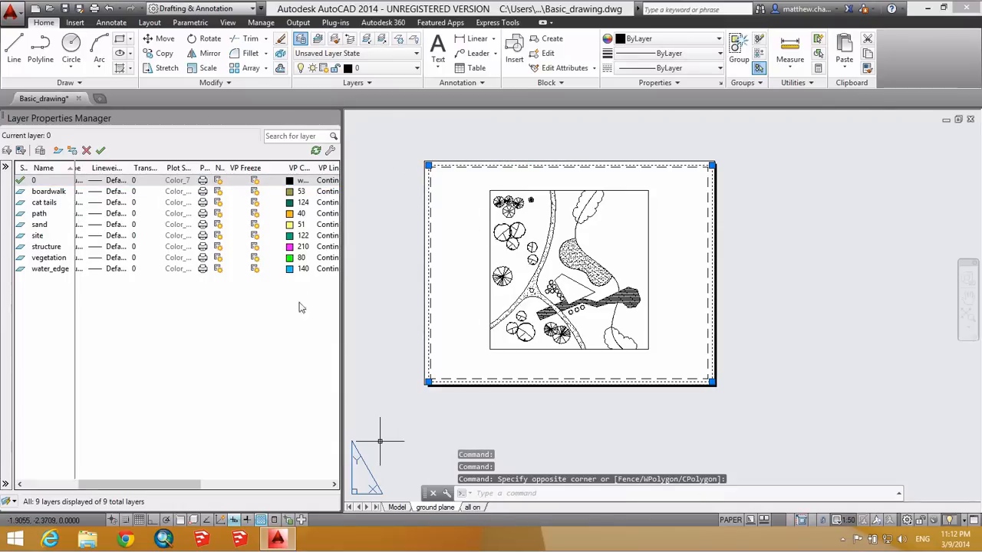
Step: Activate the model space of the ground plane viewport and freeze the boardwalk layer in that viewport
left_click(255, 192)
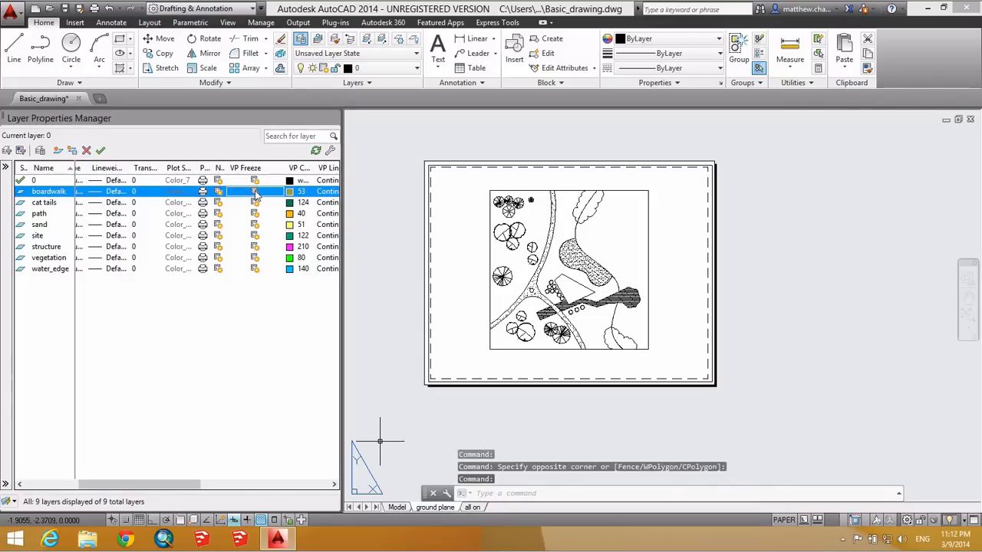
left_click(463, 164)
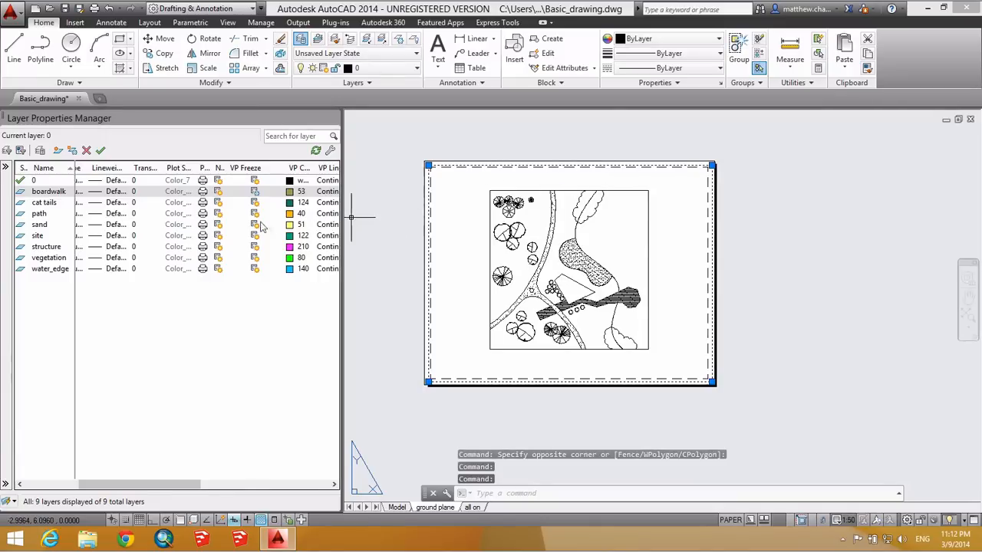
double_click(465, 184)
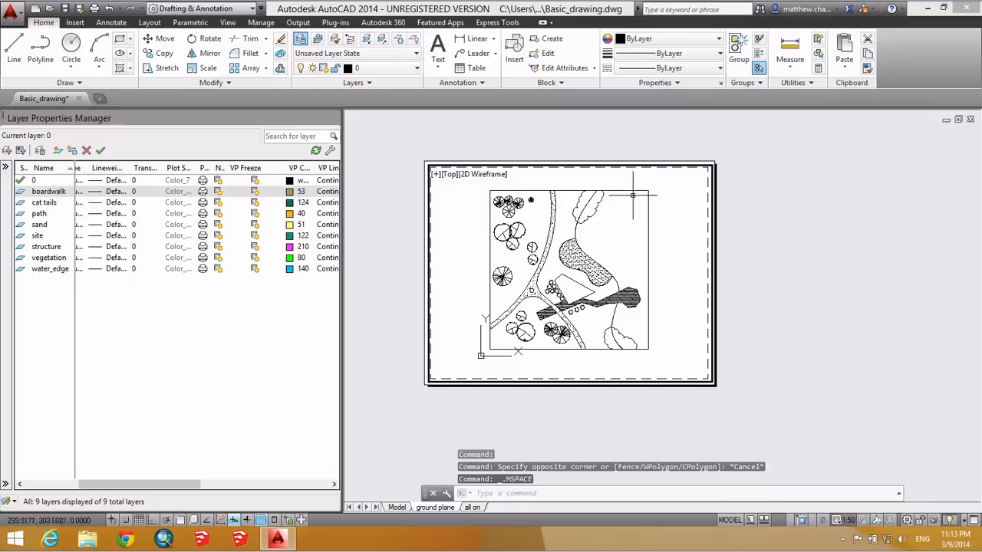
left_click(255, 191)
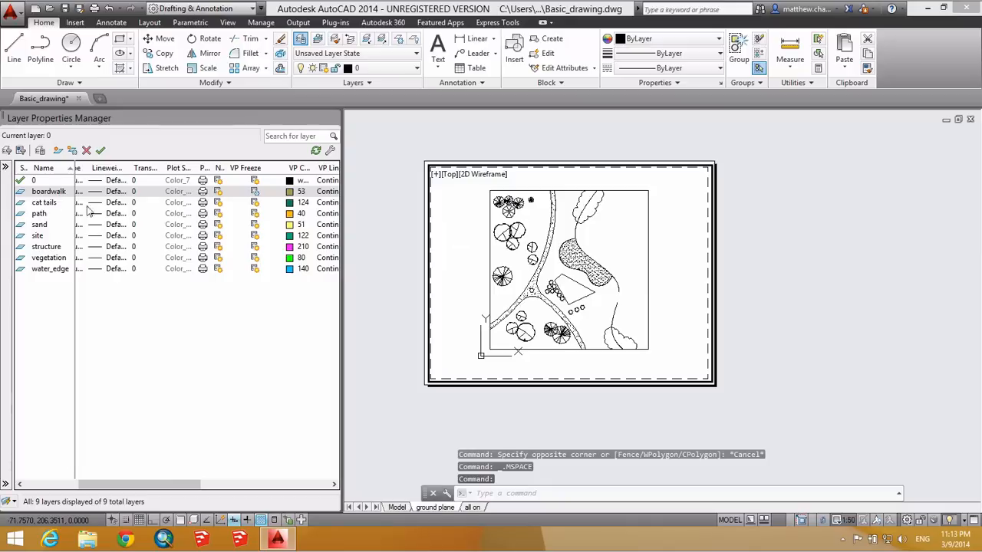
Step: Freeze the cat tails, sand, structure and vegetation layers in the ground plane viewport, and return to paper space
left_click(254, 203)
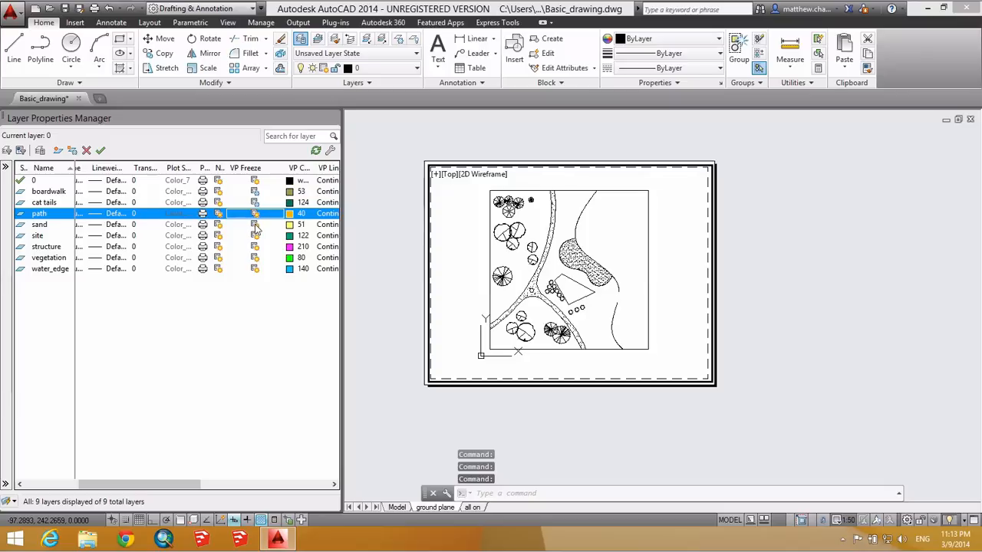
left_click(256, 224)
left_click(255, 235)
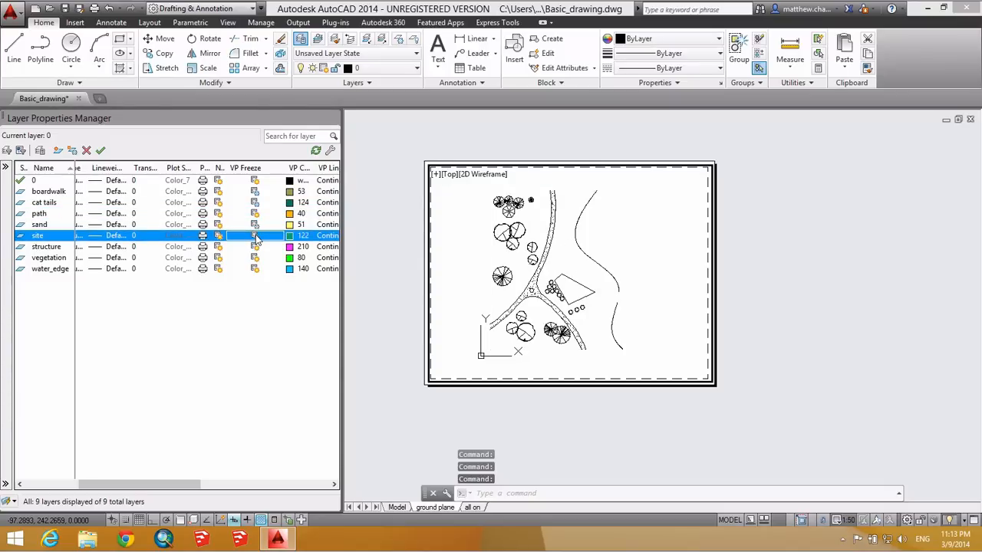
left_click(256, 246)
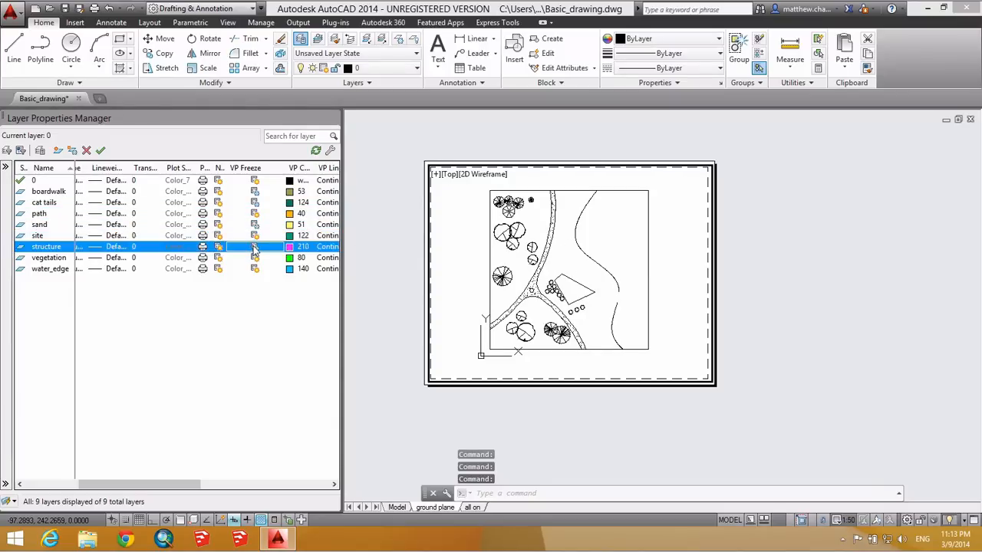
left_click(255, 263)
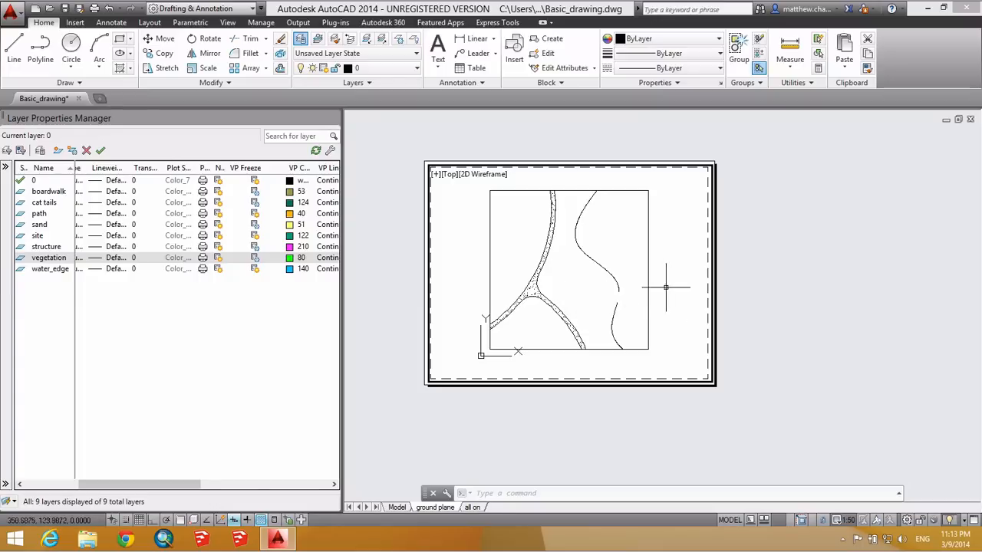
mouse_move(614, 305)
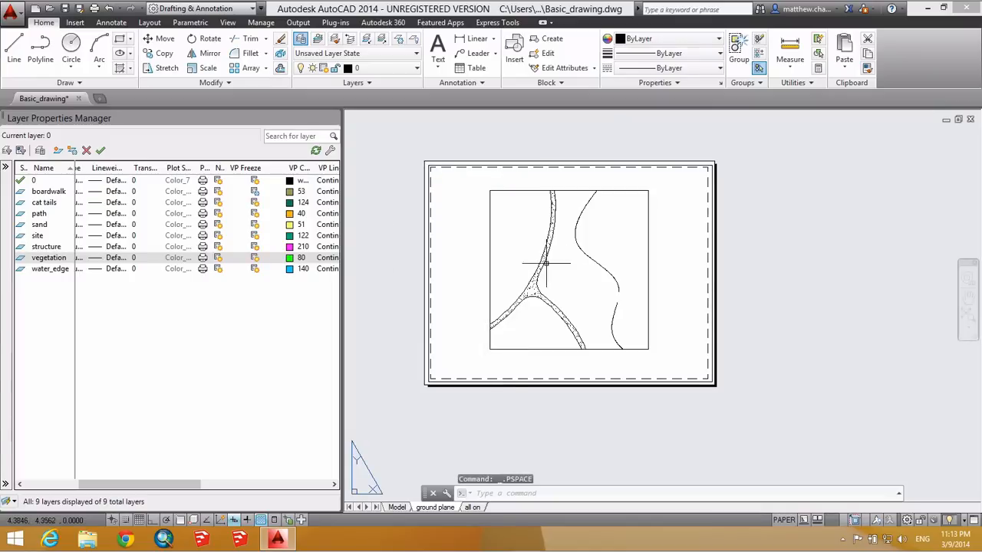
Step: In model space, start a polyline at the endpoint of the upper water edge line where it meets the boardwalk
left_click(397, 507)
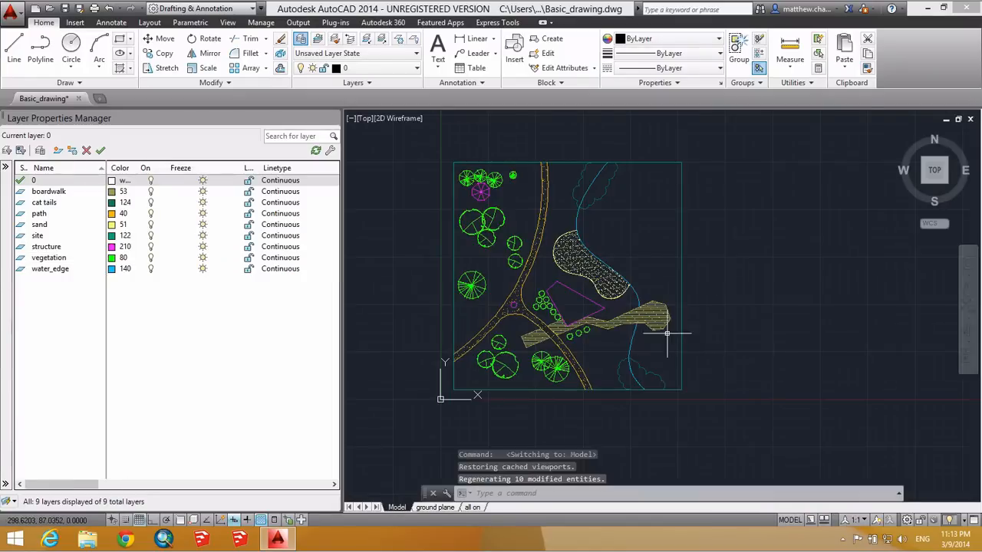
scroll(633, 320, "up", 7)
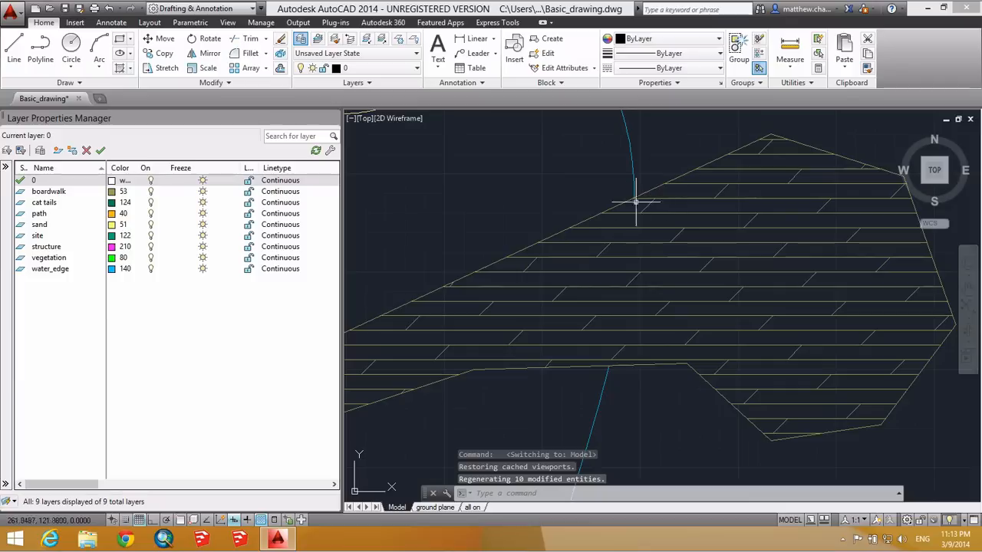
type("P")
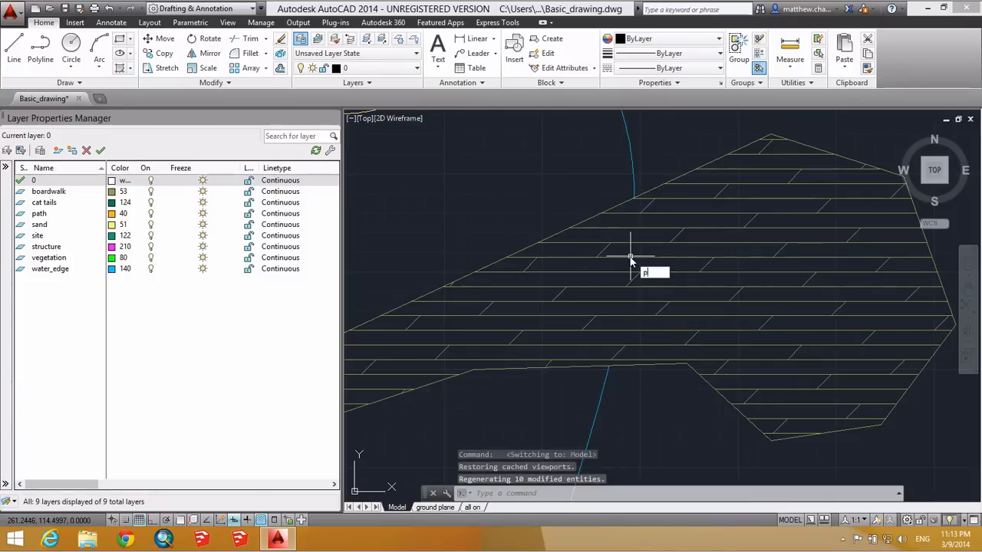
type("line")
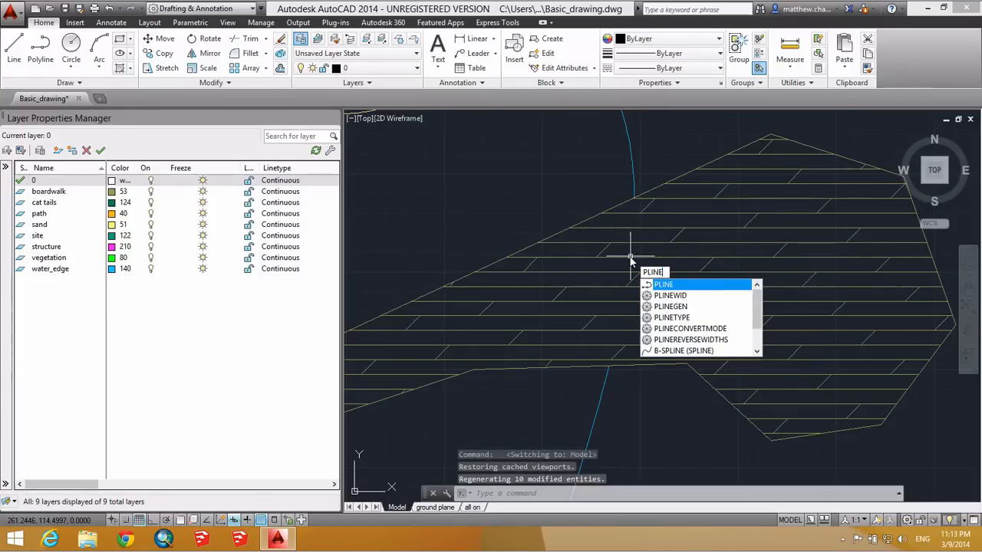
key("Return")
scroll(638, 196, "up", 7)
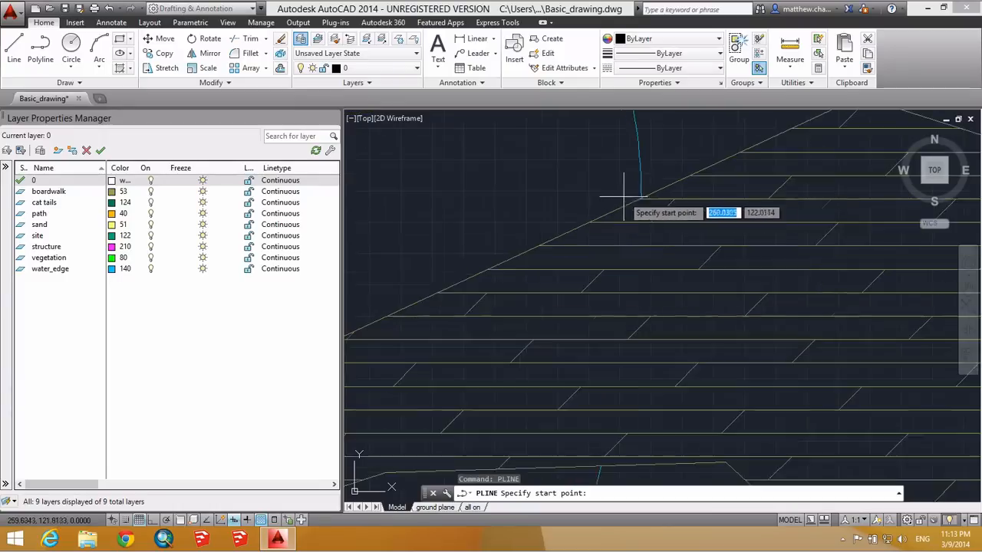
scroll(643, 192, "up", 4)
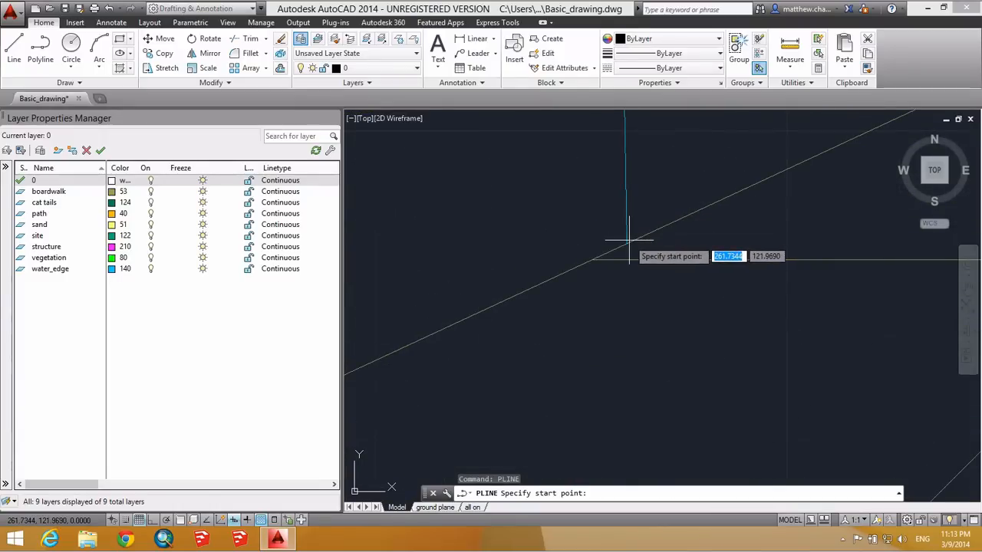
right_click(629, 241, "shift")
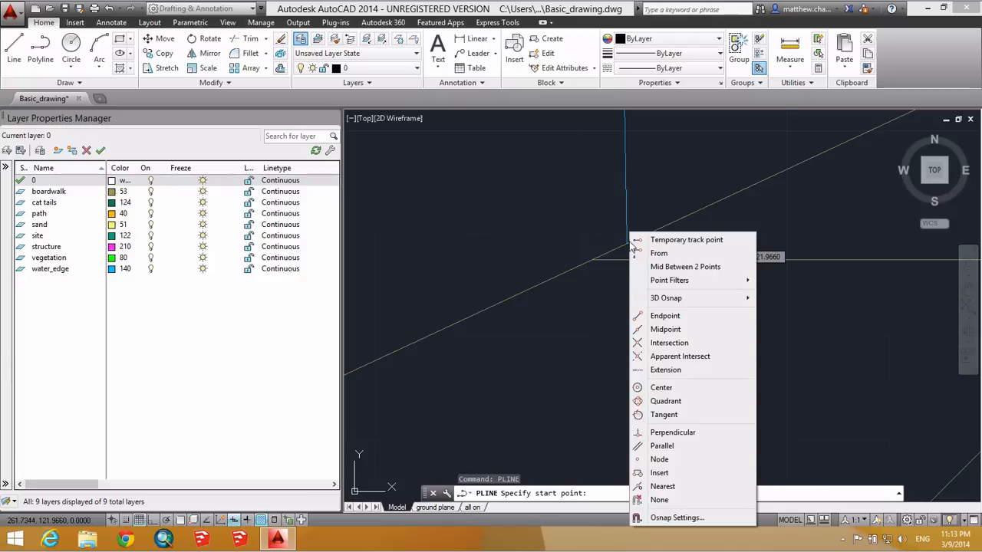
left_click(665, 316)
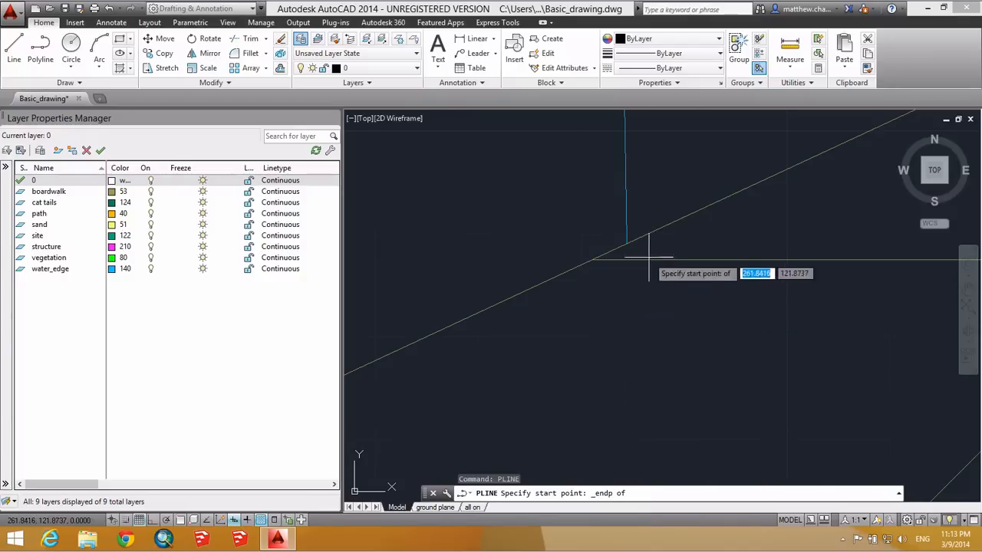
left_click(624, 247)
Step: Finish the polyline at the endpoint of the lower water edge line, bridging the gap beneath the boardwalk
scroll(651, 295, "down", 3)
scroll(651, 296, "up", 6)
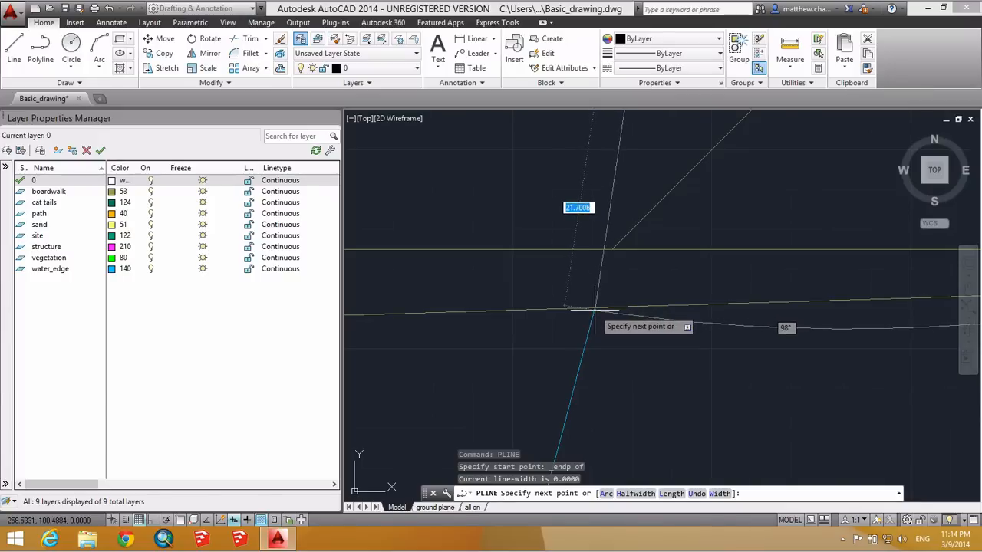
left_click(595, 308)
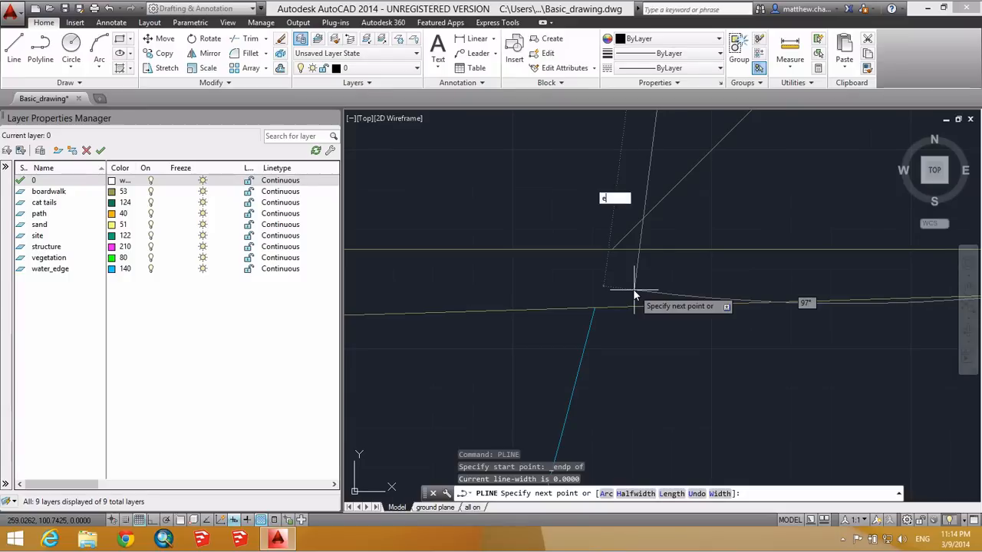
type("d")
key("Return")
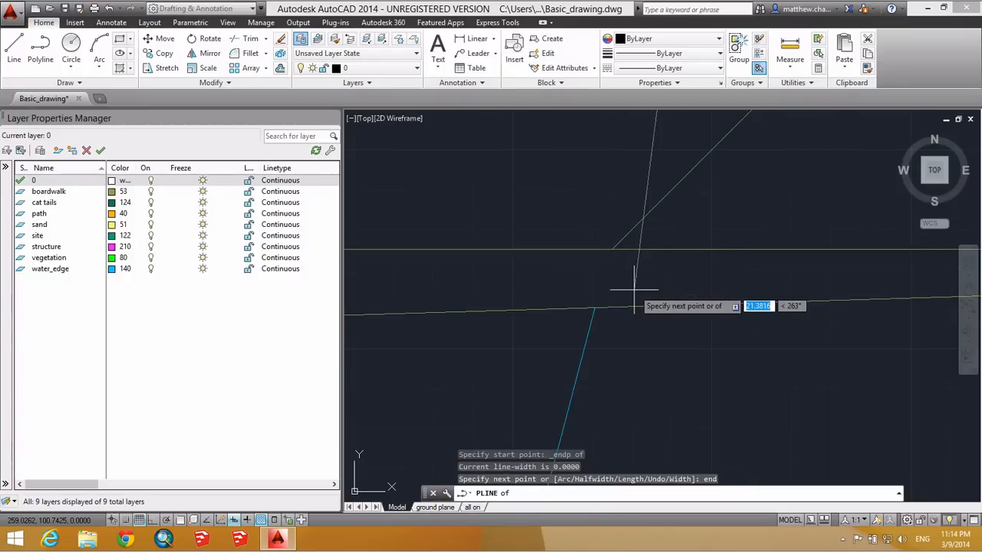
left_click(593, 308)
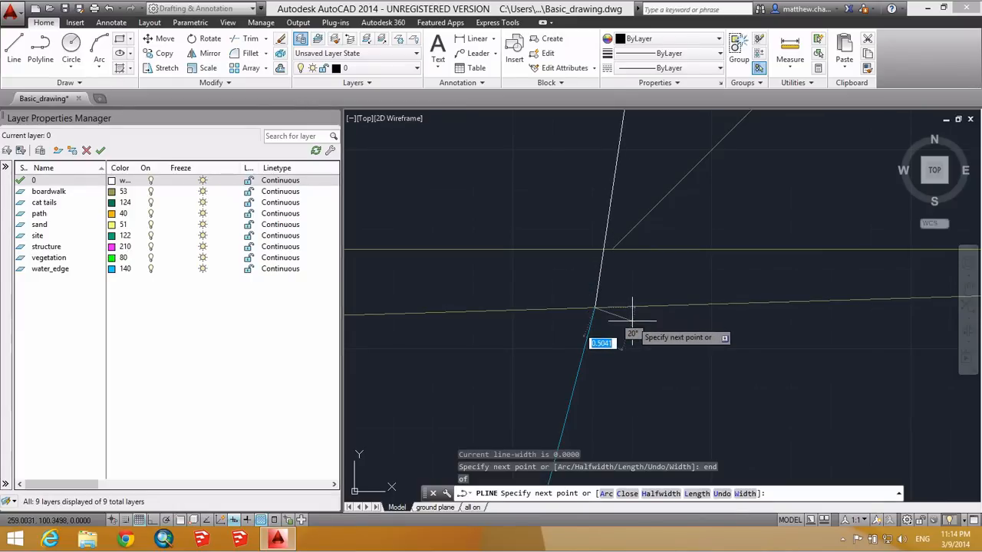
key("Escape")
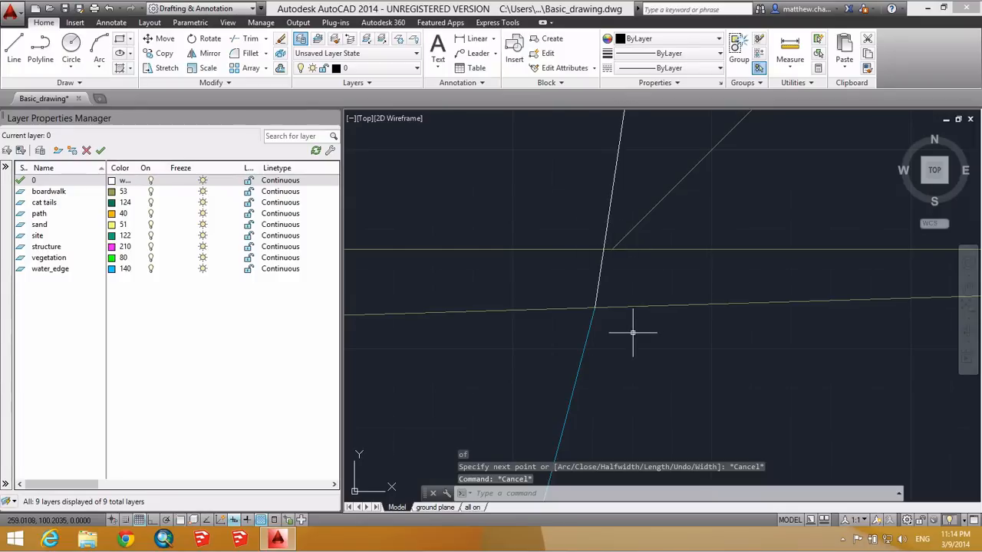
Step: Match the new polyline's properties to those of the existing water edge line
type("ma")
key("Return")
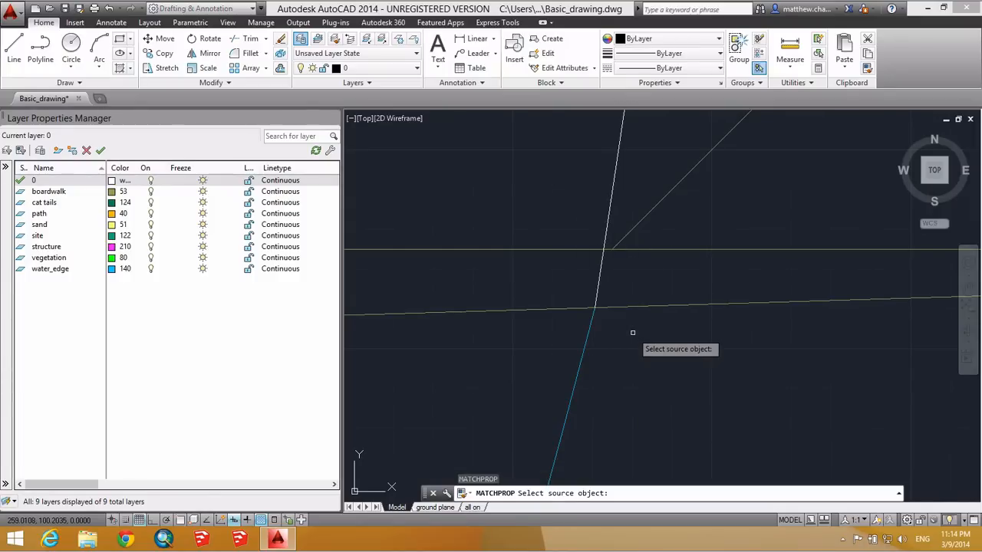
left_click(588, 337)
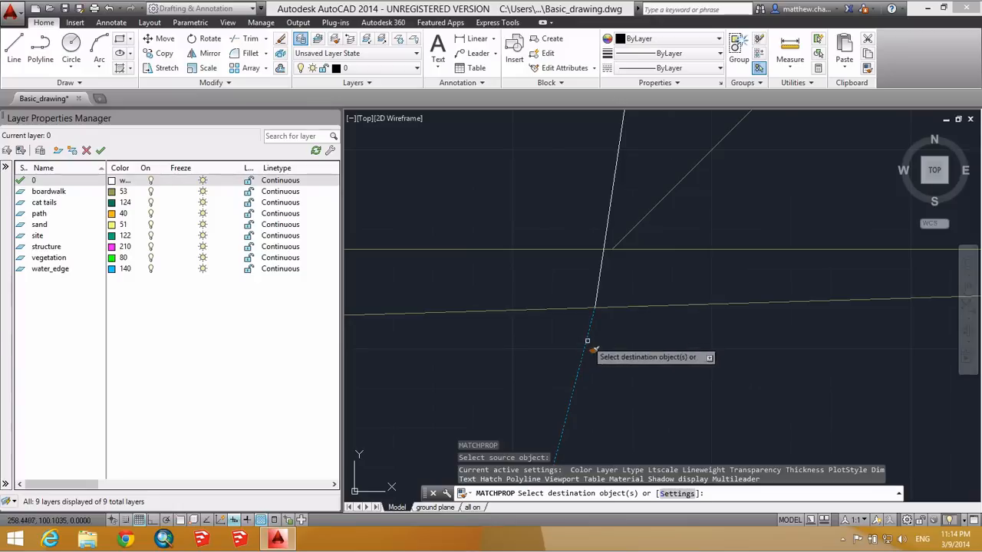
left_click(596, 292)
key("Escape")
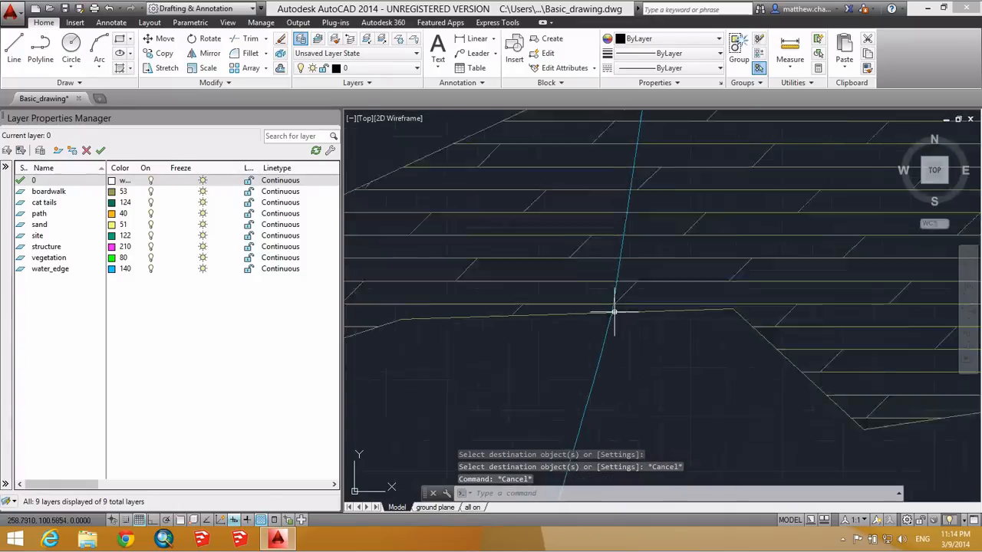
scroll(614, 312, "down", 10)
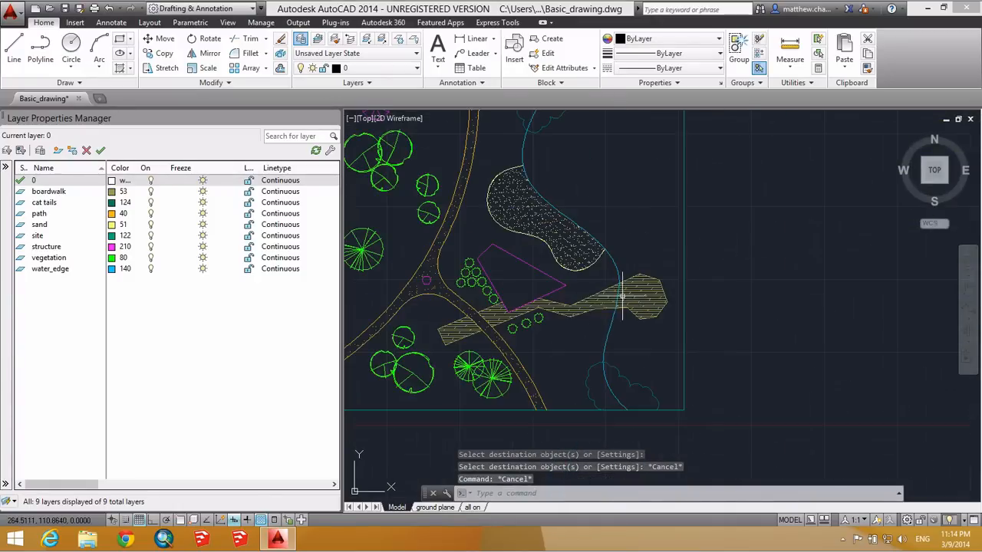
Step: Return to the ground plane layout and create a copy of it placed before the original
left_click(435, 507)
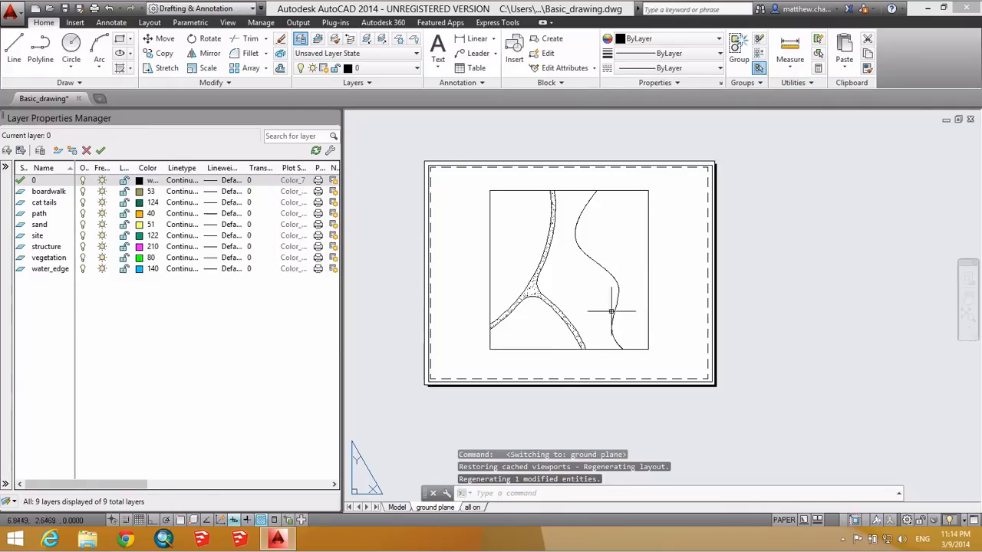
right_click(445, 510)
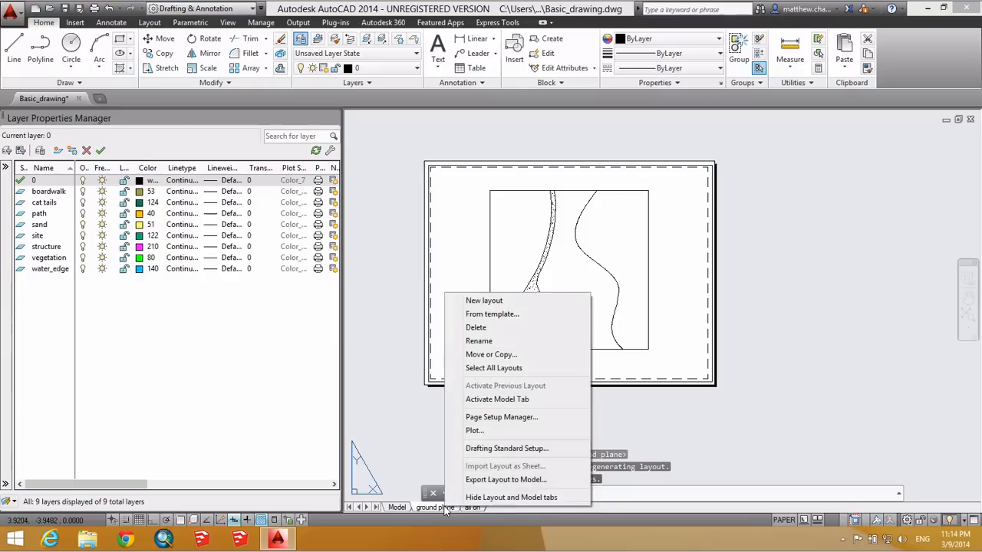
left_click(502, 356)
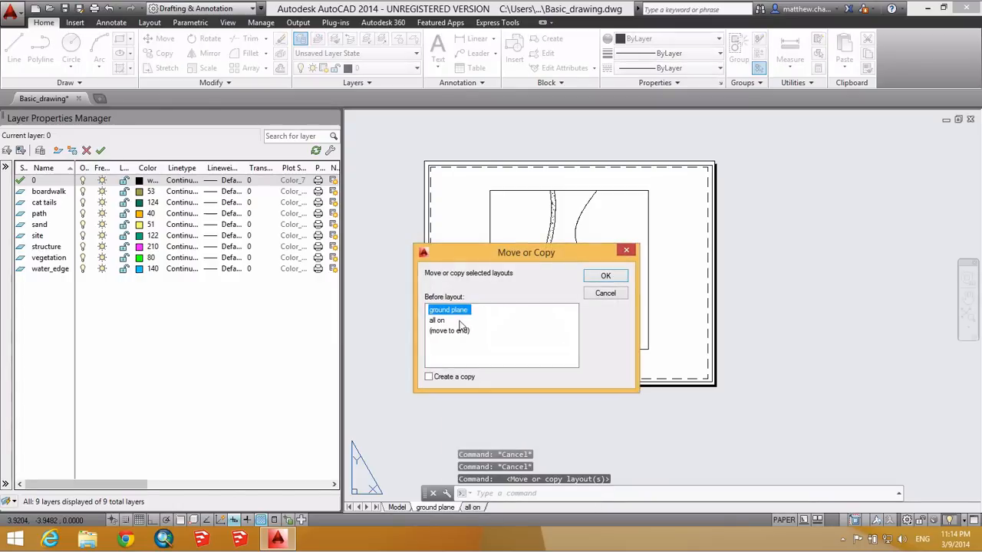
left_click(428, 376)
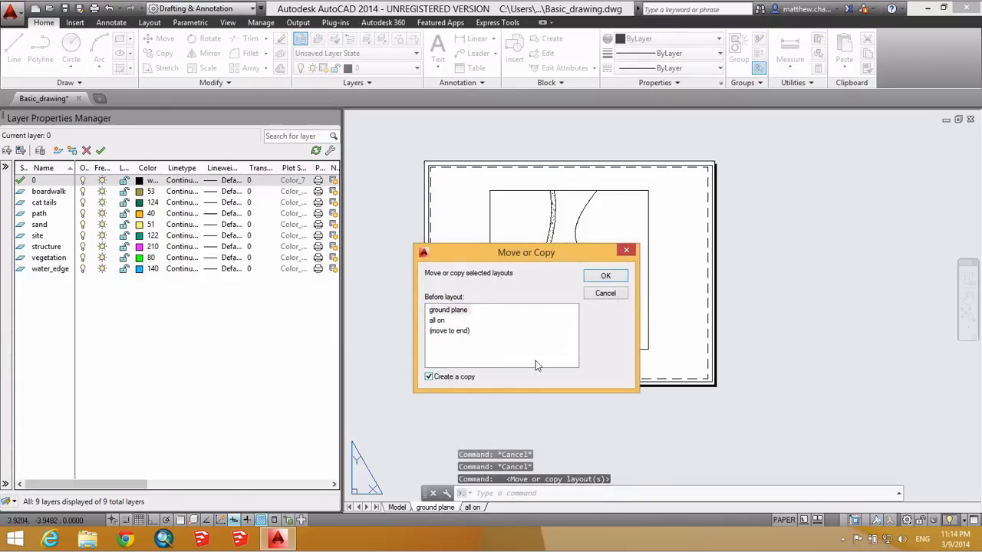
left_click(606, 276)
Step: Rename the copied ground plane layout as structures
right_click(447, 506)
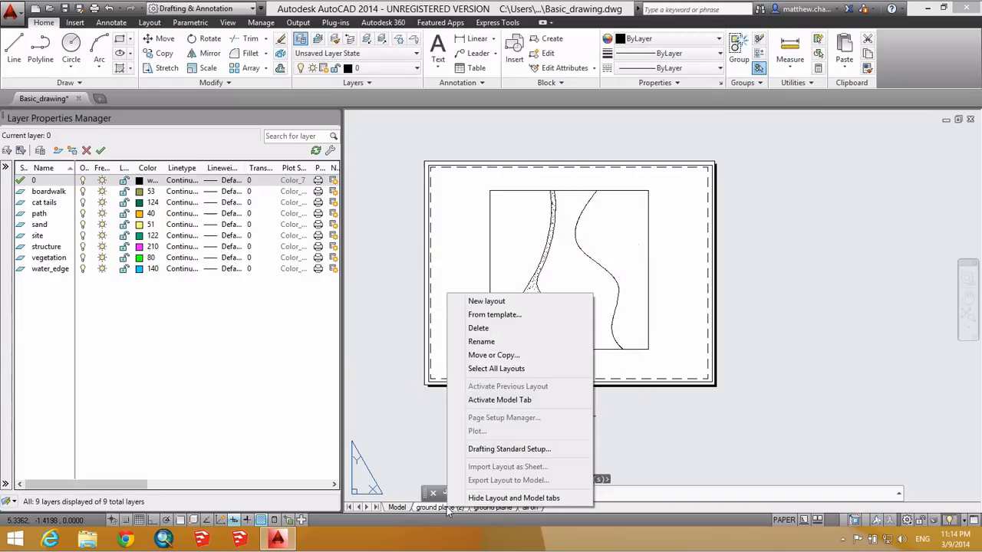
left_click(501, 342)
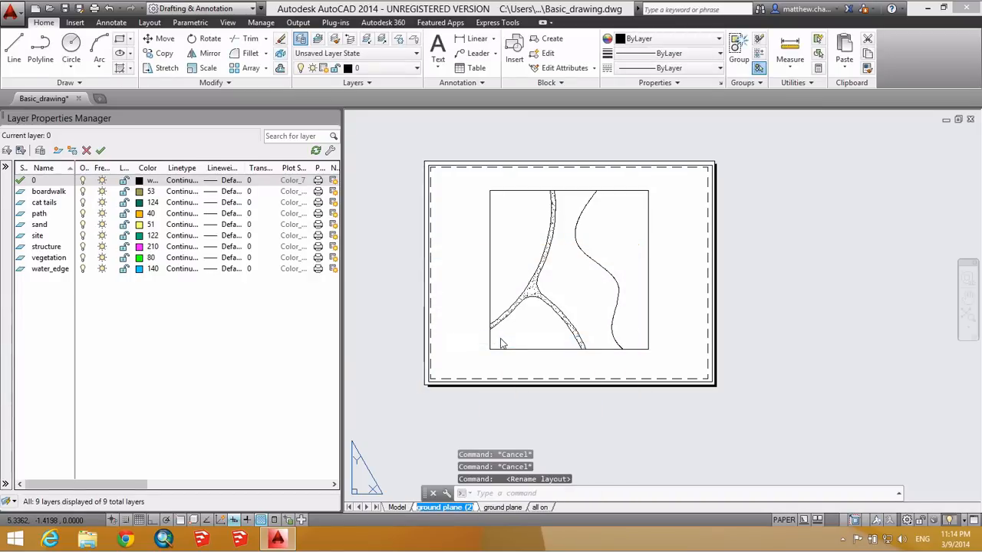
type("s")
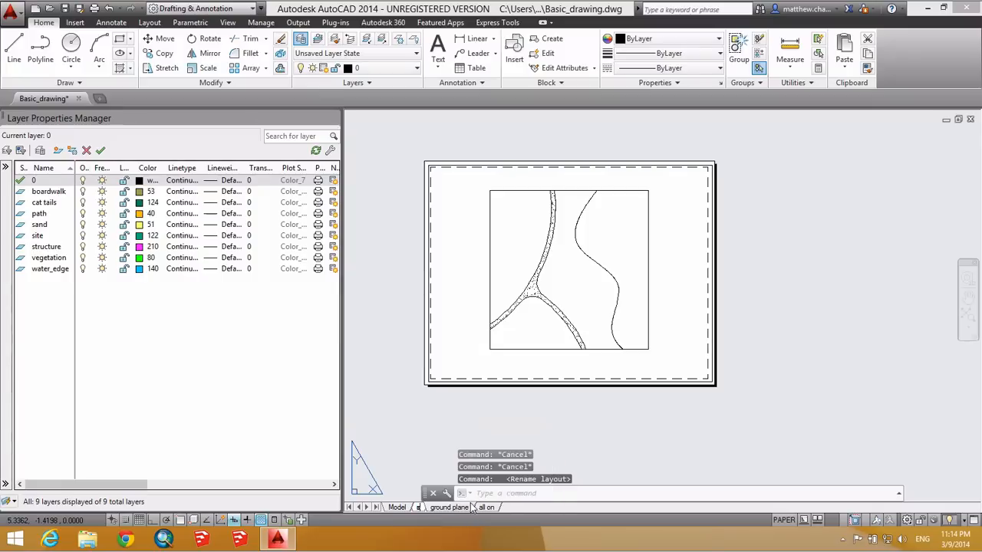
type("tructures")
key("Return")
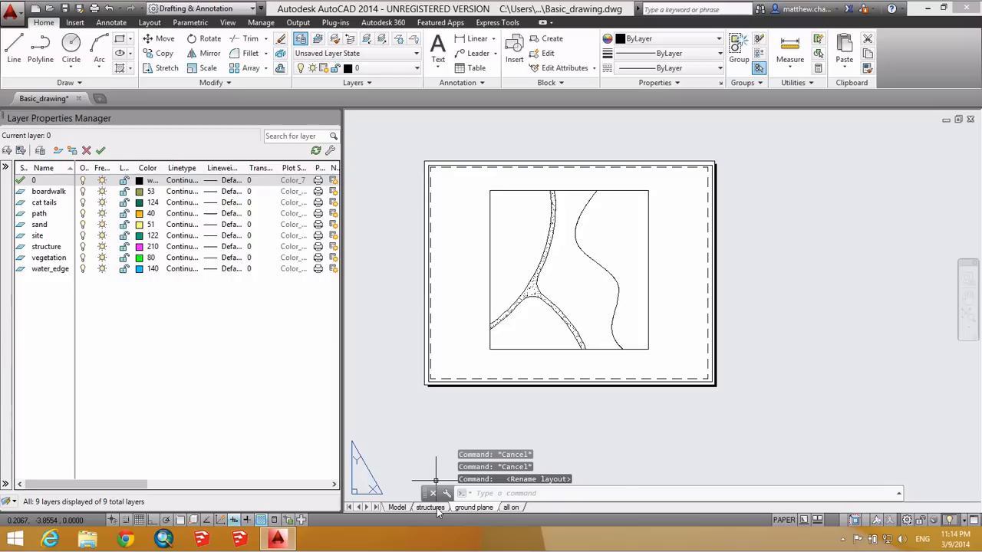
Step: Open the structures layout and activate its viewport's model space with the viewport freeze settings in view
left_click(436, 508)
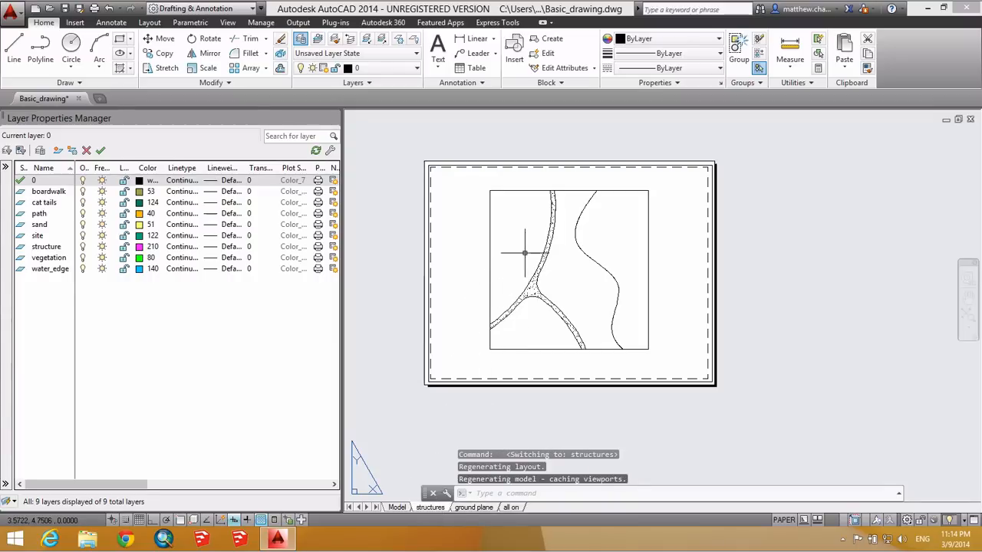
double_click(518, 224)
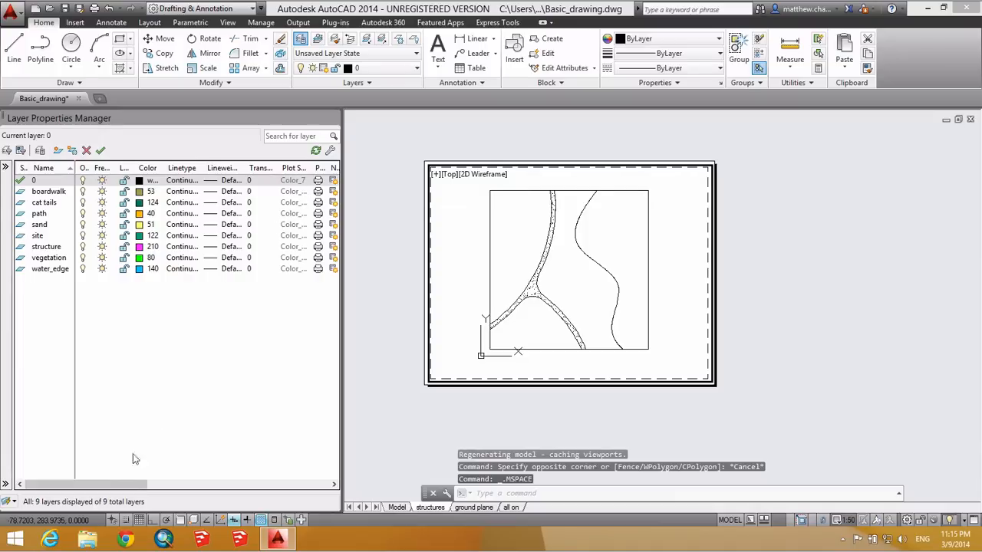
left_click_drag(126, 484, 189, 484)
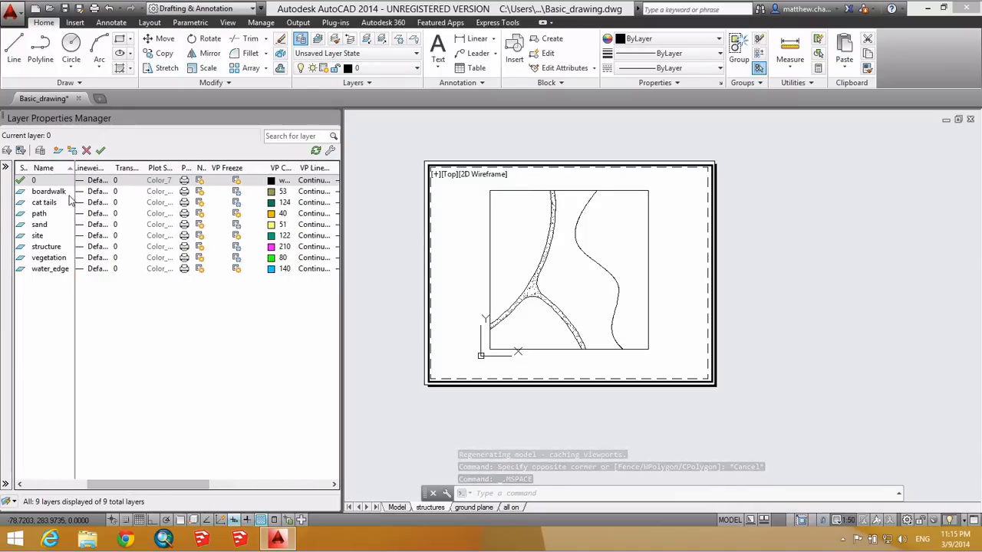
Step: In the structures viewport, thaw the boardwalk, cat tails, sand and structure layers, and freeze the path, site and water_edge layers
left_click(237, 192)
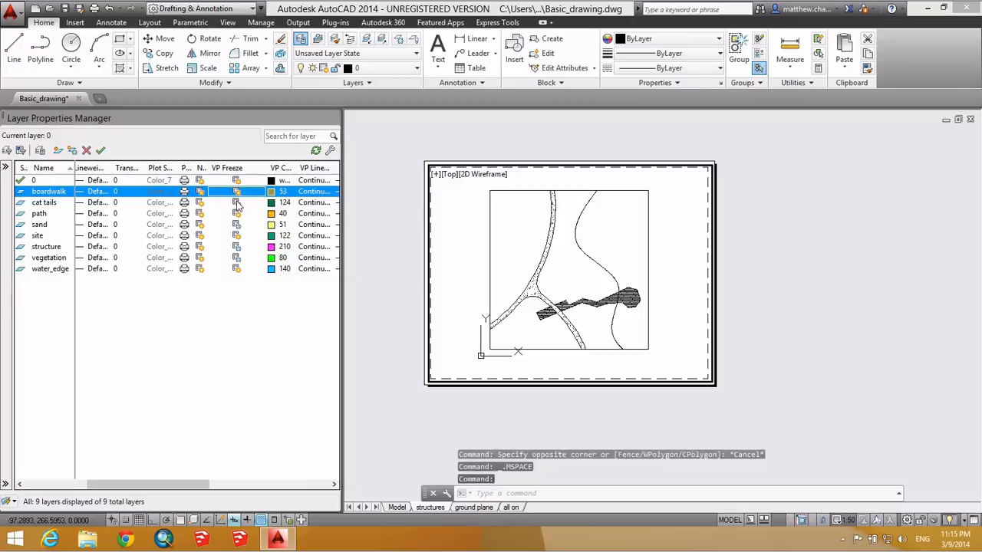
left_click(237, 202)
left_click(237, 214)
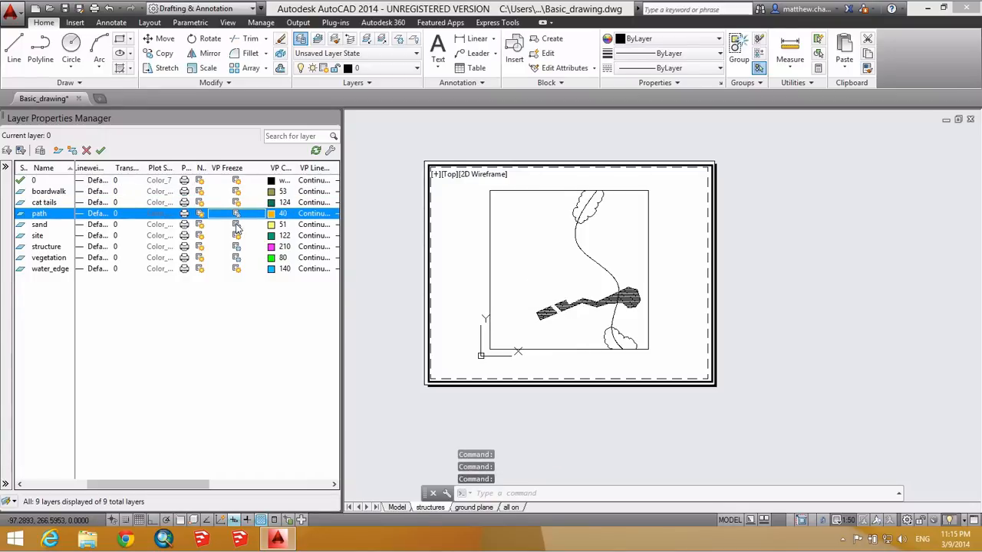
left_click(237, 225)
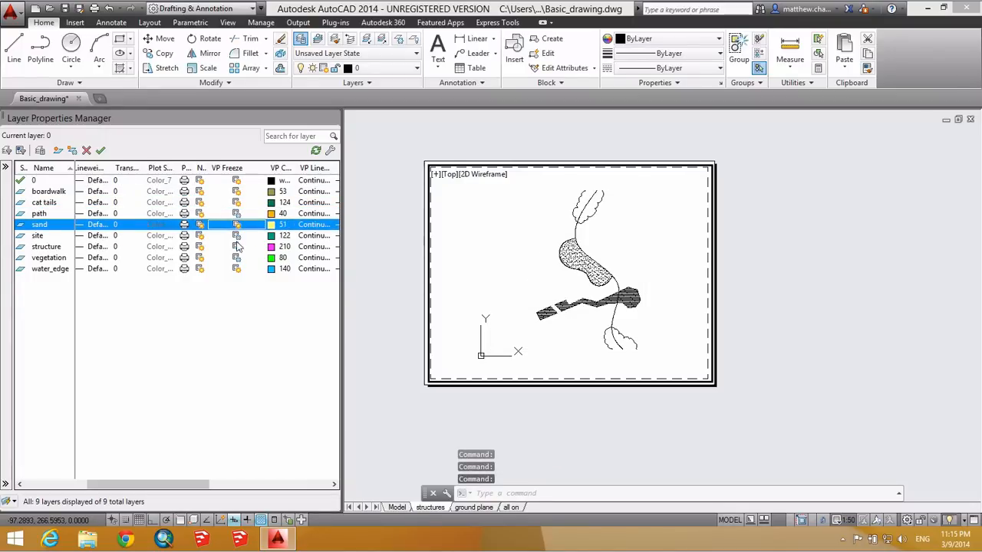
left_click(237, 247)
left_click(237, 258)
left_click(237, 269)
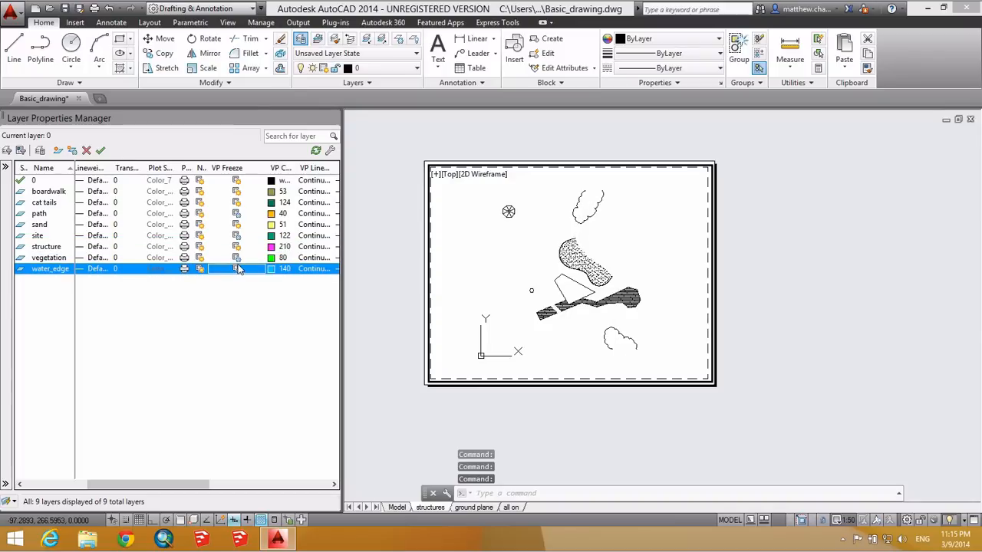
Step: Freeze layer 0, boardwalk, cat tails and sand in the structures viewport, and thaw the site layer
left_click(237, 202)
left_click(237, 192)
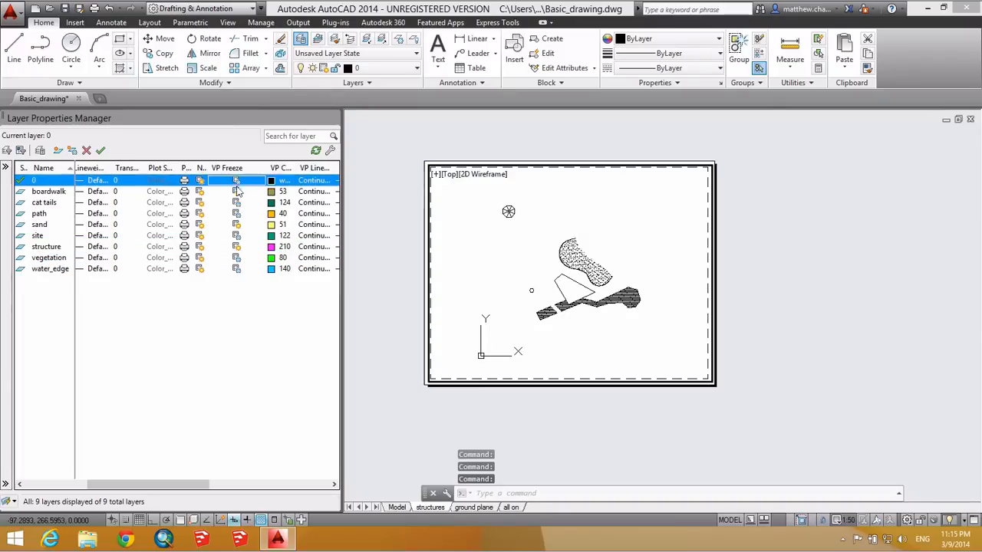
left_click(237, 224)
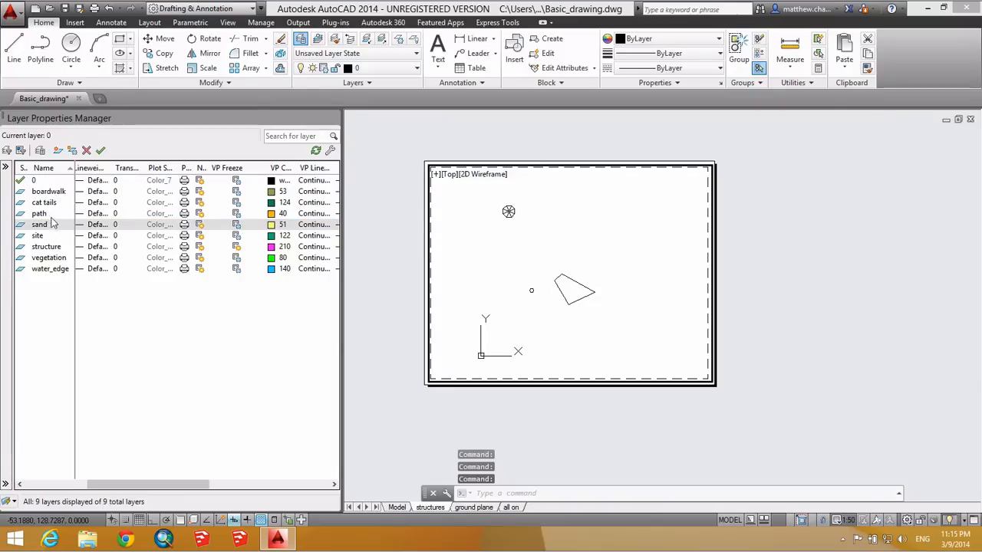
left_click(236, 236)
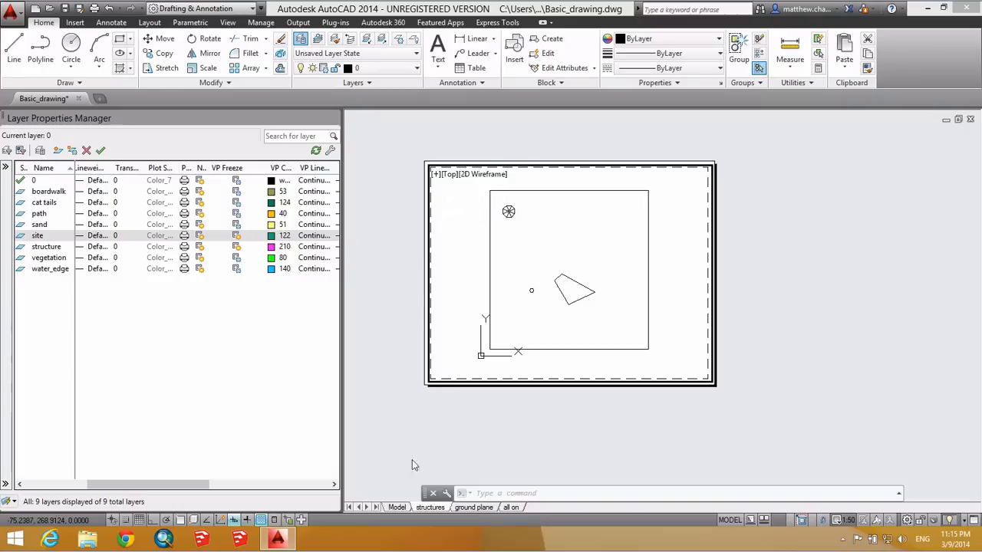
Step: Return the structures layout to paper space and compare the structures, ground plane and all on layouts
double_click(403, 415)
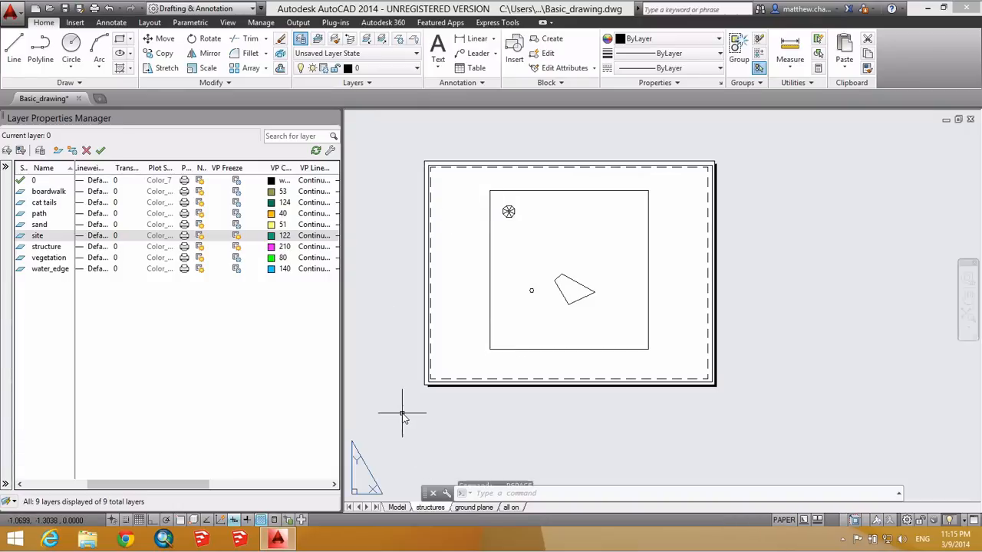
left_click(484, 510)
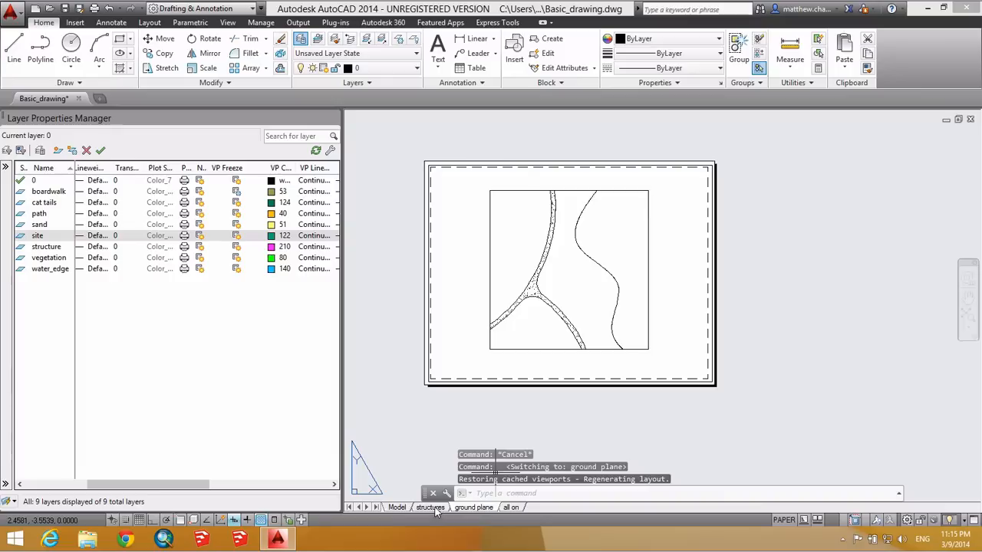
left_click(436, 511)
left_click(474, 510)
left_click(518, 510)
left_click(483, 508)
left_click(442, 508)
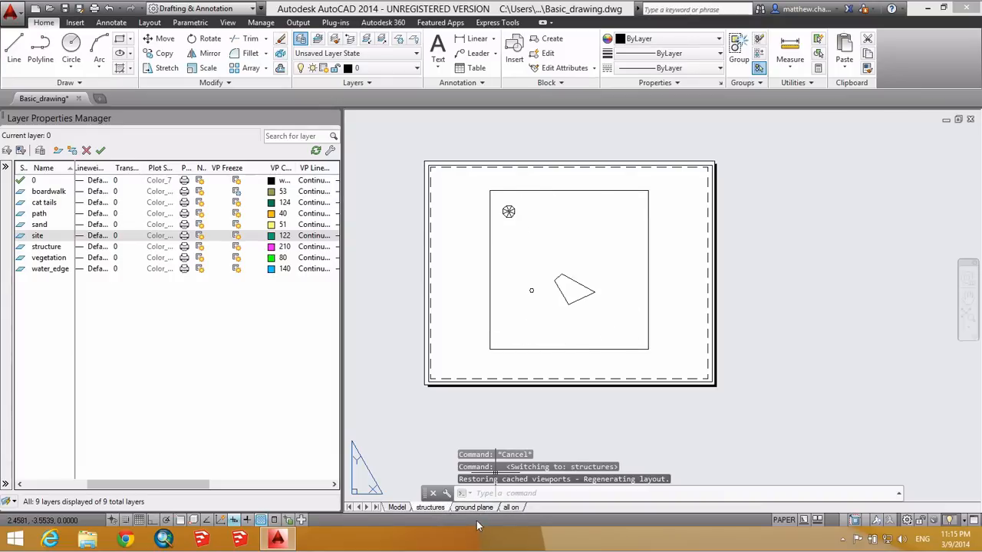
Step: Create a copy of the structures layout placed before it and rename the copy as vegetation
right_click(434, 512)
left_click(484, 354)
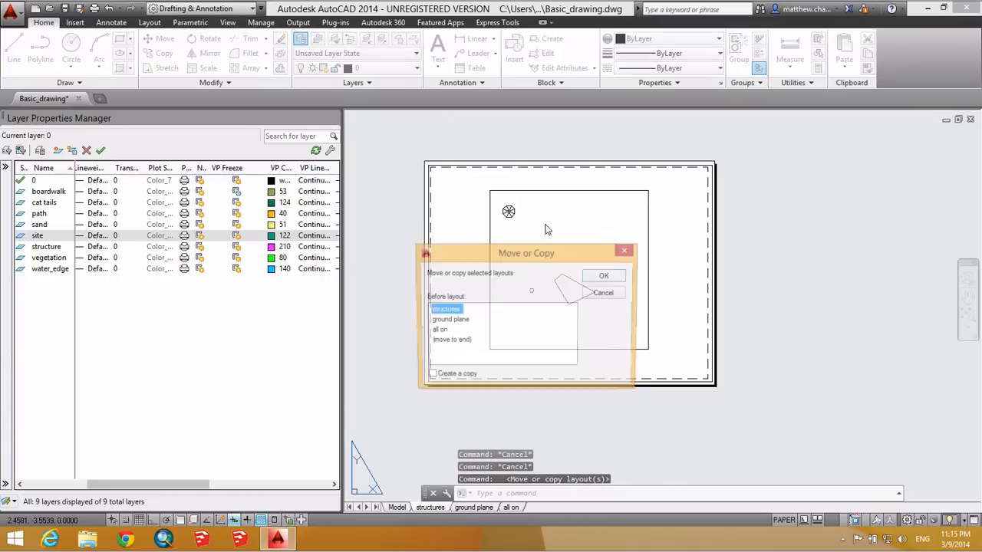
left_click(429, 378)
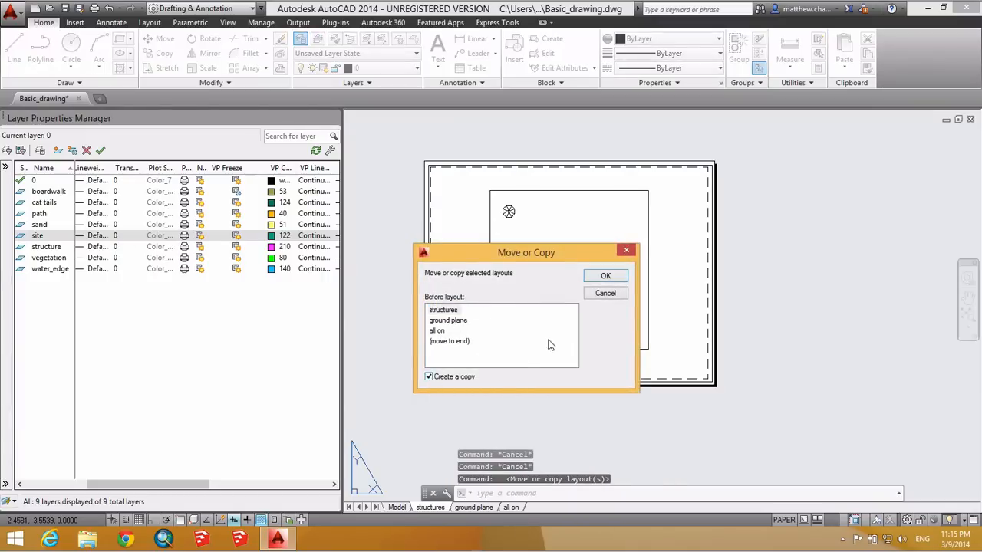
left_click(605, 276)
left_click(441, 508)
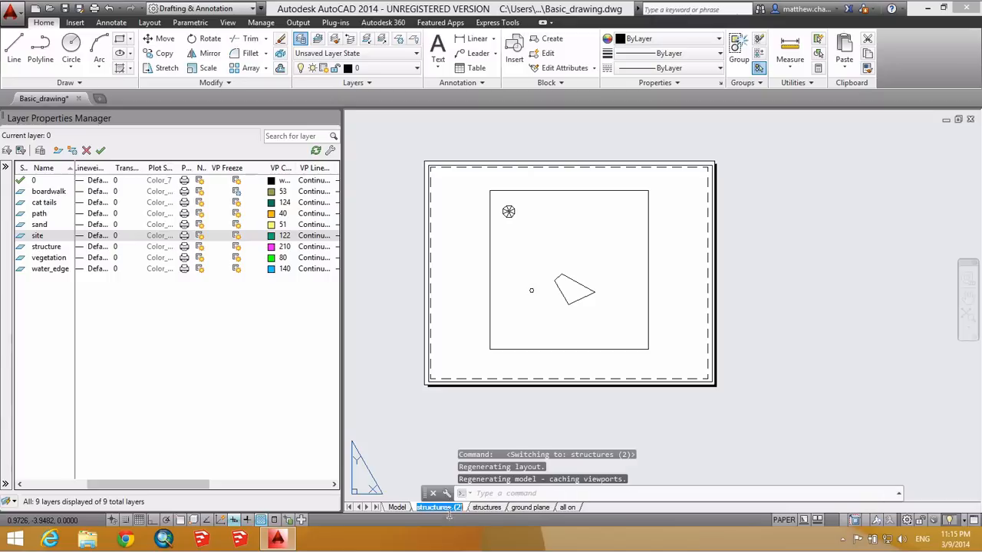
left_click(459, 509)
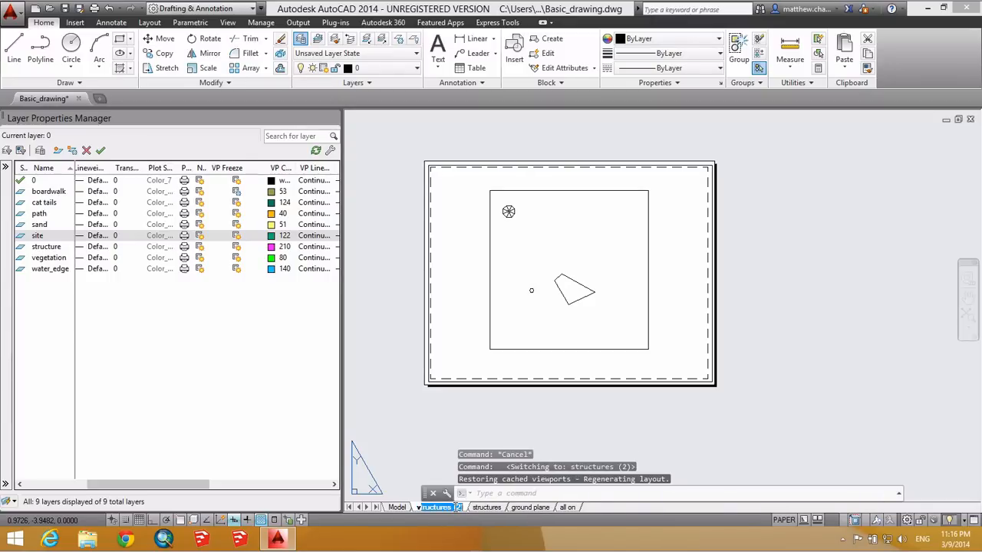
type("vegetation")
key("Return")
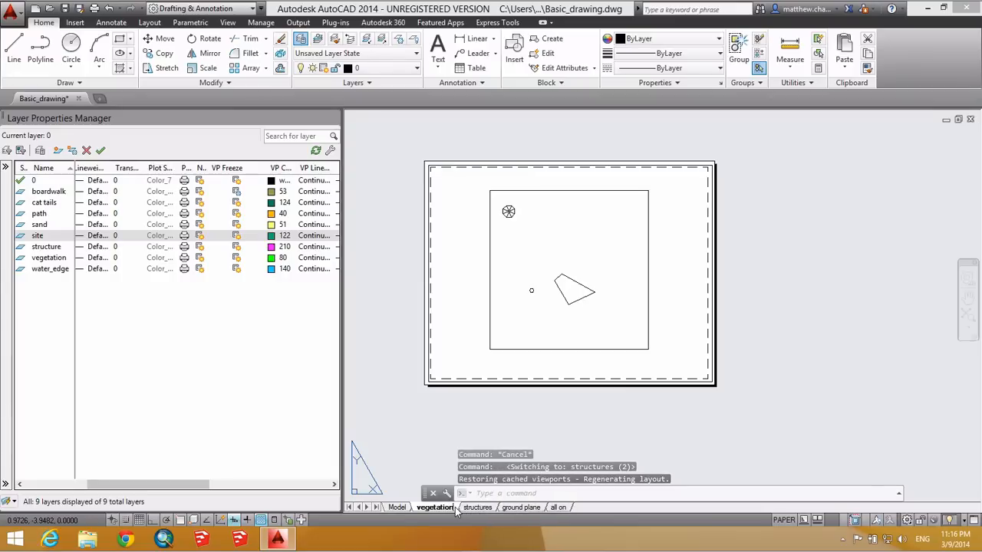
Step: Activate the vegetation layout's viewport, thaw the boardwalk, cat tails, path, sand, vegetation and water_edge layers, and freeze the structure layer
double_click(471, 349)
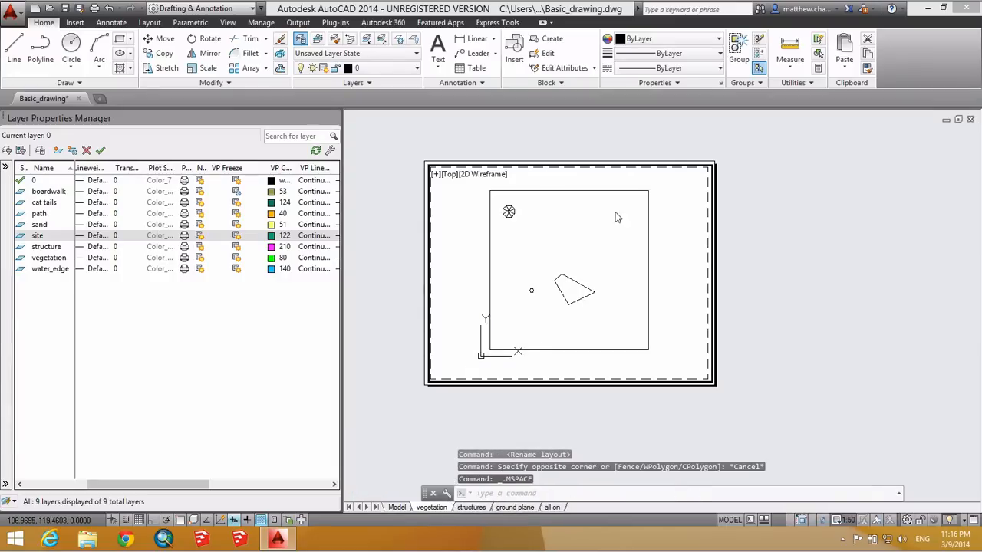
left_click(236, 191)
left_click(237, 202)
left_click(236, 213)
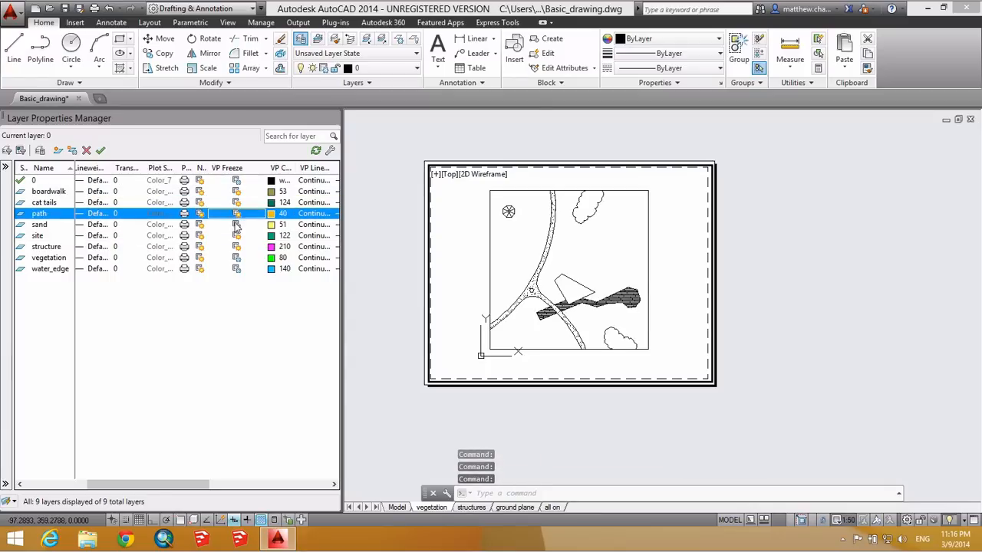
left_click(236, 224)
left_click(237, 246)
left_click(236, 258)
left_click(236, 268)
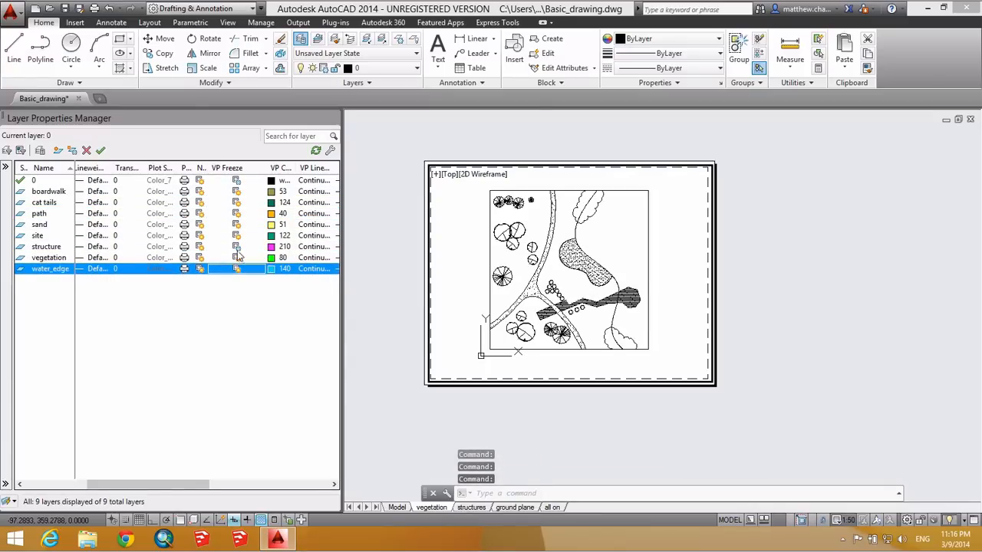
Step: Freeze the boardwalk, cat tails, path, sand, structure, vegetation and water_edge layers in the vegetation viewport, keeping the site layer thawed
left_click(236, 246)
left_click(236, 269)
left_click(236, 258)
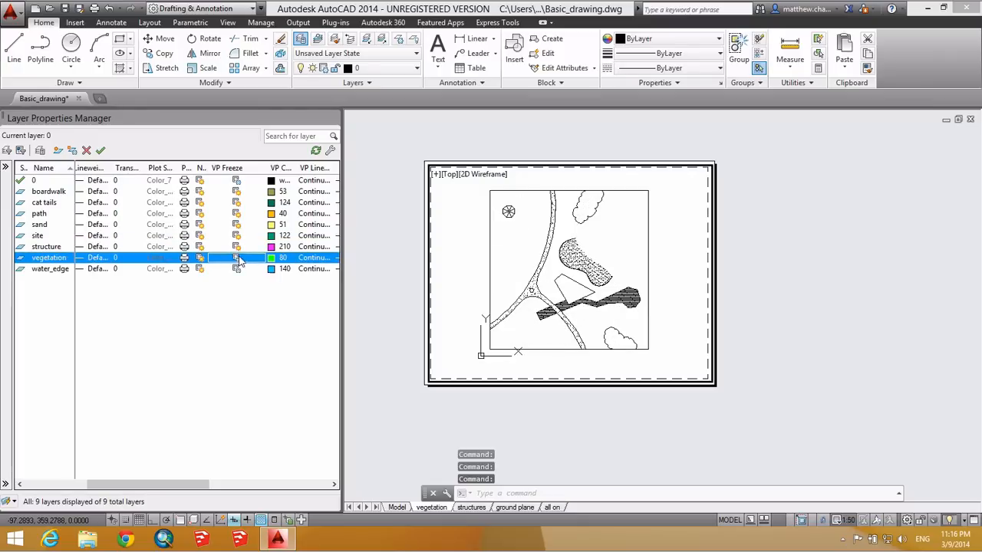
left_click(237, 246)
left_click(236, 224)
left_click(236, 191)
left_click(236, 203)
left_click(236, 213)
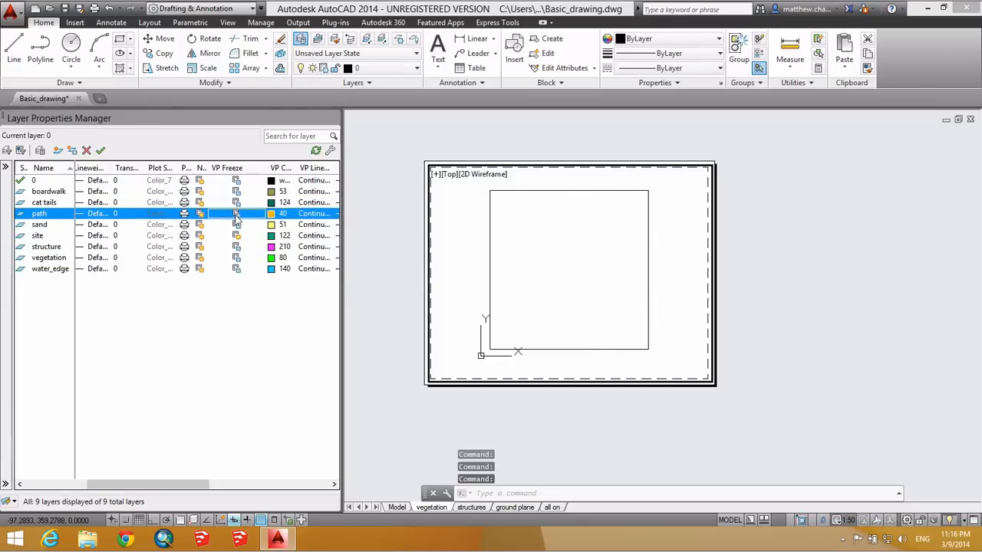
left_click(236, 235)
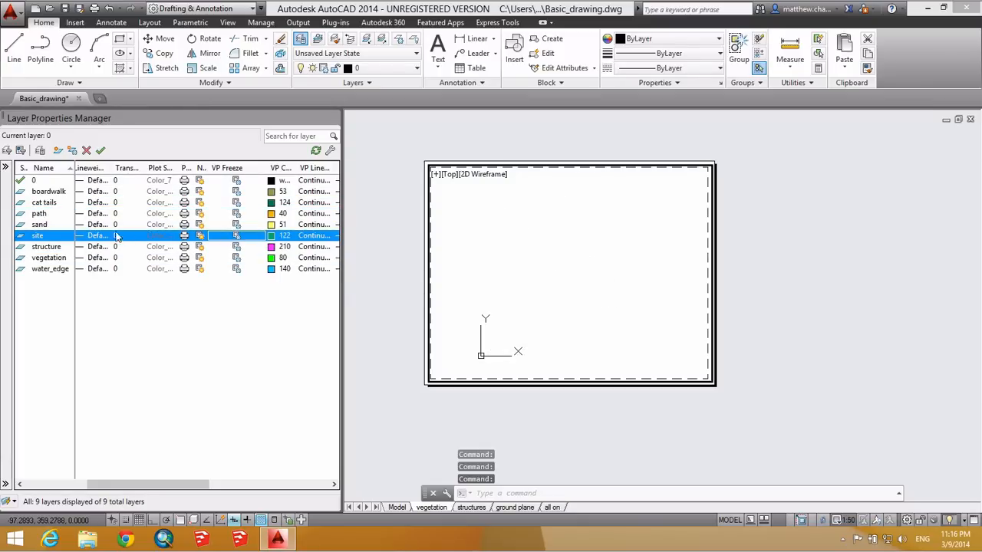
left_click(236, 236)
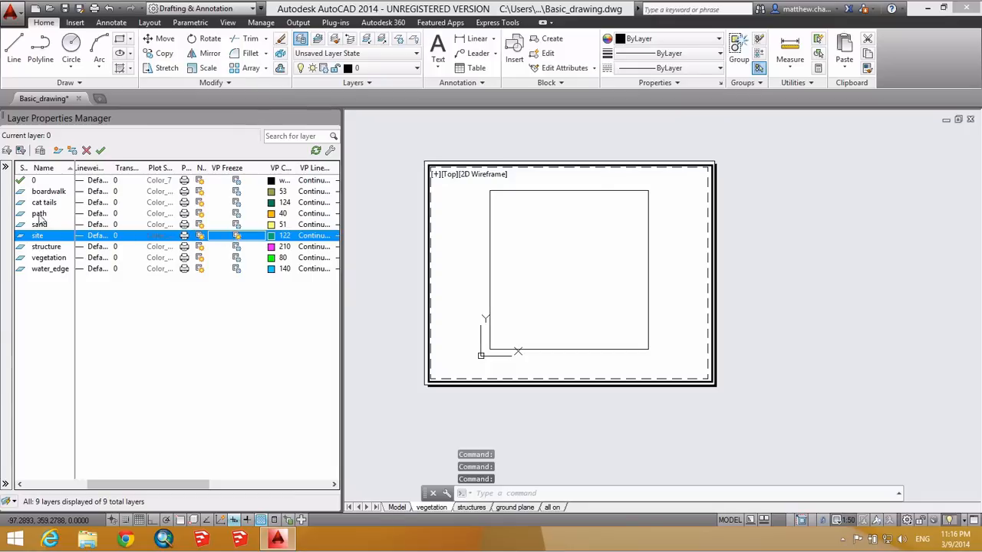
Step: Thaw the vegetation and cat tails layers in the vegetation viewport and return to paper space
left_click(236, 258)
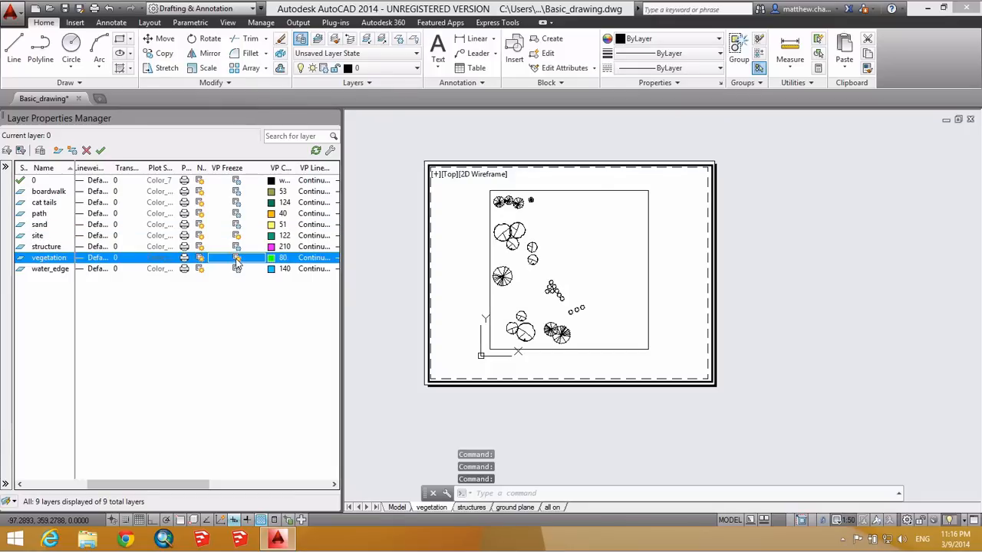
left_click(236, 203)
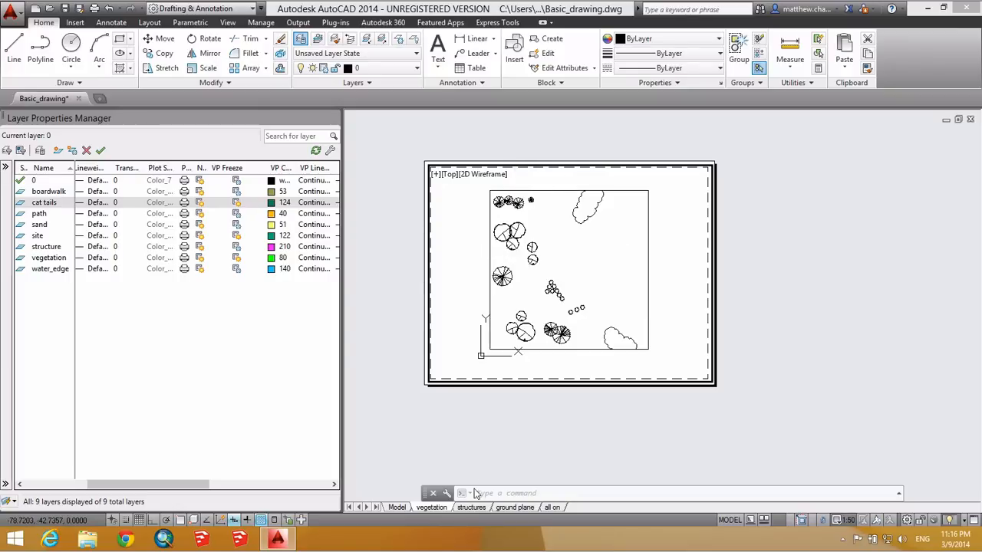
double_click(414, 413)
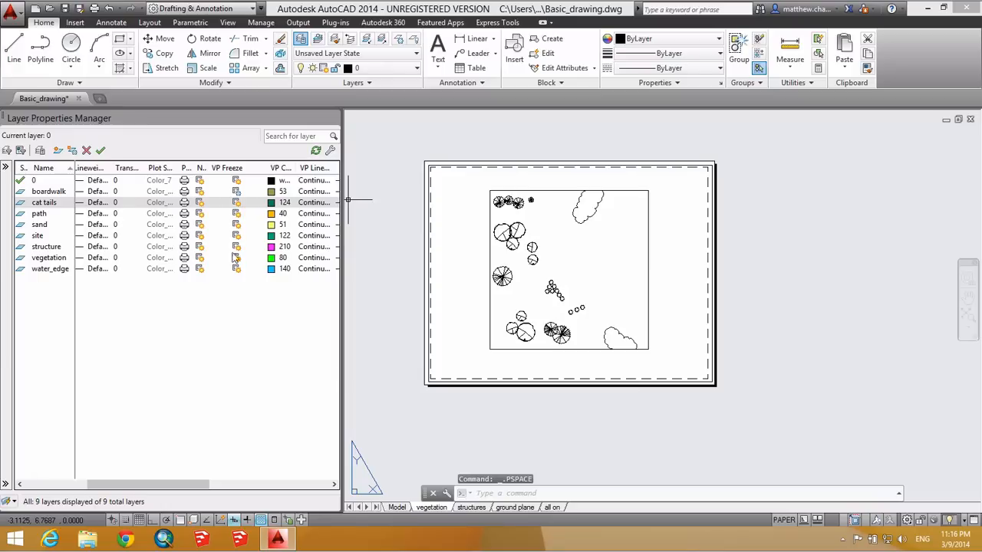
Step: Review the structures, ground plane, all on and vegetation layouts to compare which layers each one displays
left_click(472, 508)
left_click(514, 508)
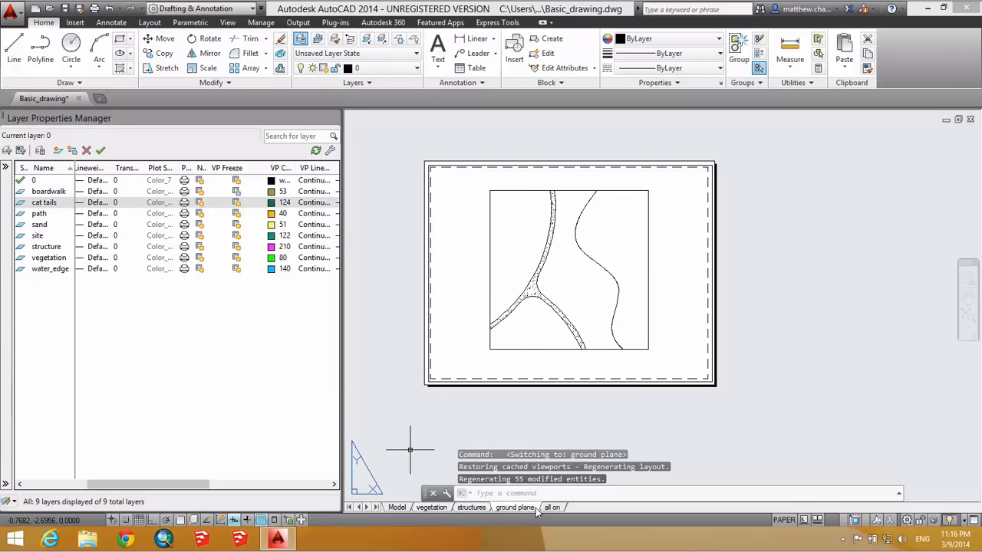
left_click(552, 508)
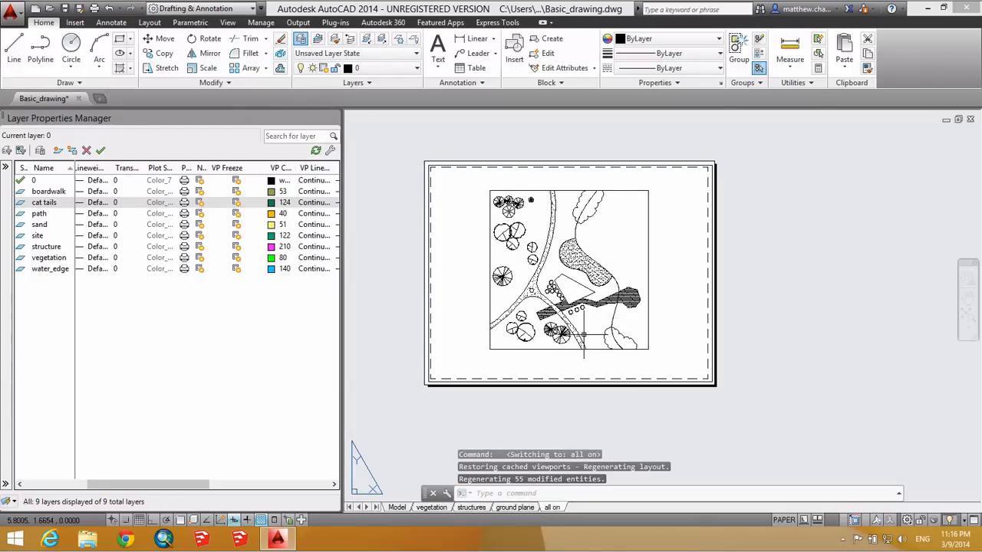
left_click(438, 508)
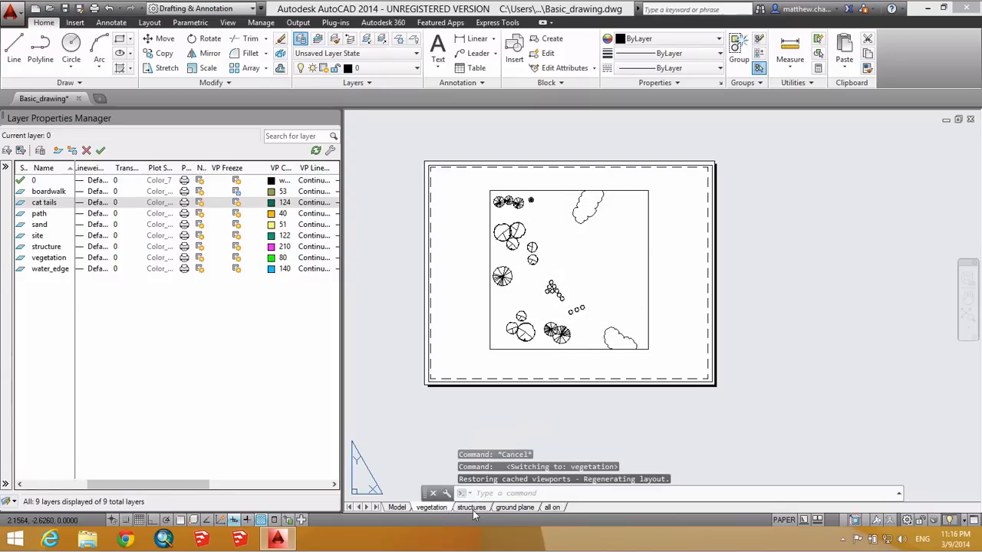
left_click(472, 508)
left_click(515, 508)
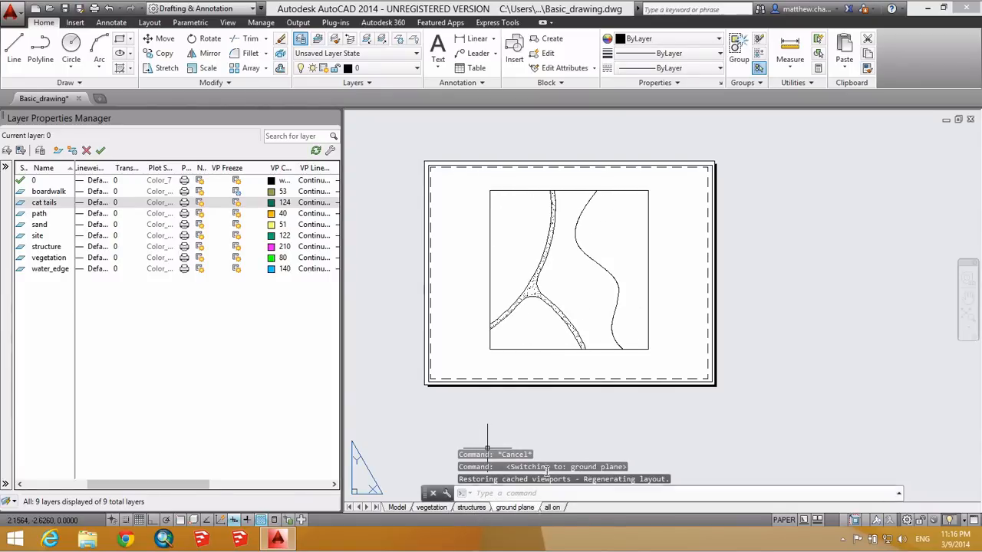
left_click(553, 509)
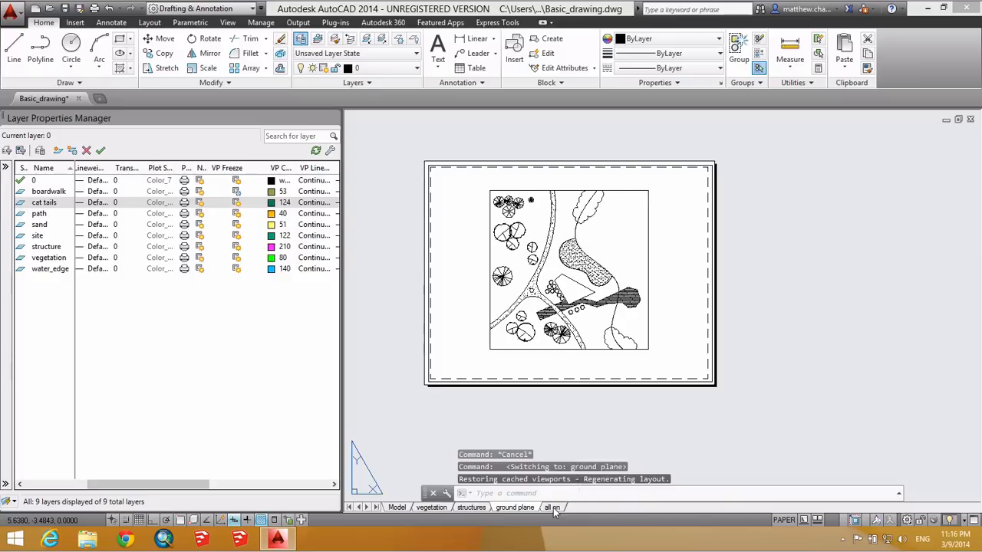
Step: Create a copy of the vegetation layout placed before it and rename the copy as boardwalk and sand
left_click(430, 508)
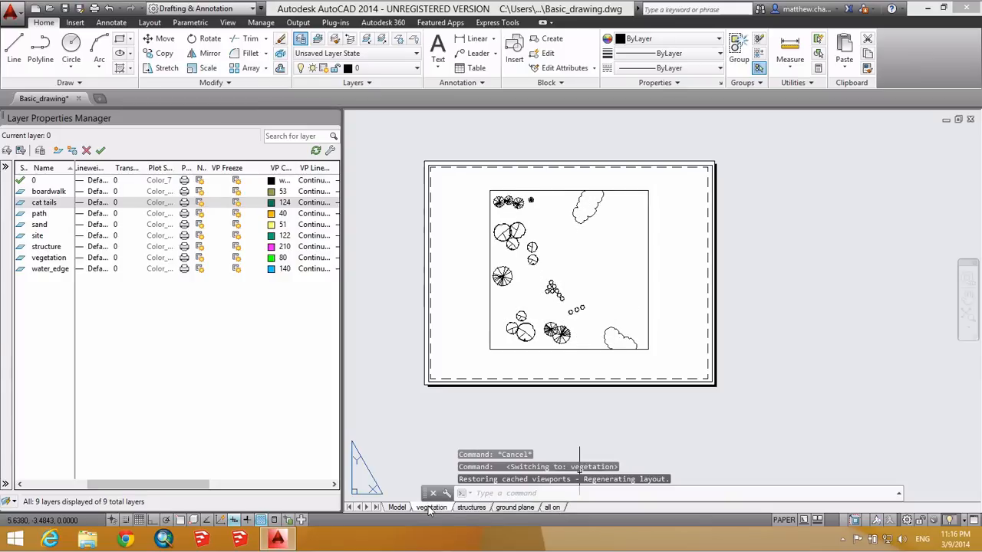
right_click(426, 510)
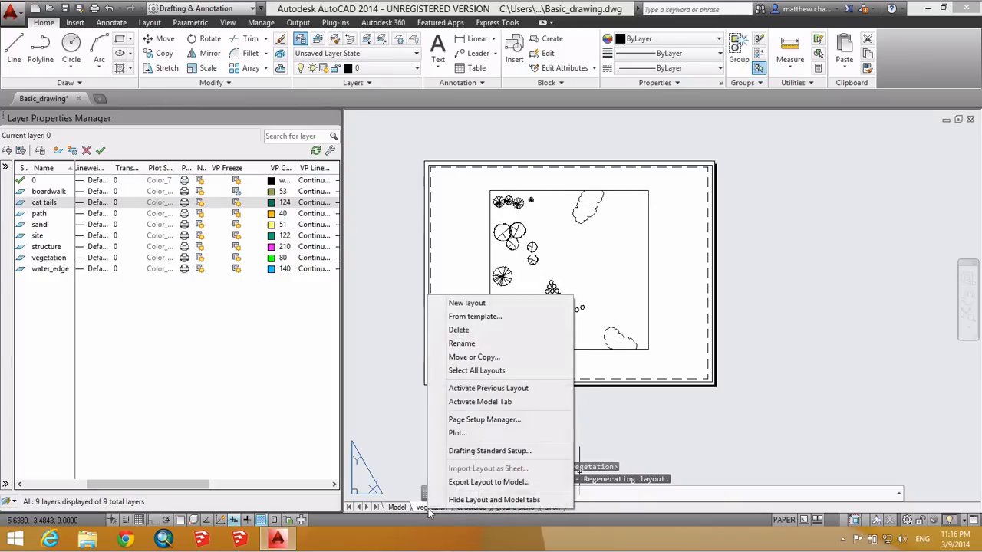
left_click(471, 360)
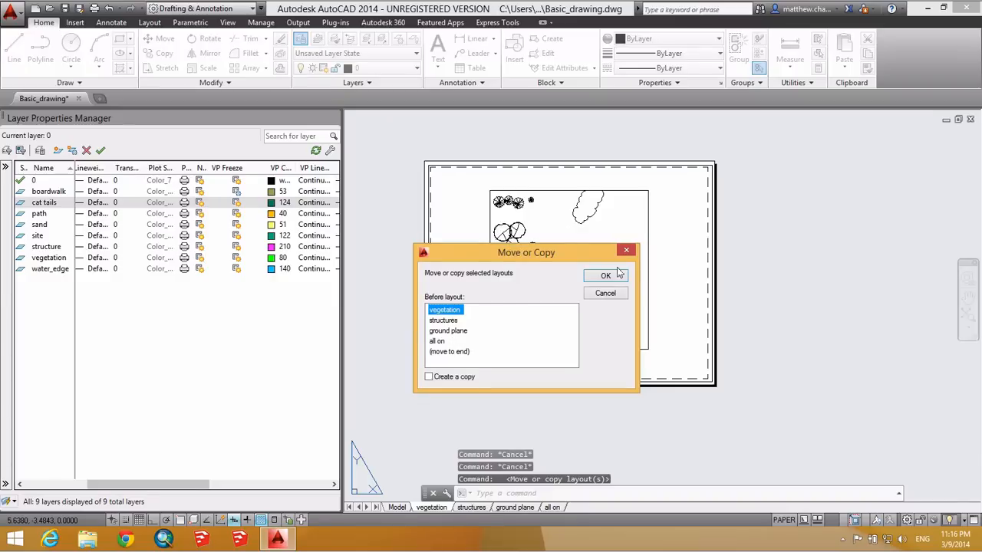
left_click(460, 378)
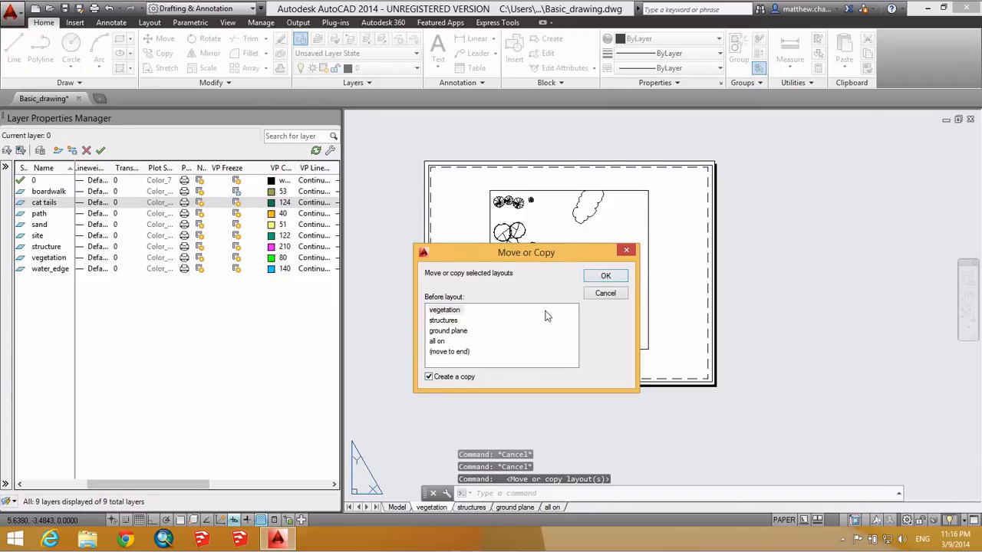
left_click(605, 276)
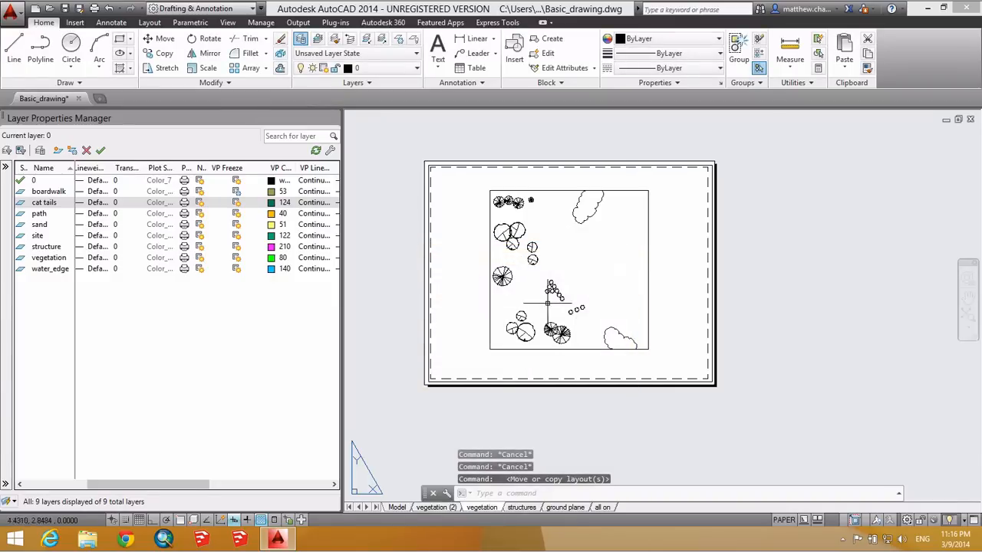
right_click(442, 512)
left_click(482, 344)
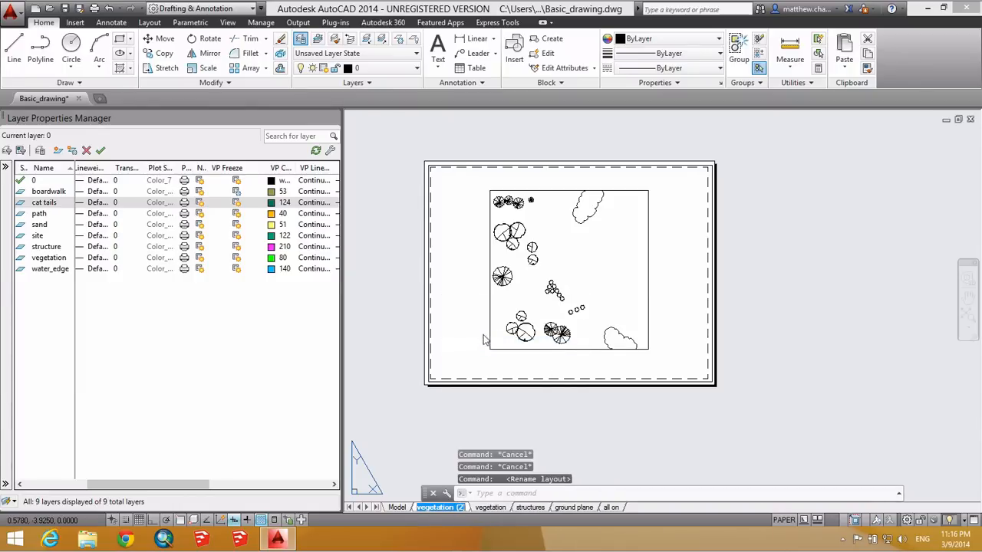
type("boardwalk")
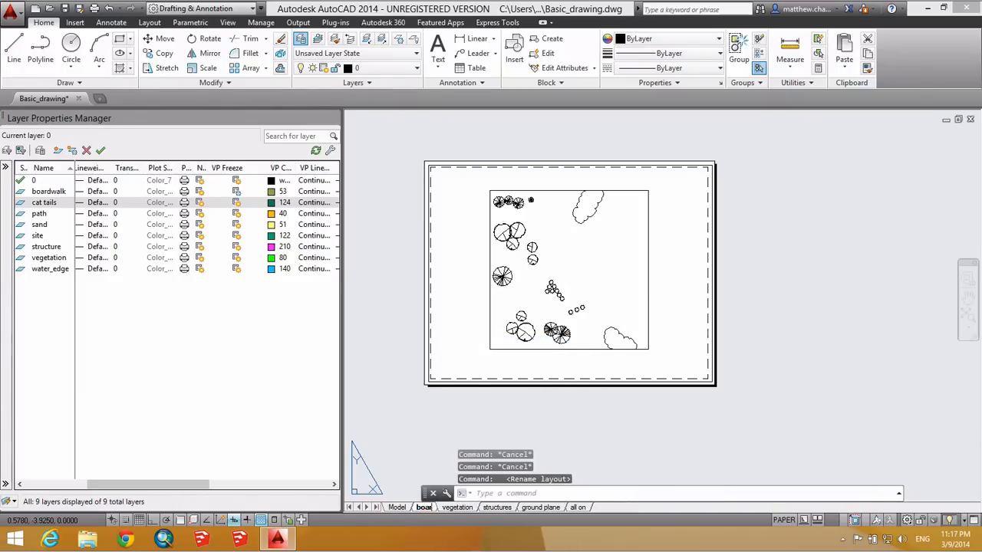
type("nd sand")
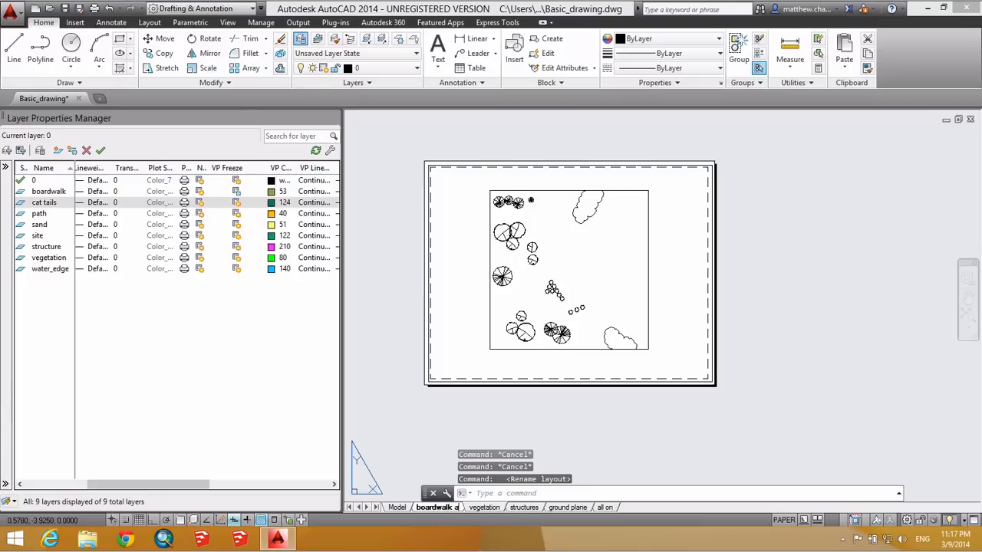
key("Return")
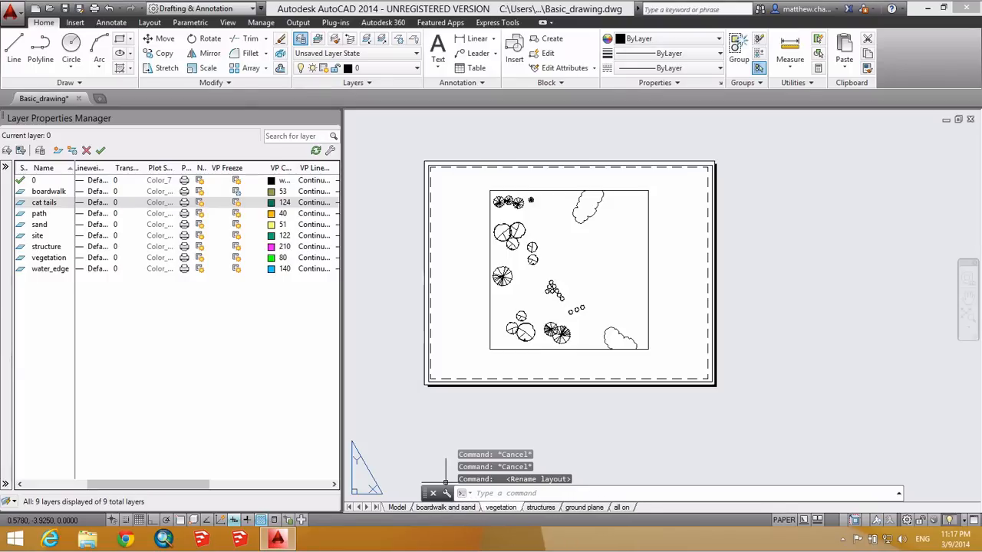
Step: In the boardwalk and sand layout's viewport, thaw the boardwalk and sand layers and freeze cat tails and vegetation, keeping site thawed
left_click(465, 509)
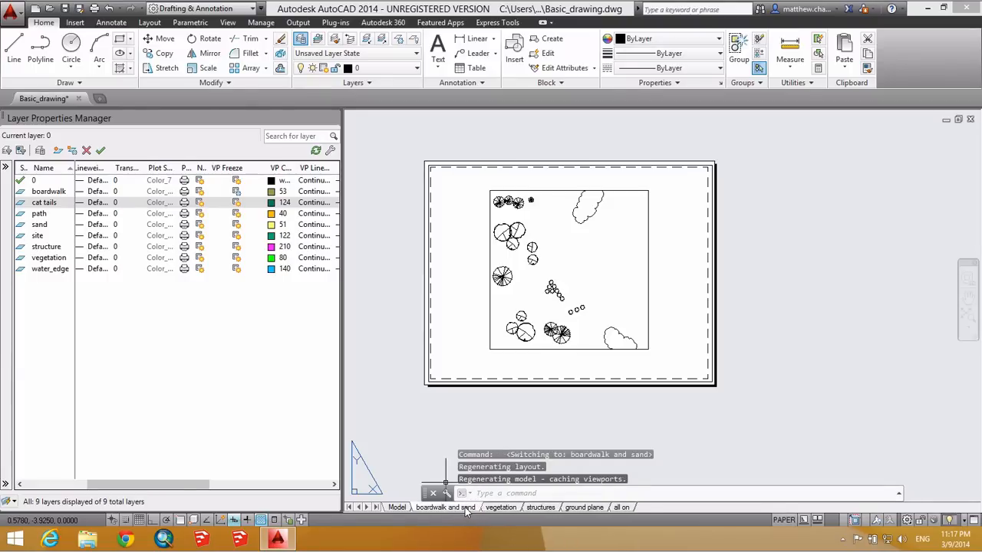
double_click(462, 294)
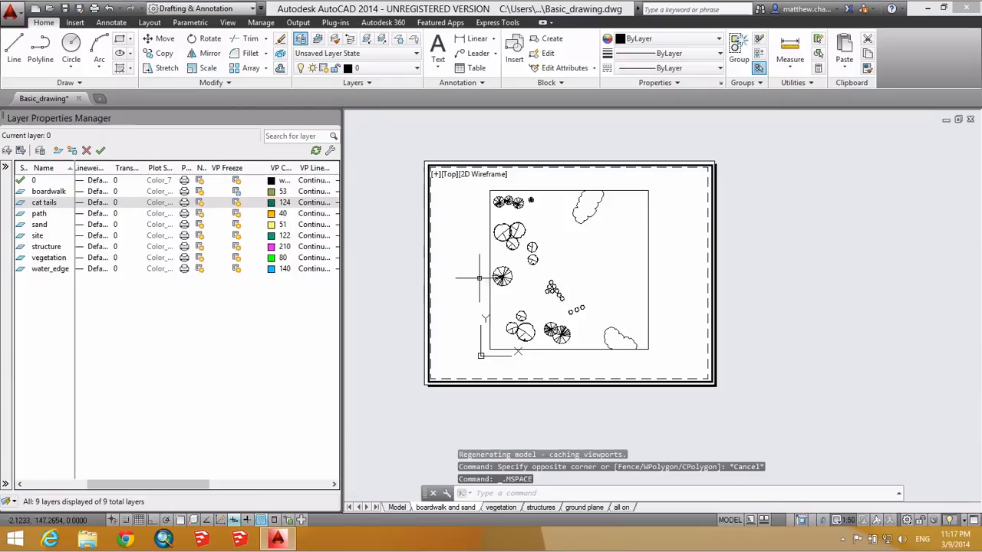
left_click(236, 191)
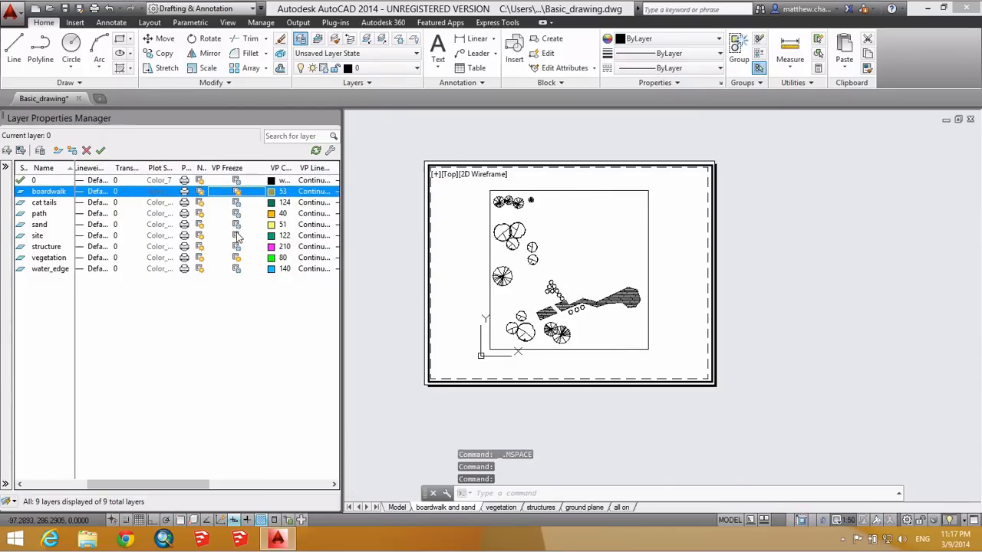
left_click(236, 236)
left_click(236, 224)
left_click(236, 258)
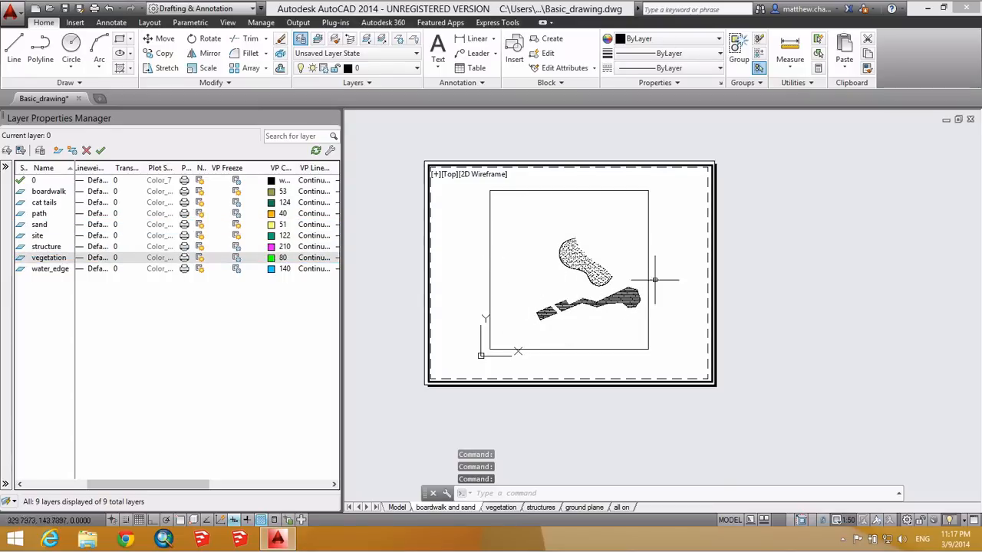
scroll(581, 265, "up", 5)
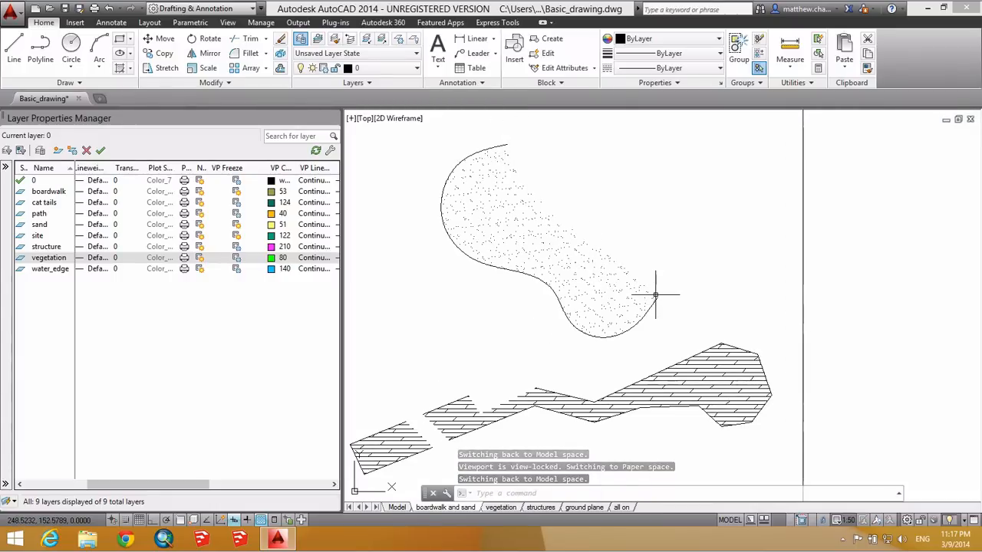
scroll(676, 292, "down", 4)
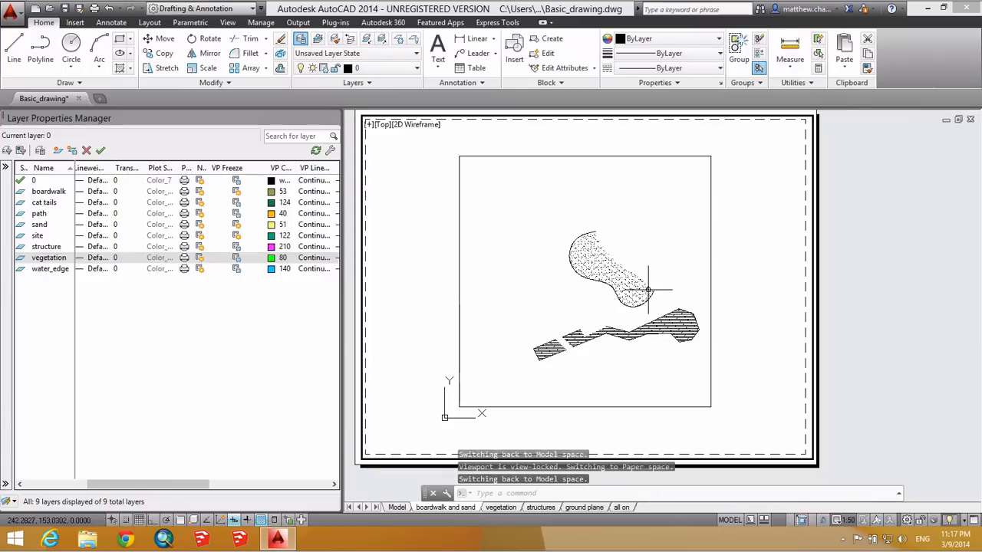
scroll(648, 290, "up", 2)
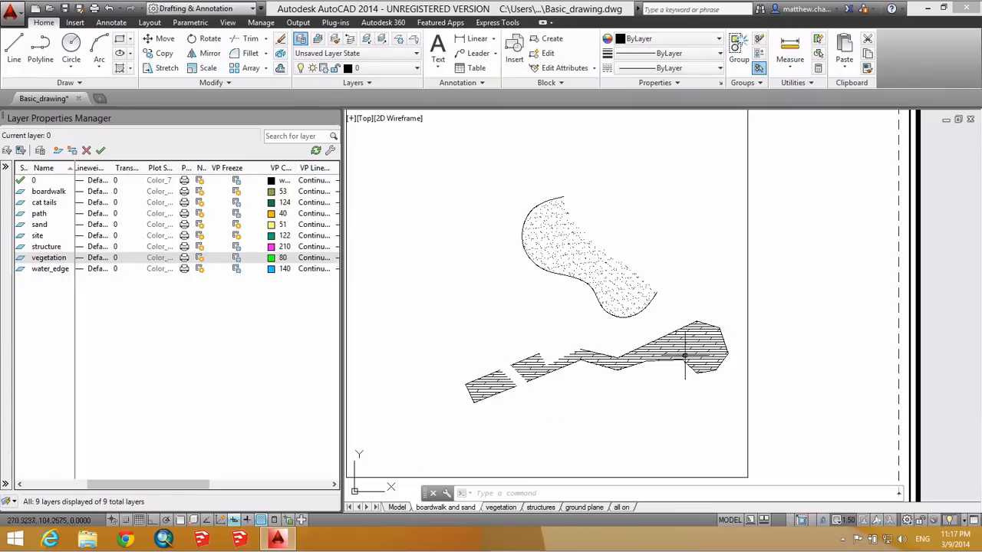
Step: In model space, copy both path edges crossing the boardwalk to the clipboard, using the boardwalk's upper corner on the path as base point with object snap on
left_click(397, 508)
scroll(465, 329, "up", 6)
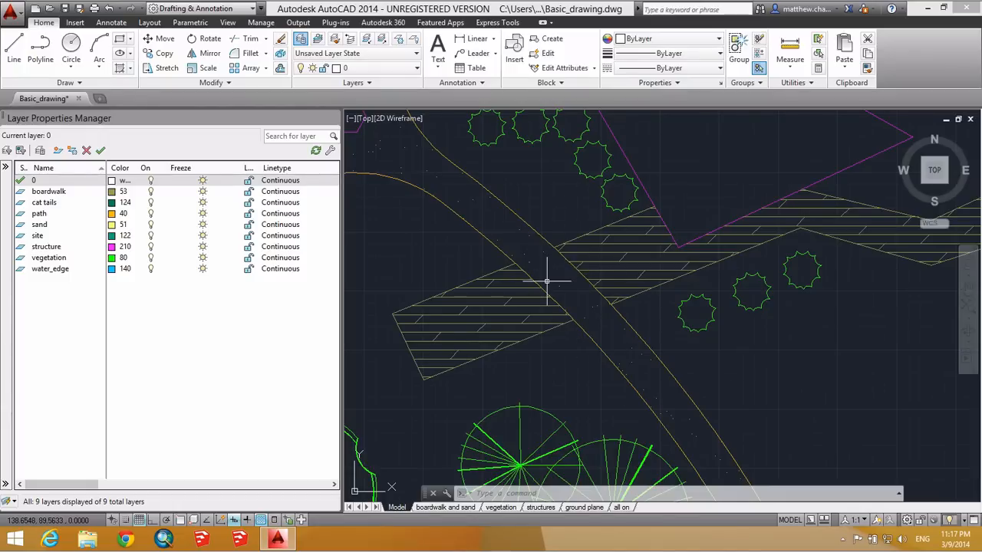
left_click(510, 261)
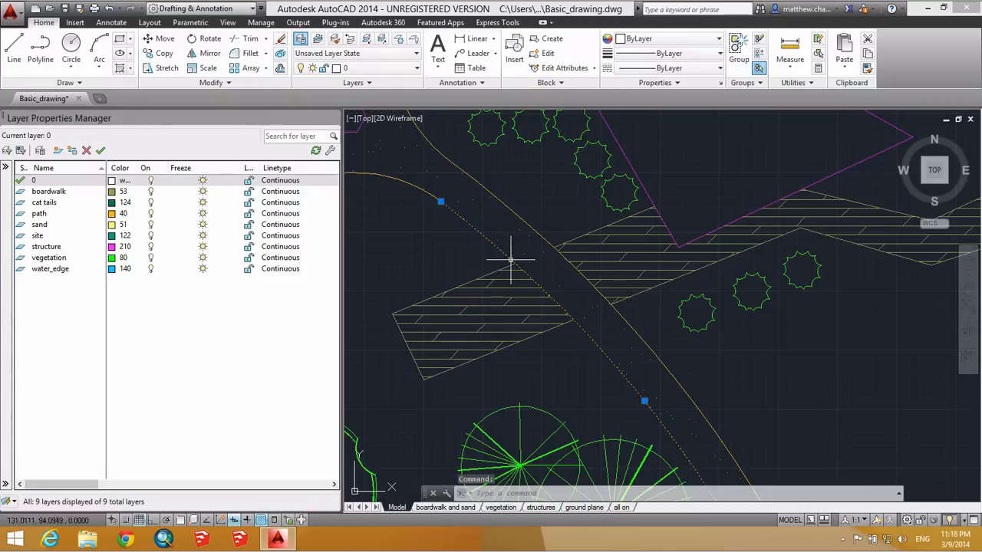
left_click(537, 232)
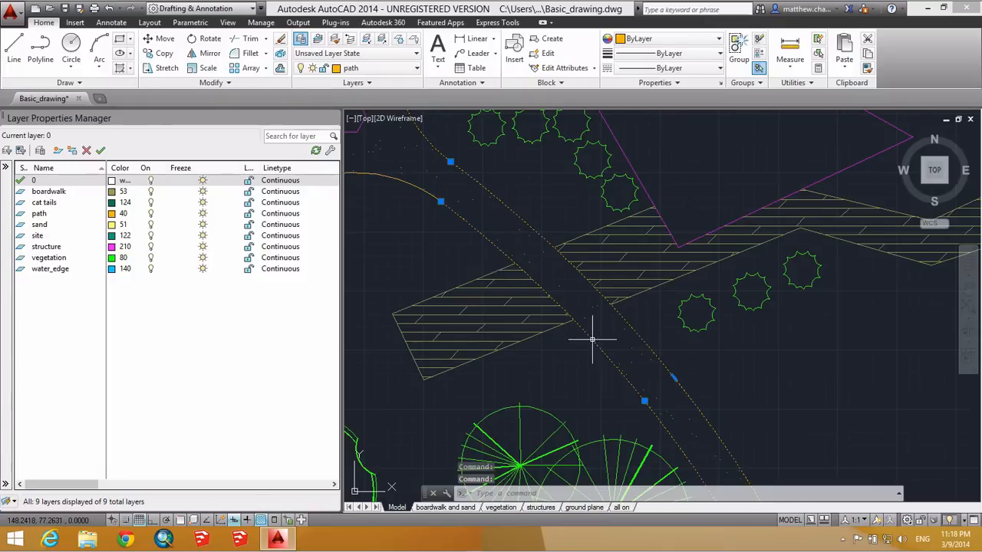
right_click(546, 241)
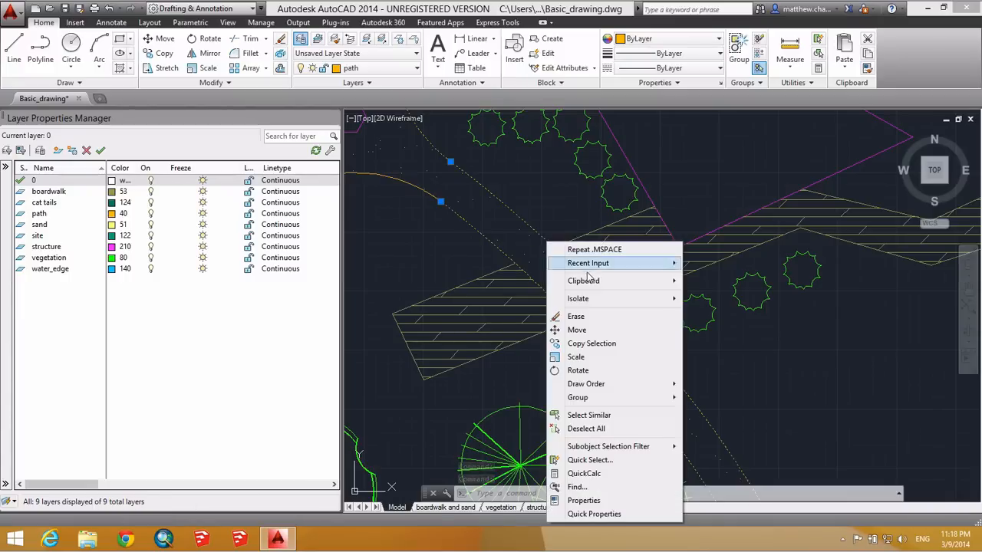
mouse_move(593, 283)
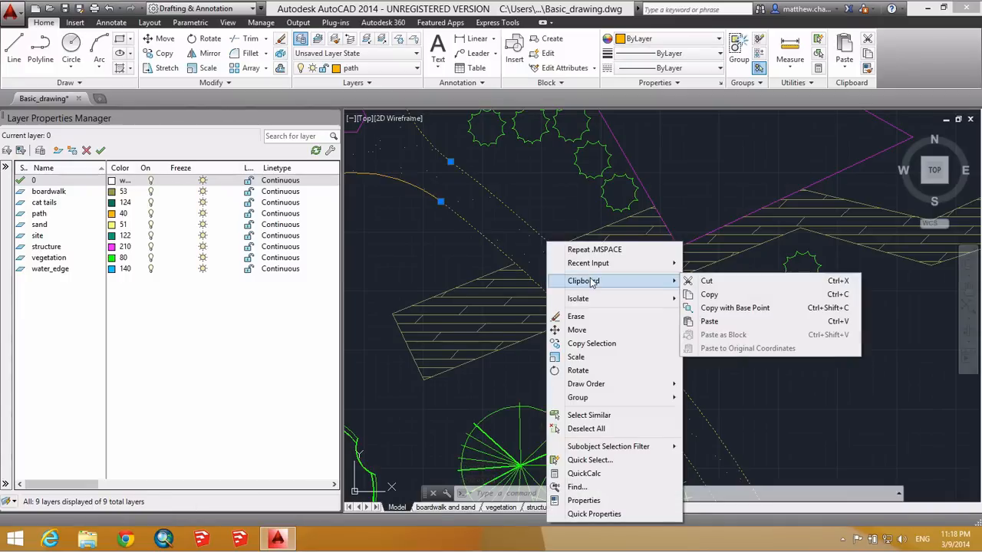
left_click(776, 309)
scroll(537, 265, "up", 6)
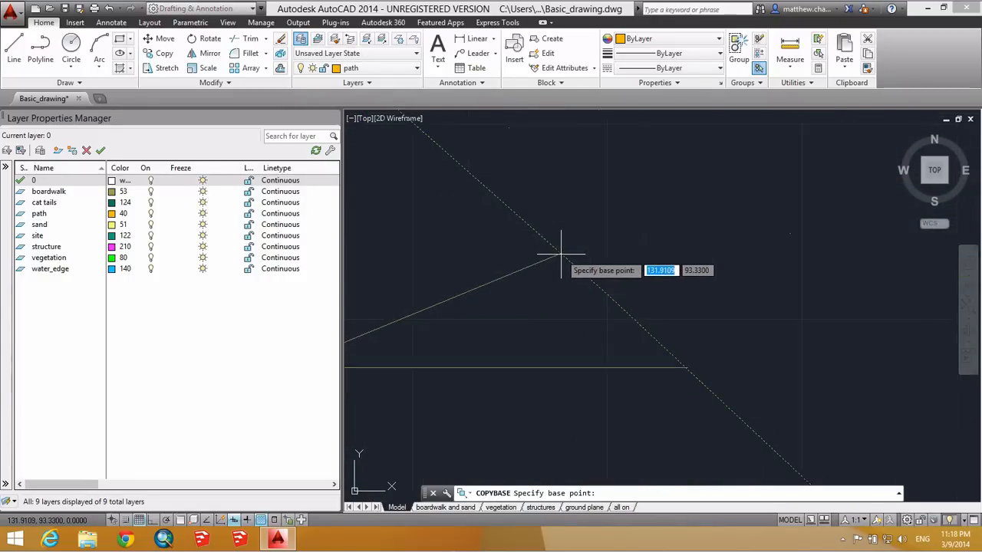
scroll(559, 253, "up", 3)
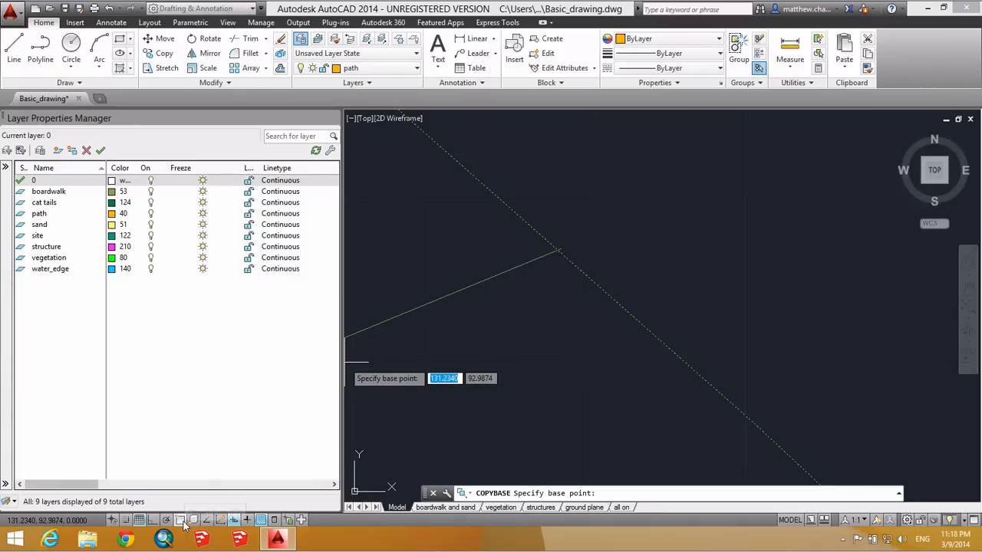
left_click(181, 521)
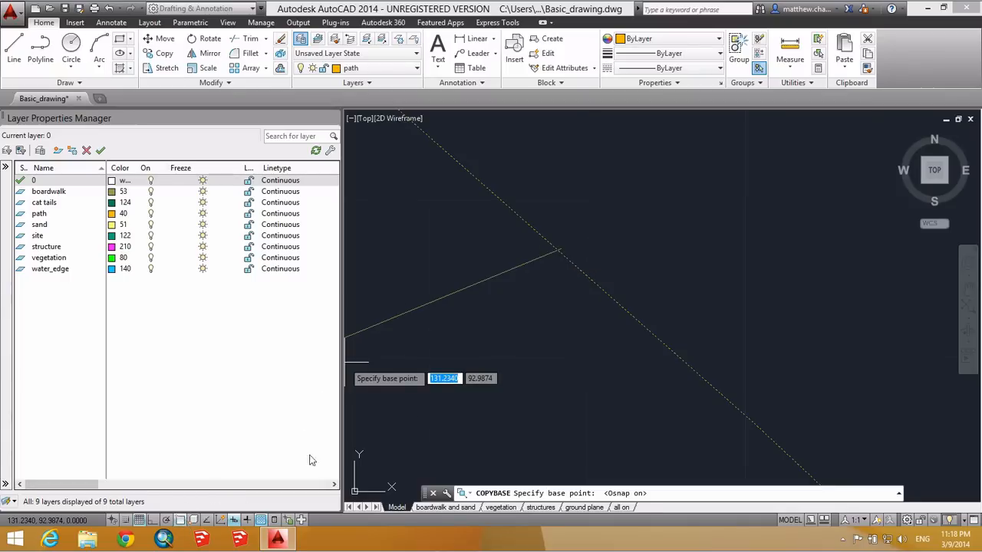
left_click(561, 248)
scroll(565, 278, "down", 3)
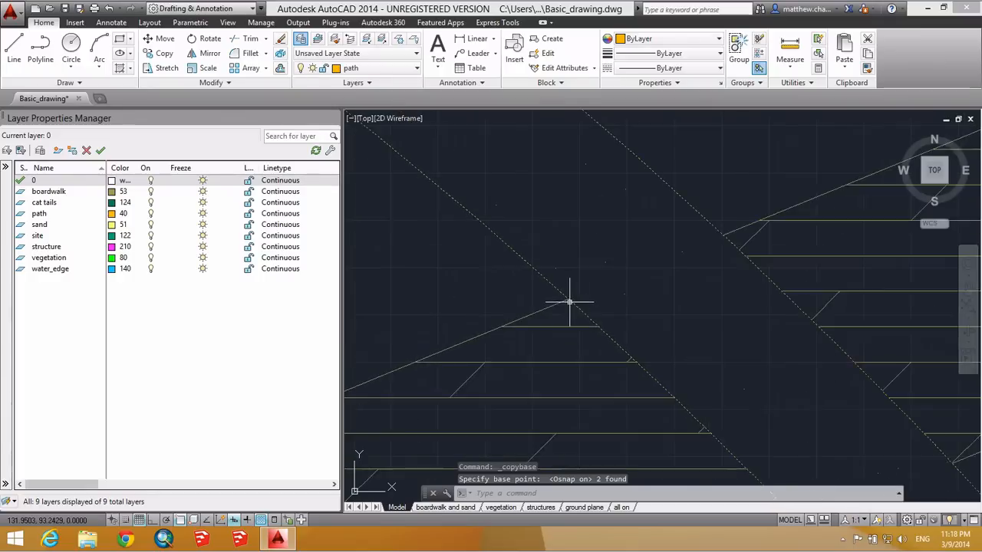
scroll(569, 301, "down", 2)
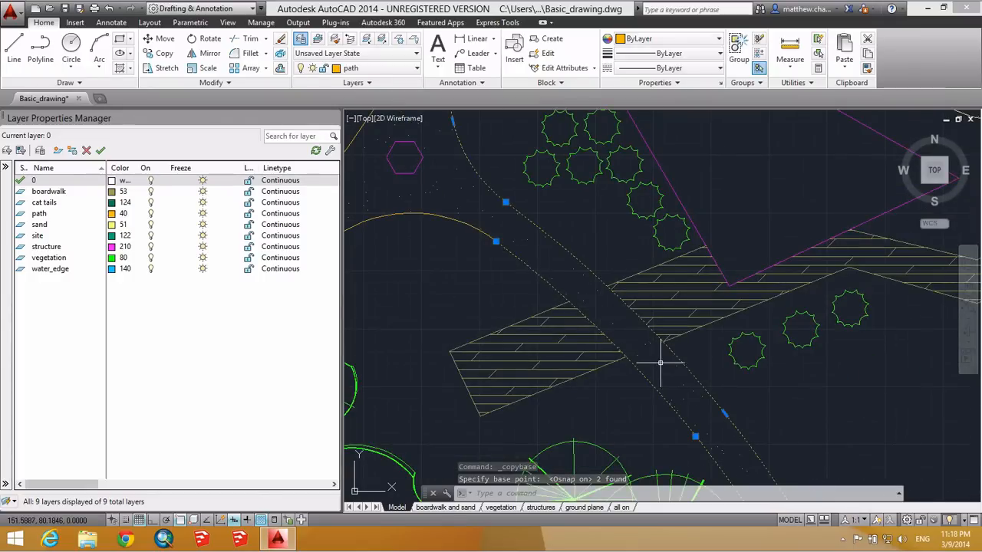
key("Escape")
key("Escape")
key("Escape")
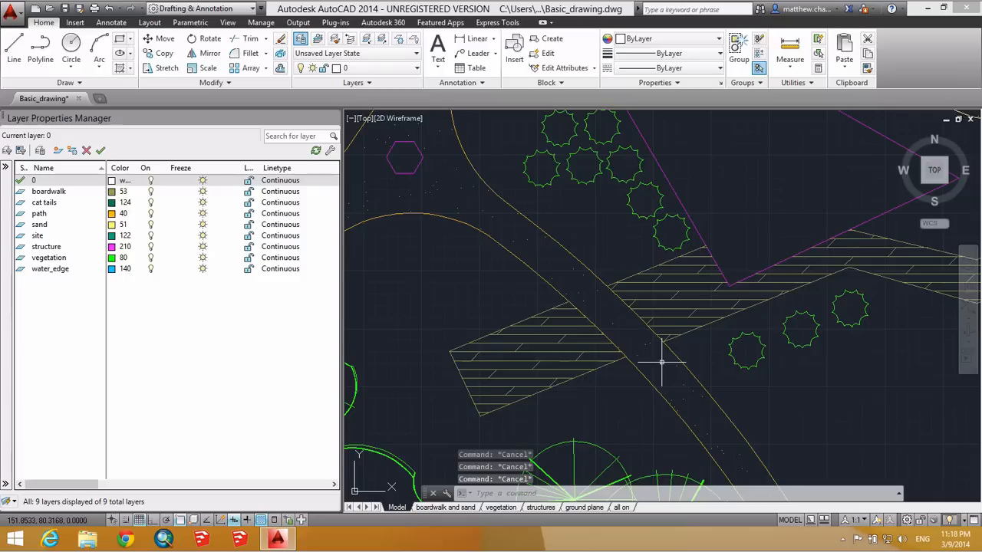
Step: Trim both path edges at the boardwalk outline so only the segments closing the boardwalk's two cut ends remain
key("Return")
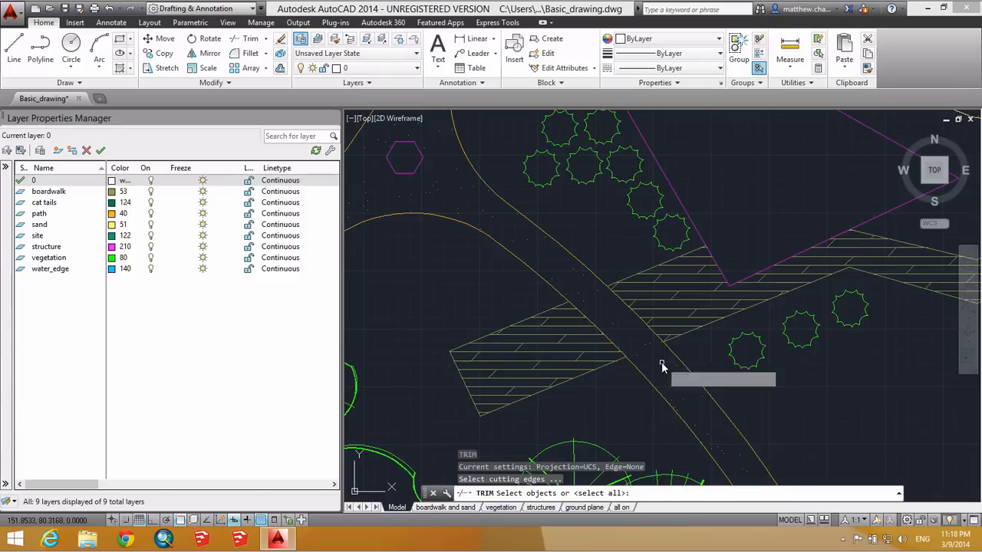
left_click(707, 366)
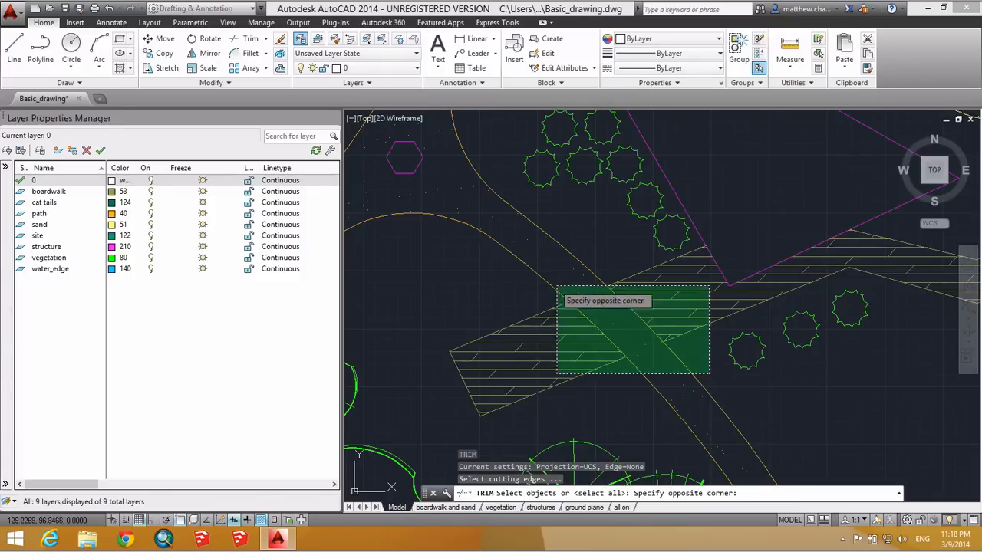
left_click(537, 270)
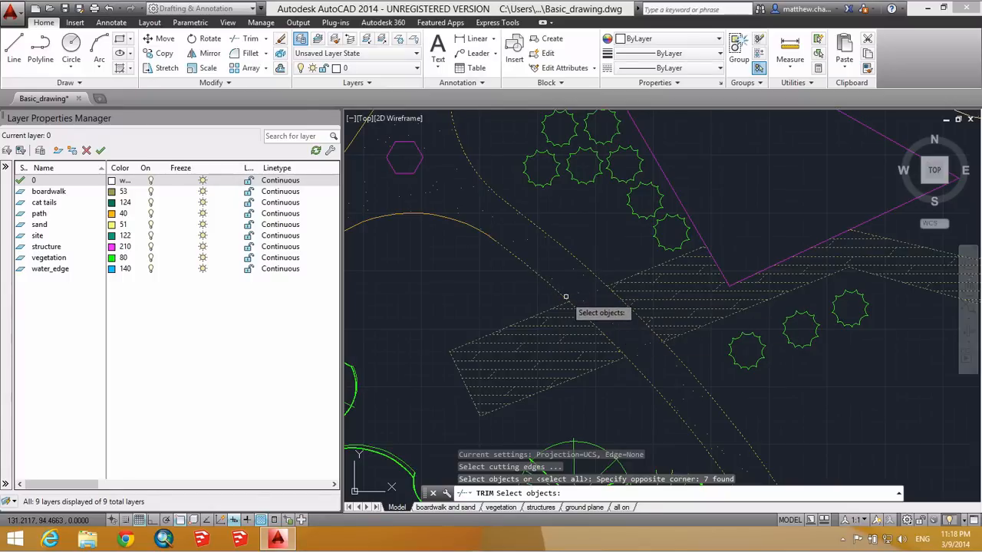
key("Return")
scroll(567, 299, "up", 5)
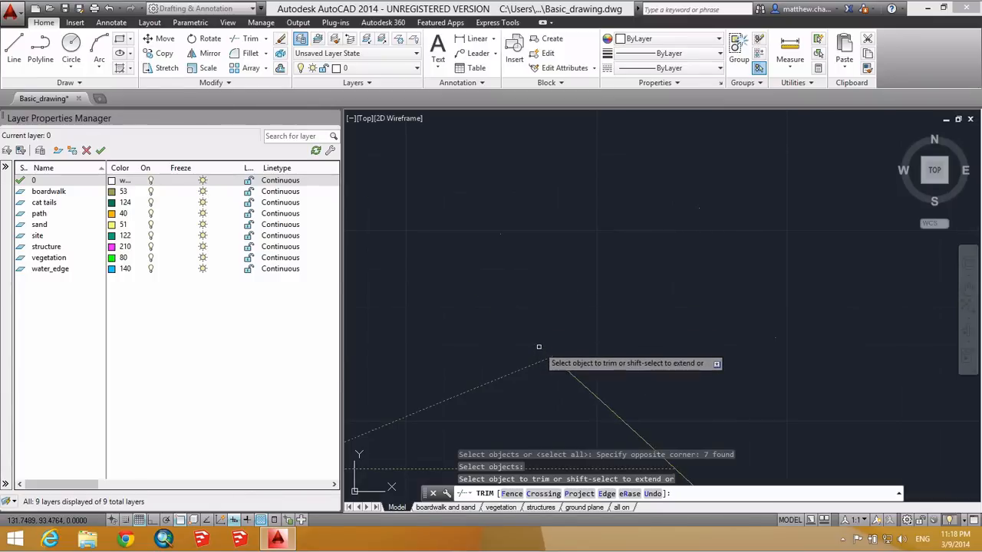
left_click(536, 344)
scroll(575, 342, "down", 3)
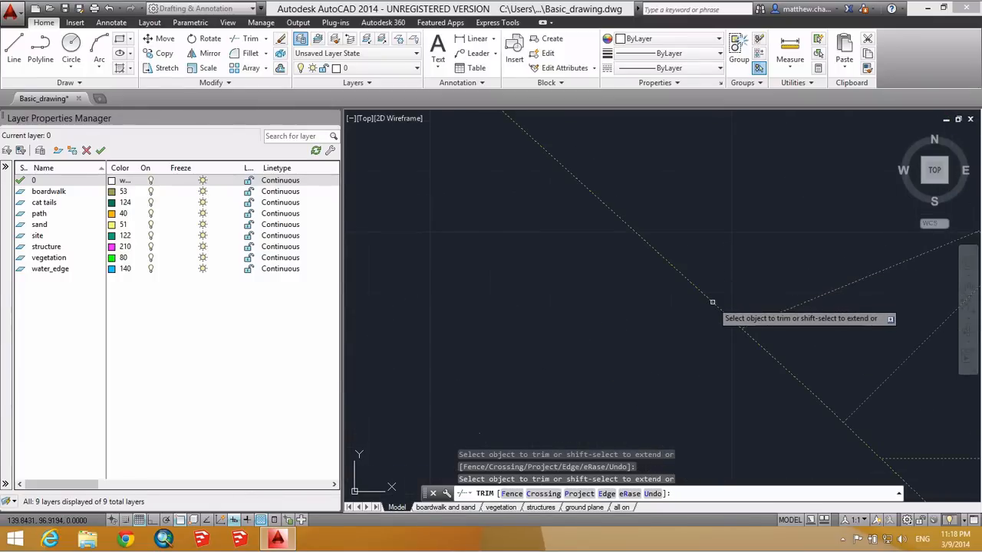
scroll(751, 336, "down", 4)
scroll(750, 336, "up", 6)
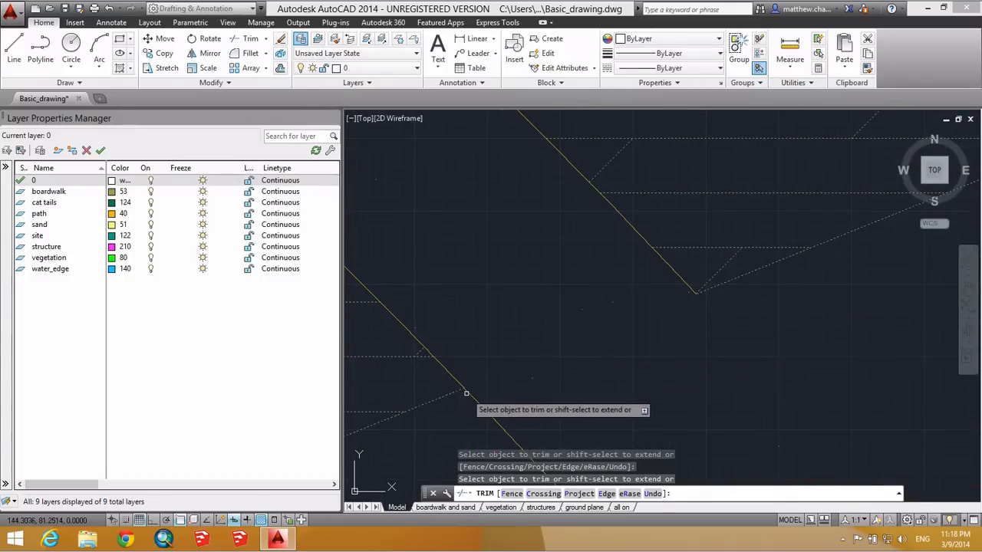
scroll(518, 363, "down", 3)
middle_click_drag(517, 324, 601, 290)
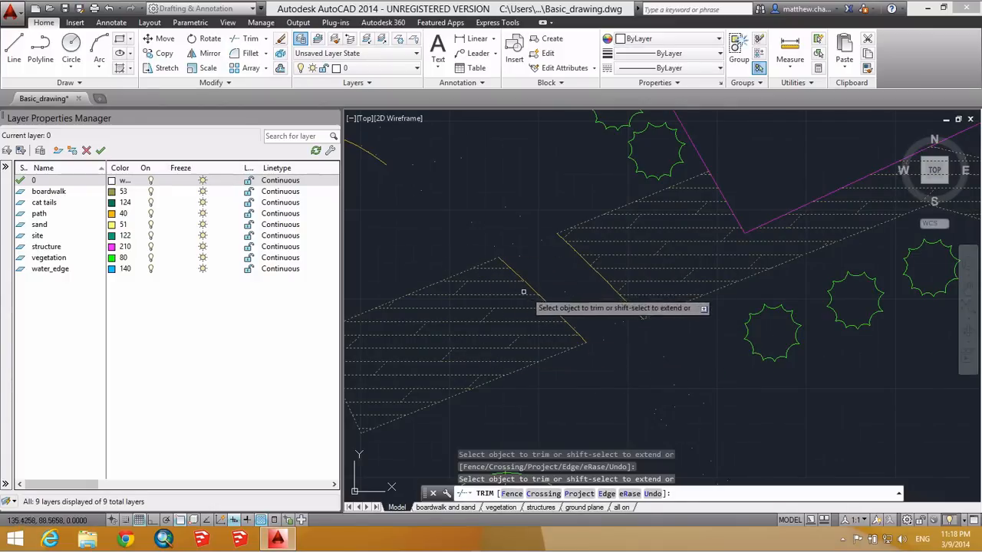
key("Escape")
key("Escape")
key("Escape")
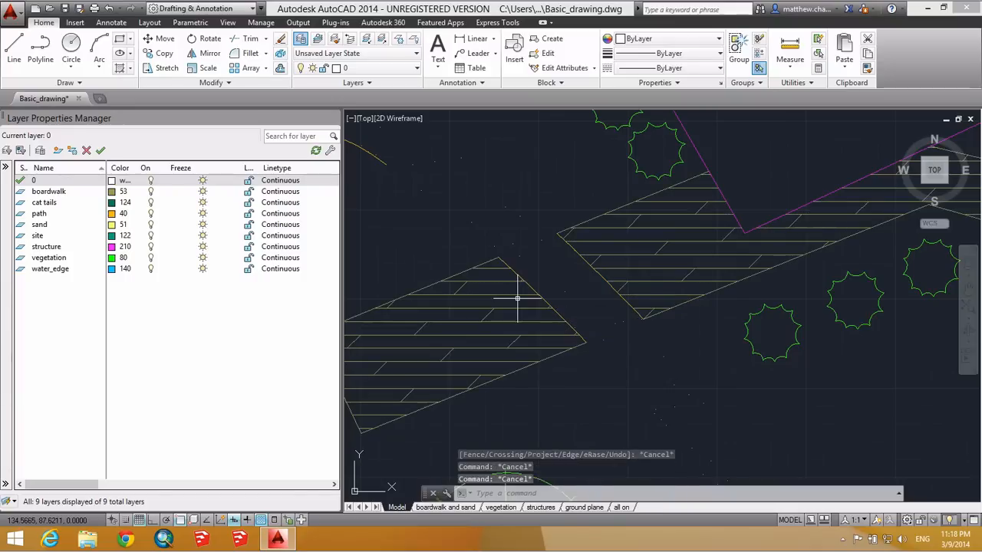
Step: Match the properties of the boardwalk outline onto the two remaining path edge segments
type("ma")
key("Return")
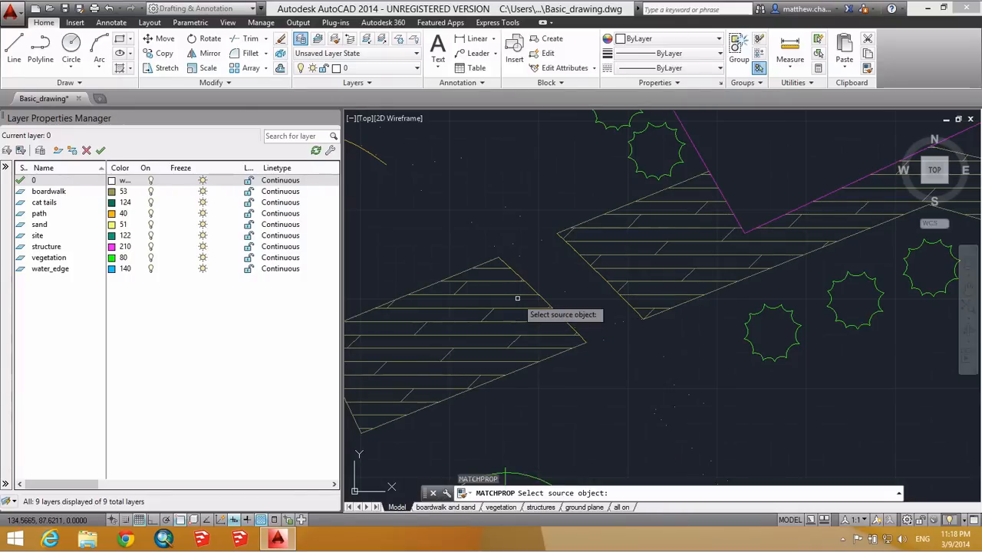
left_click(485, 263)
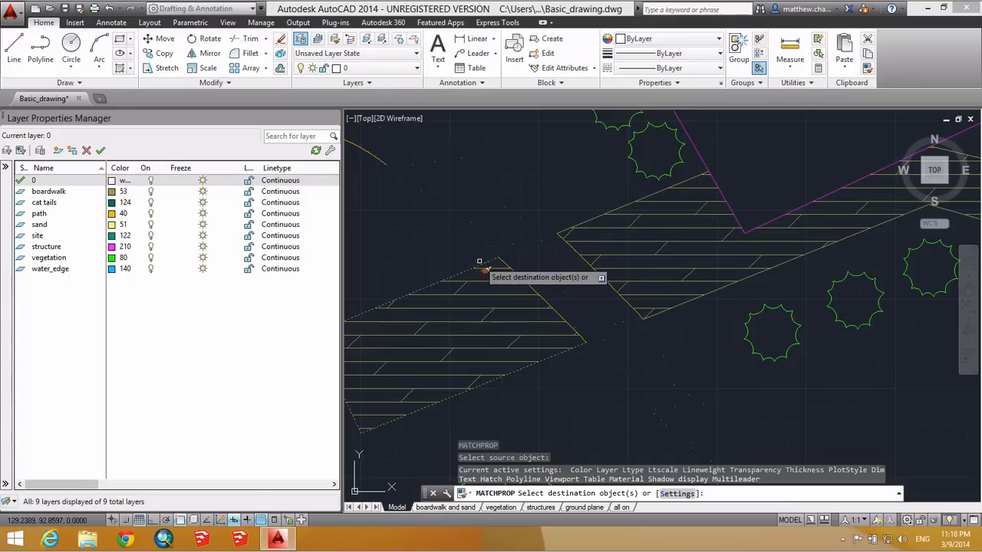
left_click(506, 264)
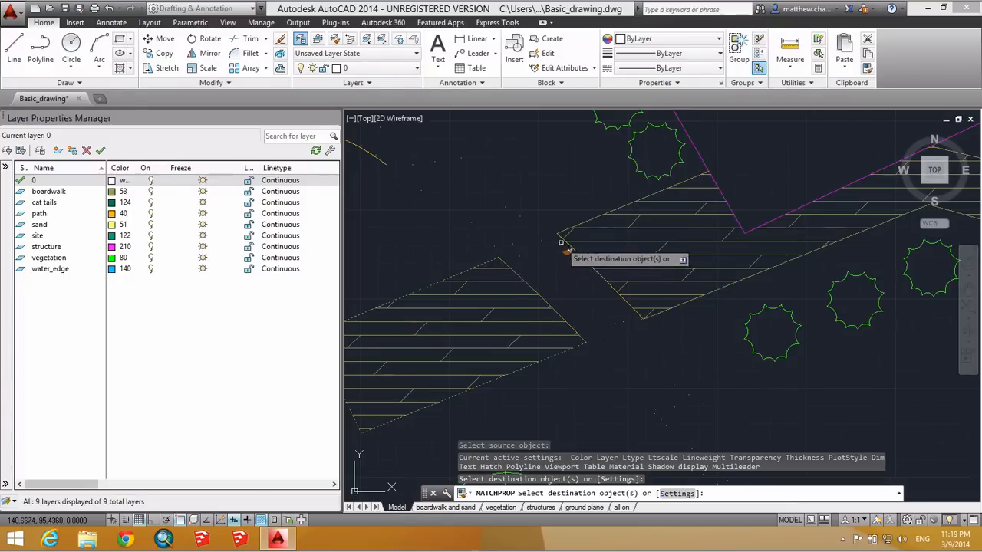
left_click(580, 258)
key("Escape")
key("Escape")
key("Escape")
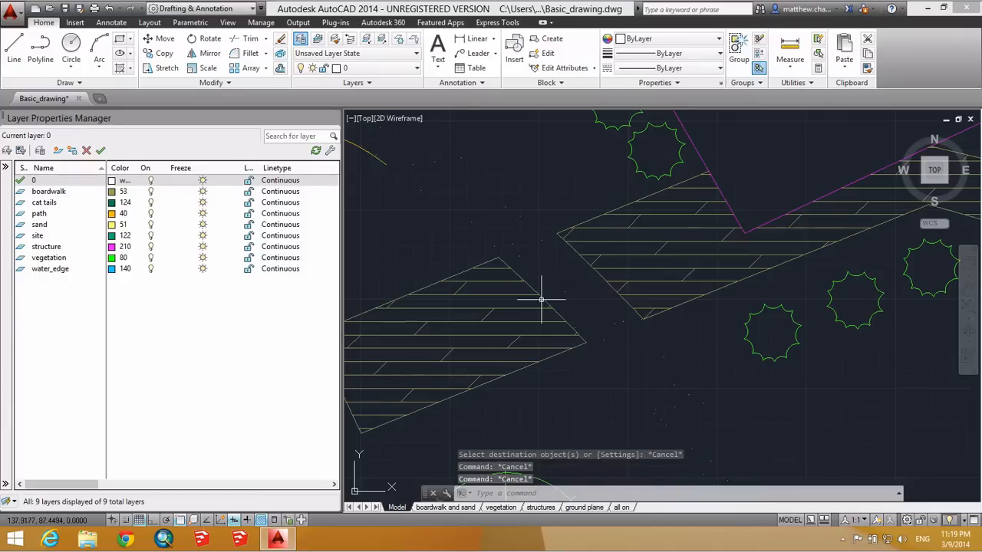
scroll(548, 300, "down", 3)
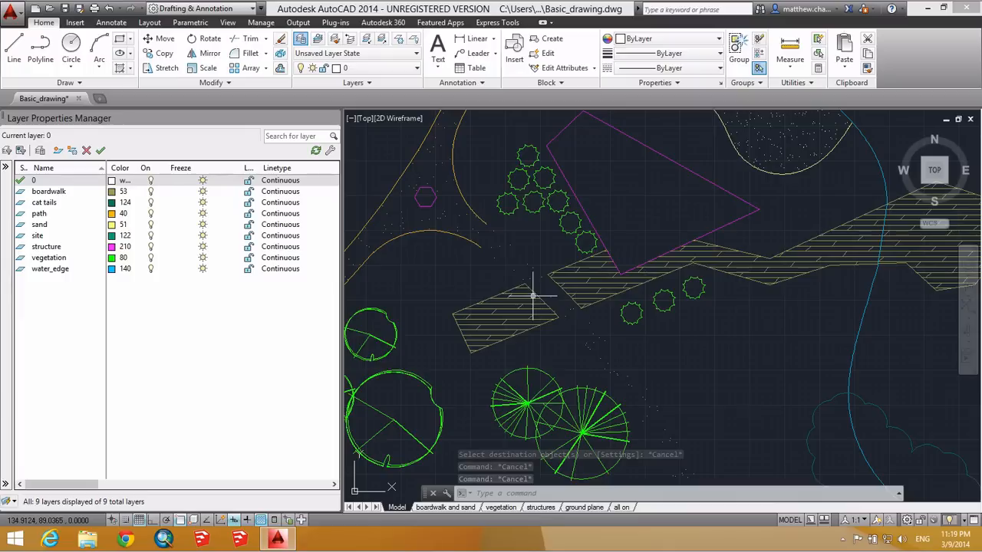
key("space")
key("space")
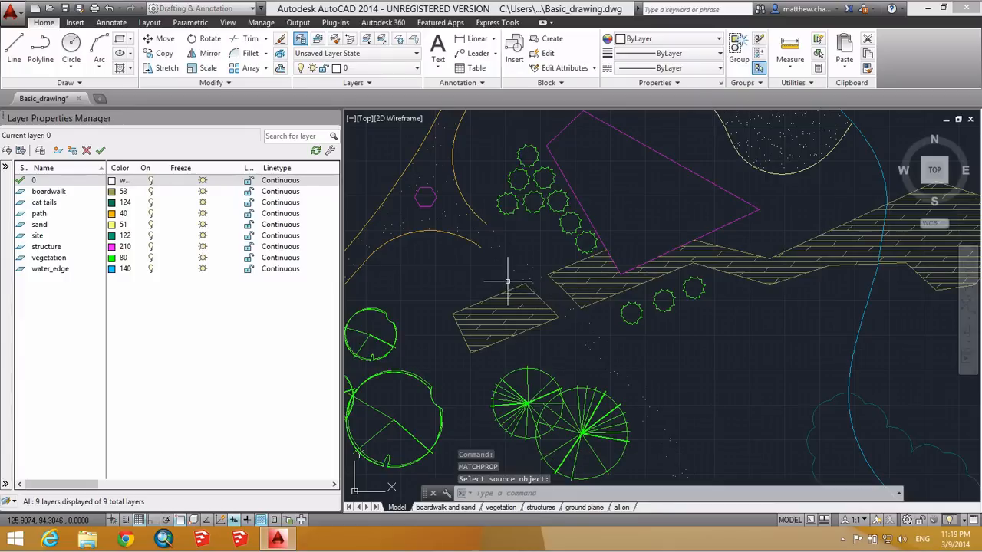
right_click(483, 283)
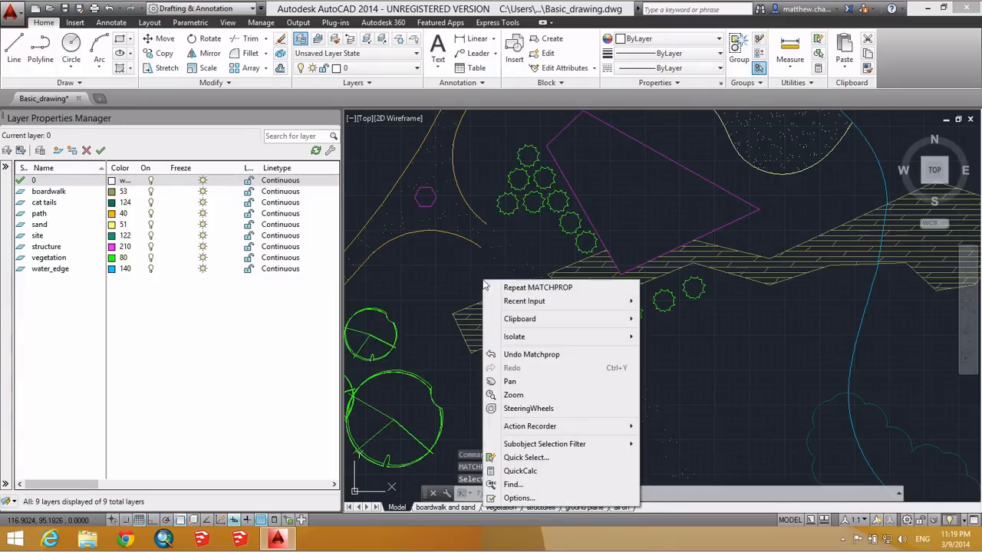
left_click(461, 283)
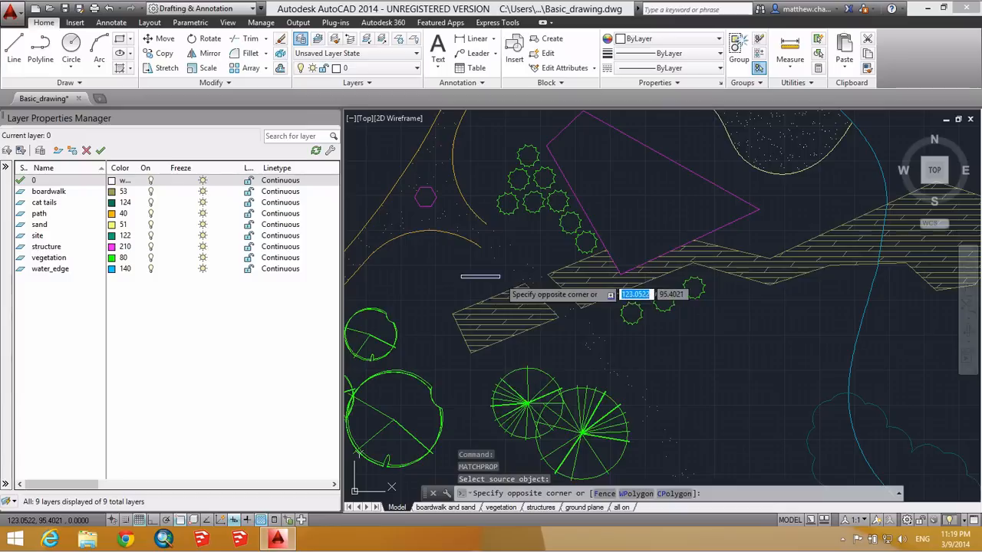
right_click(479, 278)
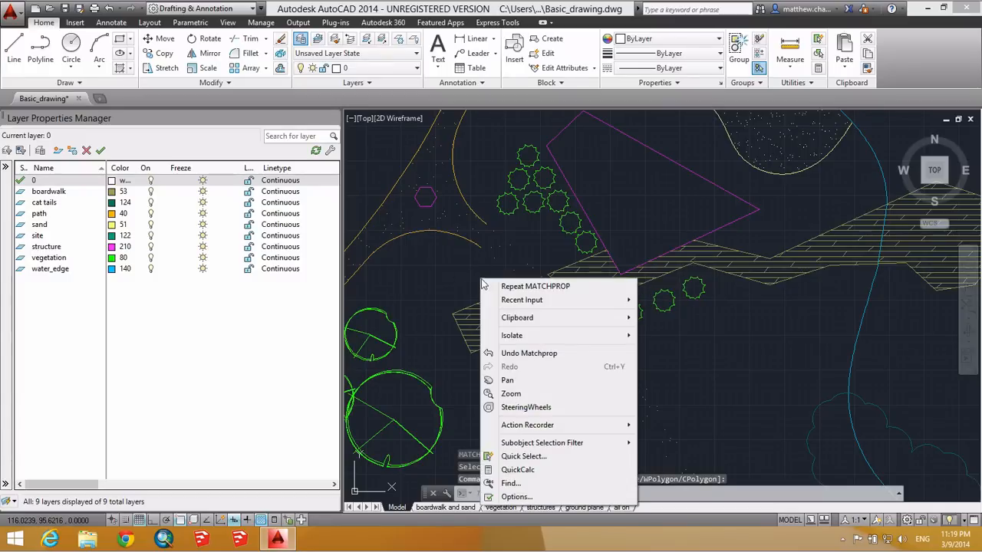
mouse_move(520, 318)
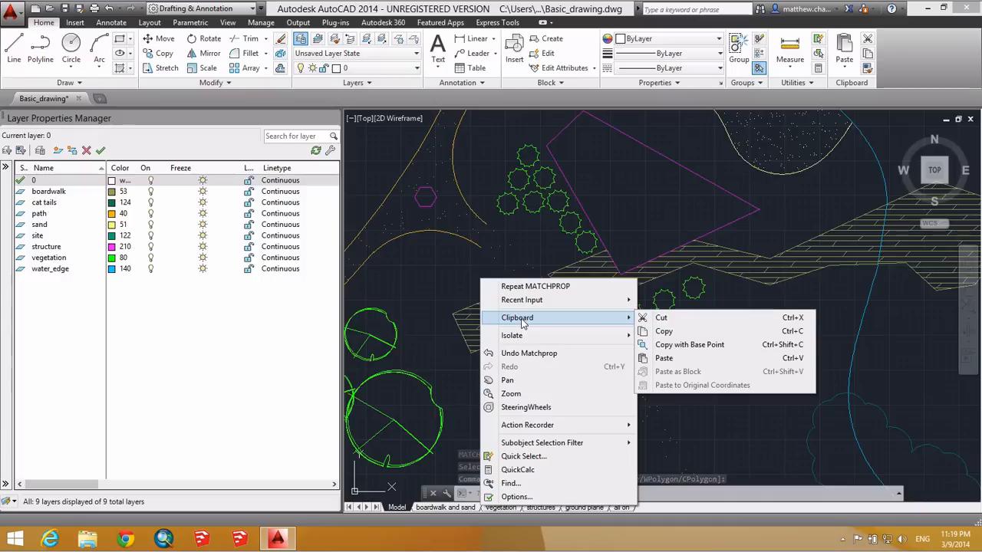
left_click(458, 281)
key("Escape")
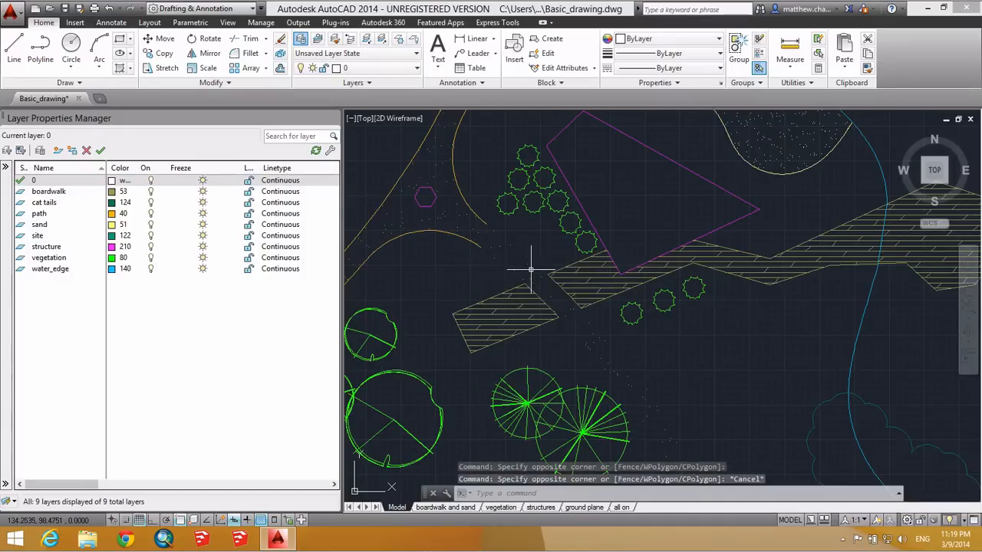
left_click(20, 13)
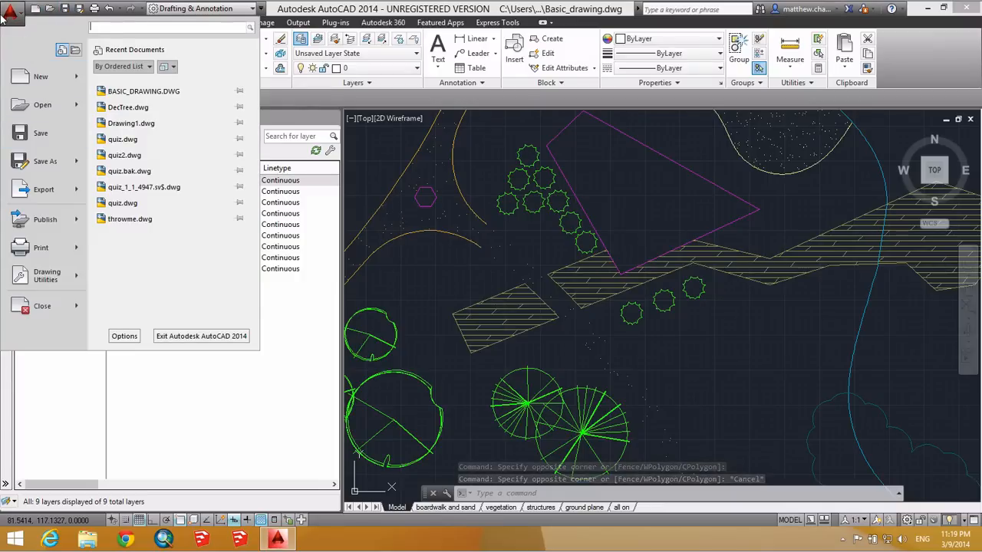
left_click(15, 13)
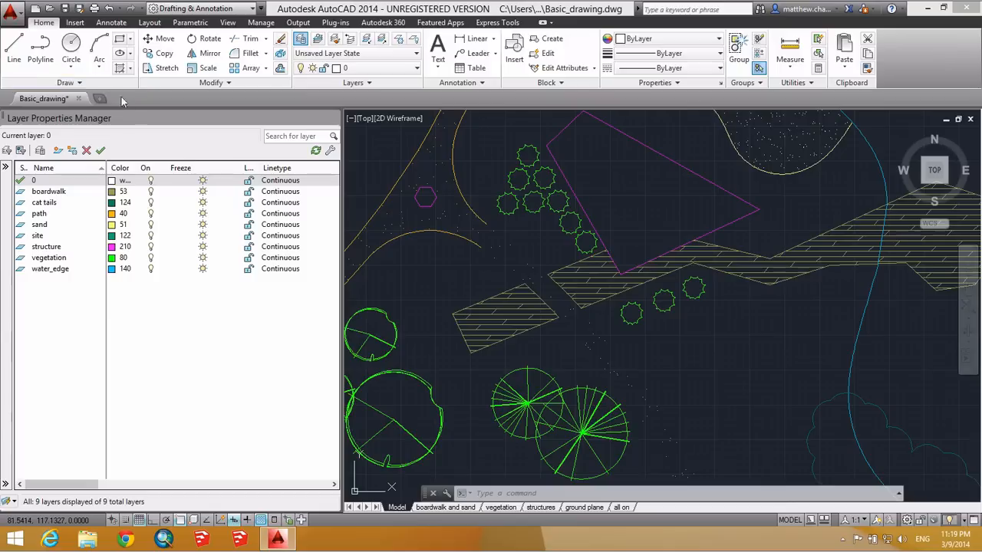
left_click(76, 23)
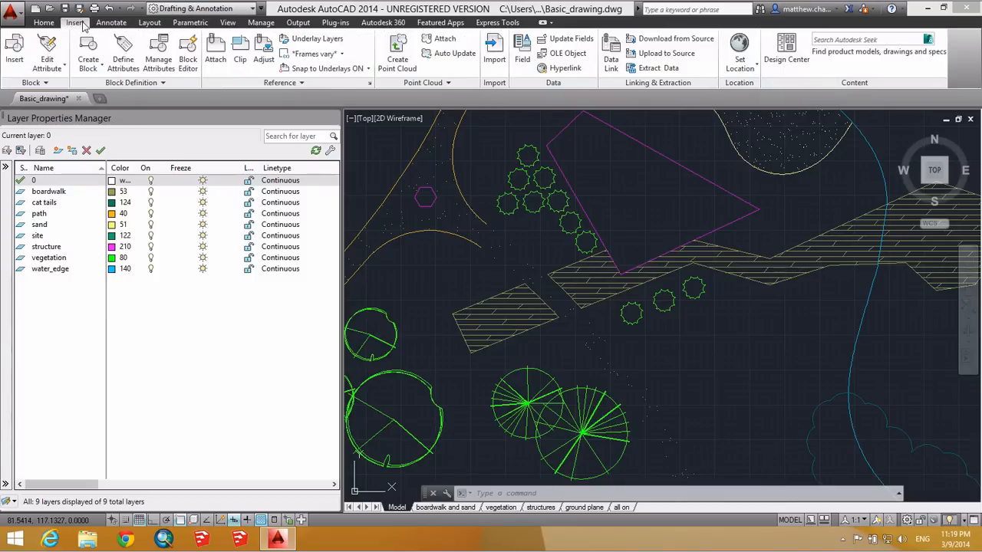
left_click(44, 22)
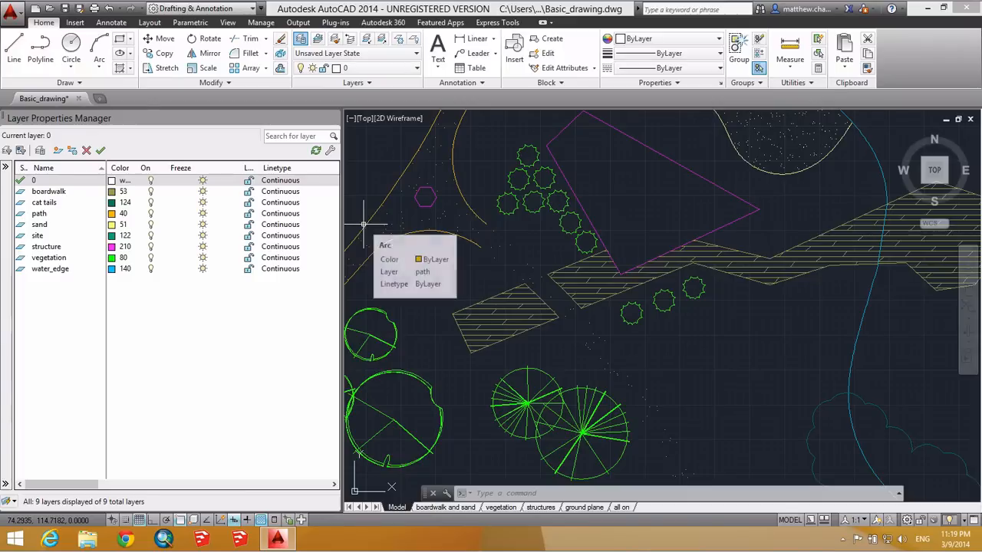
Step: Paste the copied path edges back into the drawing at the boardwalk's upper corner on the path
key("ctrl+v")
scroll(539, 283, "up", 8)
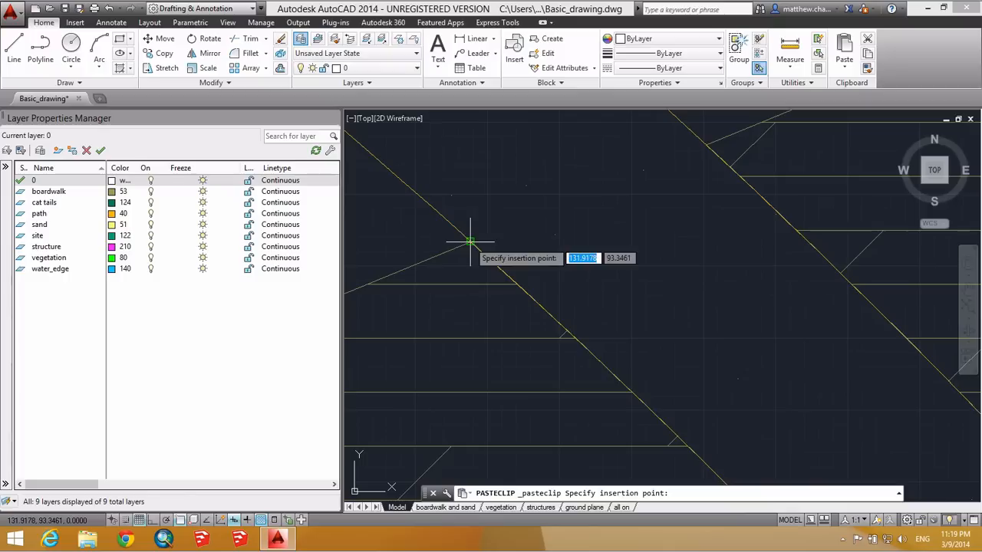
left_click(469, 243)
scroll(491, 249, "down", 5)
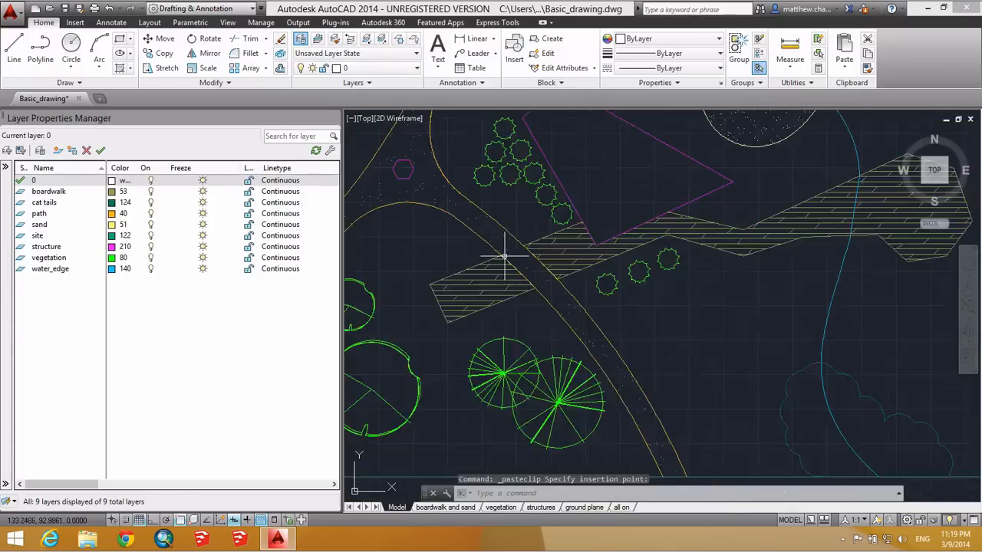
Step: Copy the water edge spline beside the sand to the clipboard, using the sand outline's upper corner on the water edge as base point
scroll(575, 268, "down", 2)
middle_click_drag(697, 254, 627, 326)
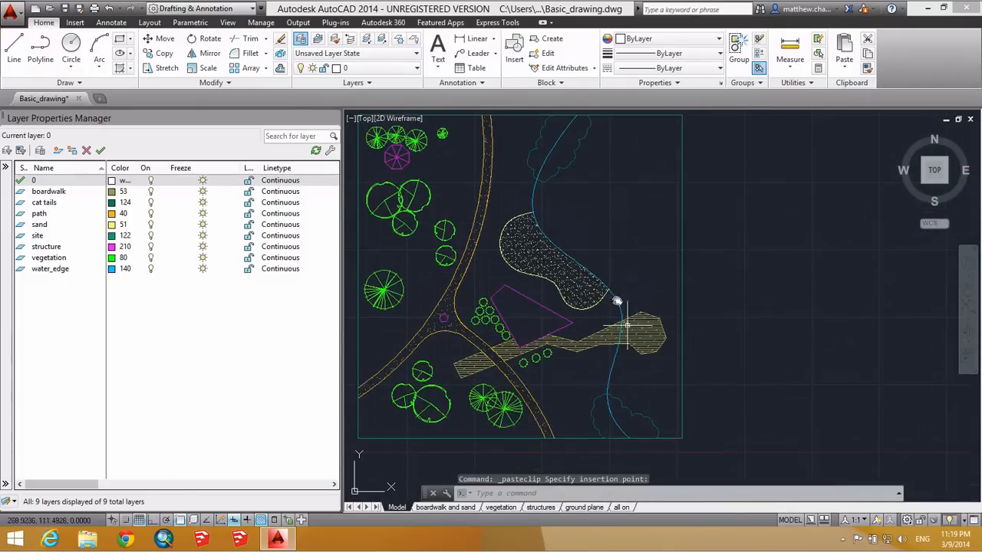
left_click(535, 201)
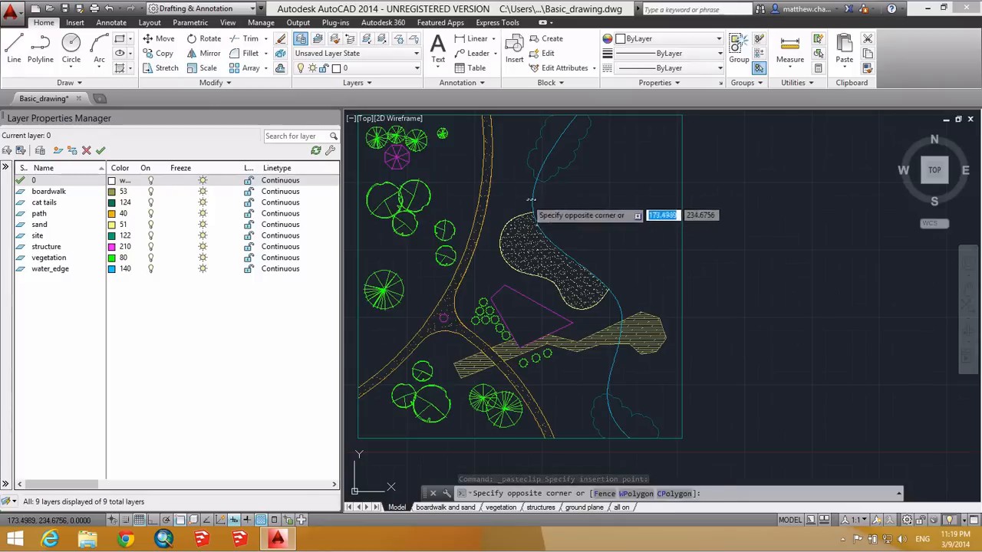
left_click(527, 200)
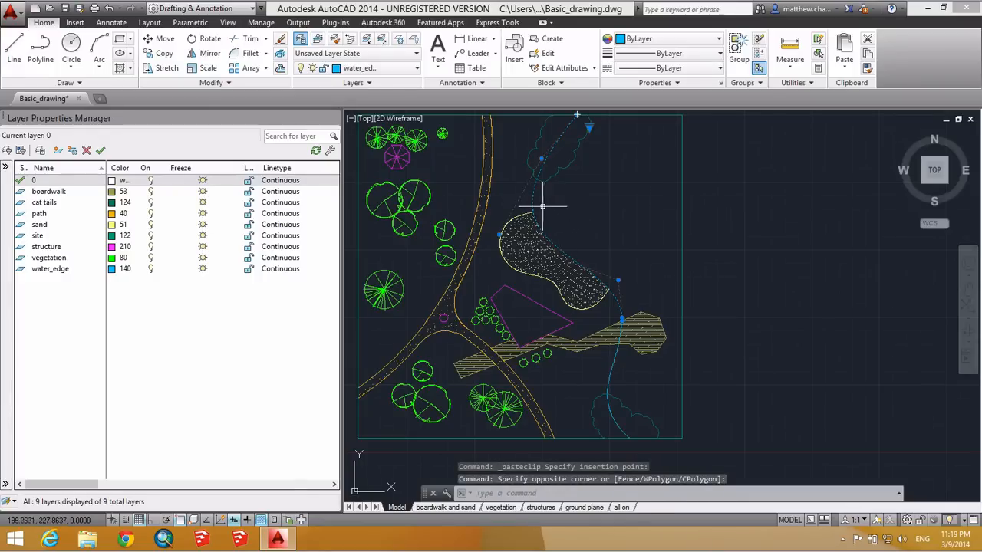
right_click(533, 202)
mouse_move(652, 260)
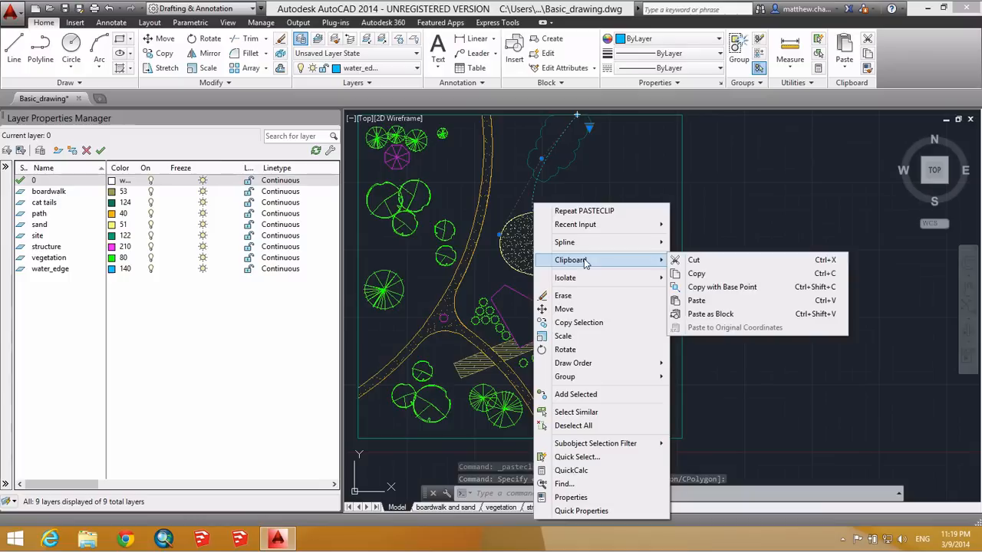
left_click(705, 287)
scroll(595, 254, "up", 6)
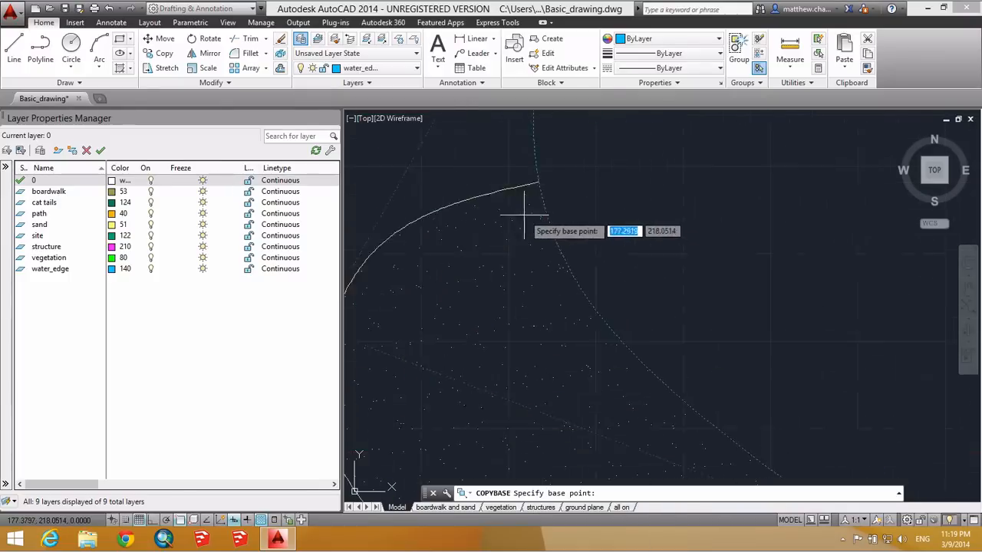
left_click(549, 166)
left_click(551, 171)
scroll(565, 165, "down", 5)
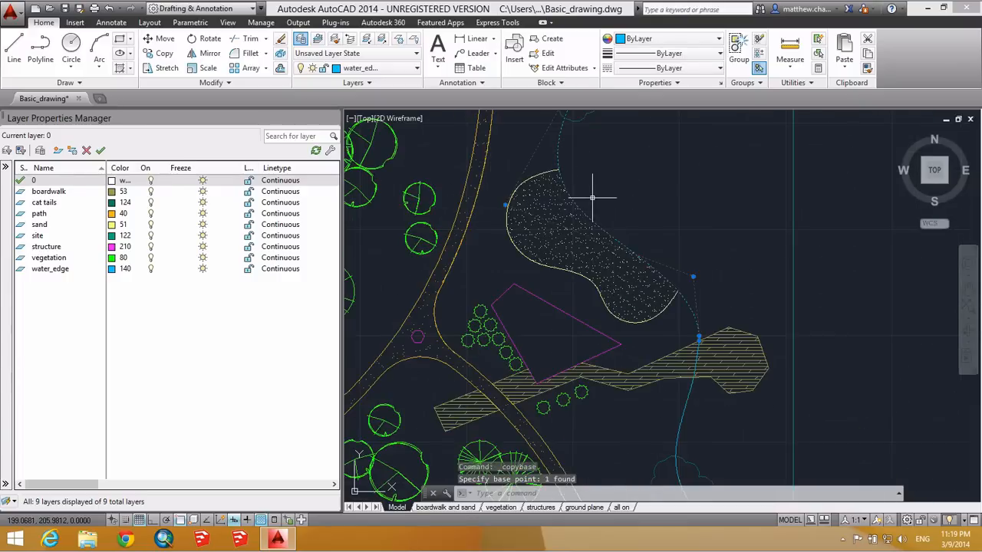
key("Escape")
key("Escape")
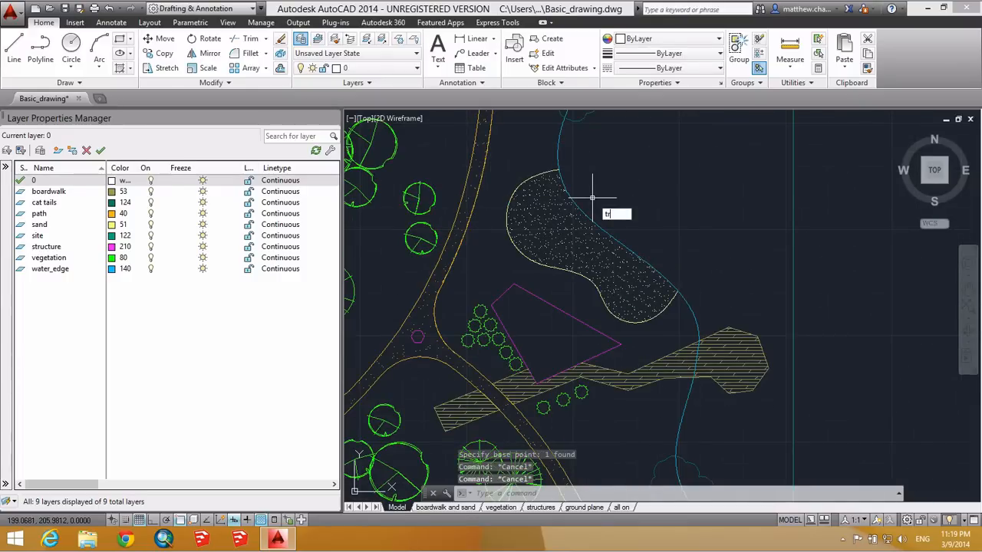
Step: Trim the water edge spline at the sand outline on both sides so only the segment bordering the sand remains
key("Return")
left_click(786, 306)
left_click(485, 145)
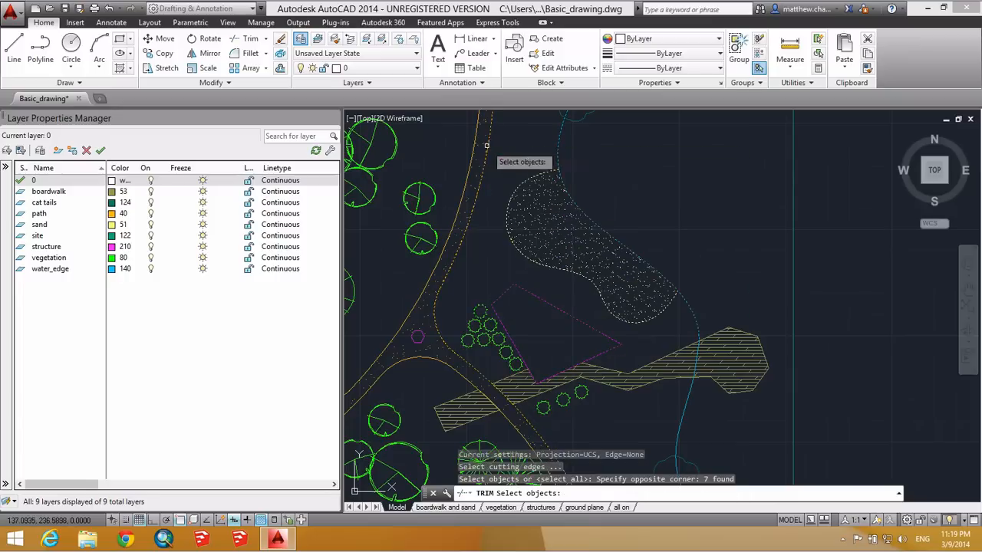
key("Return")
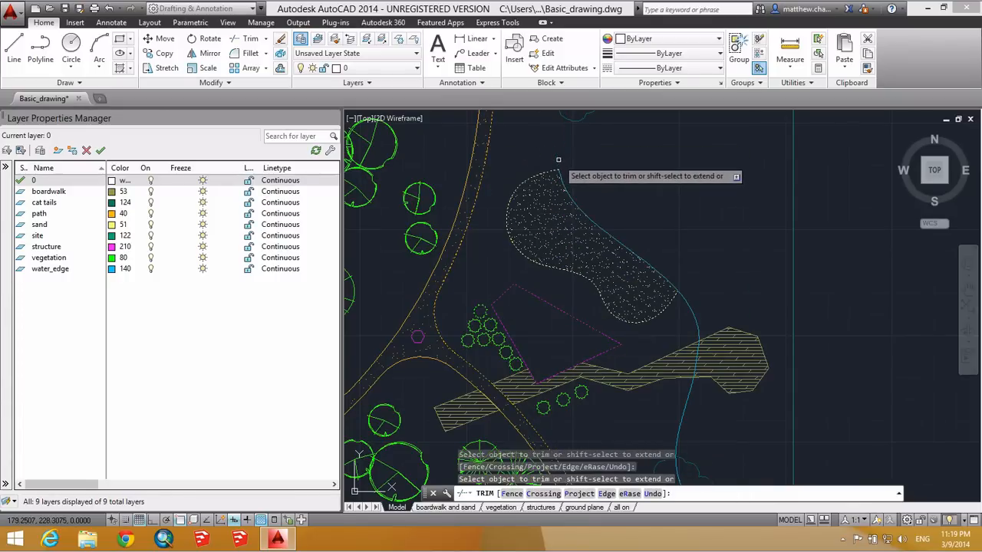
left_click(684, 299)
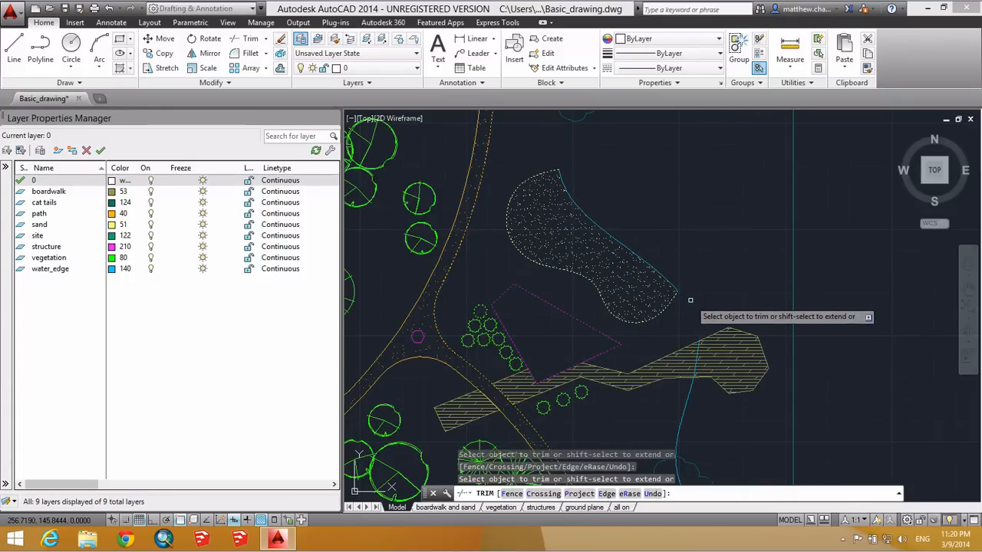
key("Escape")
Step: Match the properties of the sand outline onto the remaining water edge segment
key("Return")
scroll(660, 300, "up", 10)
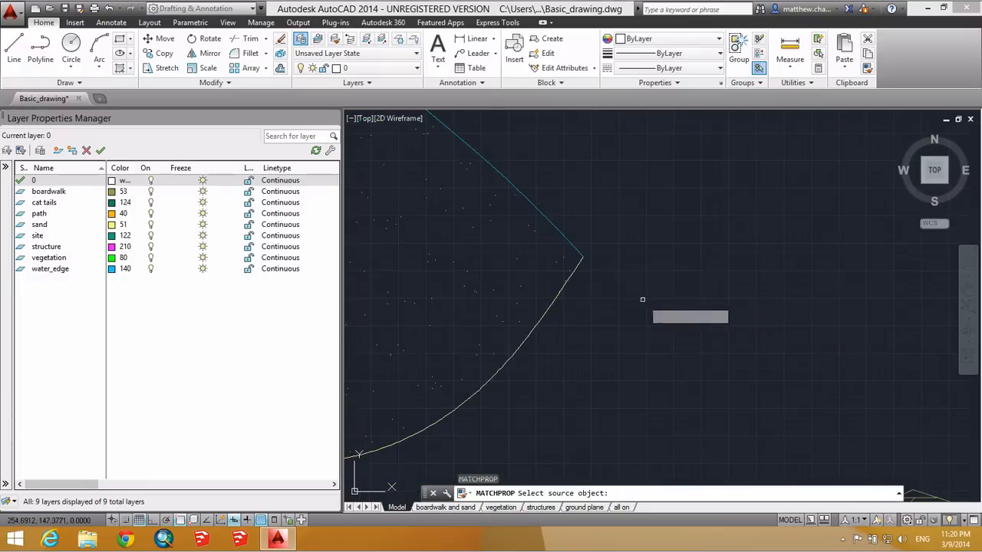
left_click(553, 300)
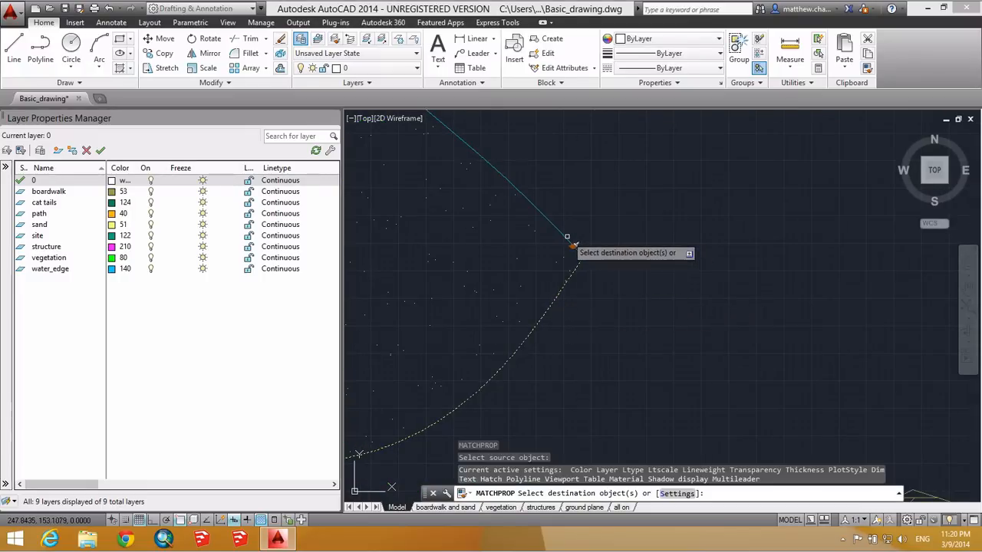
scroll(591, 272, "down", 8)
key("Escape")
Step: Paste the copied water edge spline back into the drawing at the sand outline's upper corner
scroll(569, 247, "up", 7)
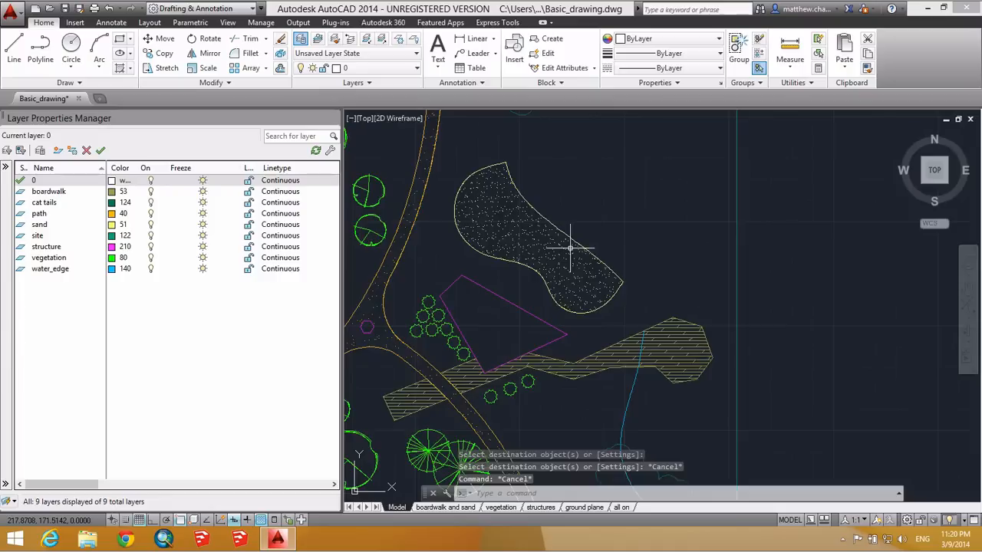
key("ctrl+v")
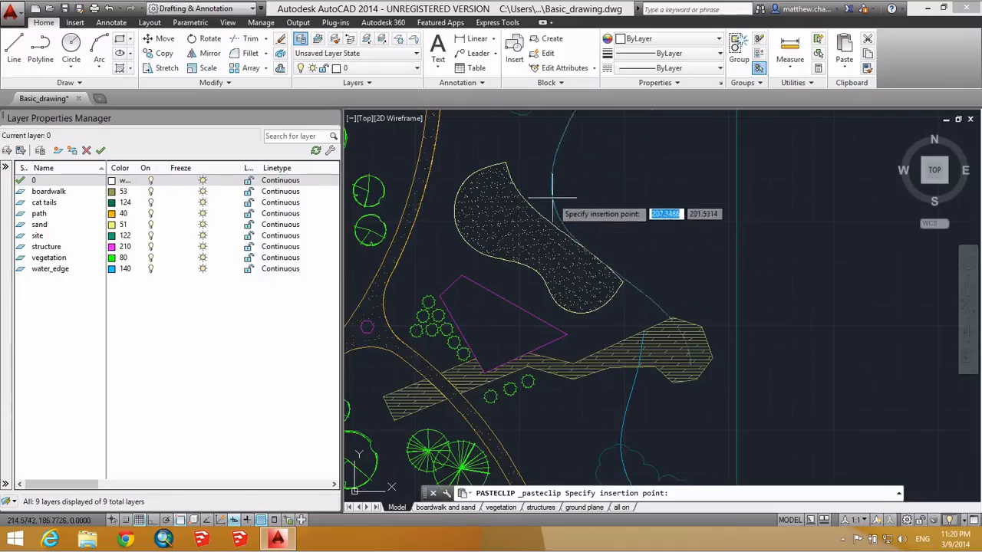
scroll(525, 180, "up", 8)
scroll(585, 224, "down", 7)
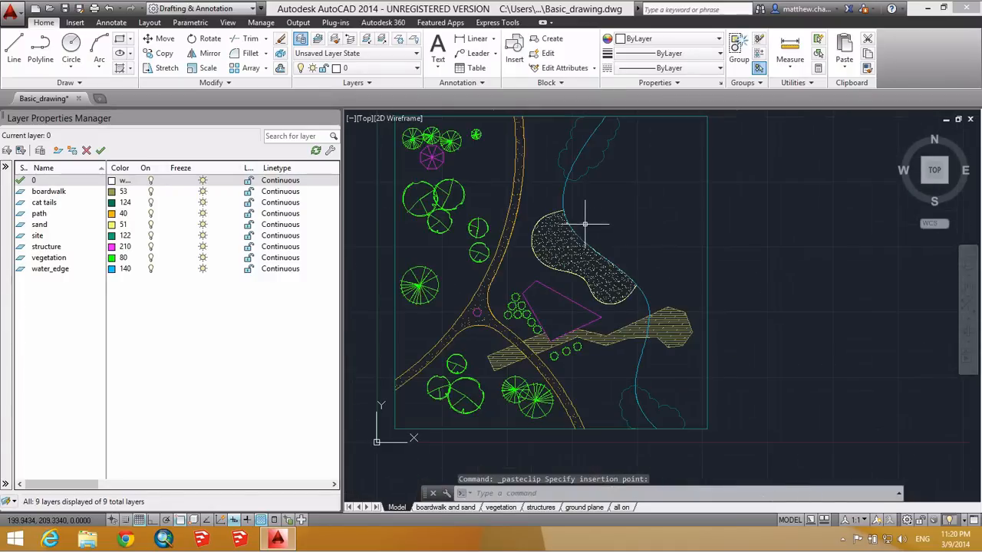
Step: Examine the pasted edges where they overlap the sand and boardwalk outlines, and regenerate the model display
scroll(606, 234, "up", 10)
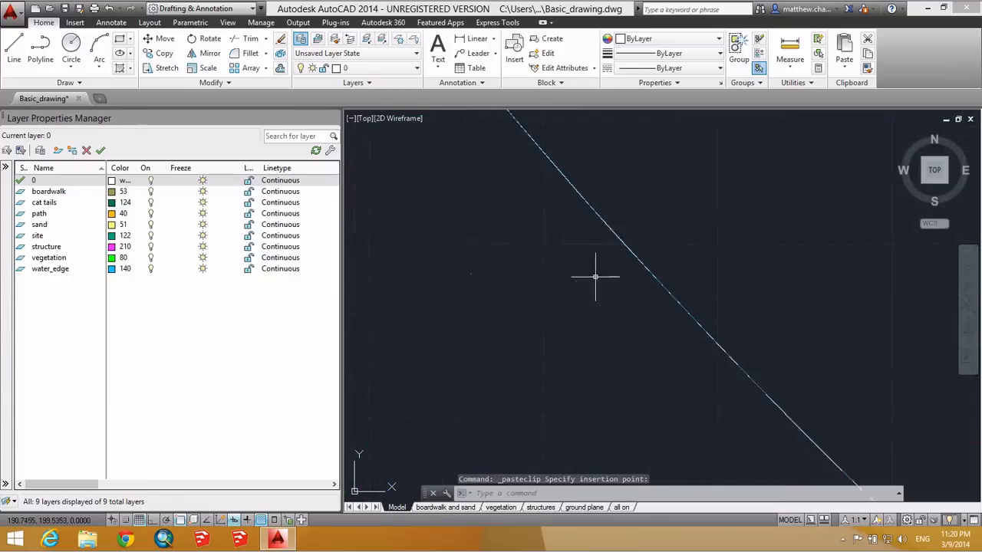
scroll(651, 242, "down", 10)
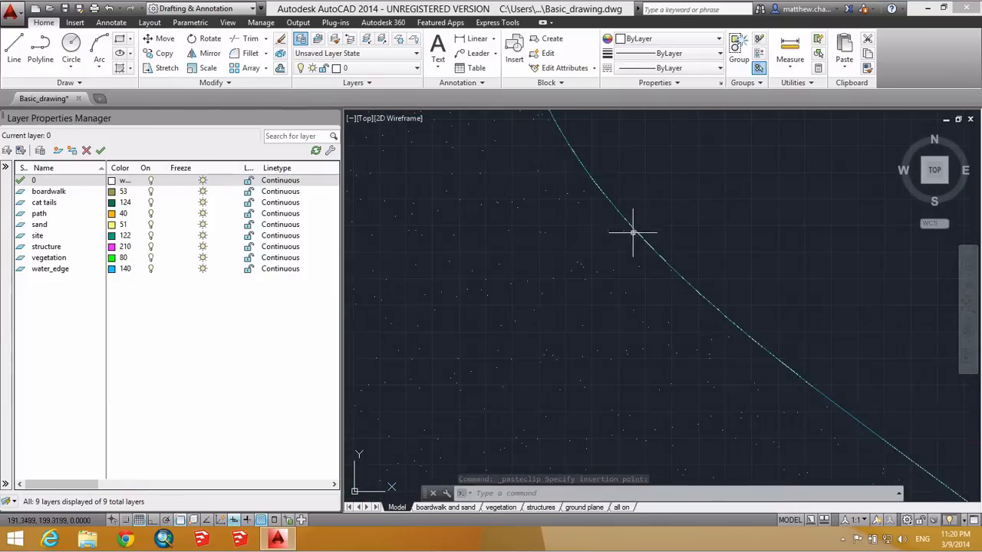
scroll(598, 269, "up", 2)
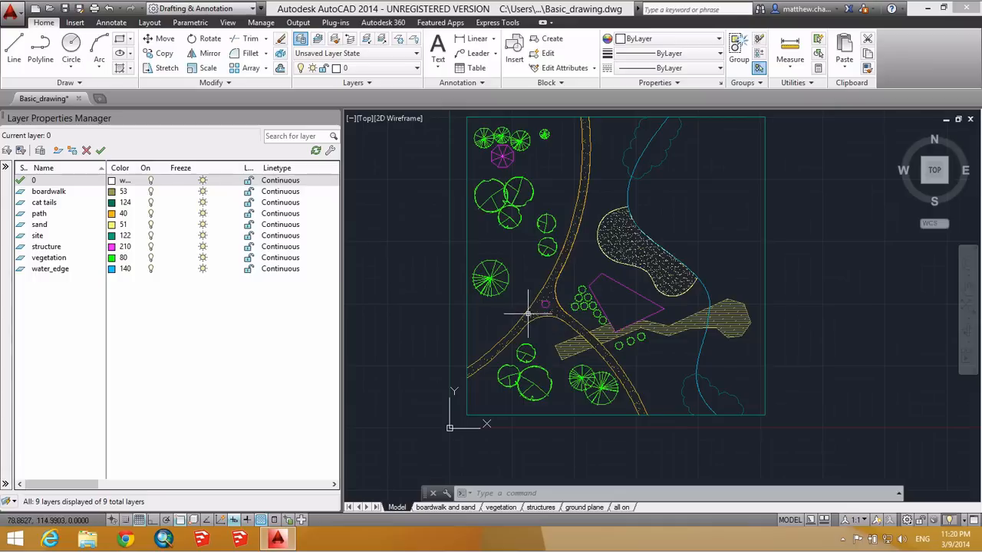
scroll(581, 340, "up", 8)
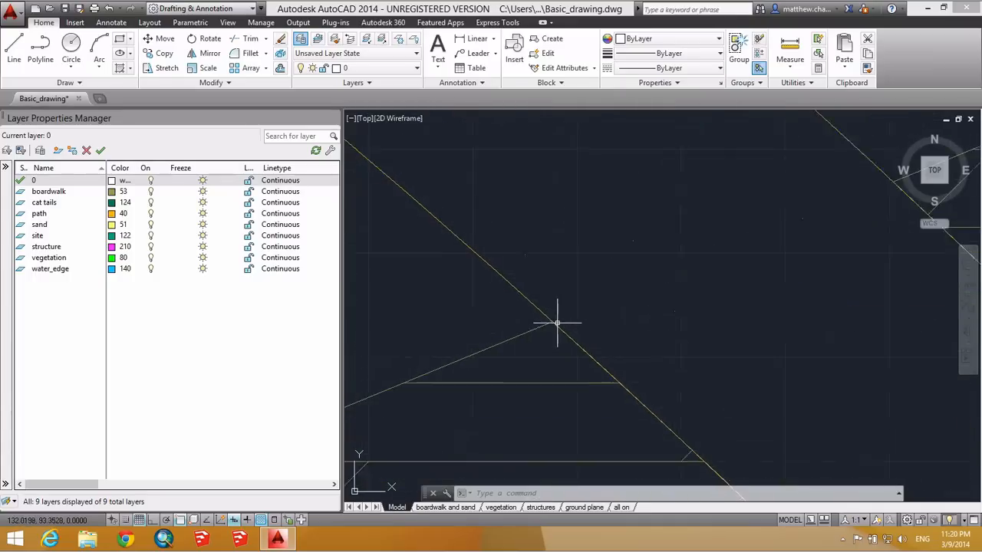
scroll(527, 290, "down", 7)
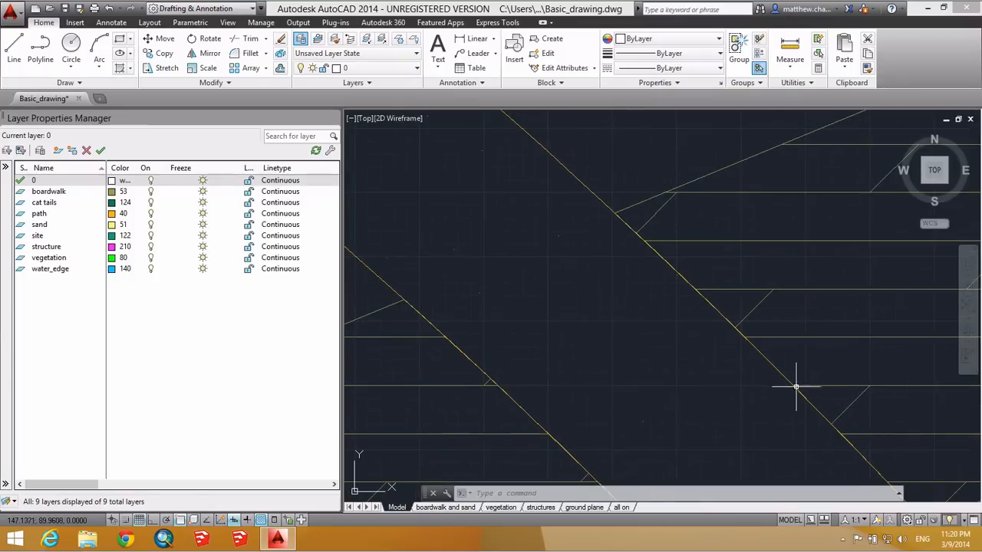
scroll(729, 332, "up", 3)
scroll(727, 328, "down", 3)
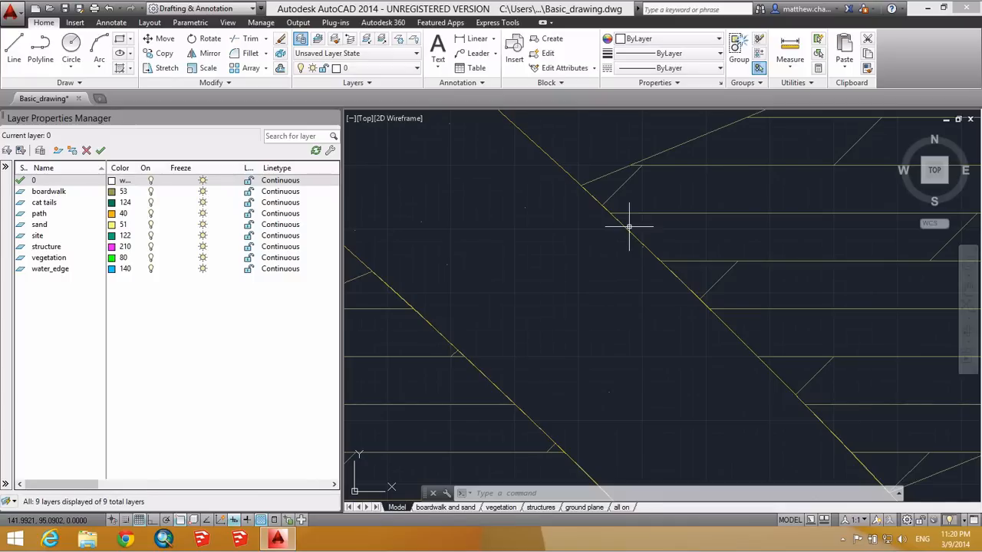
type("r")
key("Return")
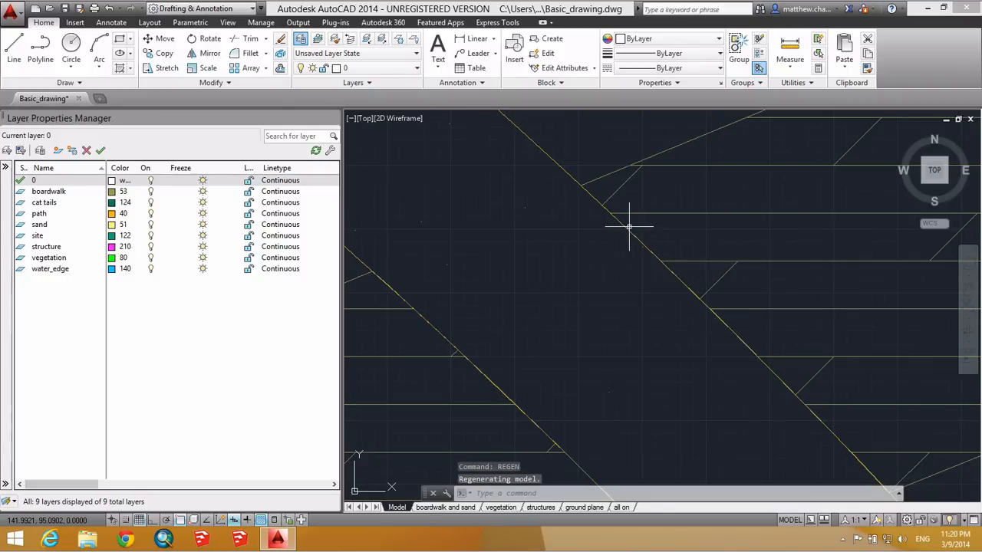
Step: Inspect the boardwalk and sand layout for missing edges in the sand and boardwalk outlines
scroll(625, 228, "down", 6)
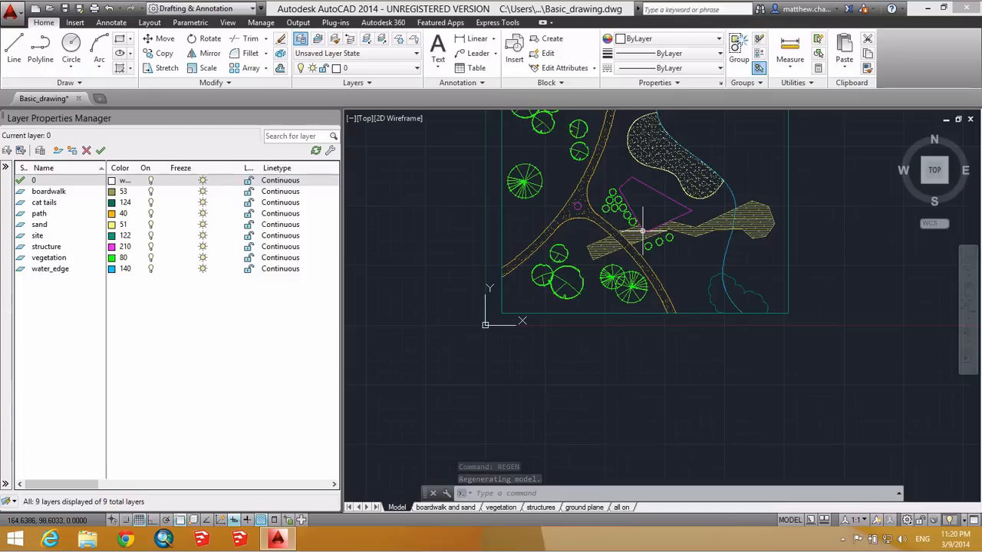
mouse_move(658, 234)
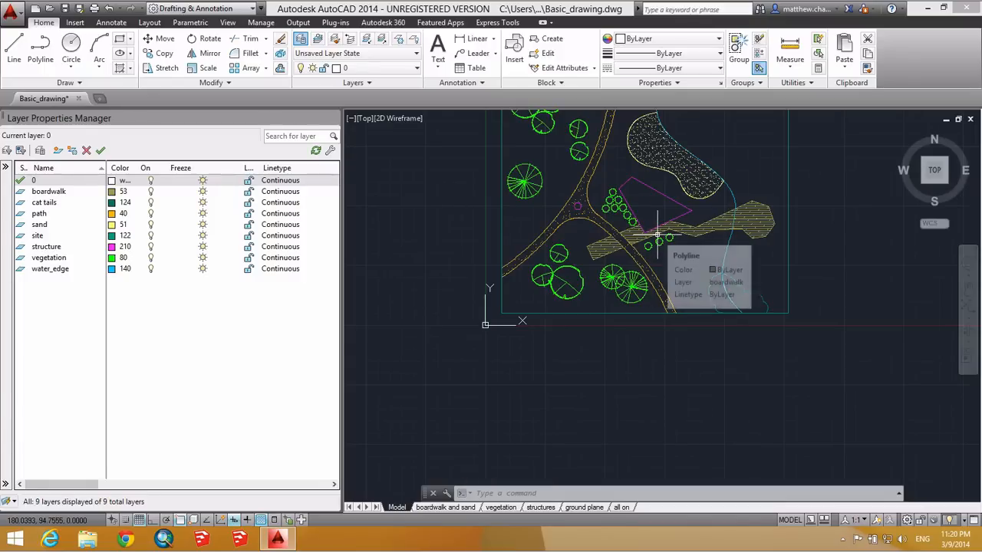
middle_click_drag(660, 222, 574, 328)
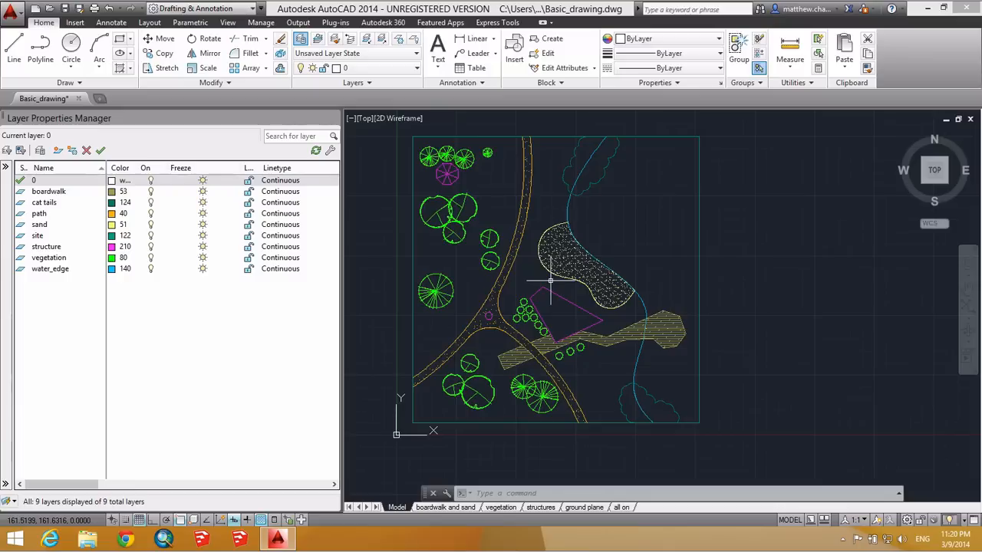
left_click(445, 506)
scroll(460, 384, "down", 2)
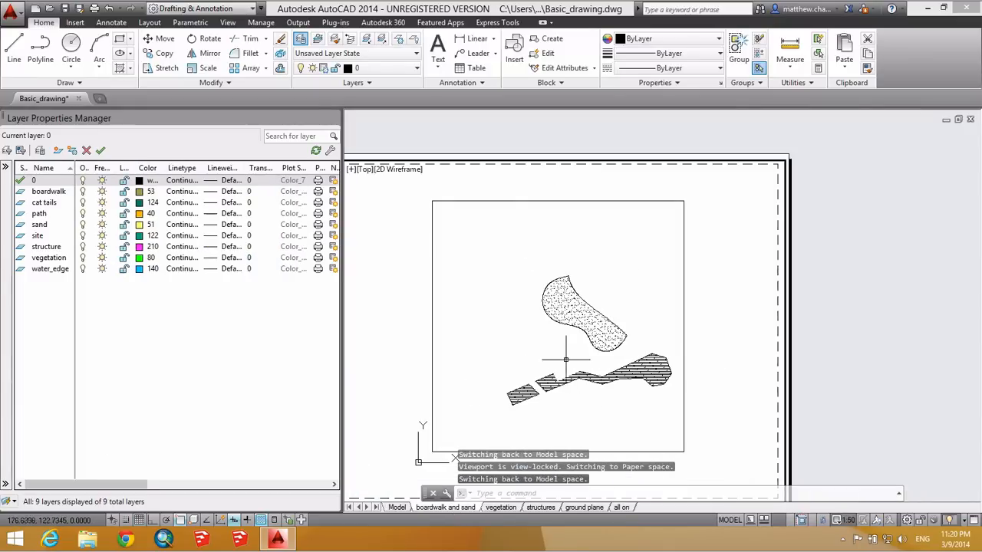
scroll(565, 376, "up", 2)
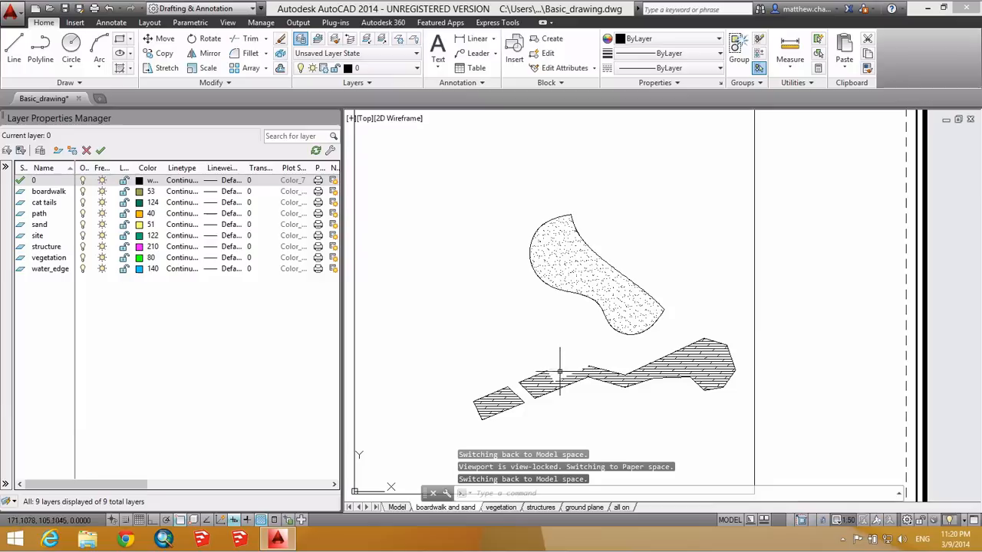
Step: Return to model space at the structure's lower corner and make boardwalk the current layer
left_click(397, 509)
scroll(547, 332, "up", 6)
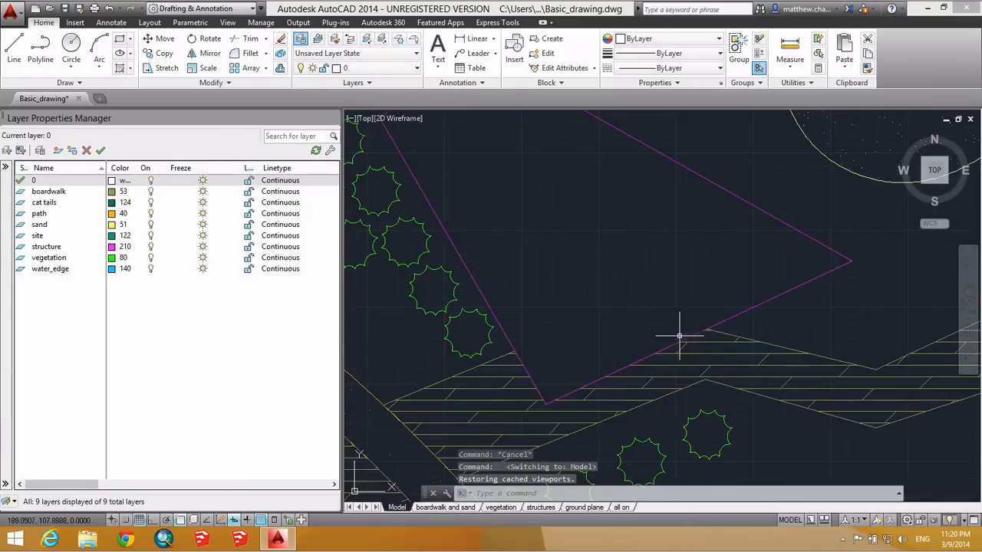
scroll(580, 307, "up", 2)
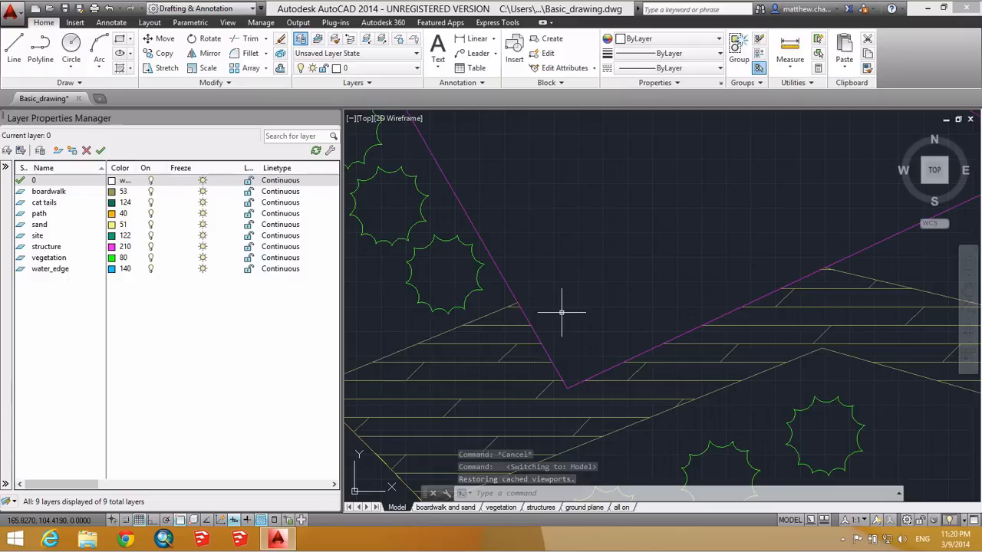
double_click(21, 191)
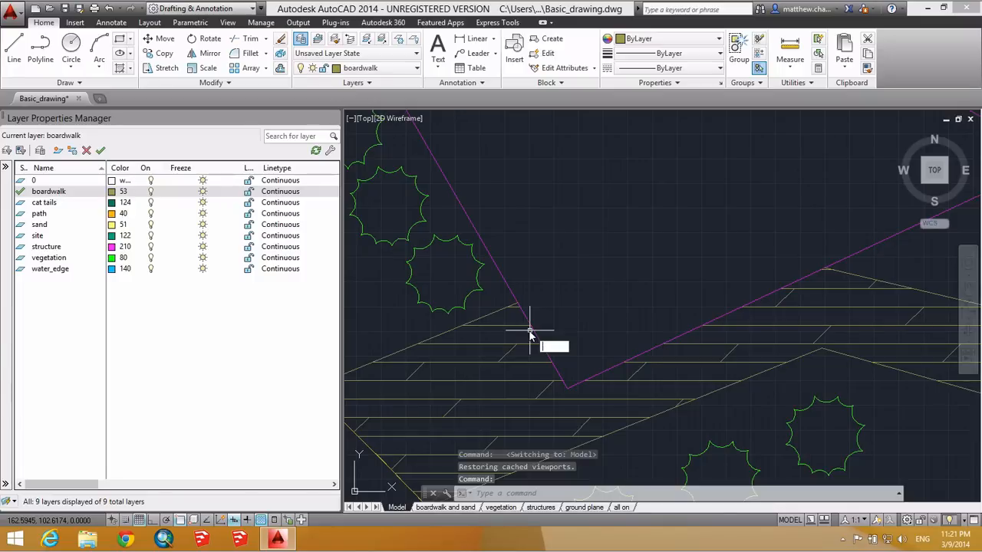
Step: Draw a polyline along the structure's two edges, from the boardwalk's upper edge through the structure's corner to where the boardwalk edge resumes
type("ne")
key("Return")
scroll(522, 307, "up", 2)
left_click(520, 290)
scroll(592, 314, "down", 4)
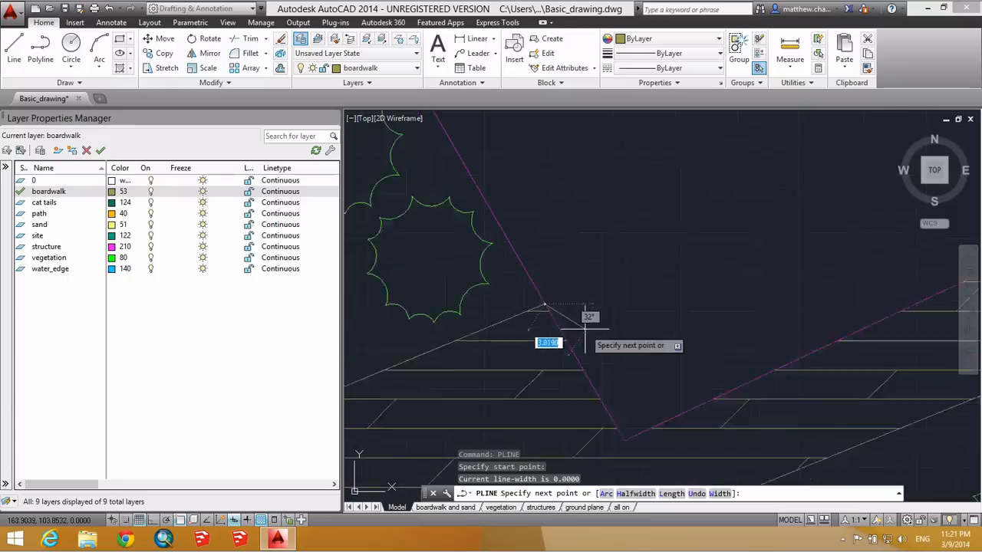
scroll(629, 333, "up", 4)
left_click(597, 367)
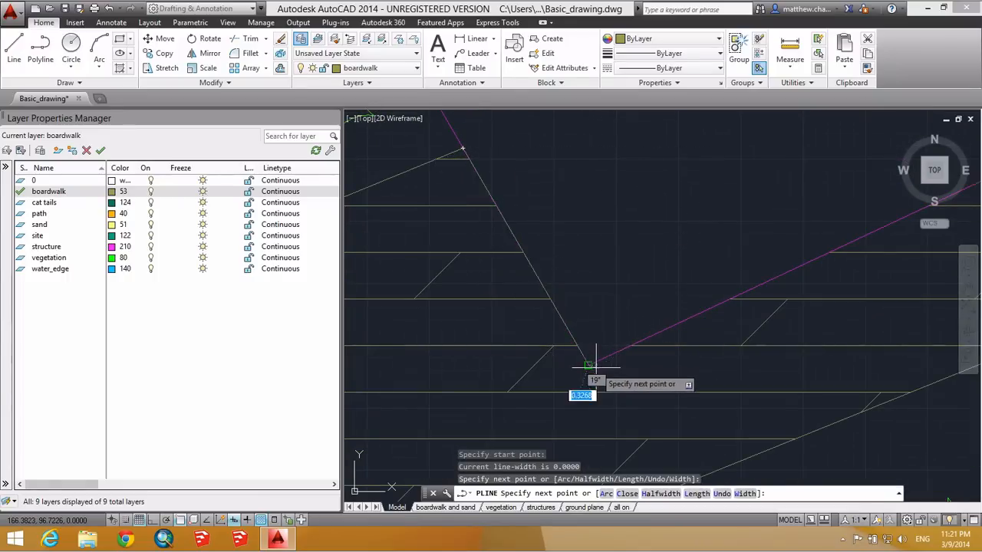
scroll(723, 307, "down", 3)
scroll(765, 257, "up", 3)
scroll(699, 208, "up", 4)
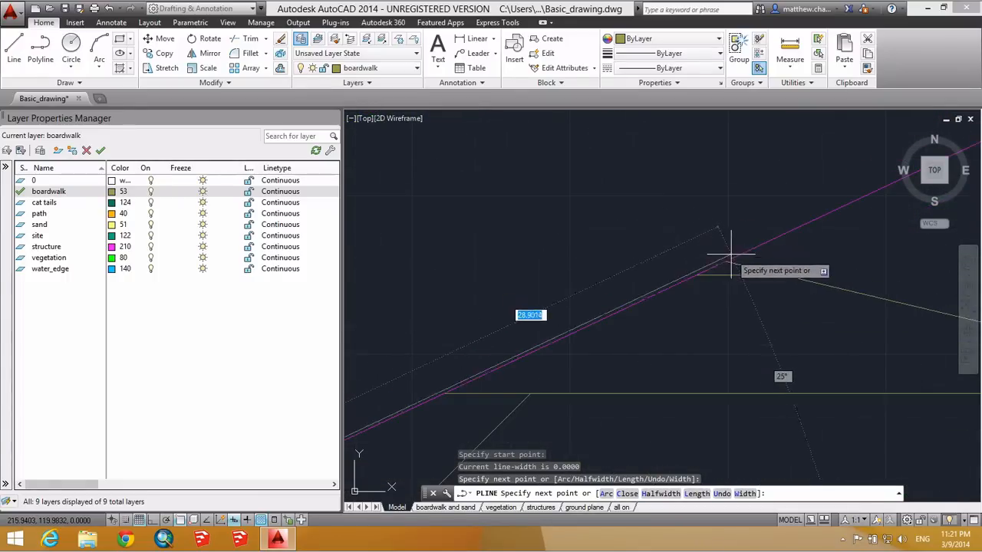
left_click(726, 264)
scroll(724, 305, "down", 4)
key("Escape")
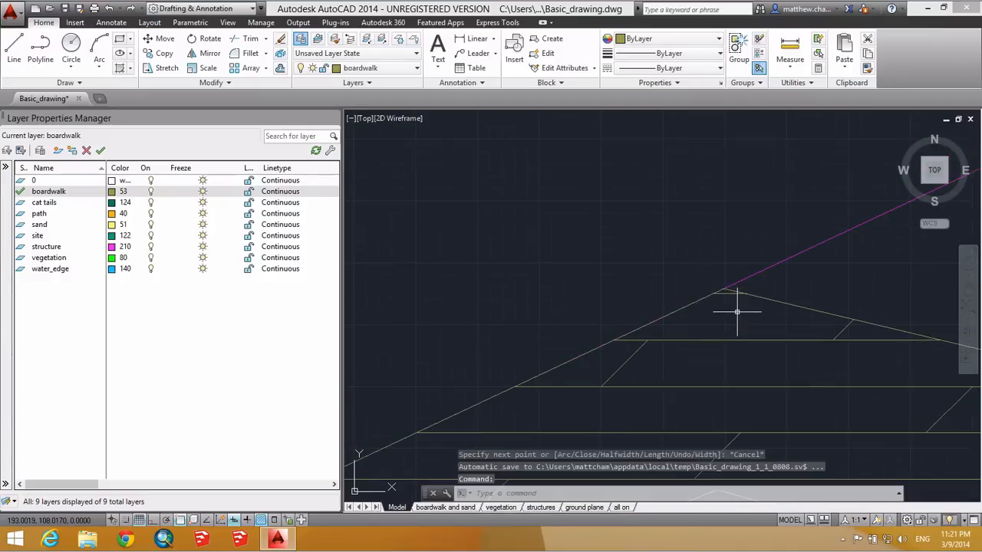
Step: Review the boardwalk and sand, vegetation, structures, ground plane and all on layouts
scroll(748, 322, "down", 4)
left_click(469, 509)
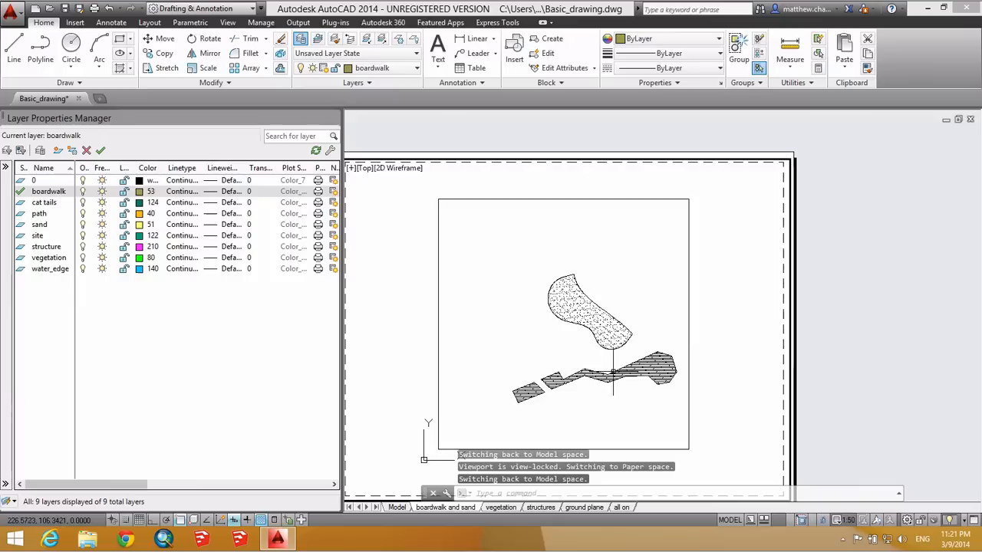
left_click(512, 509)
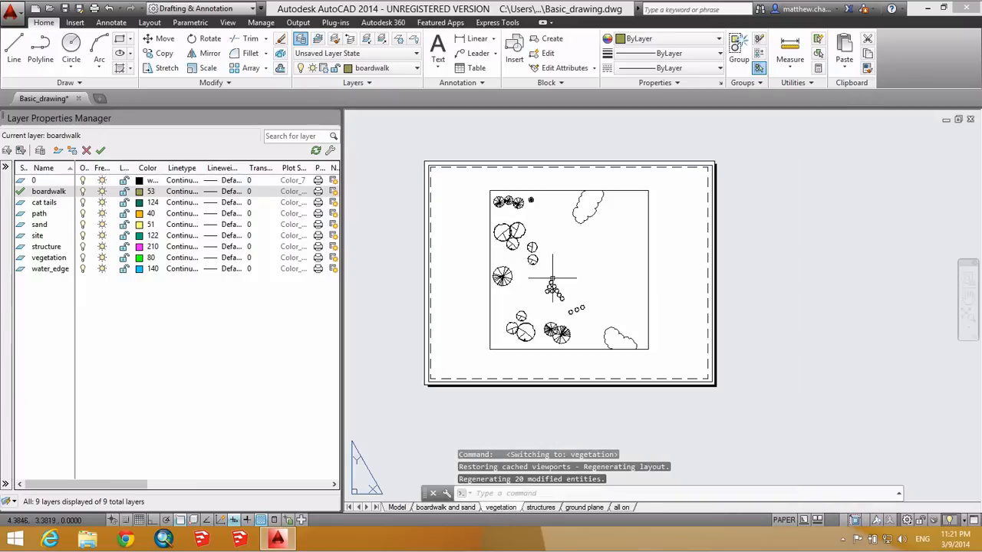
left_click(541, 509)
left_click(585, 507)
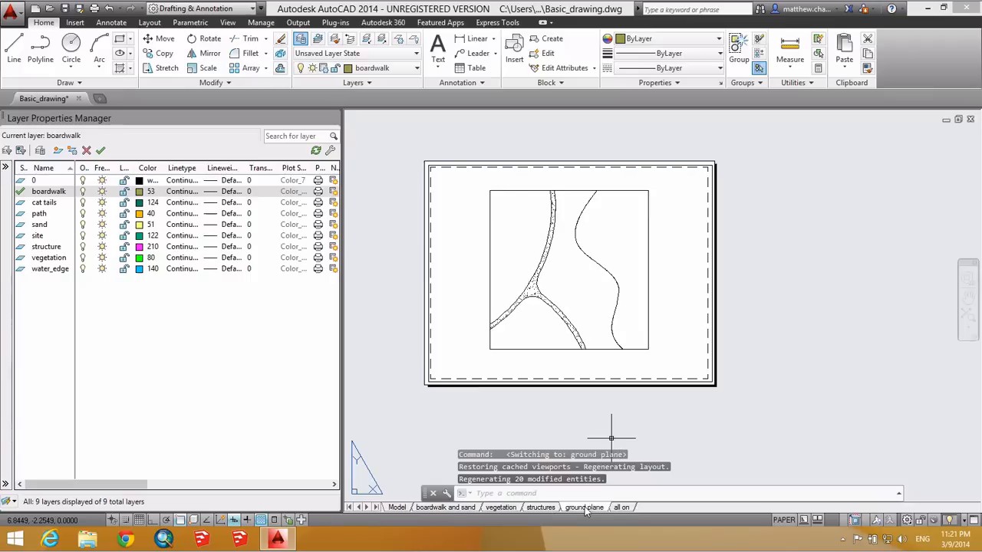
left_click(622, 508)
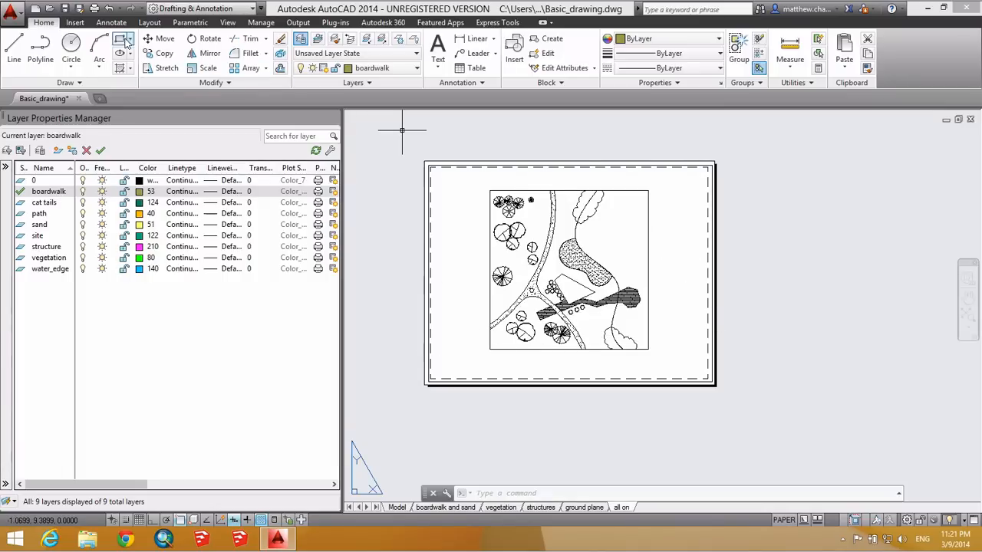
Step: Save the drawing and open the PDF export settings
left_click(64, 8)
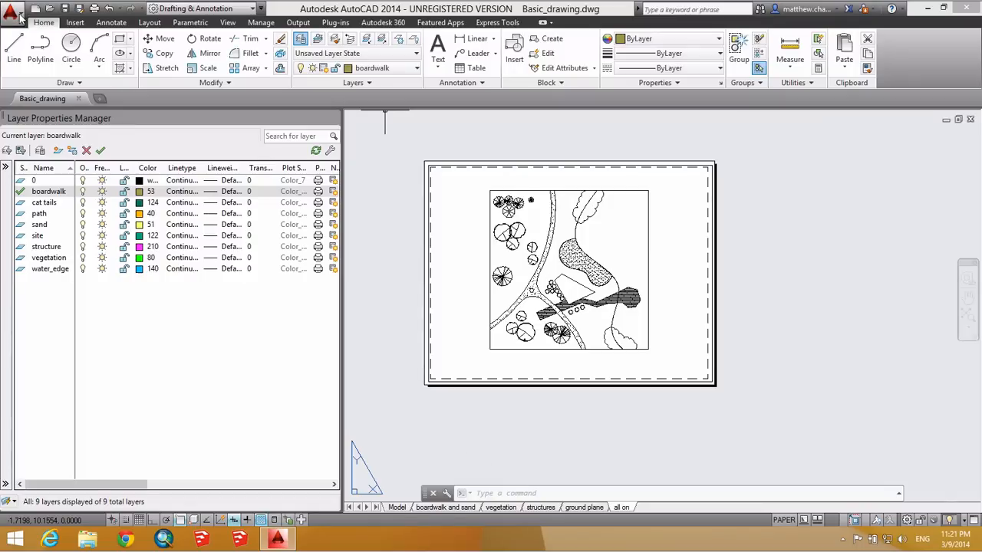
left_click(20, 15)
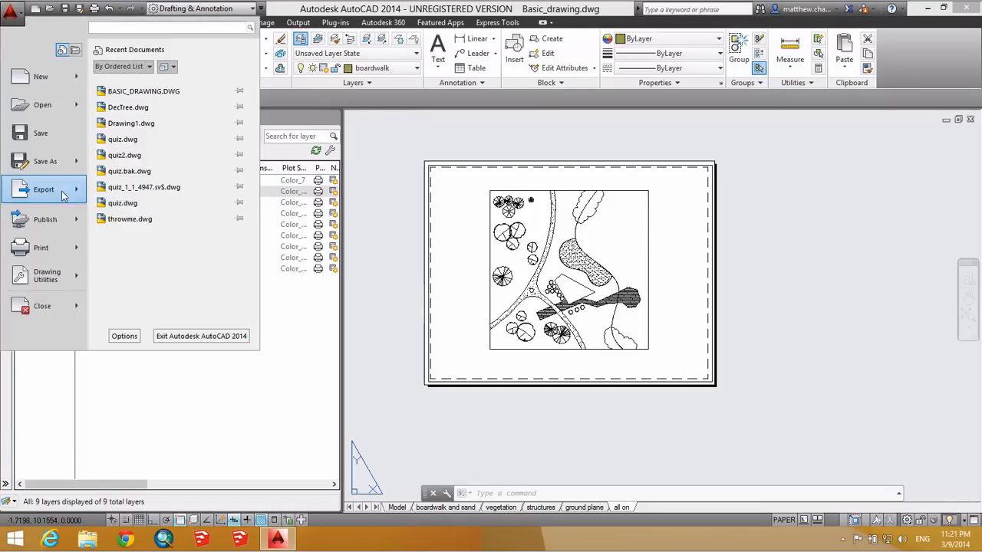
mouse_move(80, 193)
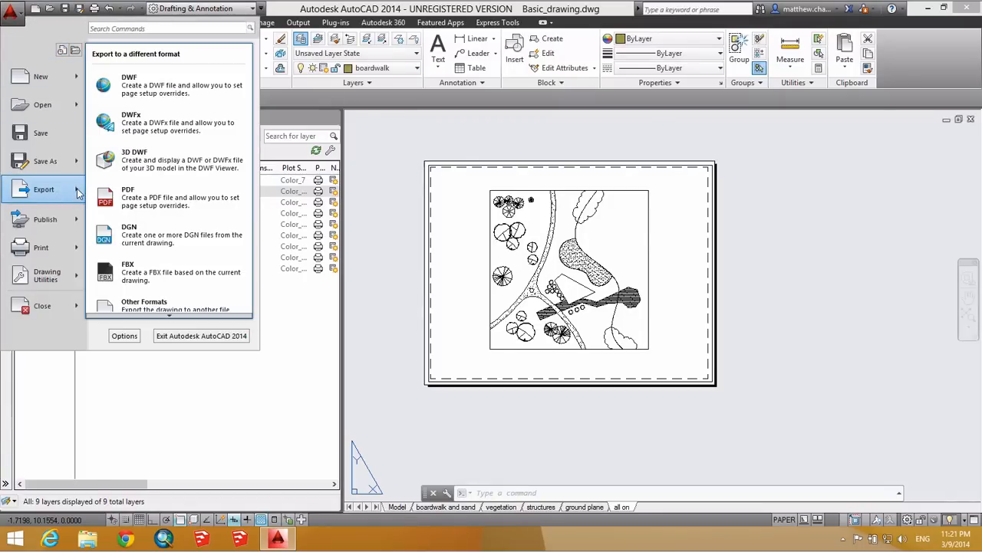
left_click(173, 201)
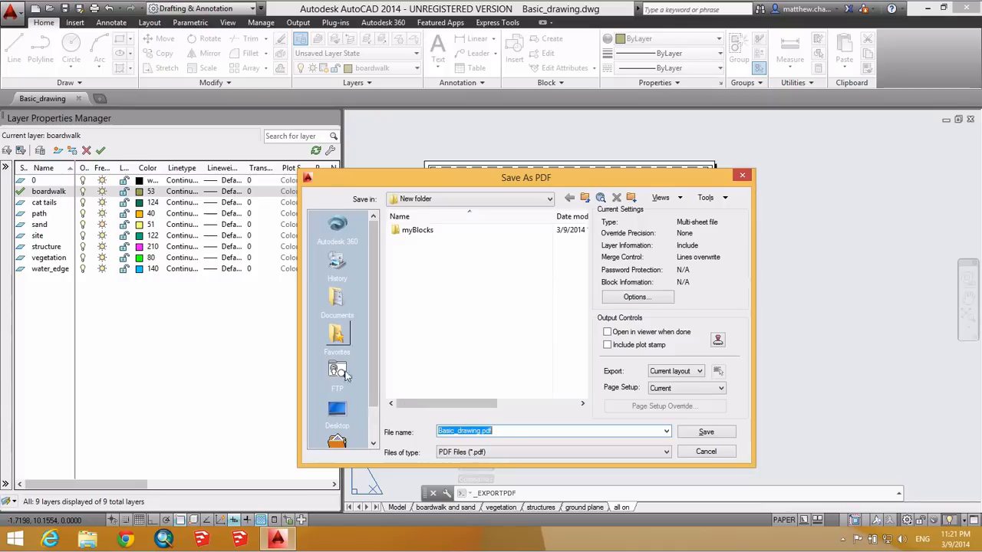
Step: Export all layouts as Basic_drawing.pdf into New folder on the desktop
left_click(438, 201)
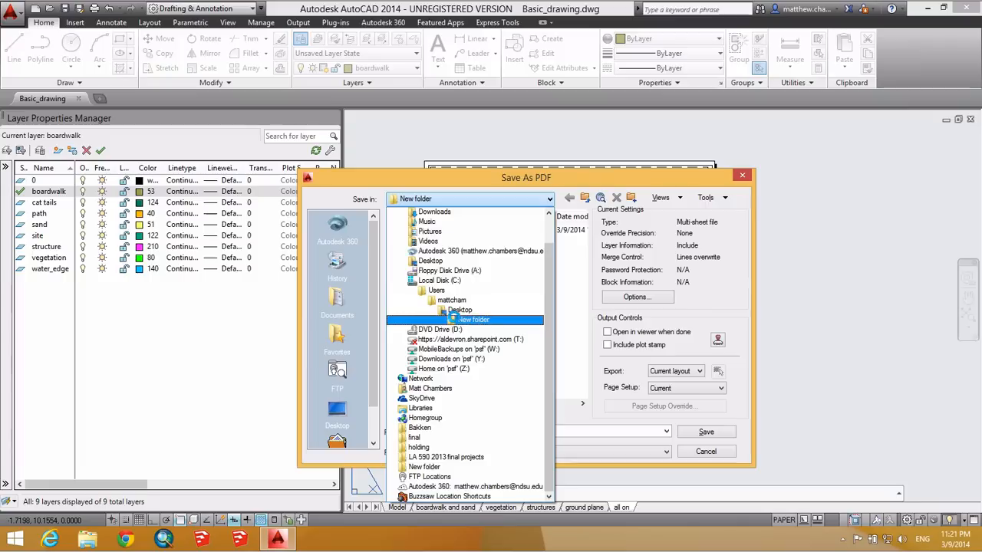
left_click(472, 319)
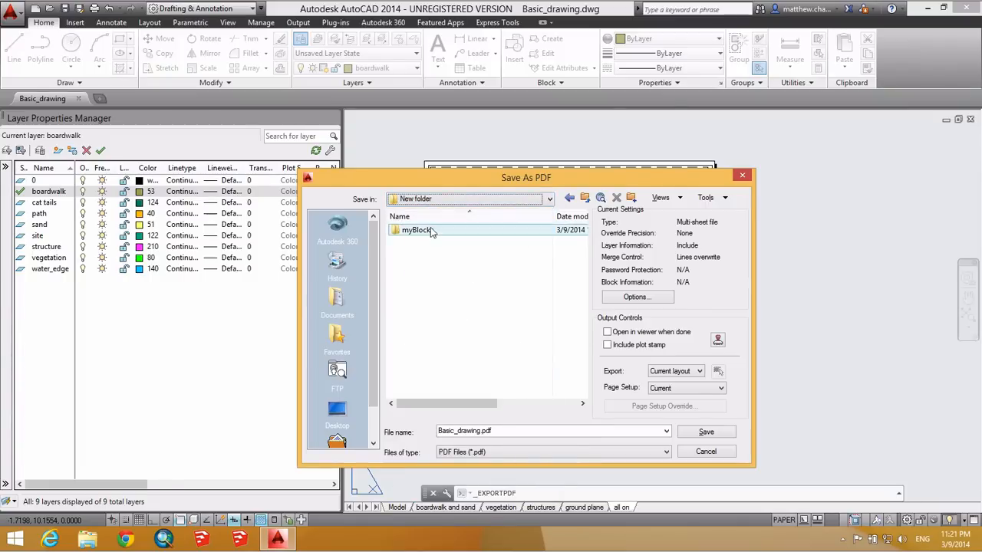
left_click(430, 203)
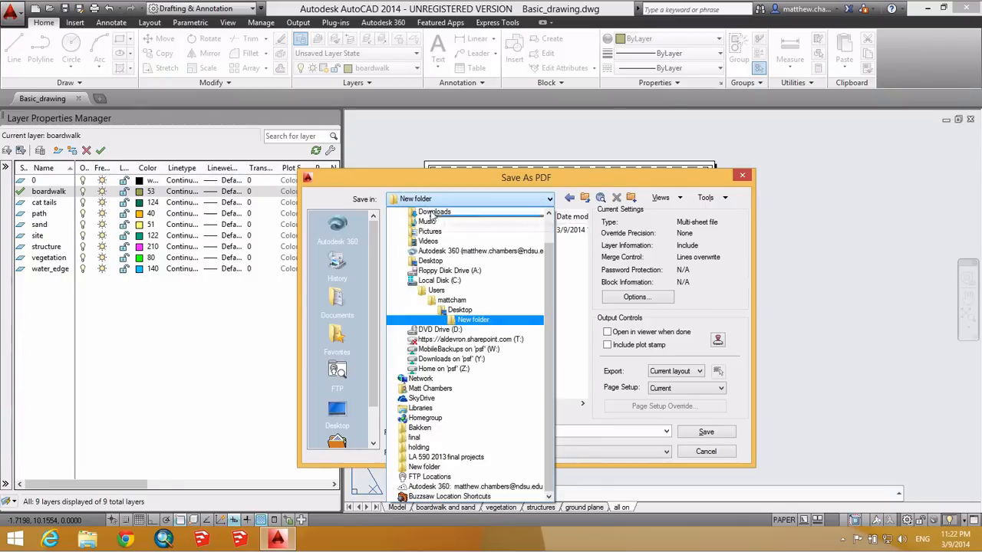
left_click(458, 319)
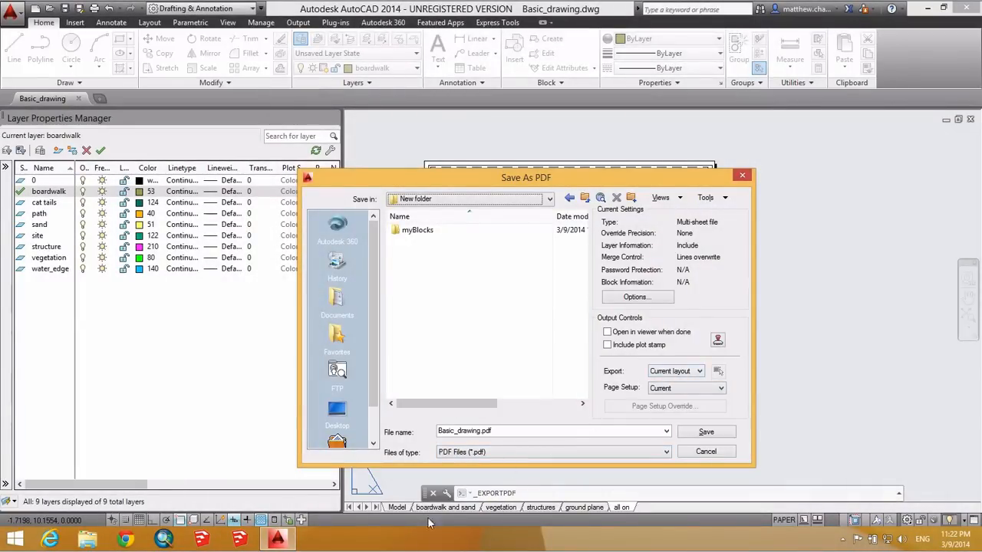
left_click(690, 371)
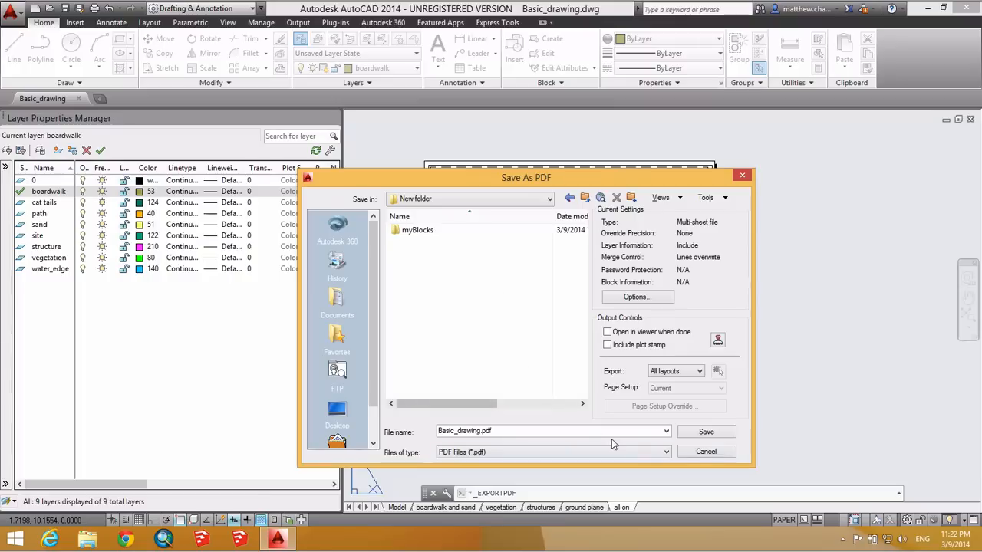
left_click(705, 433)
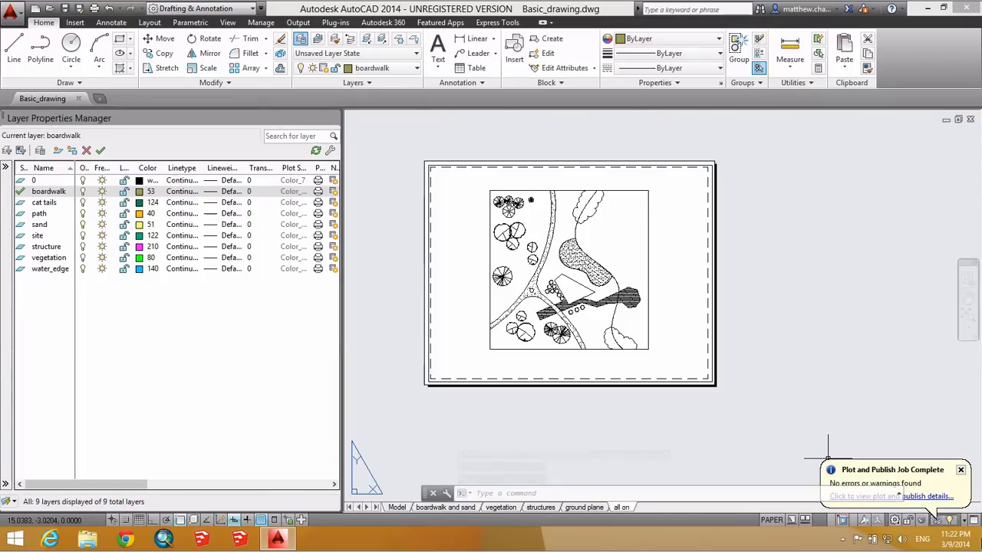
Step: Open the exported Basic_drawing.pdf from New folder on the desktop and dismiss the mail client message
left_click(979, 540)
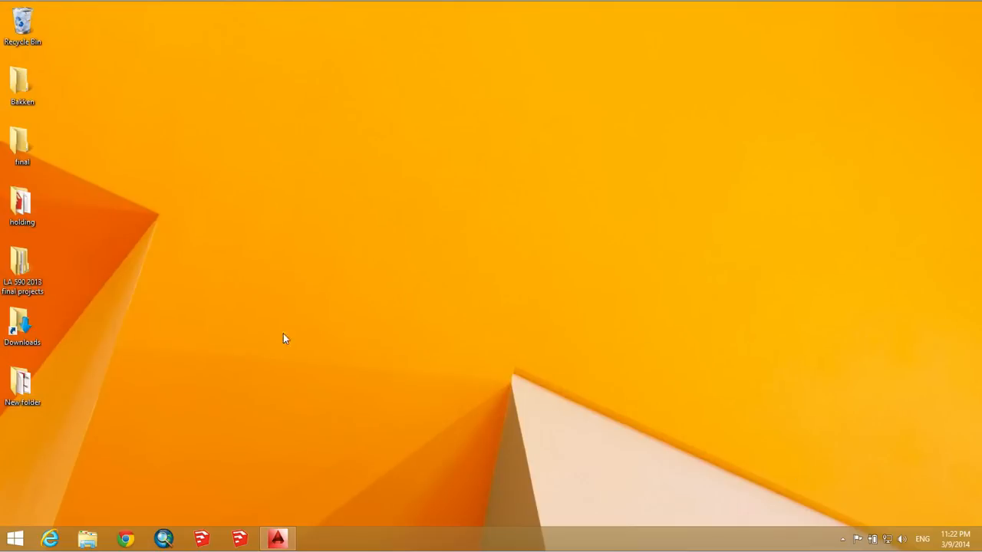
double_click(23, 380)
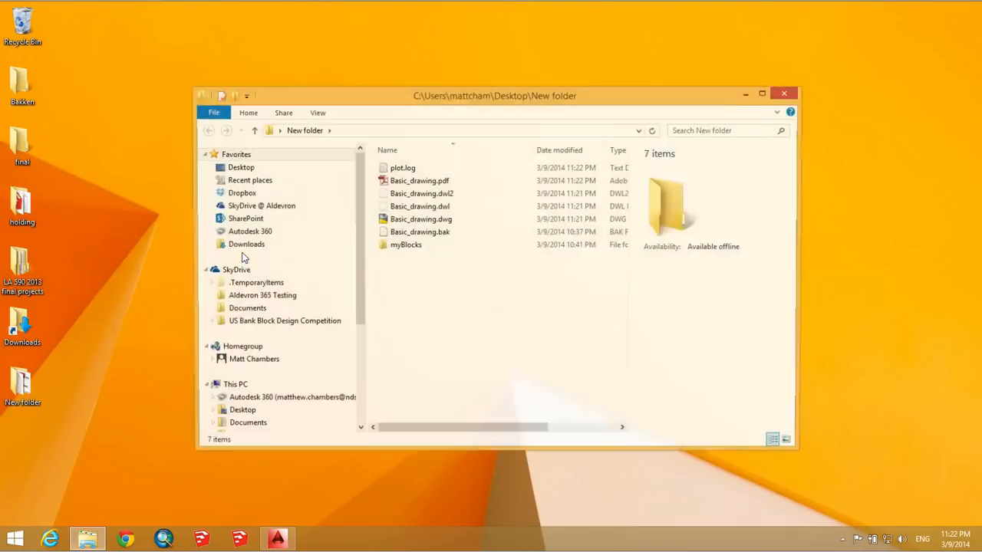
left_click(413, 184)
double_click(413, 181)
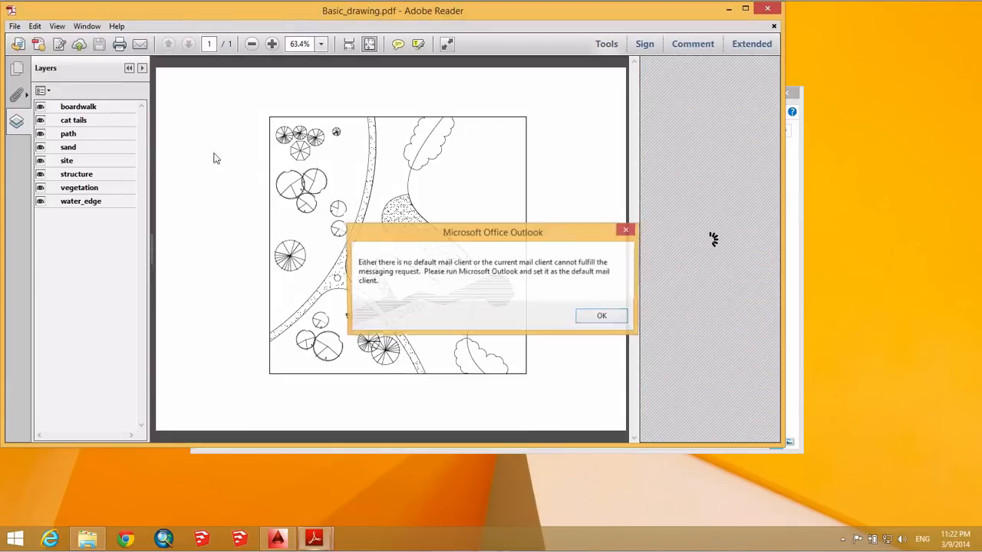
left_click(627, 231)
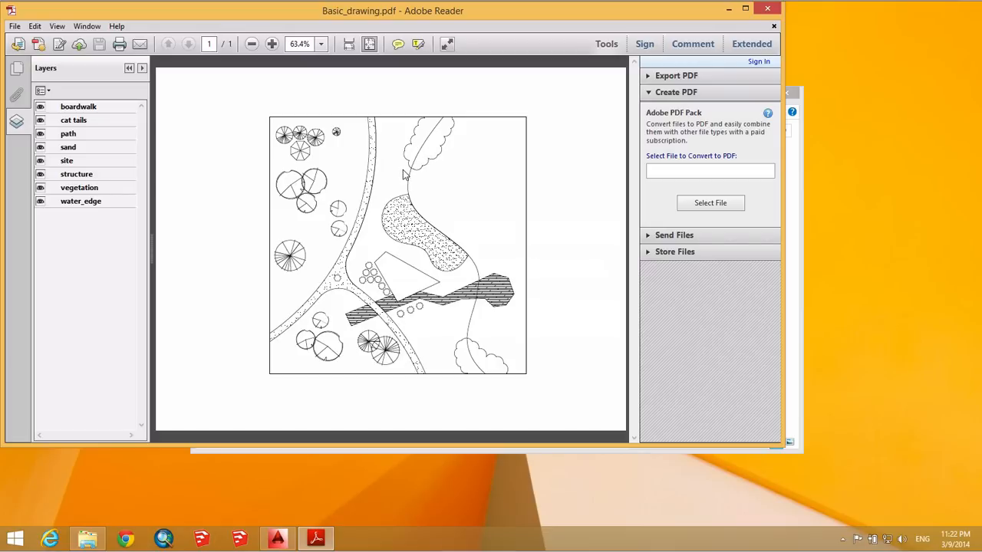
Step: Examine the PDF's layer list and page thumbnails, turning off the boardwalk layer, and close the file
left_click(142, 68)
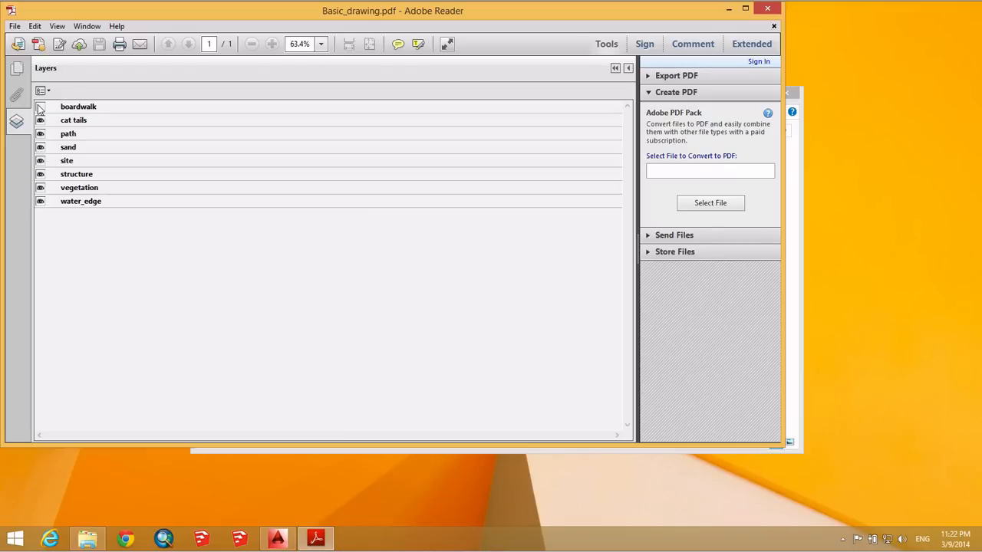
left_click(57, 108)
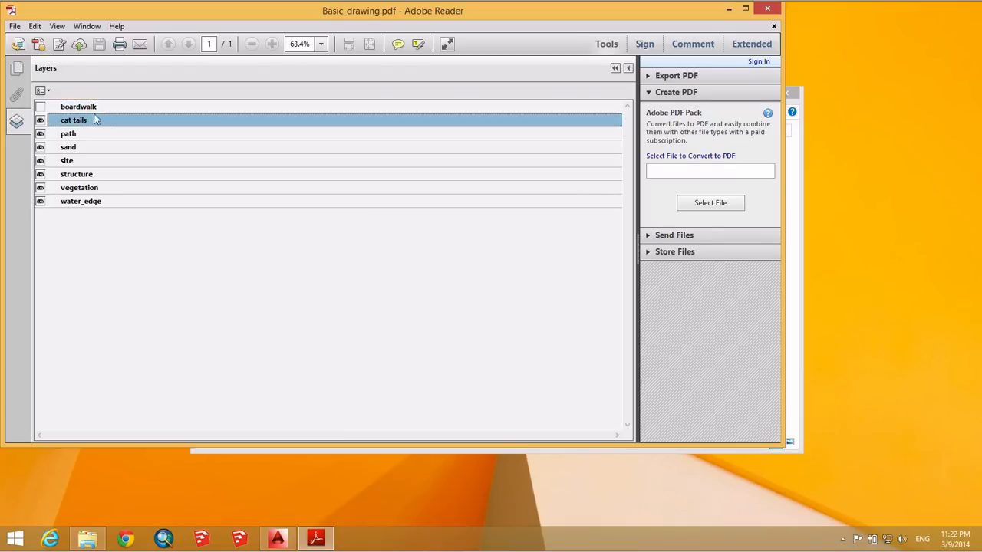
left_click(16, 69)
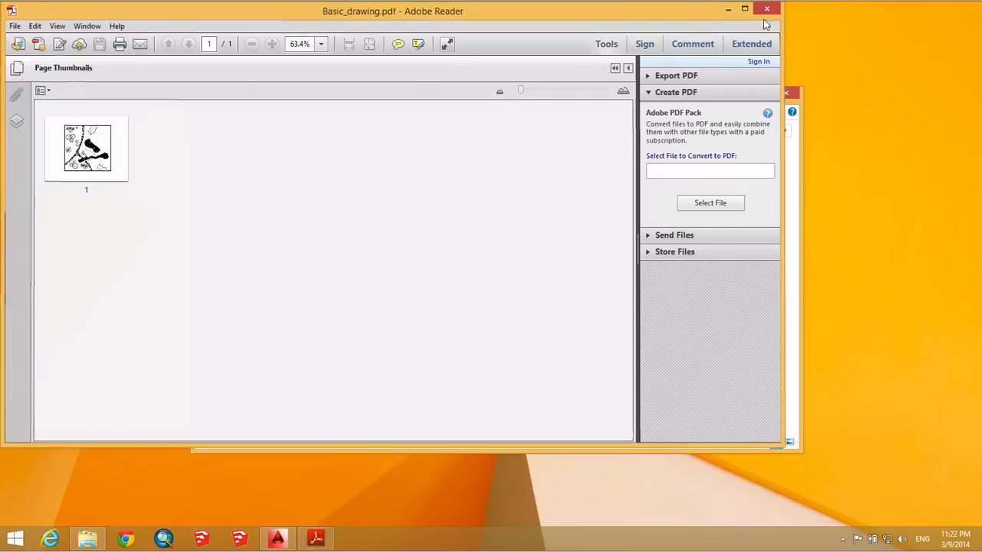
left_click(767, 8)
Step: Switch back to AutoCAD and open the boardwalk and sand layout
left_click(277, 539)
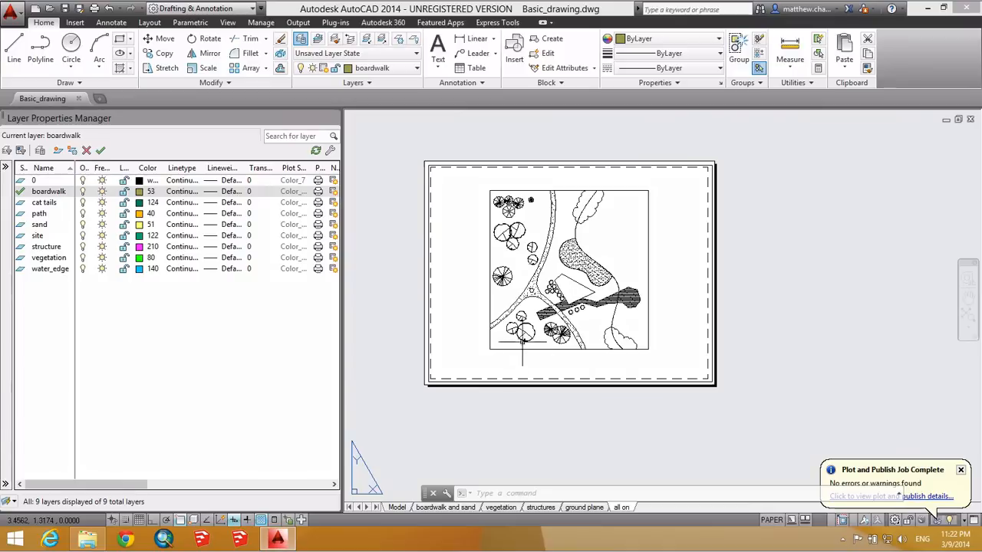
left_click(443, 508)
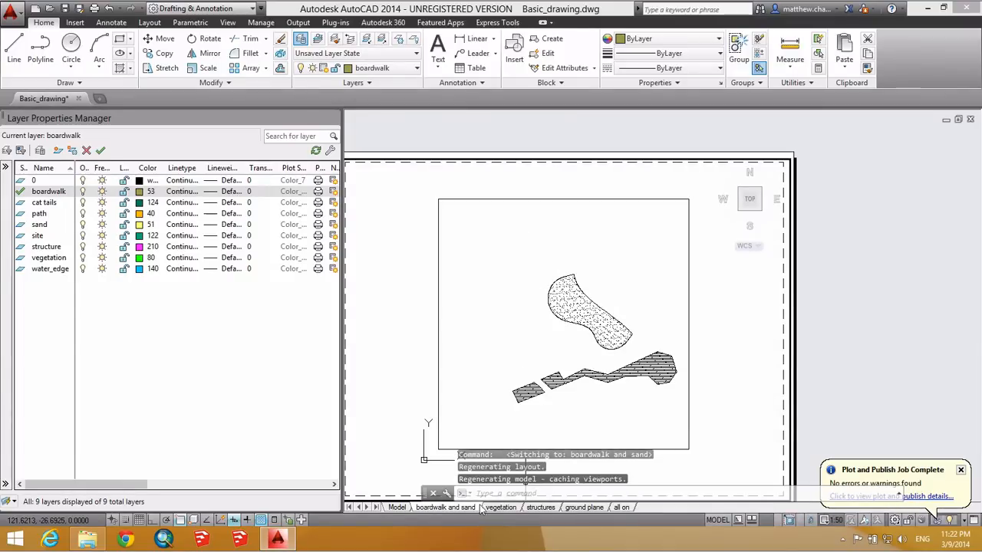
Step: Export all layouts as Basic_drawing2.pdf into New folder on the desktop
key("Escape")
key("Escape")
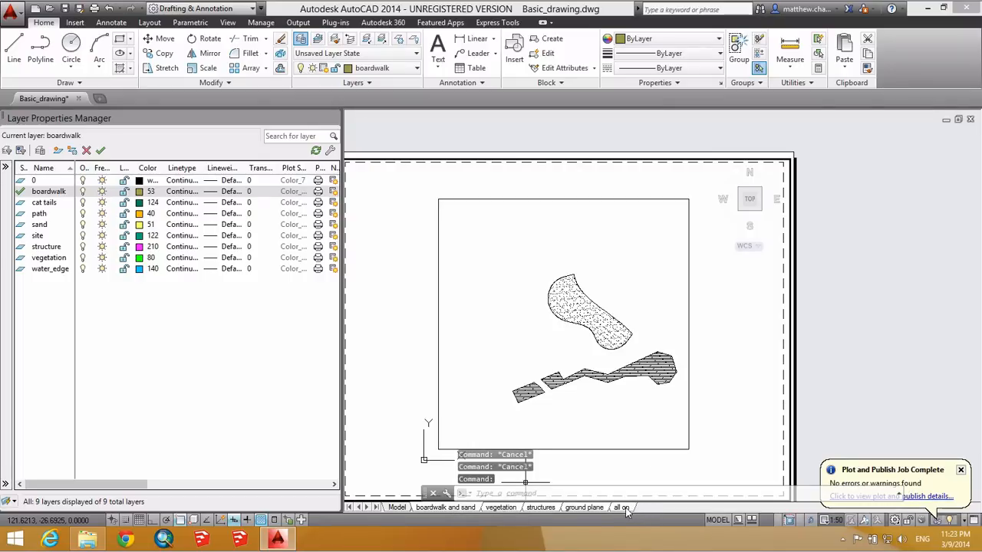
left_click(959, 470)
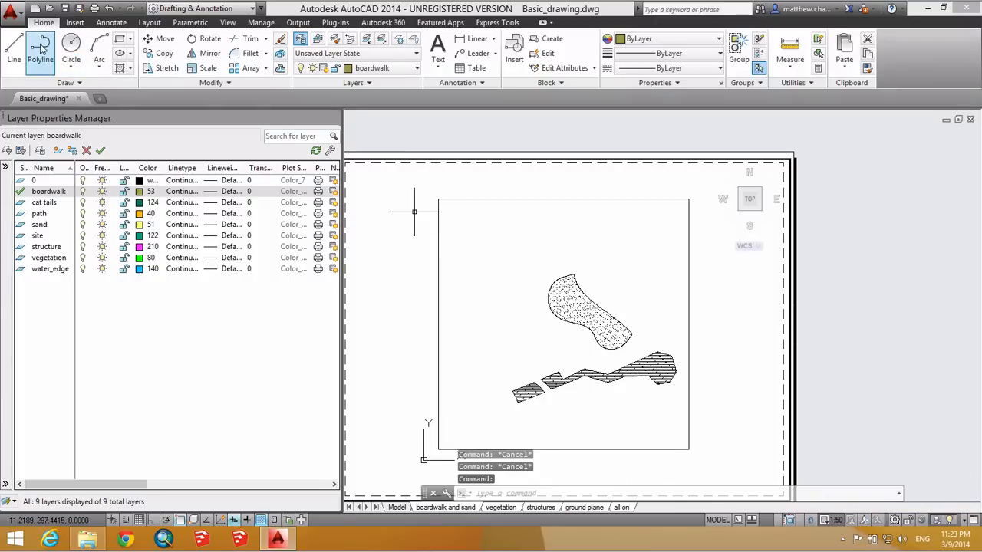
left_click(11, 10)
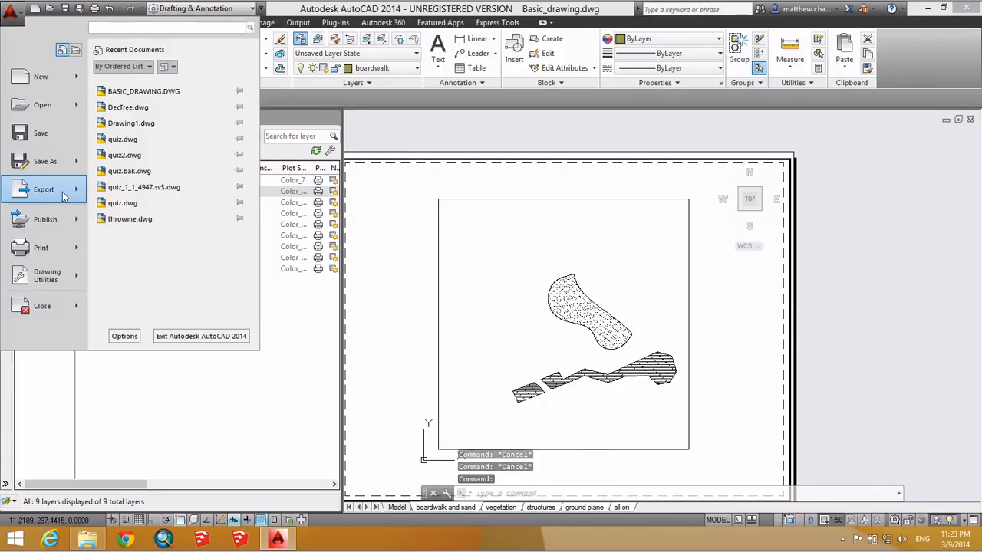
mouse_move(71, 198)
left_click(175, 202)
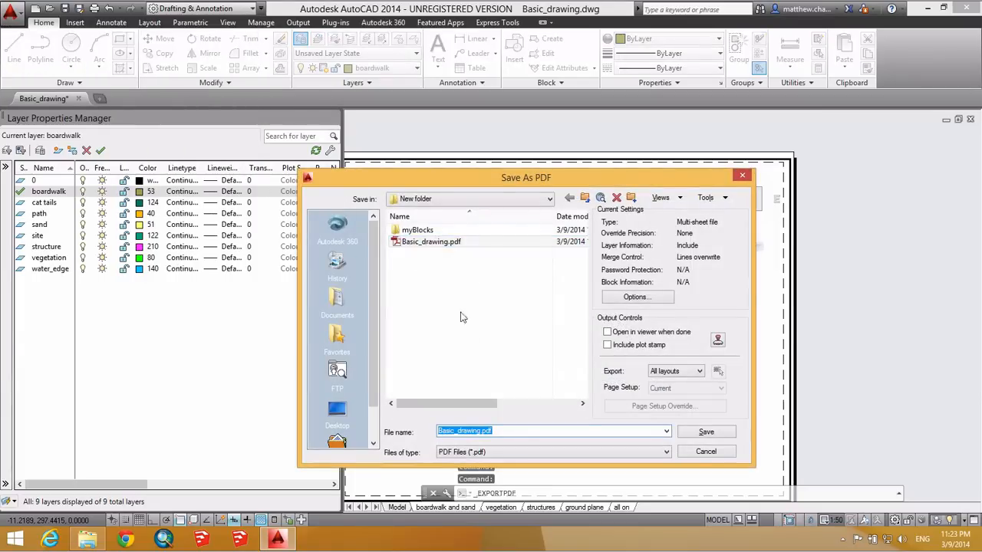
left_click(480, 431)
type("2")
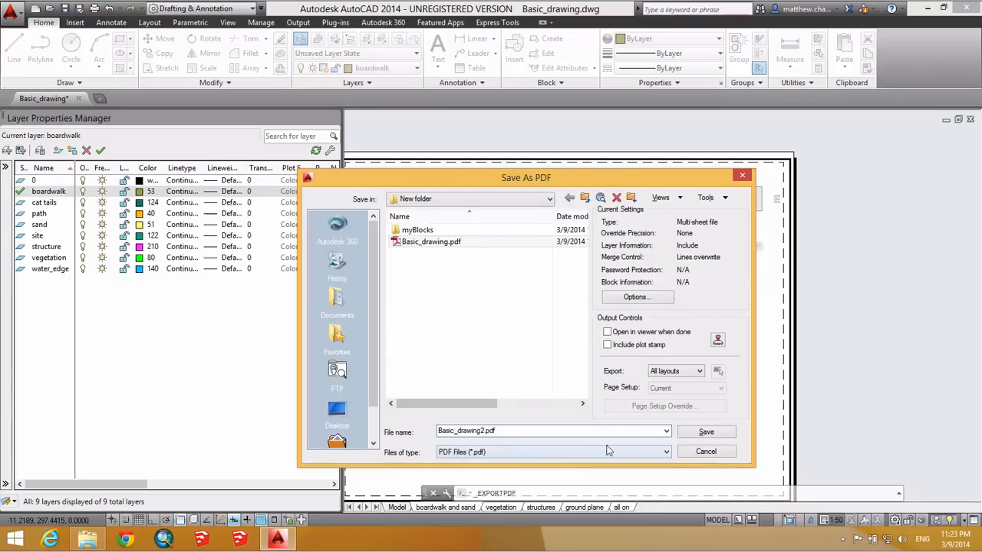
left_click(685, 371)
left_click(678, 382)
left_click(707, 433)
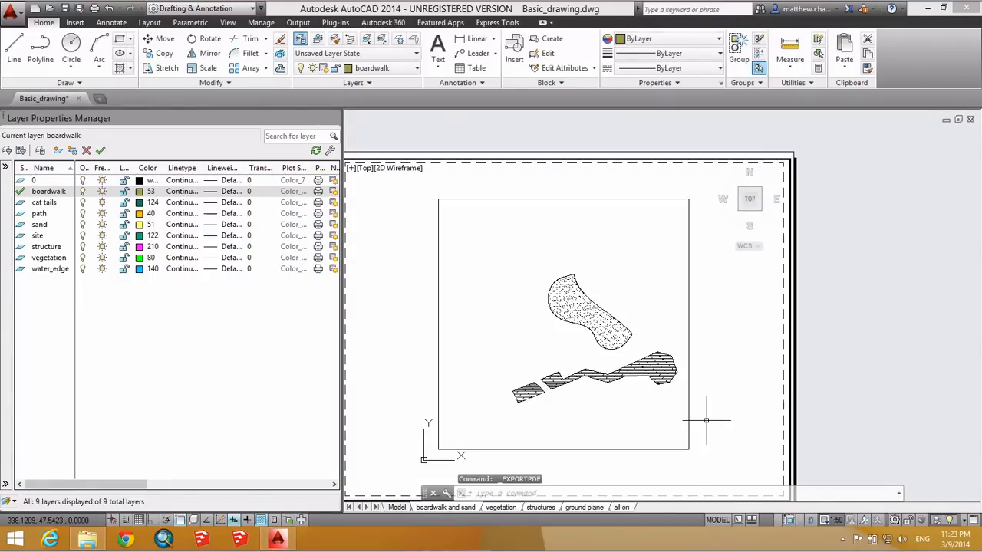
Step: Open Basic_drawing2.pdf from New folder on the desktop and dismiss the mail client message
left_click(980, 538)
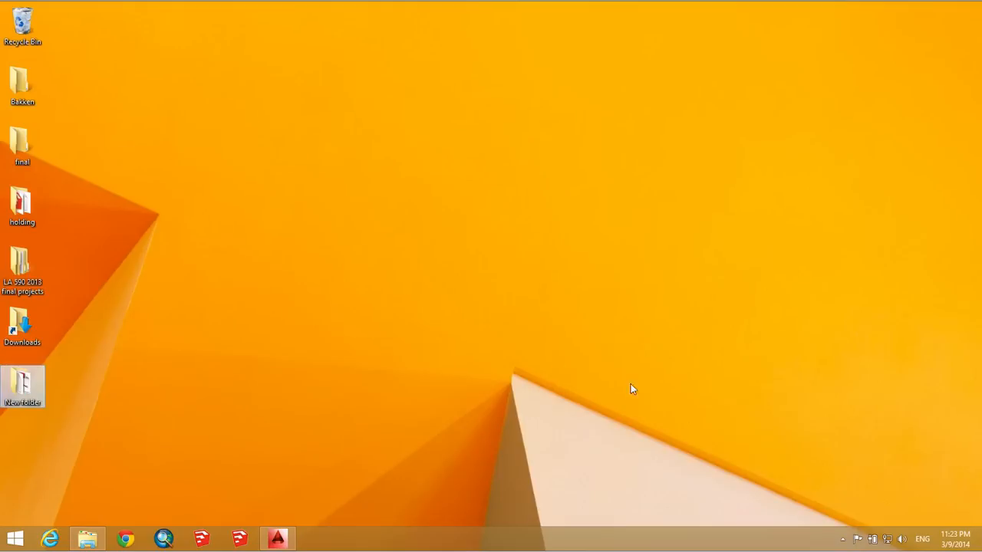
double_click(23, 383)
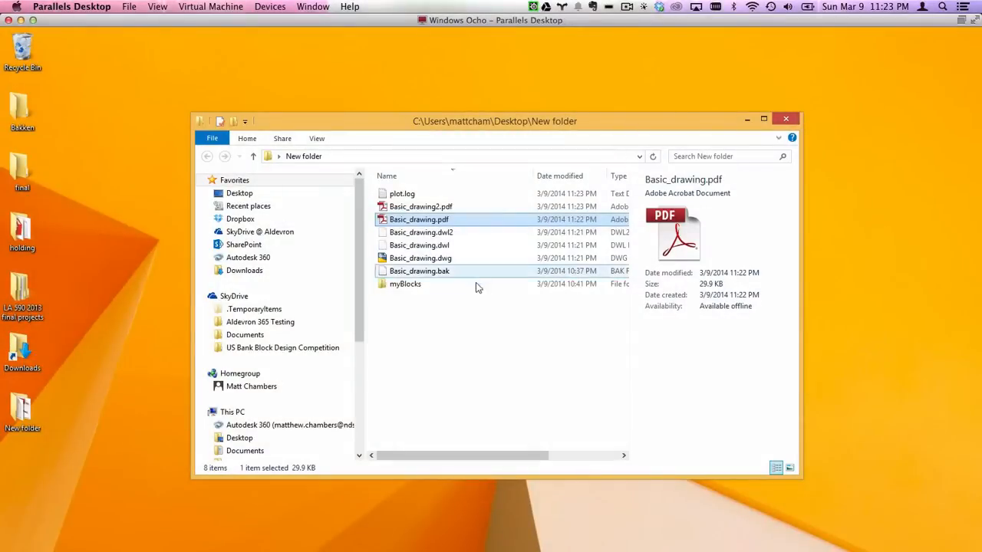
left_click(476, 284)
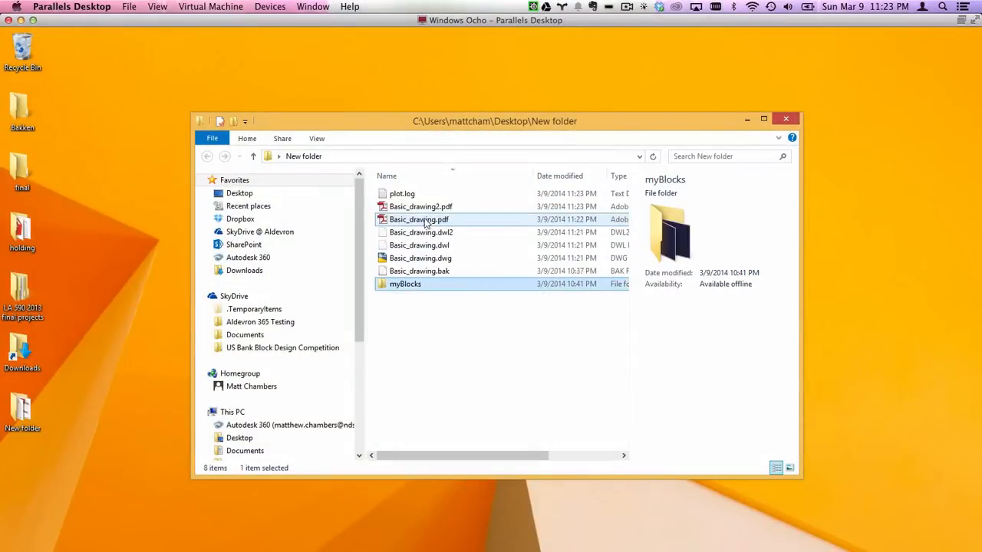
left_click(432, 184)
double_click(434, 184)
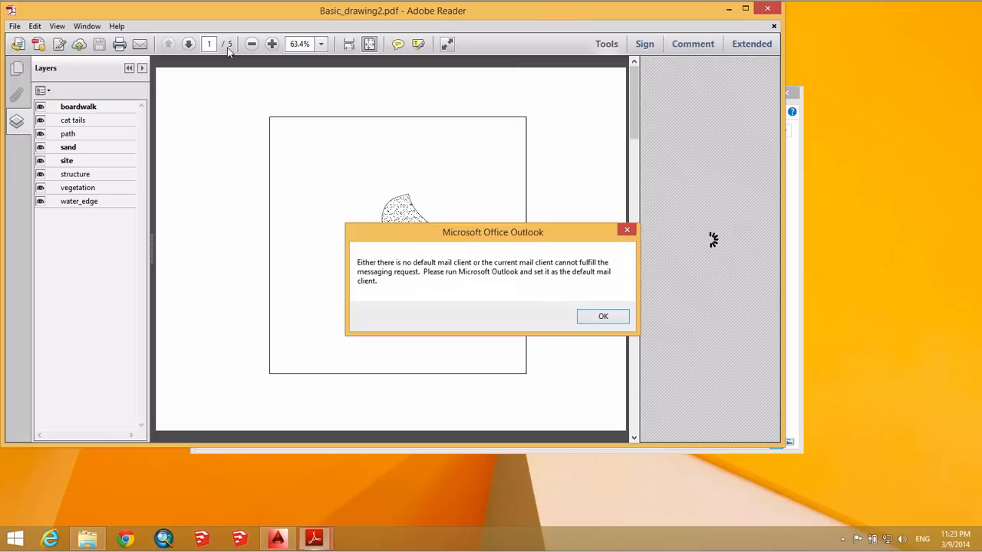
left_click(629, 231)
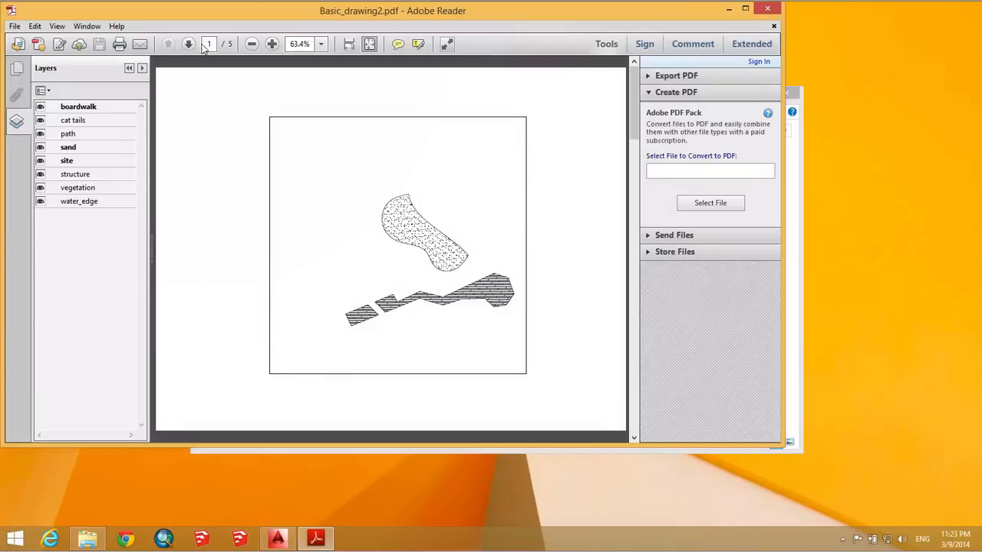
Step: Page through all the exported sheets in the PDF and return to the vegetation page
left_click(189, 45)
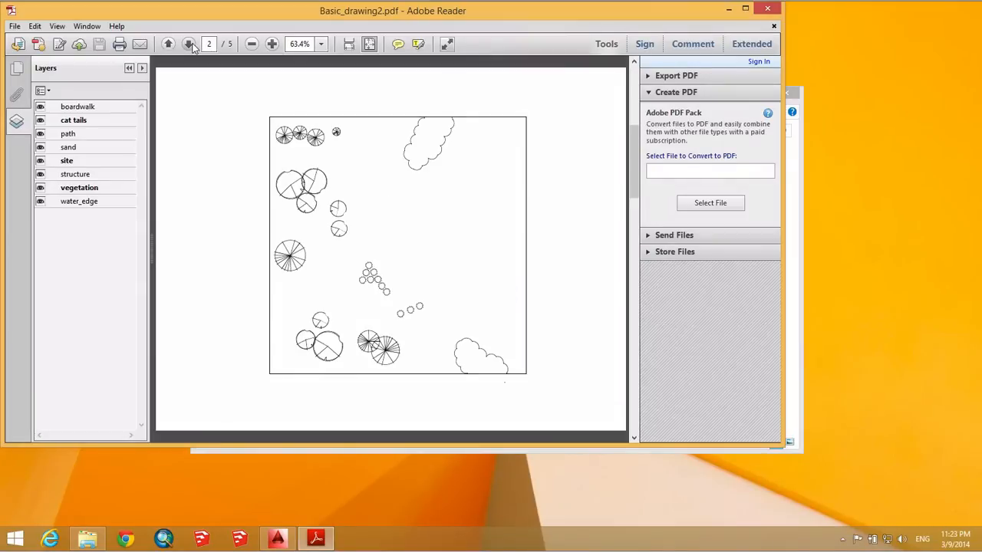
left_click(190, 45)
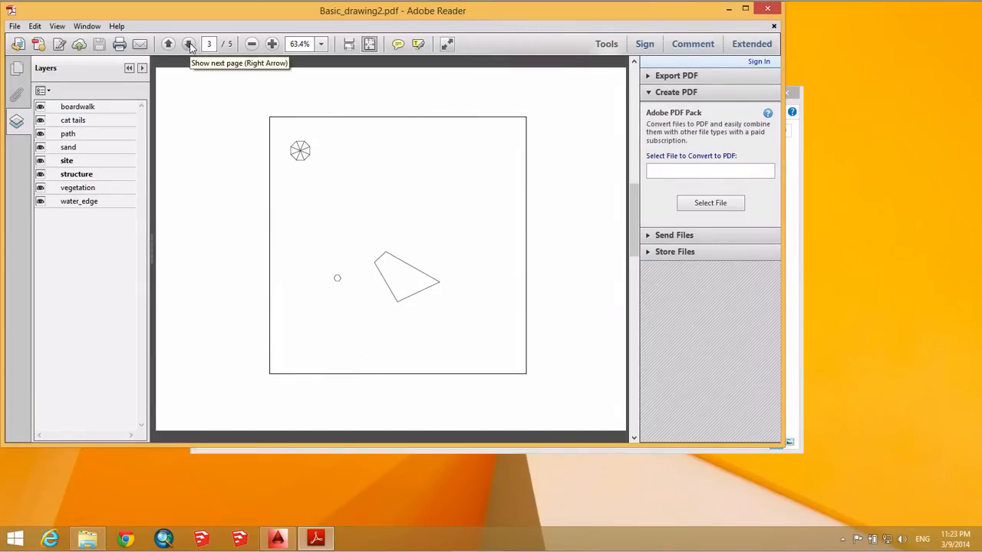
left_click(190, 44)
left_click(189, 44)
left_click(169, 44)
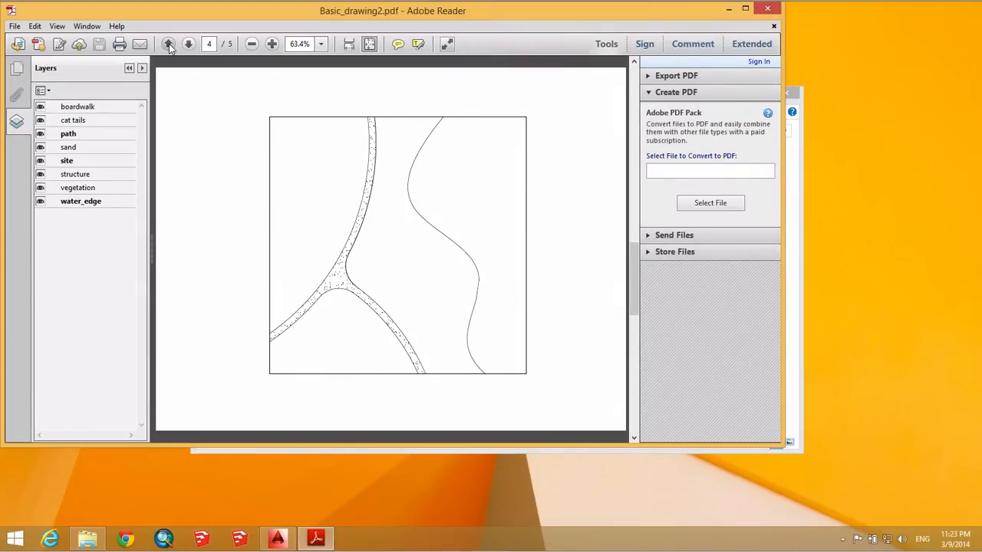
left_click(168, 44)
left_click(169, 44)
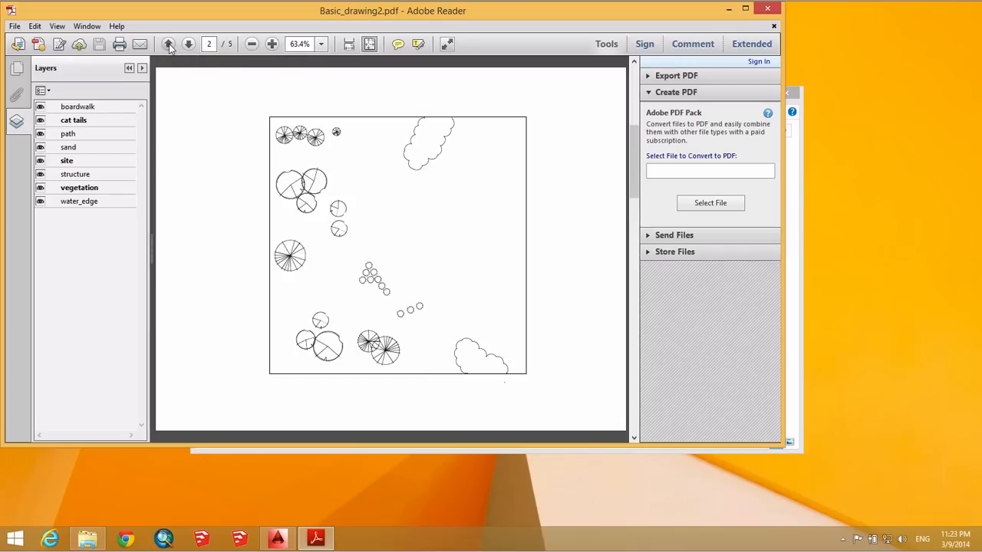
Step: Examine the tree symbols' line quality on the vegetation page at 400%, then zoom back out to 50%
left_click(272, 44)
left_click(271, 44)
left_click(272, 44)
left_click(272, 43)
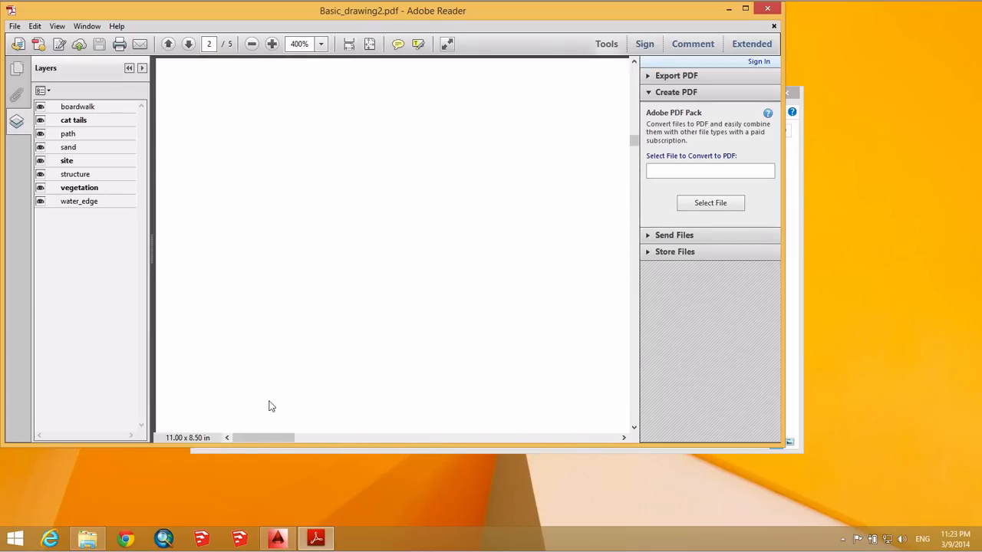
left_click_drag(278, 442, 368, 441)
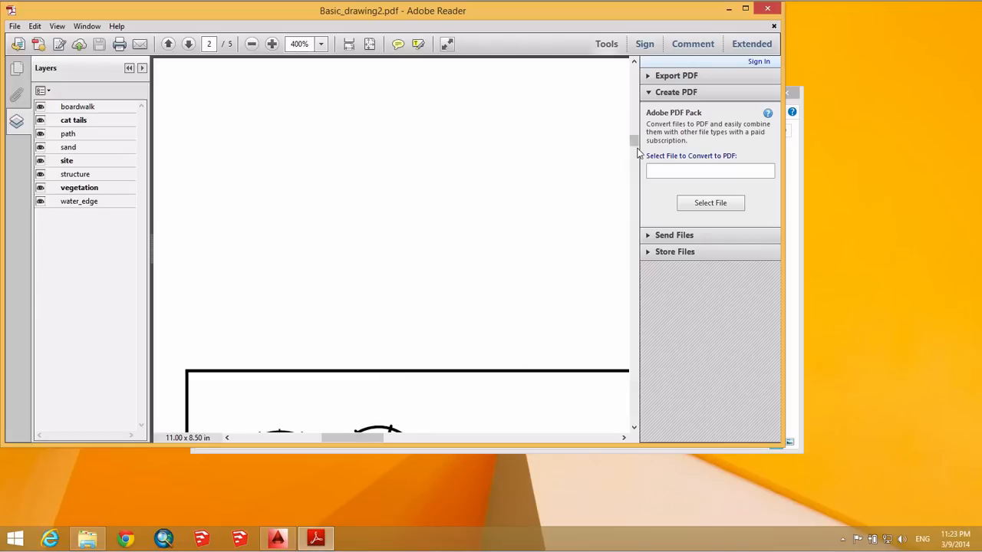
left_click_drag(635, 151, 604, 175)
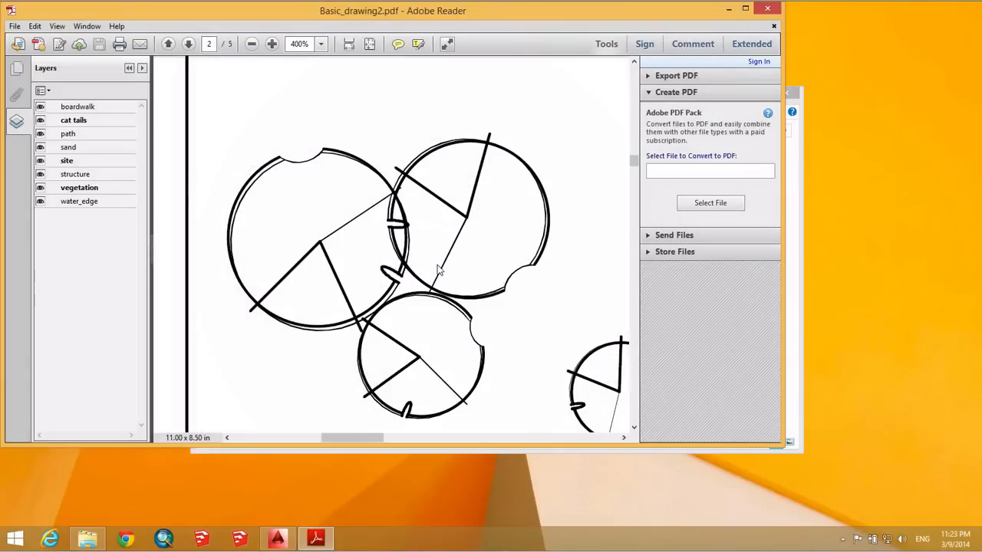
left_click(252, 45)
left_click(251, 45)
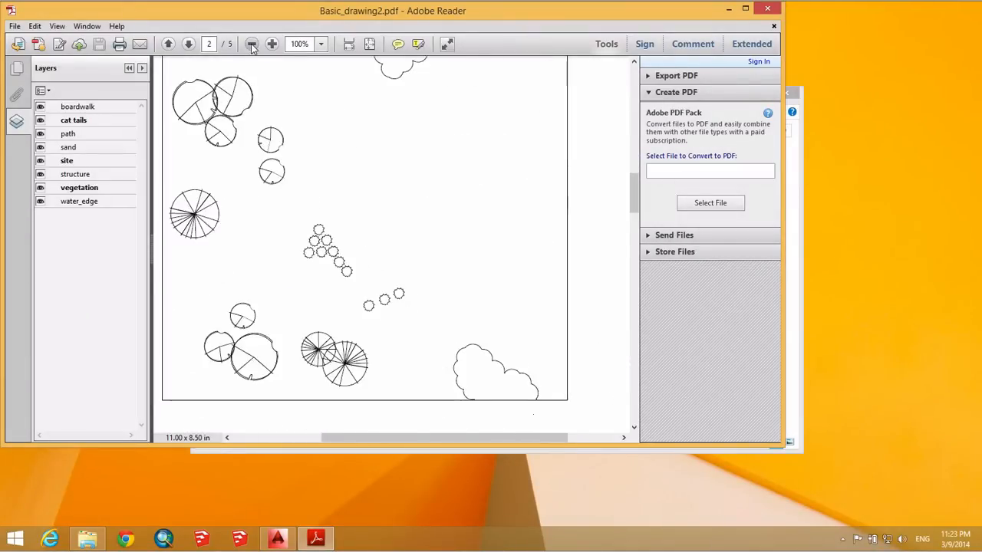
left_click(252, 45)
left_click(252, 44)
left_click(252, 45)
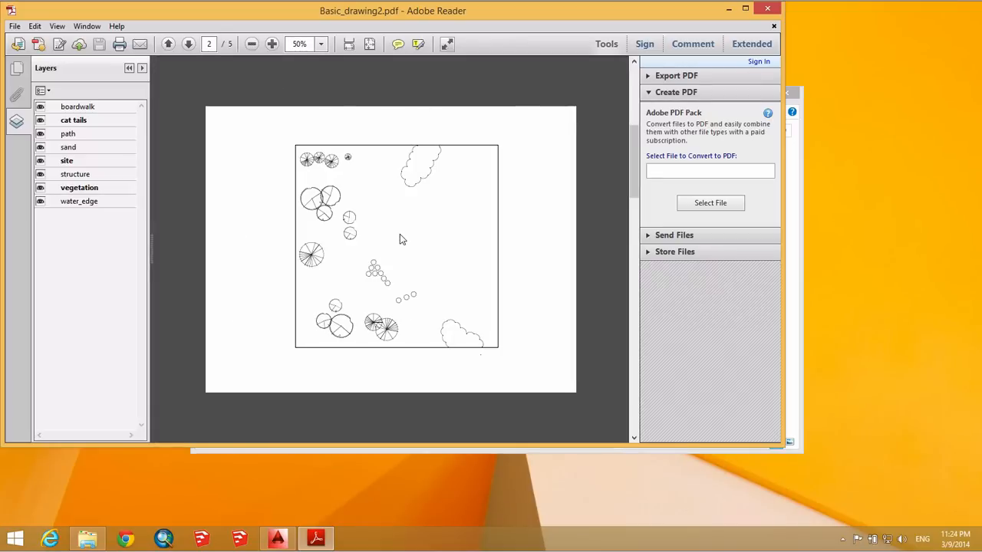
Step: Close the PDF and the folder window, and move New folder to an empty area of the desktop
left_click(767, 8)
left_click(498, 263)
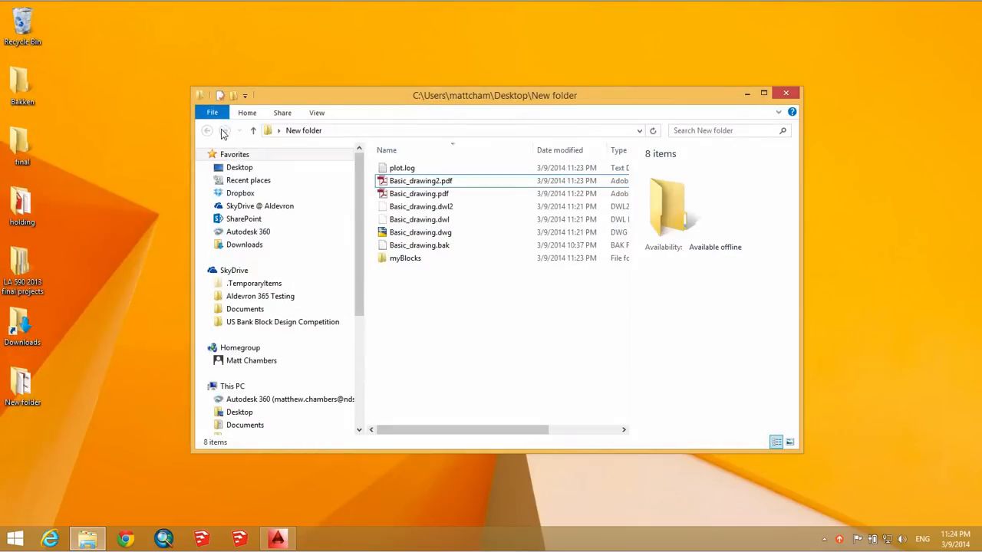
left_click(795, 90)
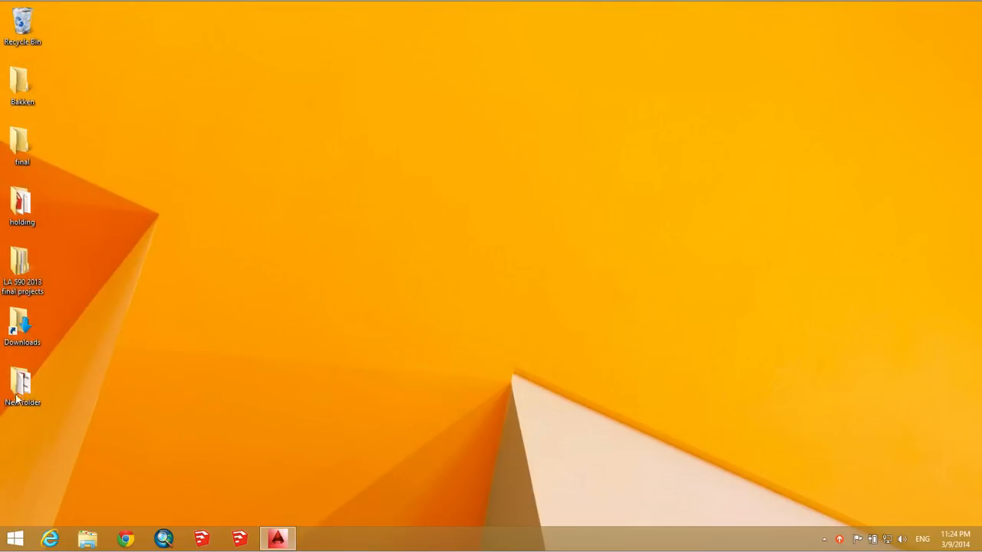
left_click_drag(23, 384, 348, 244)
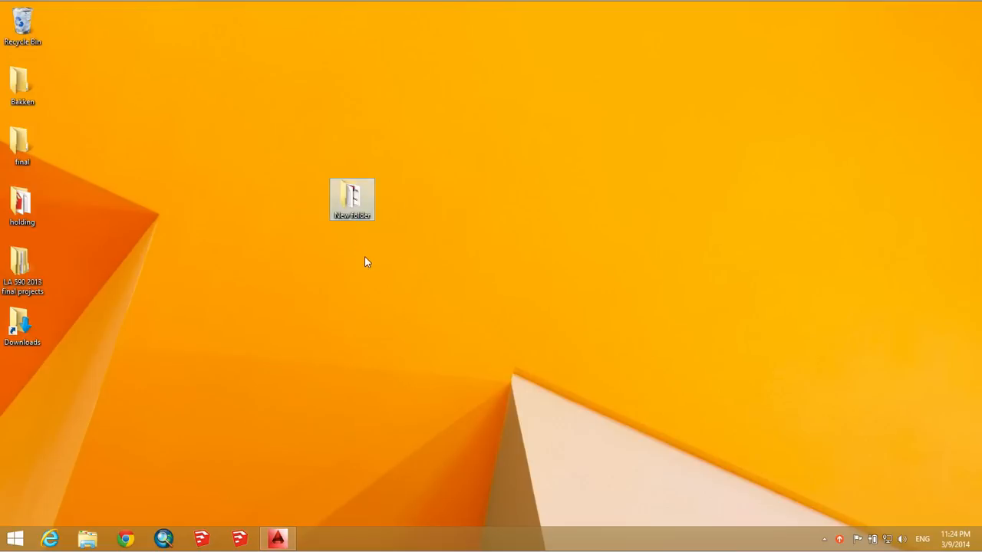
key("F2")
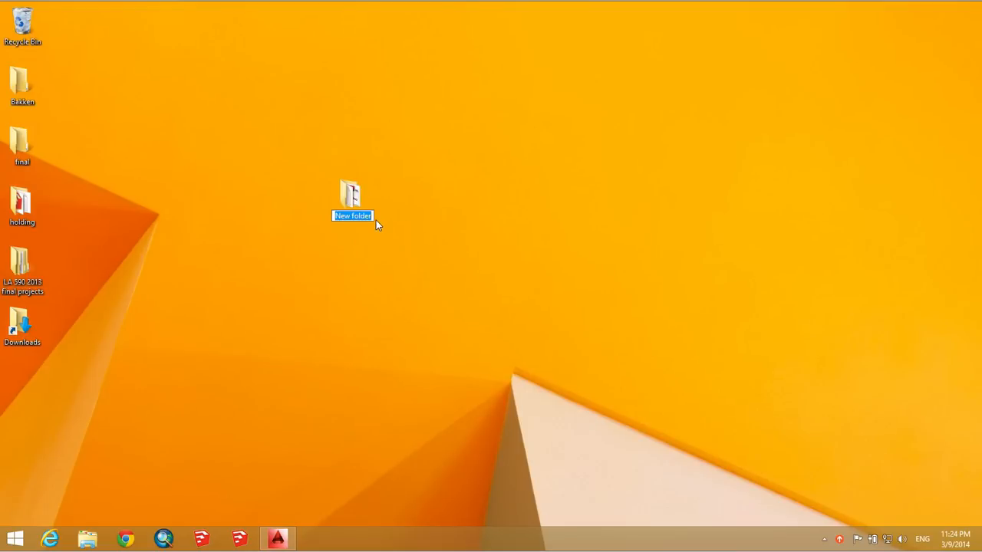
Step: Switch to AutoCAD and quit it, saving the changes to Basic_drawing.dwg
left_click(277, 539)
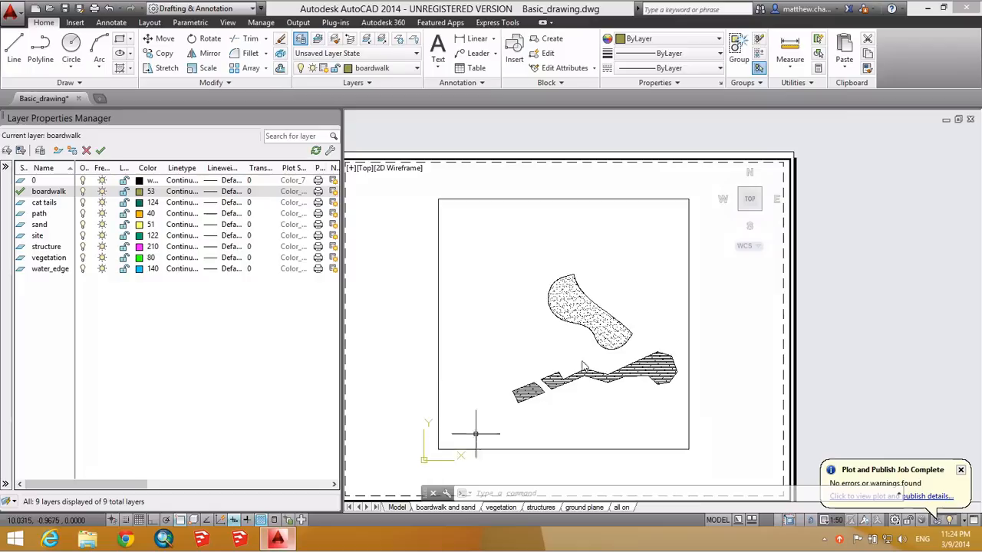
left_click(962, 12)
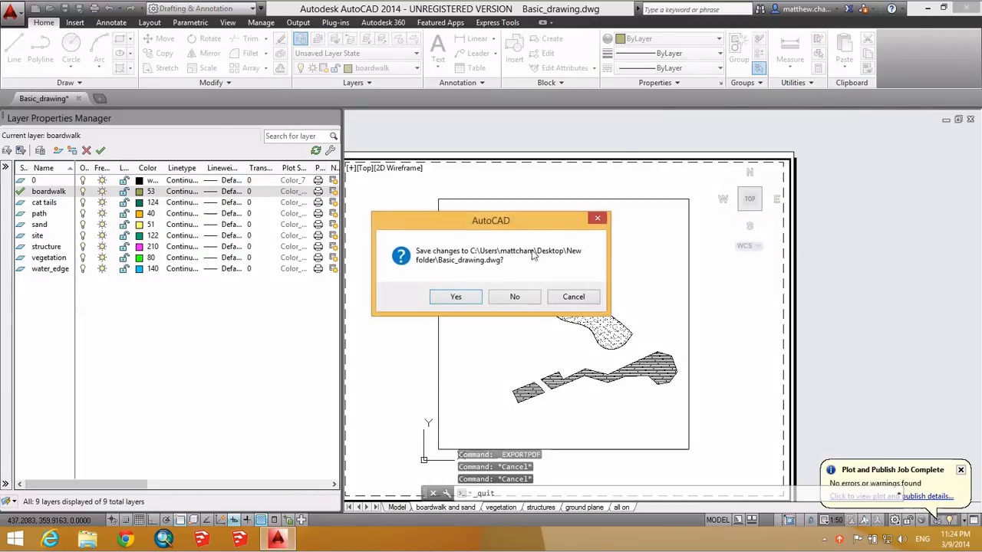
left_click(453, 292)
left_click(277, 539)
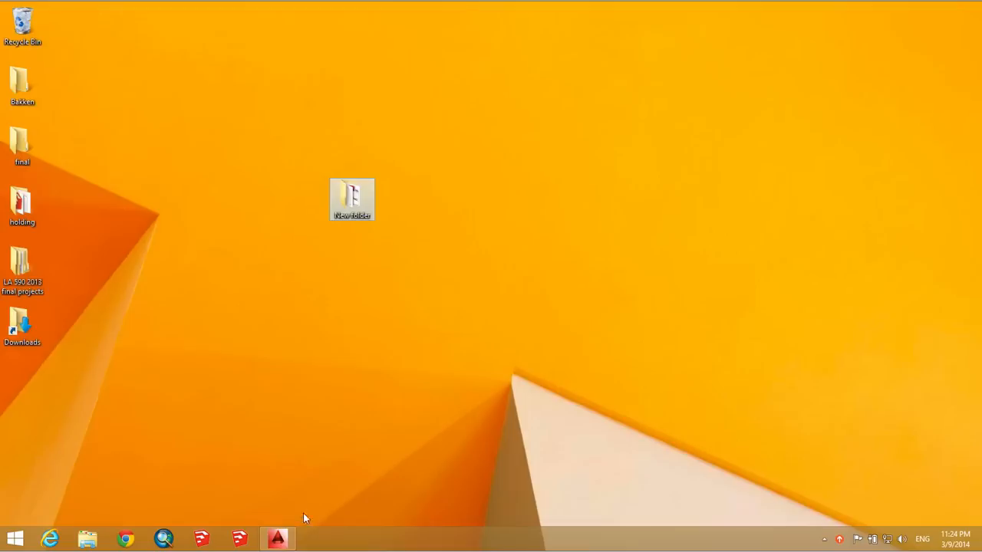
Step: Rename New folder on the desktop as Matts Park
left_click(362, 218)
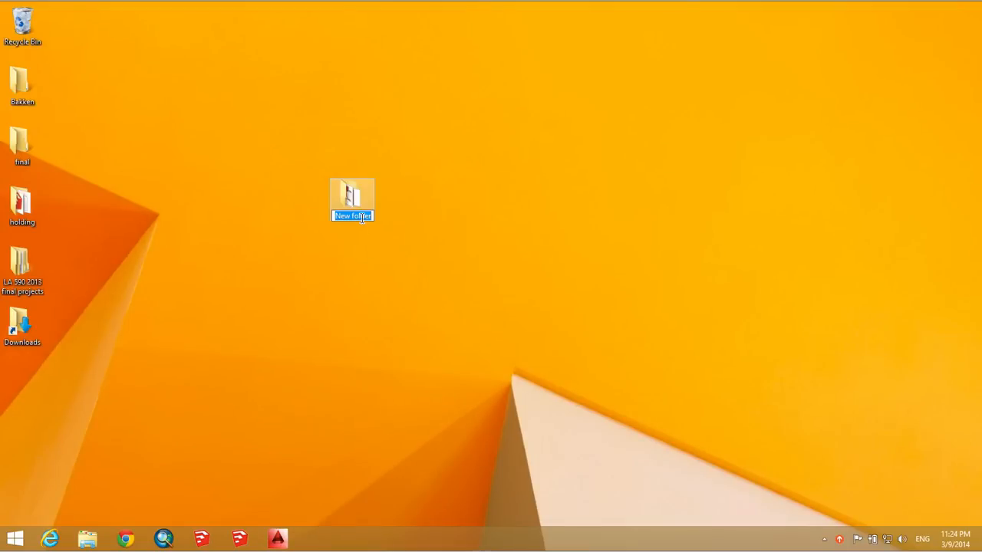
type("Projec")
double_click(362, 218)
type("Matts Park")
key("Return")
Step: Open the Matts Park folder and delete the older Basic_drawing.pdf
double_click(355, 200)
left_click(409, 169)
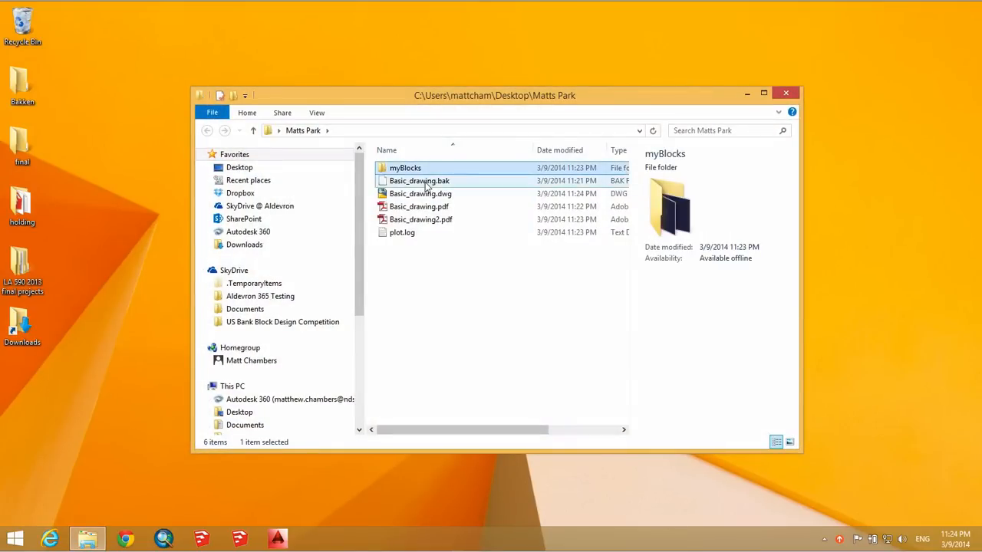
left_click(427, 182)
left_click(444, 219)
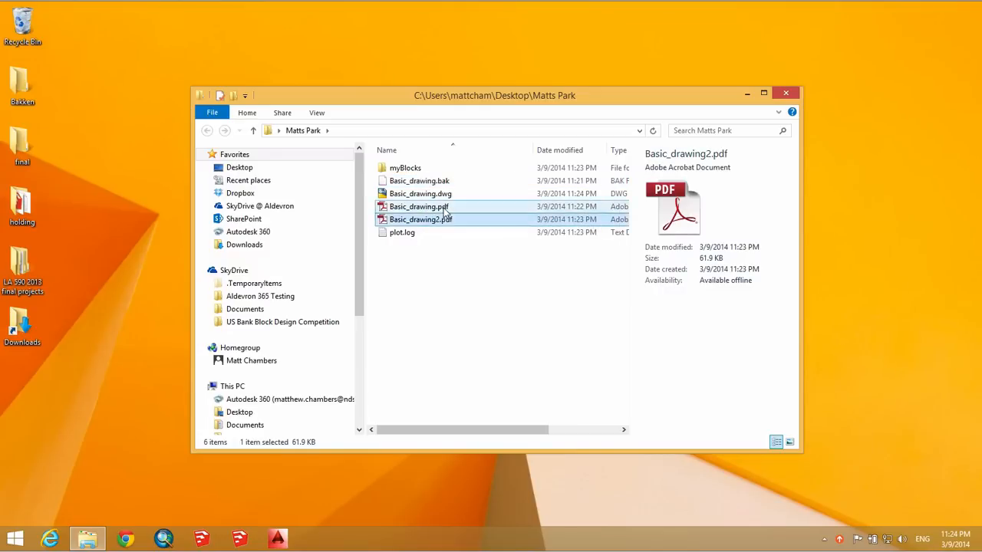
left_click(445, 209)
right_click(434, 209)
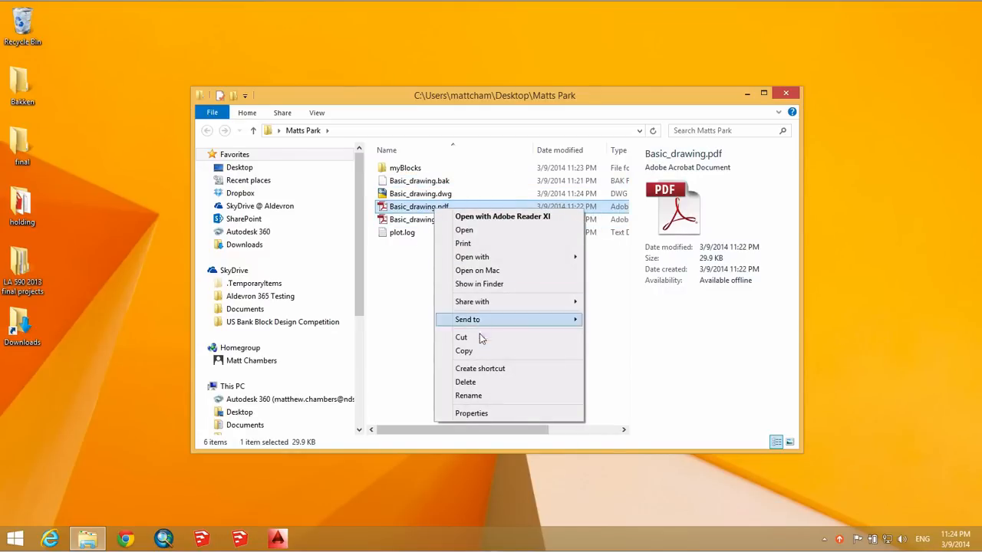
left_click(465, 382)
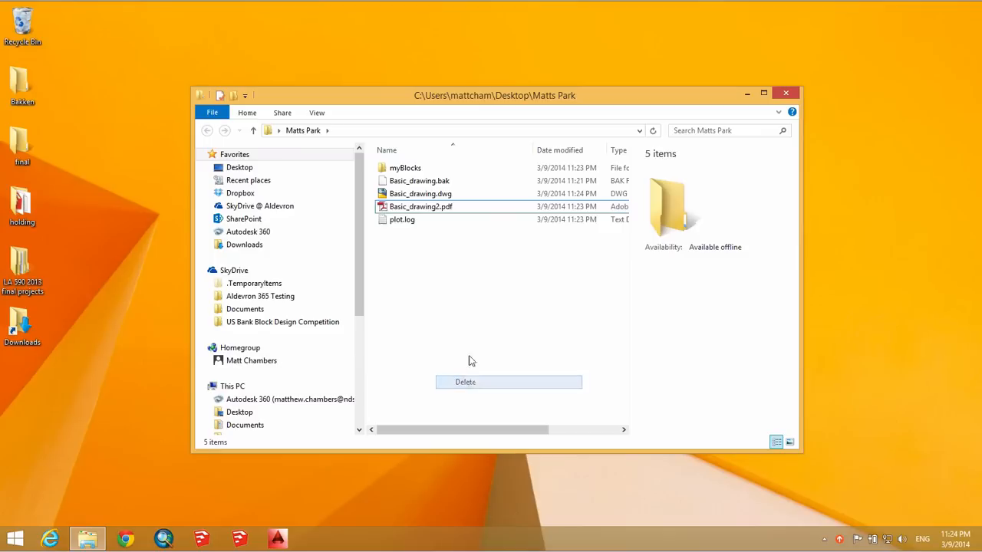
Step: Rename Basic_drawing2.pdf in the Matts Park folder as exported layouts.pdf
left_click(434, 211)
left_click(440, 209)
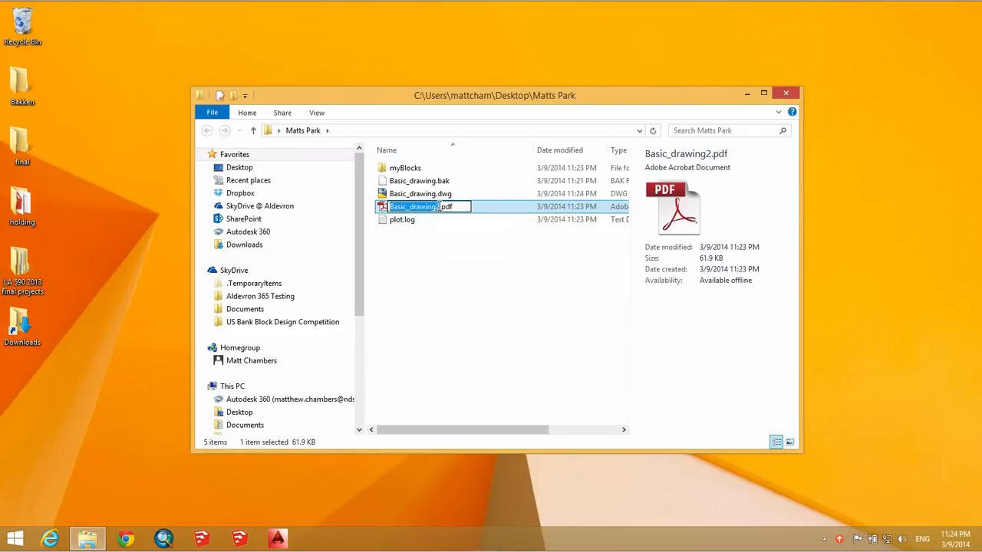
type("export")
type("ed layouts")
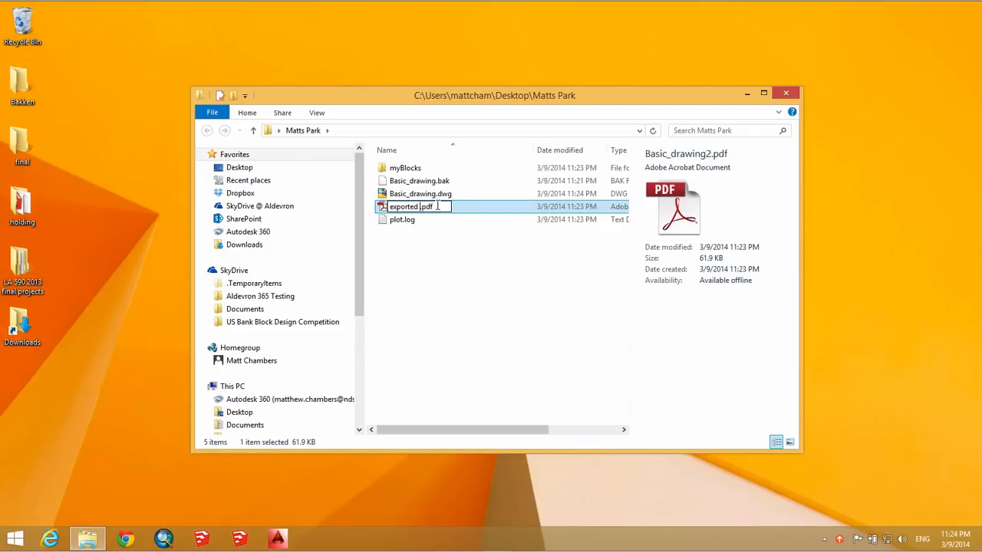
key("Return")
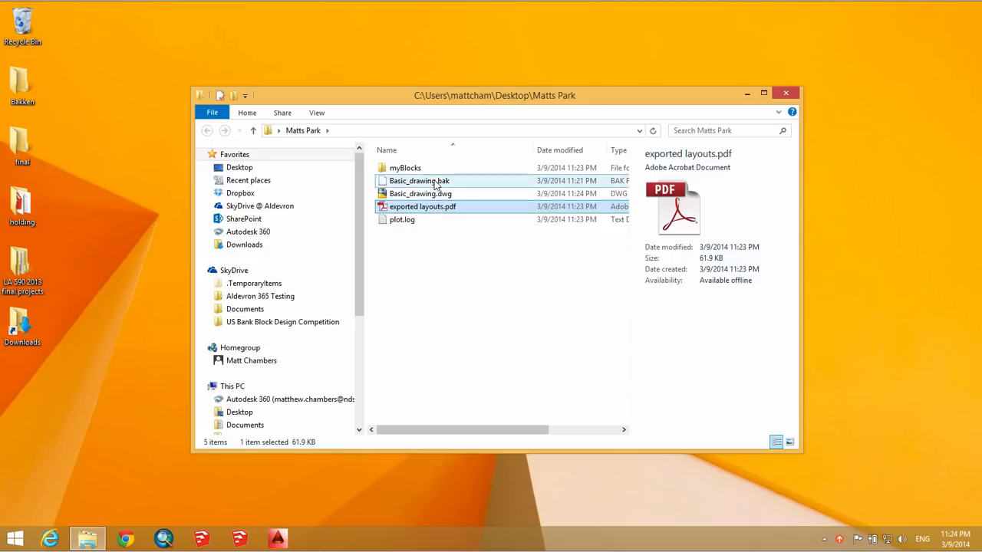
Step: Delete the backup file Basic_drawing.bak from the Matts Park folder
right_click(434, 182)
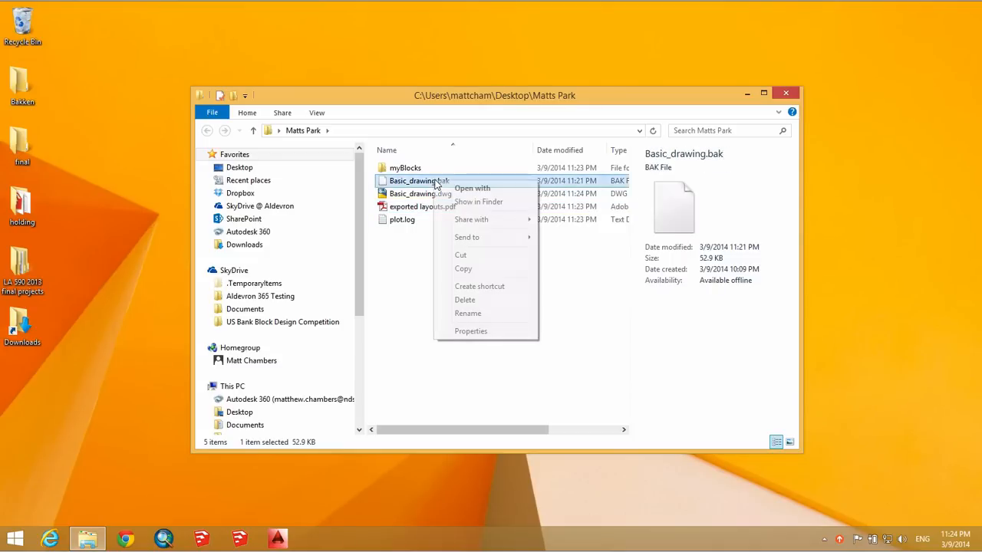
left_click(477, 300)
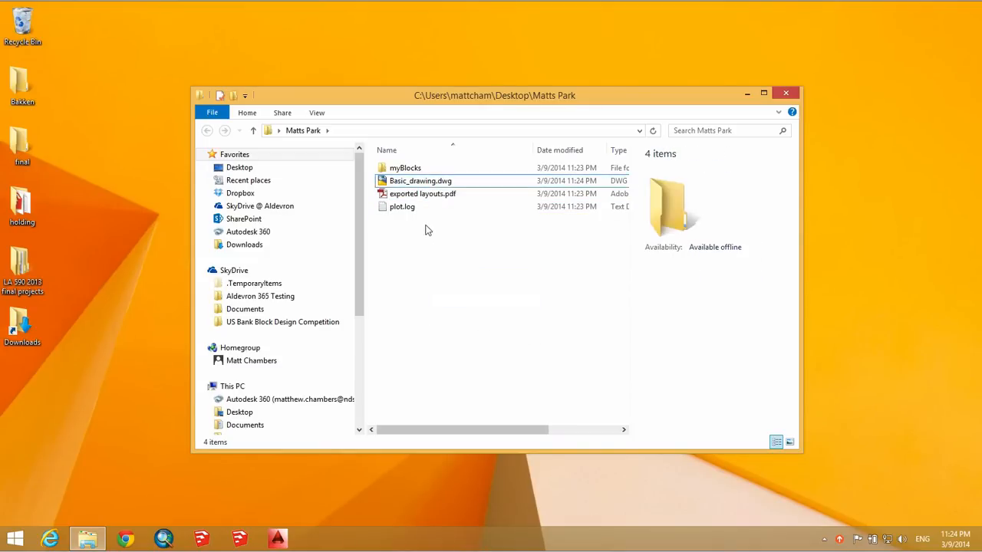
Step: Check the block drawings in the myBlocks subfolder, return to Matts Park and close the folder window
double_click(415, 172)
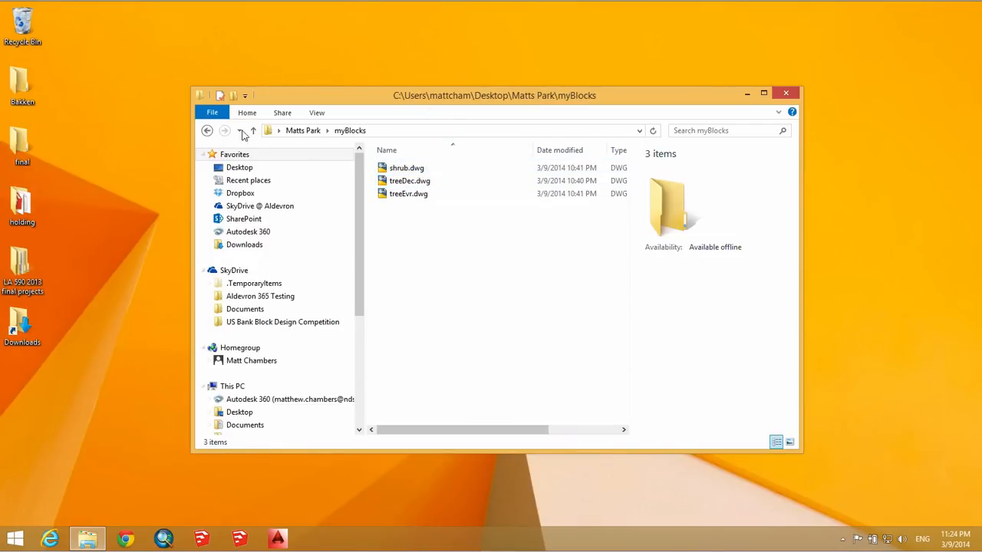
left_click(207, 131)
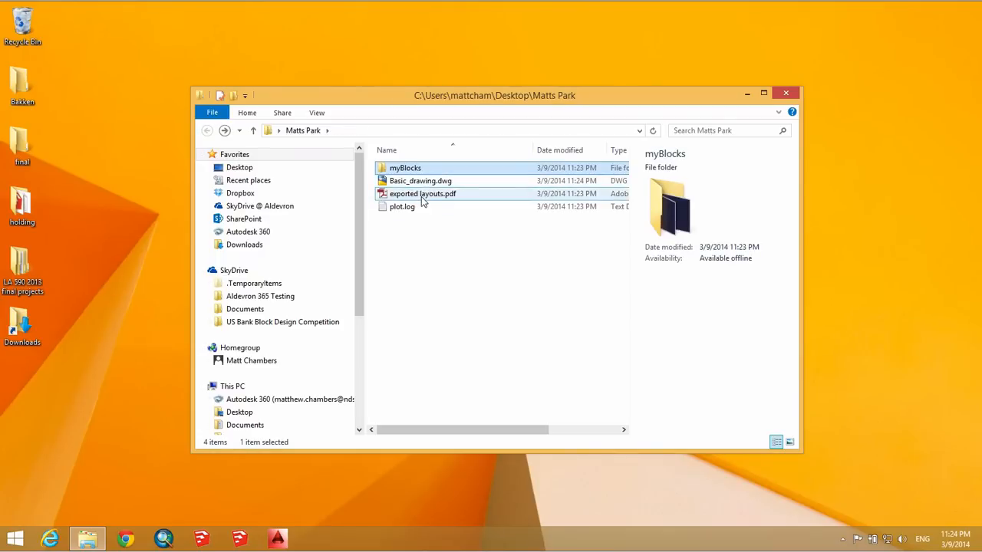
left_click(785, 93)
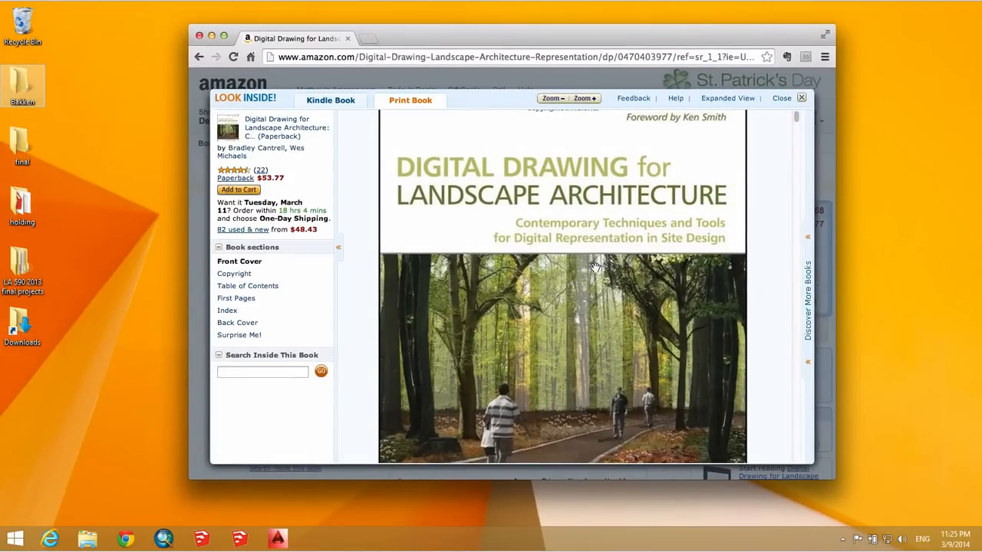
Step: View the front cover of Digital Drawing for Landscape Architecture in the Amazon preview and move the browser window off the desktop
scroll(596, 268, "down", 1)
scroll(595, 268, "up", 1)
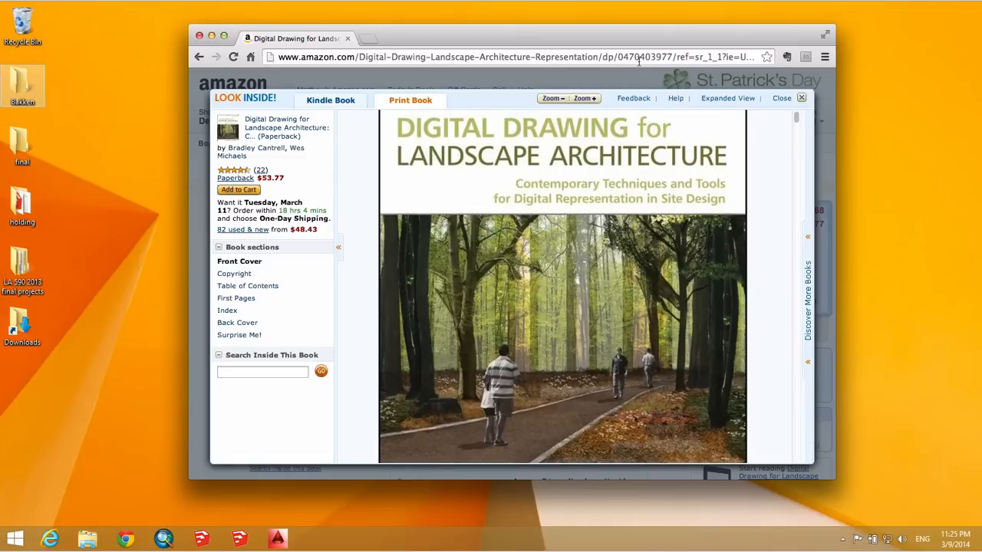
left_click_drag(659, 36, 0, 95)
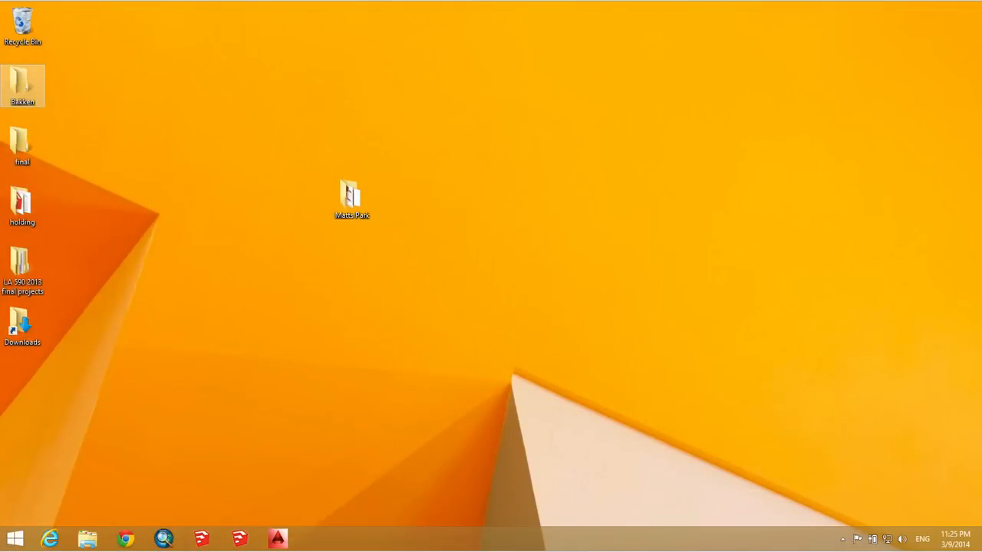